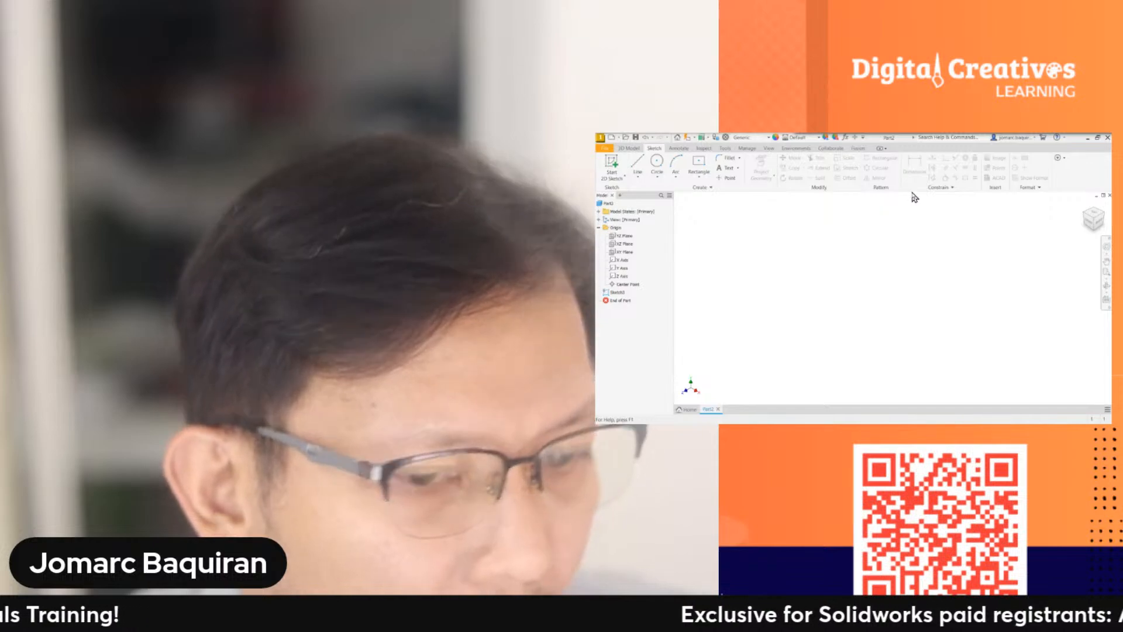
Step: Switch to the certificate of completion PDF in Acrobat, maximize its window and show the whole page
drag(597, 157, 901, 139)
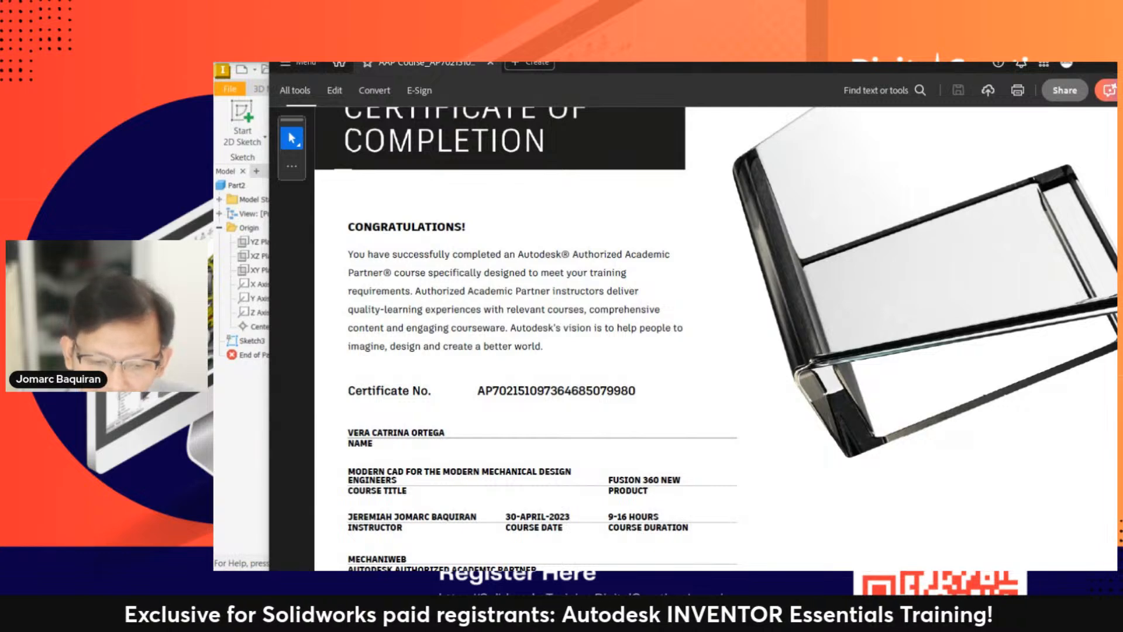
click(602, 216)
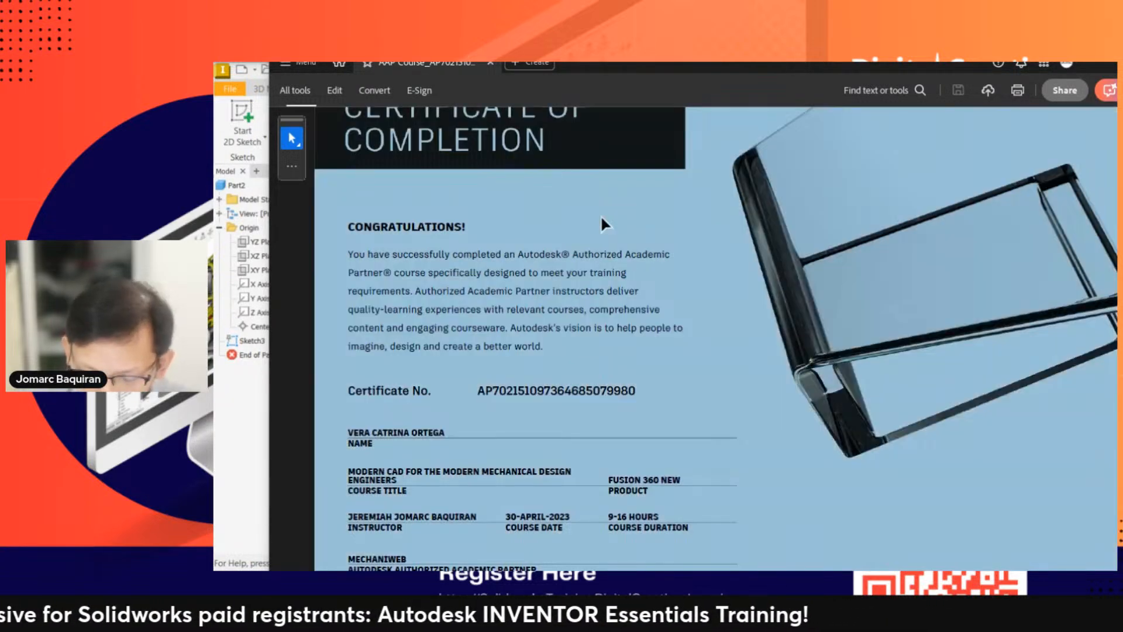
key(super+Up)
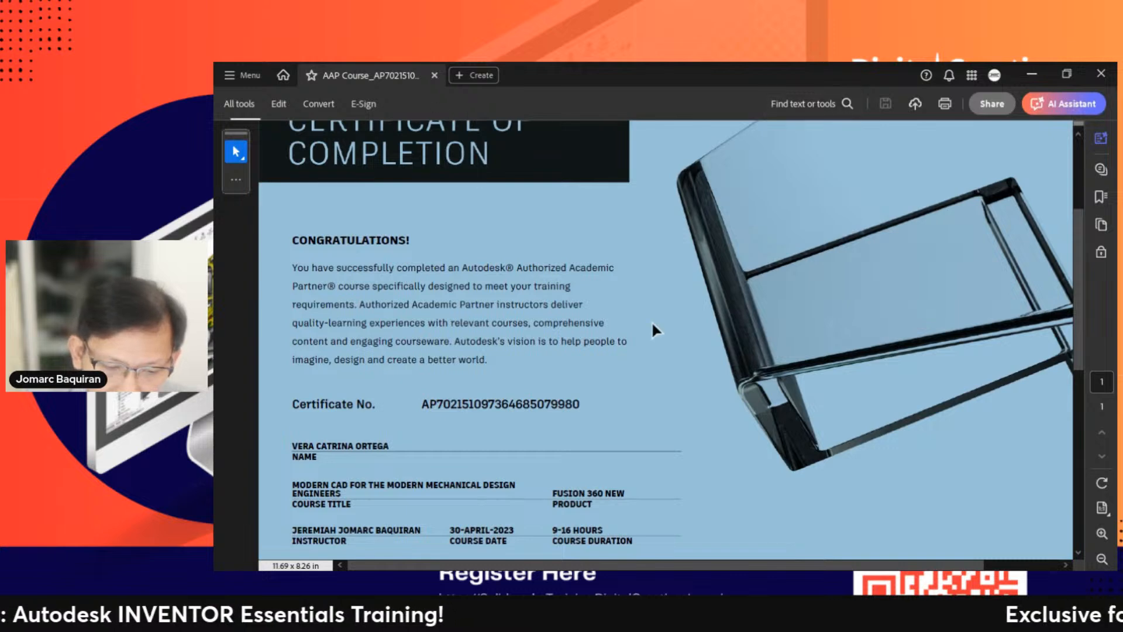
click(649, 182)
ctrl+scroll(648, 180, down, 3)
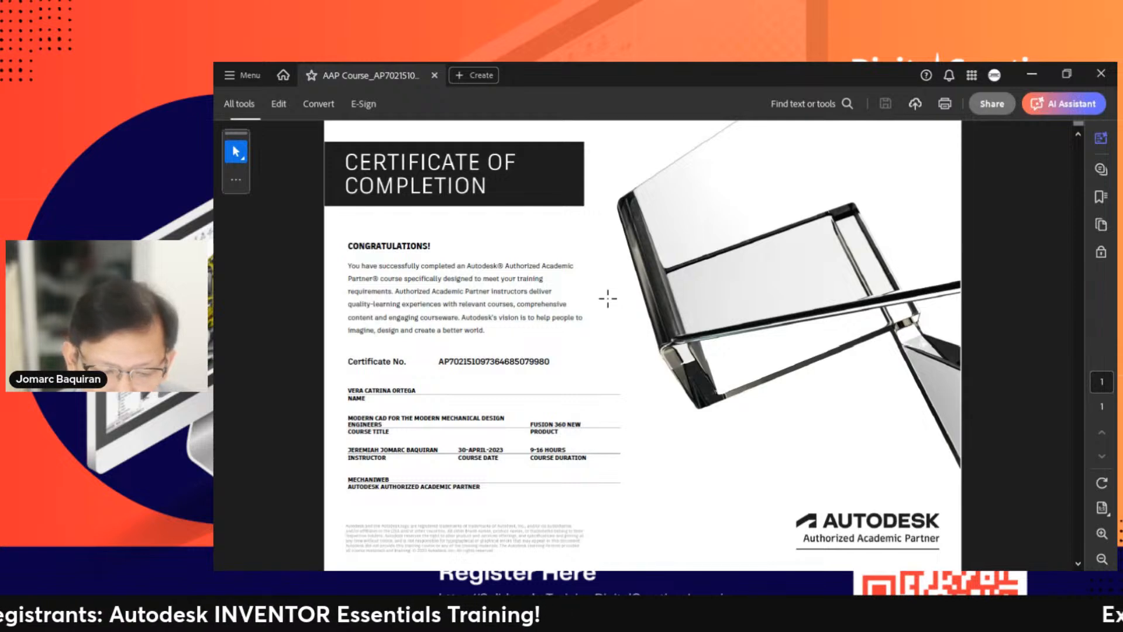
Step: Examine the certificate number and the recipient details on the certificate at a larger magnification
ctrl+scroll(503, 281, up, 3)
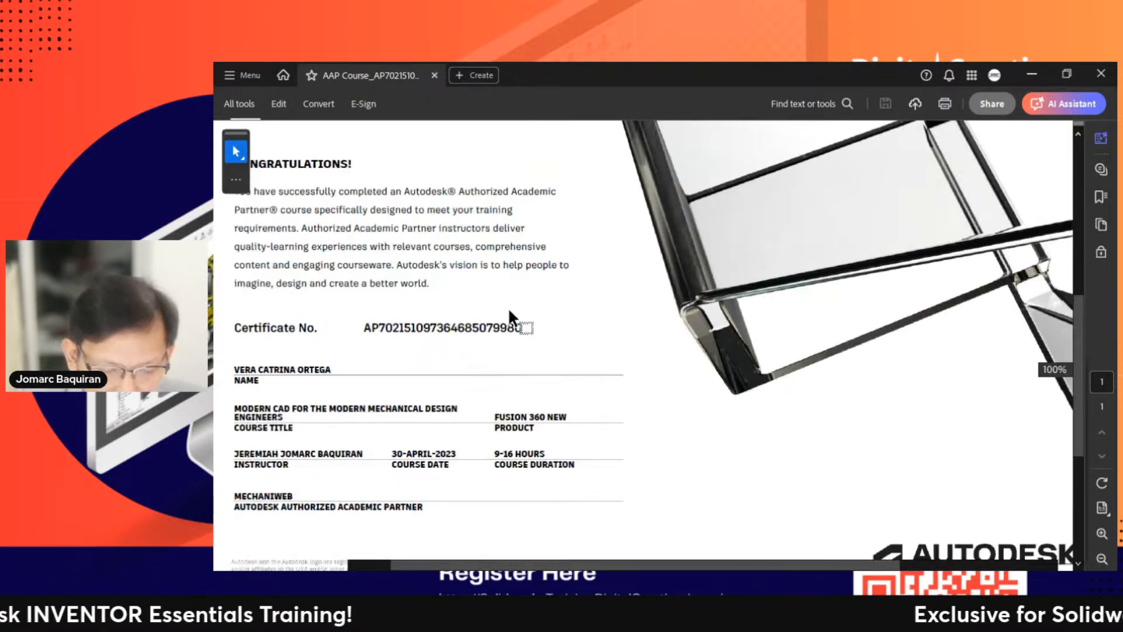
right_click(549, 270)
click(595, 355)
drag(379, 319, 685, 336)
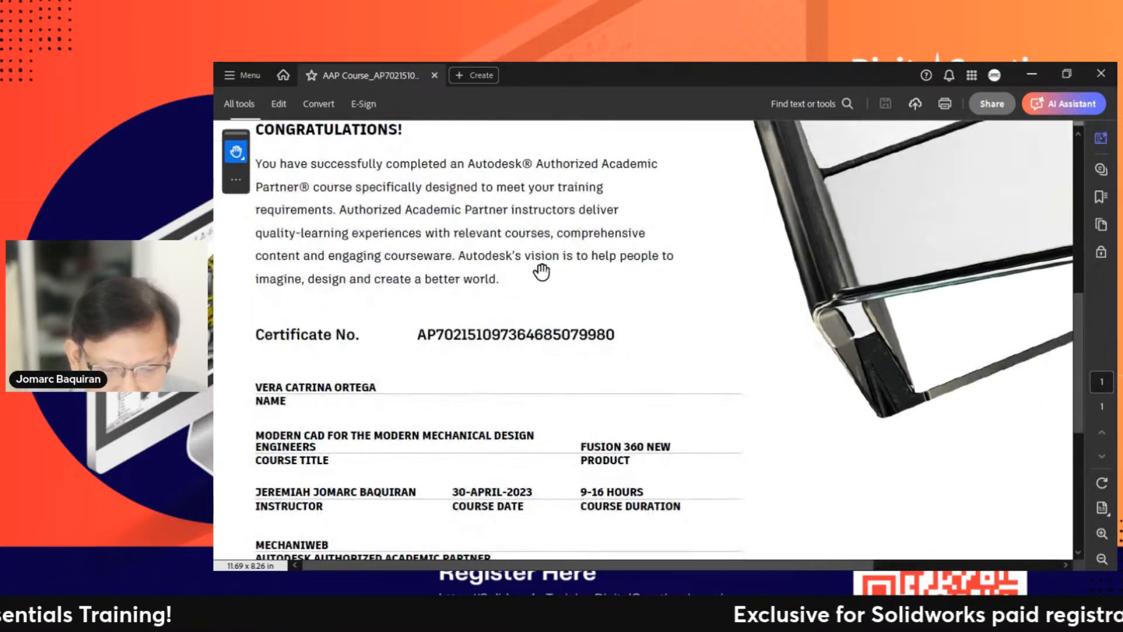
ctrl+scroll(542, 272, up, 2)
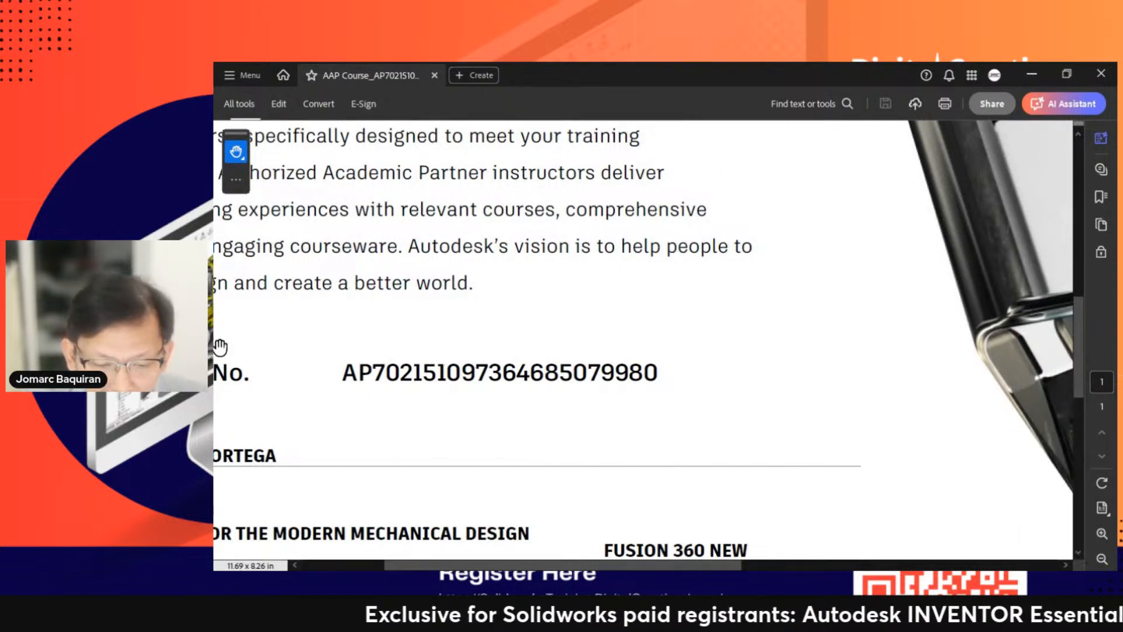
ctrl+scroll(510, 282, down, 2)
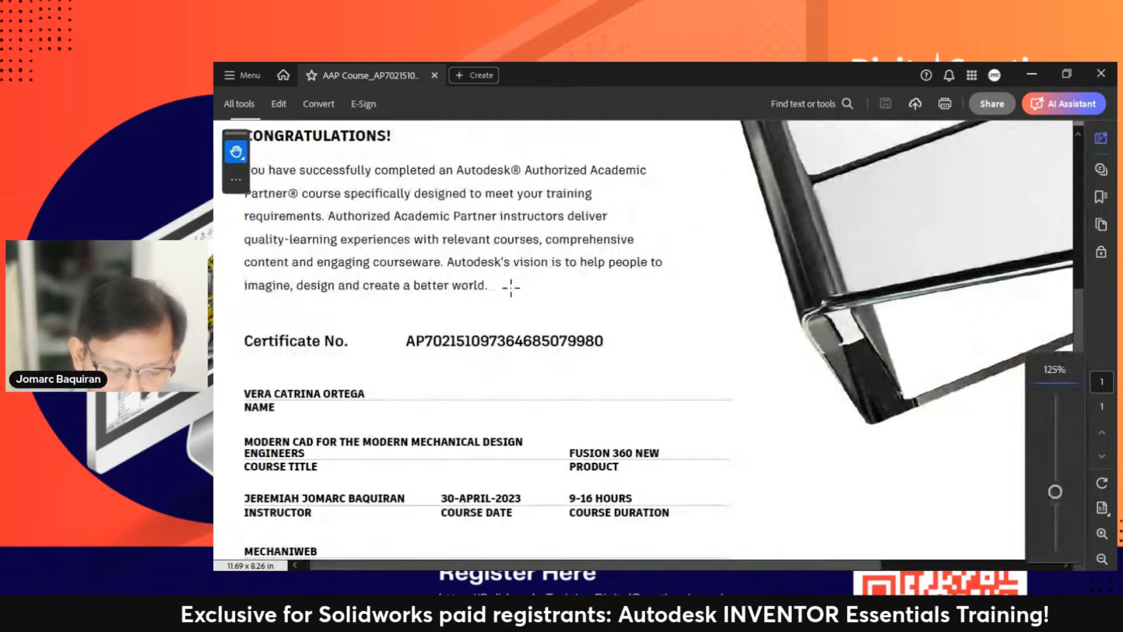
Step: Examine the certificate's course title, product, date and duration fields up close, ending with the full page in view
ctrl+scroll(472, 415, up, 2)
drag(433, 370, 559, 254)
drag(916, 323, 612, 306)
ctrl+scroll(474, 313, up, 2)
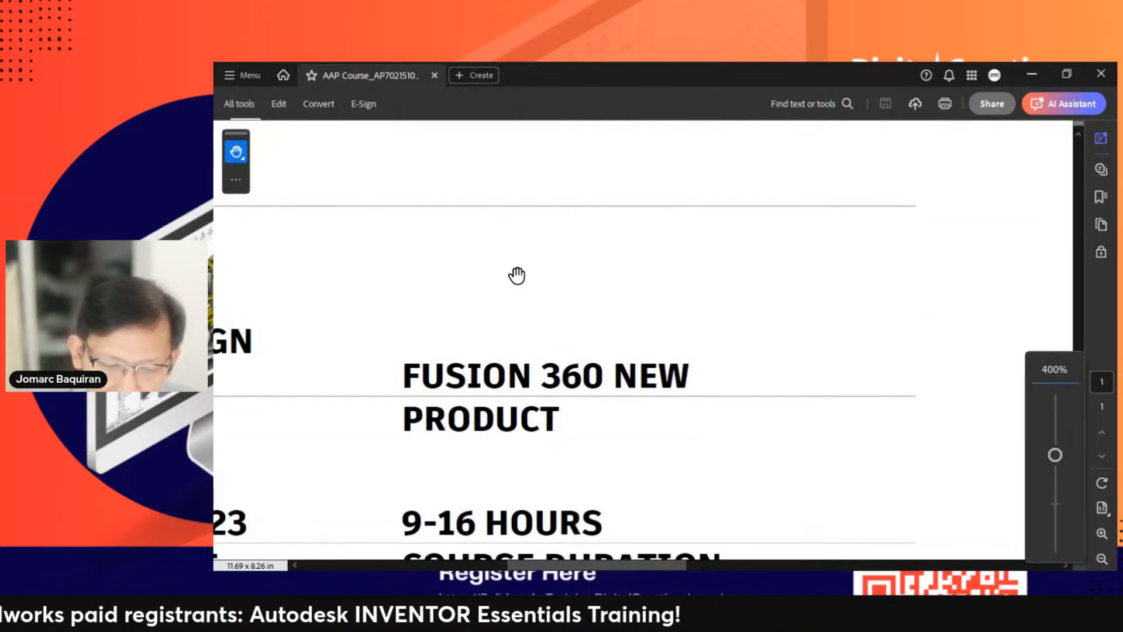
ctrl+scroll(517, 275, down, 1)
ctrl+scroll(520, 278, down, 1)
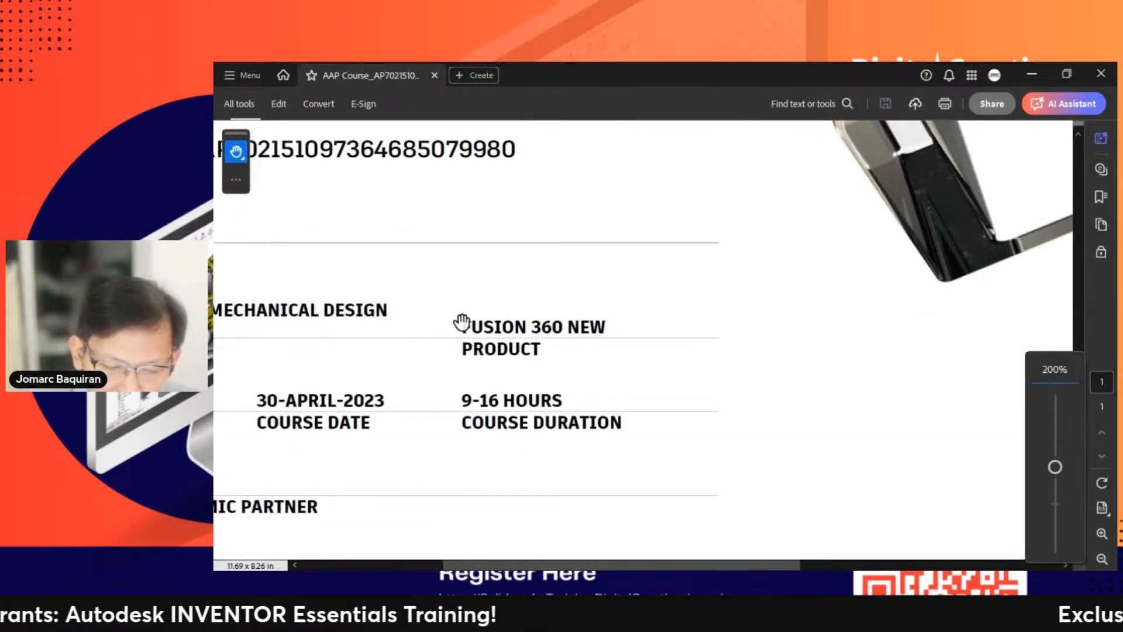
drag(461, 322, 983, 322)
ctrl+scroll(531, 247, down, 3)
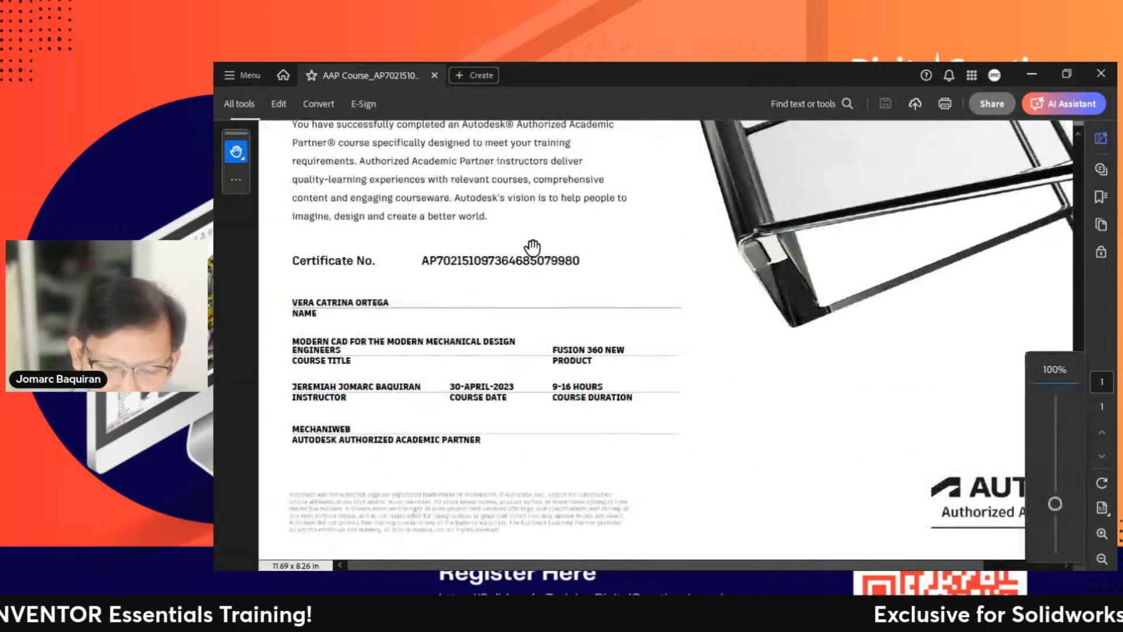
ctrl+scroll(531, 275, down, 1)
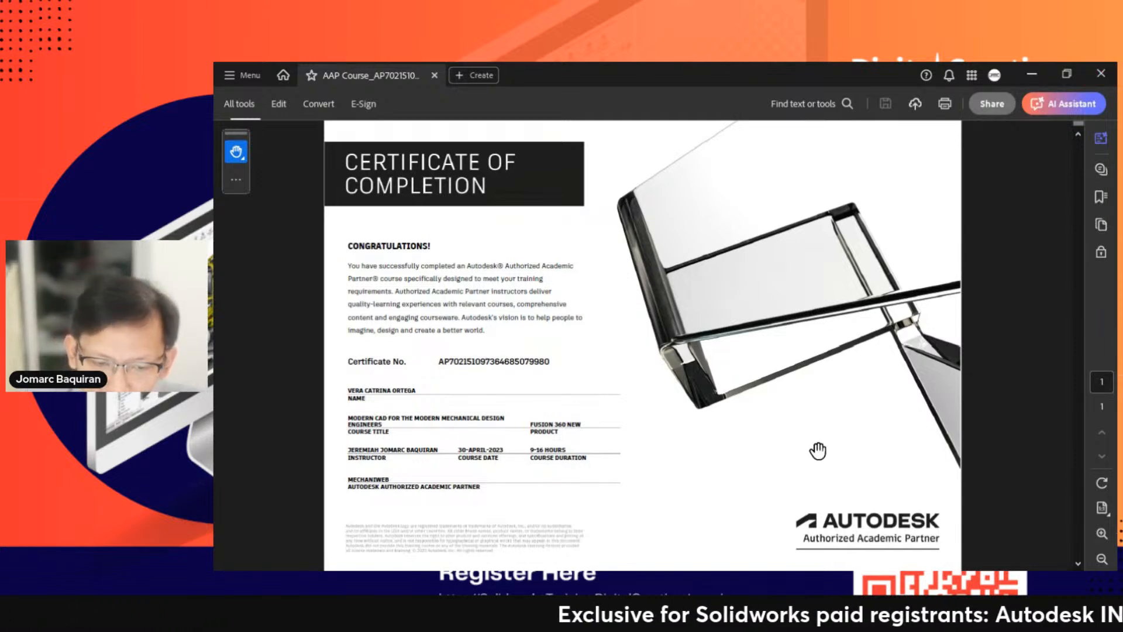
Step: Minimize the certificate PDF to return to Inventor and close Part2 without saving its changes
drag(694, 83, 214, 66)
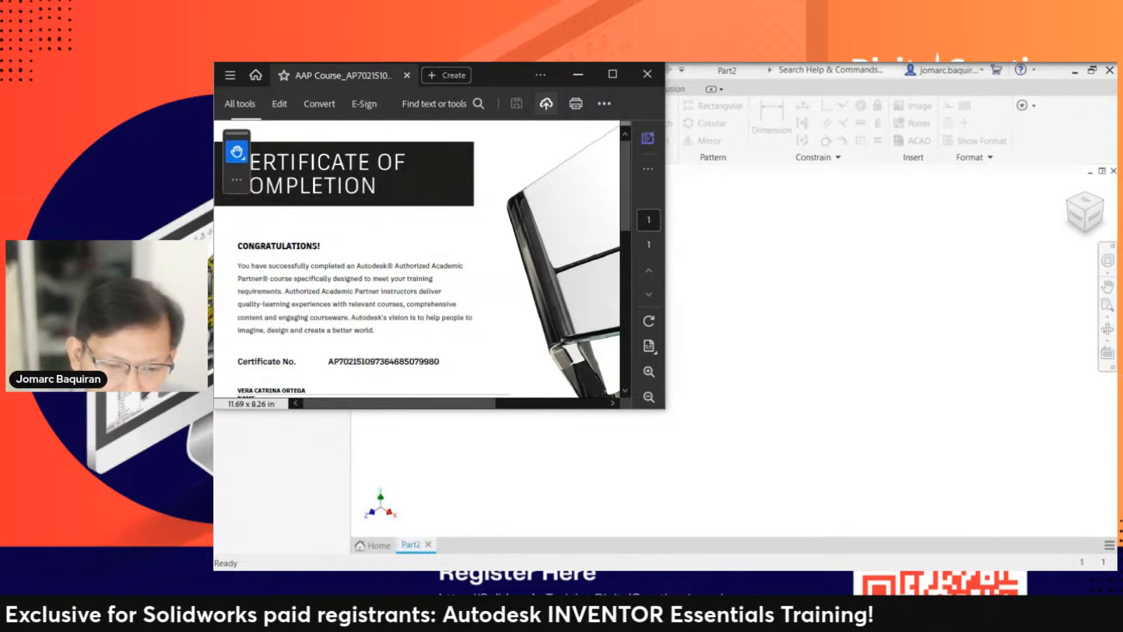
click(579, 74)
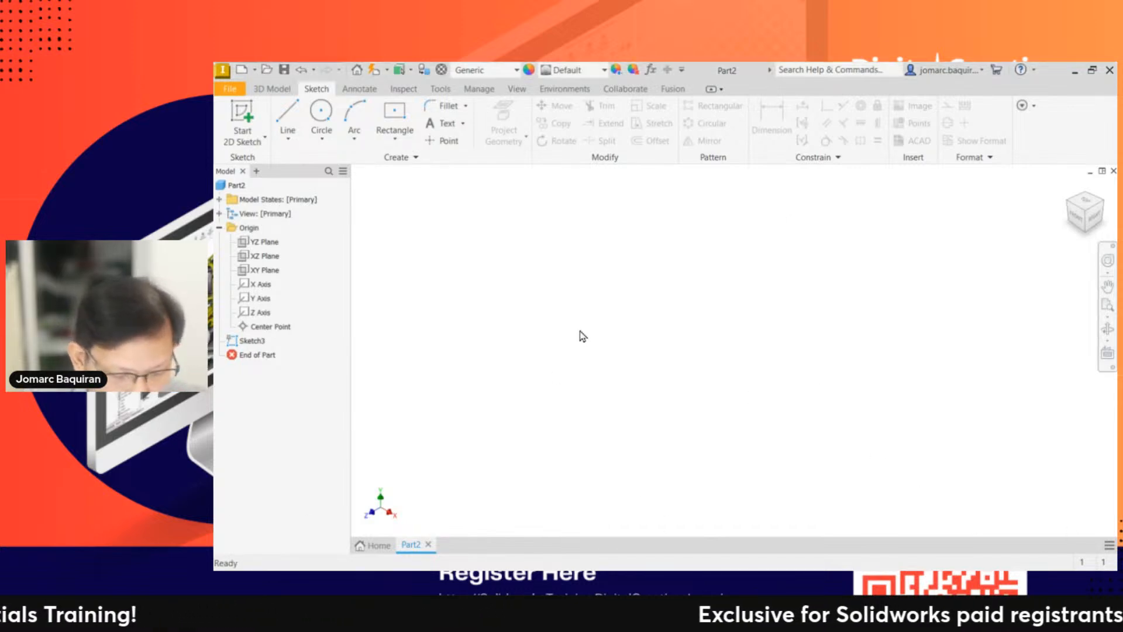
key(ctrl+F4)
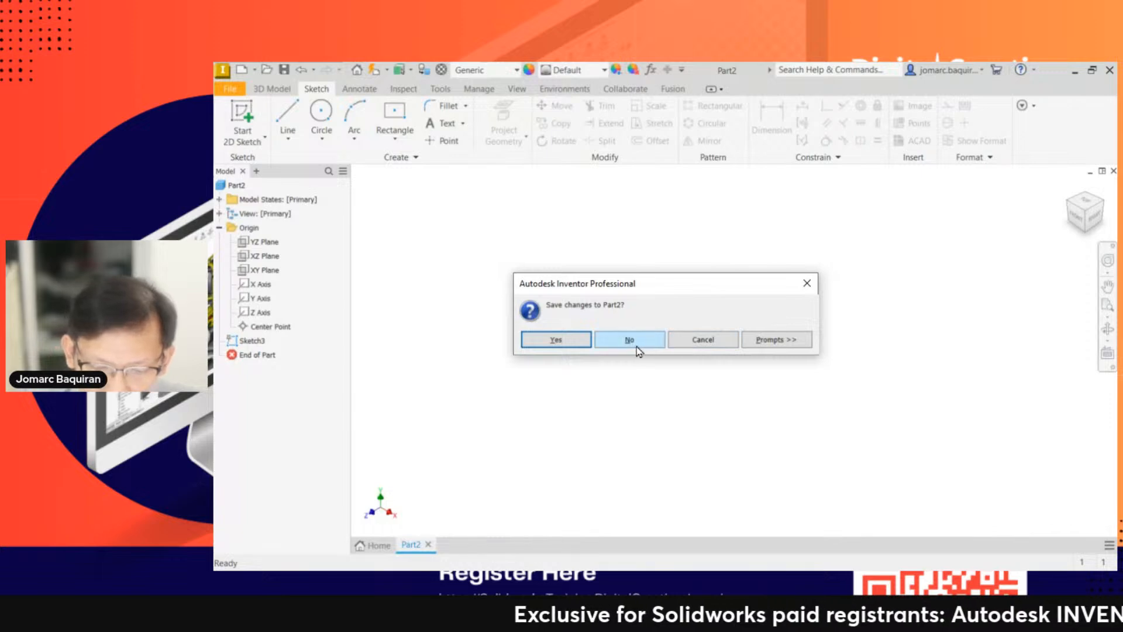
click(637, 348)
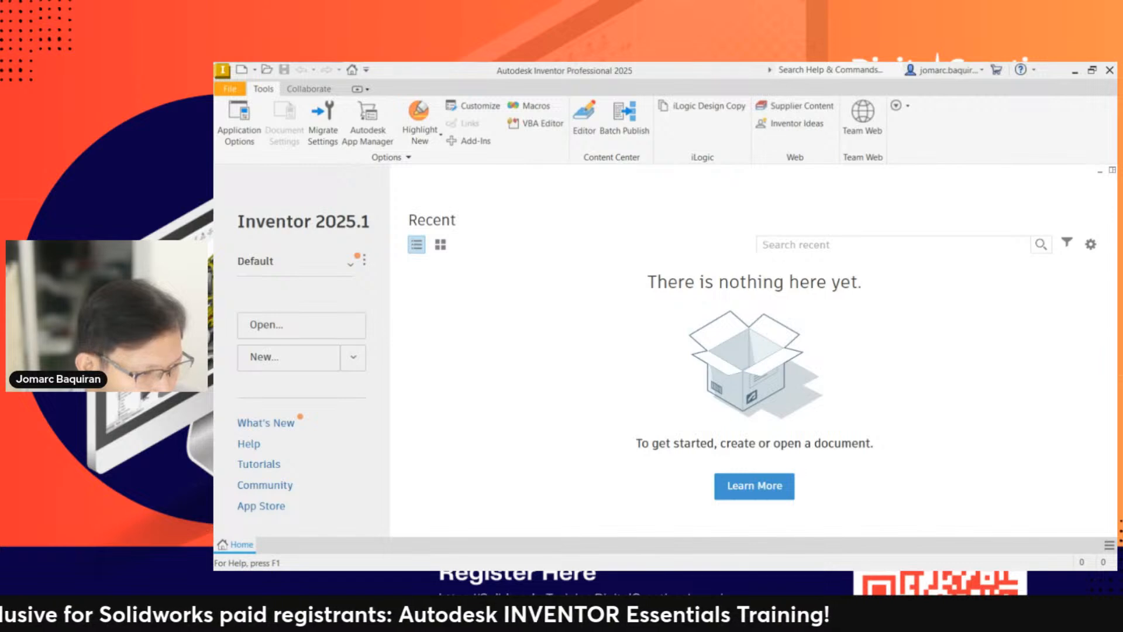
drag(213, 62, 648, 168)
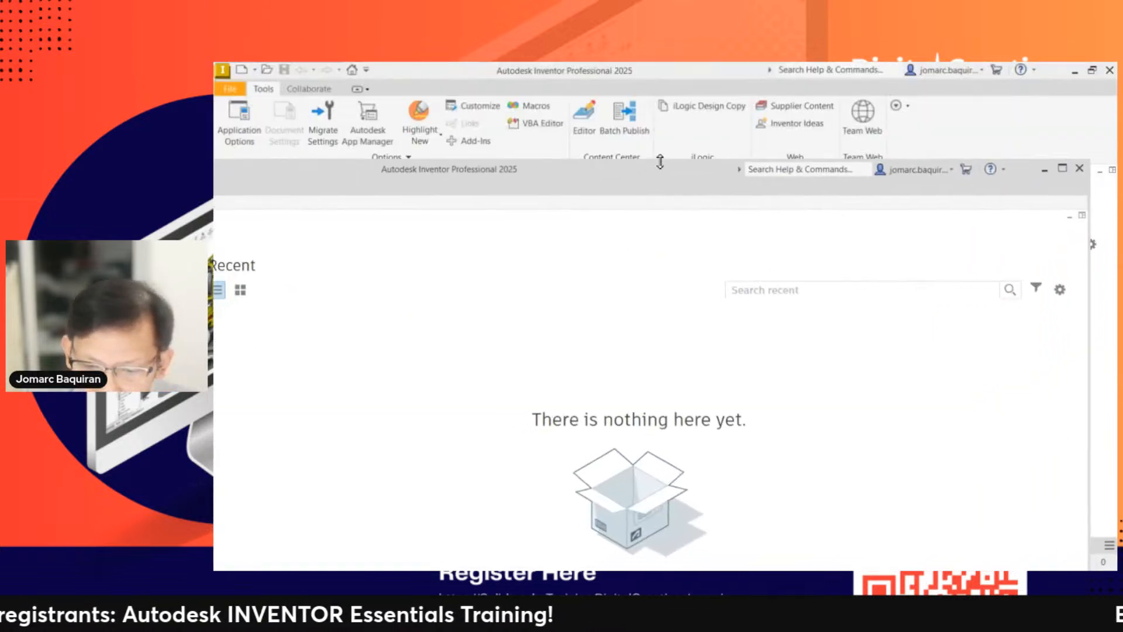
click(1062, 168)
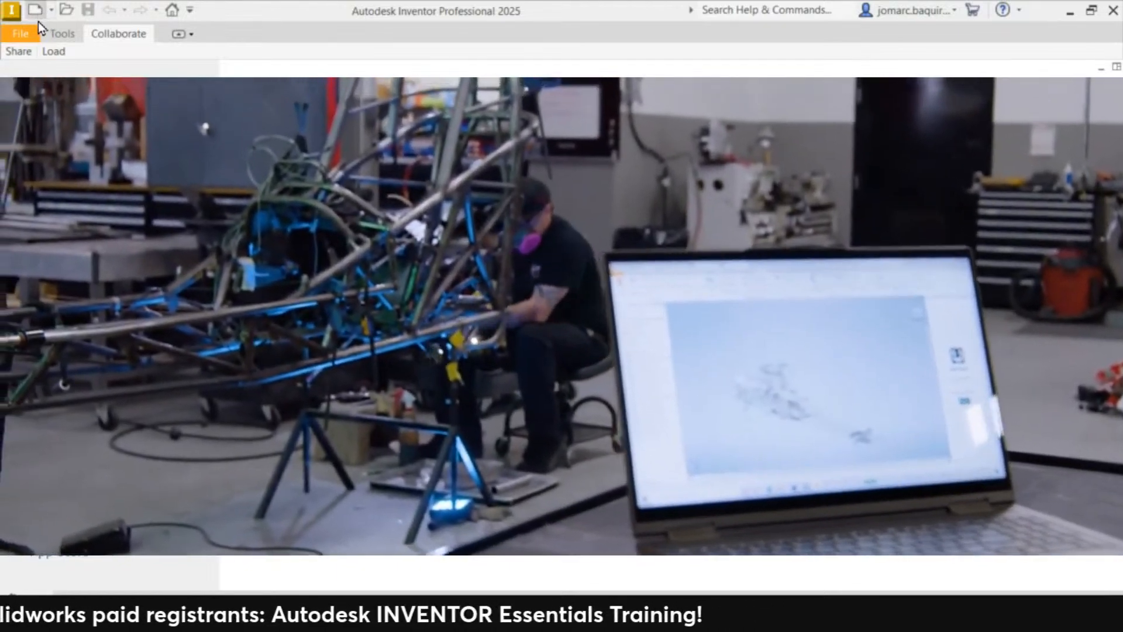
click(22, 39)
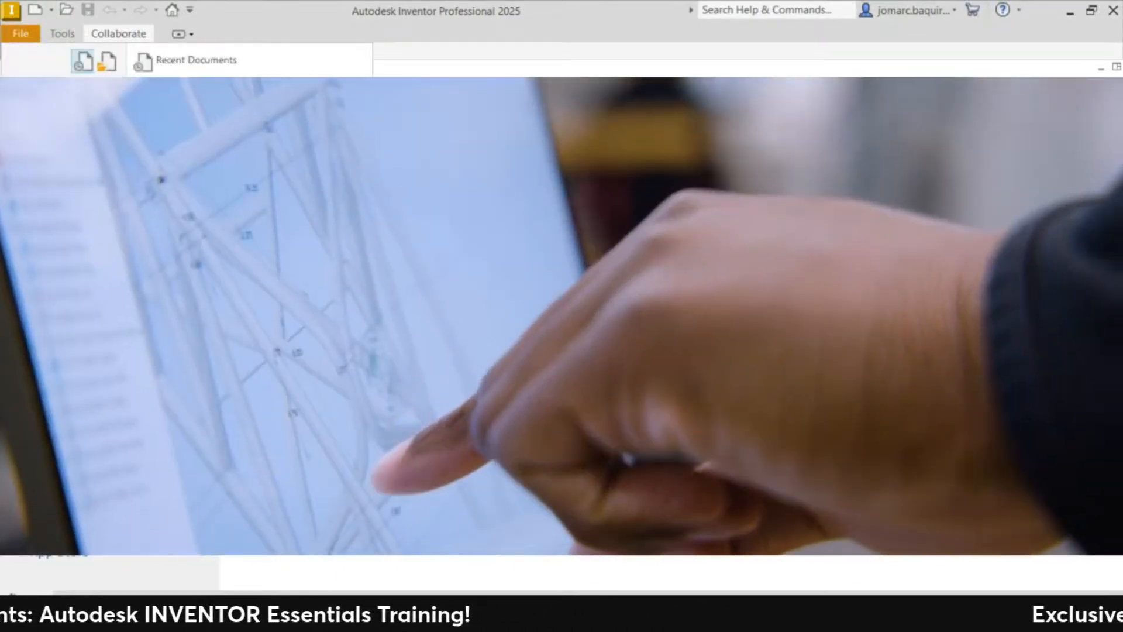
mouse_move(44, 92)
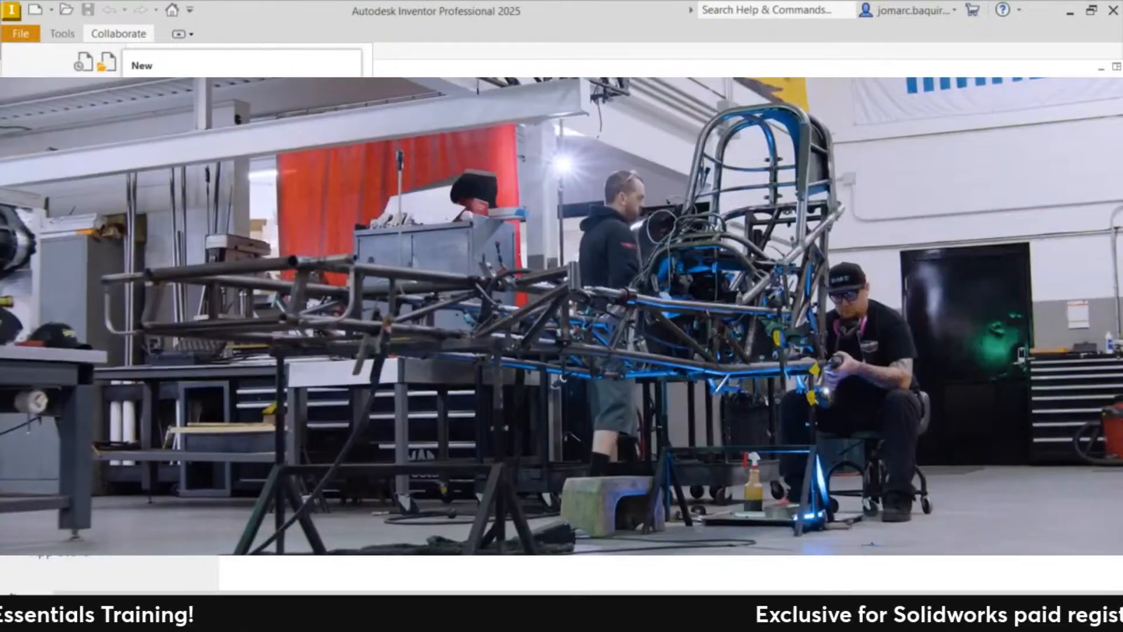
click(63, 32)
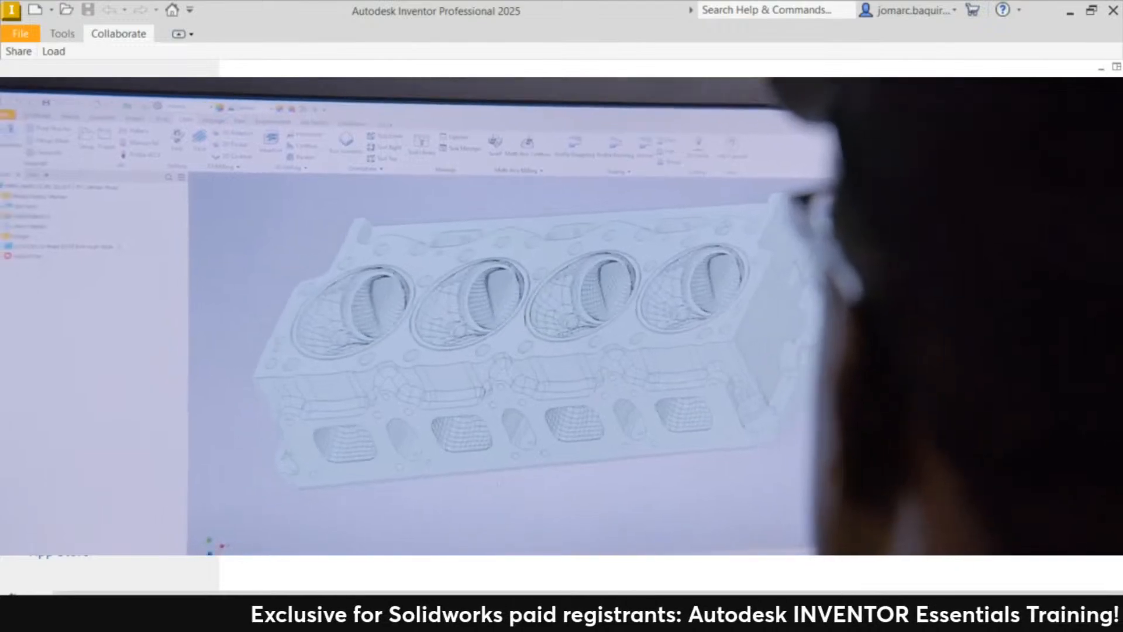
drag(423, 0, 589, 16)
click(814, 18)
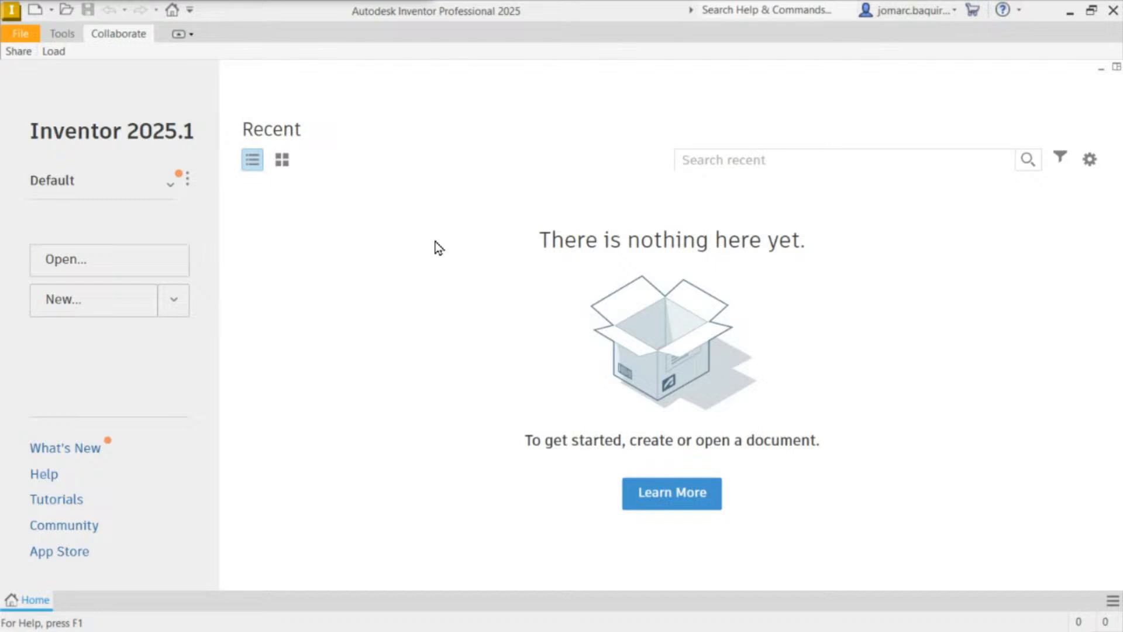
Step: Review the Metric templates offered for a new file and dismiss the dialog without creating anything
click(84, 303)
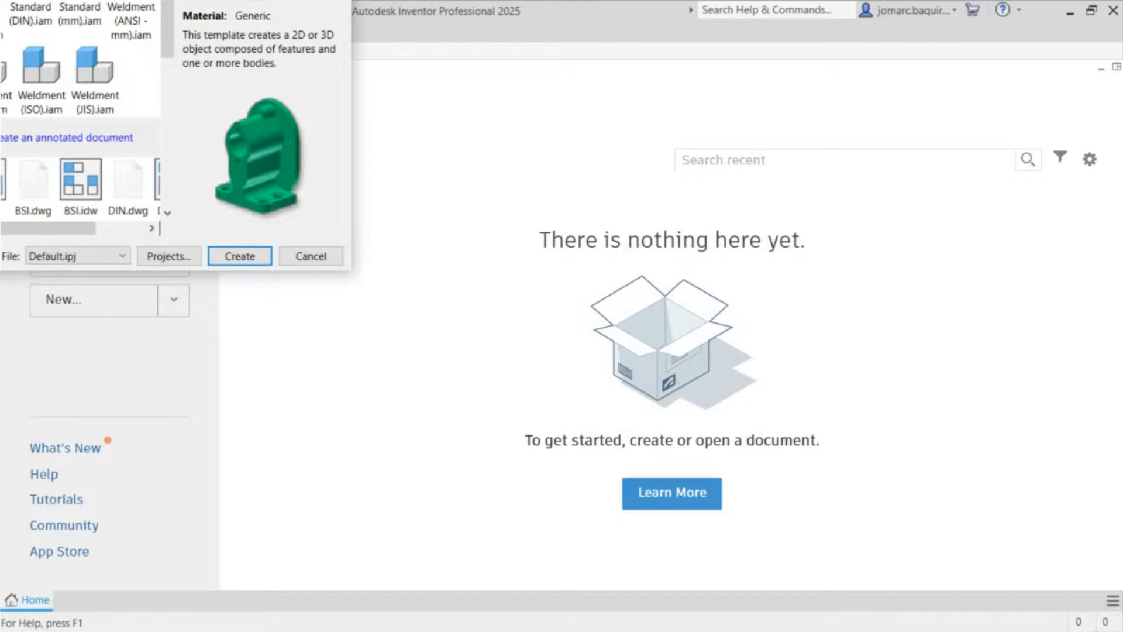
drag(19, 0, 551, 37)
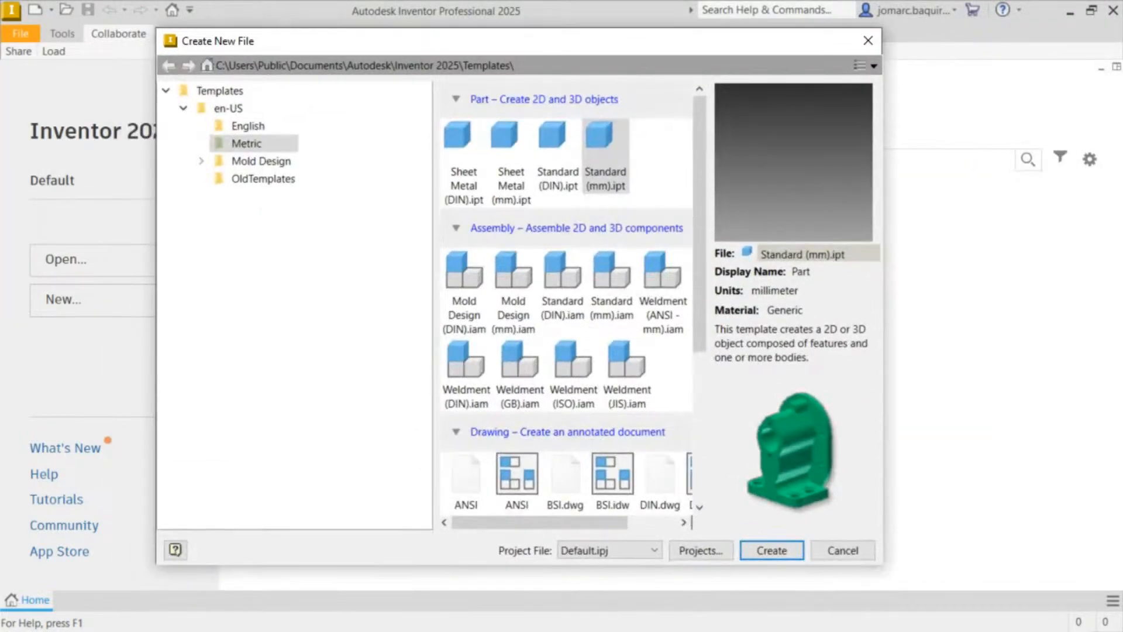
click(869, 51)
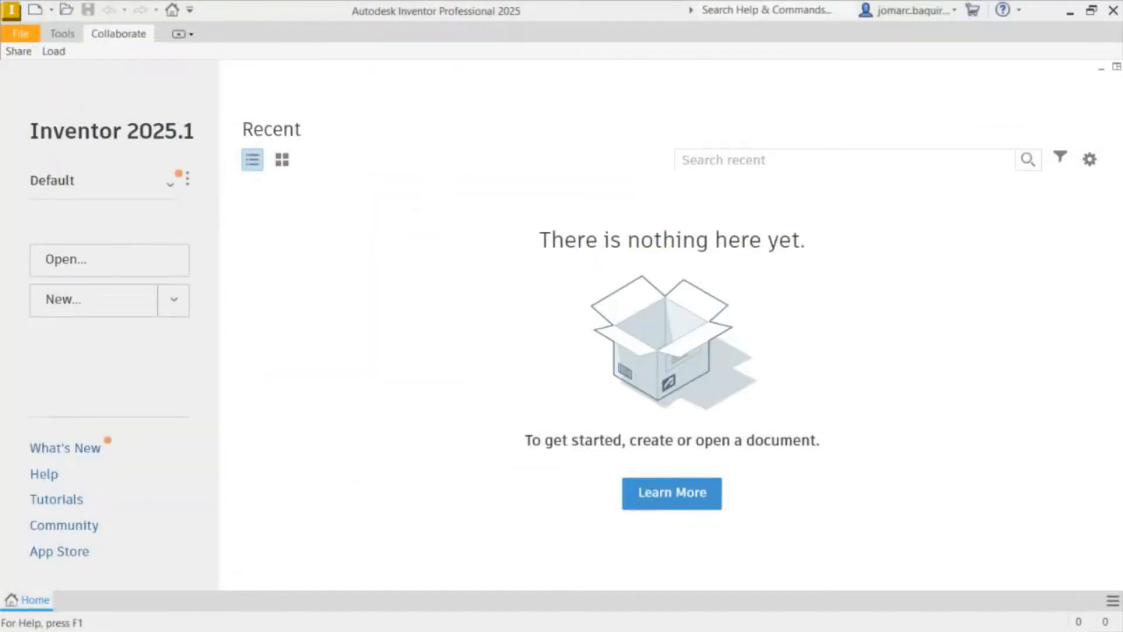
Step: Bring the TrainingProper folder window in File Explorer into view and show the folder's full path
drag(1122, 0, 701, 106)
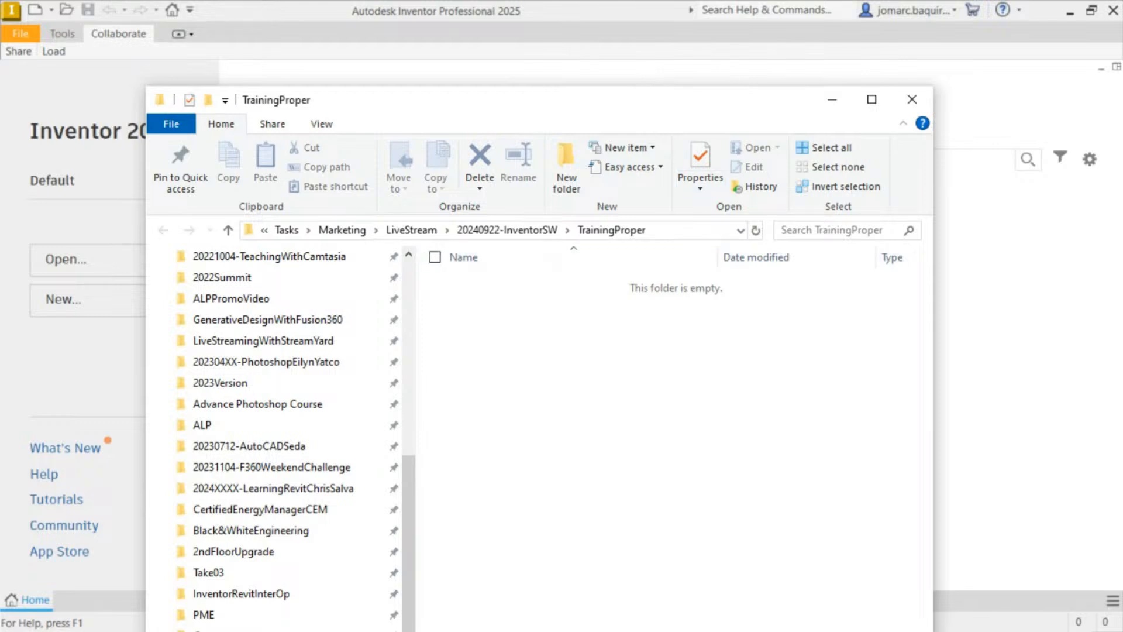
click(682, 229)
key(Escape)
drag(515, 102, 549, 52)
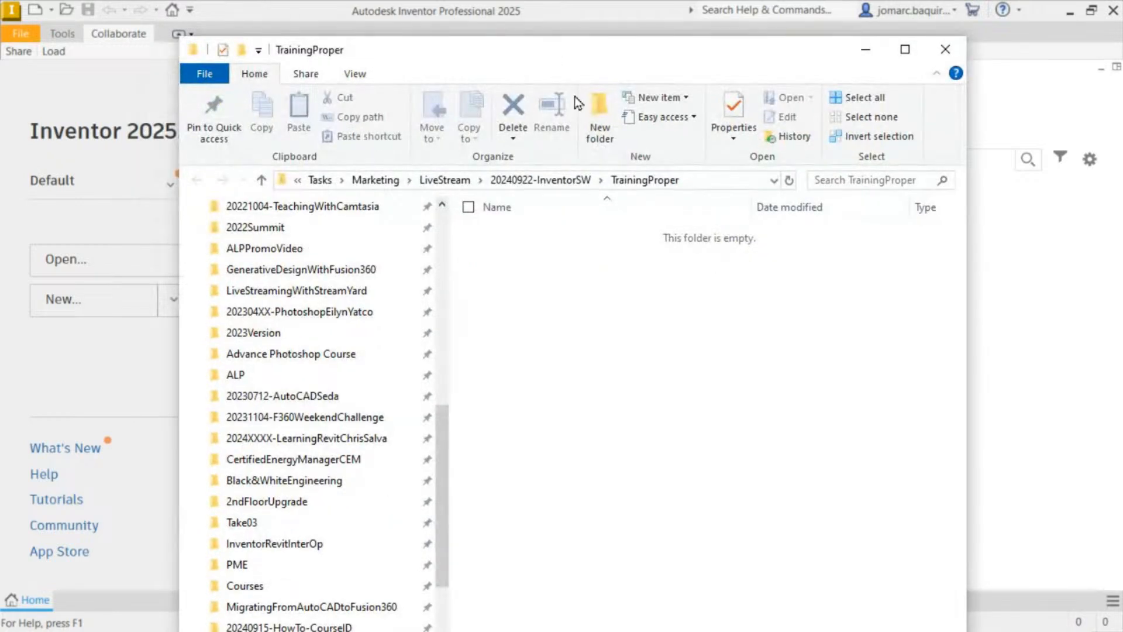
click(706, 181)
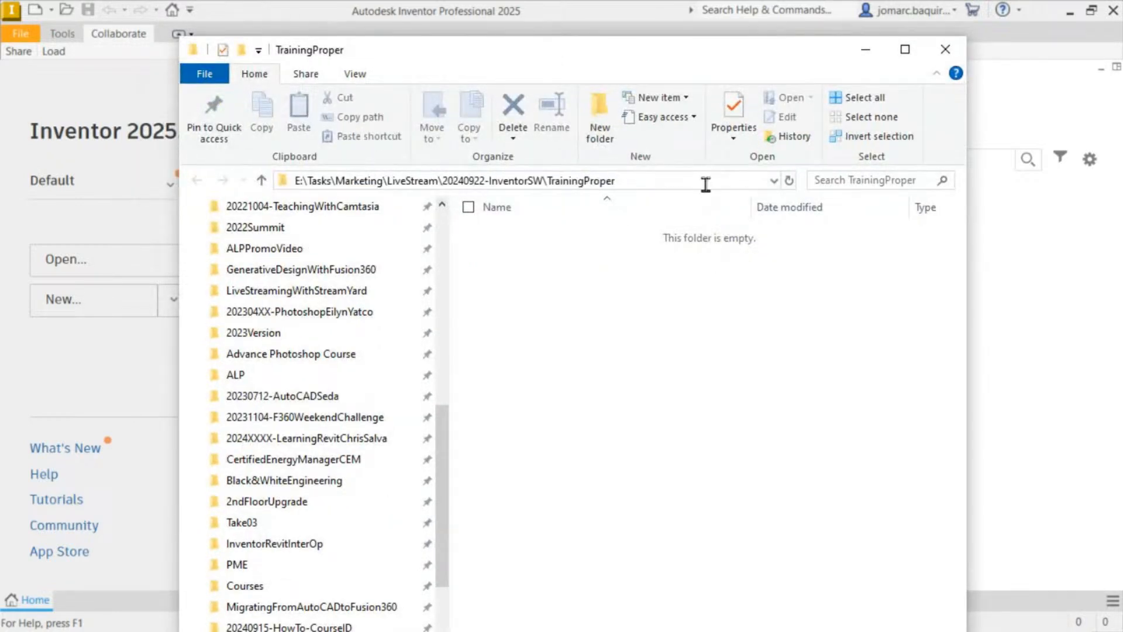
click(588, 352)
click(720, 182)
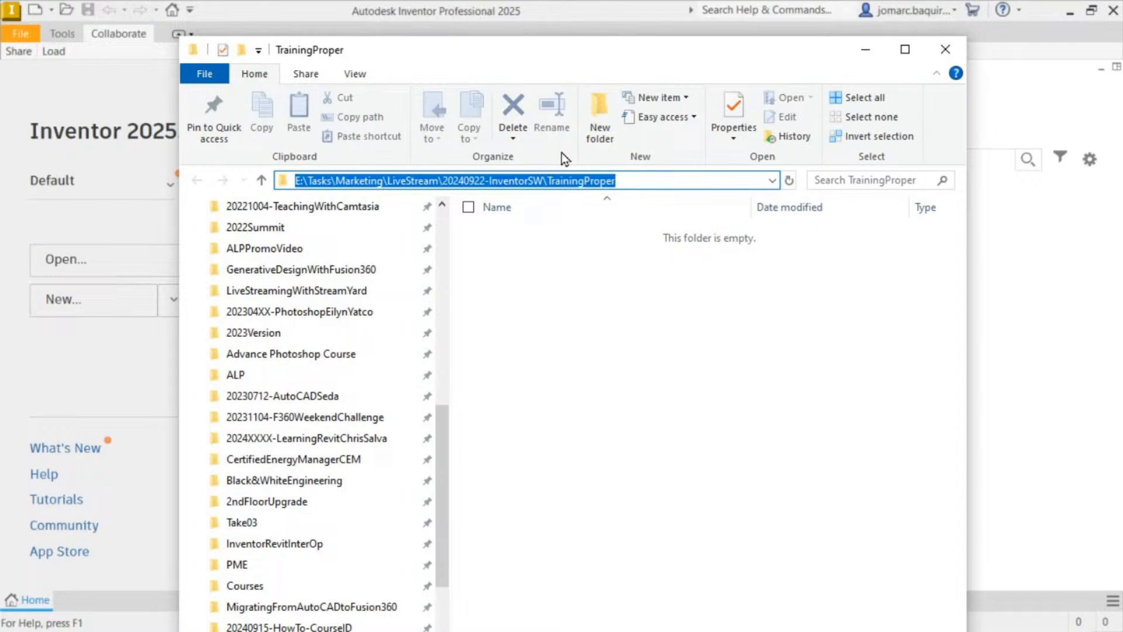
click(644, 344)
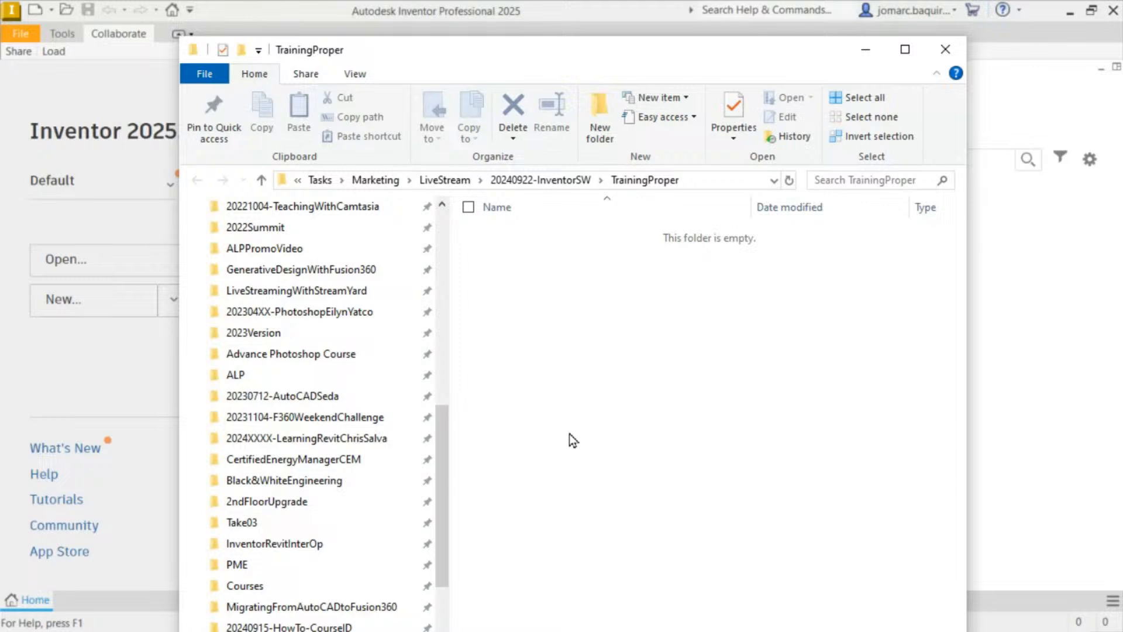
Step: Create a new folder inside TrainingProper with the default name and permanently delete it
key(ctrl+shift+n)
key(Return)
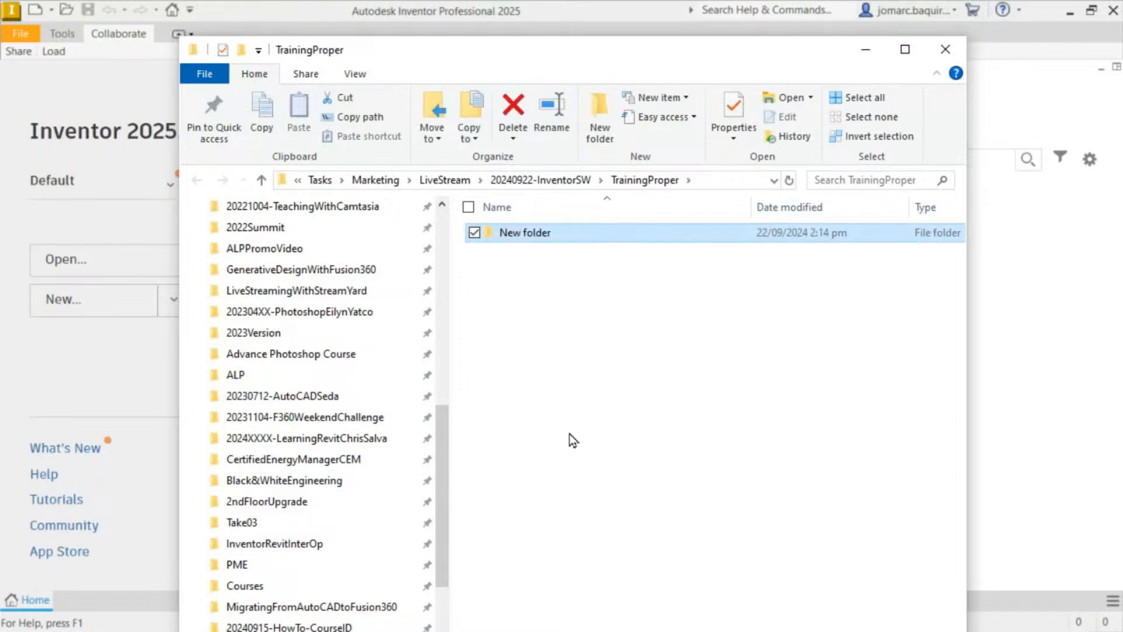
key(shift+Delete)
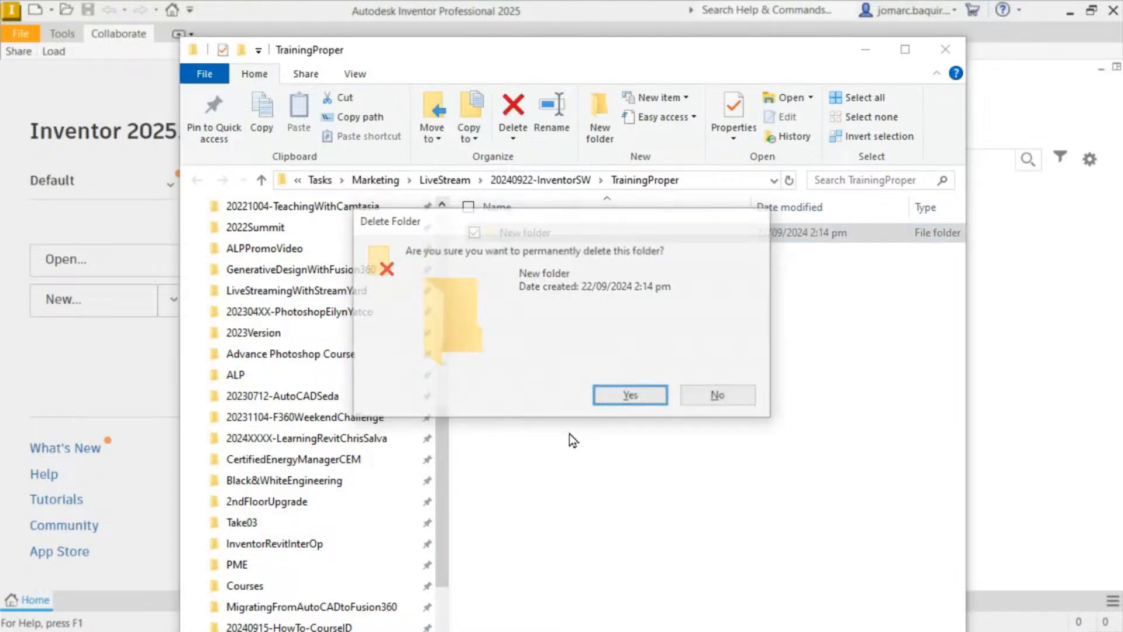
key(Return)
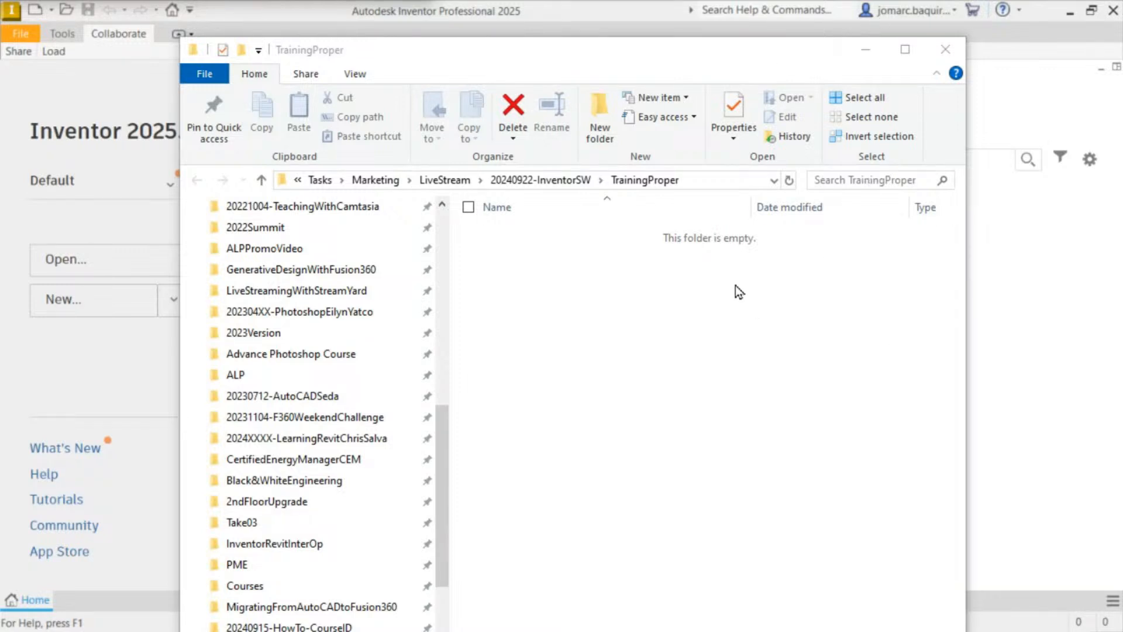
Step: Select the full path of the TrainingProper folder and close the folder window
click(715, 185)
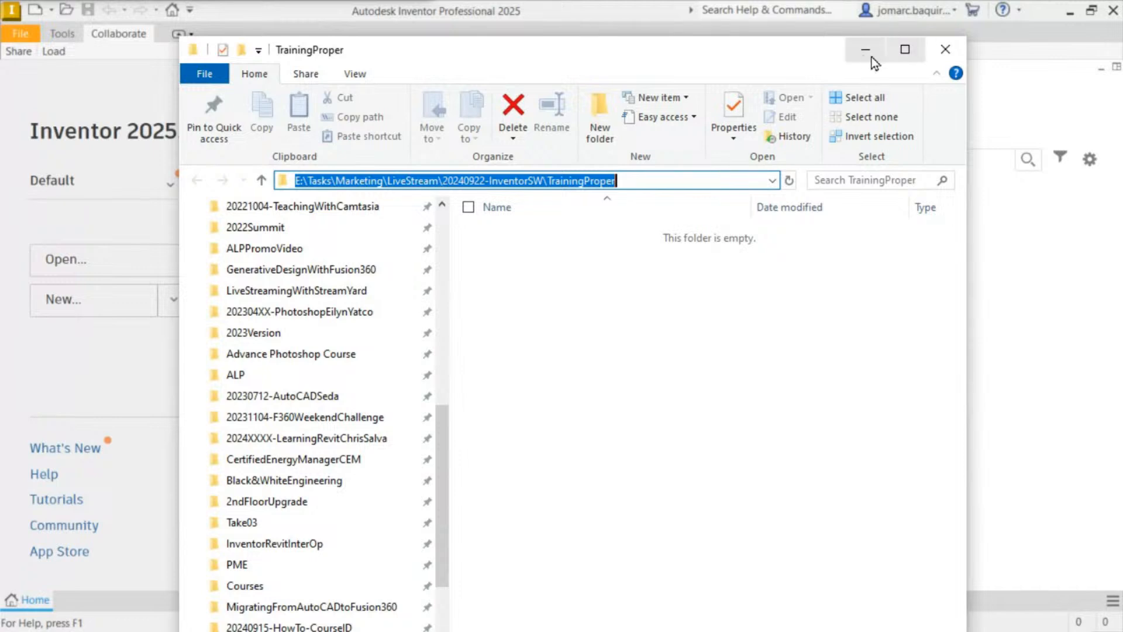
click(945, 49)
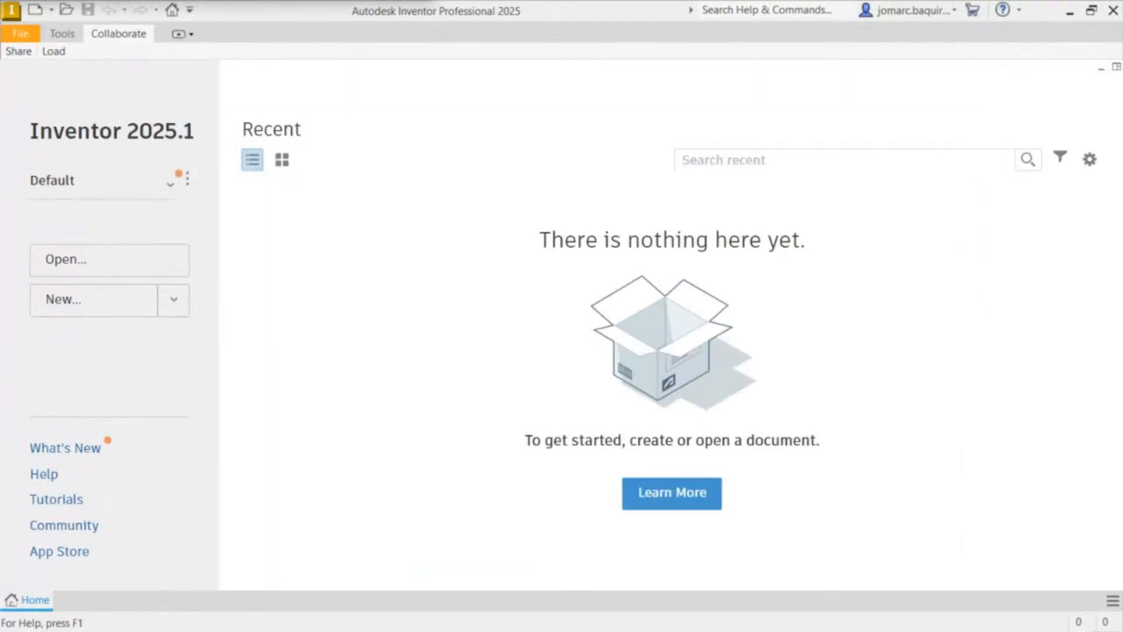
click(189, 186)
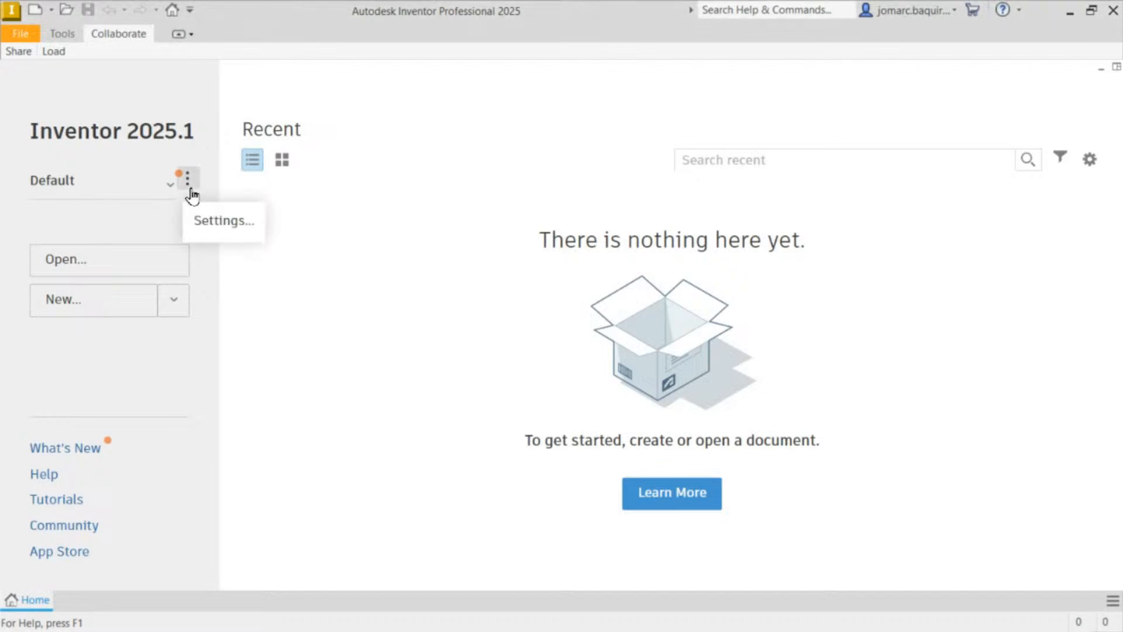
click(236, 236)
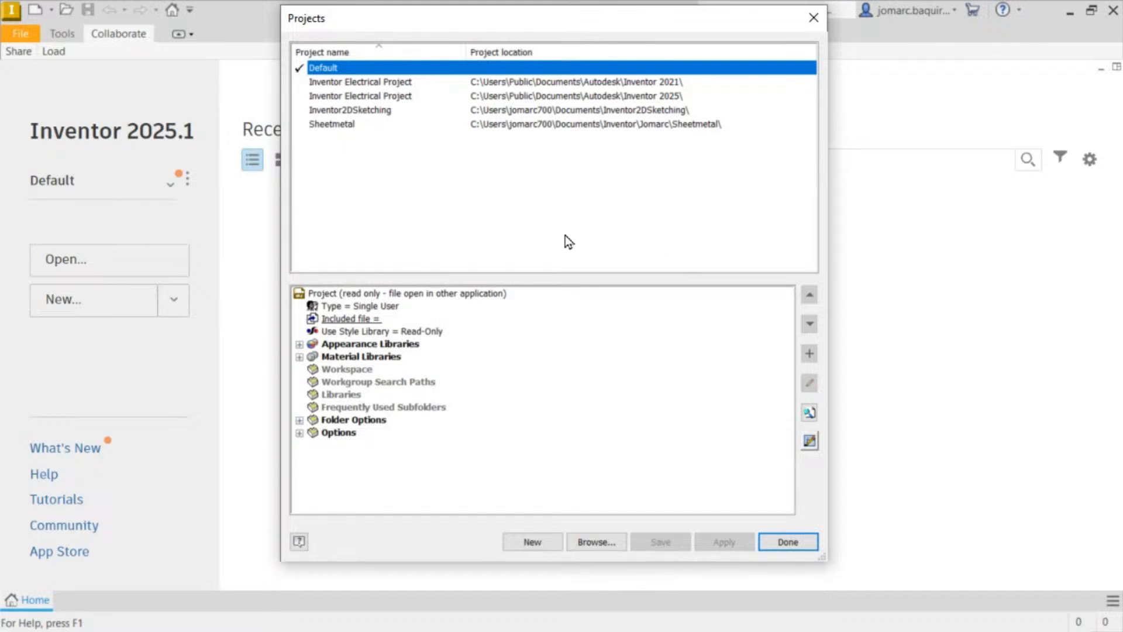
click(532, 544)
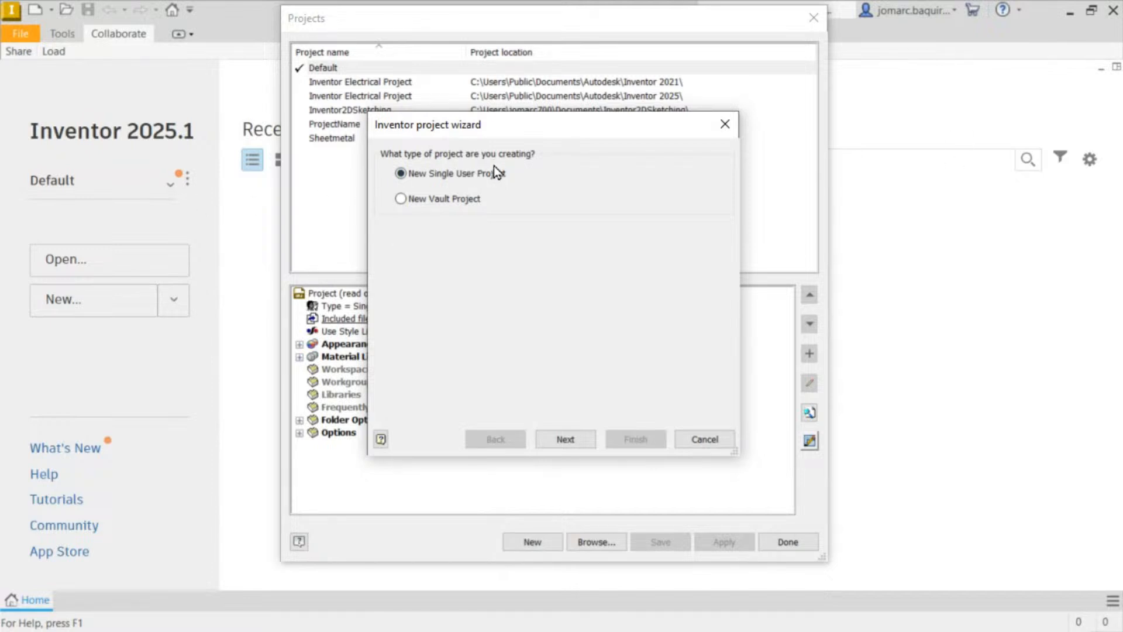
click(710, 444)
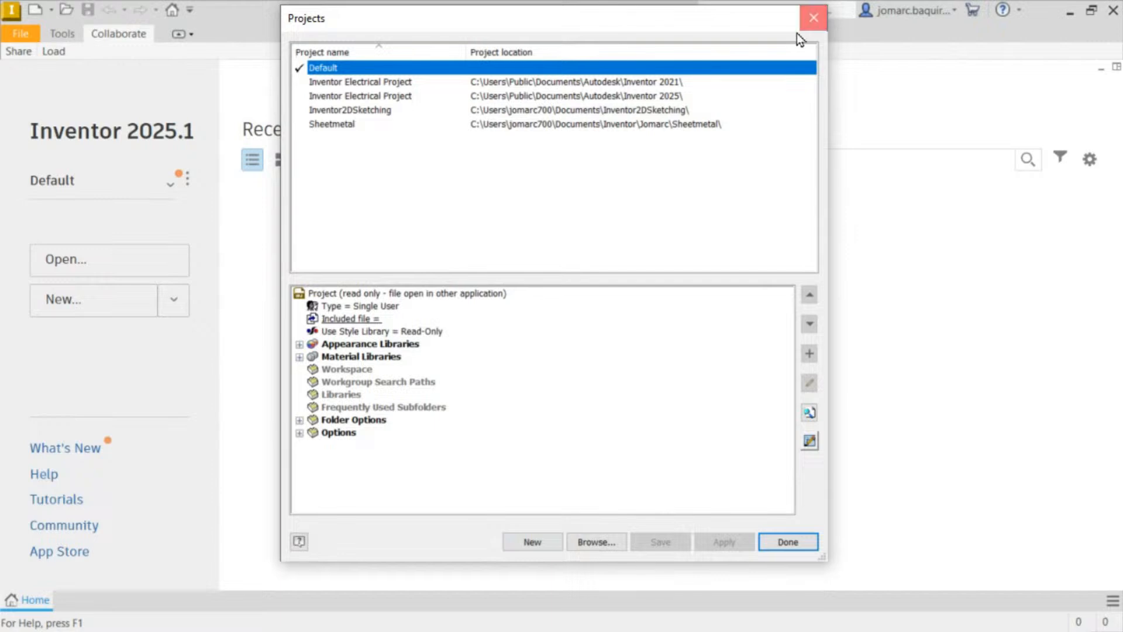
click(812, 19)
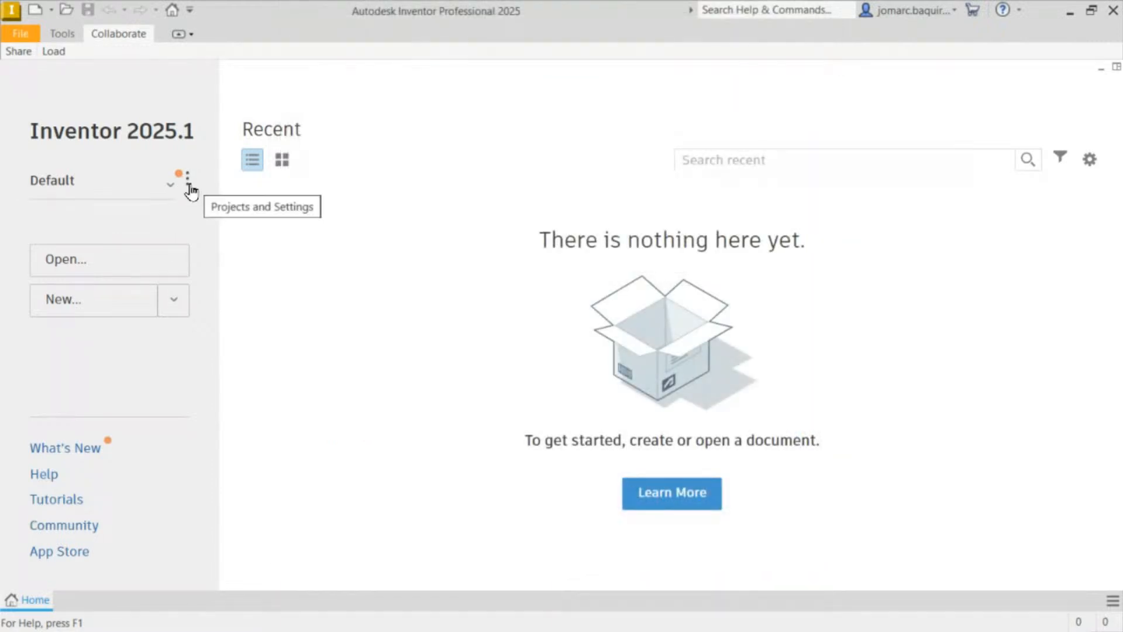
Step: Start a new single-user project from the project settings and name it Inventor2025
click(190, 190)
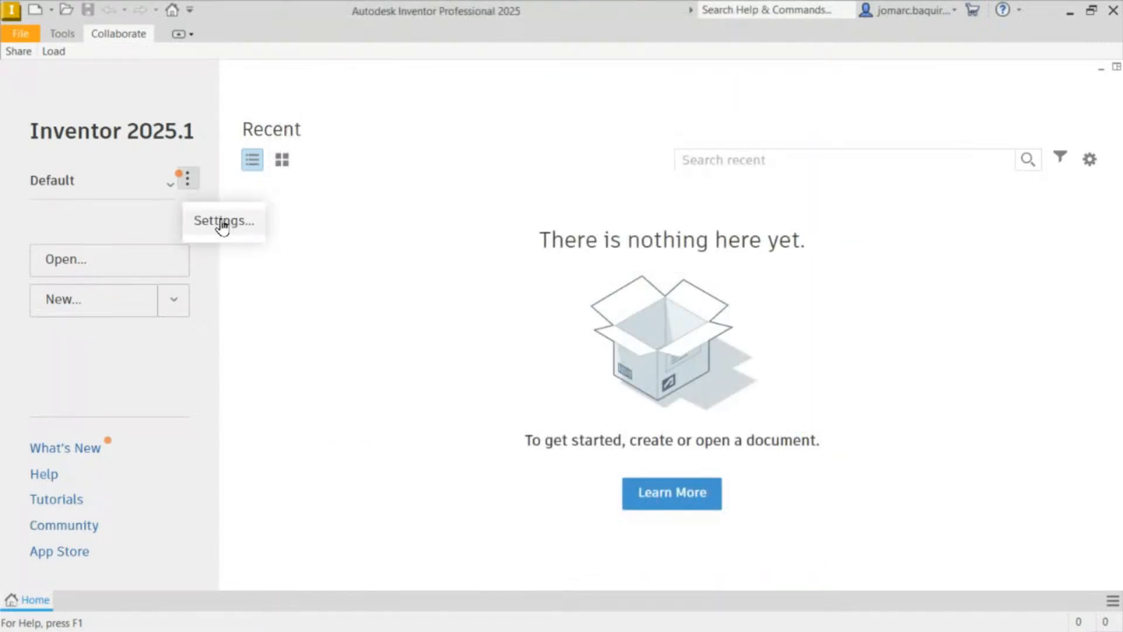
click(223, 224)
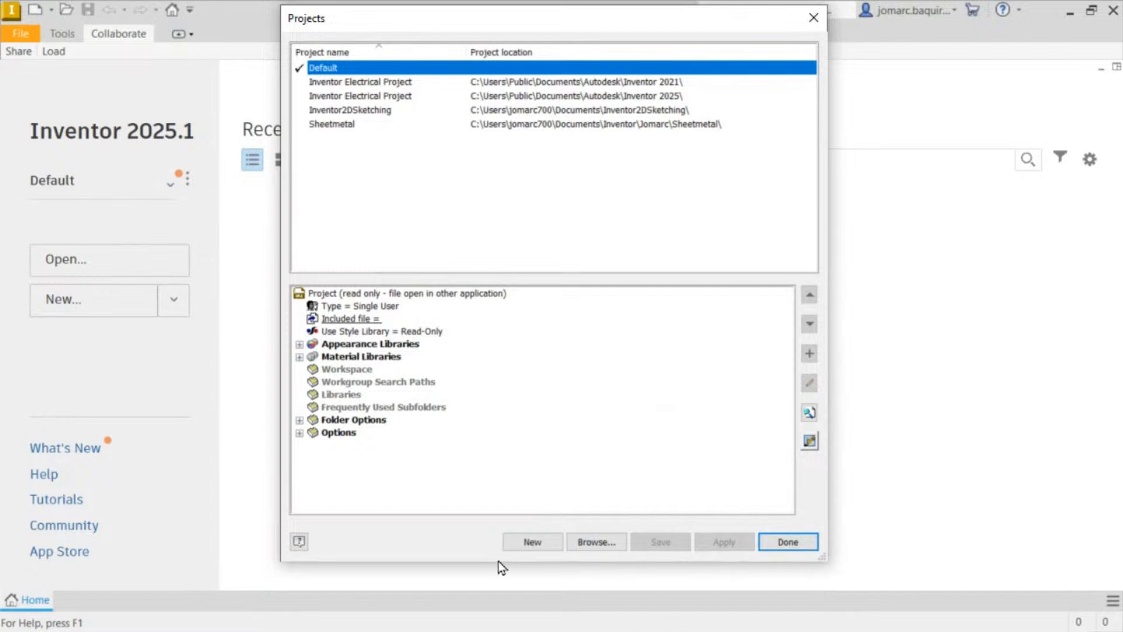
click(526, 543)
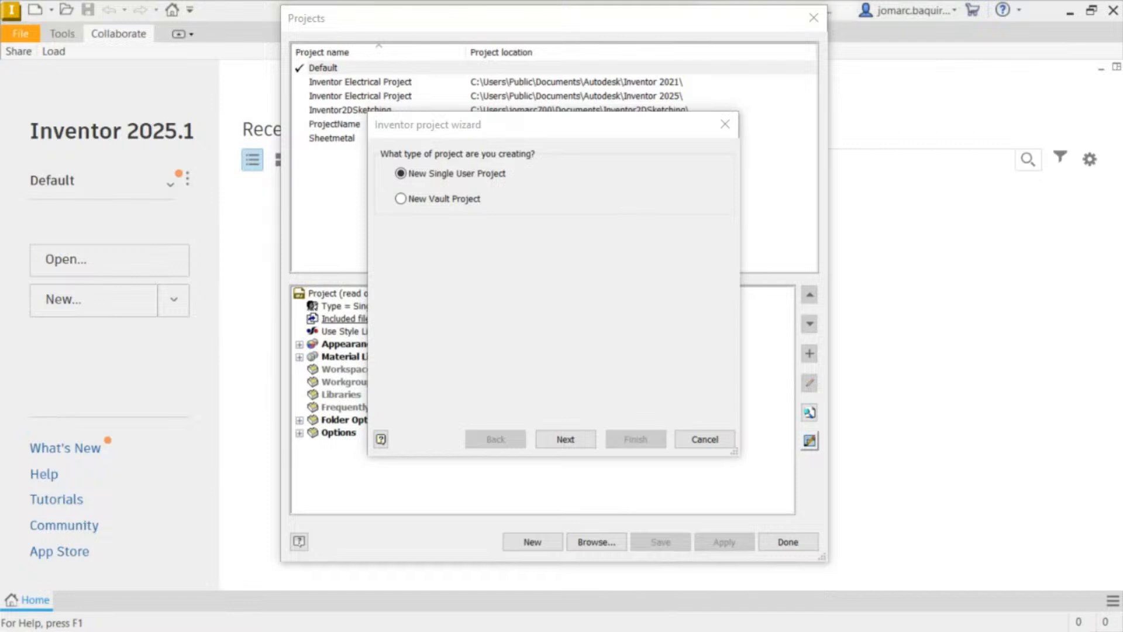
click(565, 439)
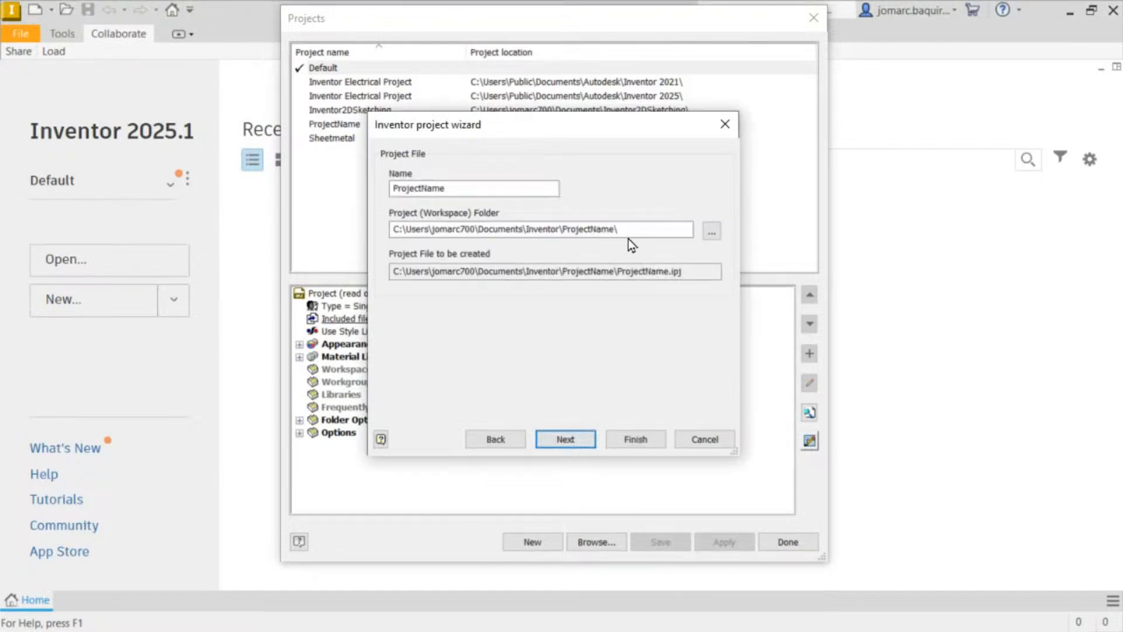
double_click(501, 188)
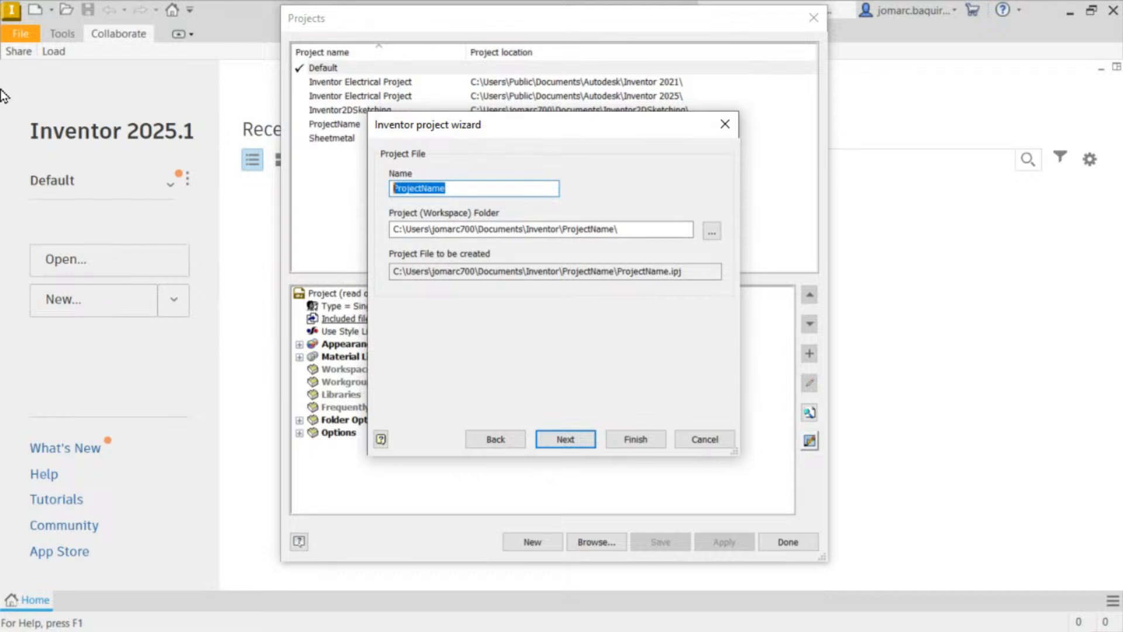
text(Iven)
key(BackSpace)
key(BackSpace)
text(ent)
key(BackSpace)
key(BackSpace)
key(BackSpace)
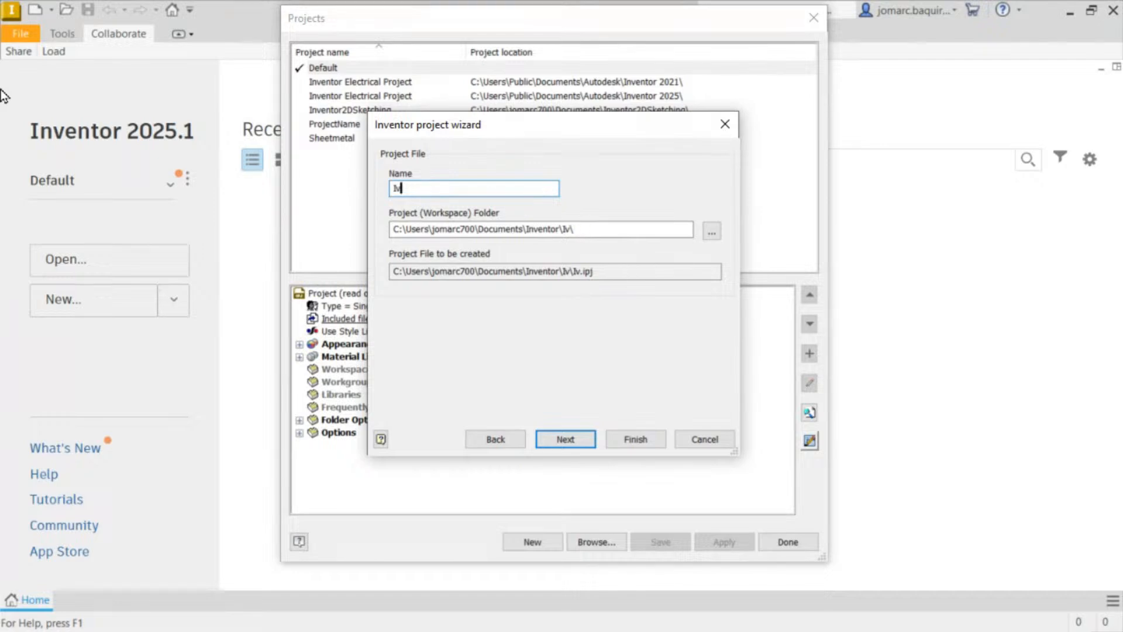
text(en)
key(BackSpace)
key(BackSpace)
key(BackSpace)
text(ven)
key(BackSpace)
key(BackSpace)
key(BackSpace)
text(nventor2025)
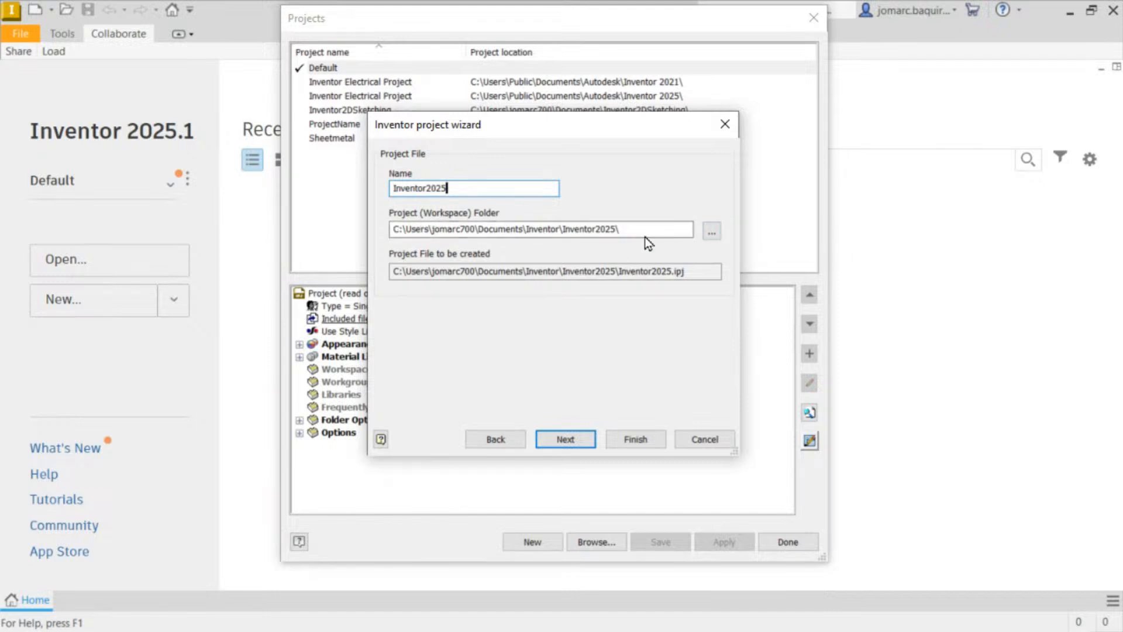
Step: Set the project workspace folder to E:\Tasks\Marketing\LiveStream\20240922-InventorSW\TrainingProper
click(714, 234)
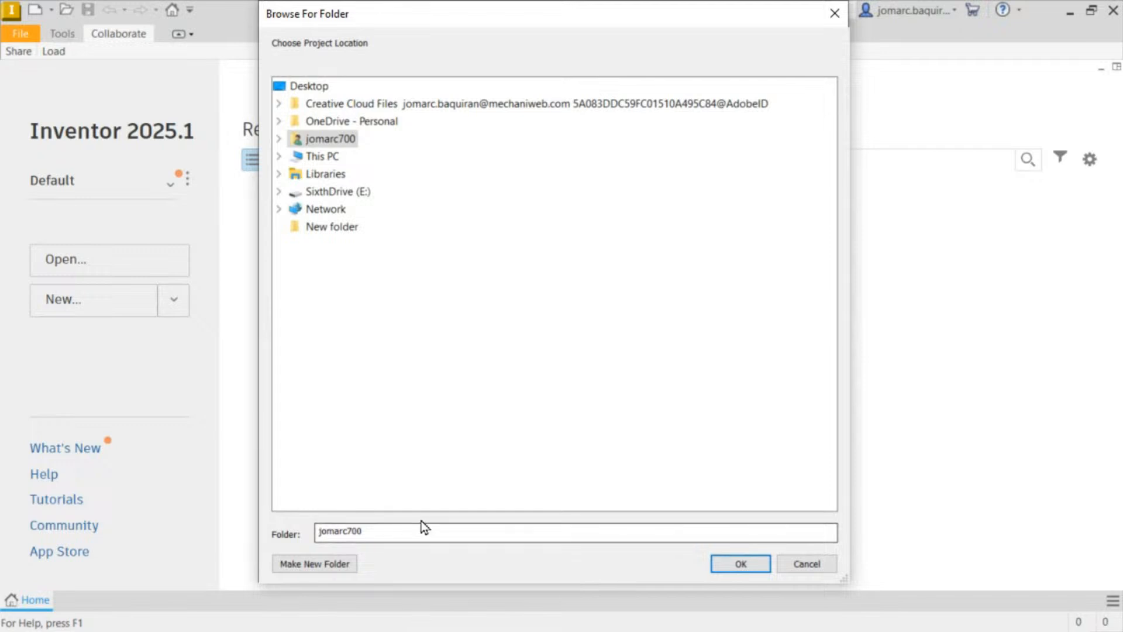
drag(434, 16, 510, 0)
double_click(464, 368)
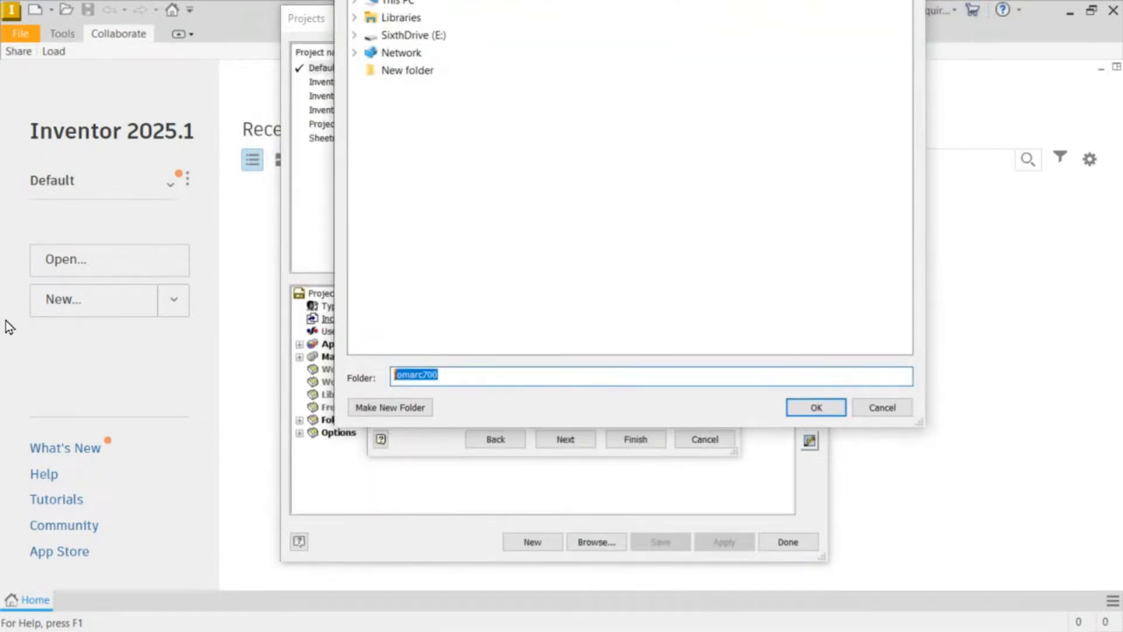
text(E:\Tasks\Marketing\LiveStream\20240922-InventorSW\TrainingProper)
key(Return)
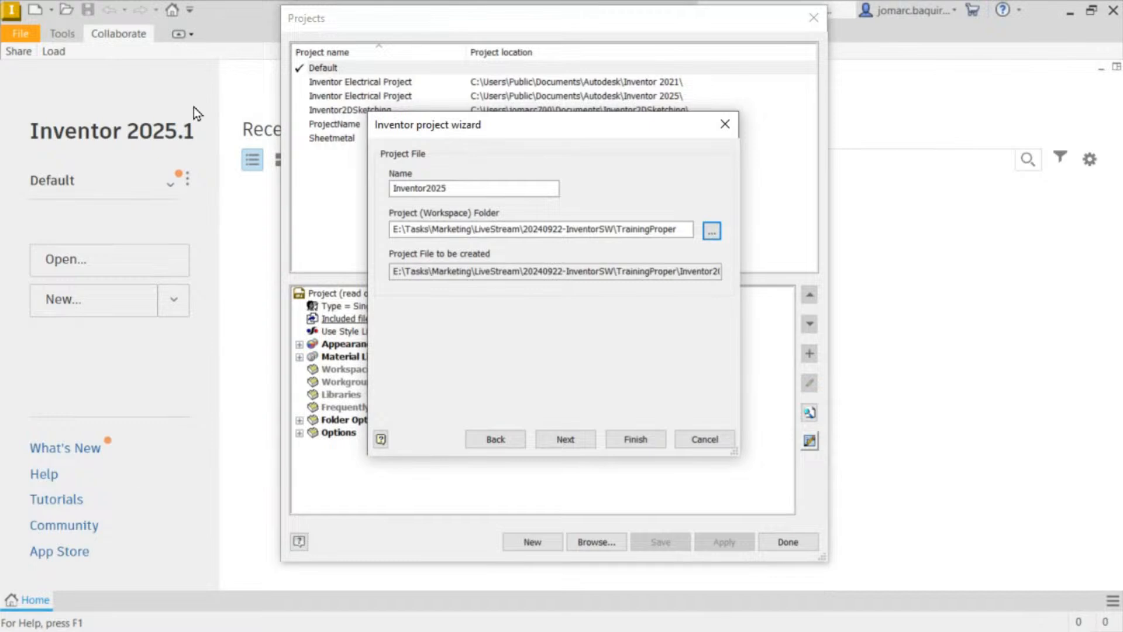
Step: Browse for the workspace folder again and re-enter the same TrainingProper path
click(712, 232)
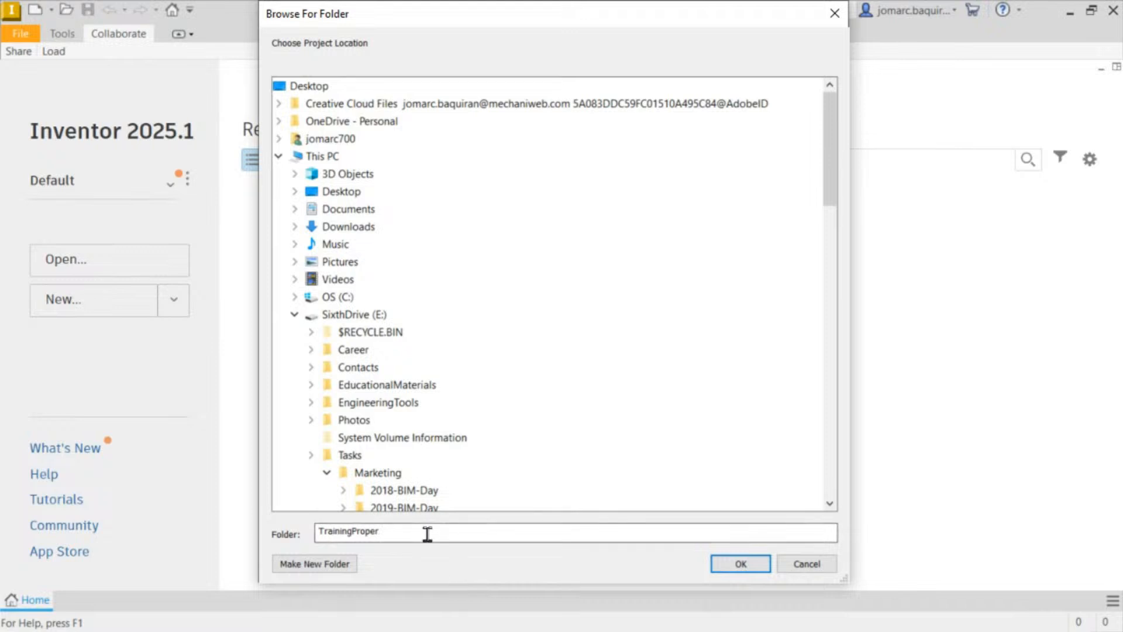
drag(427, 534, 303, 515)
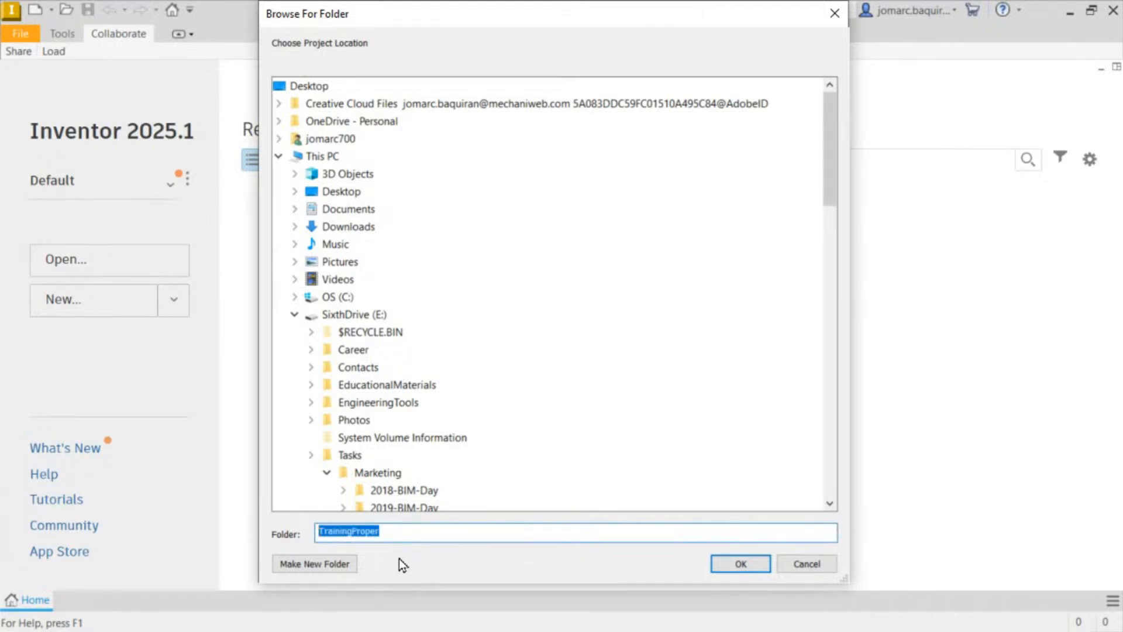
text(E:\Tasks\Marketing\LiveStream\20240922-InventorSW\TrainingProper)
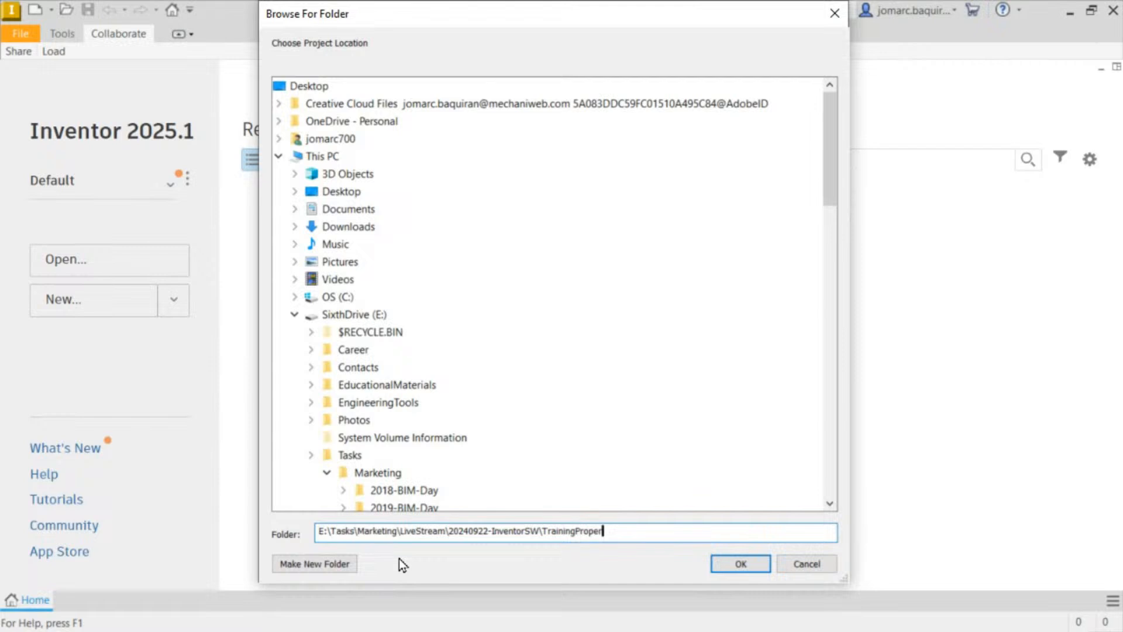
key(Return)
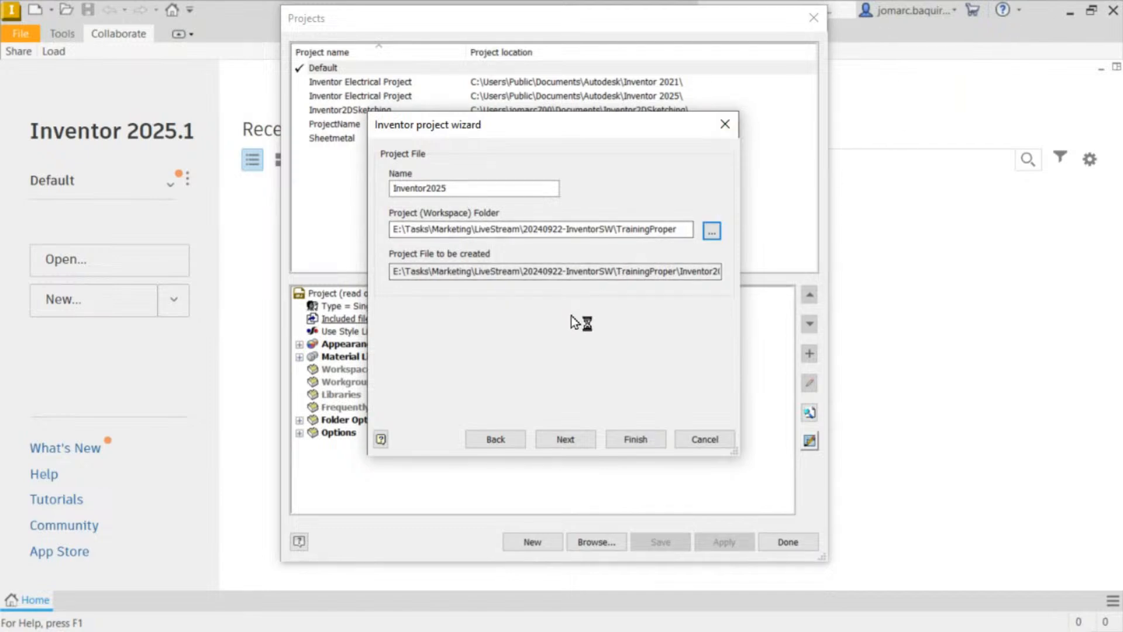
Step: Finish creating the Inventor2025 project and close the Projects dialog
click(635, 442)
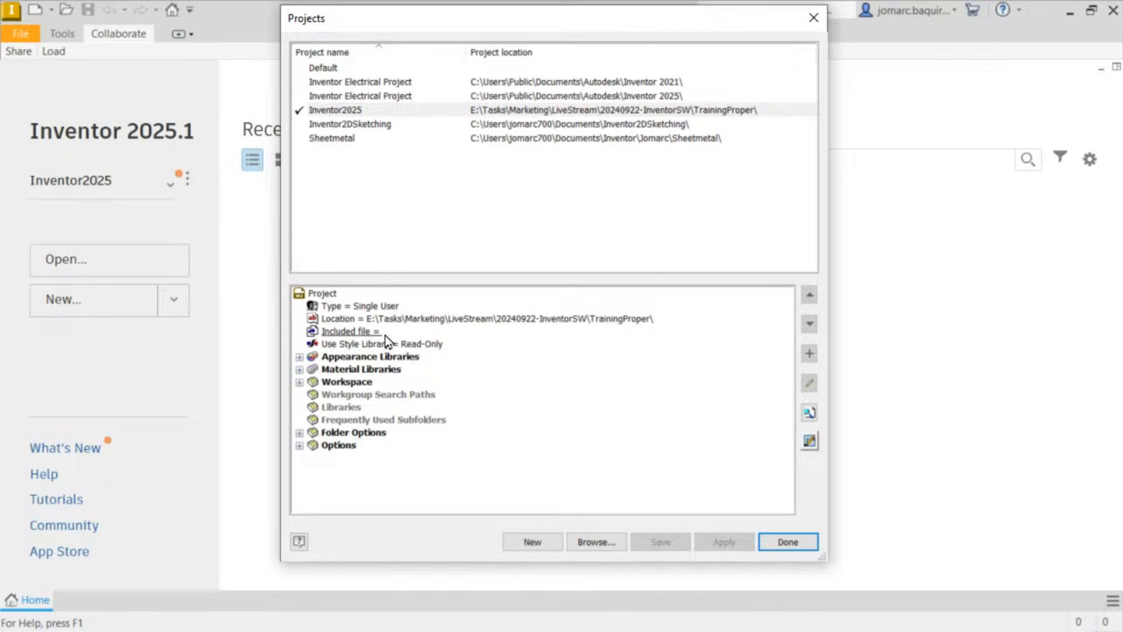
click(791, 541)
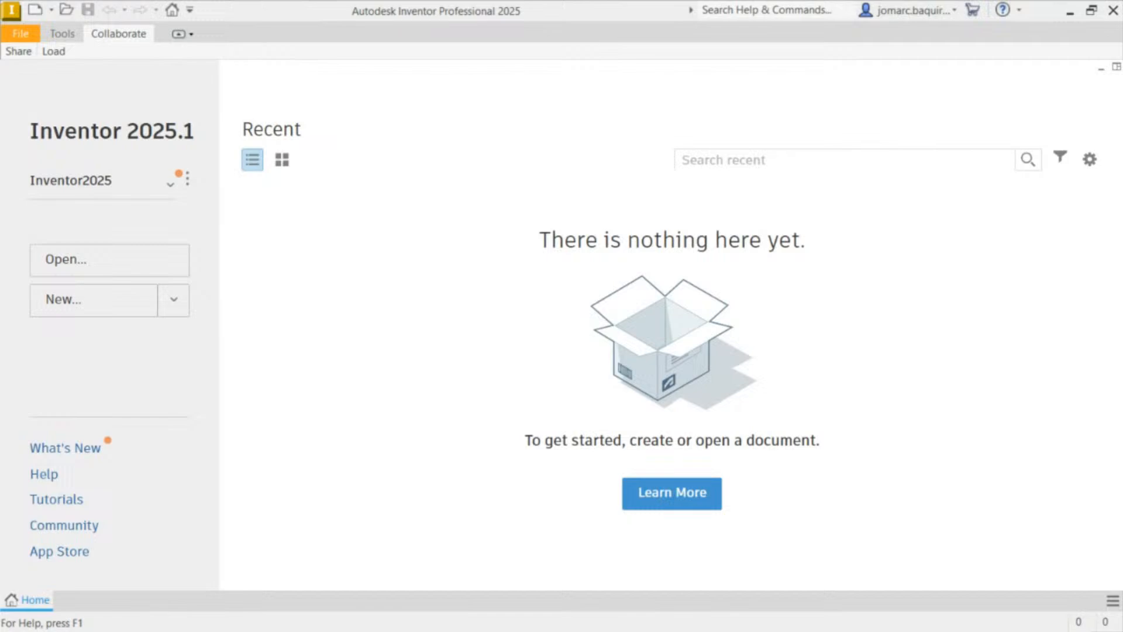
Step: Switch to the TrainingProper folder in File Explorer, check it for the project file, and return to Inventor
key(alt+Tab)
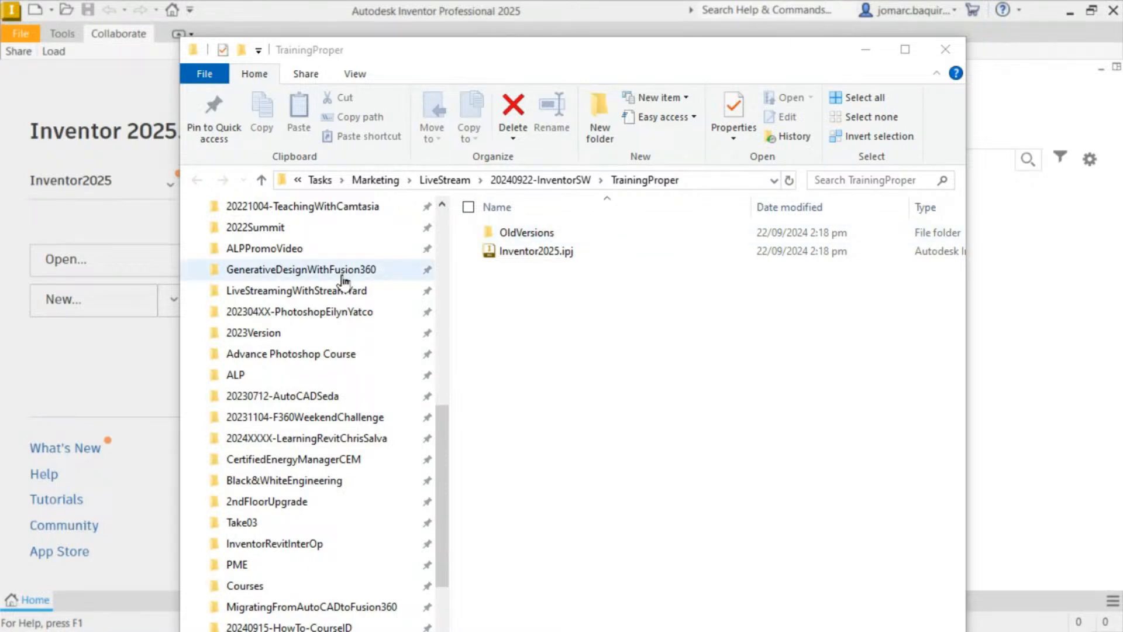
drag(808, 51, 305, 61)
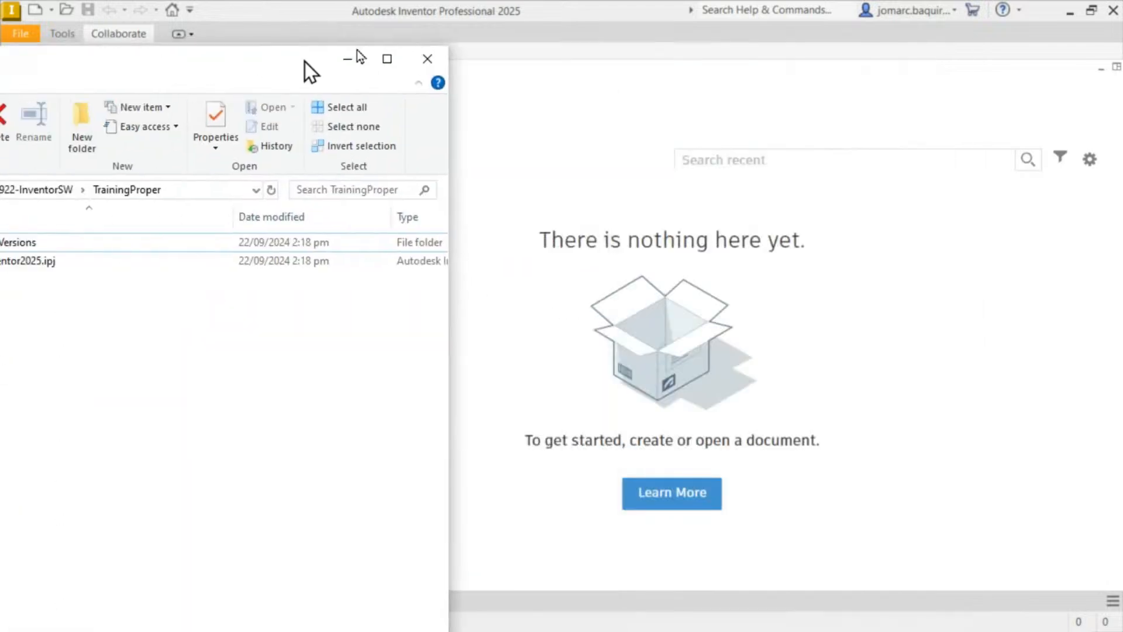
click(355, 55)
drag(1122, 0, 807, 186)
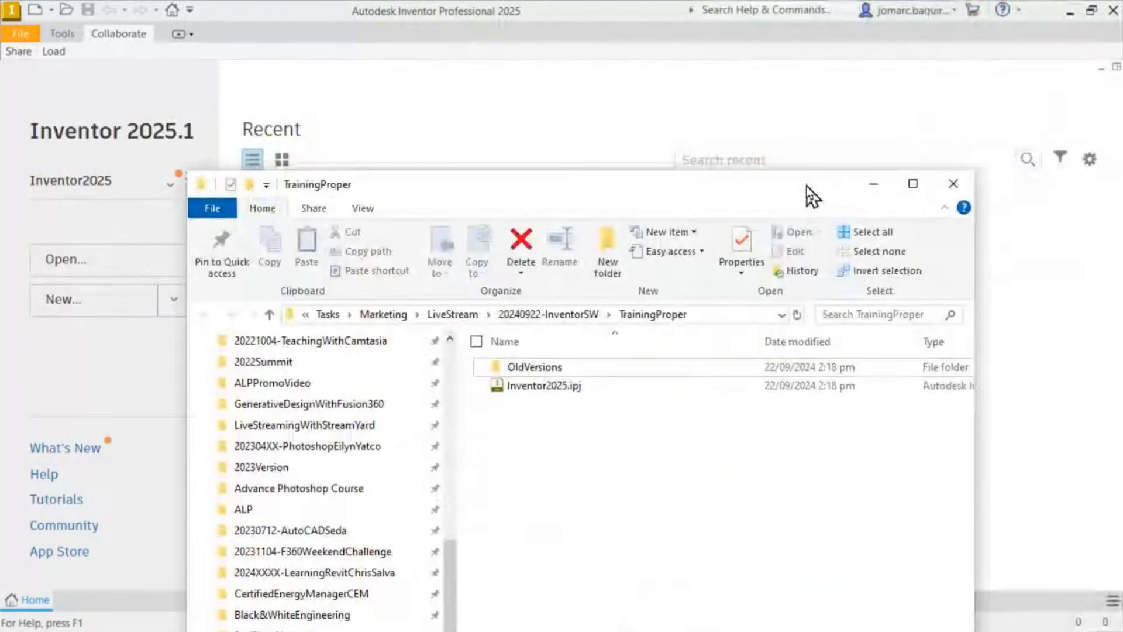
click(624, 100)
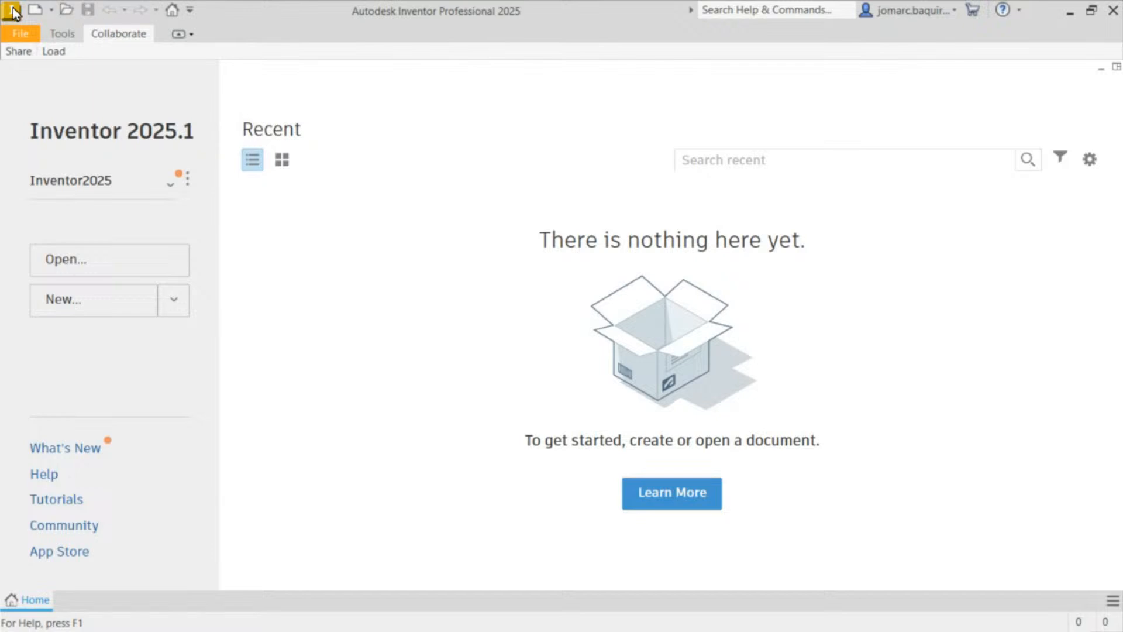
Step: Create a new part from the default template and close it without saving
click(24, 35)
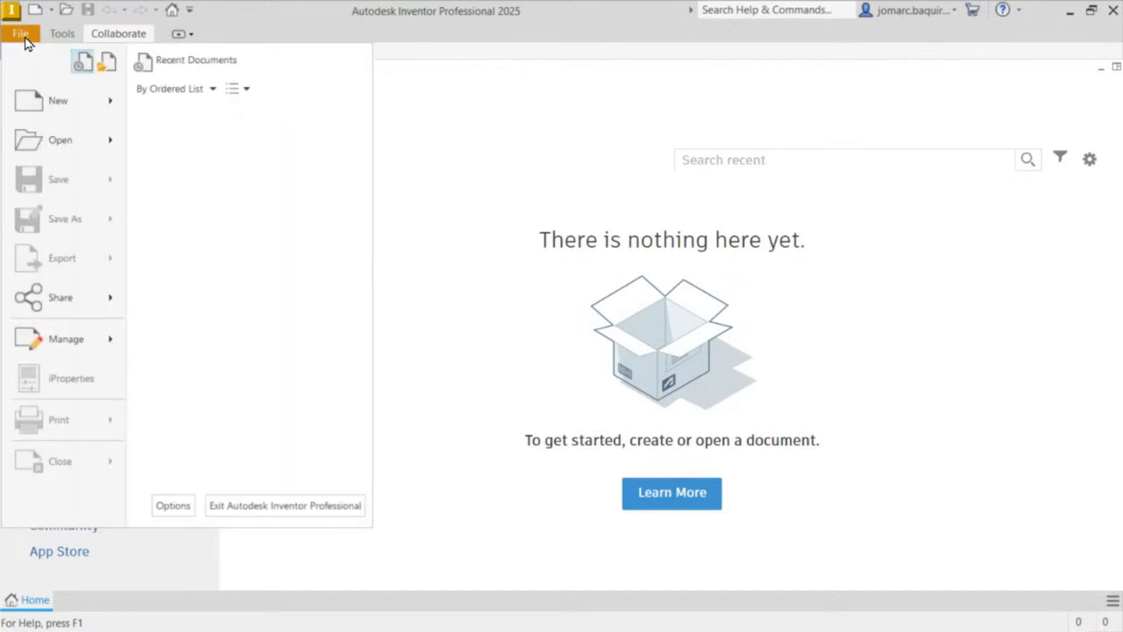
mouse_move(115, 101)
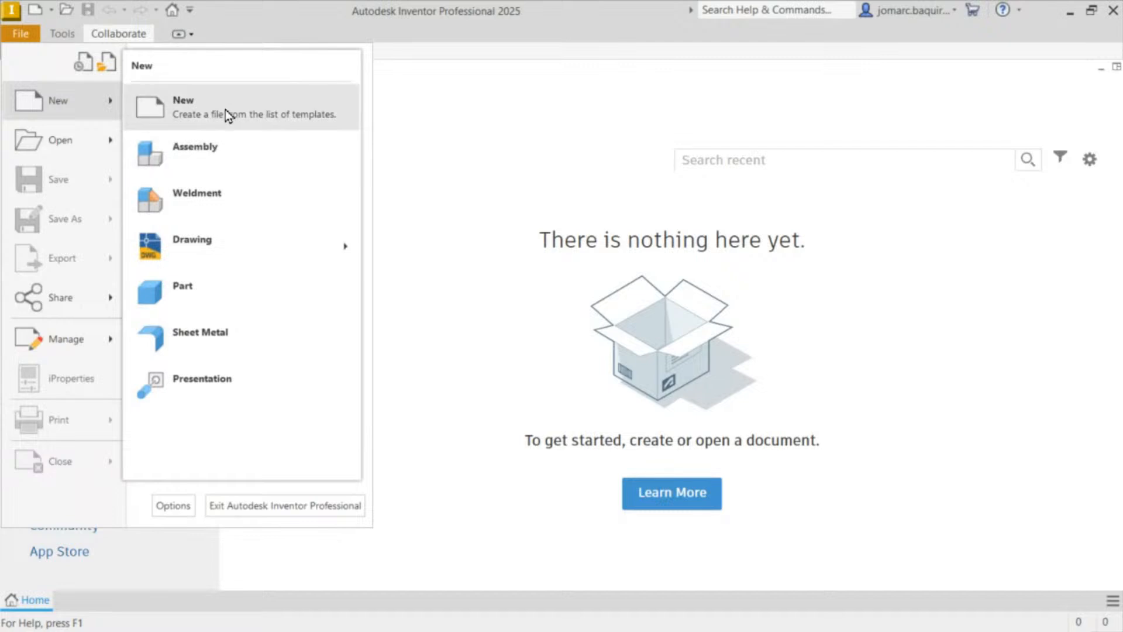
click(212, 295)
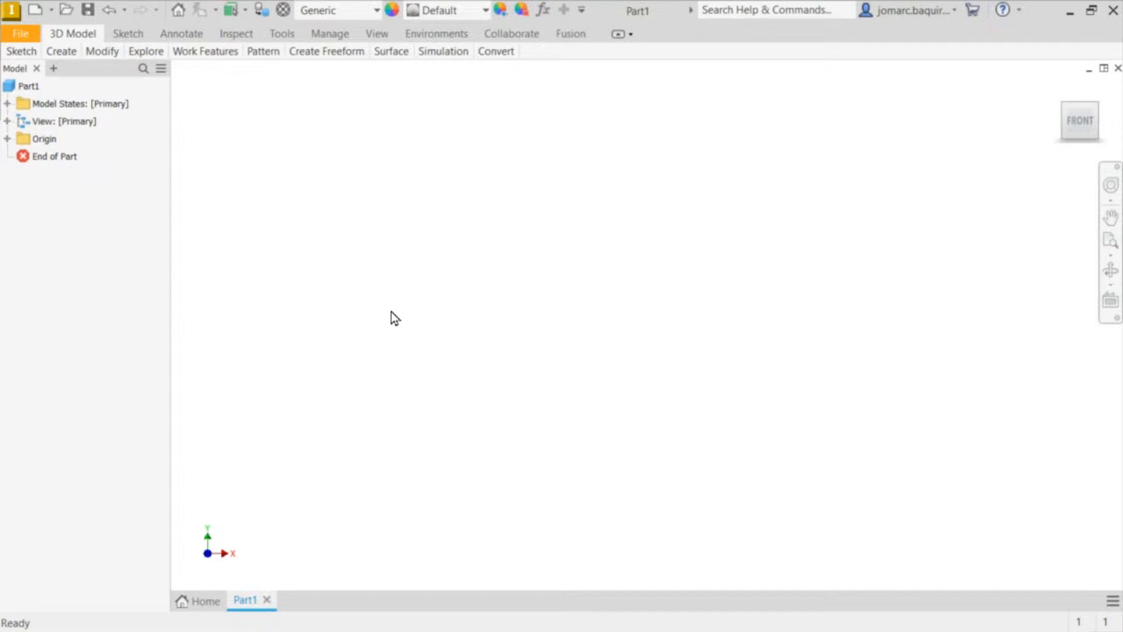
key(ctrl+F4)
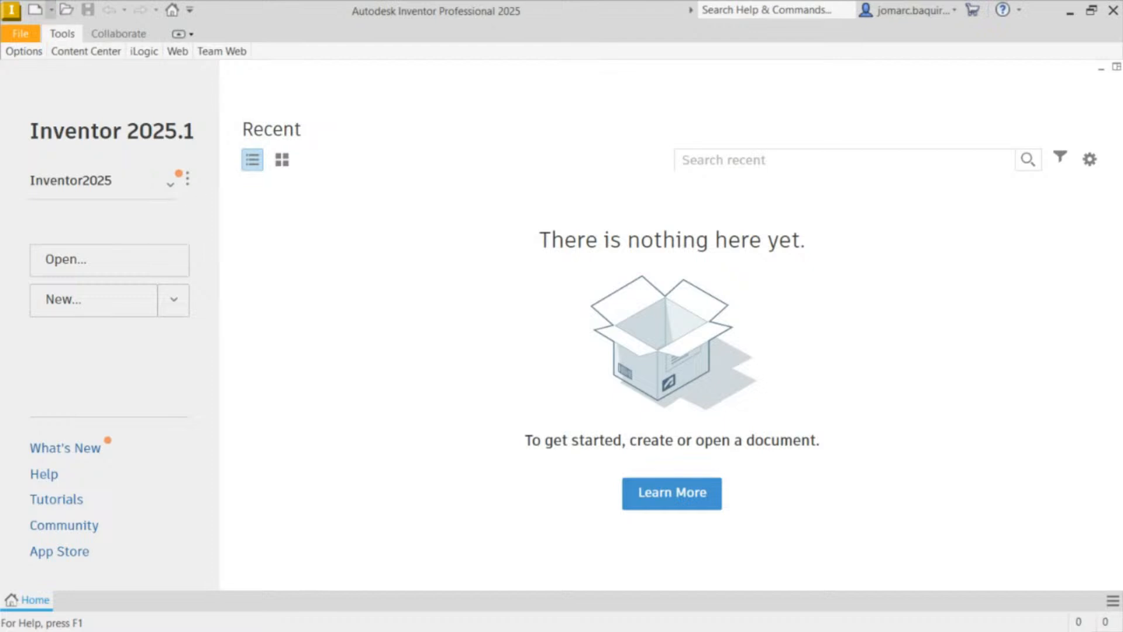
Step: Review the file types and templates offered for new files, dismissing the Create New File dialog without creating anything
click(52, 10)
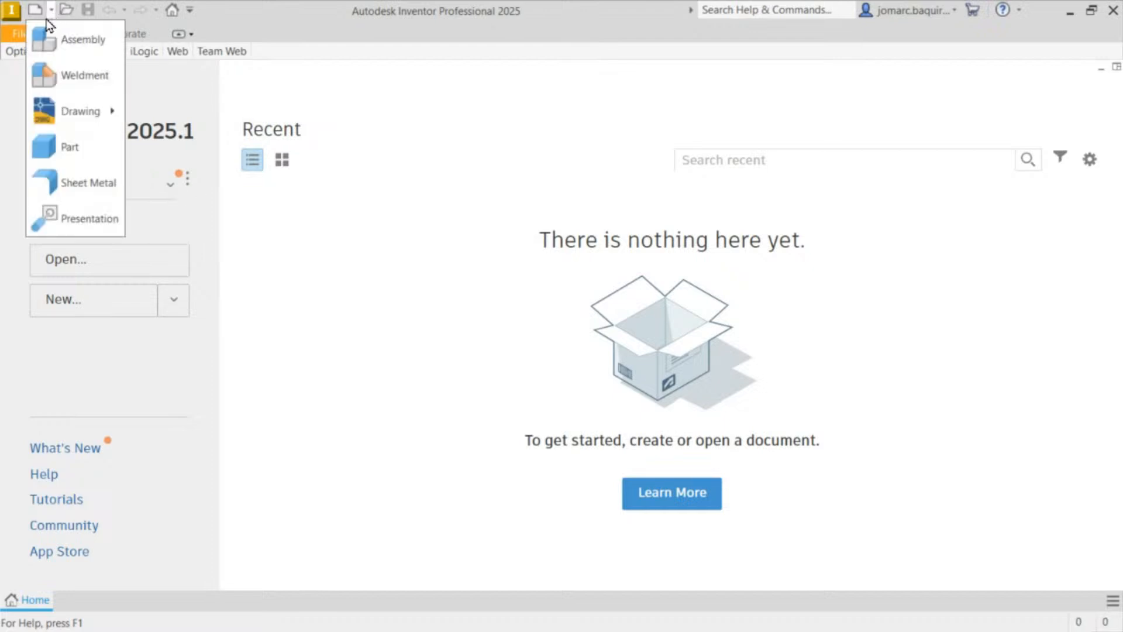
click(34, 13)
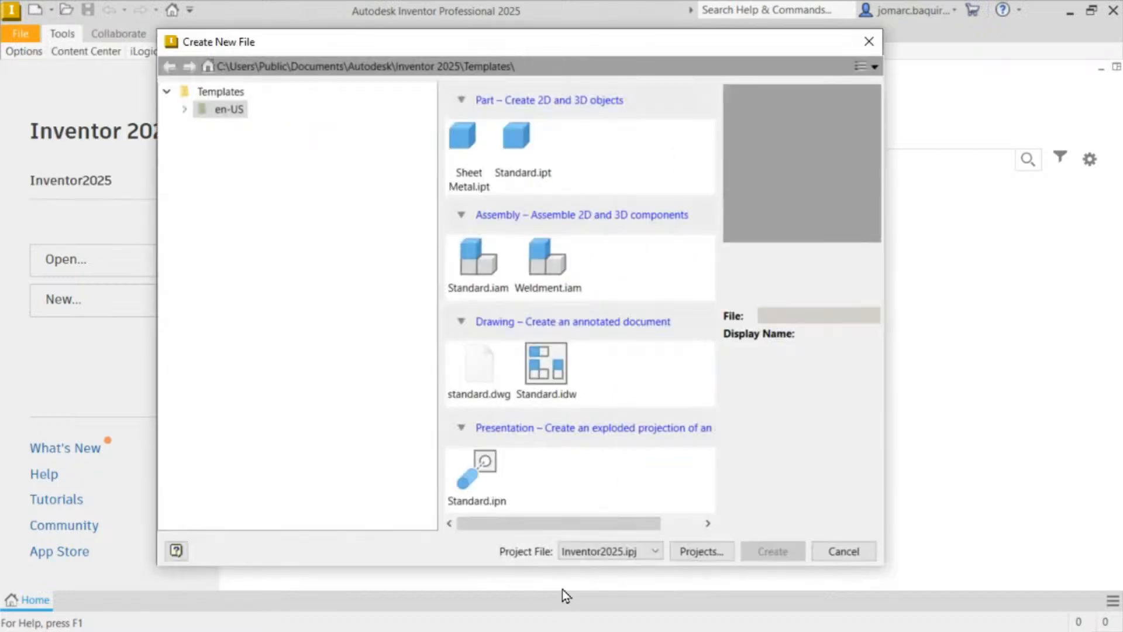
key(Escape)
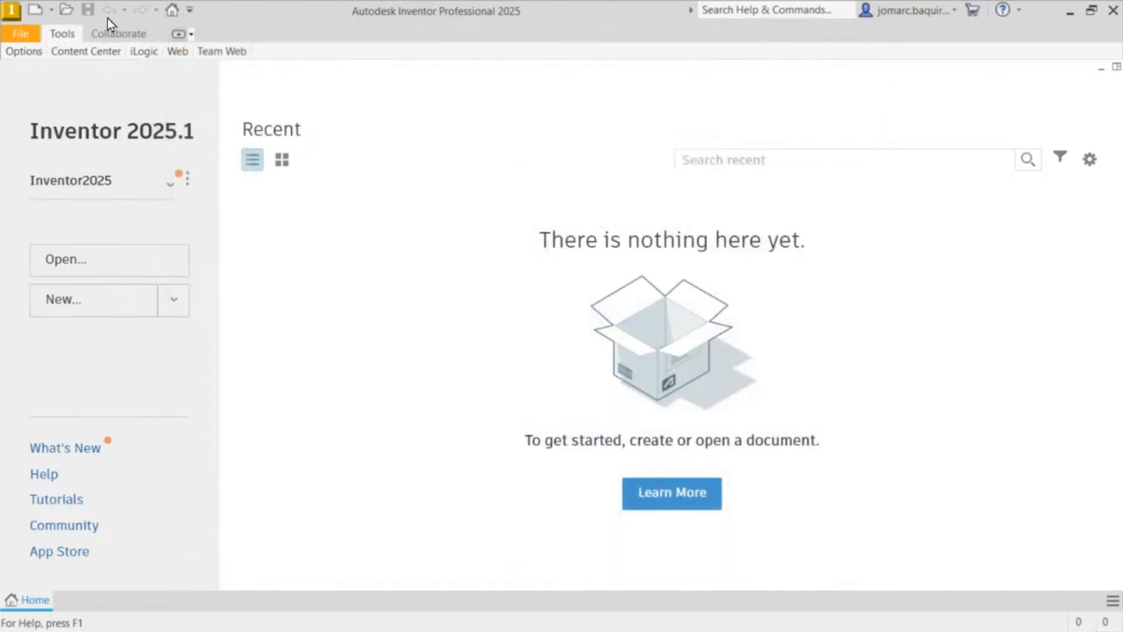
click(18, 36)
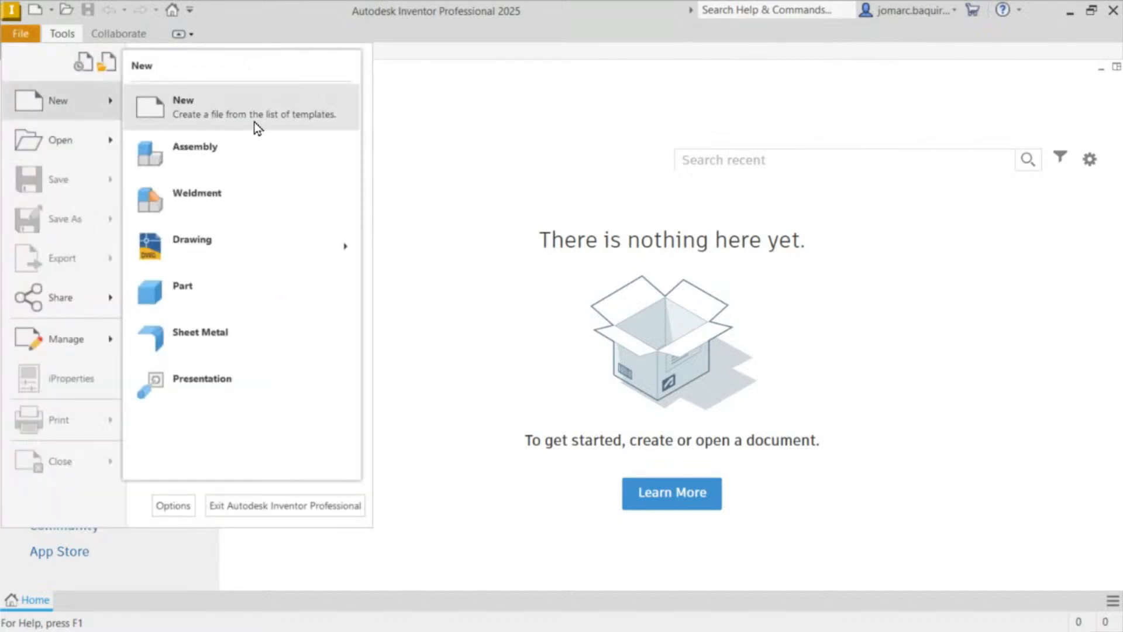
click(250, 110)
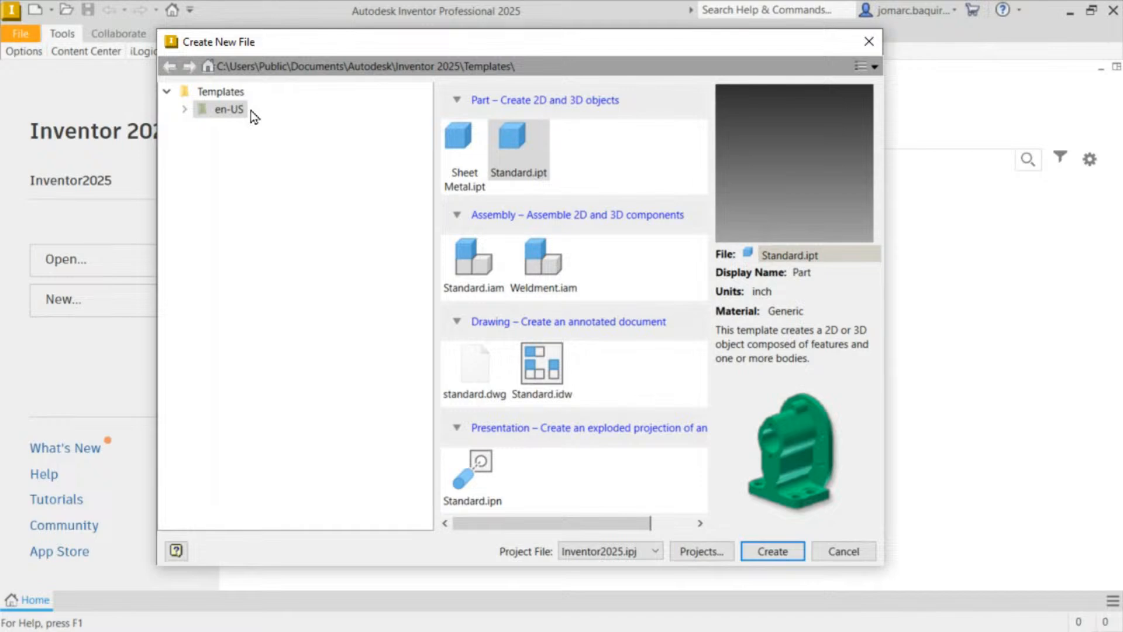
key(Escape)
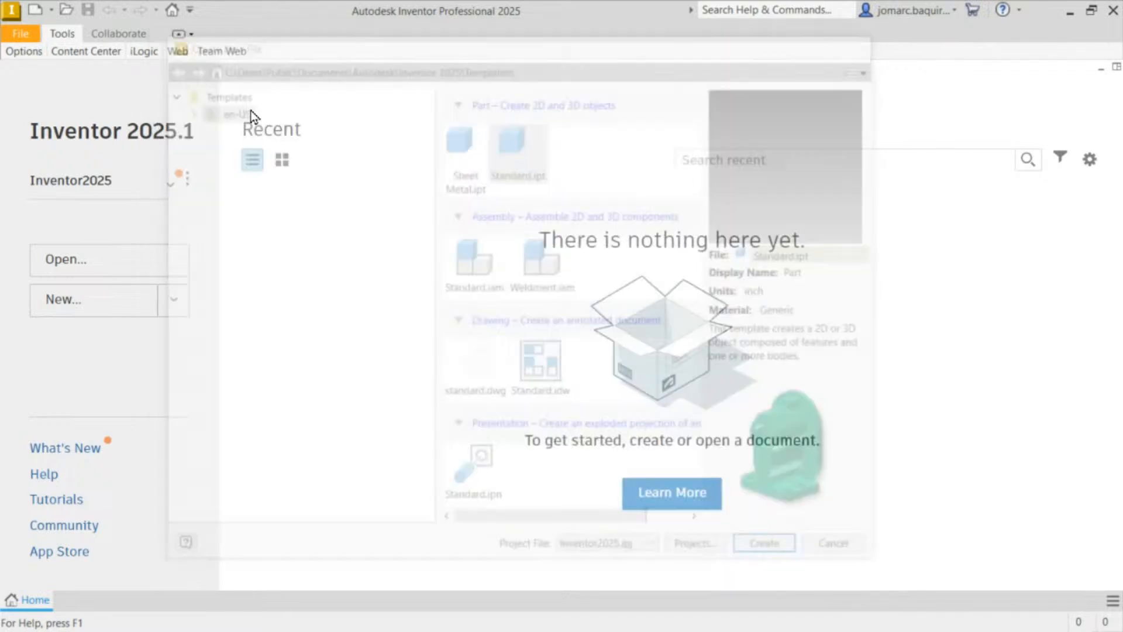
Step: Browse the English, Metric and Mold Design template folders and create a new part from the Metric template Standard (mm).ipt
key(ctrl+n)
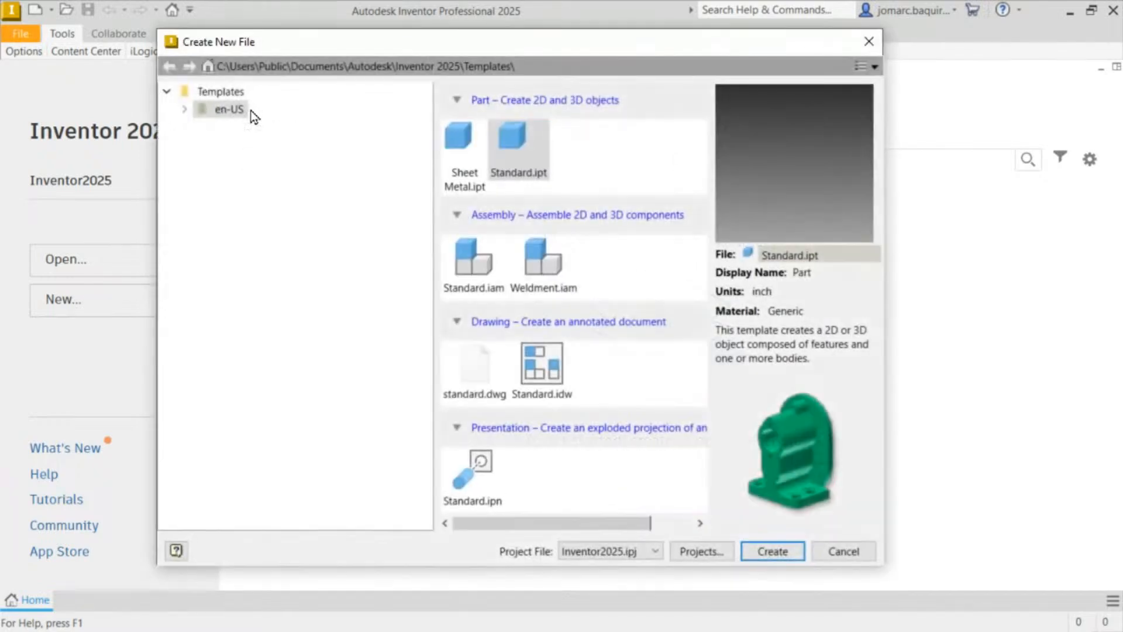
key(Escape)
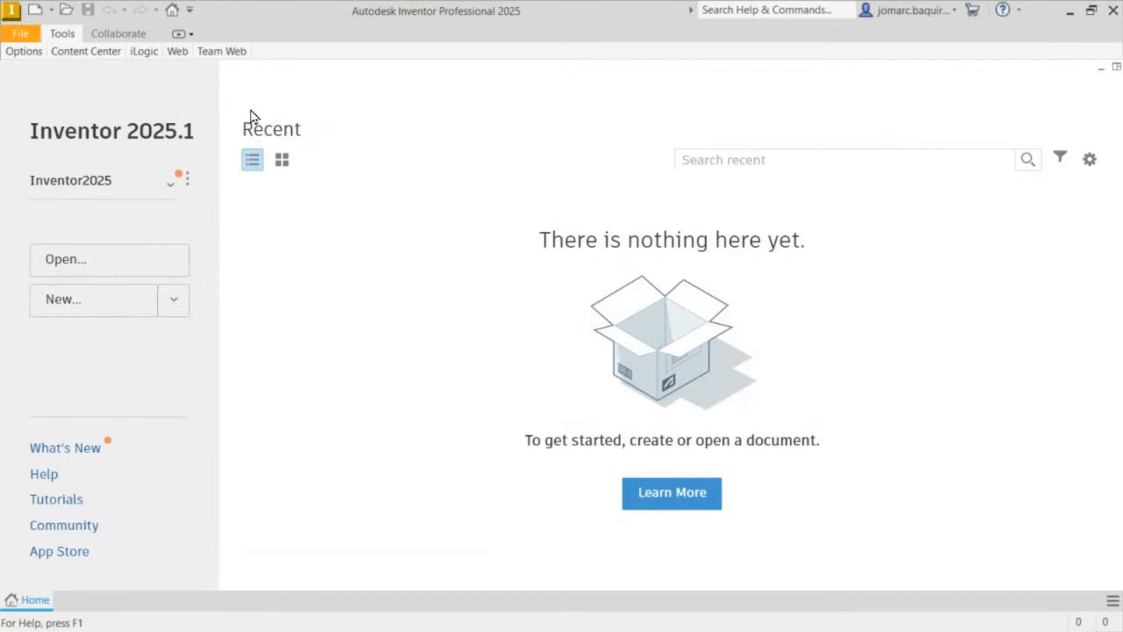
key(ctrl+n)
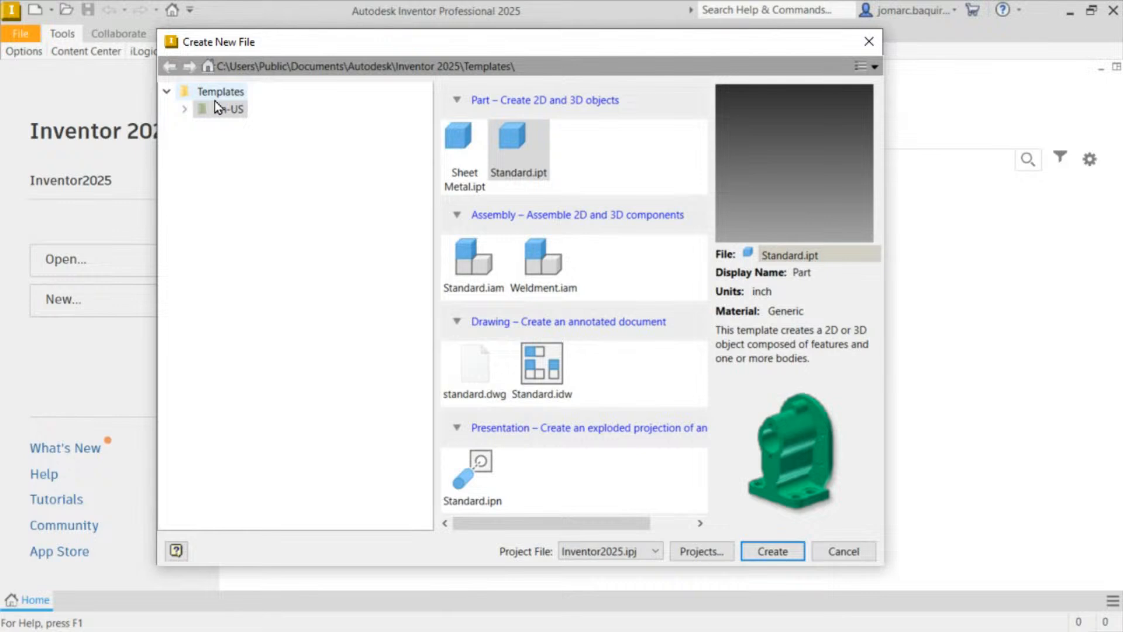
click(184, 114)
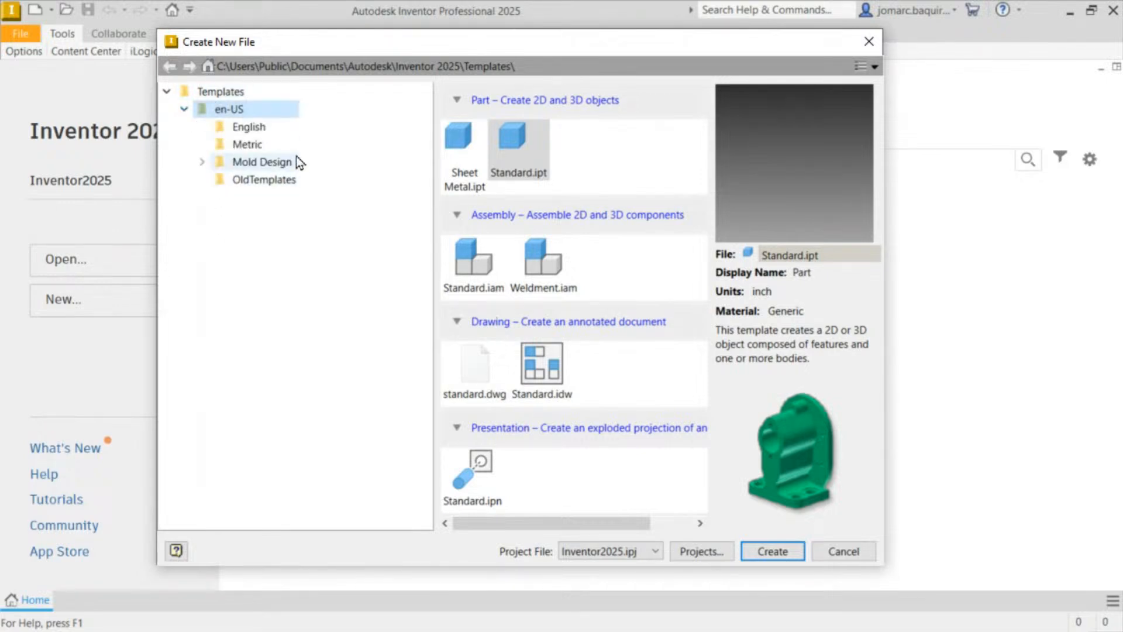
click(266, 131)
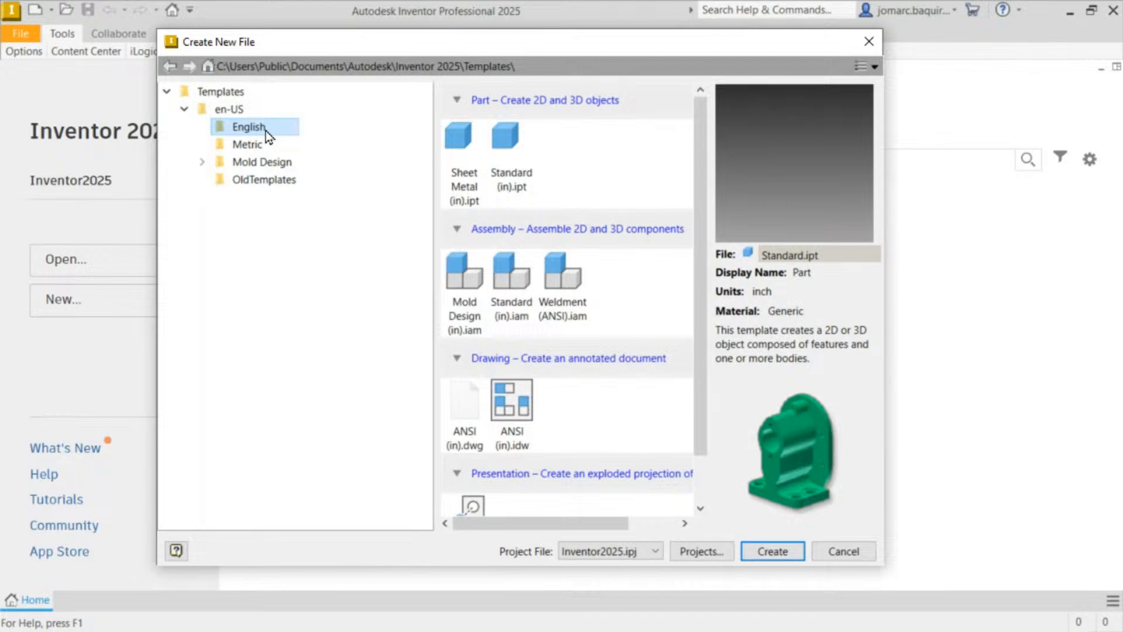
click(258, 145)
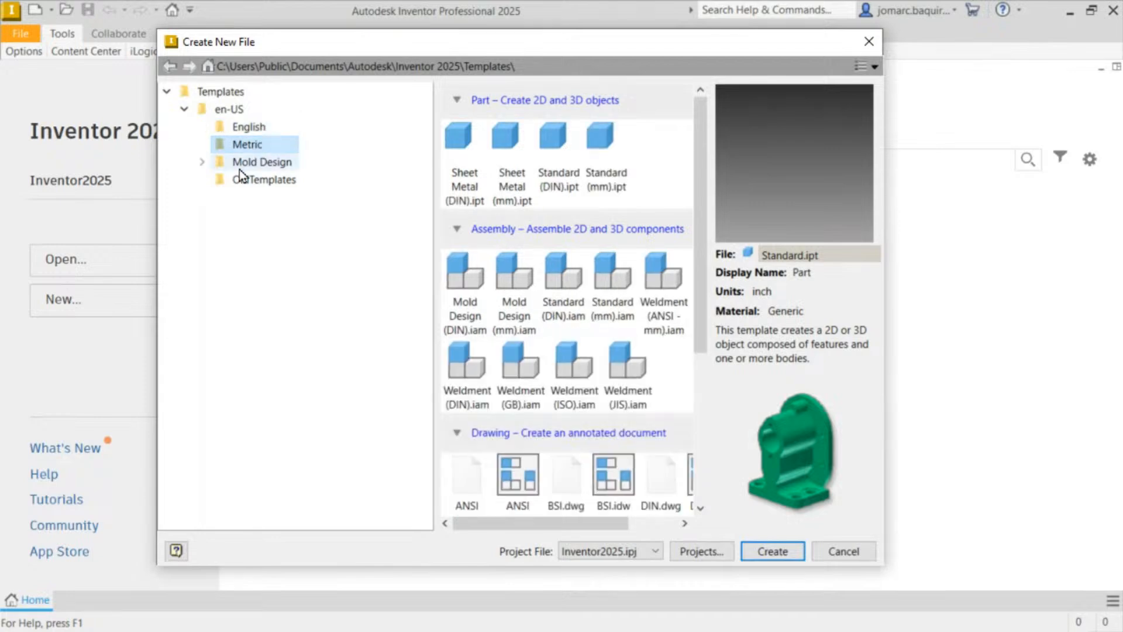
click(266, 180)
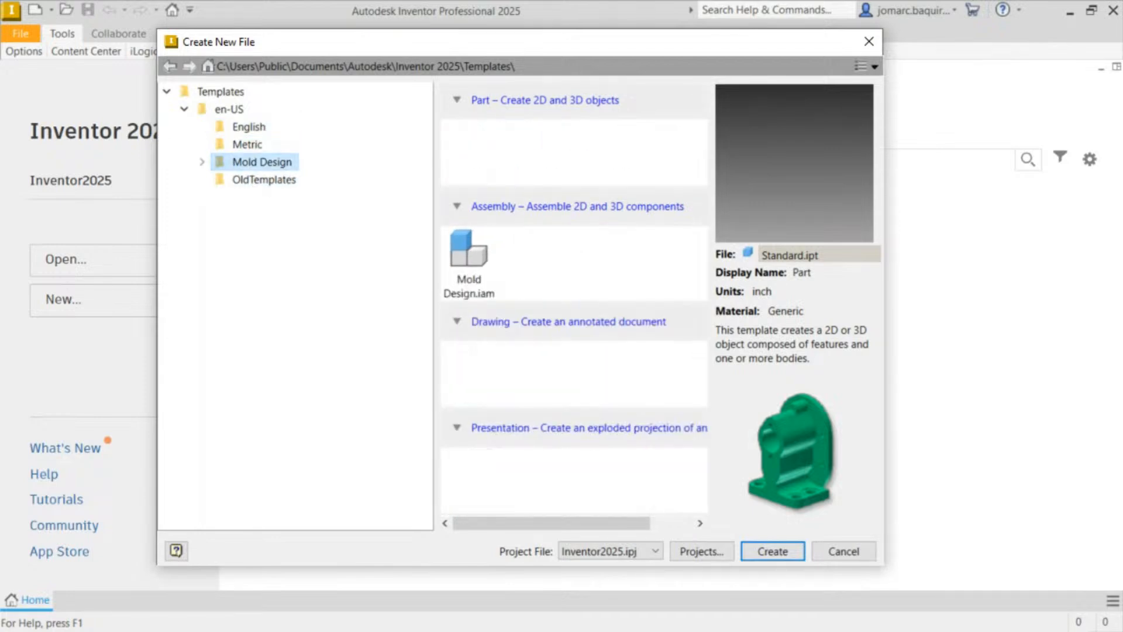
click(264, 145)
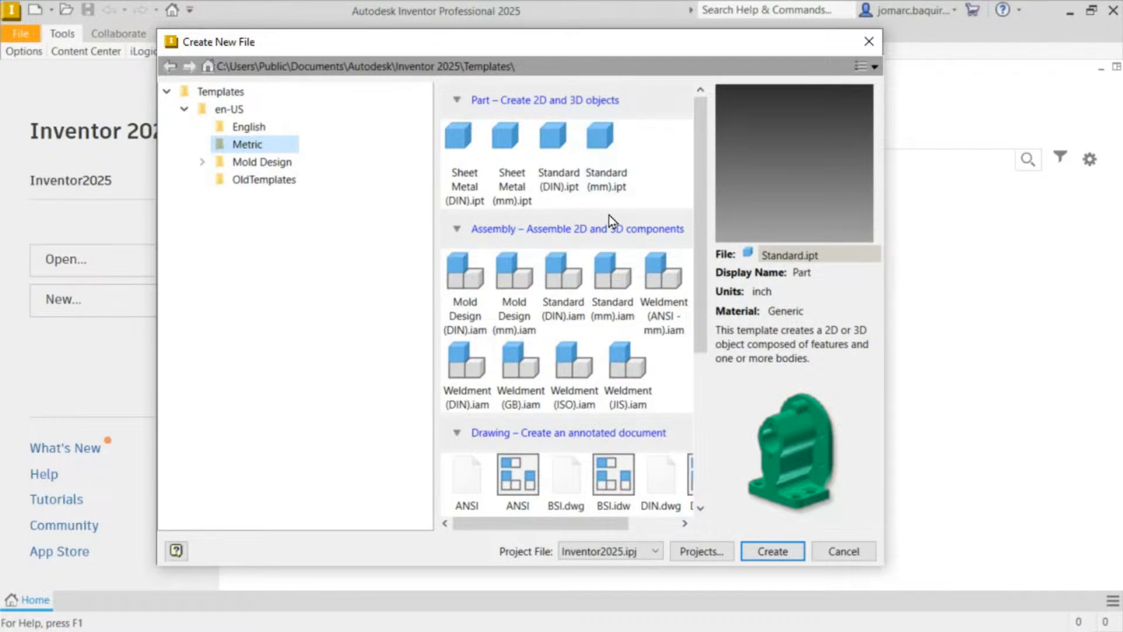
double_click(609, 151)
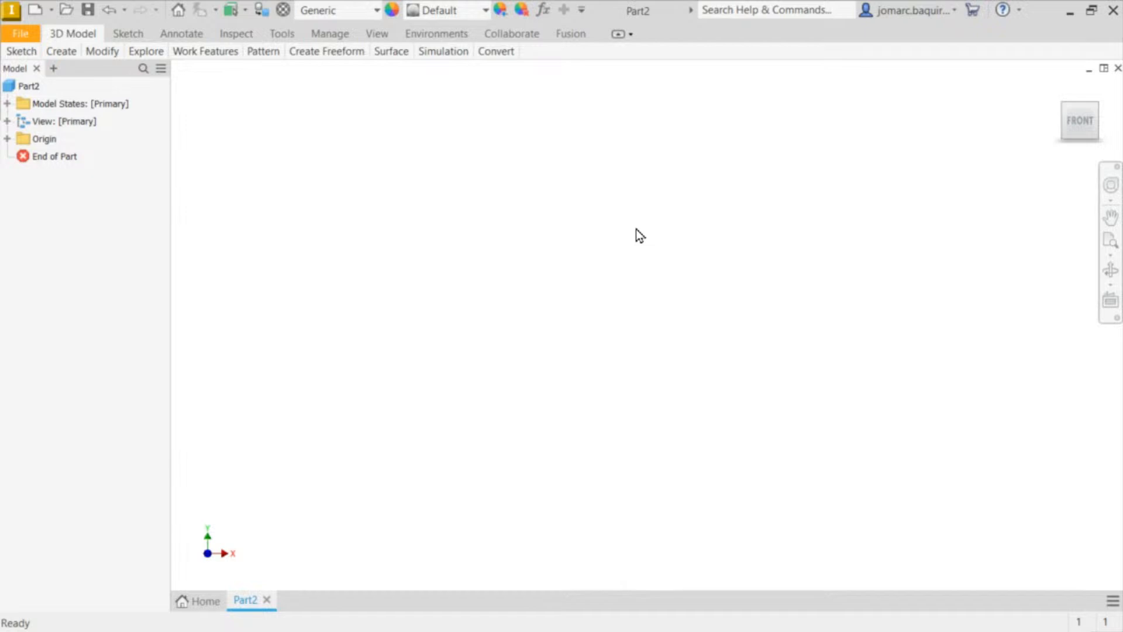
Step: Set the isometric home view, expand the Origin folder and inspect the YZ, XZ and XY planes together
key(F6)
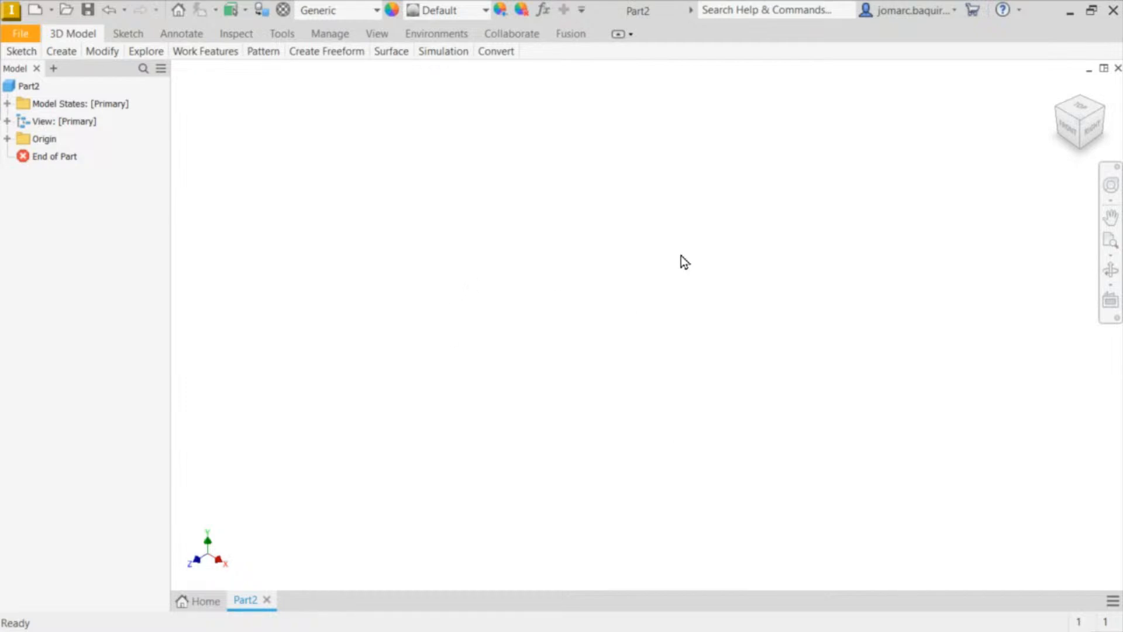
click(7, 138)
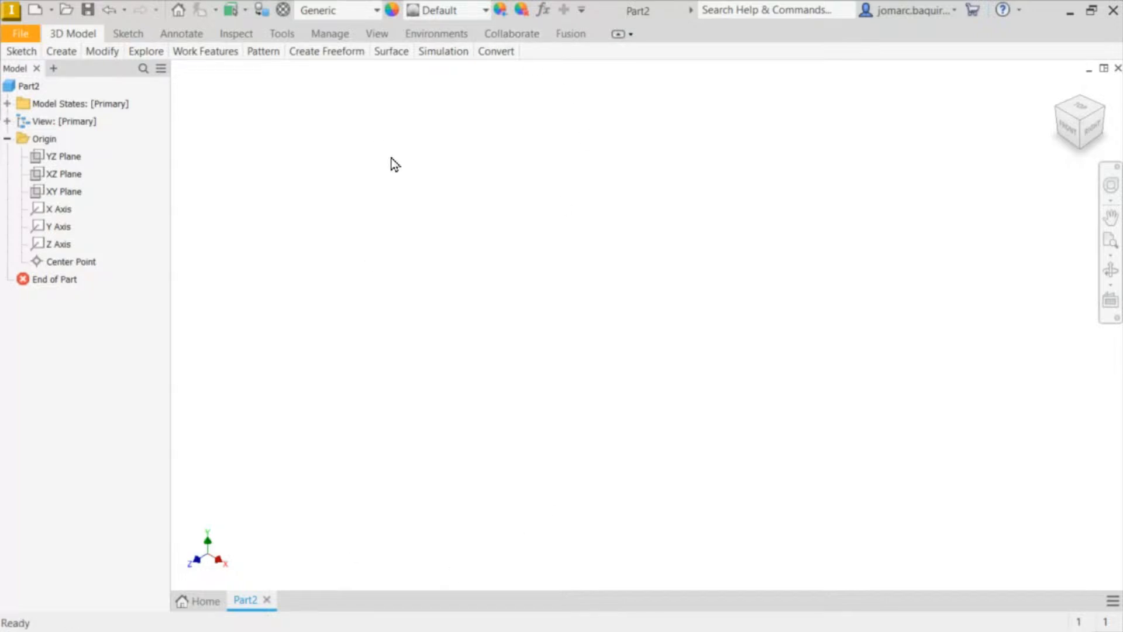
click(65, 164)
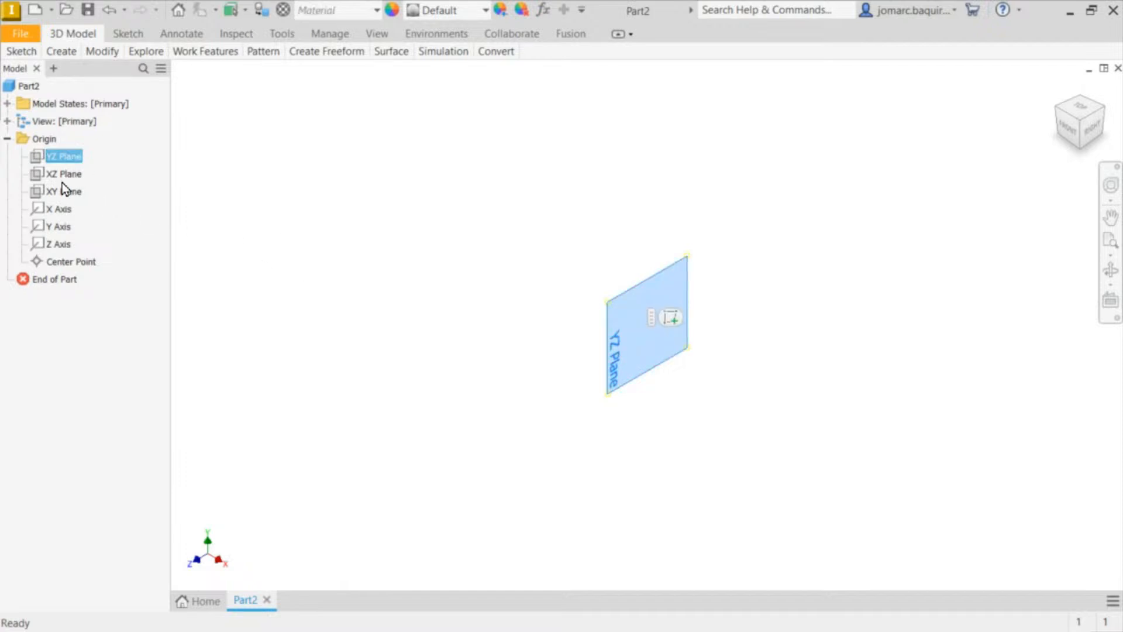
ctrl+click(63, 173)
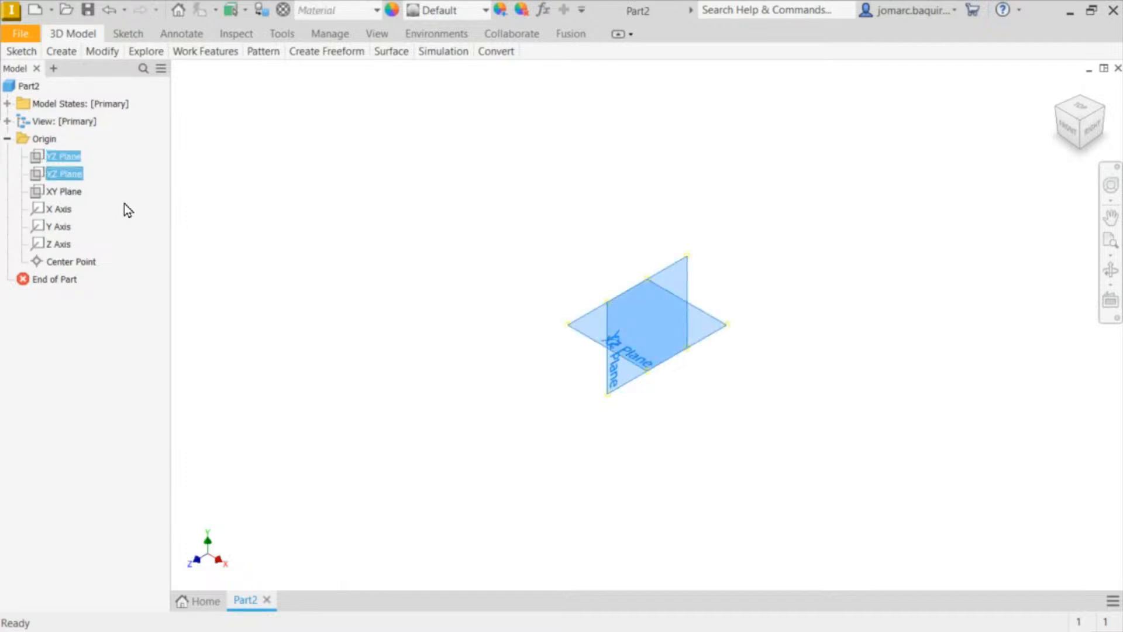
ctrl+click(65, 194)
scroll(533, 303, down, 5)
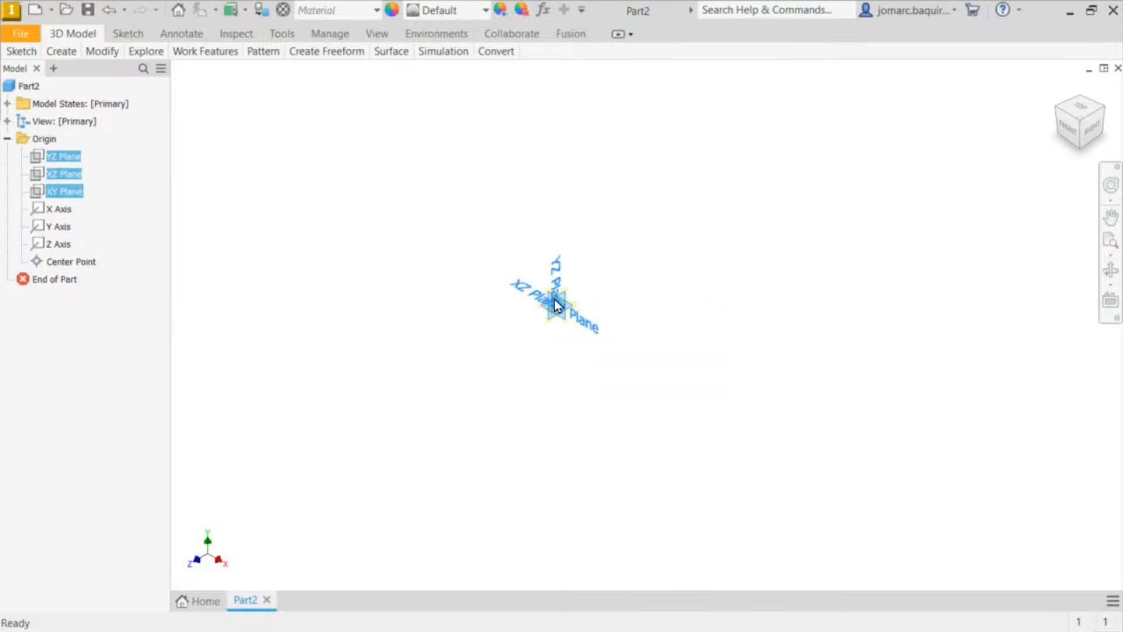
scroll(555, 300, up, 5)
middle_drag(591, 308, 653, 249)
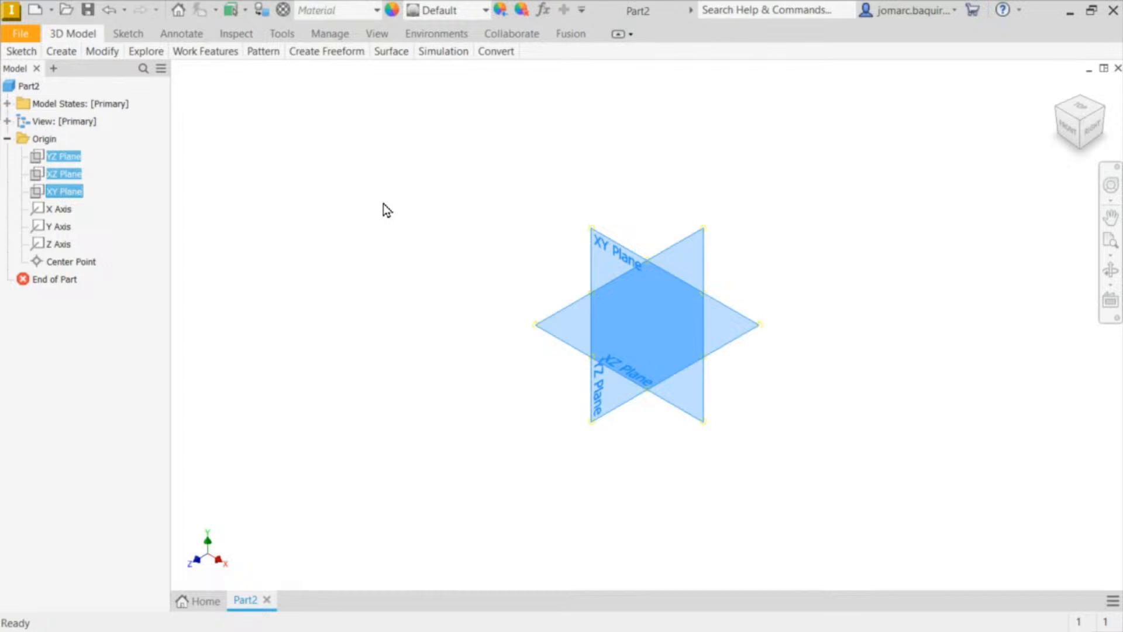
click(461, 262)
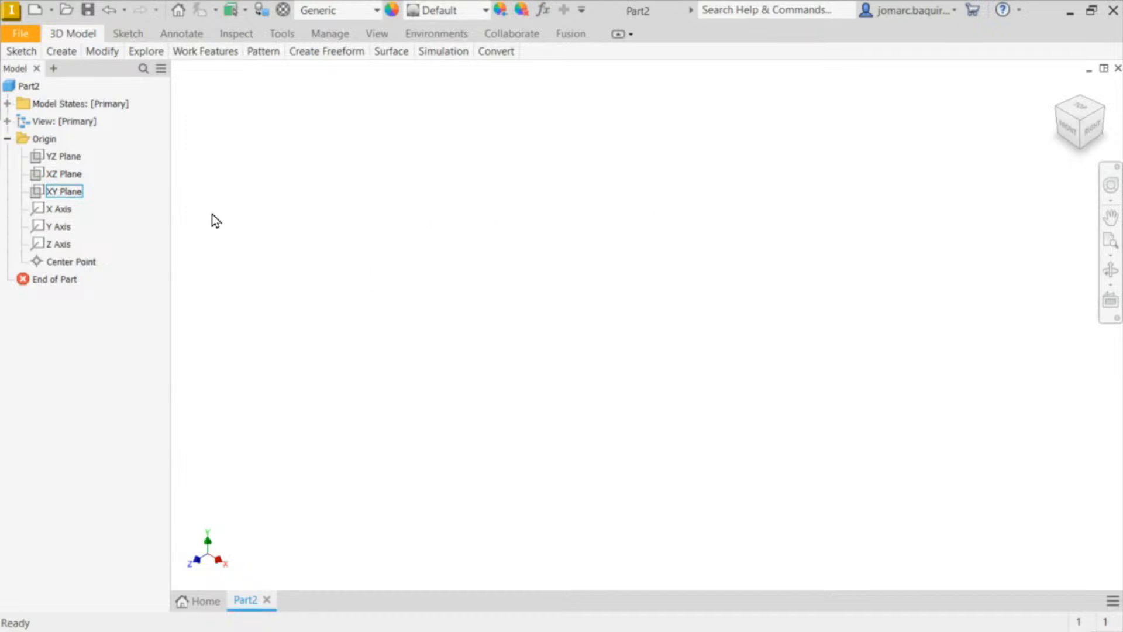
Step: Start a new sketch on the XY Plane and expand the ribbon to show the full sketch tools
click(68, 192)
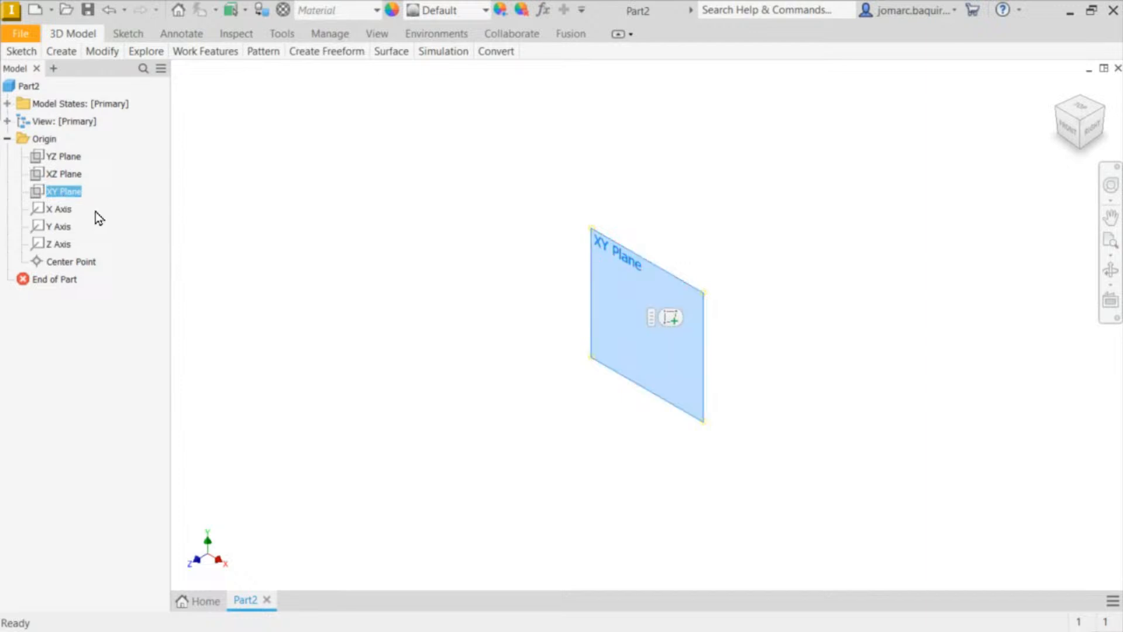
right_click(59, 195)
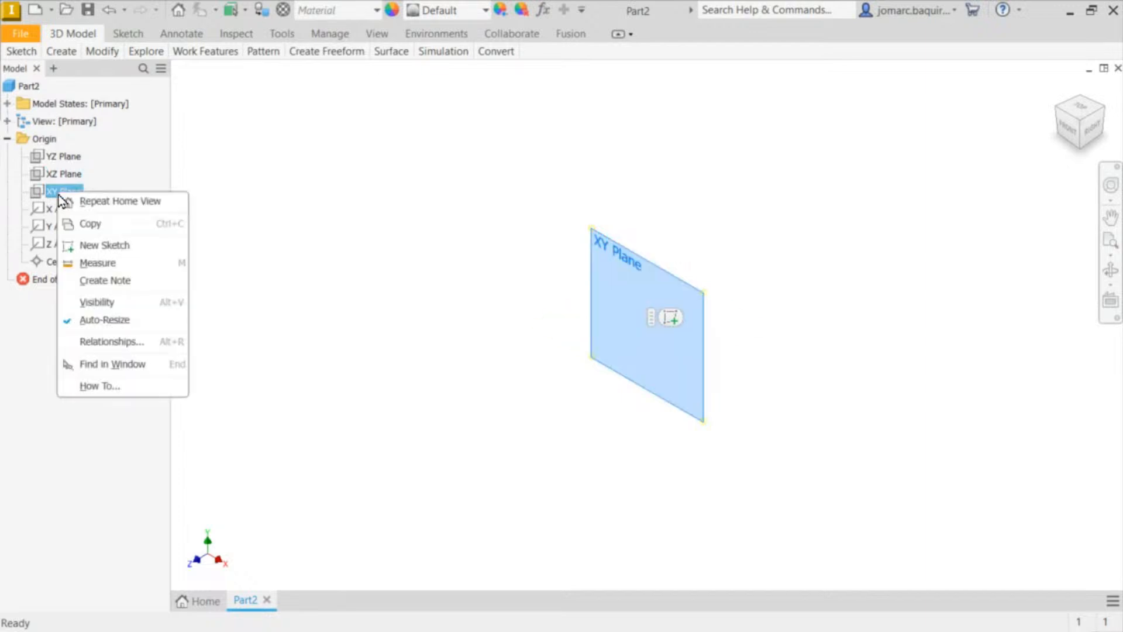
click(110, 252)
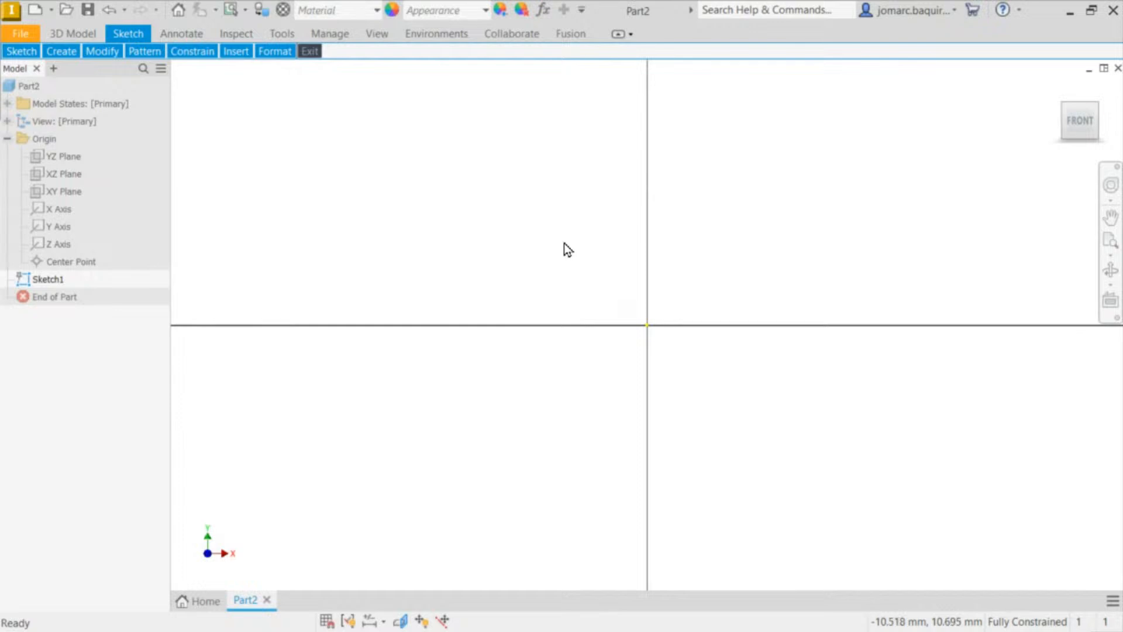
scroll(566, 245, down, 3)
scroll(566, 245, up, 6)
middle_drag(577, 186, 576, 250)
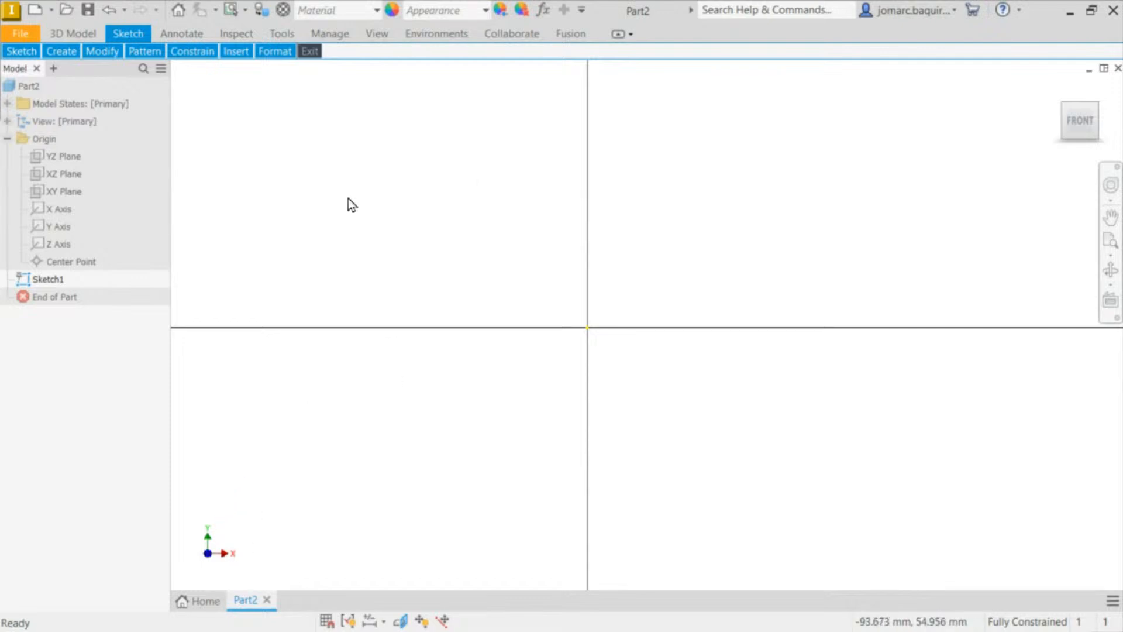
click(619, 35)
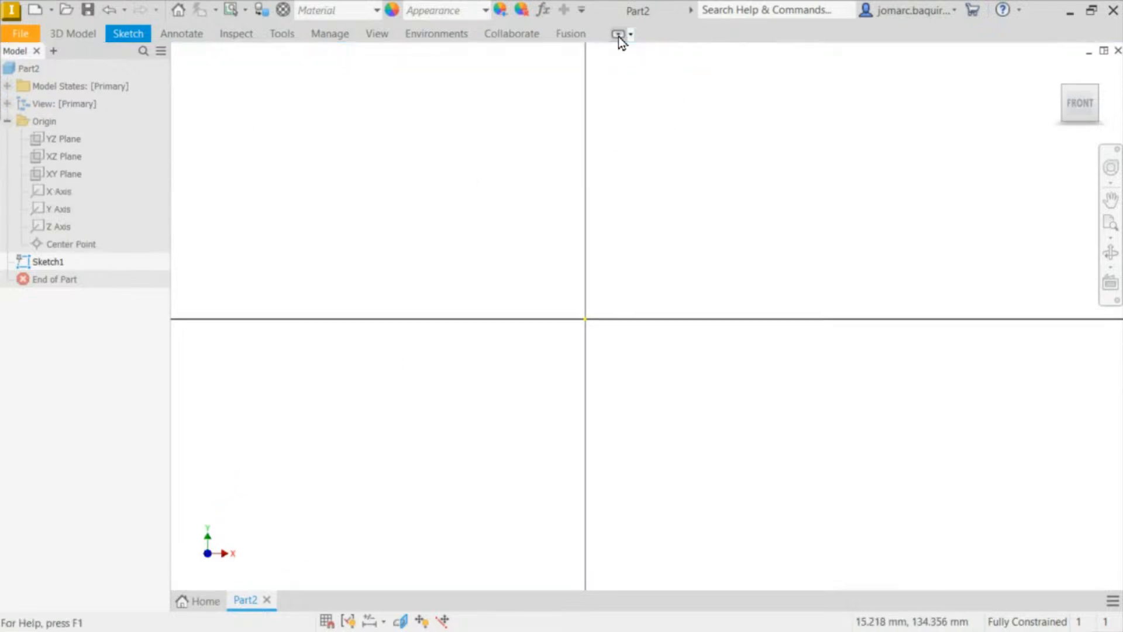
click(619, 37)
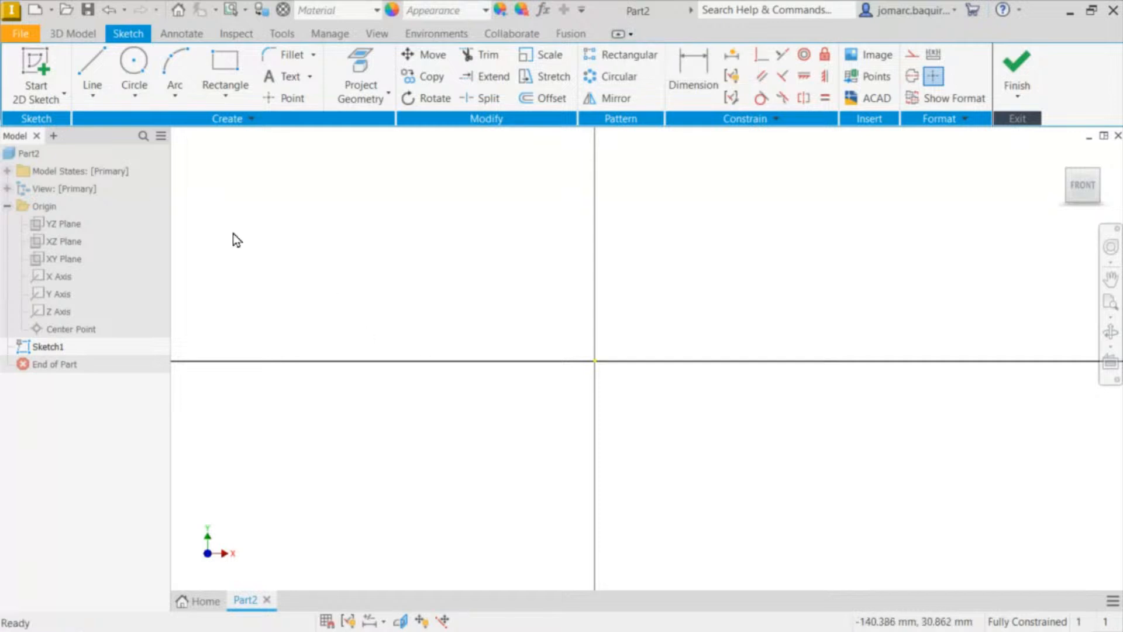
Step: Sketch a wide two-point rectangle enclosing the origin and finish the sketch
click(229, 69)
click(233, 99)
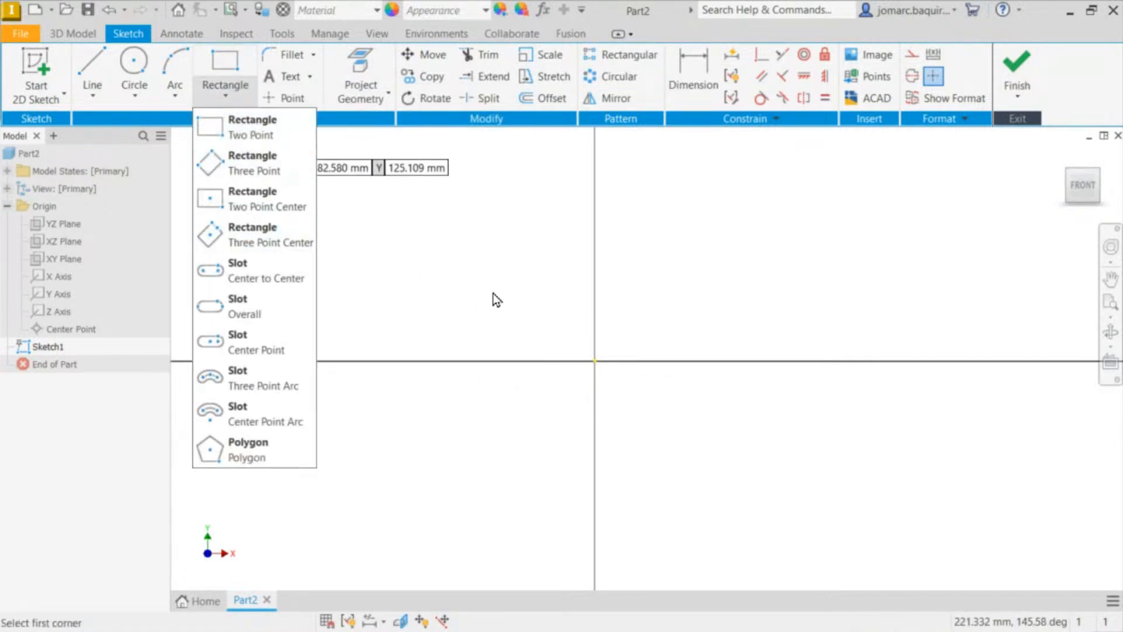
click(455, 230)
click(428, 258)
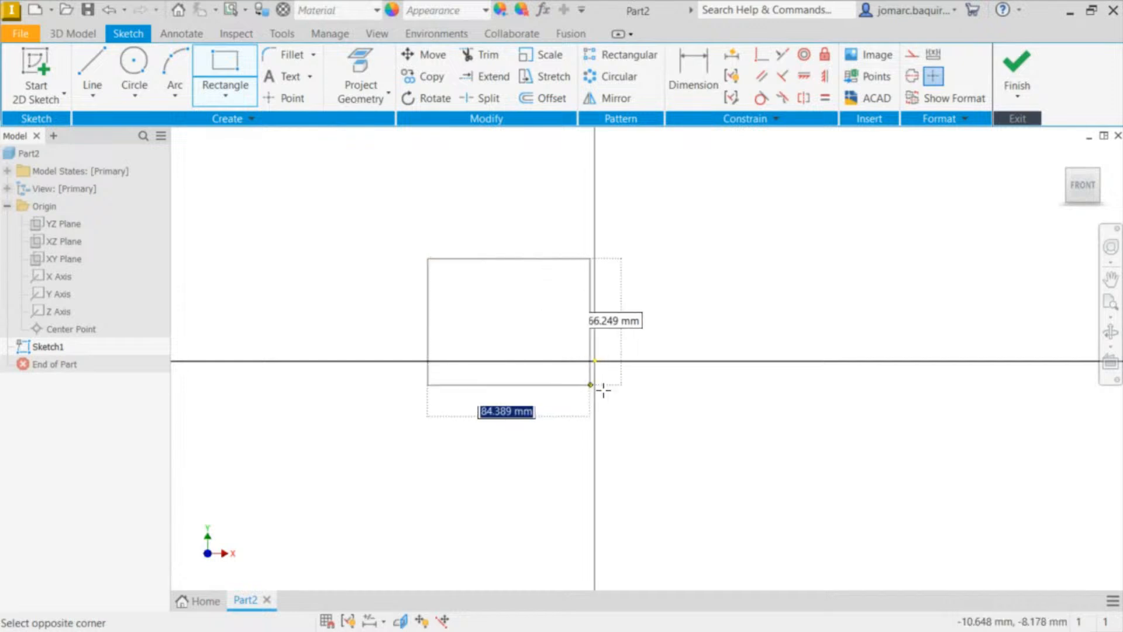
click(797, 463)
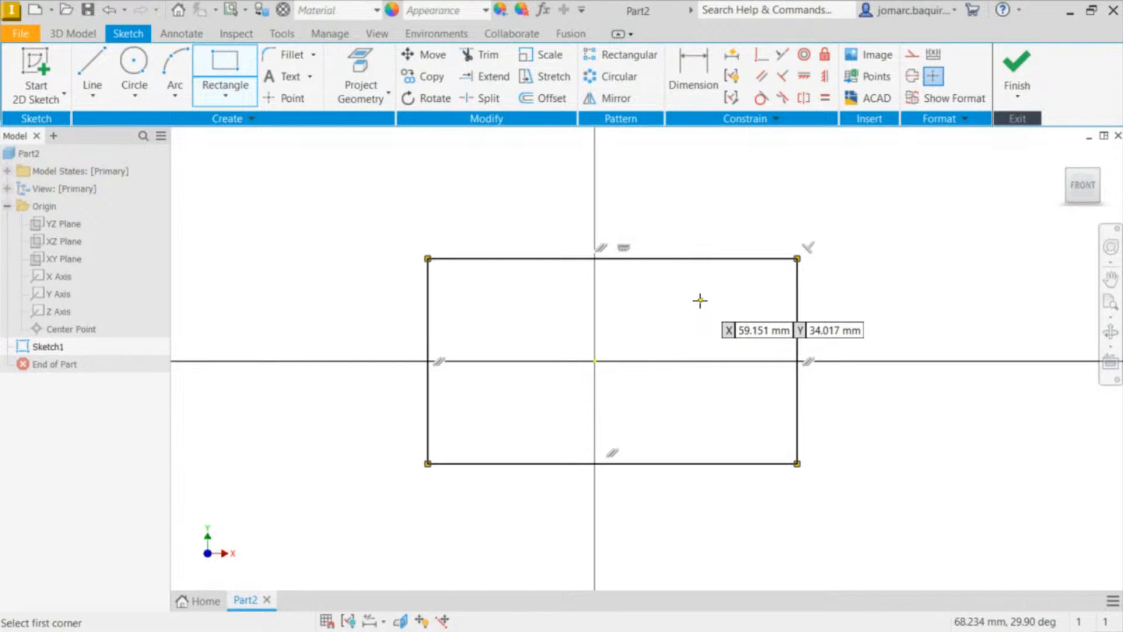
key(Escape)
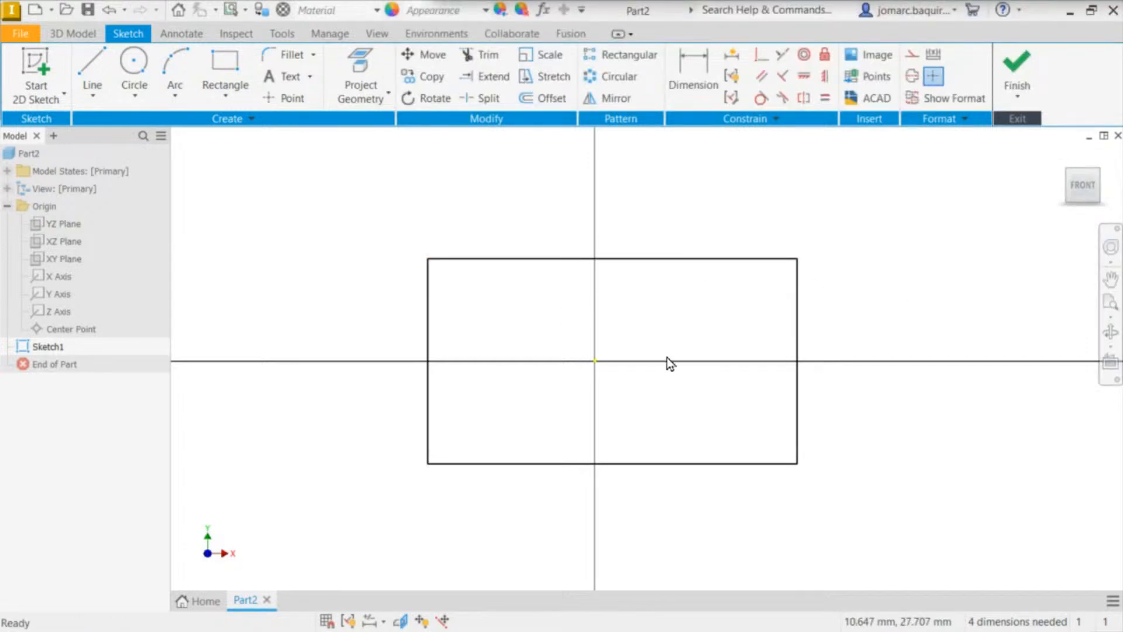
click(1021, 68)
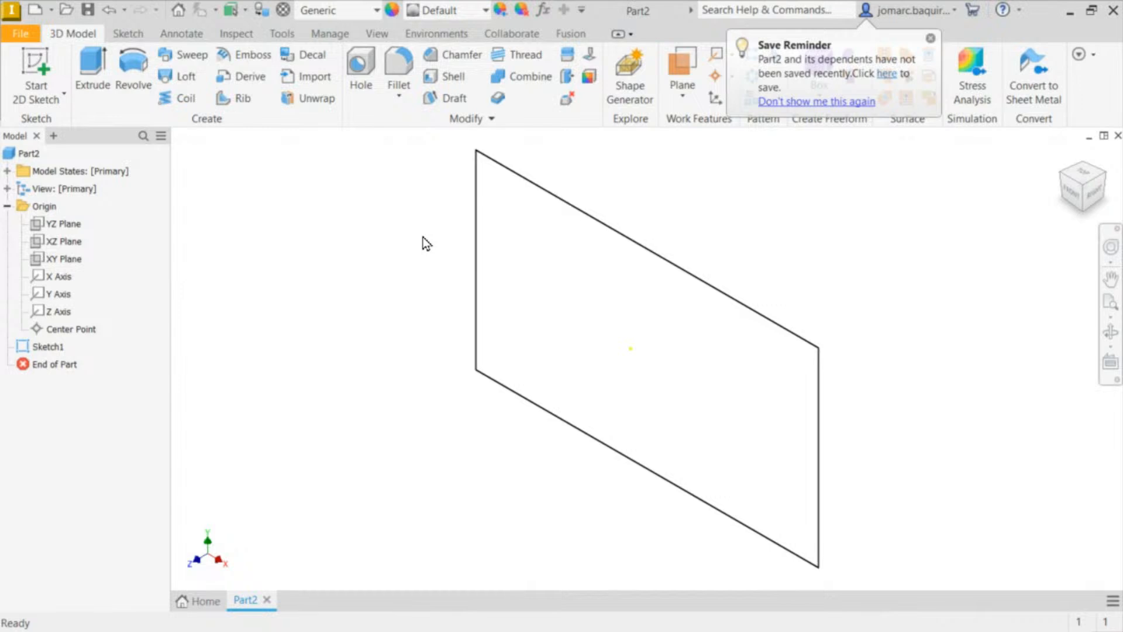
Step: Extrude the rectangle 106 mm in the default direction into a solid block
click(90, 72)
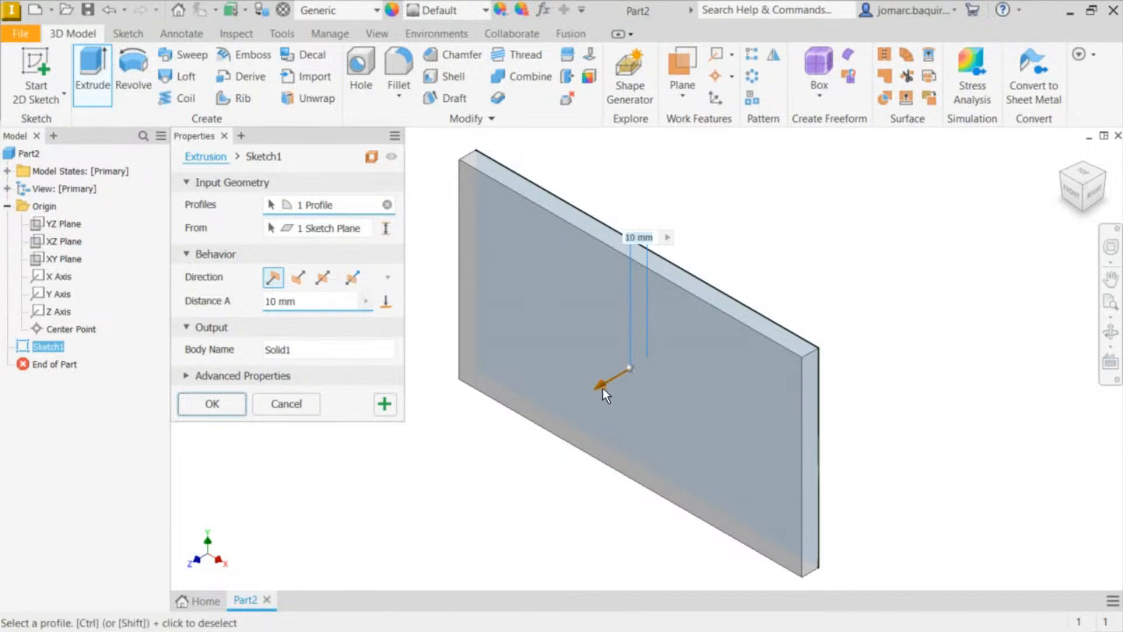
drag(603, 388, 414, 460)
scroll(841, 264, down, 5)
scroll(721, 275, up, 4)
middle_drag(875, 280, 577, 293)
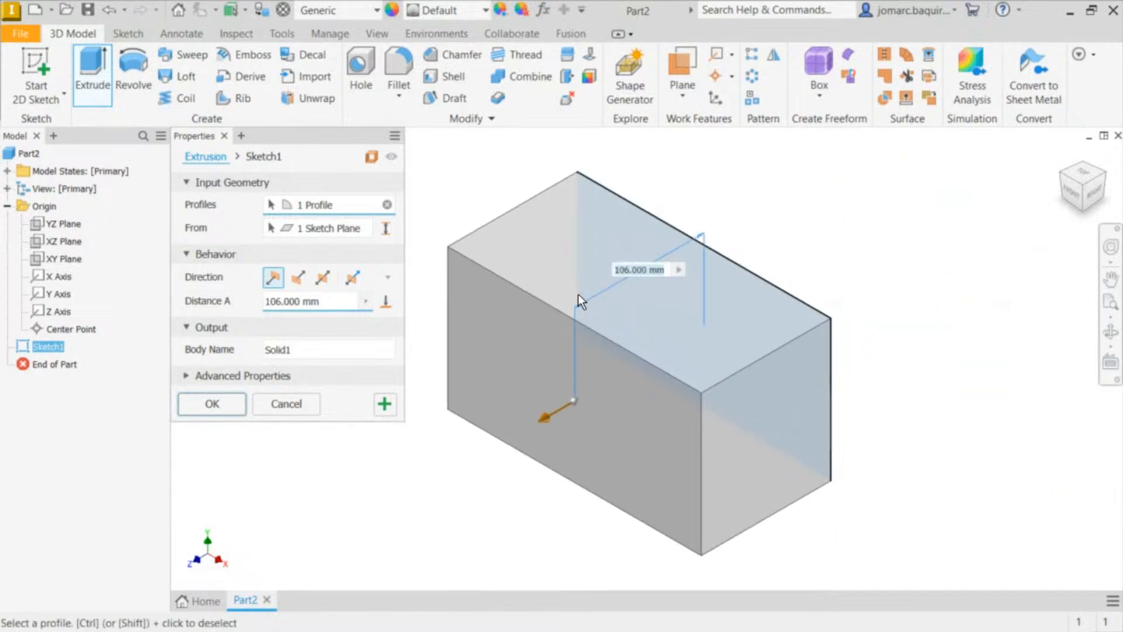
click(212, 406)
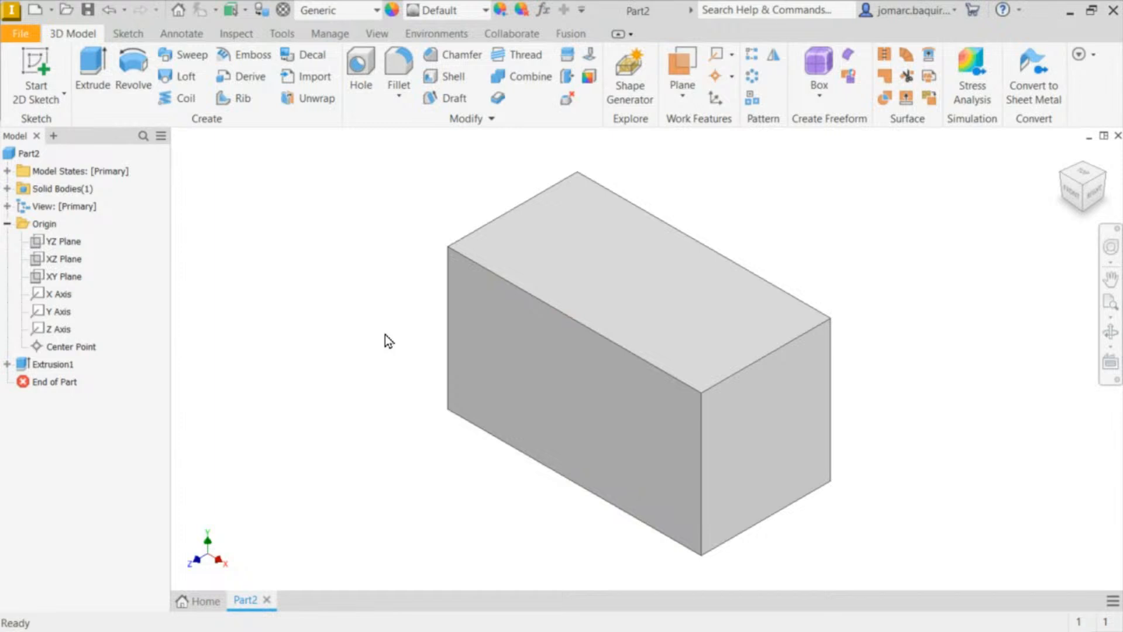
Step: Examine the extruded block by zooming, panning, refitting it to the view and orbiting around it
scroll(385, 335, down, 10)
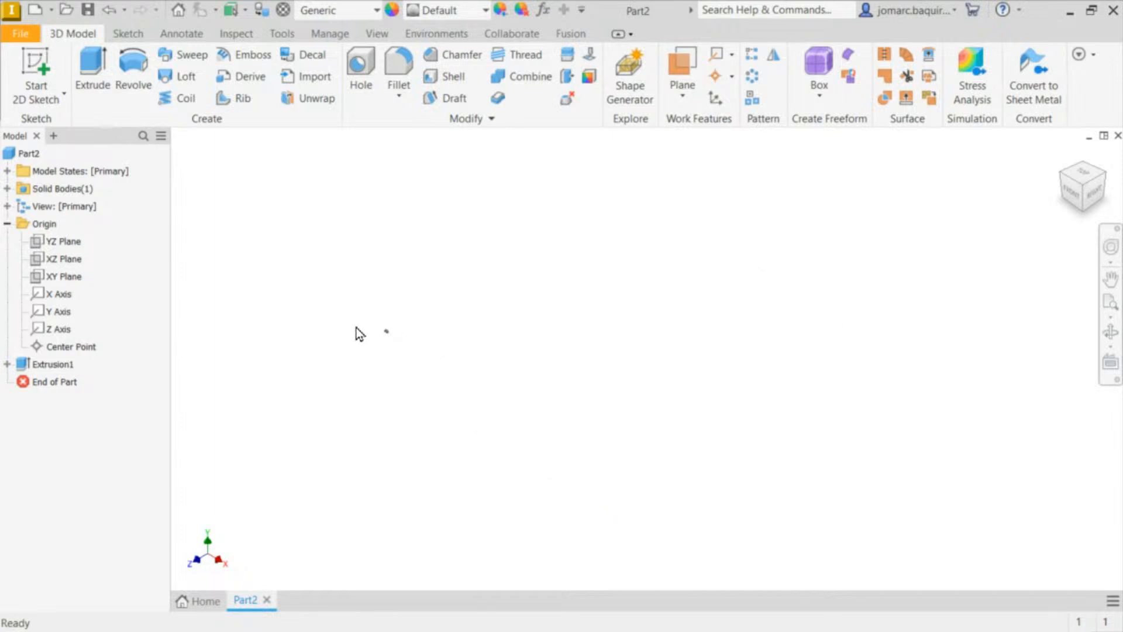
middle_drag(382, 329, 585, 322)
key(Home)
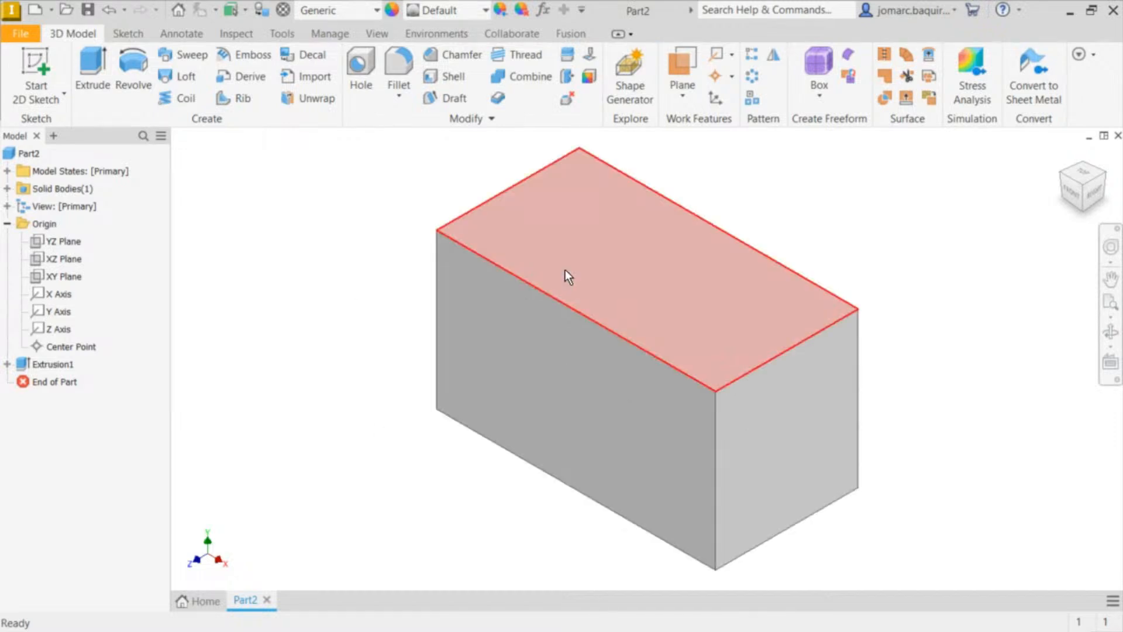
scroll(587, 437, down, 10)
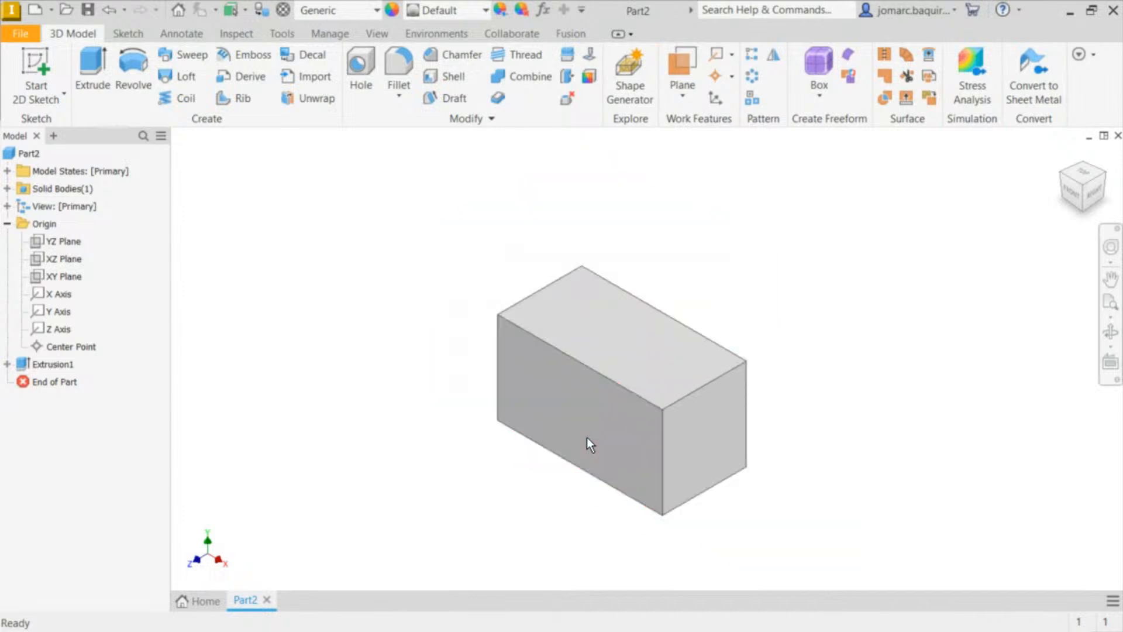
mouse_move(635, 279)
middle_down()
mouse_move(584, 216)
mouse_move(628, 283)
middle_up()
key(Home)
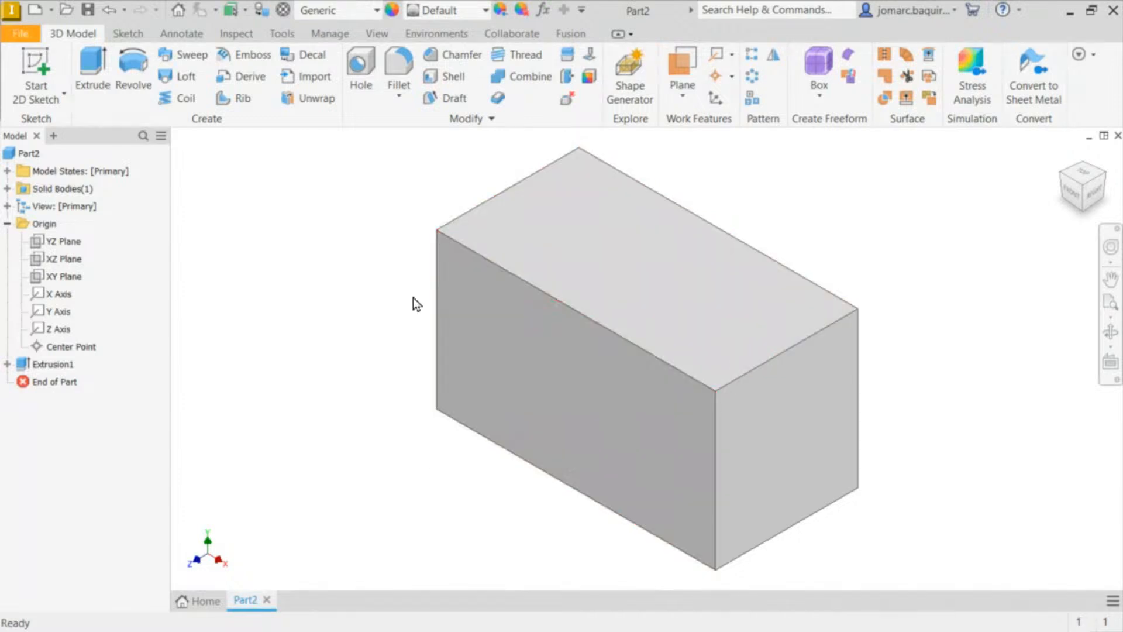
shift+middle_drag(413, 298, 480, 291)
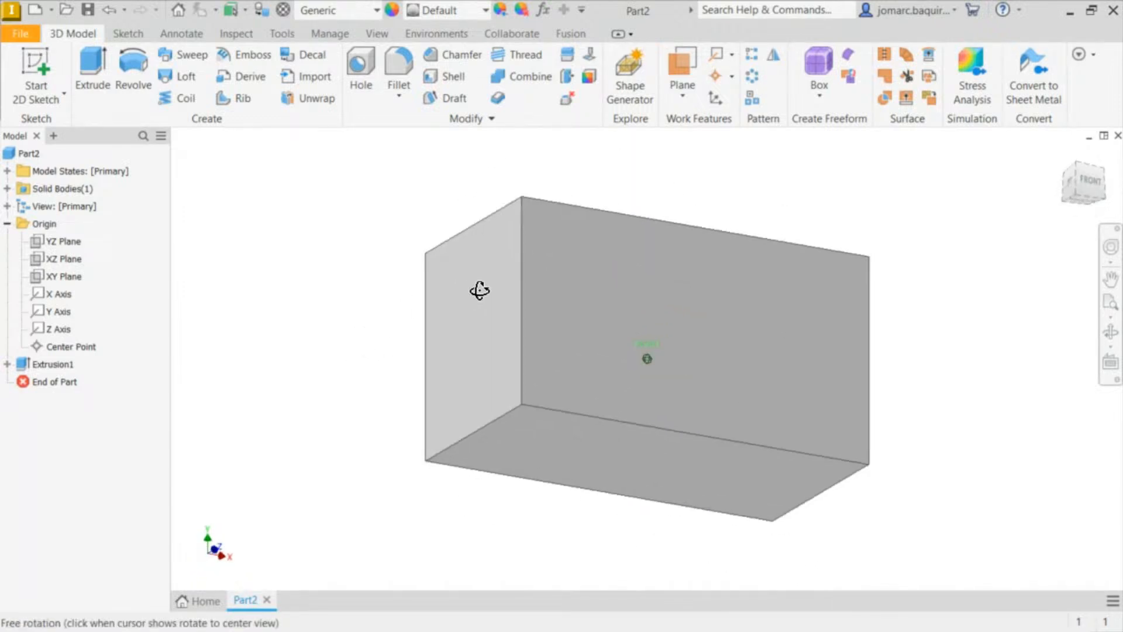
Step: Demonstrate orbiting and panning around the block, restoring the isometric home view after each change of view
shift+middle_drag(627, 291, 602, 369)
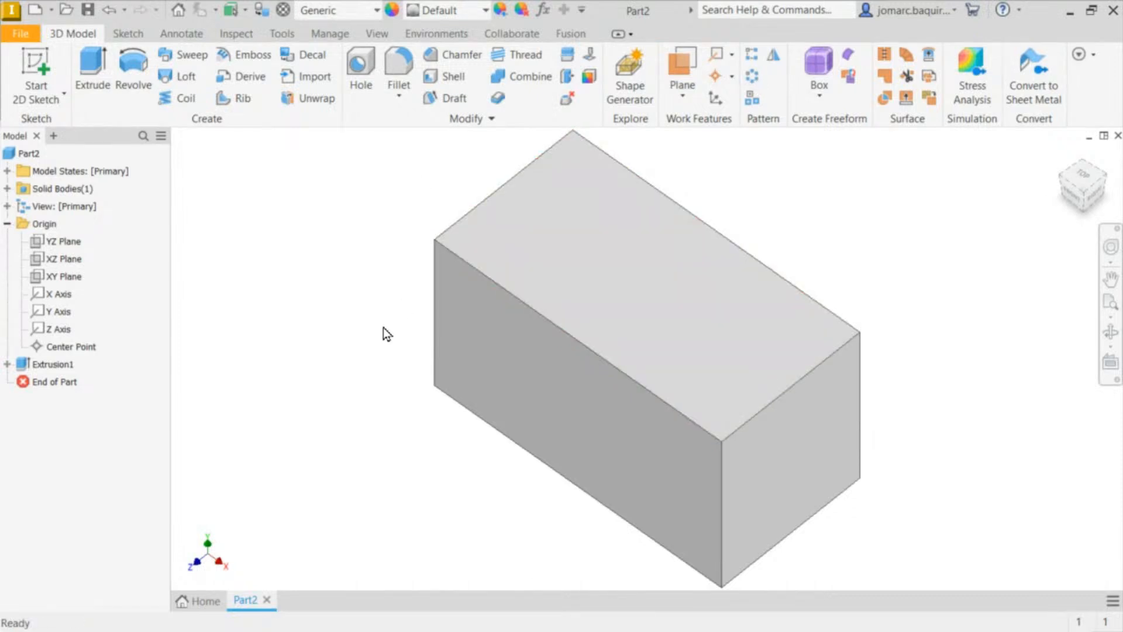
key(F6)
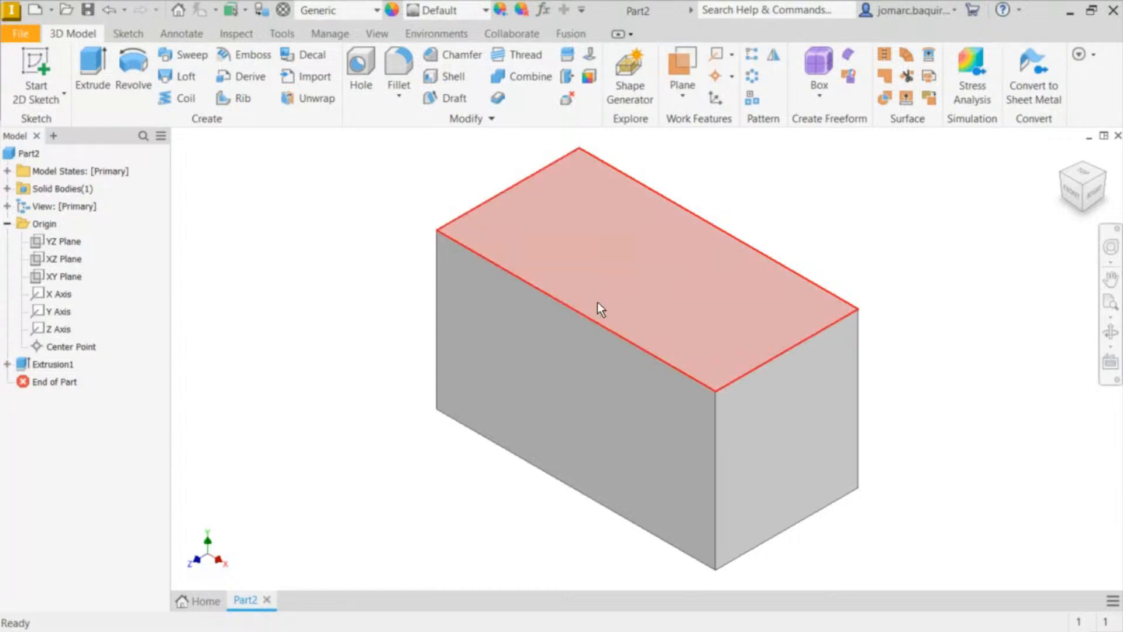
middle_drag(672, 253, 421, 285)
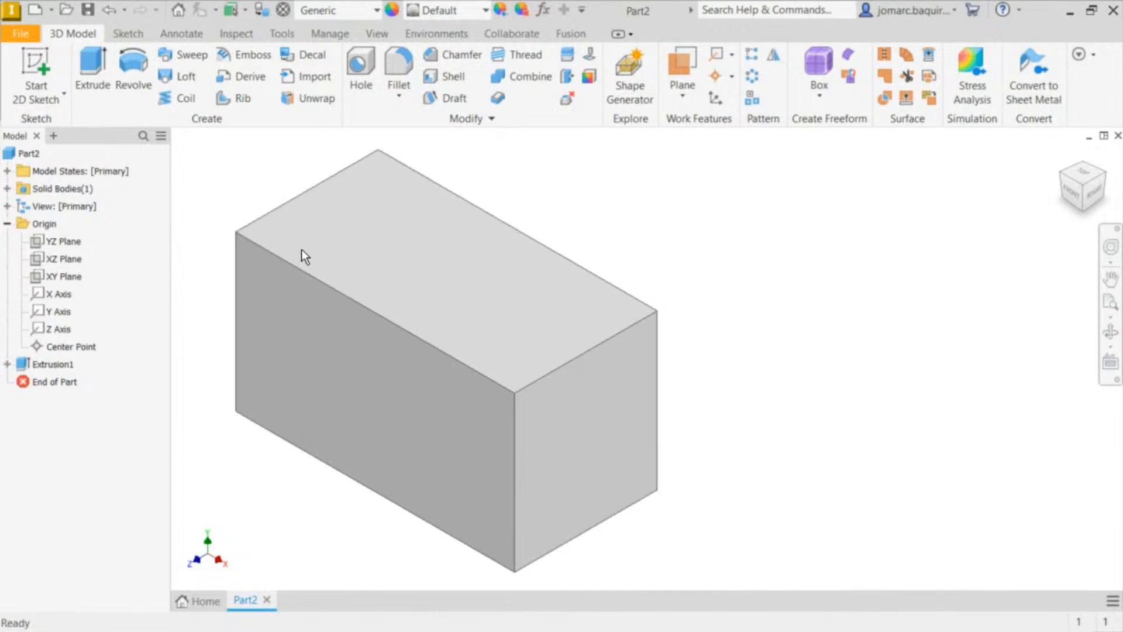
middle_drag(304, 256, 475, 260)
shift+middle_drag(693, 356, 733, 399)
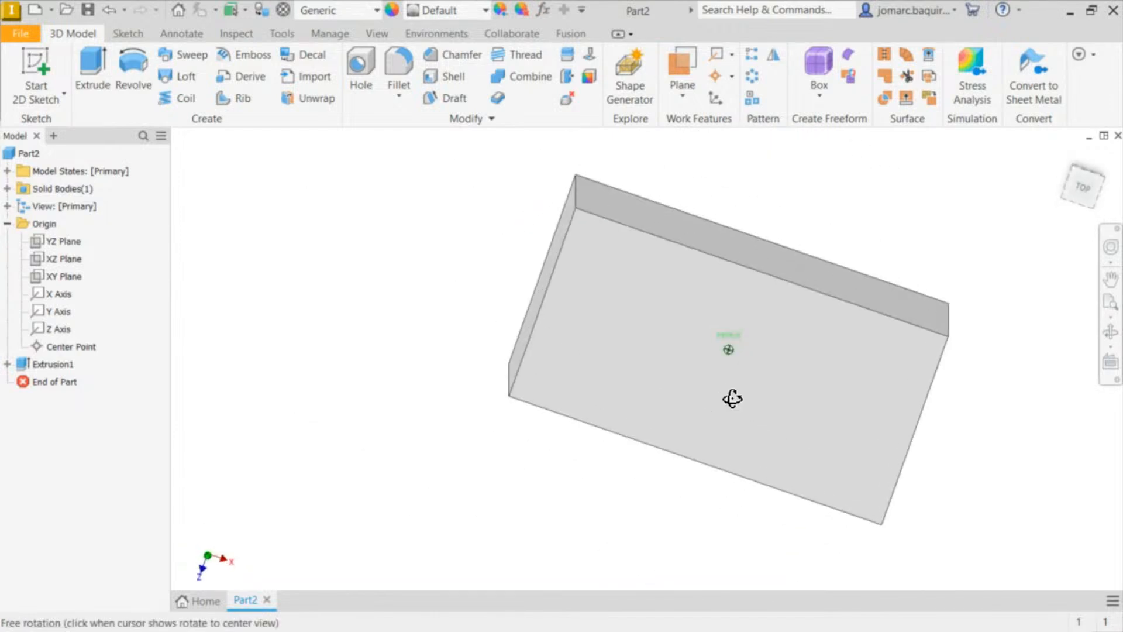
shift+middle_drag(770, 326, 677, 242)
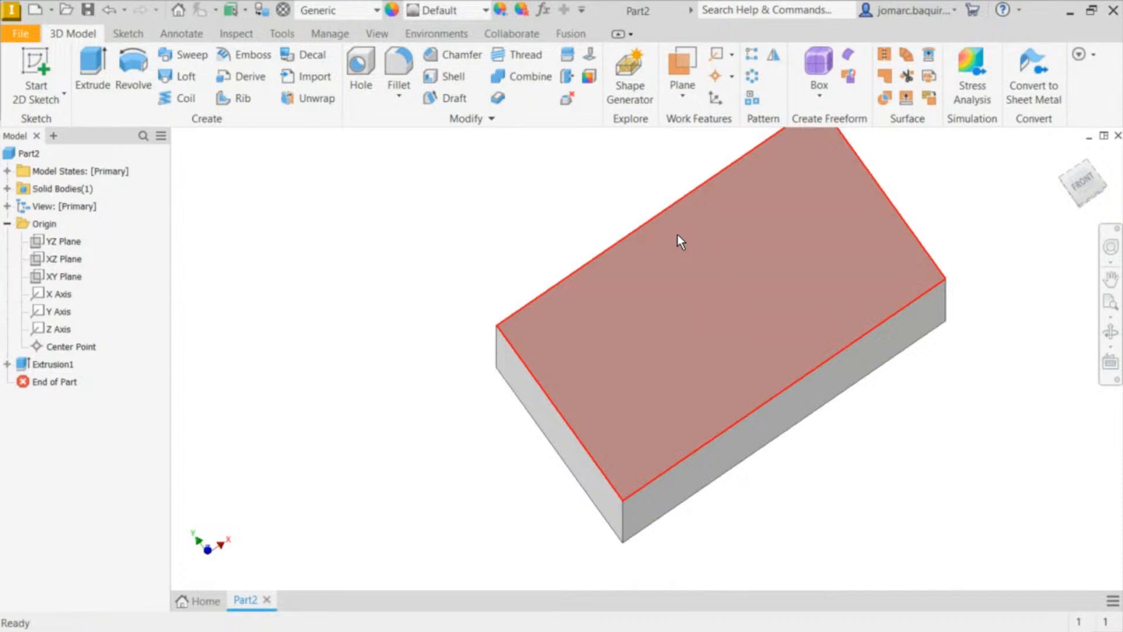
key(F6)
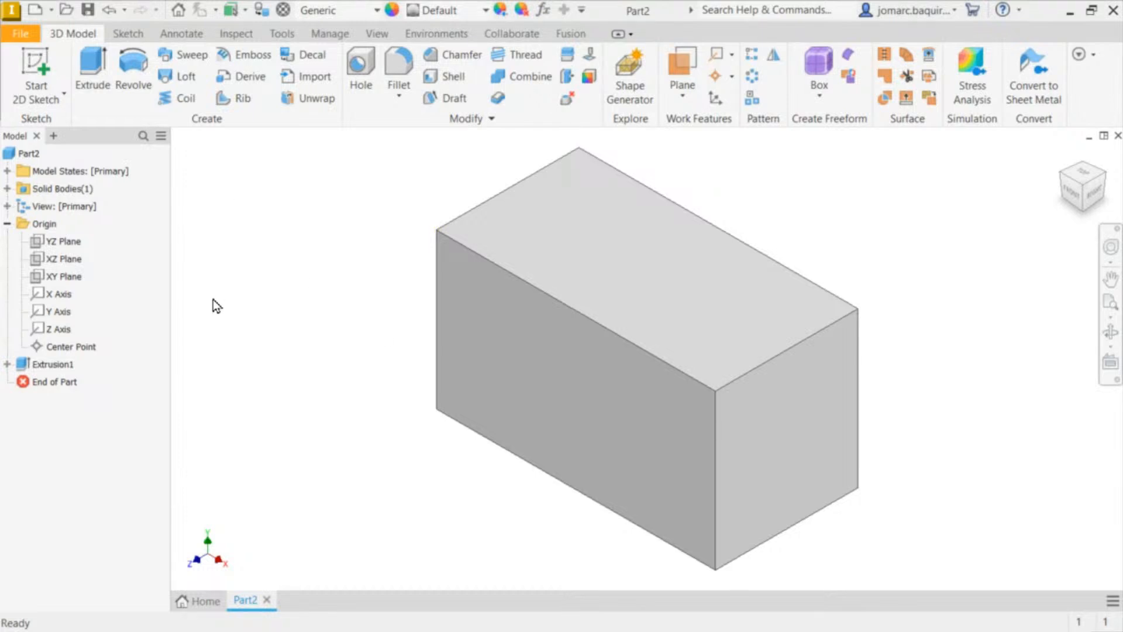
Step: Expand Extrusion1 and examine which geometry of the block belongs to the extrusion and which to its underlying Sketch1
click(7, 365)
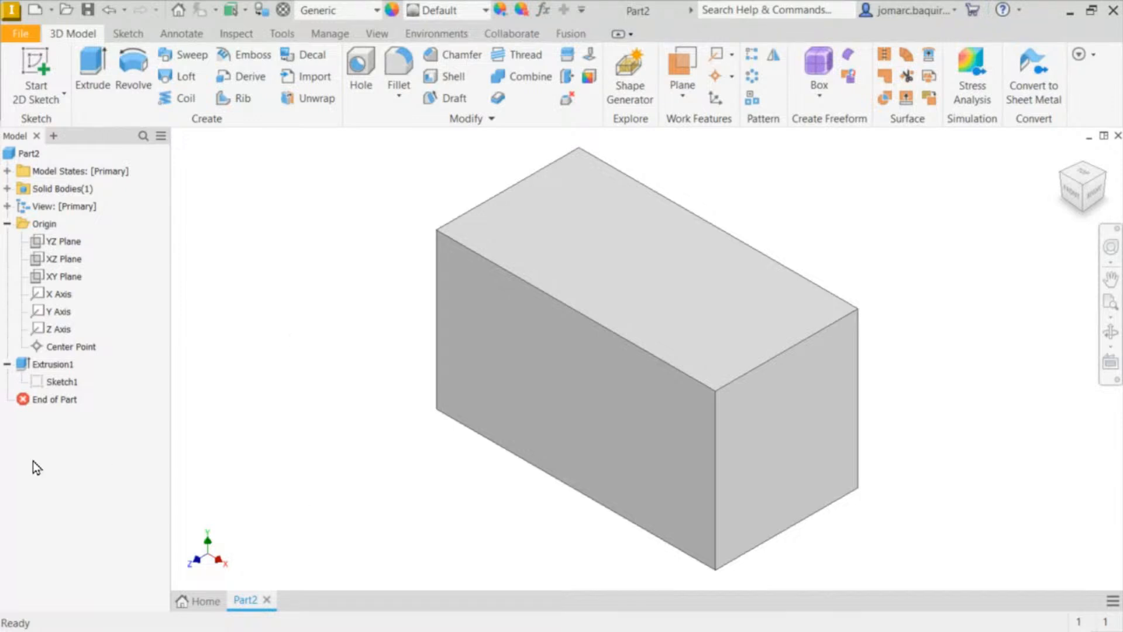
click(62, 385)
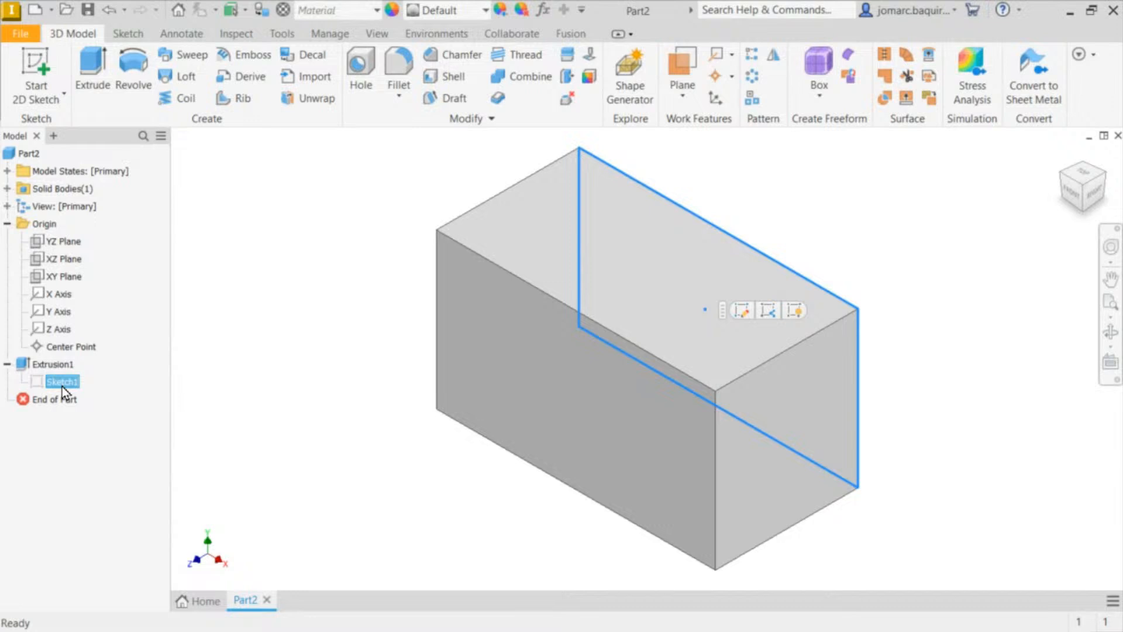
click(68, 497)
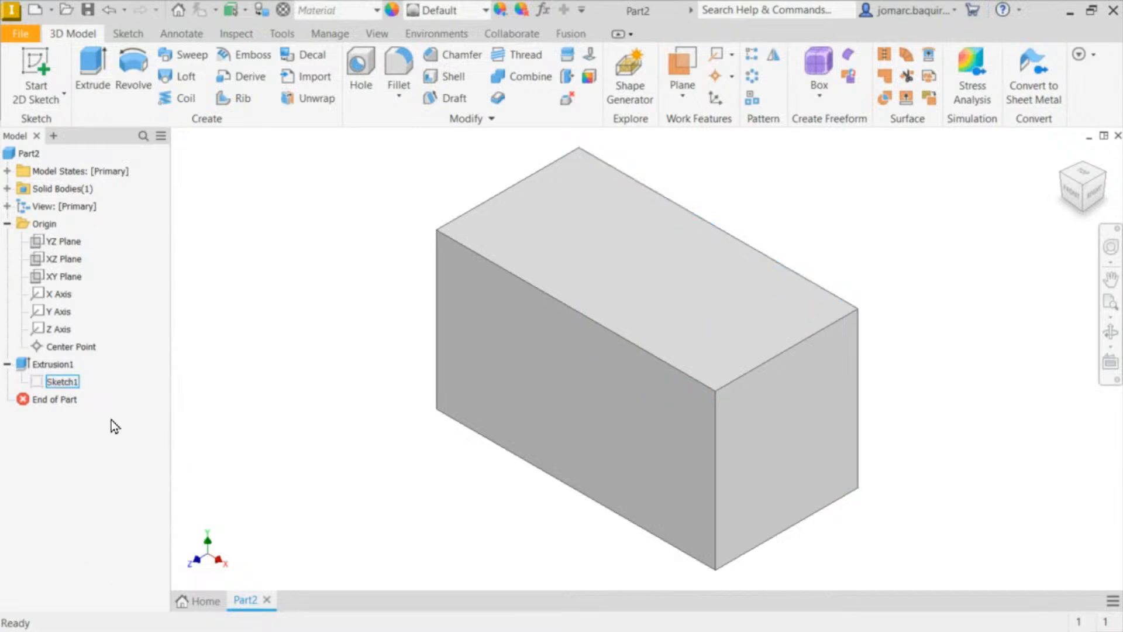
click(46, 381)
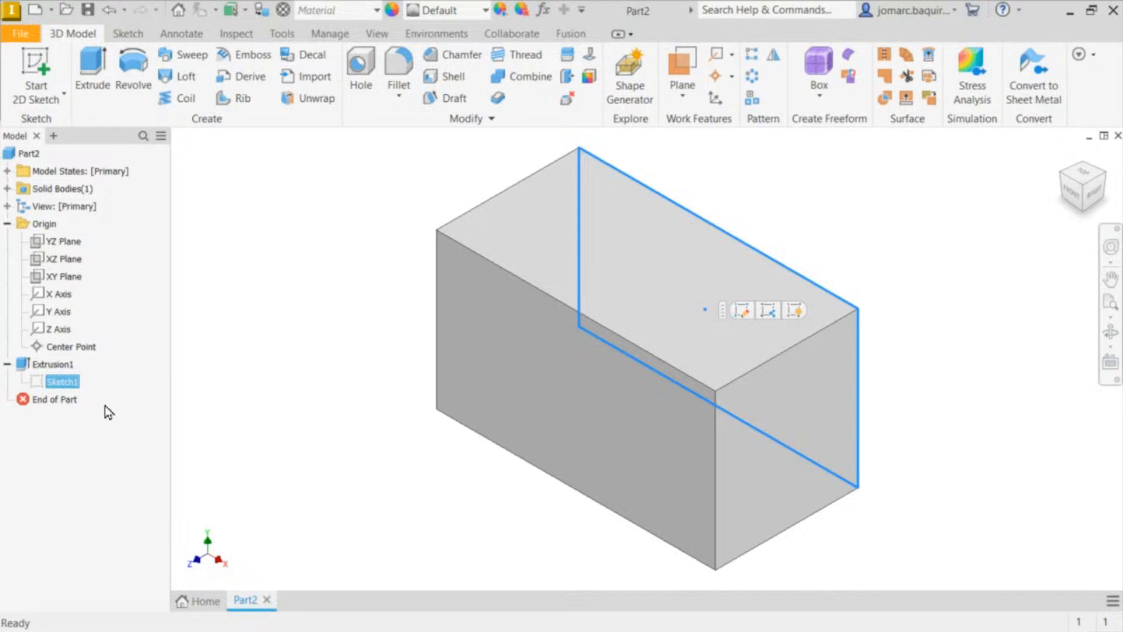
click(47, 365)
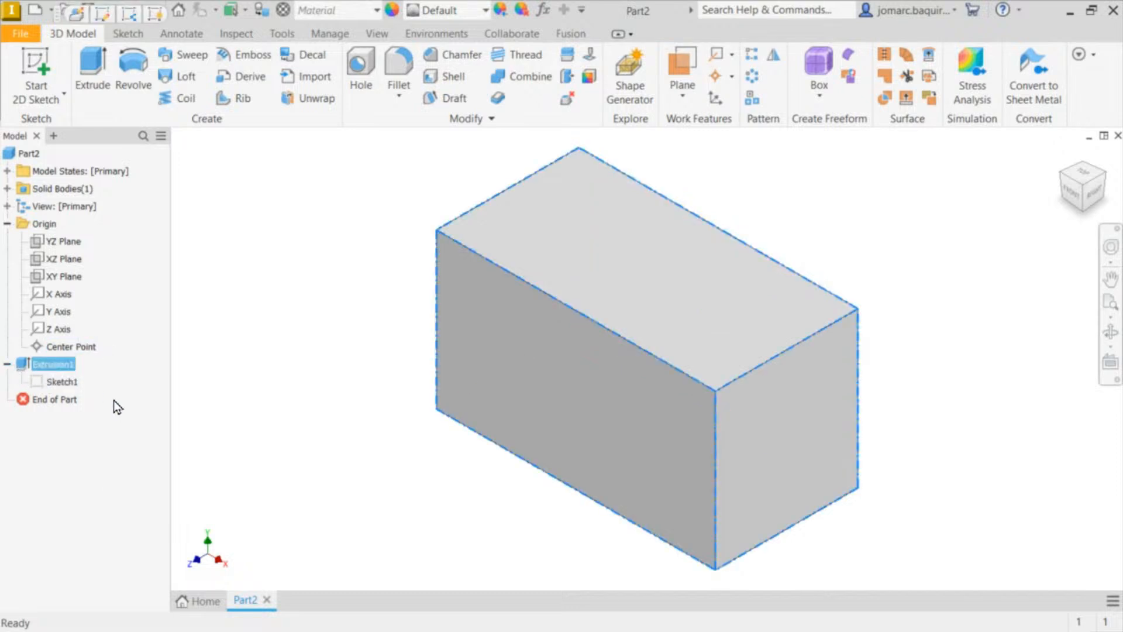
click(63, 386)
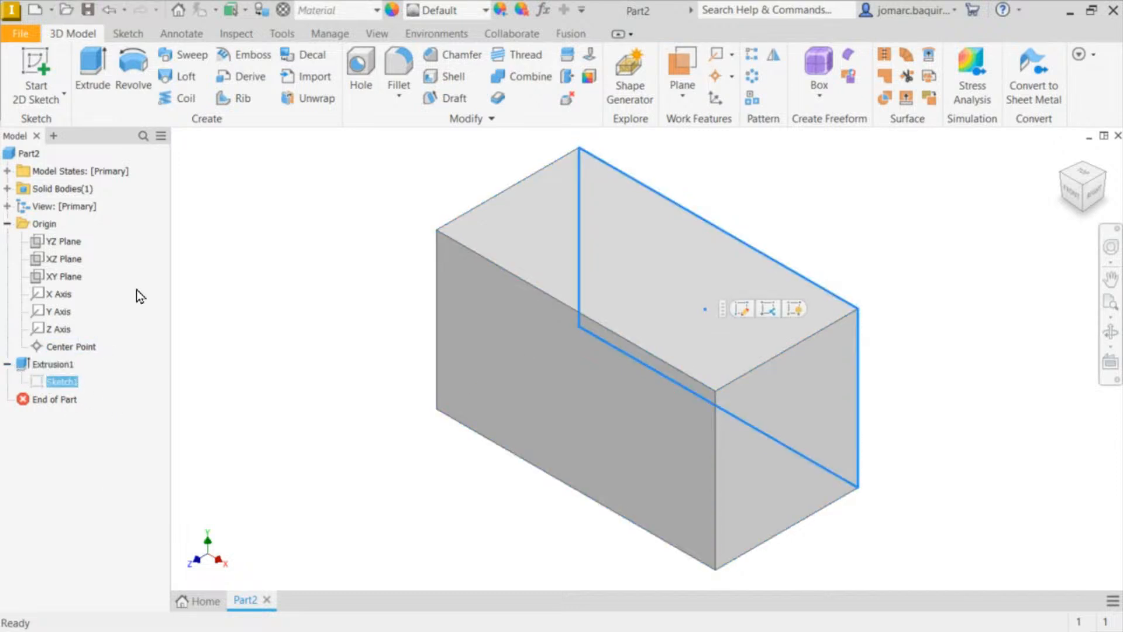
click(47, 366)
click(370, 364)
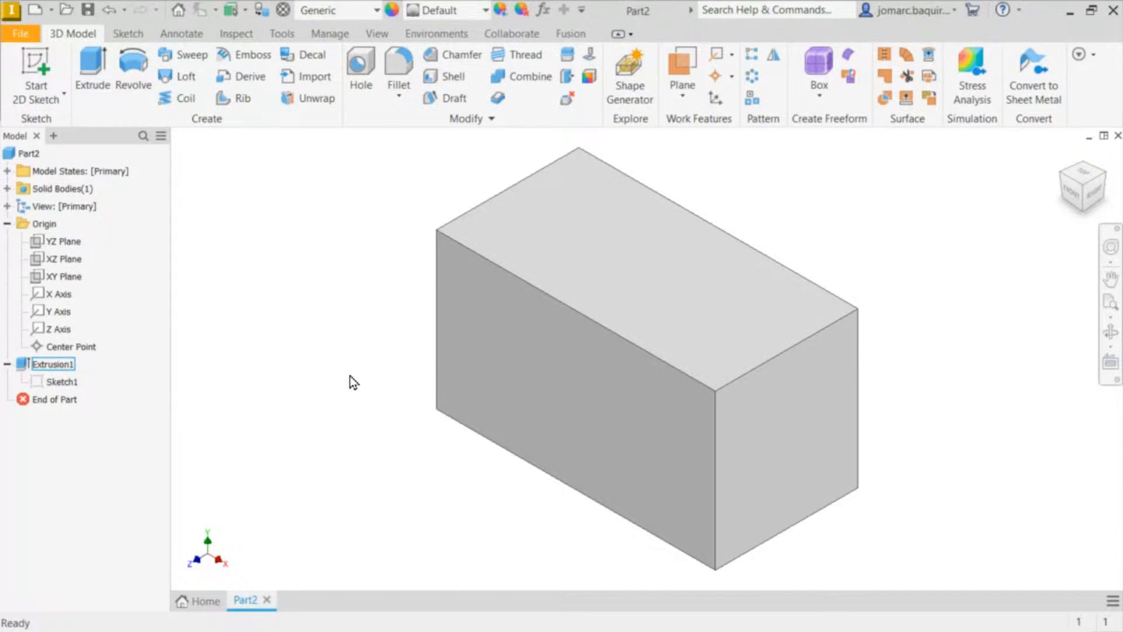
Step: Open Sketch1 under Extrusion1 for editing
click(59, 383)
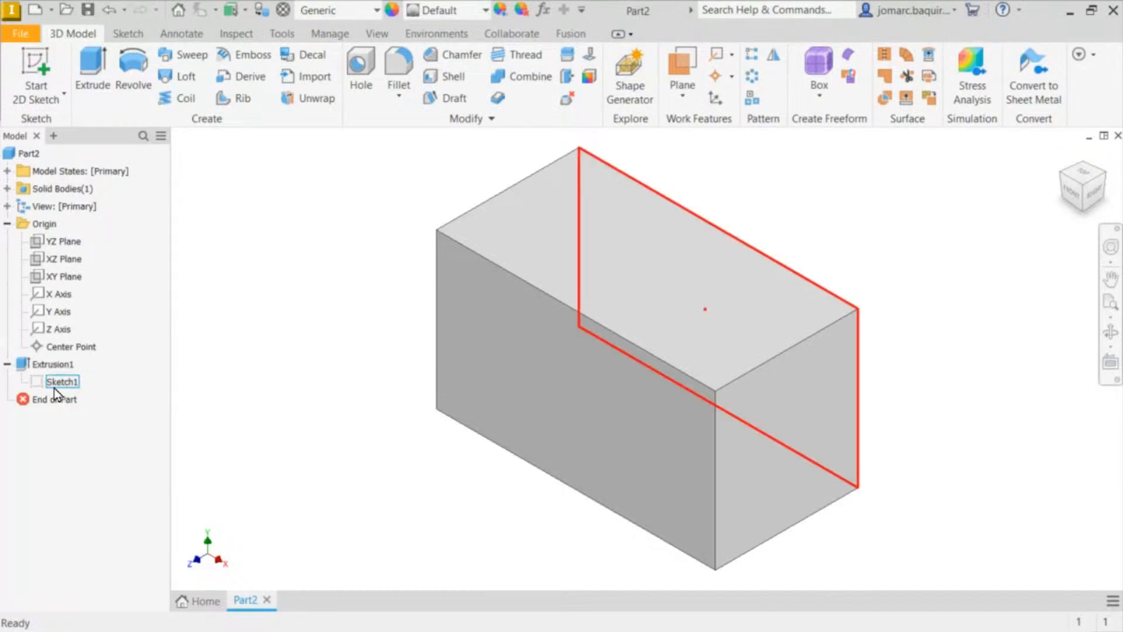
click(62, 382)
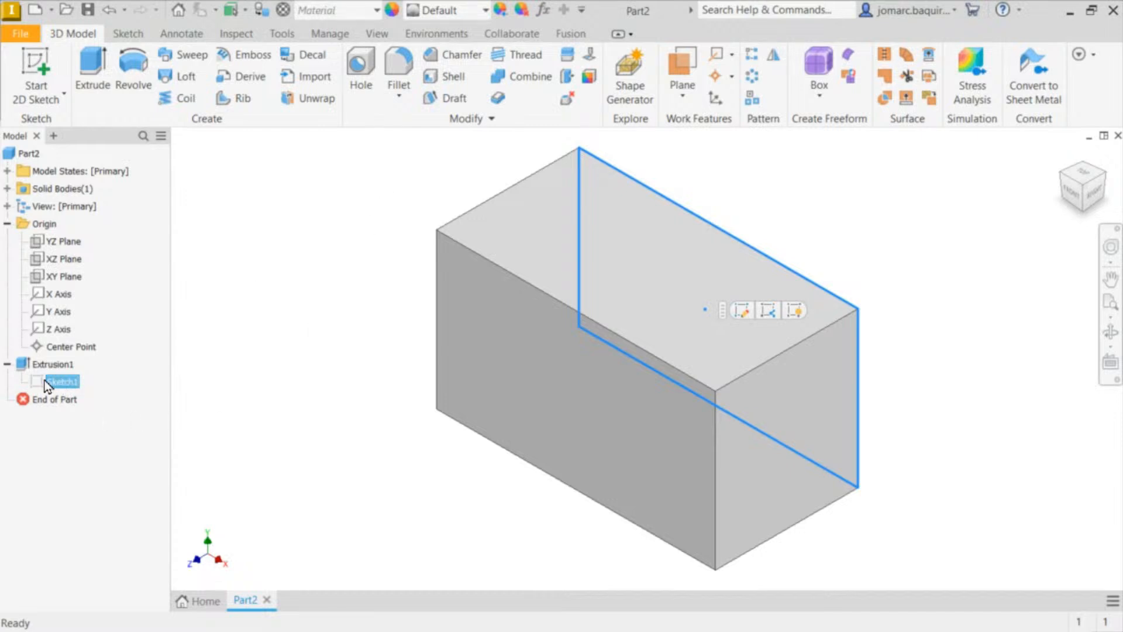
right_click(69, 384)
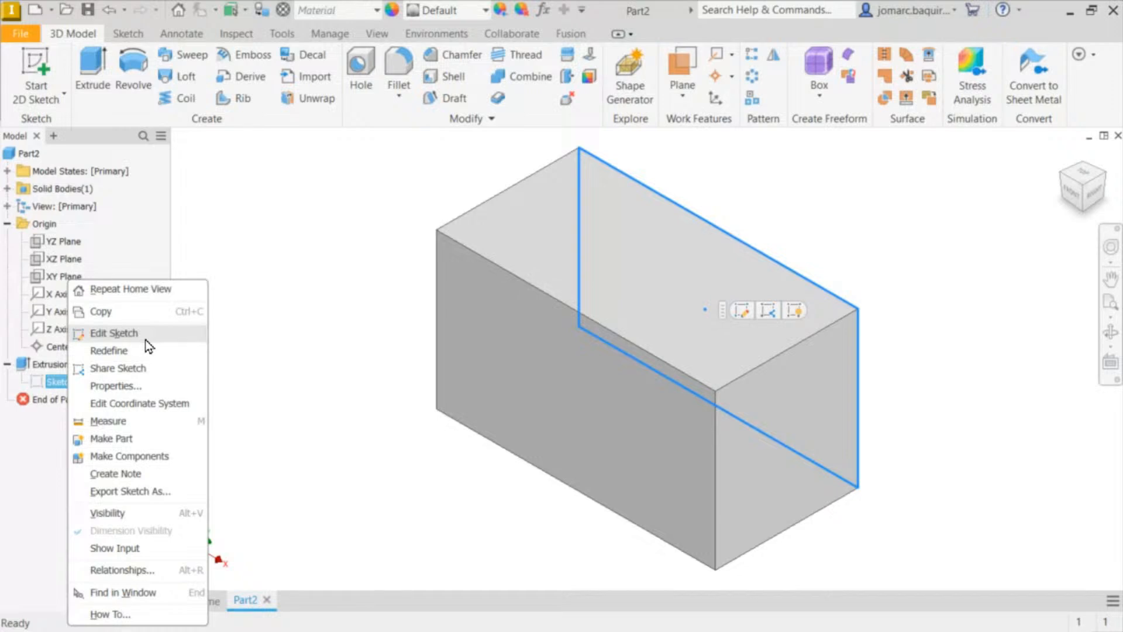
click(3, 478)
right_click(62, 386)
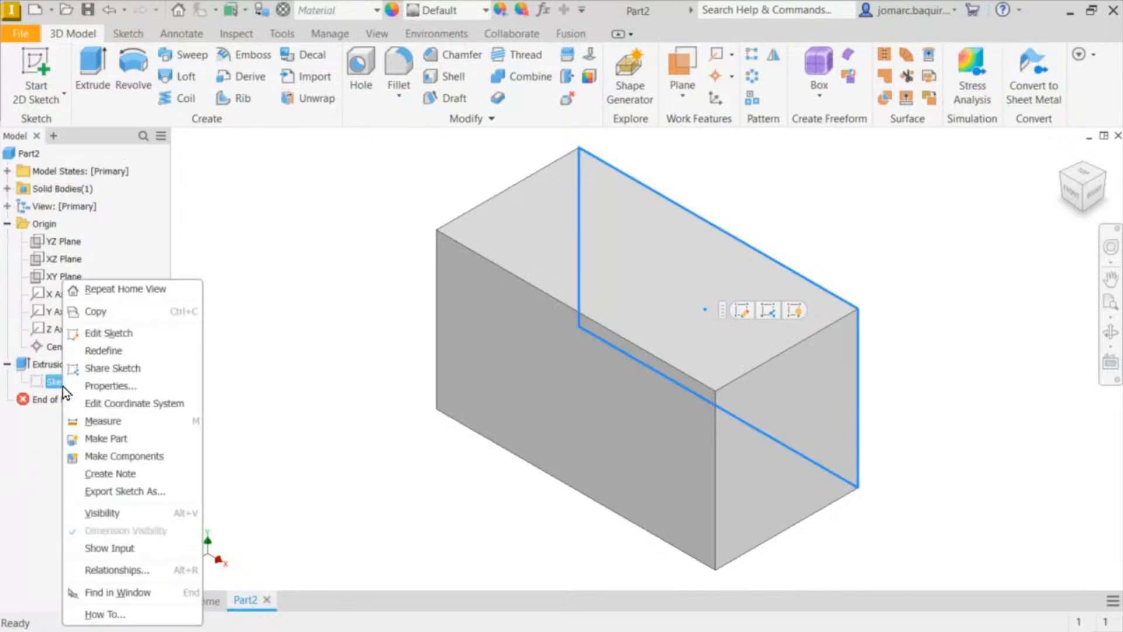
click(126, 337)
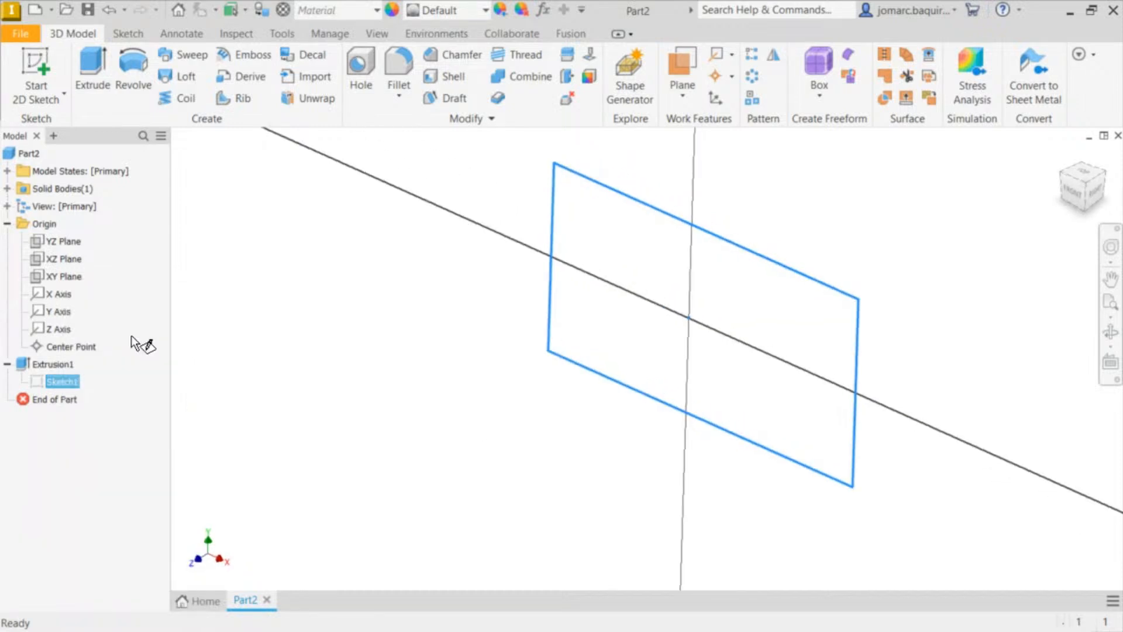
Step: Compare window and crossing selection on the sketched rectangle by selecting from opposite directions, clearing the selection each time
scroll(582, 250, up, 1)
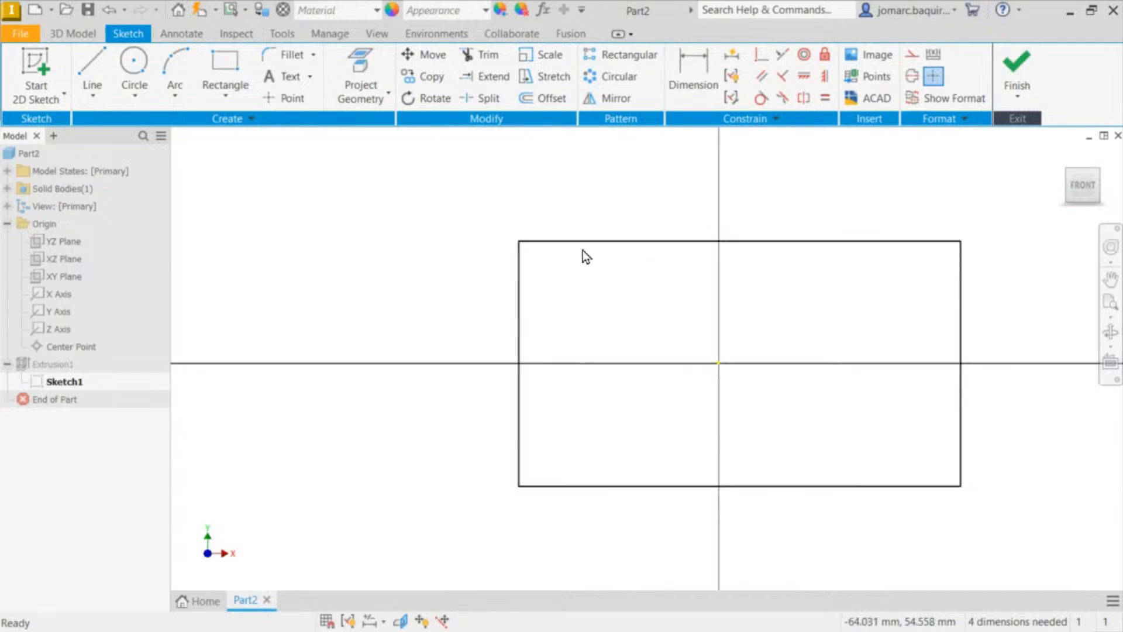
scroll(585, 250, down, 3)
middle_drag(585, 250, 382, 210)
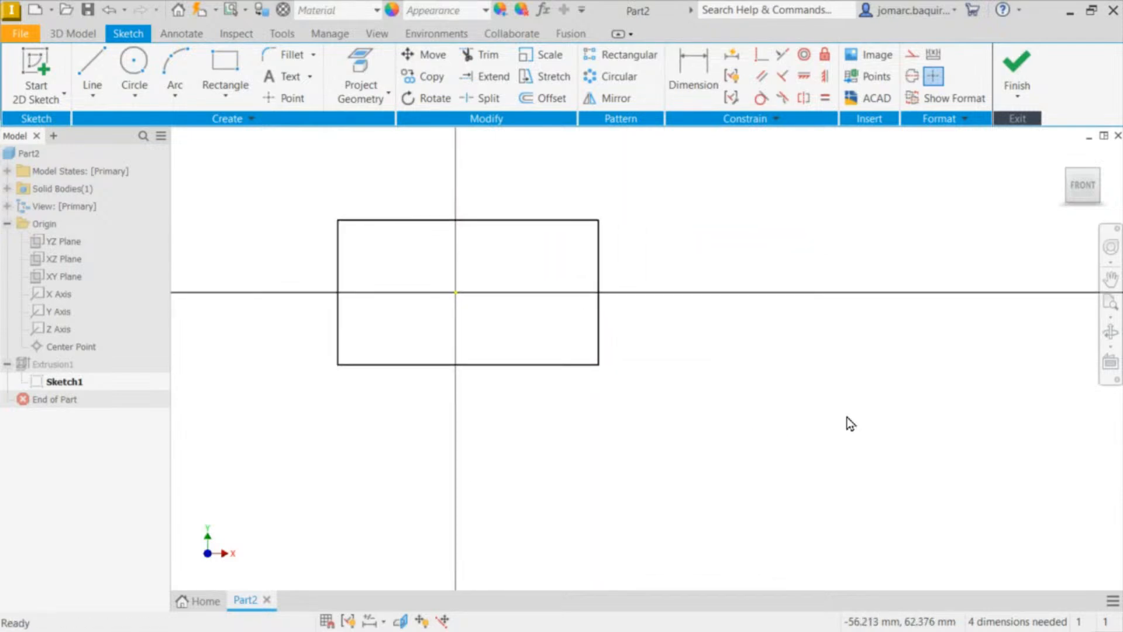
middle_drag(641, 255, 740, 272)
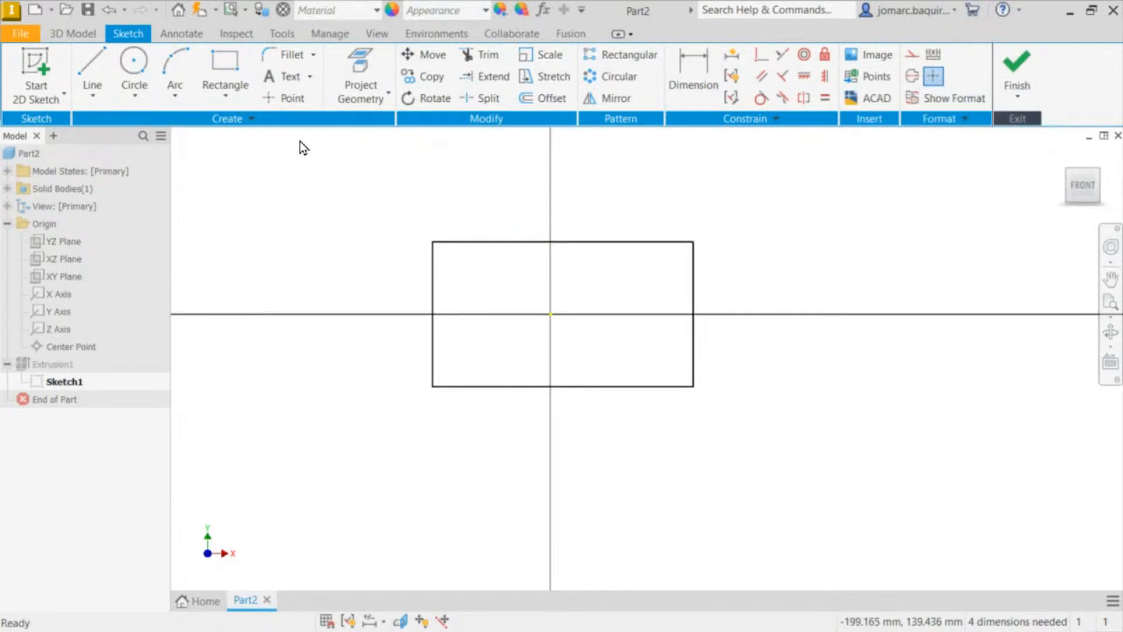
drag(280, 152, 724, 456)
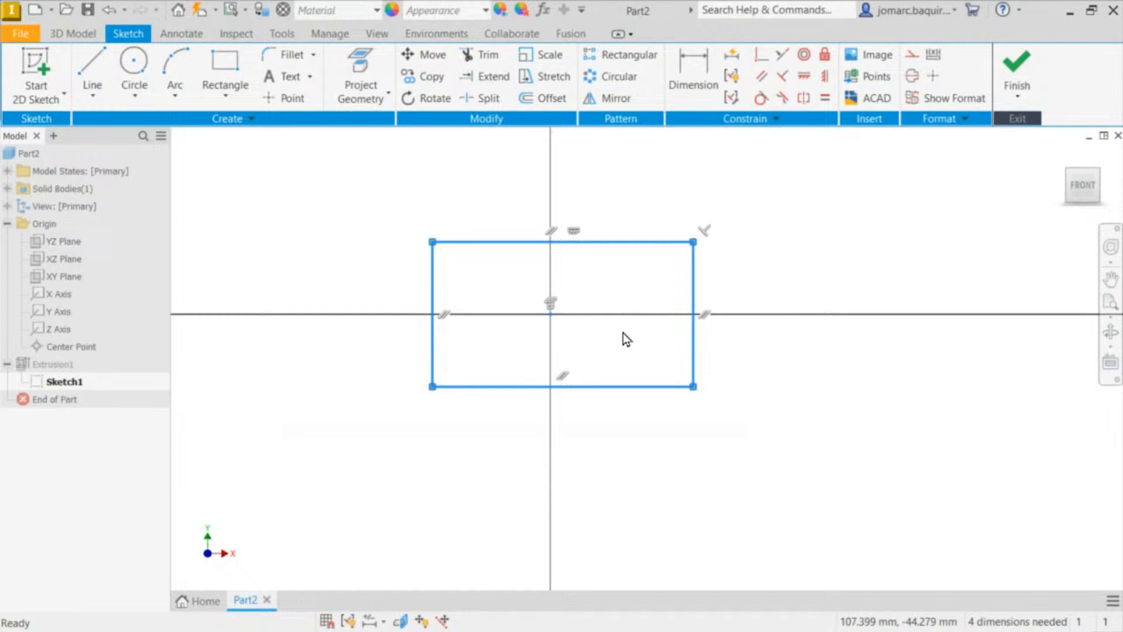
click(326, 170)
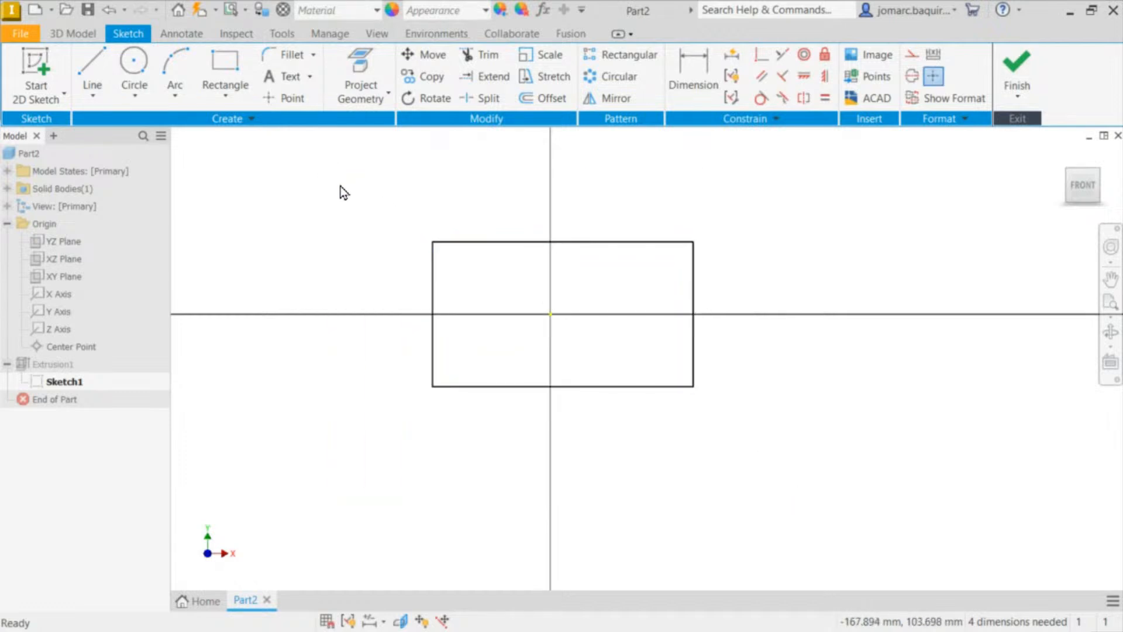
drag(297, 157, 762, 494)
click(849, 194)
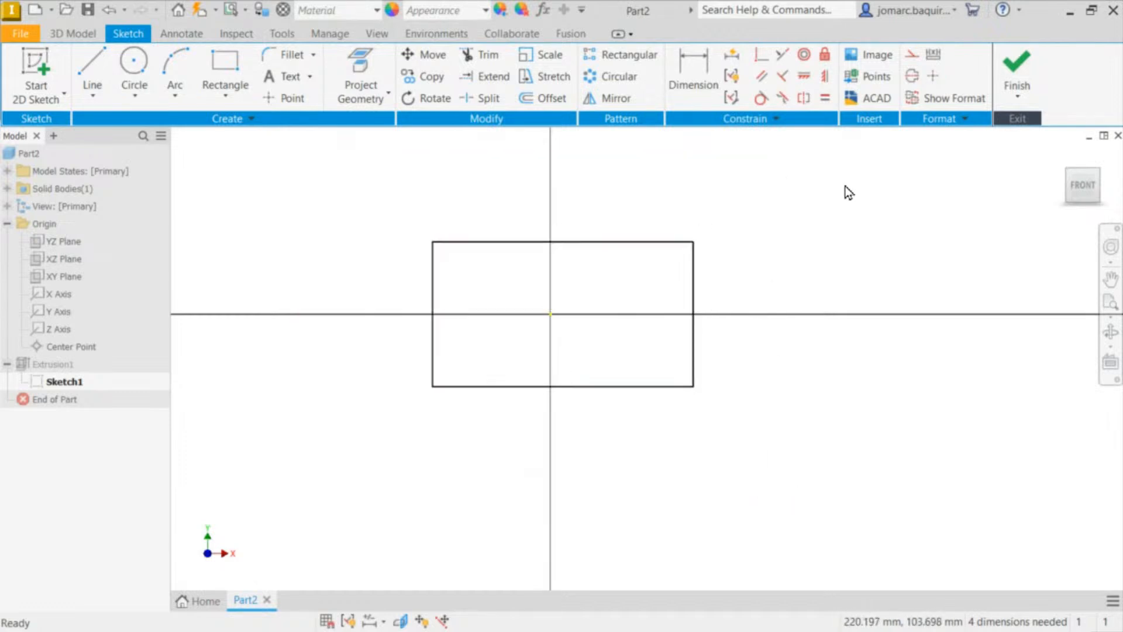
drag(849, 193, 528, 429)
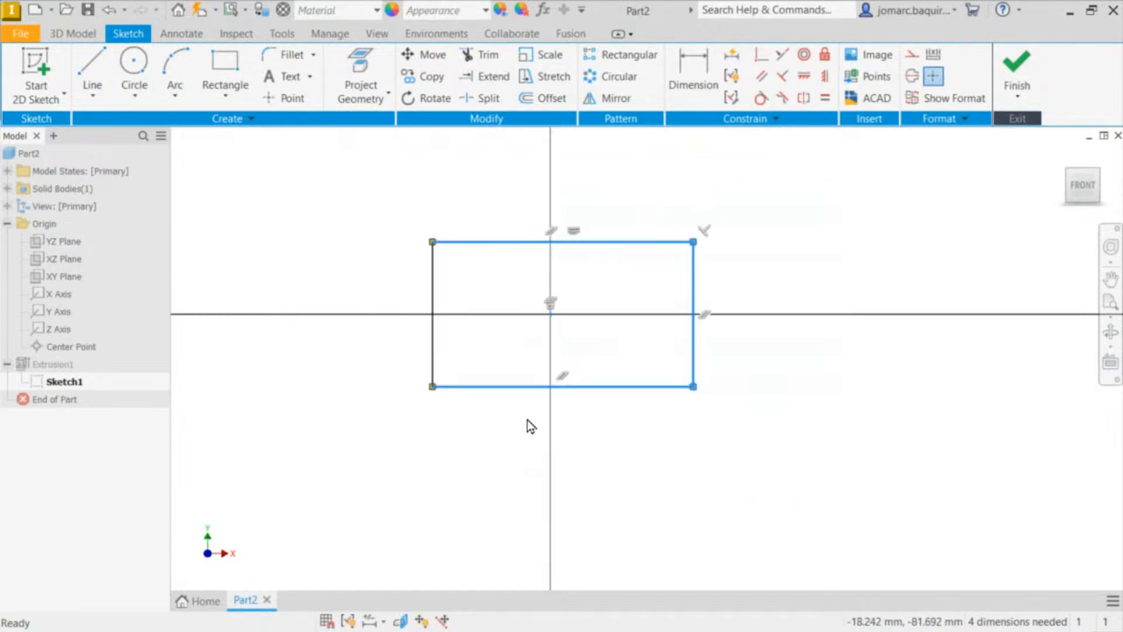
click(308, 192)
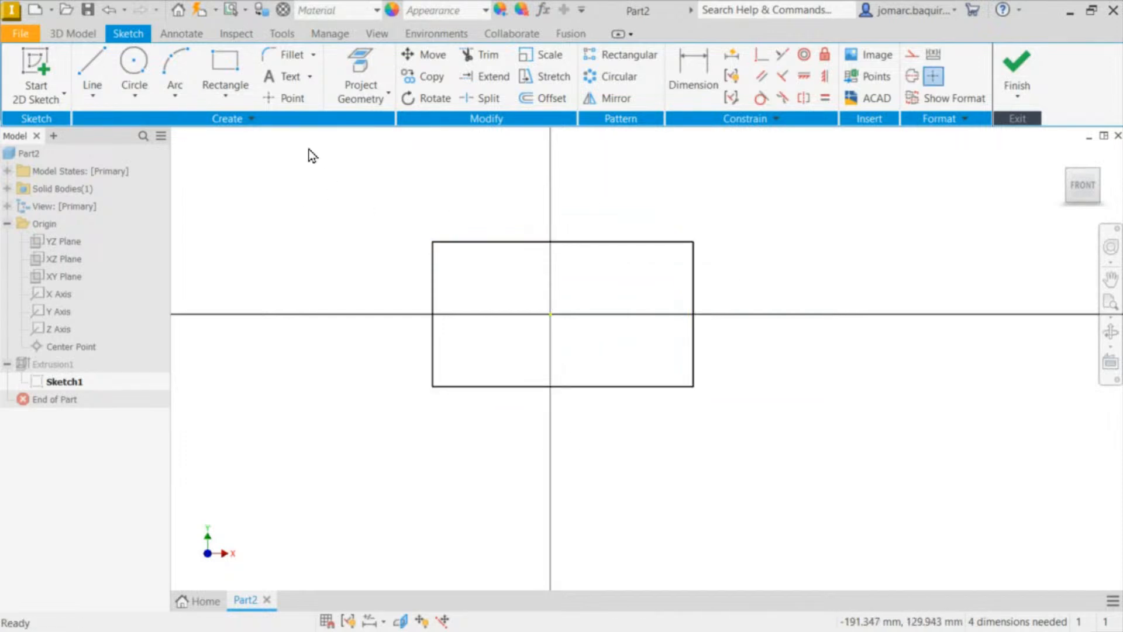
drag(302, 136, 800, 486)
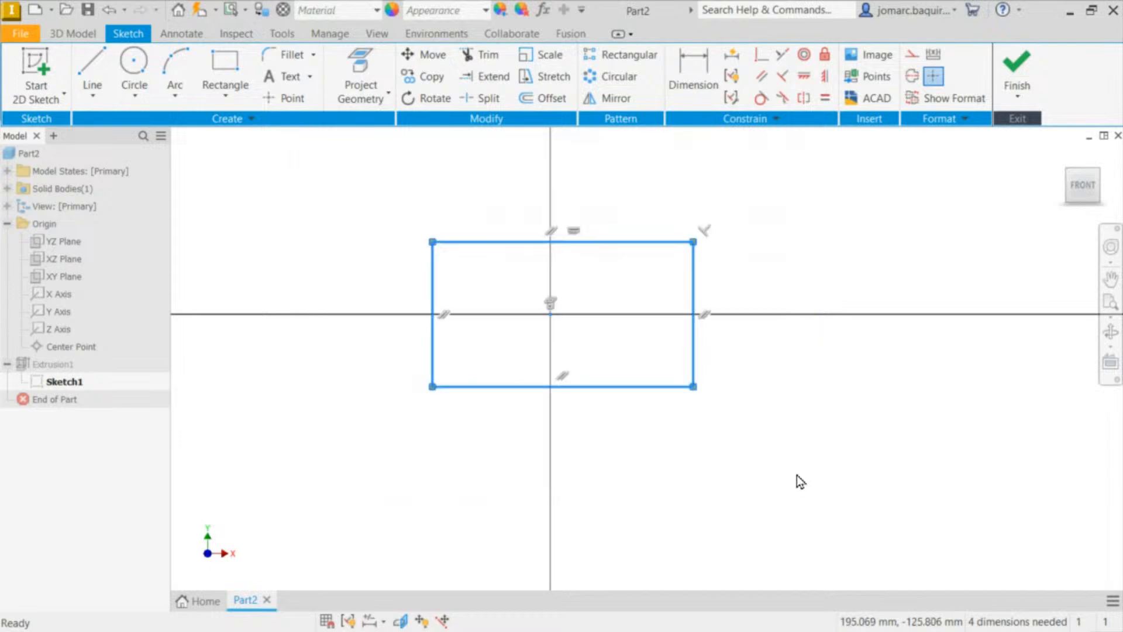
click(793, 205)
drag(877, 165, 598, 468)
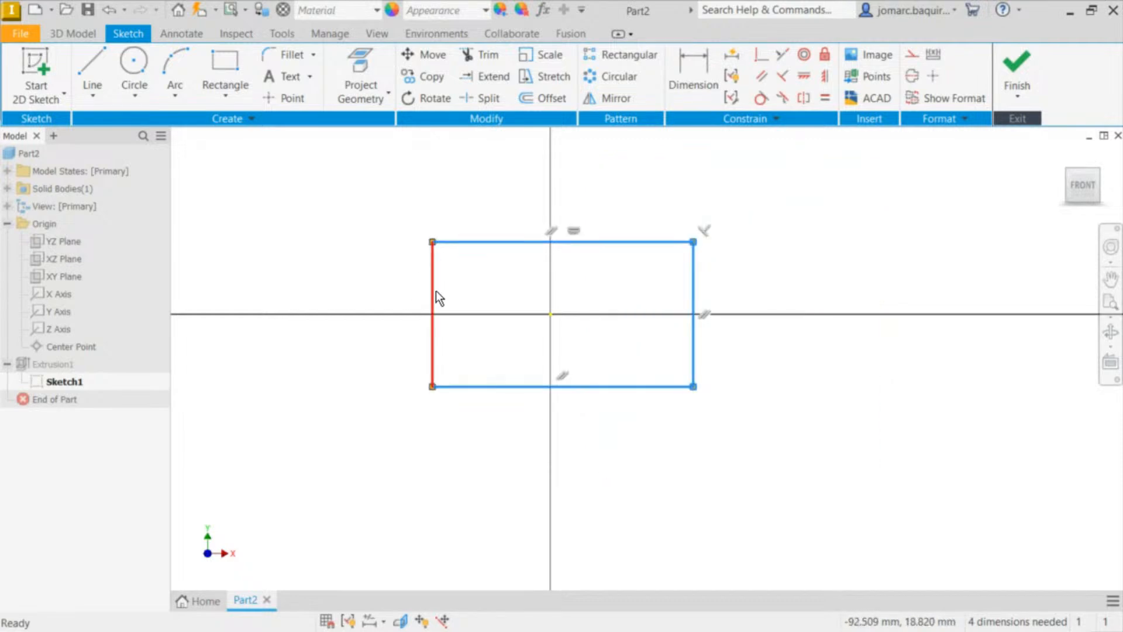
click(370, 190)
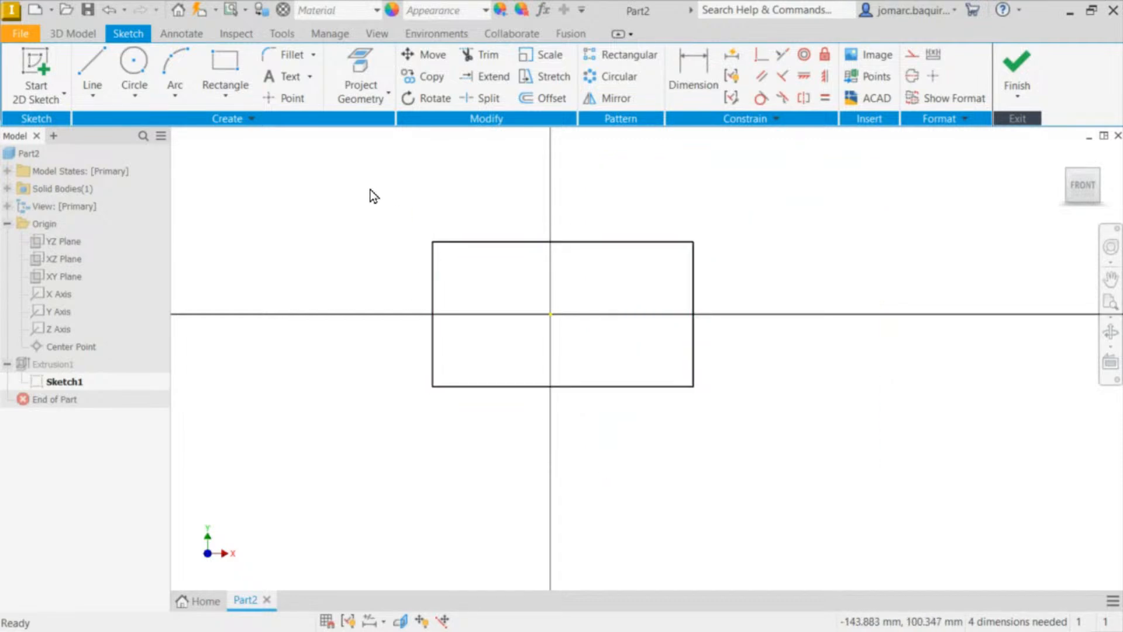
Step: Delete the entire rectangle from Sketch1 and restore the isometric home view
drag(310, 149, 821, 567)
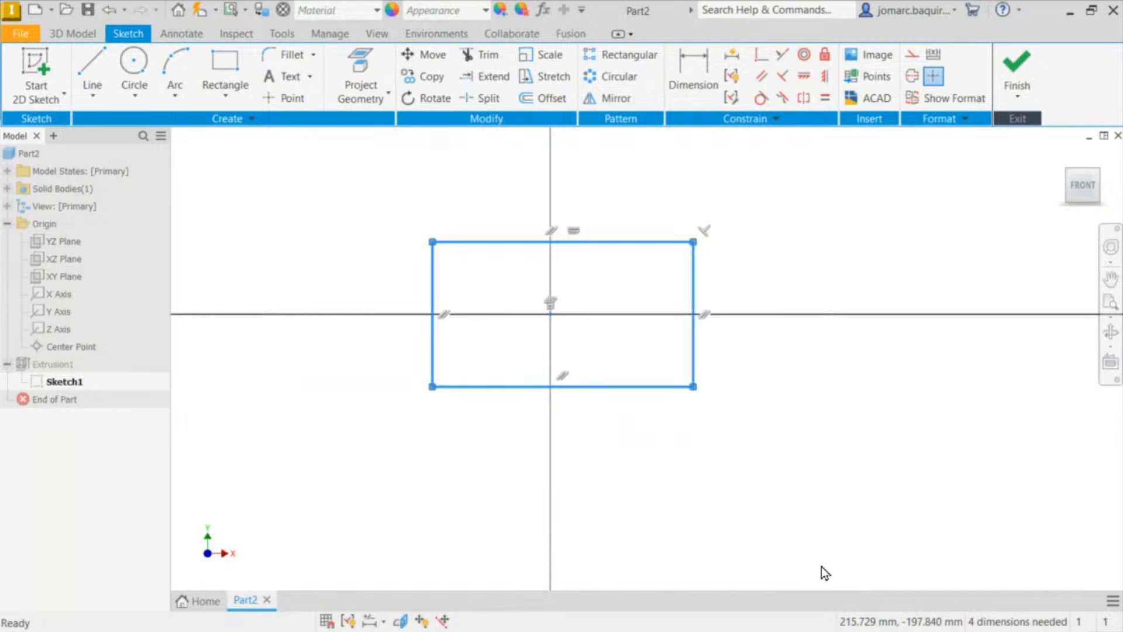
right_click(764, 197)
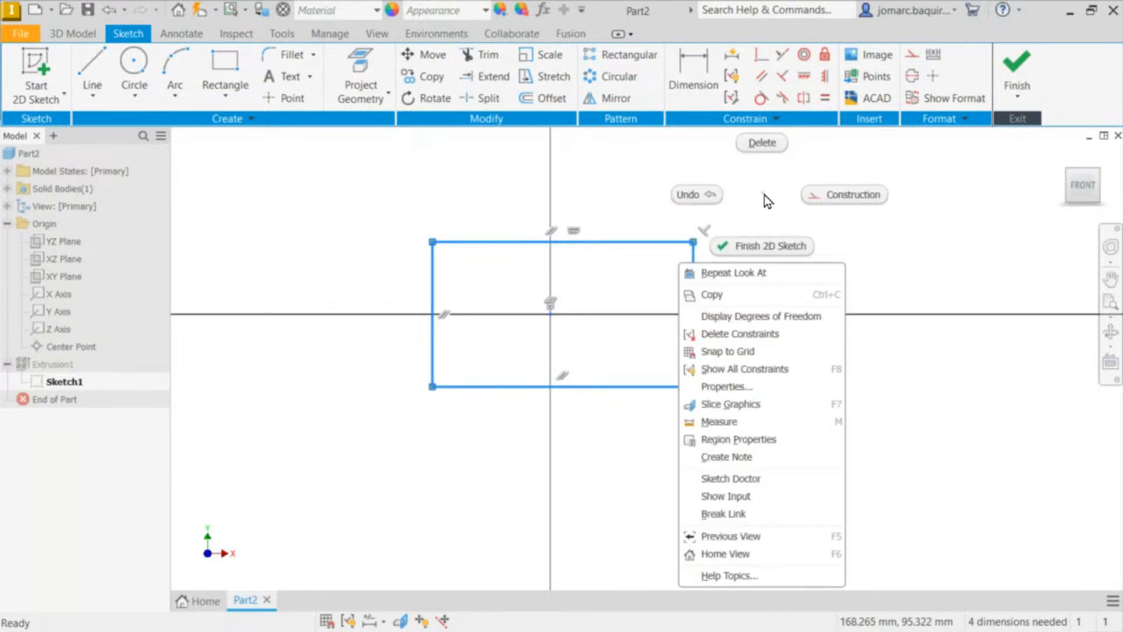
click(756, 141)
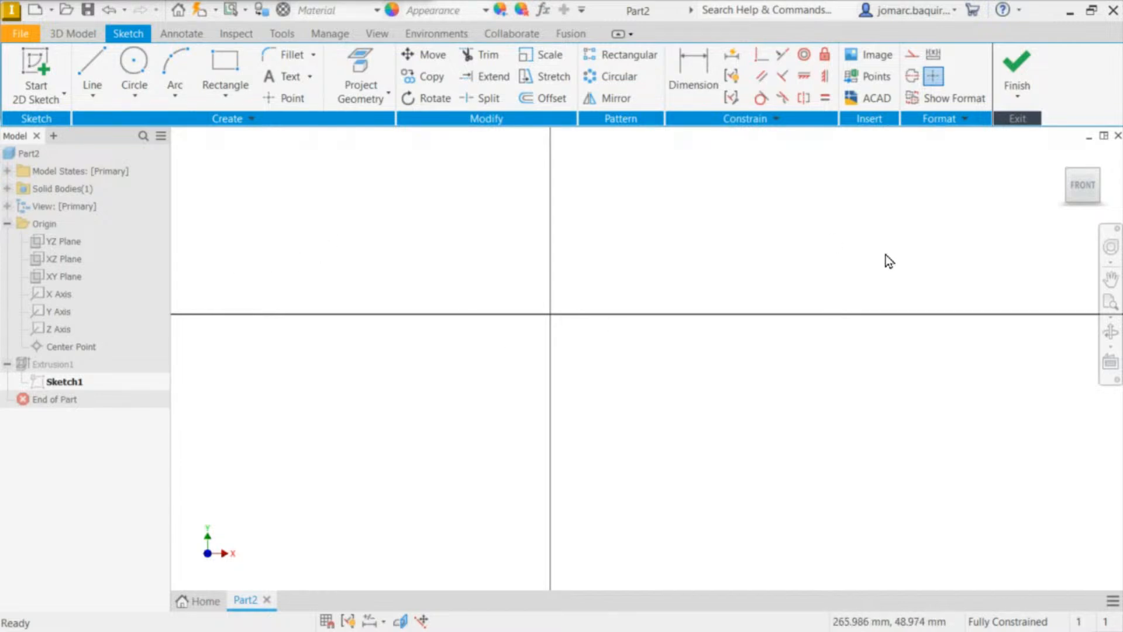
mouse_move(755, 359)
shift+middle_down()
mouse_move(665, 168)
mouse_move(652, 246)
mouse_move(629, 168)
mouse_move(652, 268)
shift+middle_up()
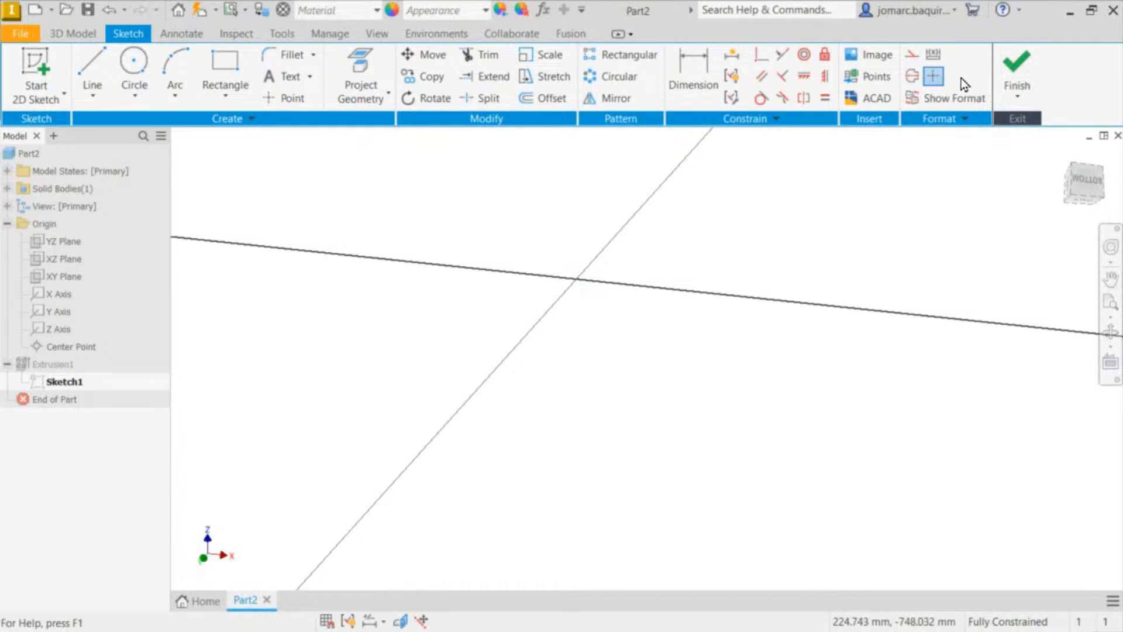
shift+middle_drag(697, 309, 756, 351)
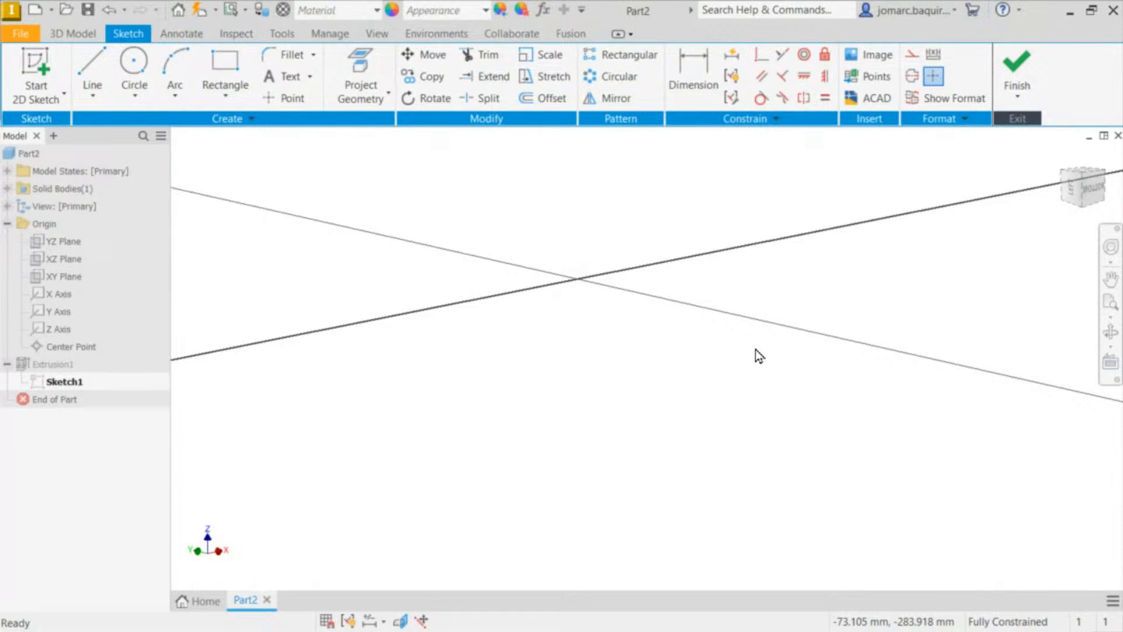
key(F6)
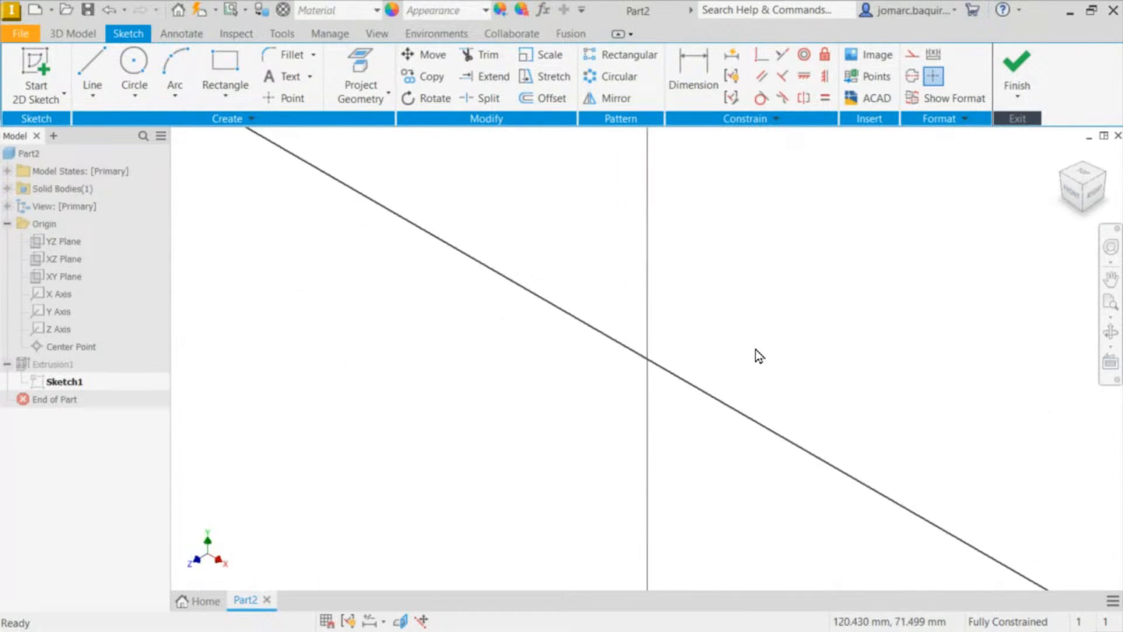
Step: Orient the view to look straight at Sketch1 from the front
key(Page_Up)
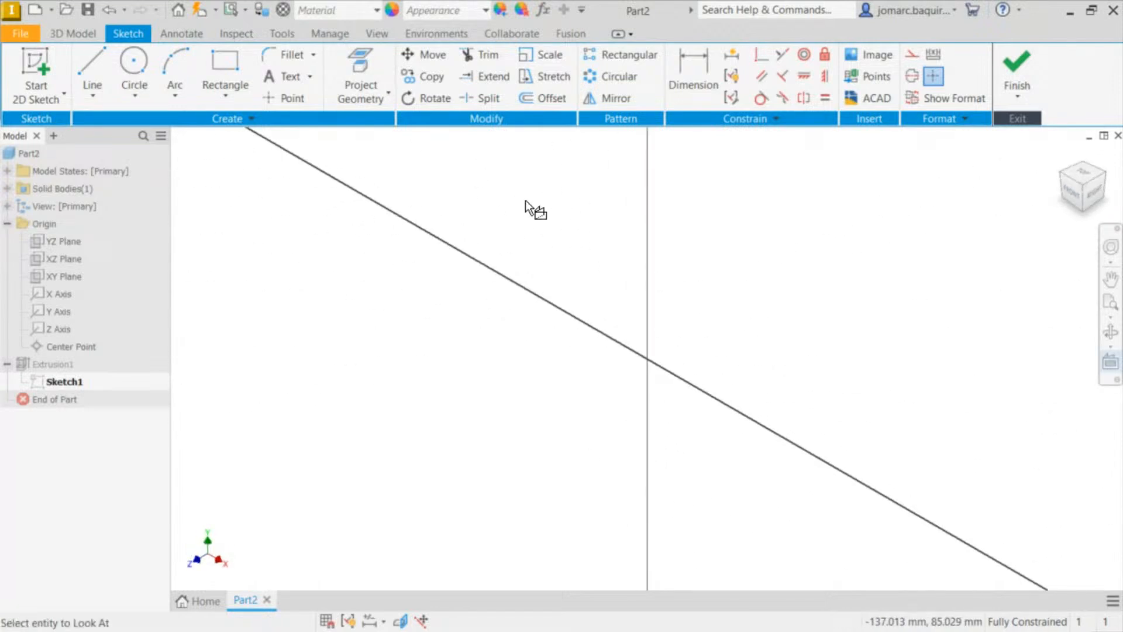
key(Escape)
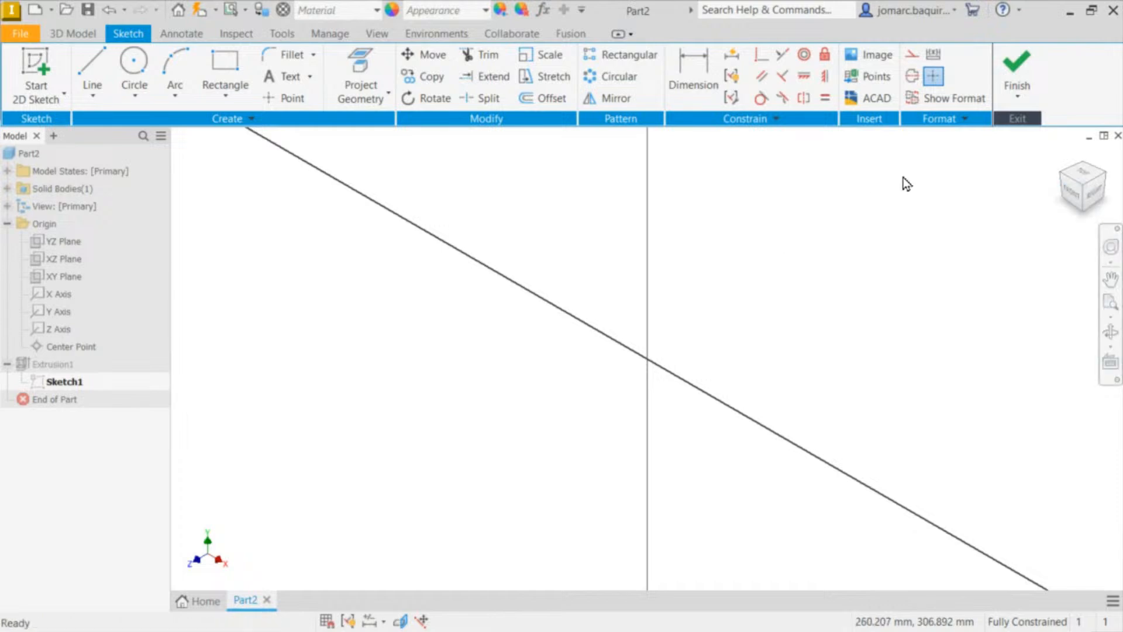
key(Page_Up)
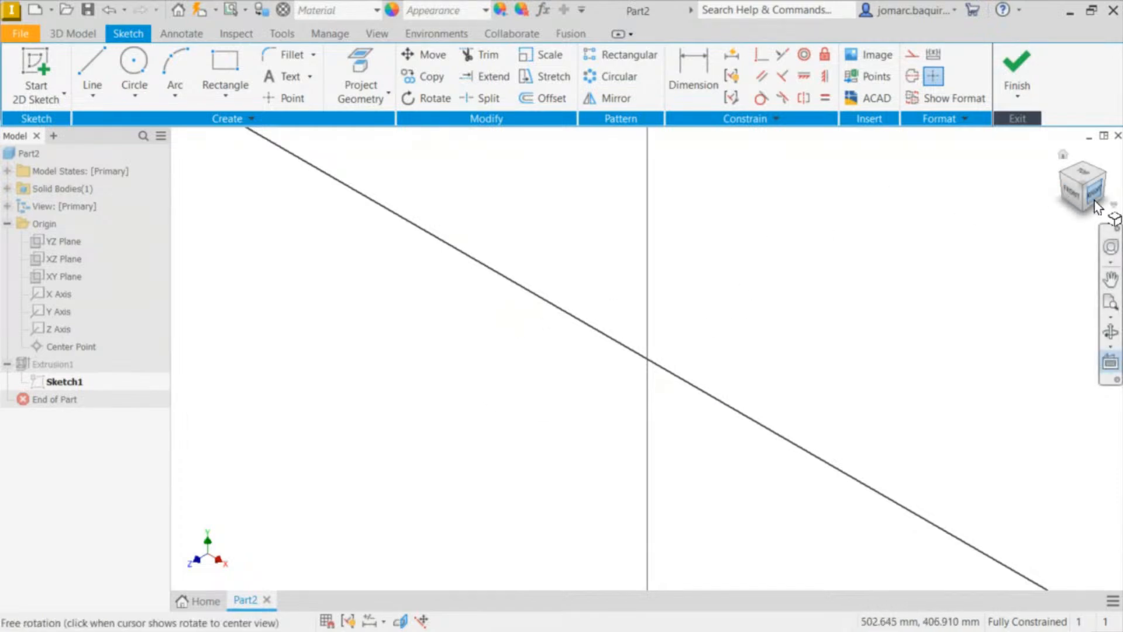
click(1073, 197)
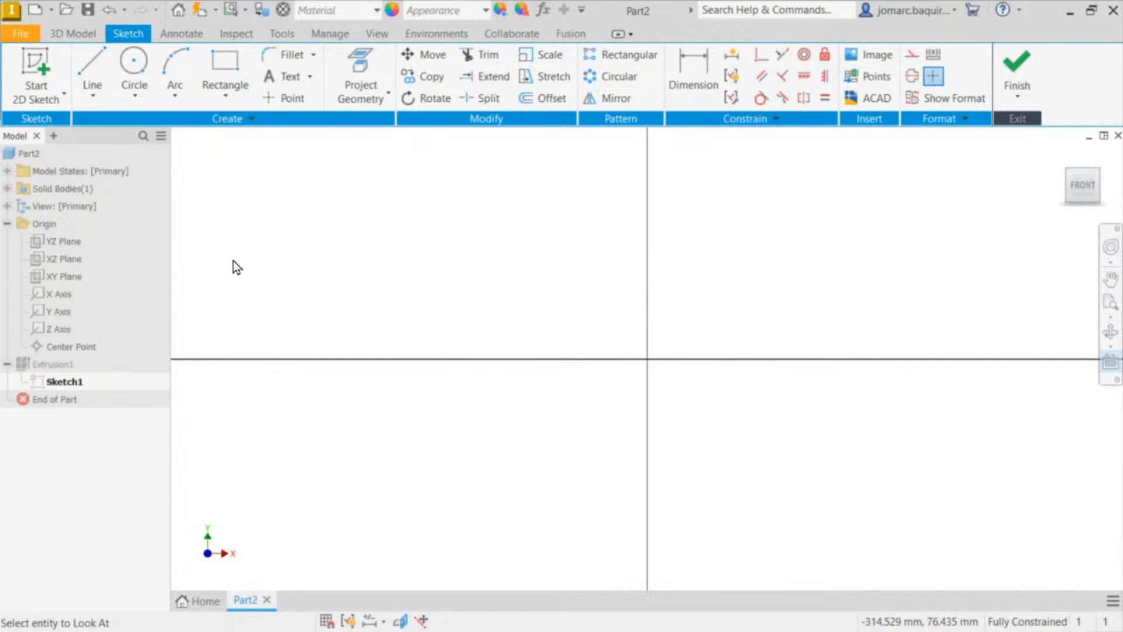
middle_drag(504, 240, 481, 237)
key(Escape)
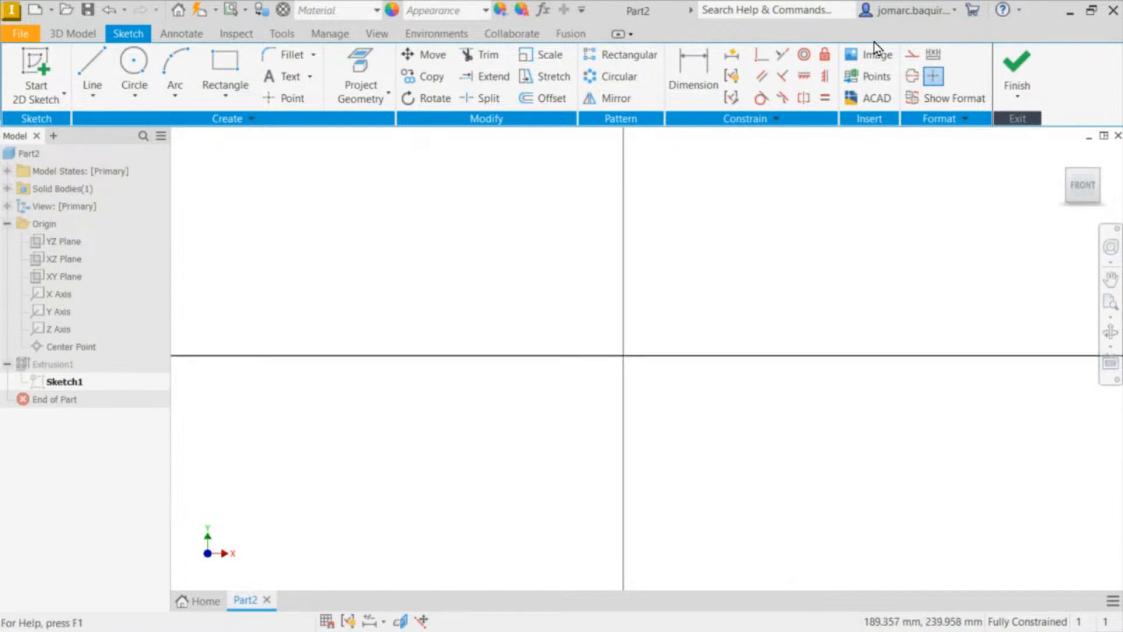
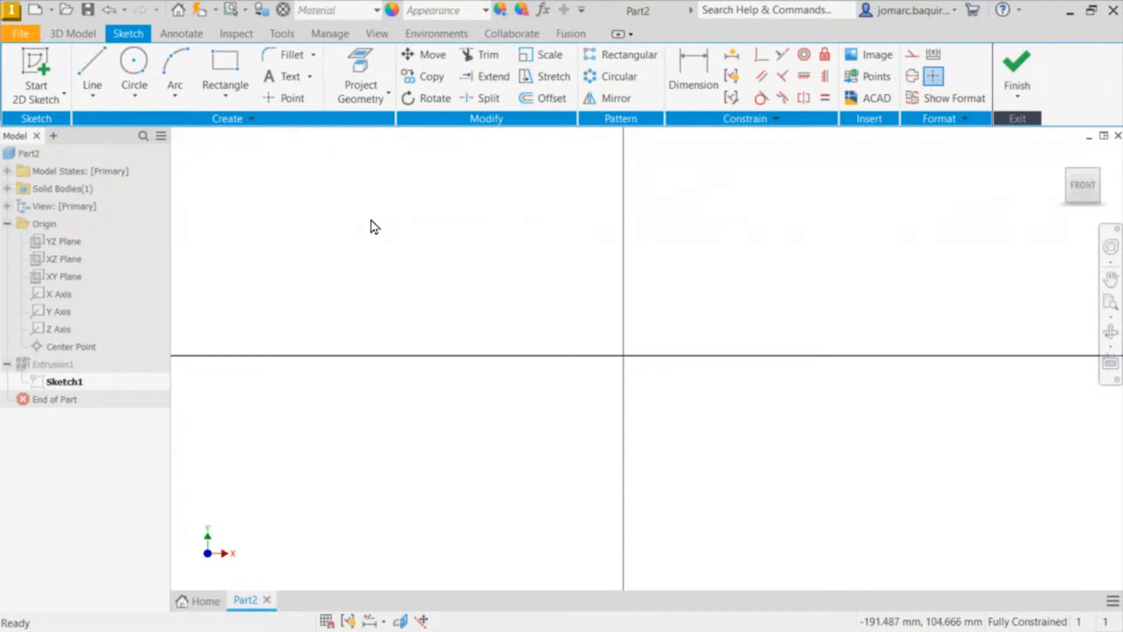
Step: Draw a single line sloping up to the right across the vertical axis, above the horizontal axis
key(l)
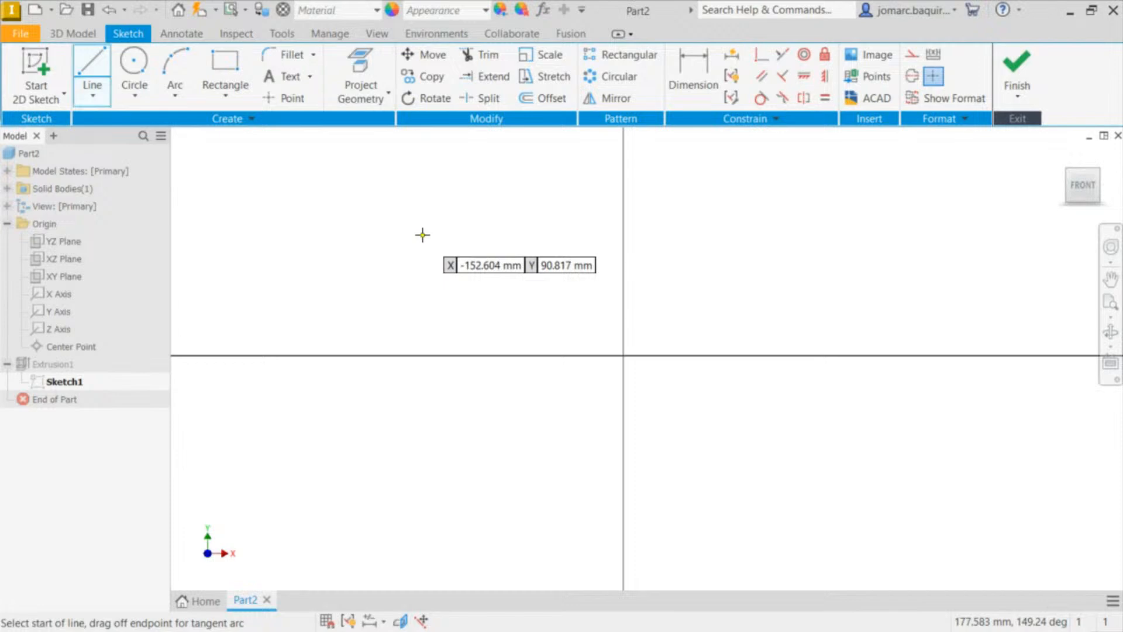
key(Escape)
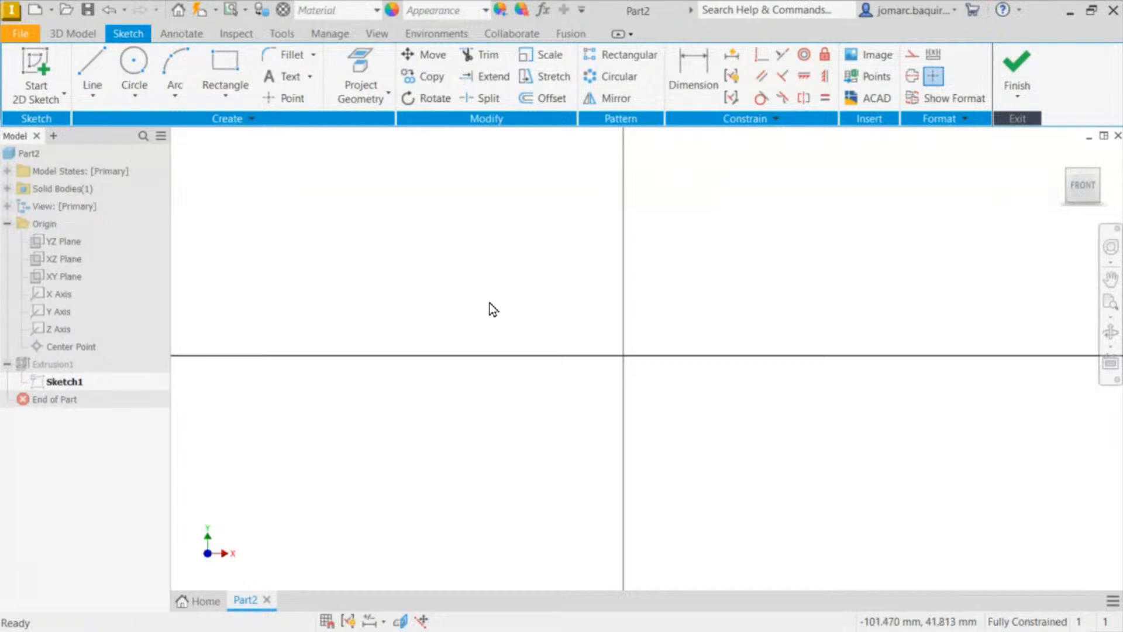
key(l)
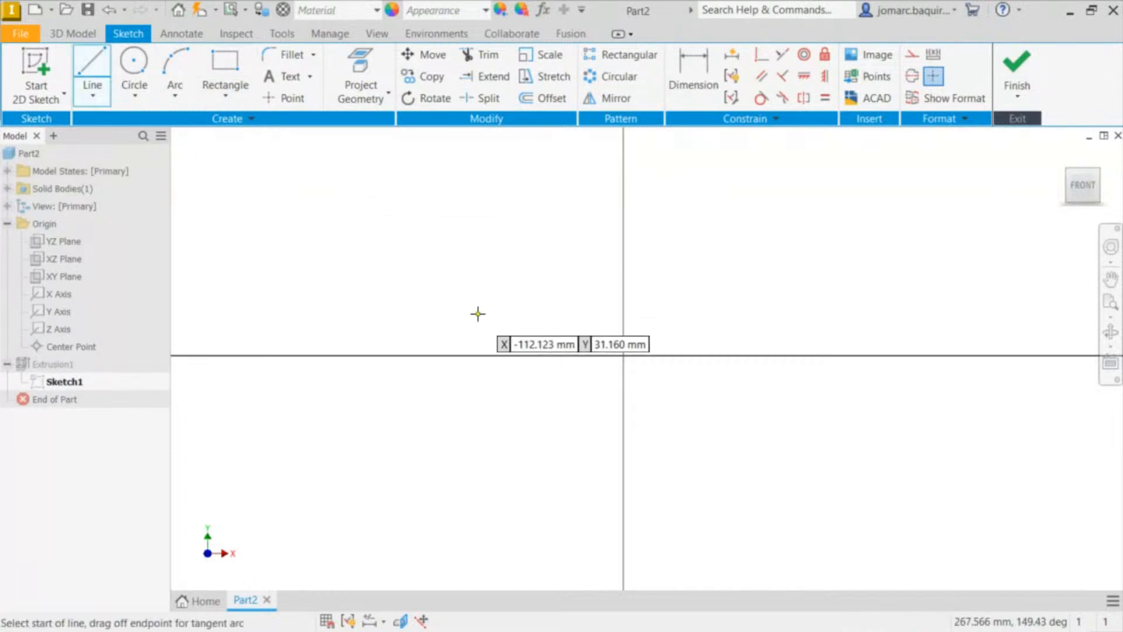
click(94, 64)
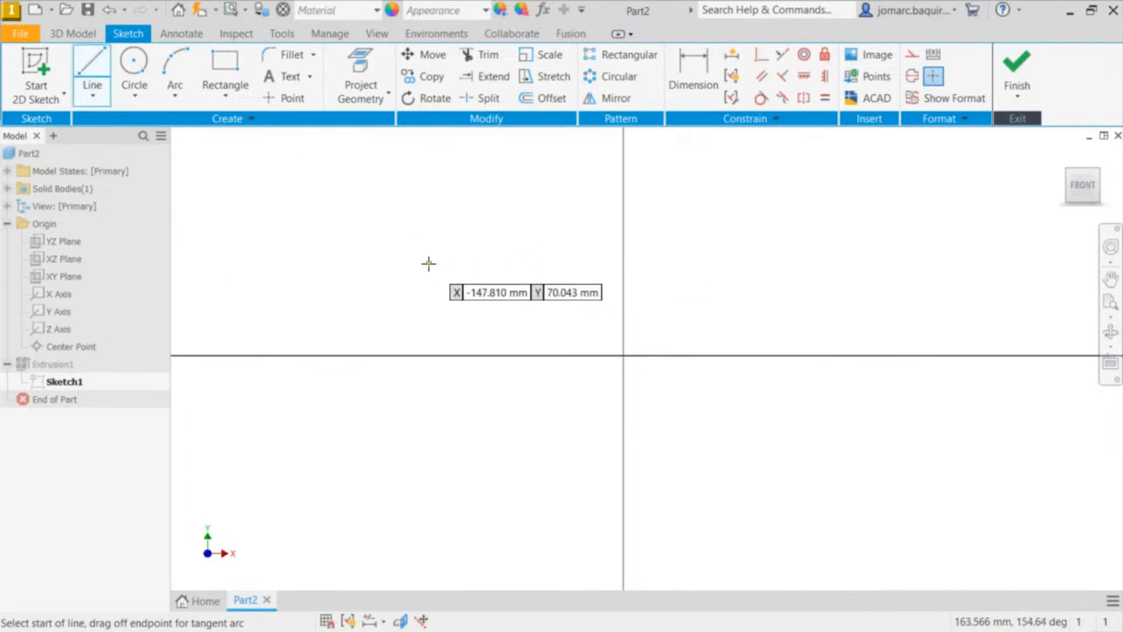
click(428, 263)
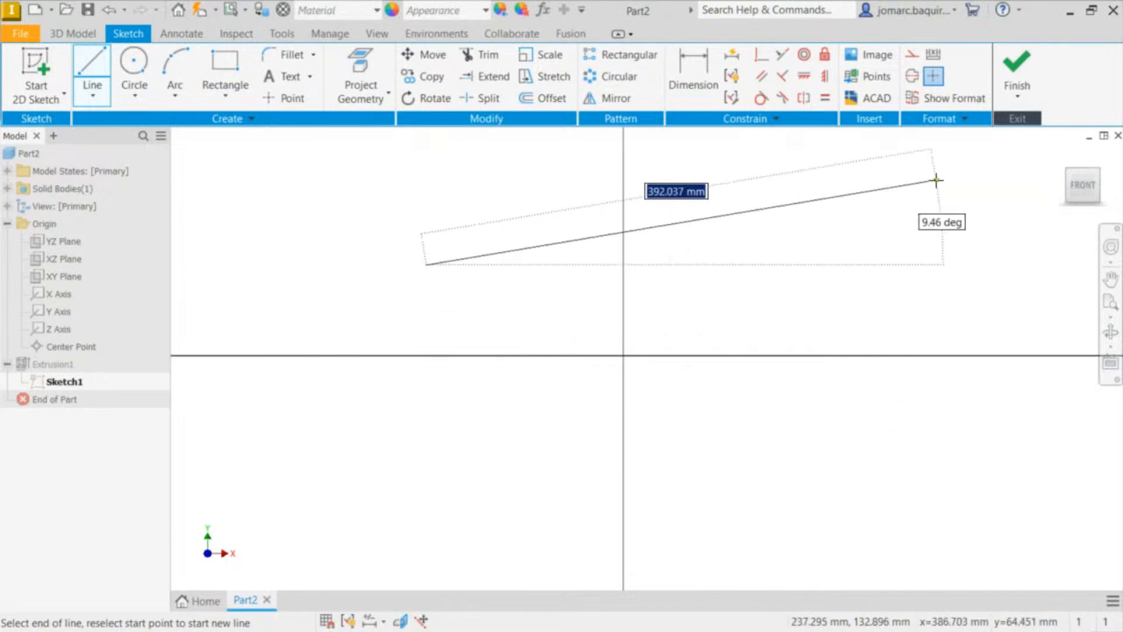
double_click(852, 193)
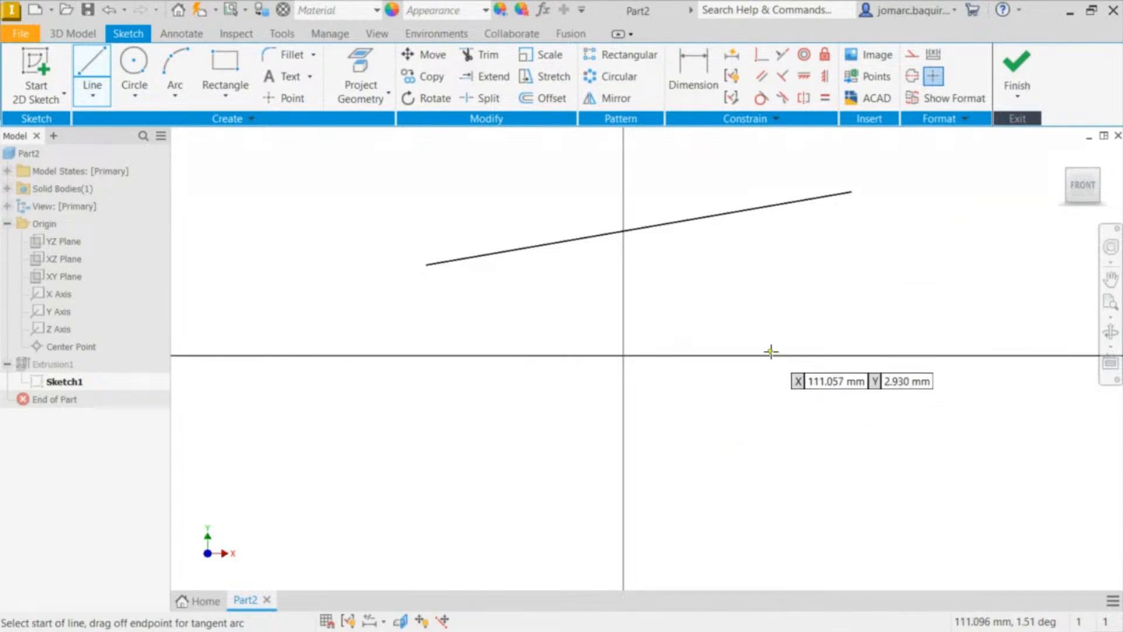
Step: Draw three connected lines below the sloped line: a vertical right side, a slanted base and a leaning left side, leaving both upper corners open
click(849, 229)
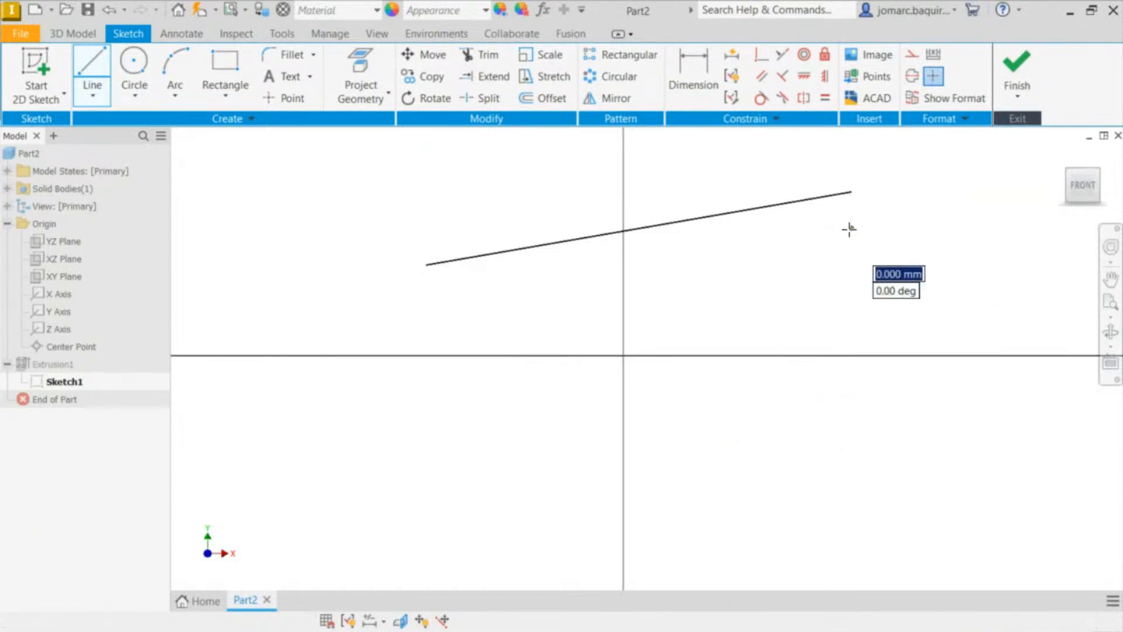
click(852, 518)
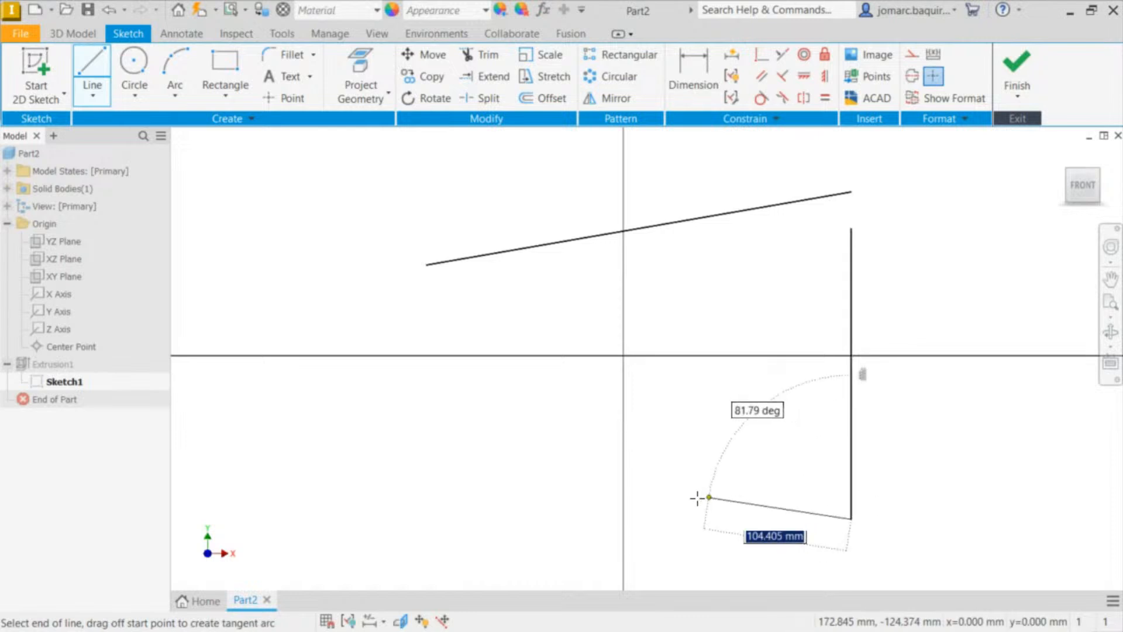
click(400, 478)
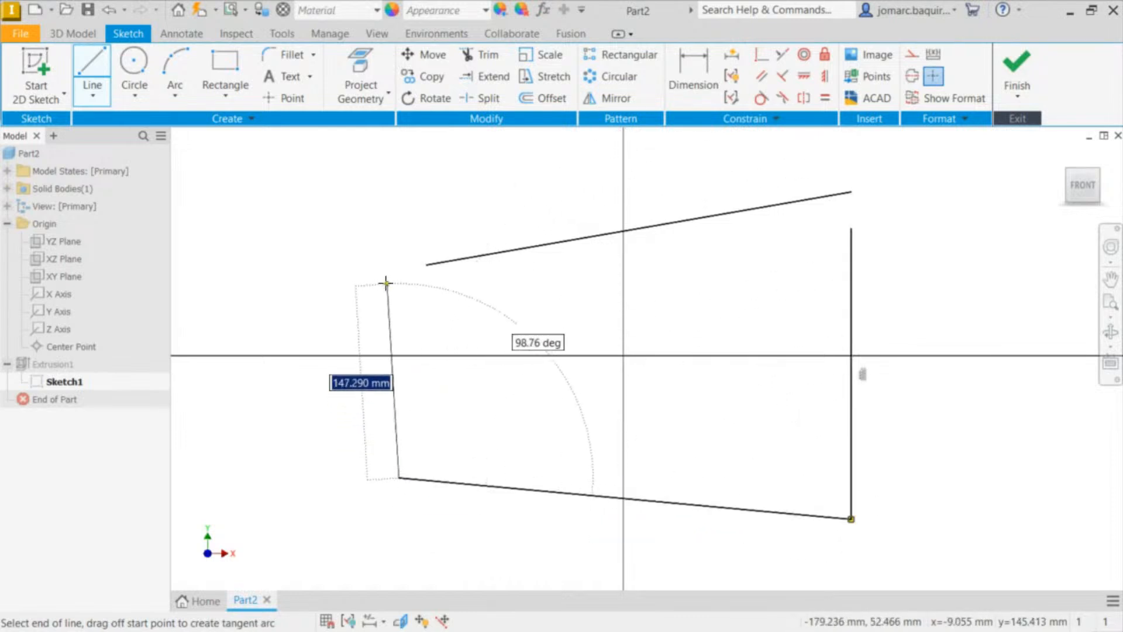
double_click(381, 279)
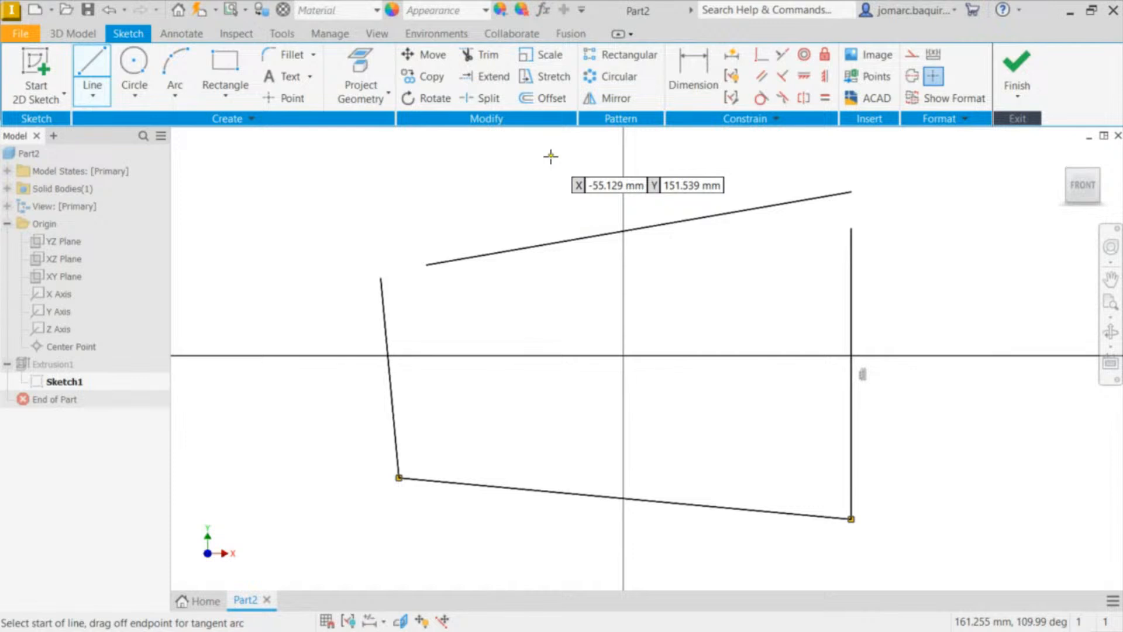
Step: Draw a second open chain of six connected lines above and to the right of the first outline
scroll(562, 170, up, 2)
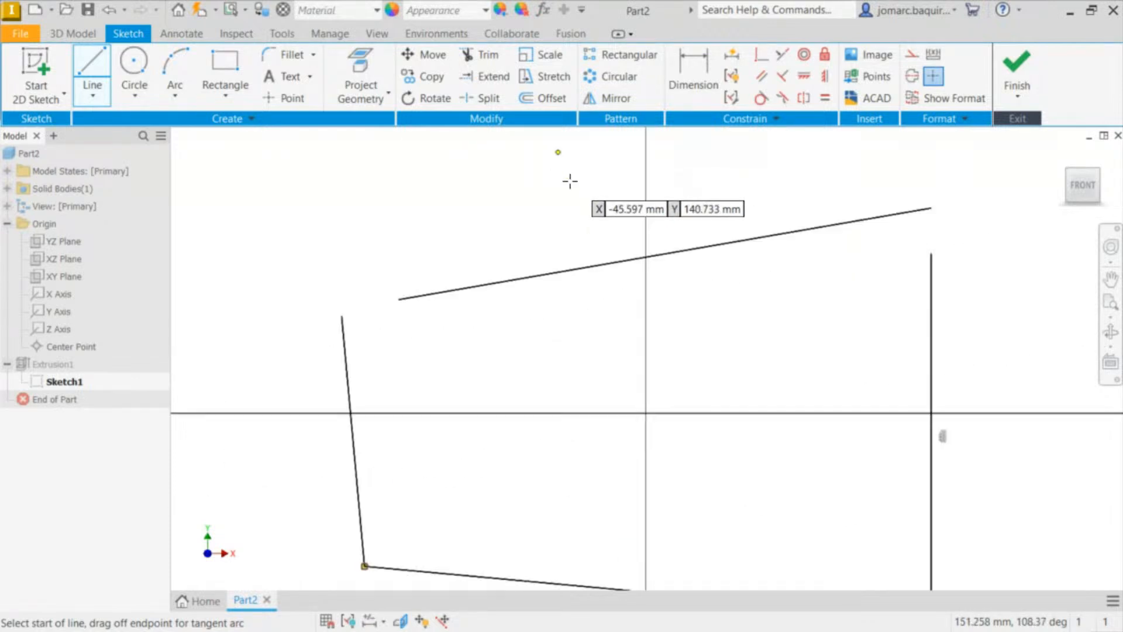
scroll(574, 181, down, 5)
middle_drag(580, 183, 344, 284)
click(484, 191)
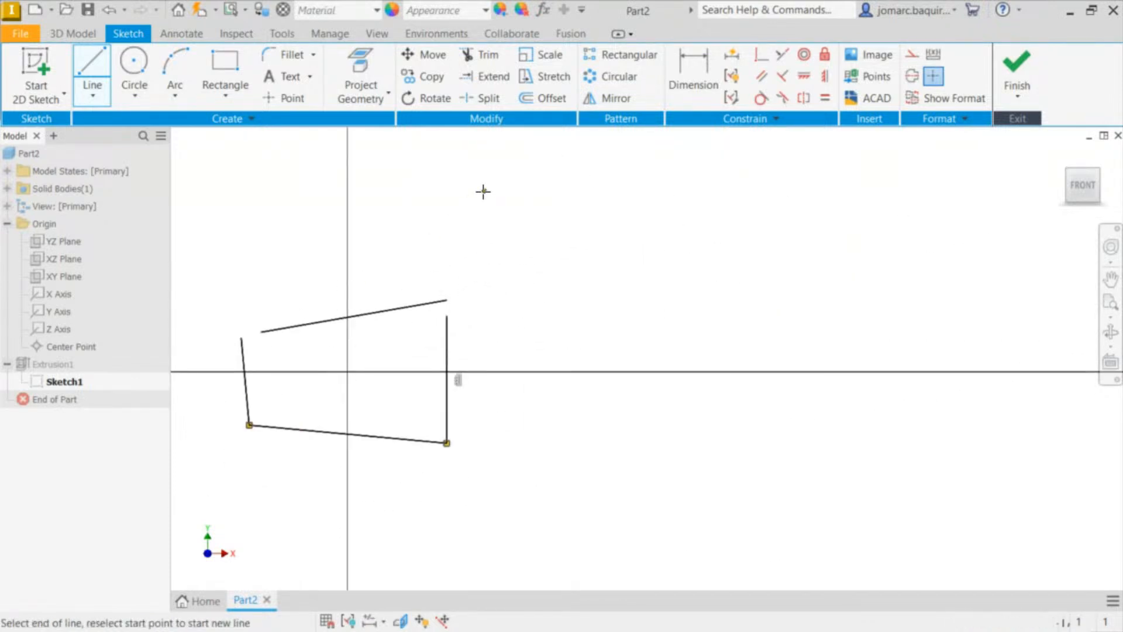
click(721, 169)
click(597, 274)
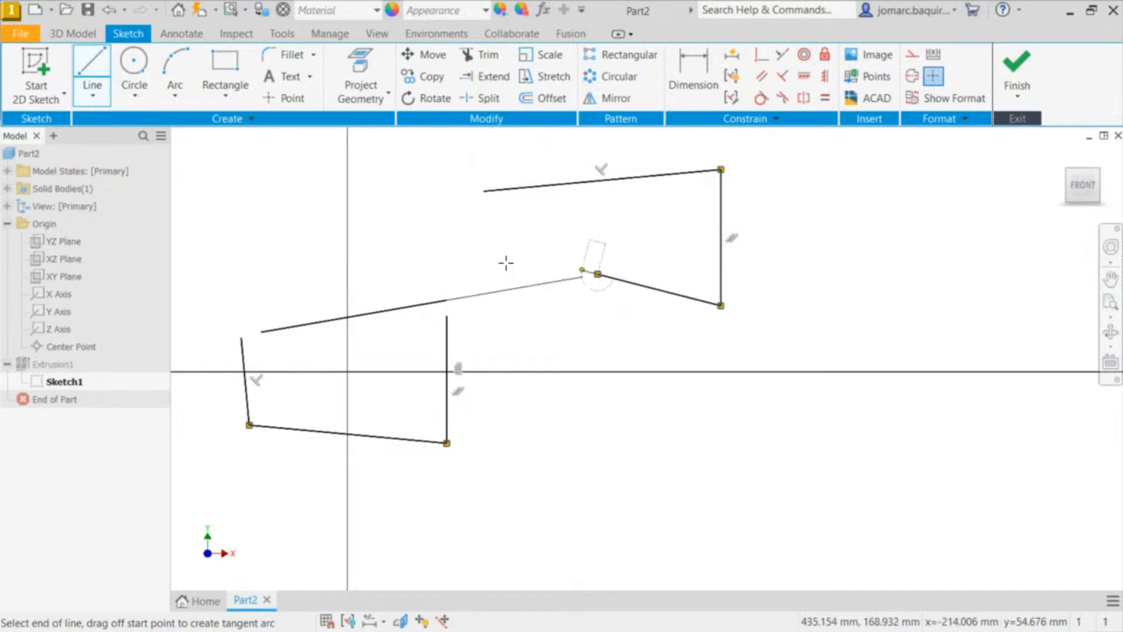
click(438, 247)
click(387, 210)
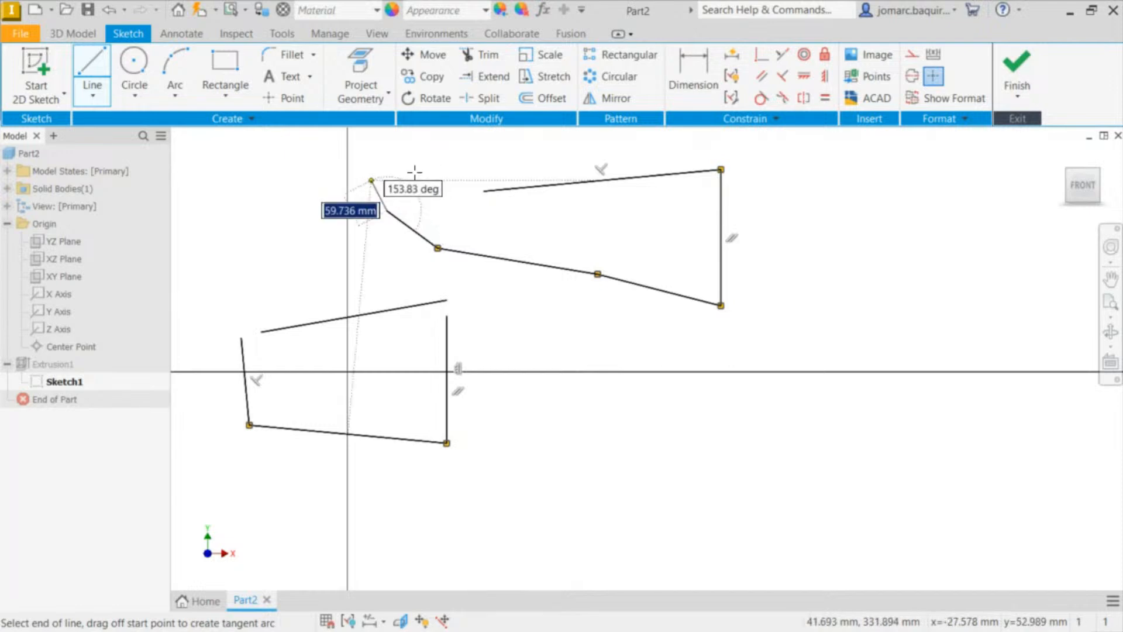
double_click(440, 164)
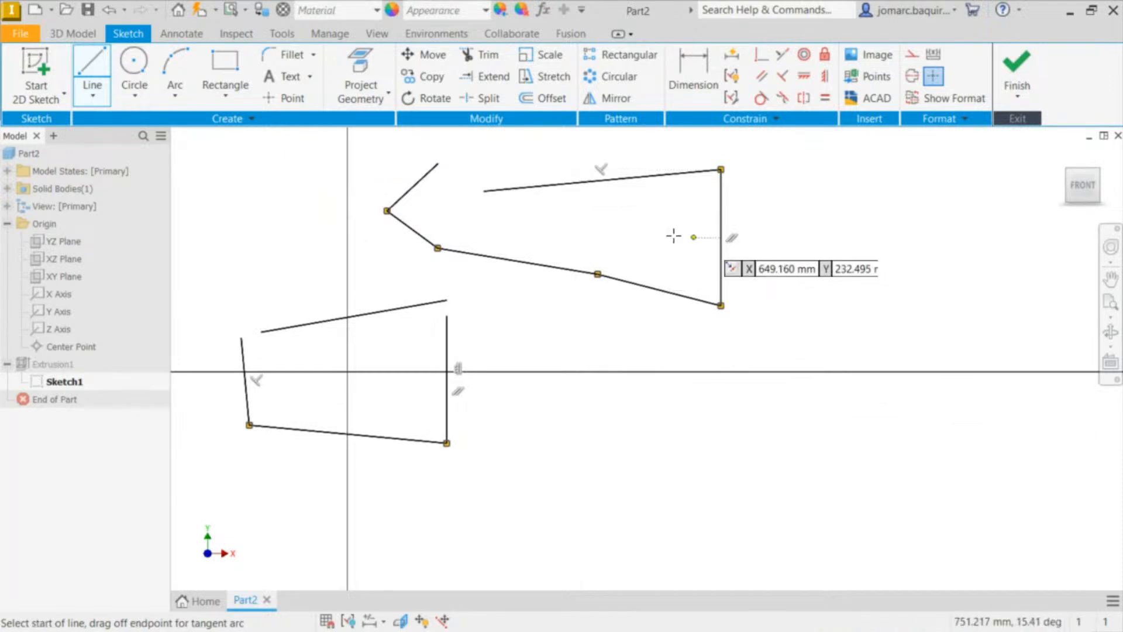
key(Escape)
Step: Remove all lines of the second chain with the Trim tool, keeping the first outline
key(t)
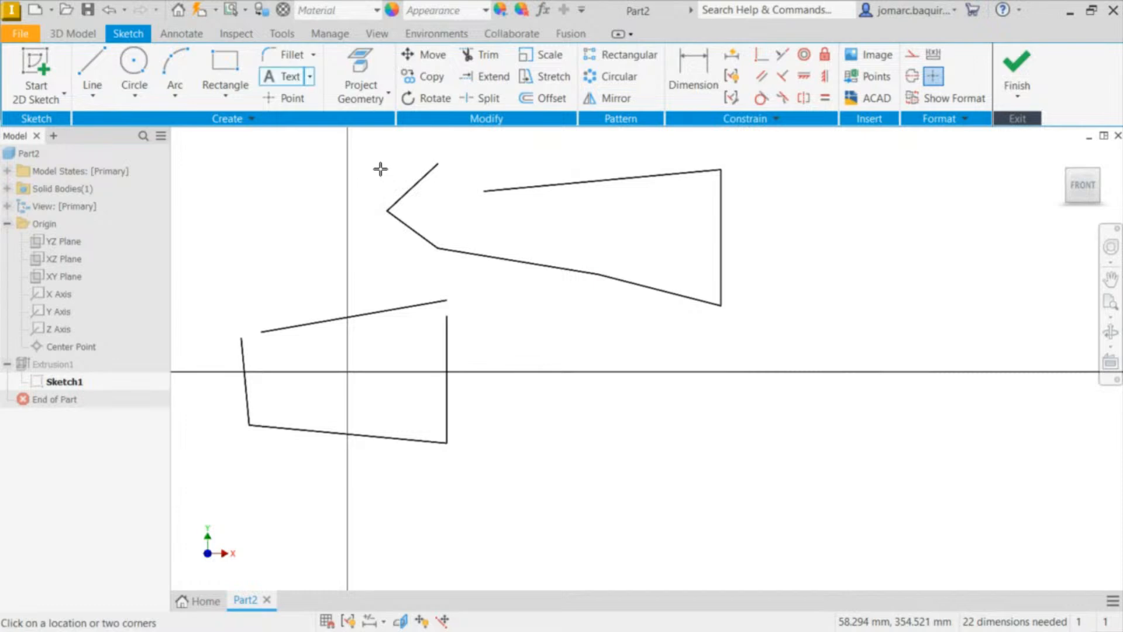
key(x)
mouse_move(351, 175)
mouse_down()
mouse_move(394, 195)
mouse_move(571, 205)
mouse_move(786, 254)
mouse_move(499, 261)
mouse_move(394, 244)
mouse_move(569, 283)
mouse_move(694, 275)
mouse_move(667, 268)
mouse_up()
middle_drag(486, 231, 647, 230)
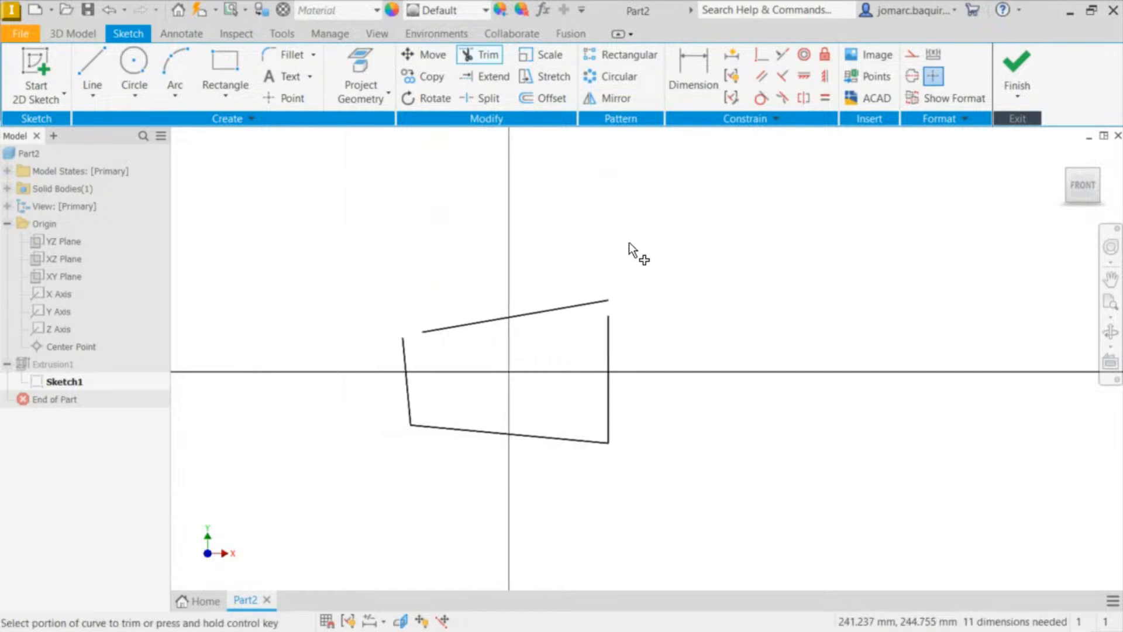
middle_drag(443, 371, 628, 319)
scroll(628, 319, up, 1)
scroll(760, 275, down, 2)
scroll(760, 275, down, 2)
scroll(703, 248, up, 5)
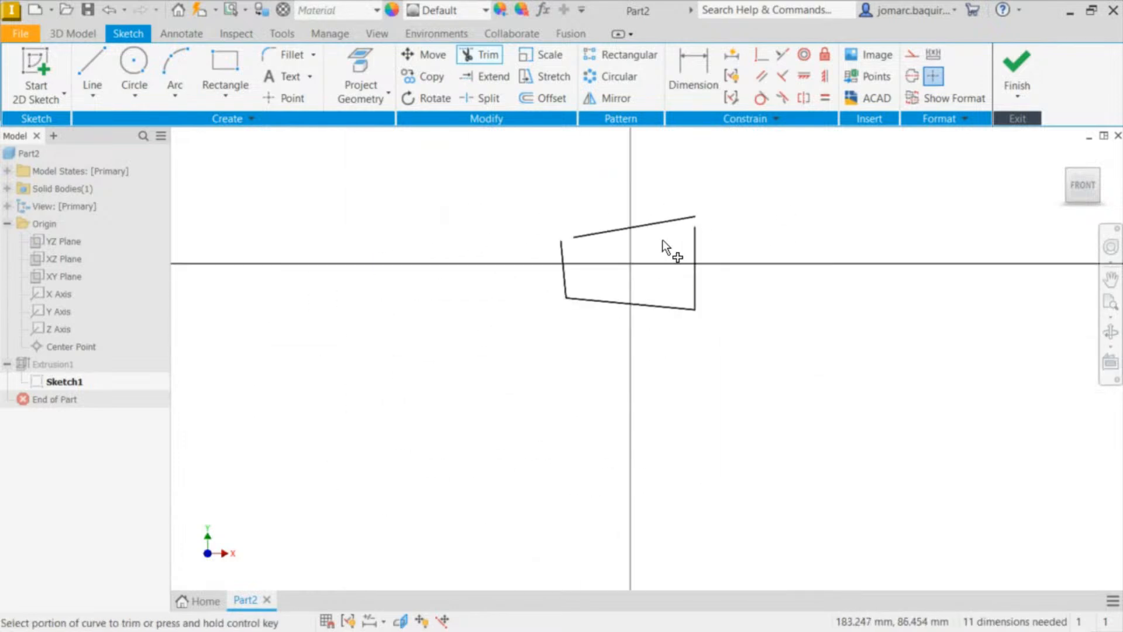
scroll(647, 226, down, 3)
middle_drag(608, 224, 503, 223)
key(Escape)
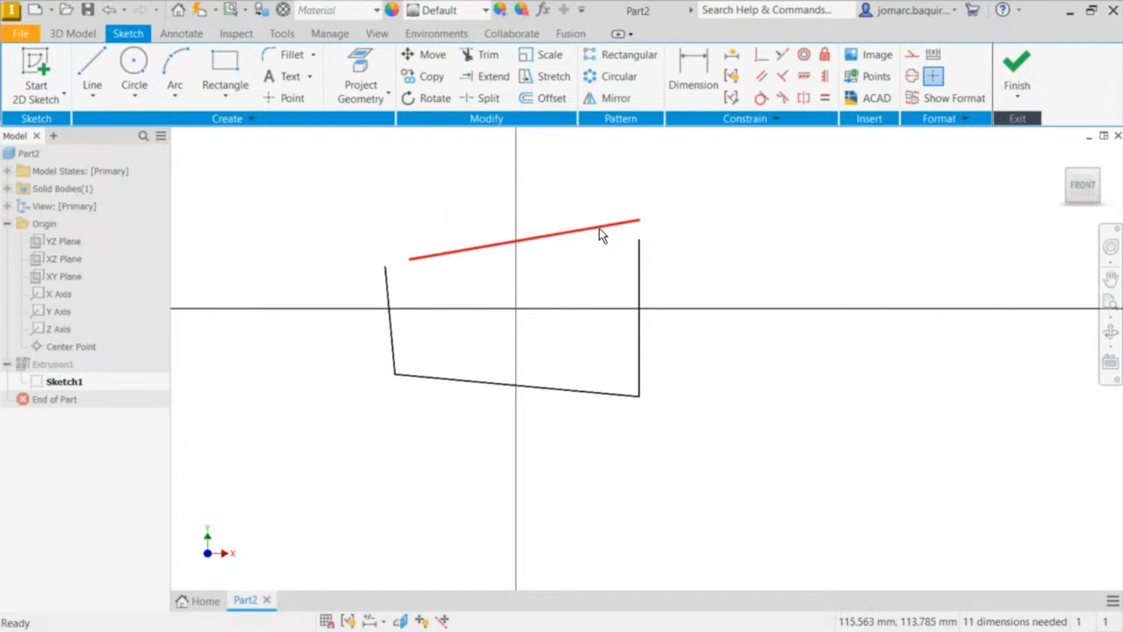
Step: Delete the sloped top line of the outline and undo the deletion
click(600, 228)
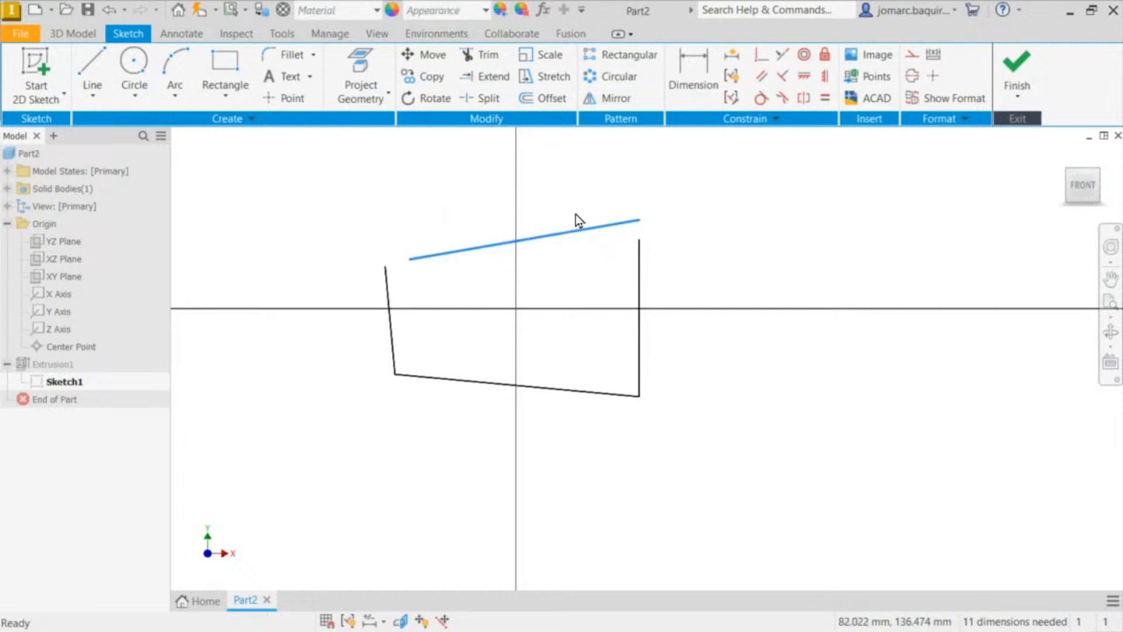
key(Delete)
key(ctrl+z)
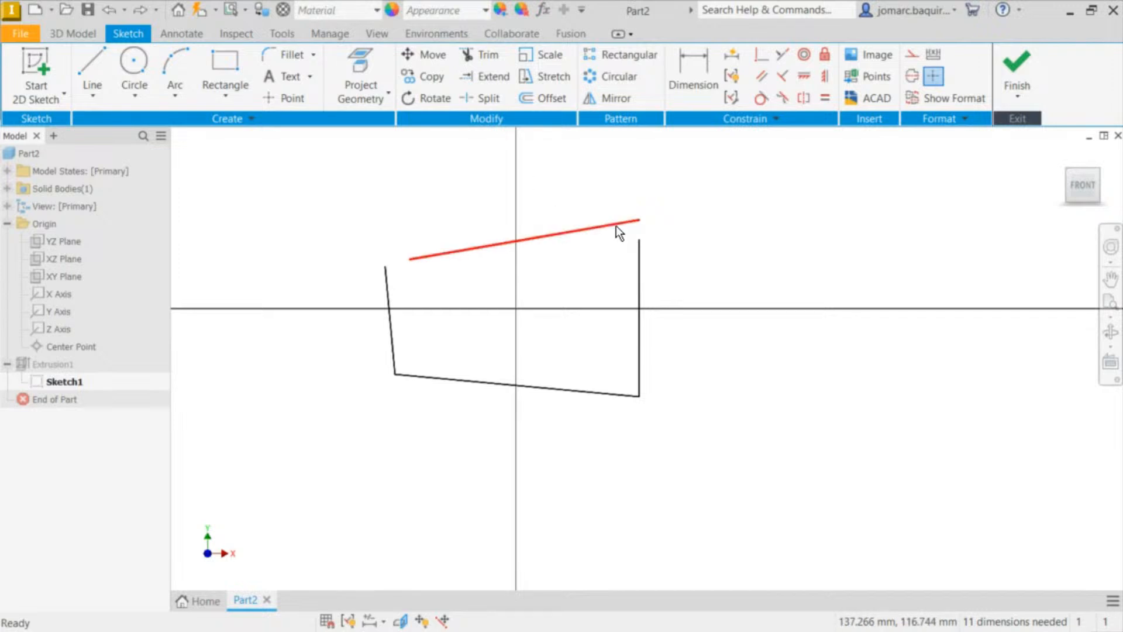
Step: Switch the display of all sketch constraints on and off several times, ending with the constraints shown
key(F8)
key(F9)
key(F8)
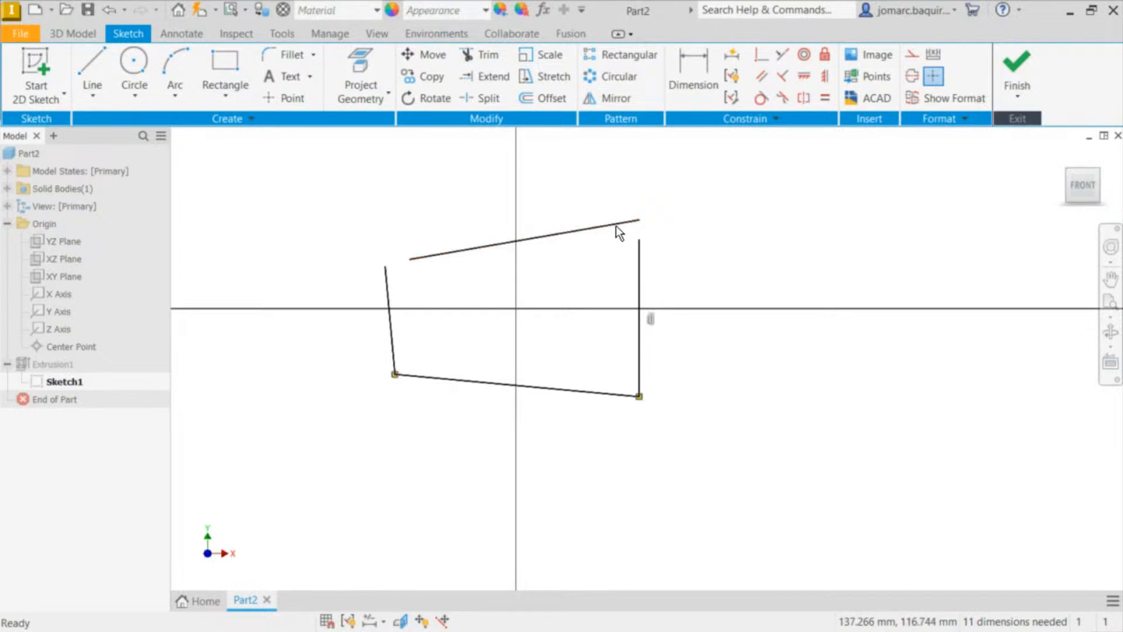
key(F9)
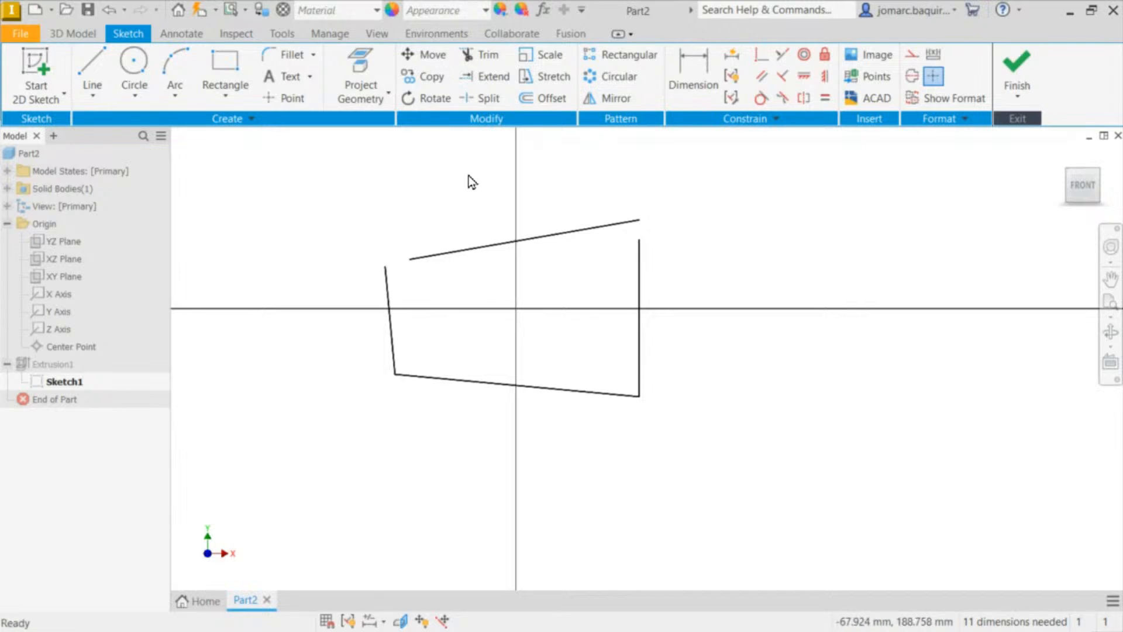
key(F8)
key(F9)
key(F8)
key(F9)
key(F8)
key(F9)
key(F8)
key(F9)
key(F8)
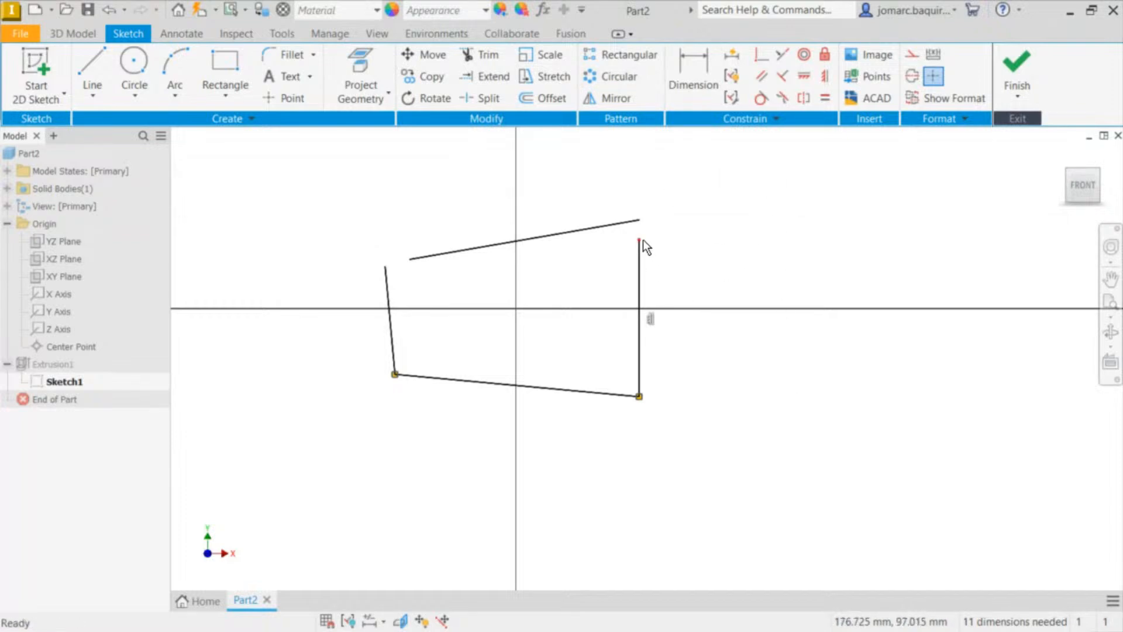
Step: Move the upper endpoint of the vertical right-hand line outward to test how the vertical constraint controls the line
drag(640, 240, 671, 230)
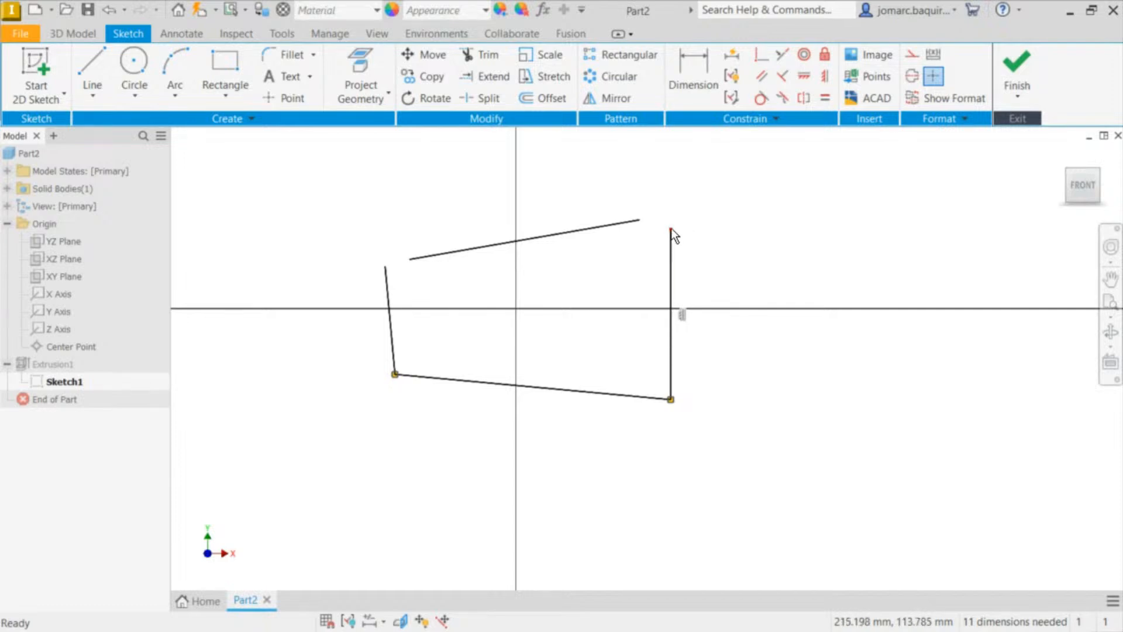
drag(672, 230, 694, 284)
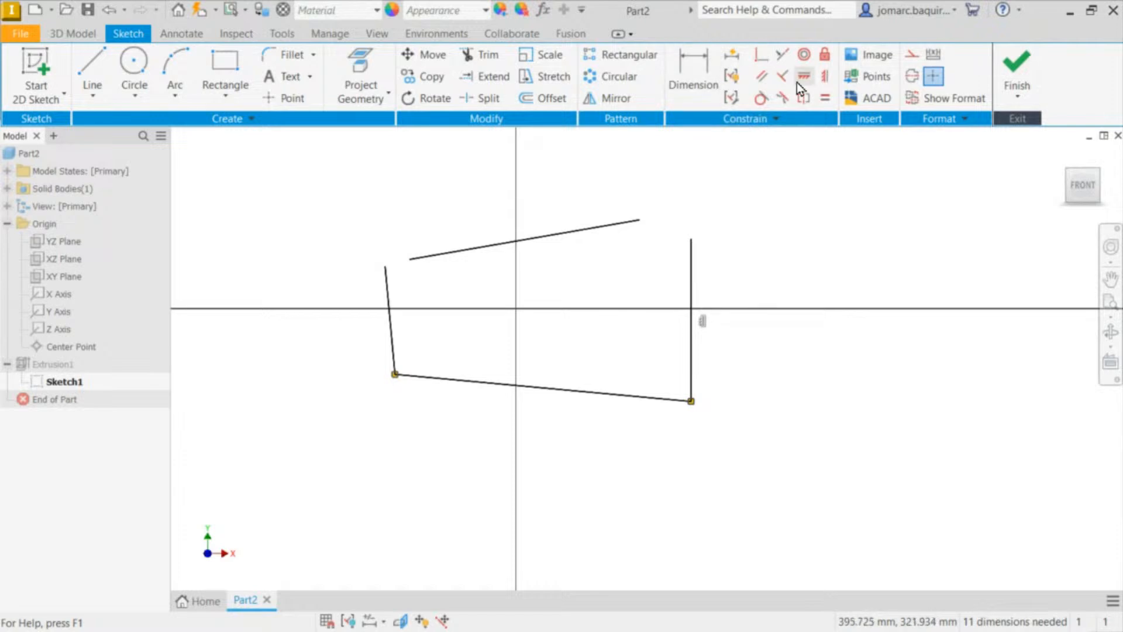
Step: Delete the vertical constraint from the right-hand line and tilt the line by moving its upper endpoint inward
click(776, 120)
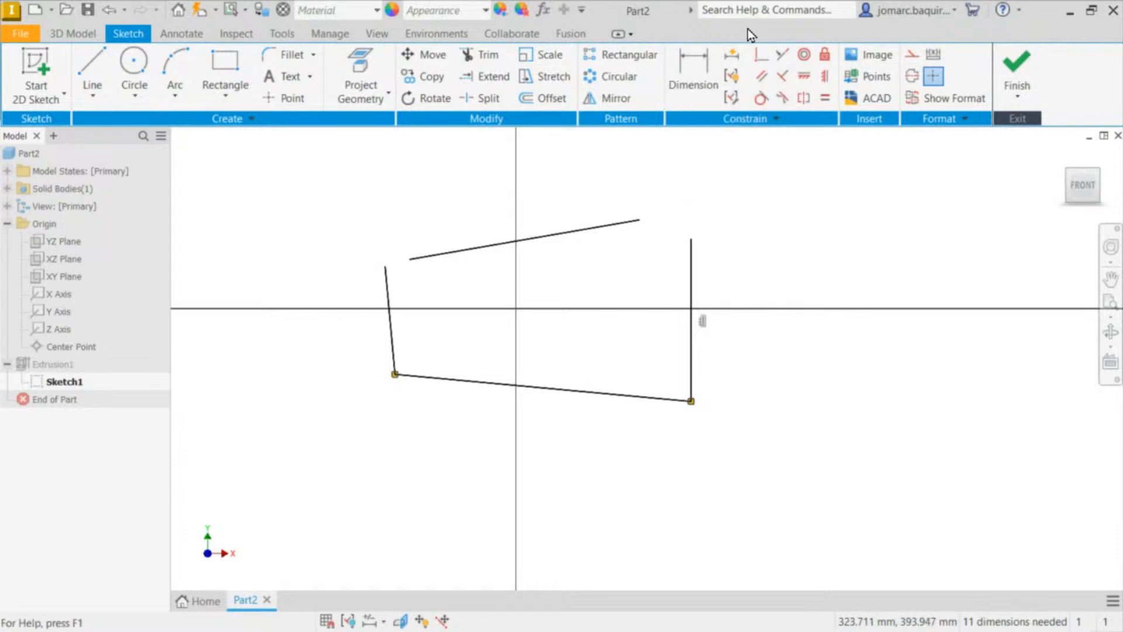
click(706, 323)
key(Delete)
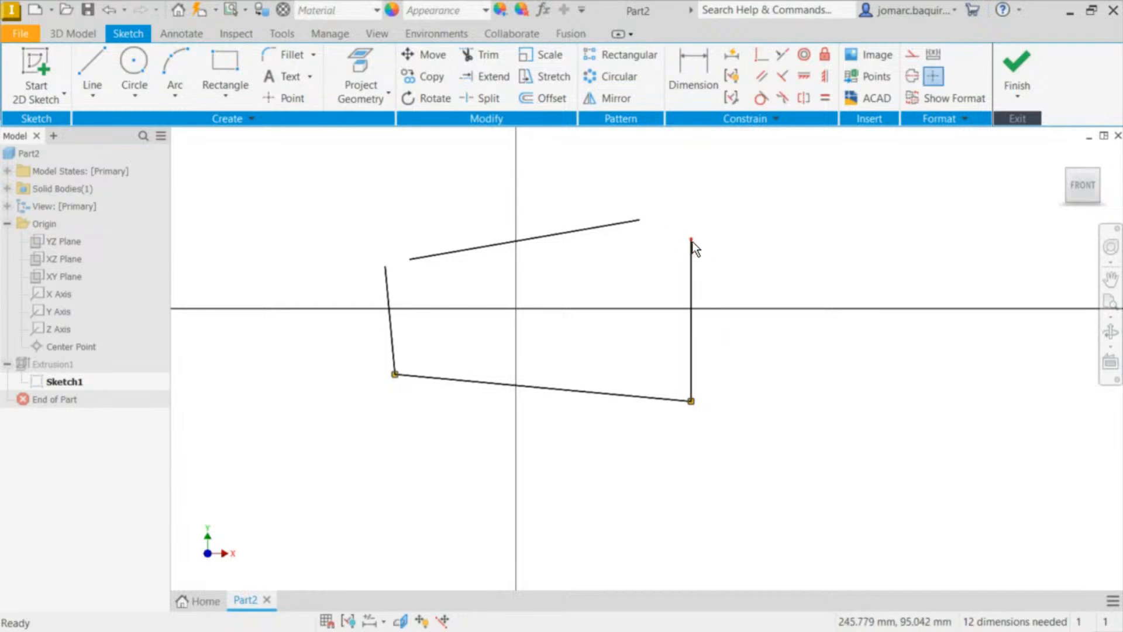
mouse_move(694, 237)
mouse_down()
mouse_move(783, 251)
mouse_move(652, 244)
mouse_move(805, 265)
mouse_move(707, 231)
mouse_move(676, 235)
mouse_up()
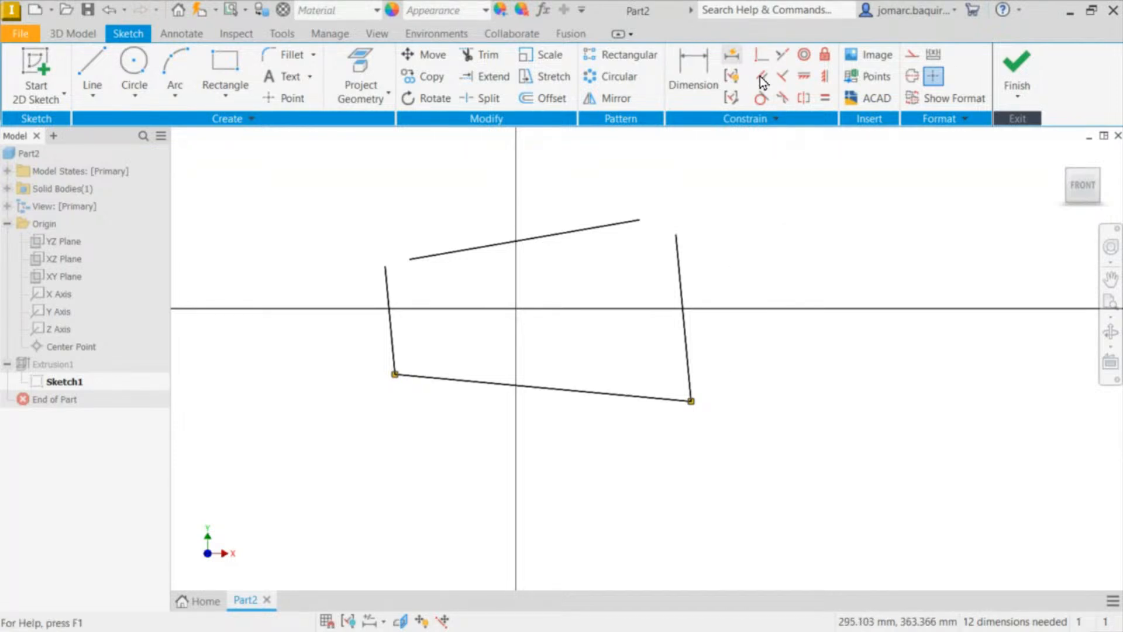
Step: Join the sloped top line's left endpoint to the left-hand line's upper endpoint with a coincident constraint, and raise the joined corner
click(409, 259)
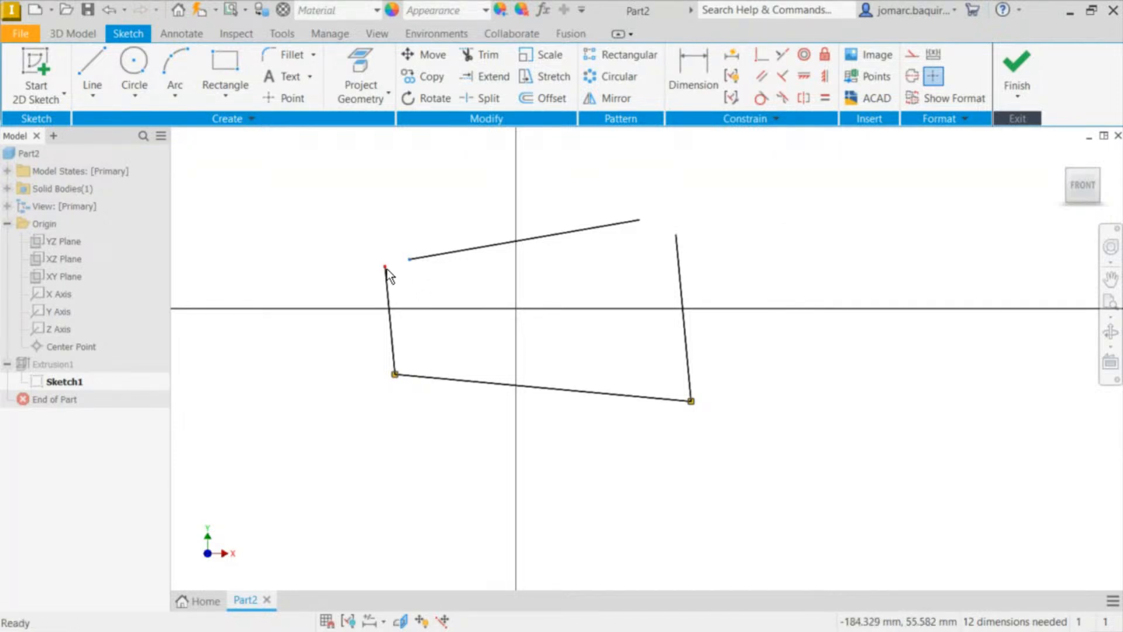
key(Escape)
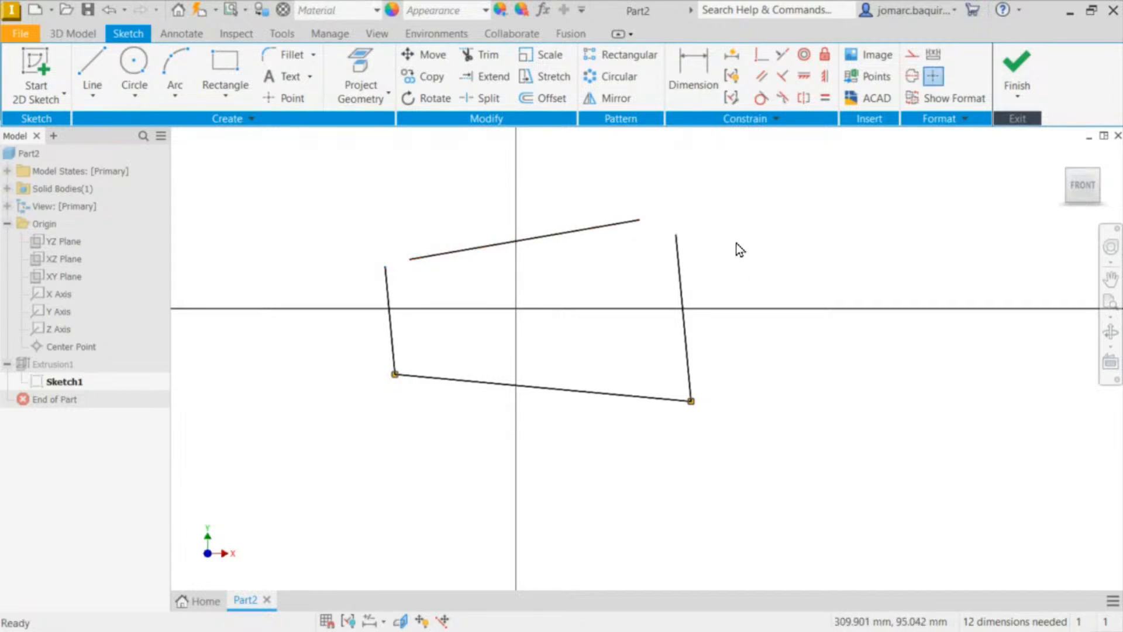
click(762, 56)
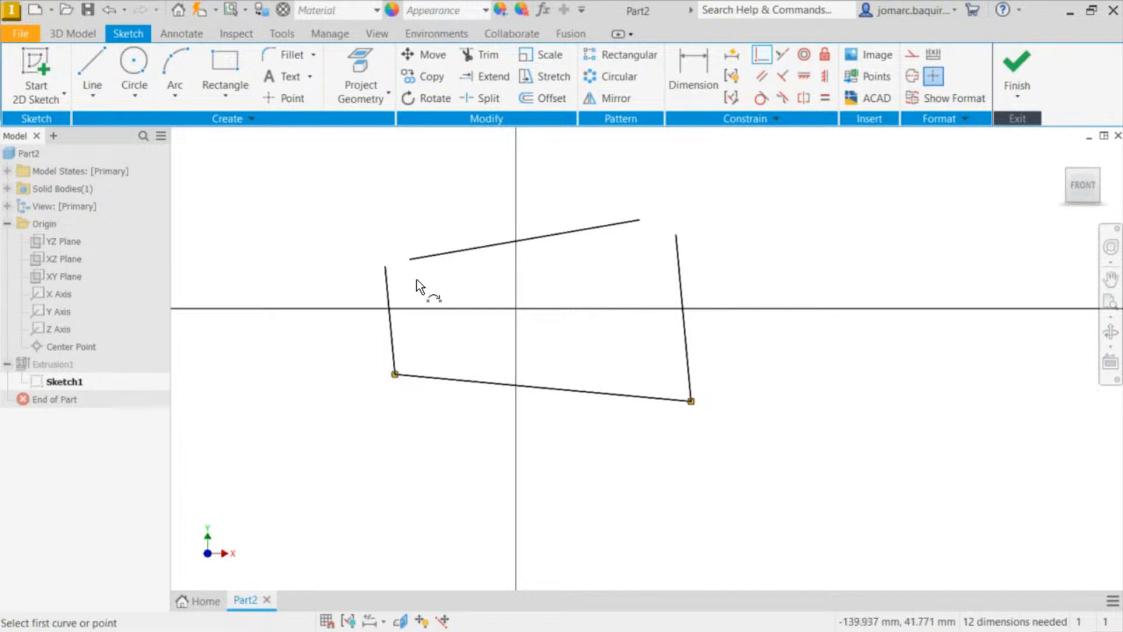
click(410, 259)
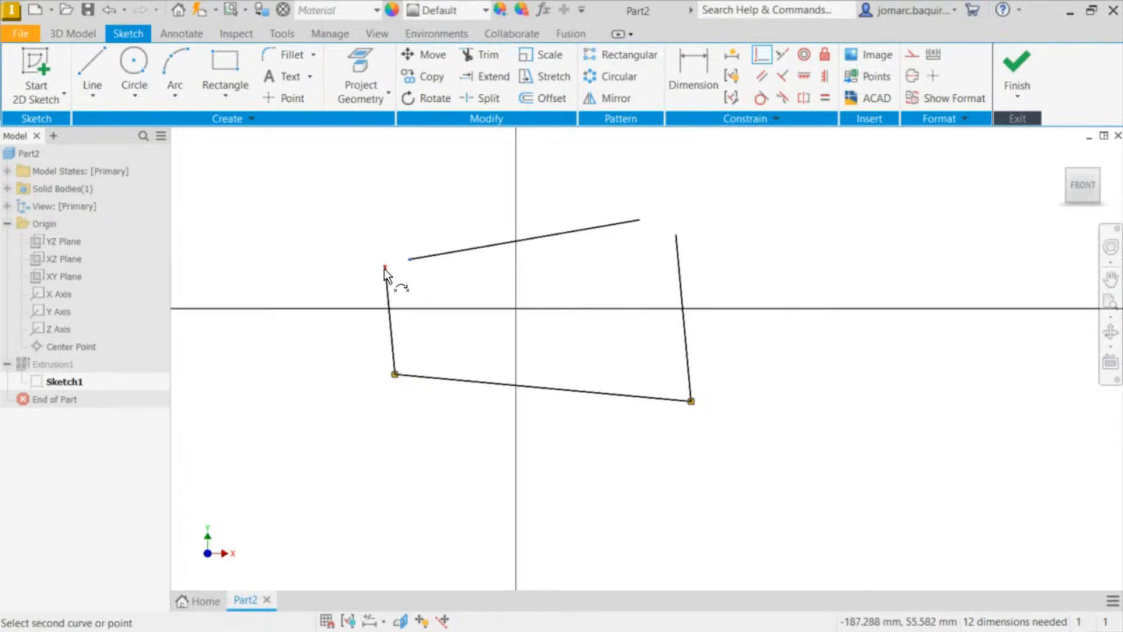
click(386, 267)
key(Escape)
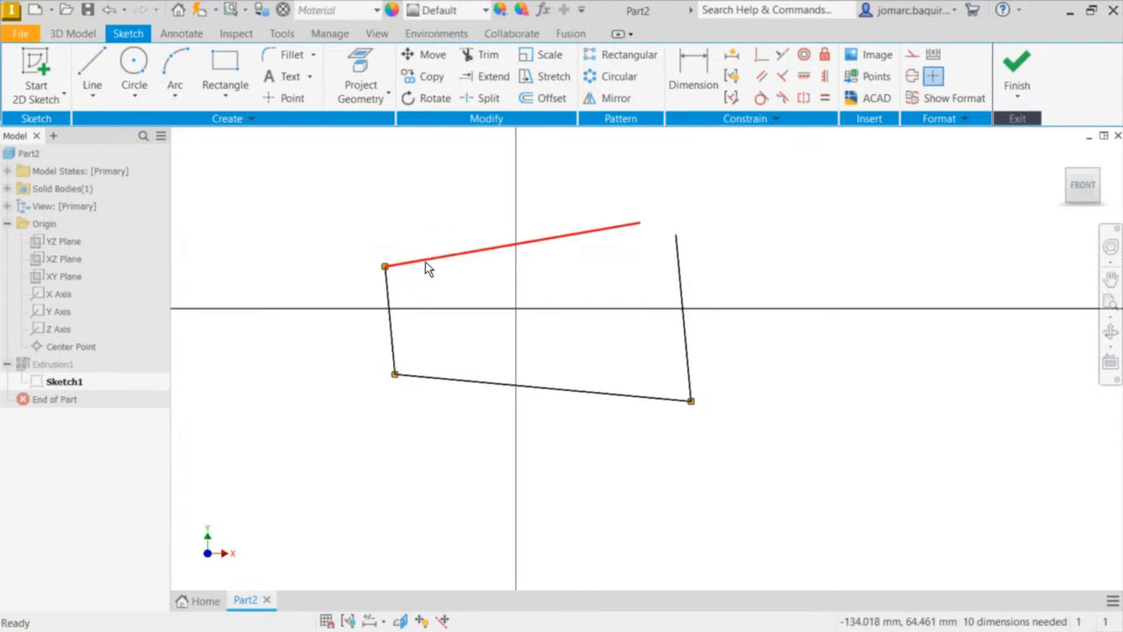
mouse_move(426, 261)
mouse_down()
mouse_move(483, 189)
mouse_move(380, 239)
mouse_move(290, 146)
mouse_move(318, 232)
mouse_move(360, 232)
mouse_move(414, 210)
mouse_move(370, 248)
mouse_move(381, 188)
mouse_move(390, 237)
mouse_up()
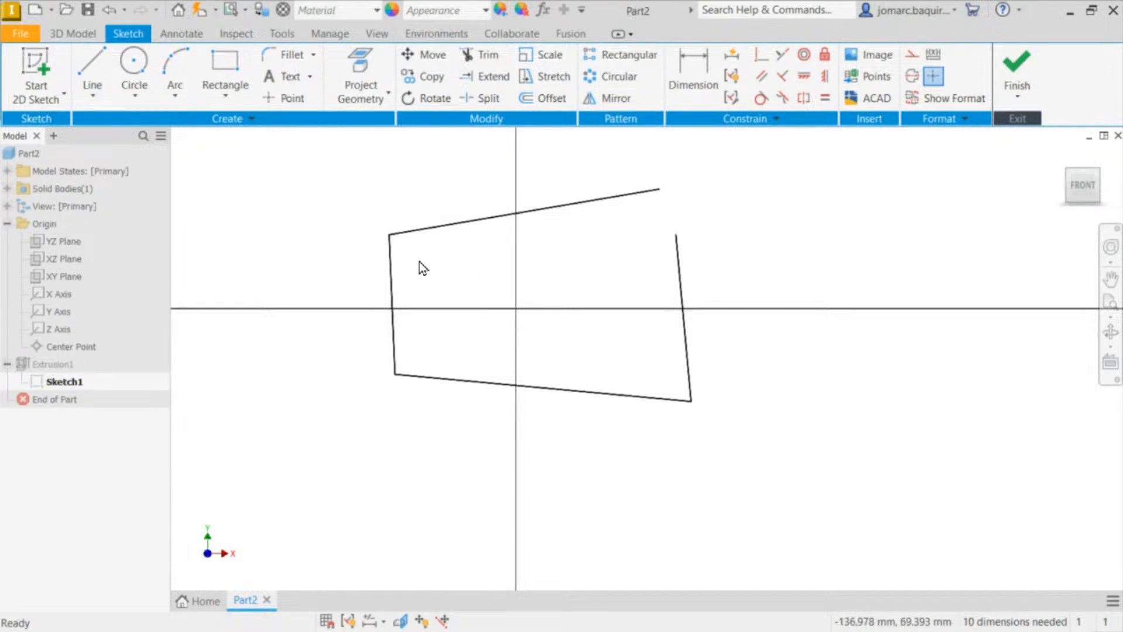
Step: Switch the display of all sketch constraints on and off repeatedly to examine the coincident points, ending with them hidden
key(F8)
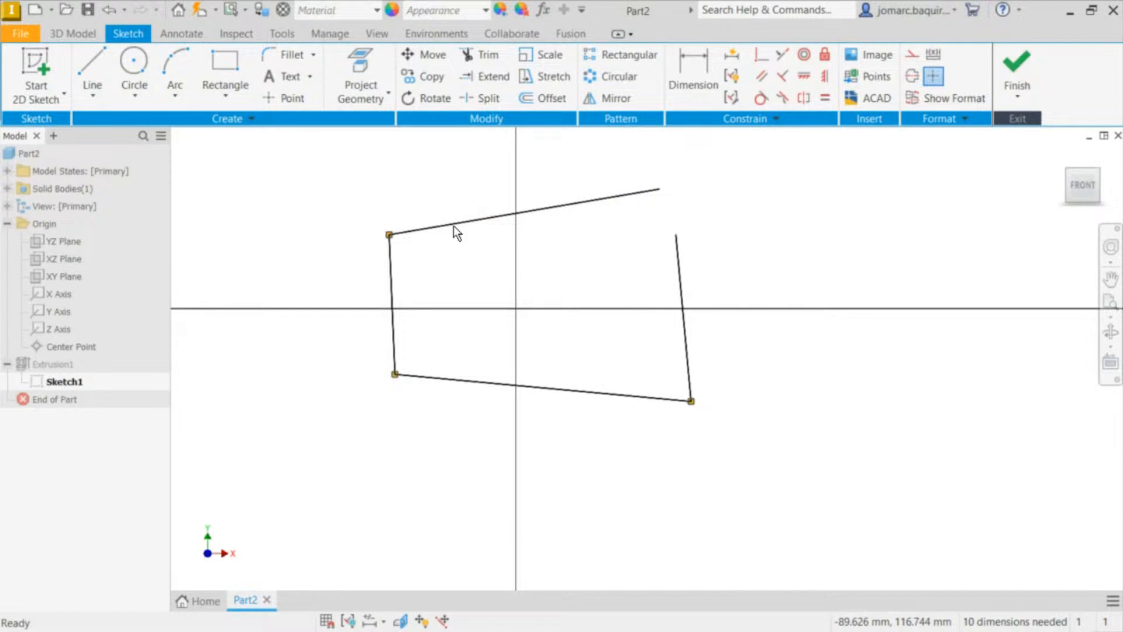
key(F9)
key(F8)
key(F9)
key(F8)
key(F9)
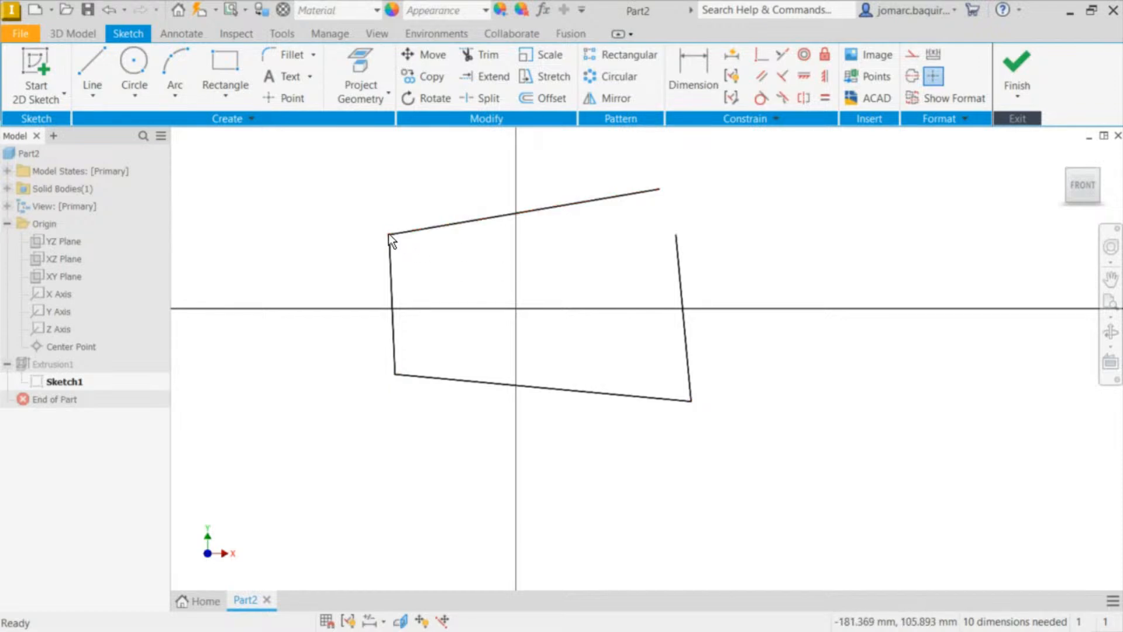
Step: Lower the upper-left corner until the left-hand line stands upright, and move the top line's free right endpoint inward
drag(389, 234, 395, 260)
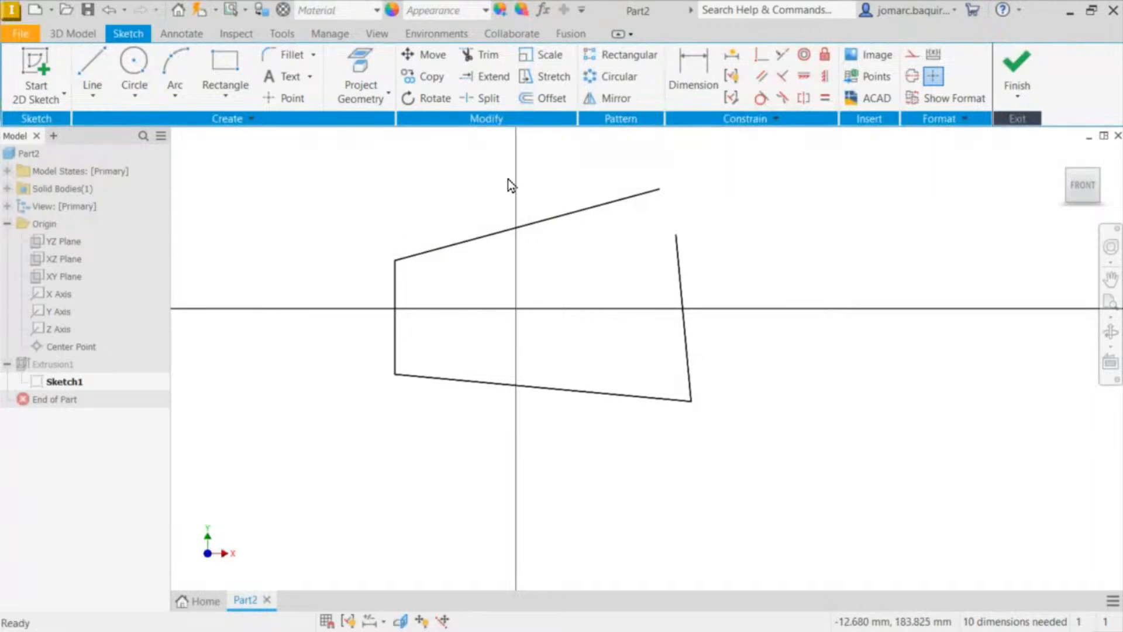
key(F8)
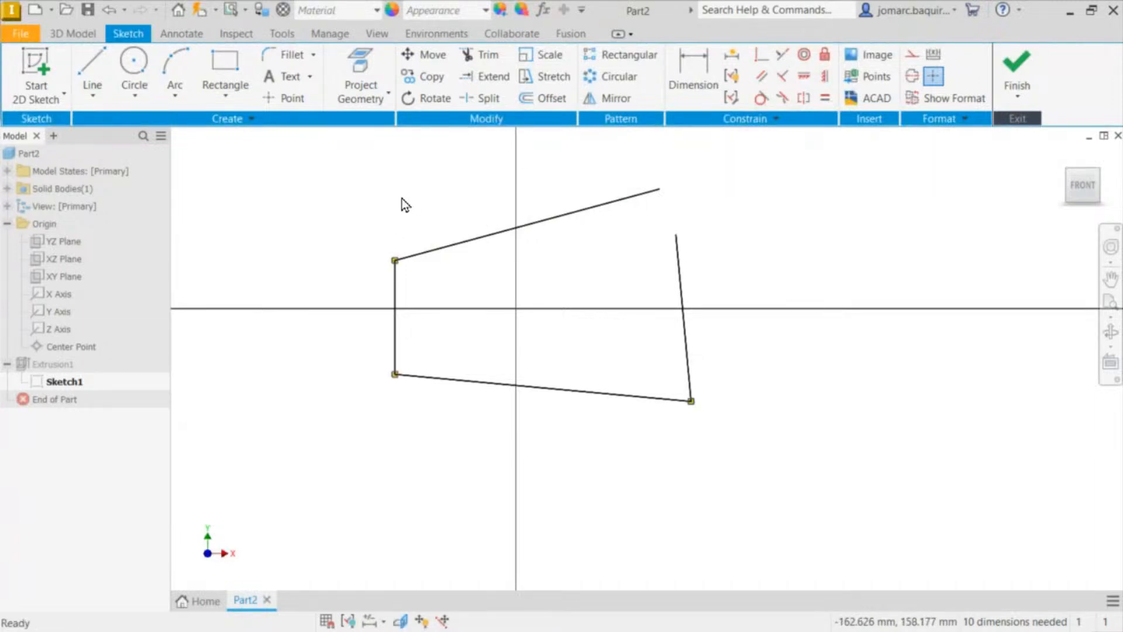
key(F9)
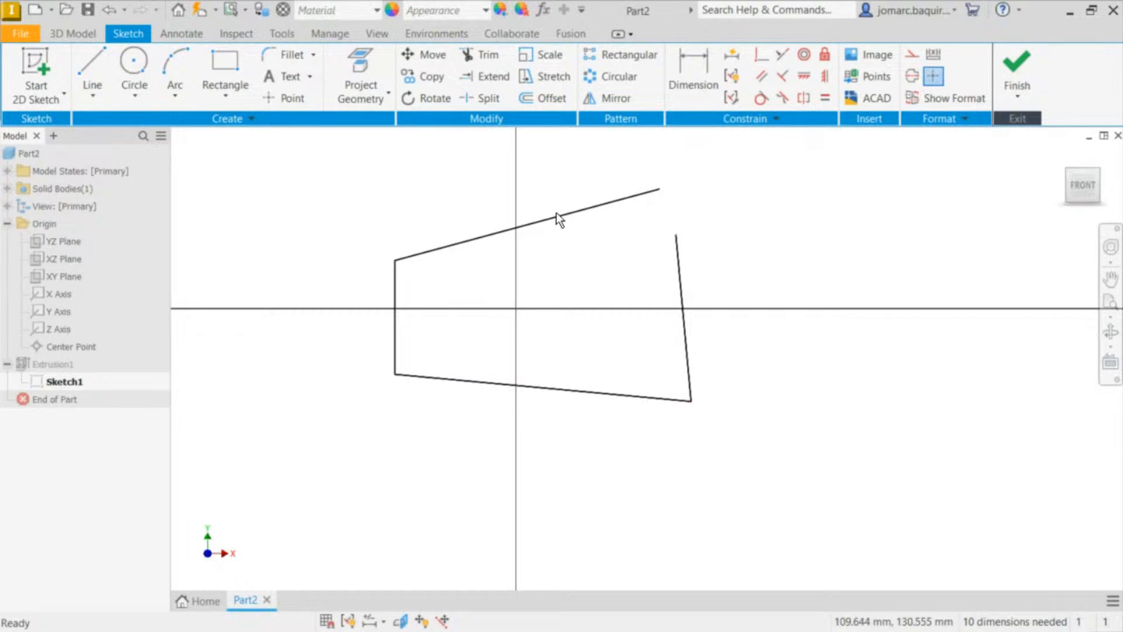
mouse_move(656, 188)
mouse_down()
mouse_move(650, 197)
mouse_move(622, 190)
mouse_up()
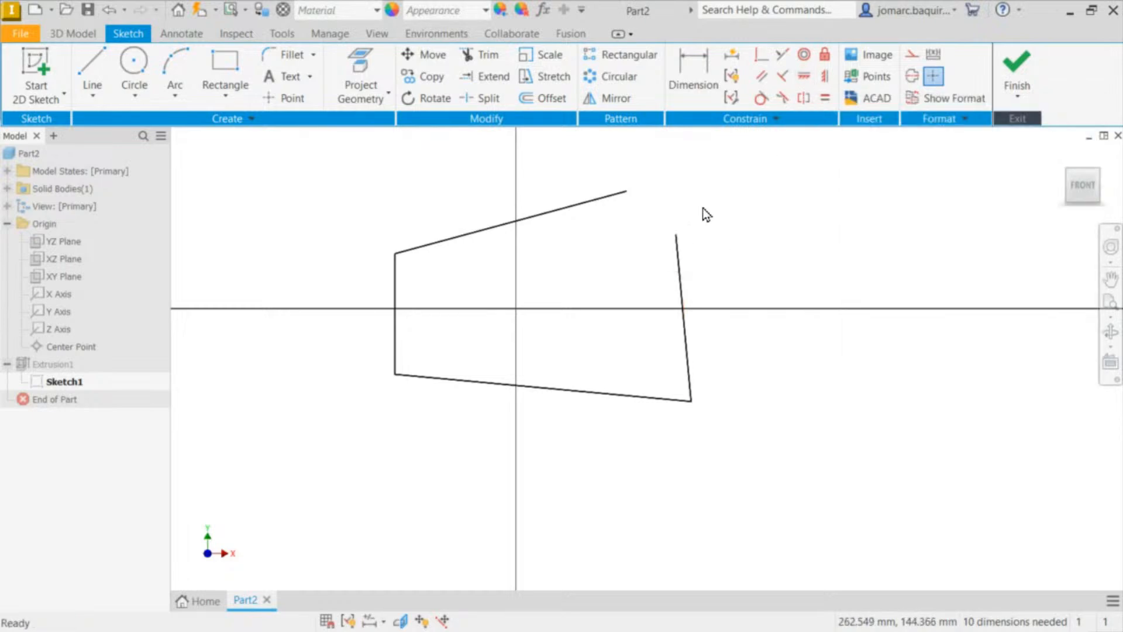
Step: Apply horizontal constraints to the sloped top line and the sloped bottom line of the outline
click(805, 77)
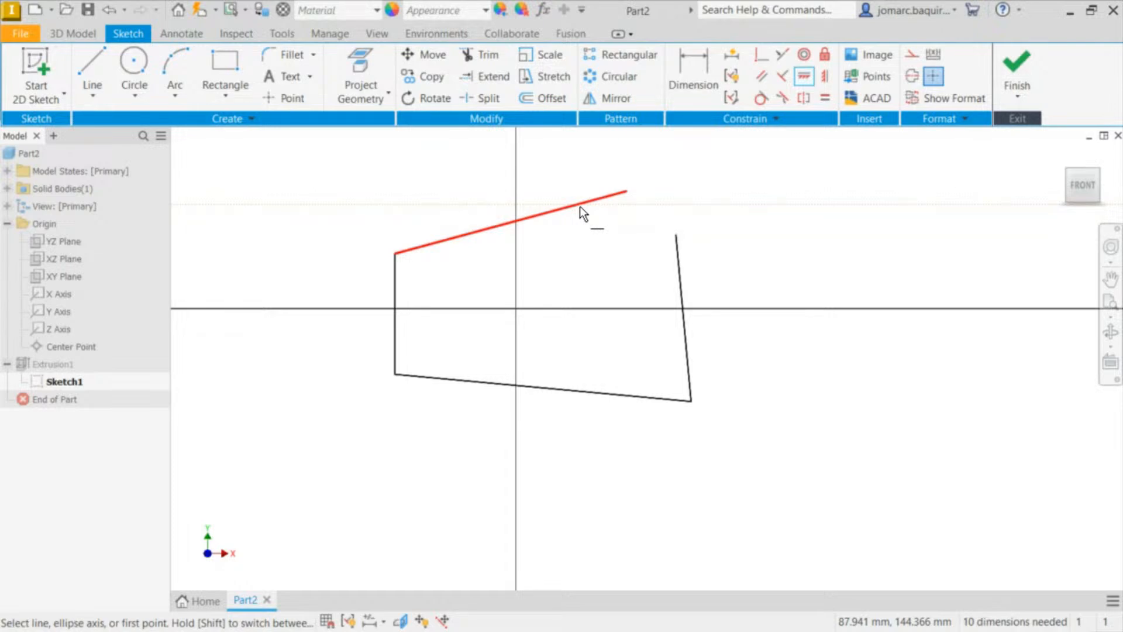
click(581, 206)
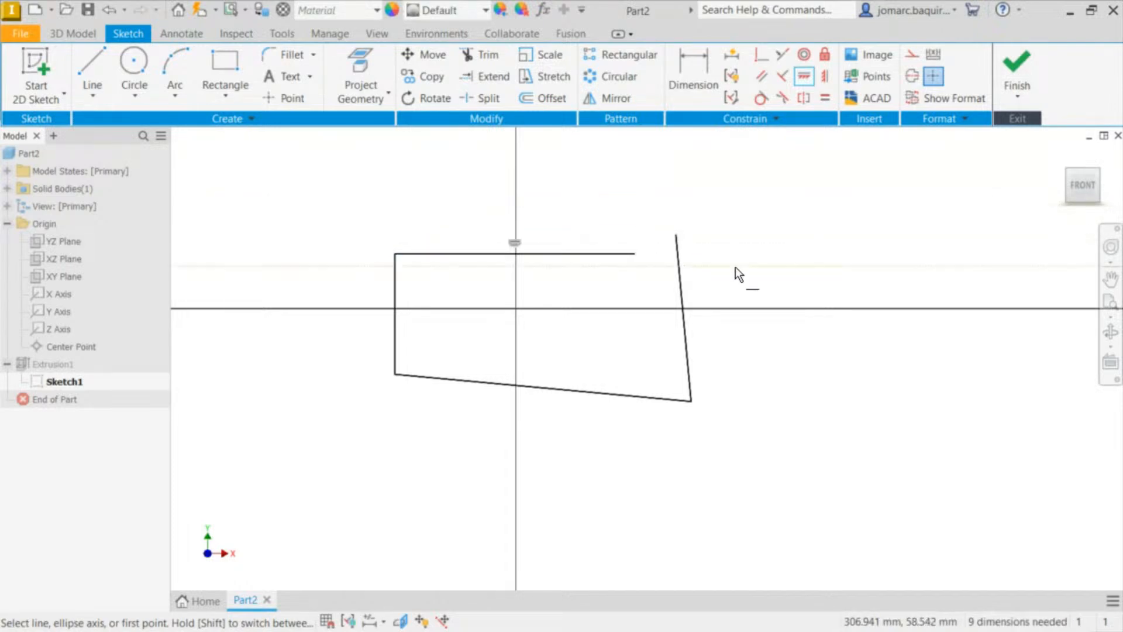
click(581, 398)
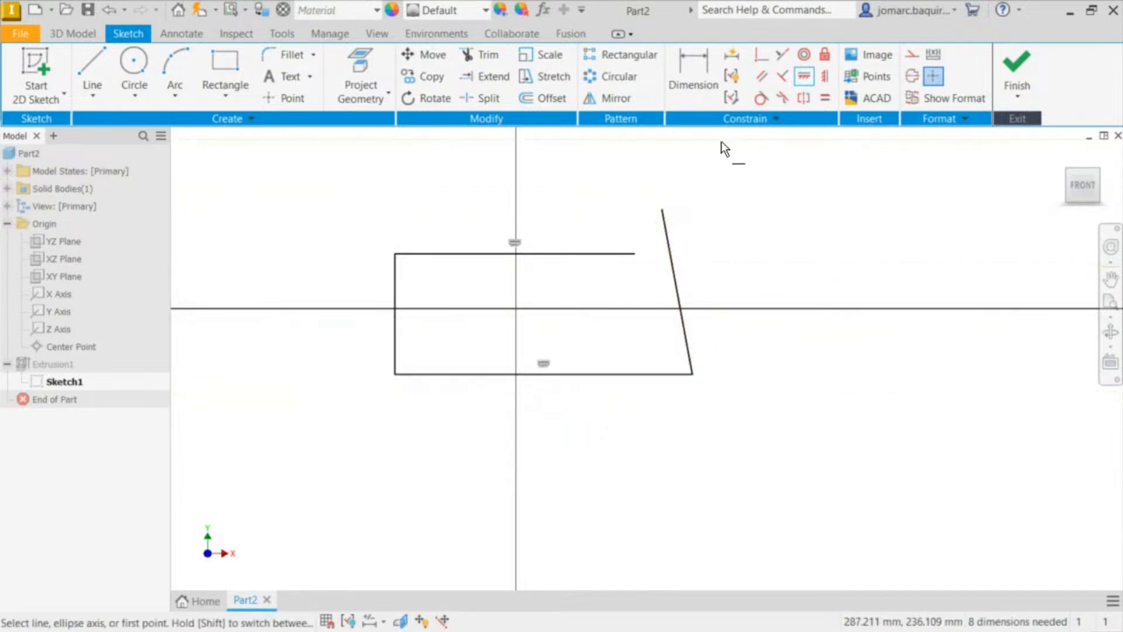
key(Escape)
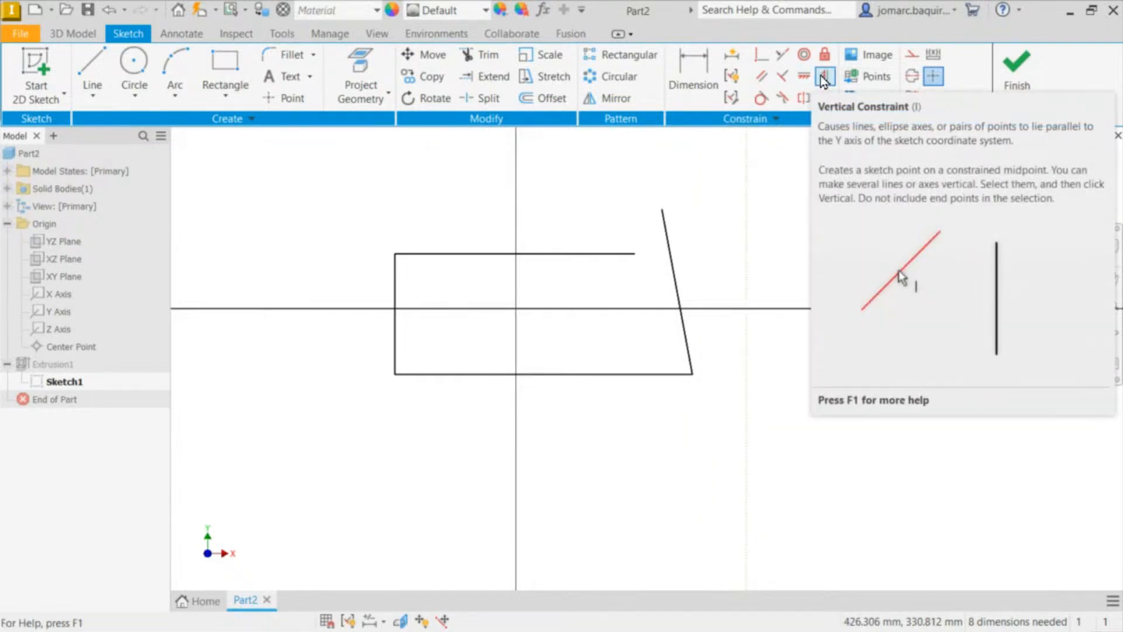
Step: Apply a vertical constraint to the tilted right-hand line of the outline
click(824, 77)
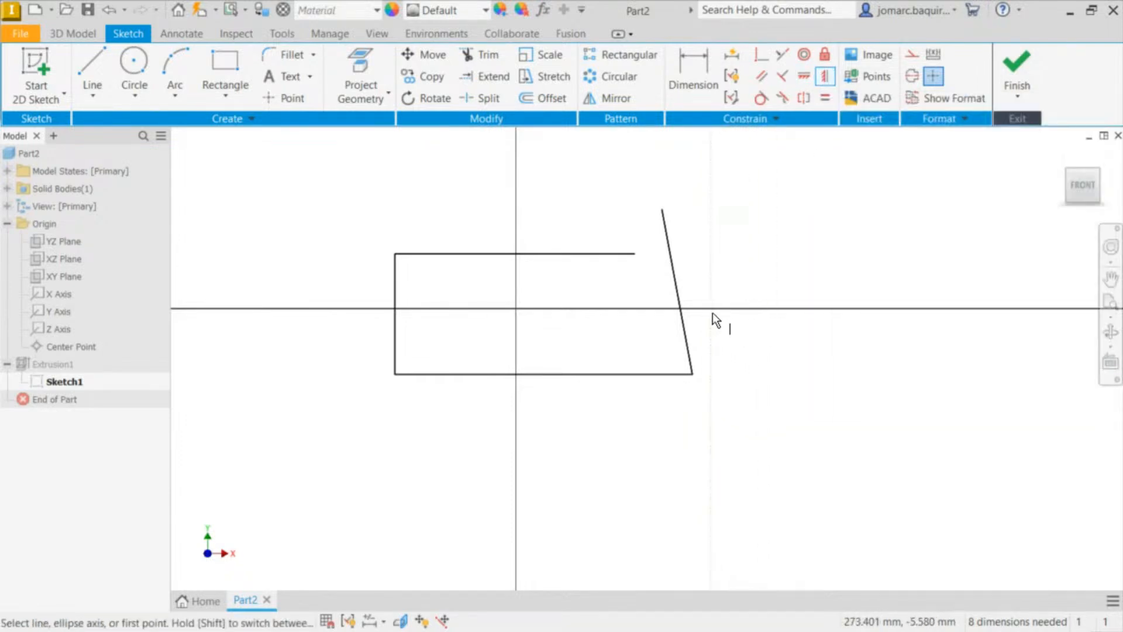
click(678, 273)
key(Escape)
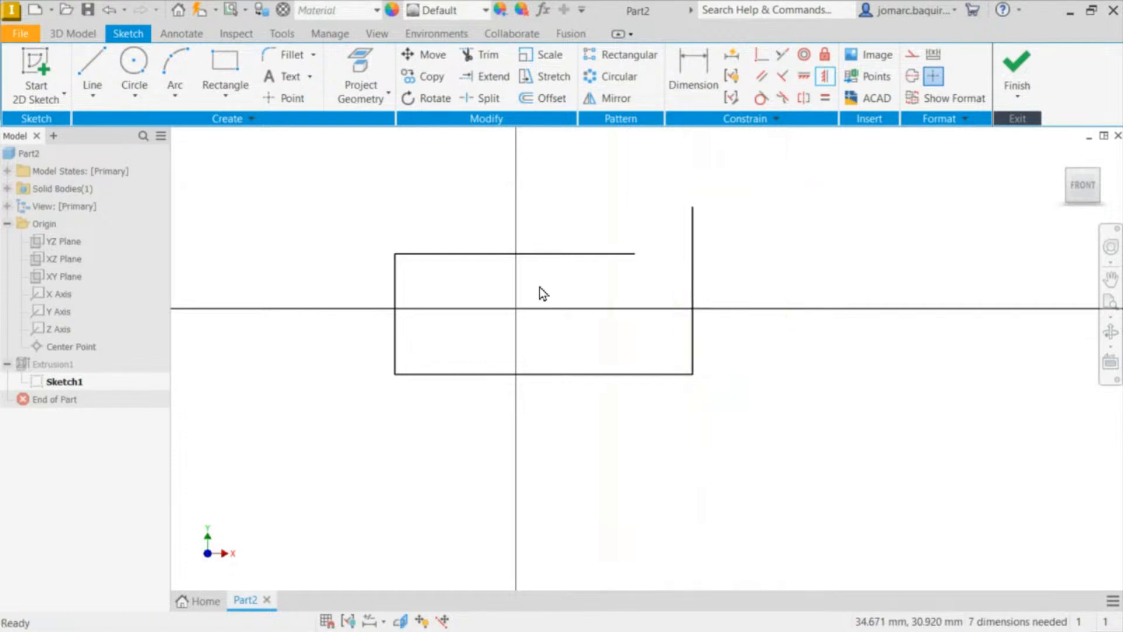
Step: Move the top line near the right-hand line's upper end and close the rectangle by making their free endpoints coincident
drag(638, 254, 630, 174)
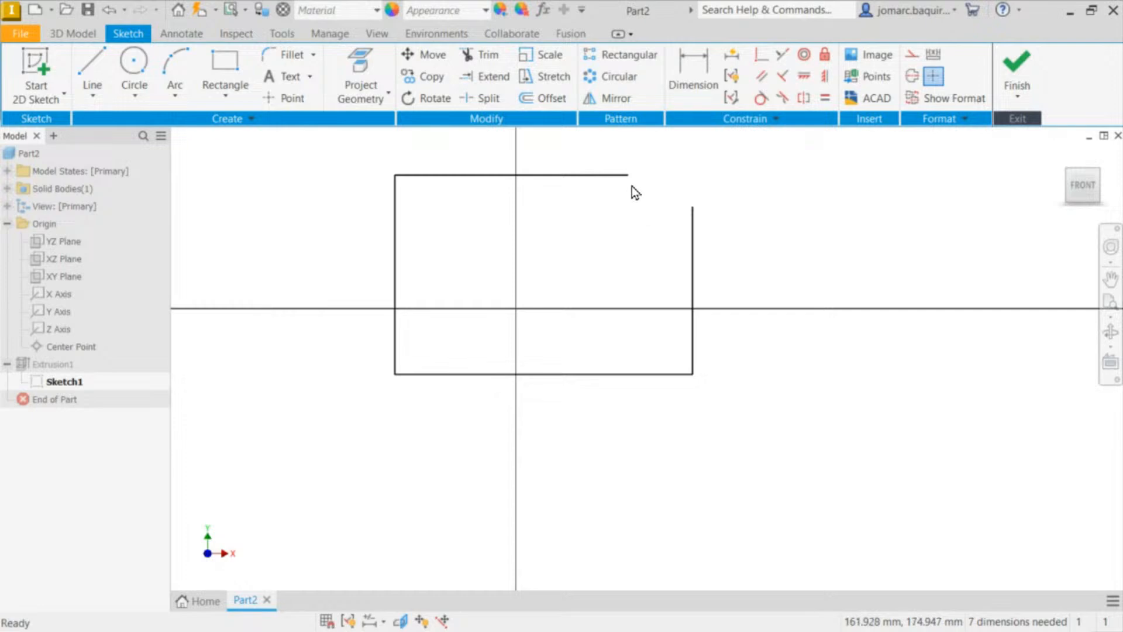
drag(629, 175, 653, 209)
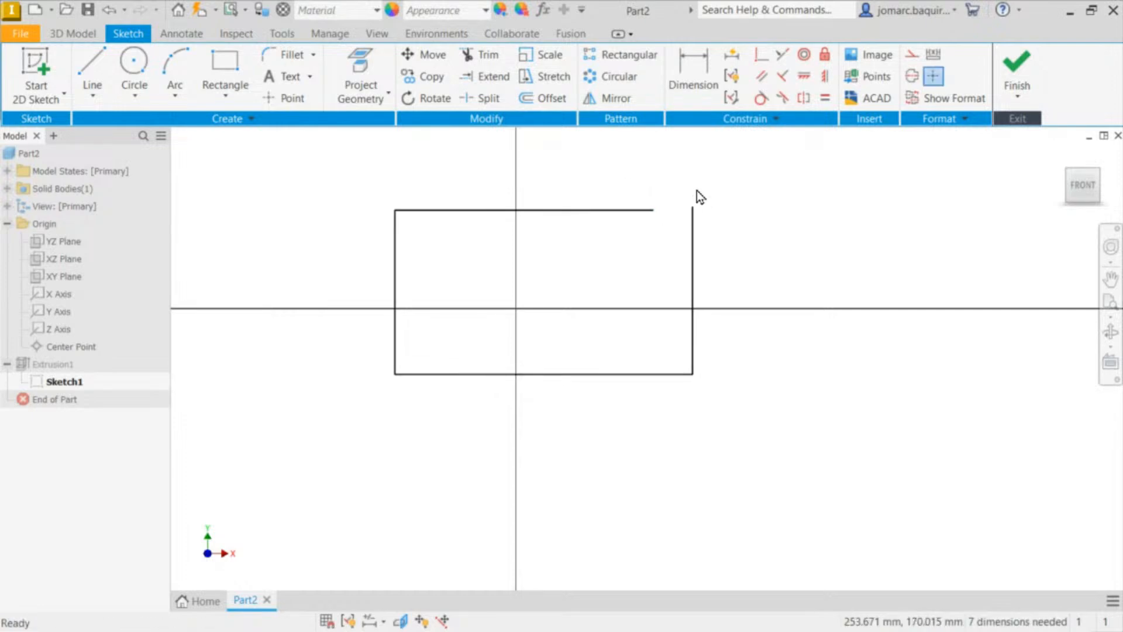
click(761, 59)
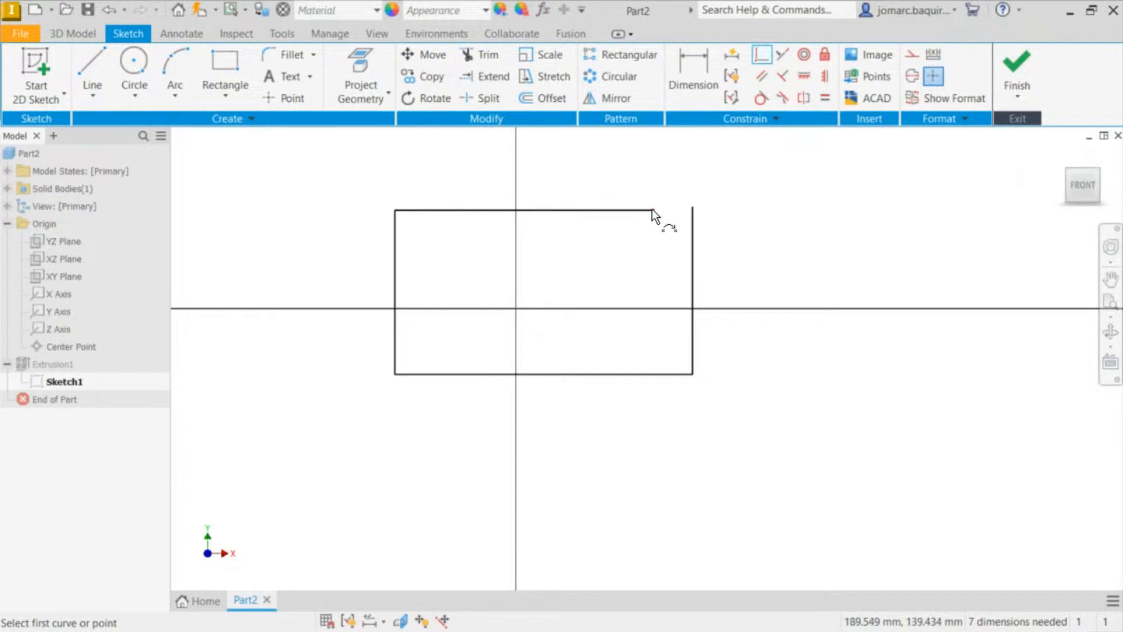
click(652, 209)
click(691, 210)
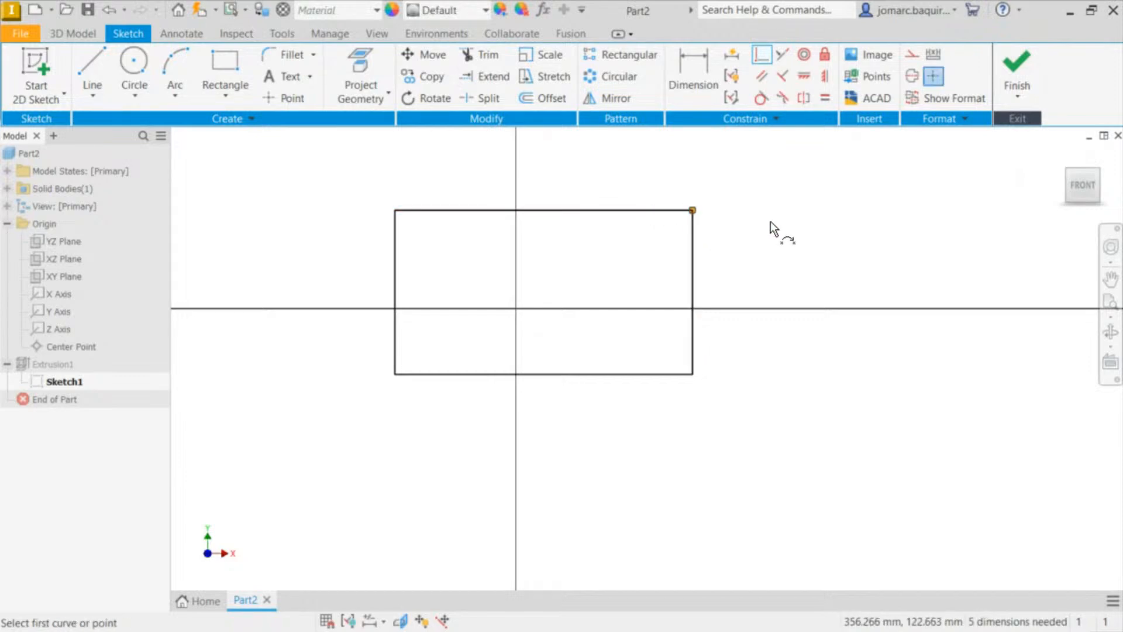
scroll(767, 230, down, 2)
mouse_move(768, 229)
middle_down()
mouse_move(732, 275)
mouse_move(711, 230)
mouse_move(811, 219)
middle_up()
key(Escape)
Step: Draw two separate slanted lines beside the rectangle, running down to the left at slightly different angles
scroll(732, 276, up, 5)
scroll(721, 272, down, 2)
scroll(711, 230, down, 2)
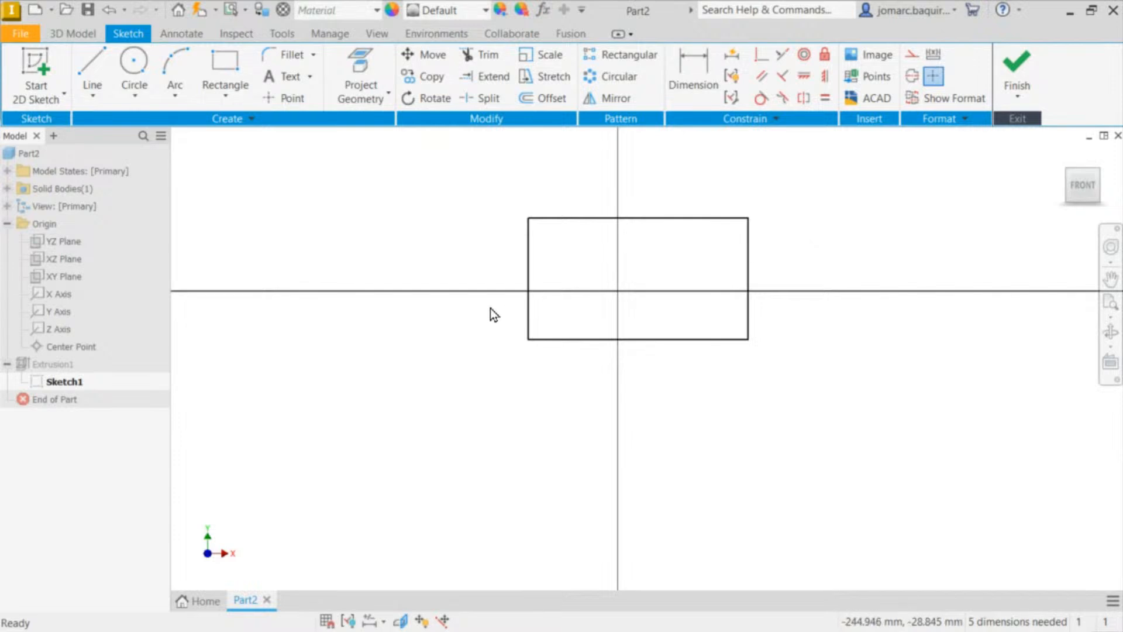
middle_drag(781, 276, 670, 279)
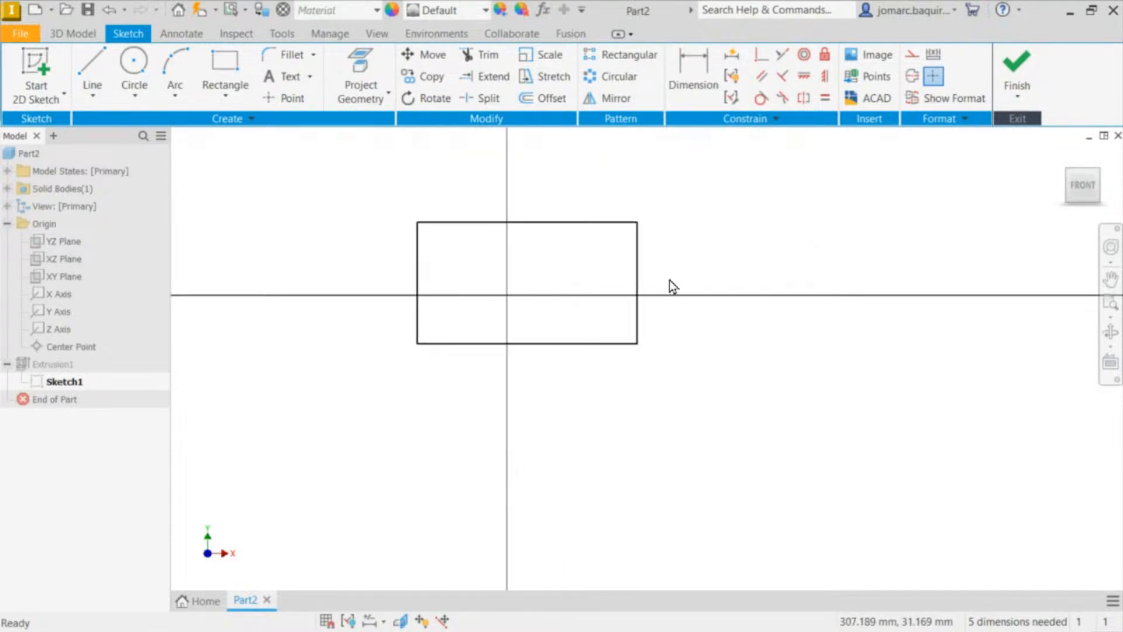
key(l)
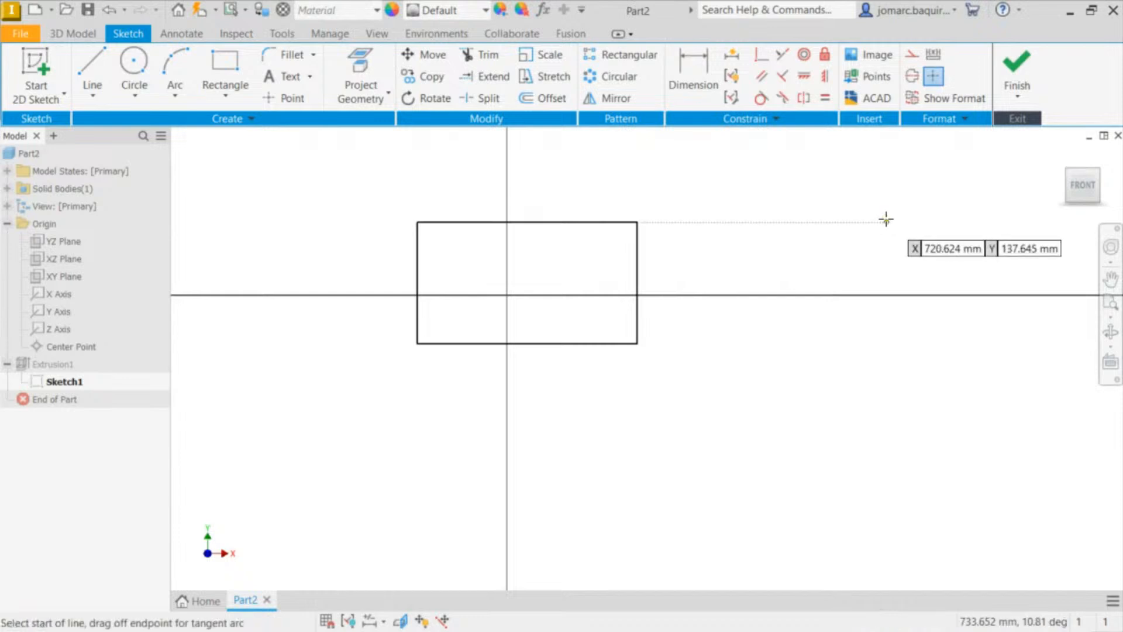
click(846, 187)
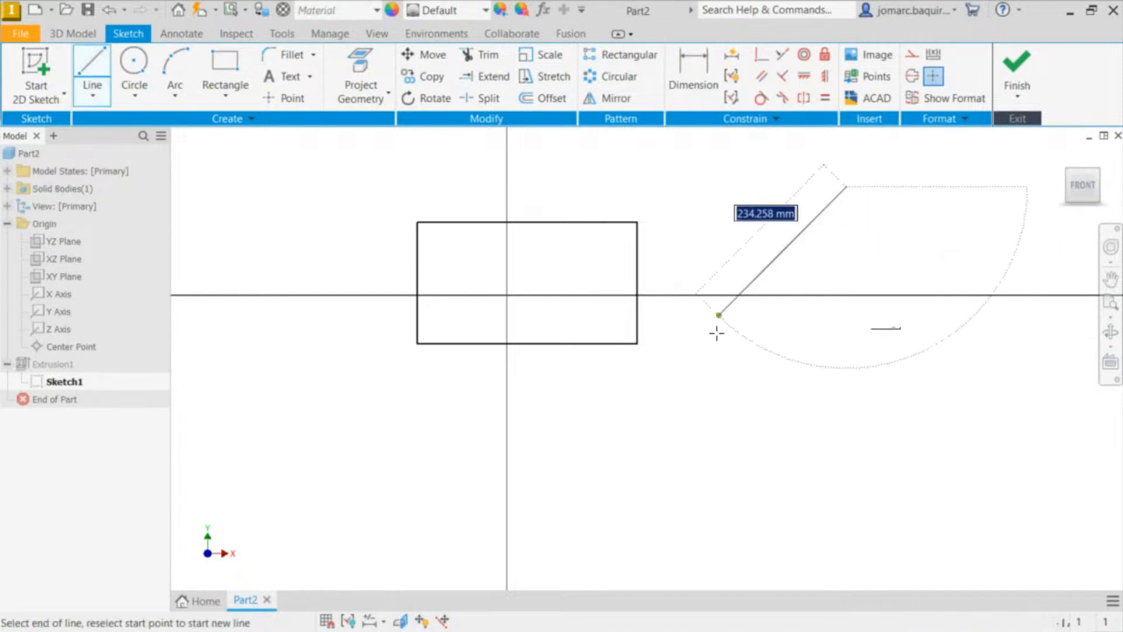
double_click(719, 375)
click(886, 205)
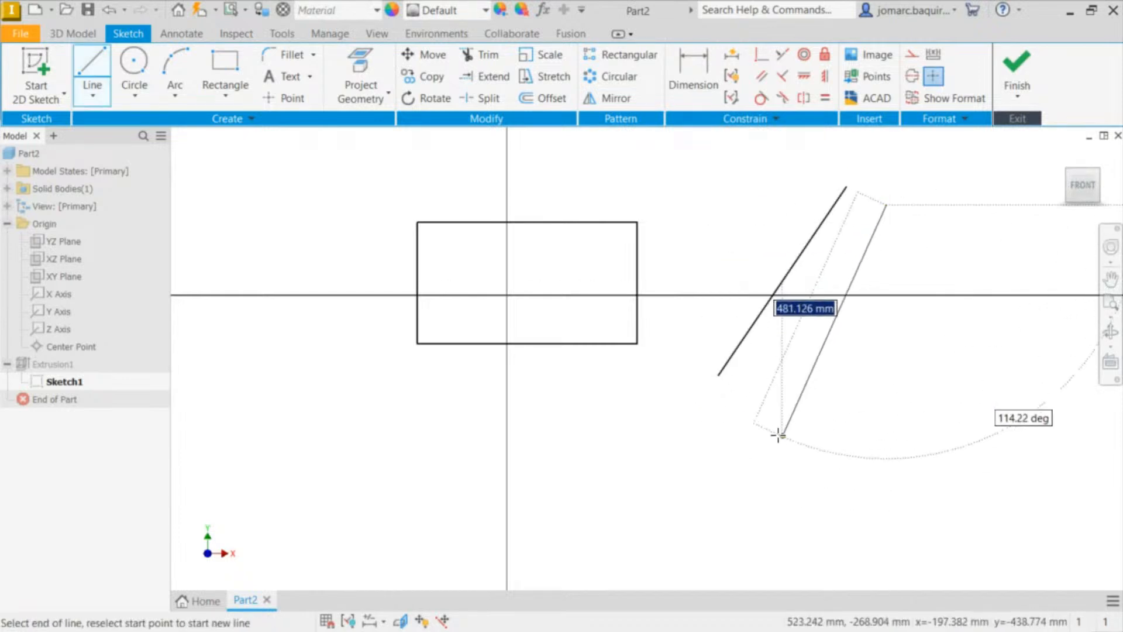
double_click(765, 432)
key(Escape)
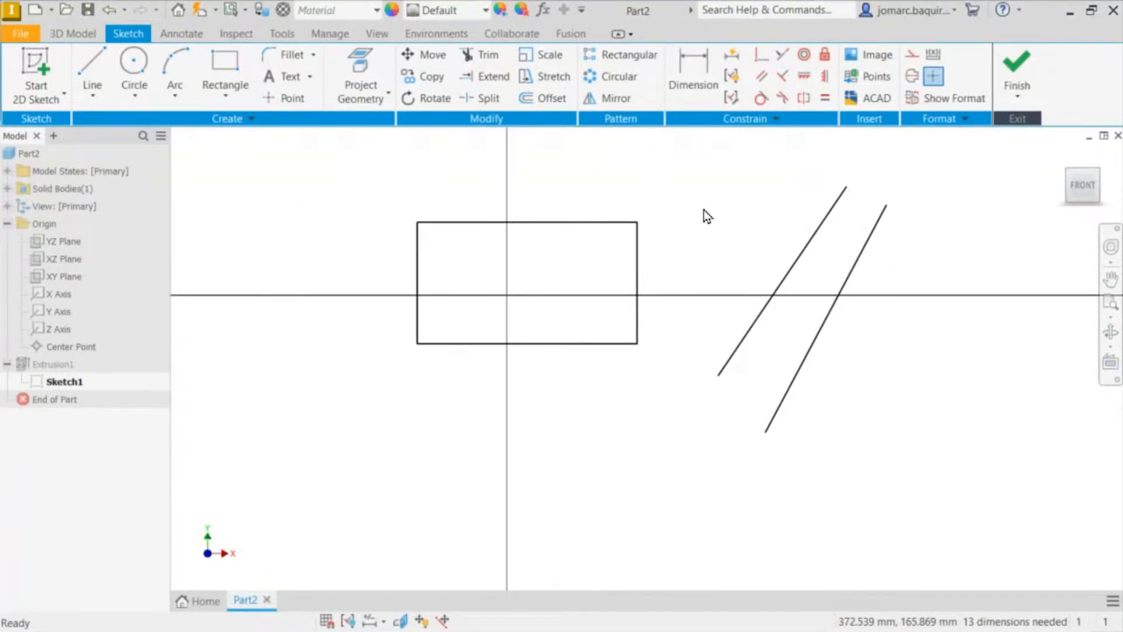
Step: Make the two slanted lines parallel with a parallel constraint, and move them closer together to test it
click(762, 76)
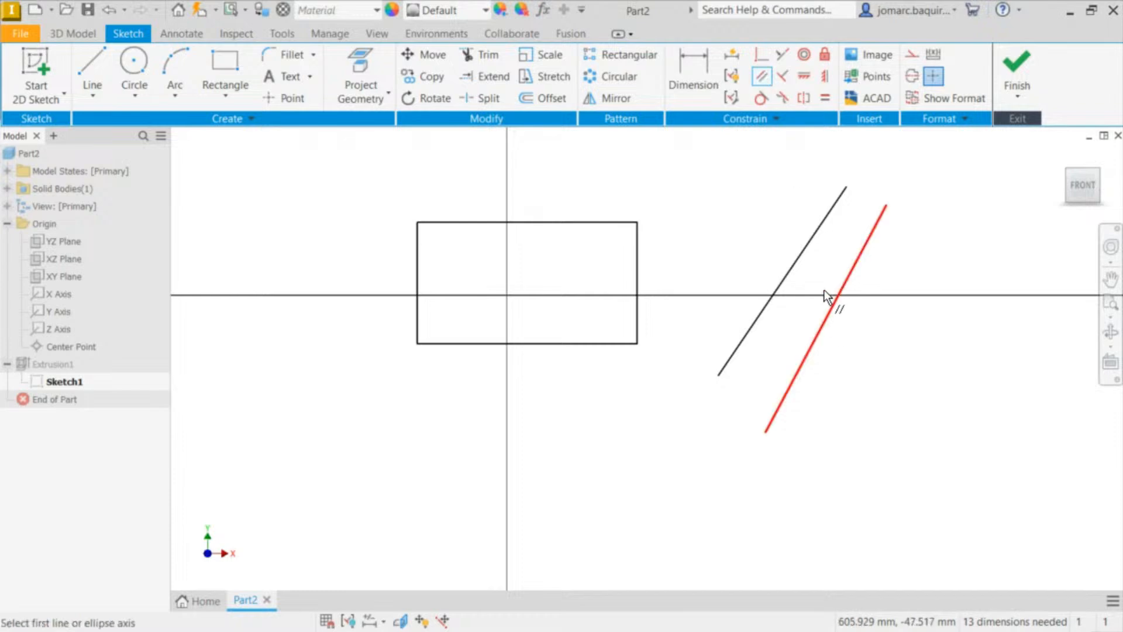
click(806, 248)
click(850, 275)
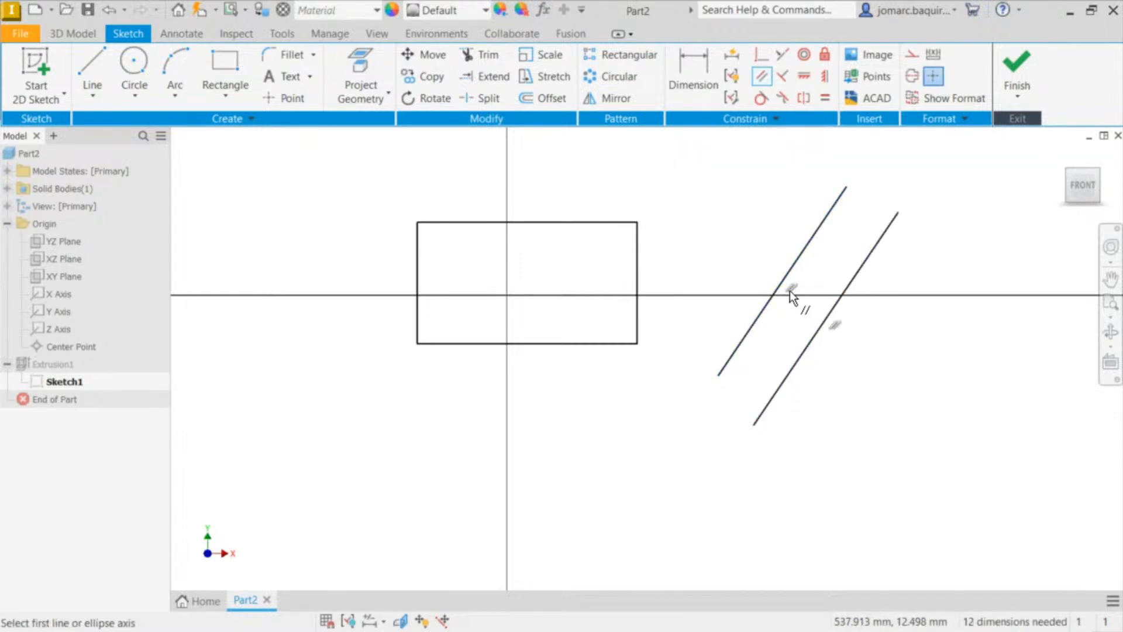
key(Escape)
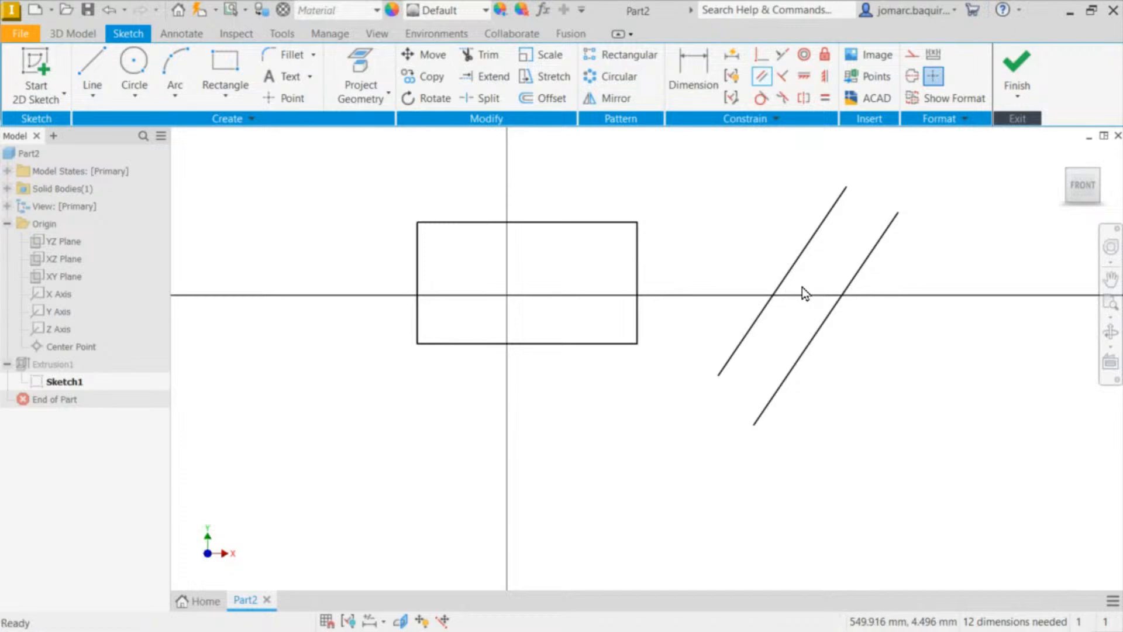
mouse_move(819, 258)
mouse_down()
mouse_move(807, 250)
mouse_move(870, 358)
mouse_move(876, 314)
mouse_move(853, 282)
mouse_move(792, 256)
mouse_move(827, 292)
mouse_up()
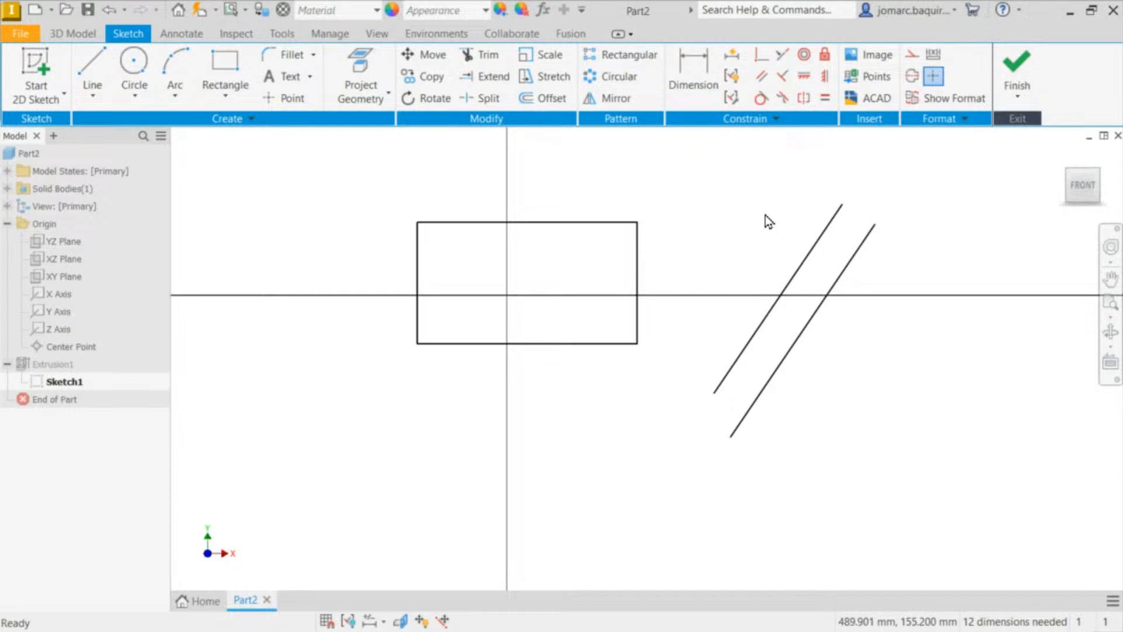
key(l)
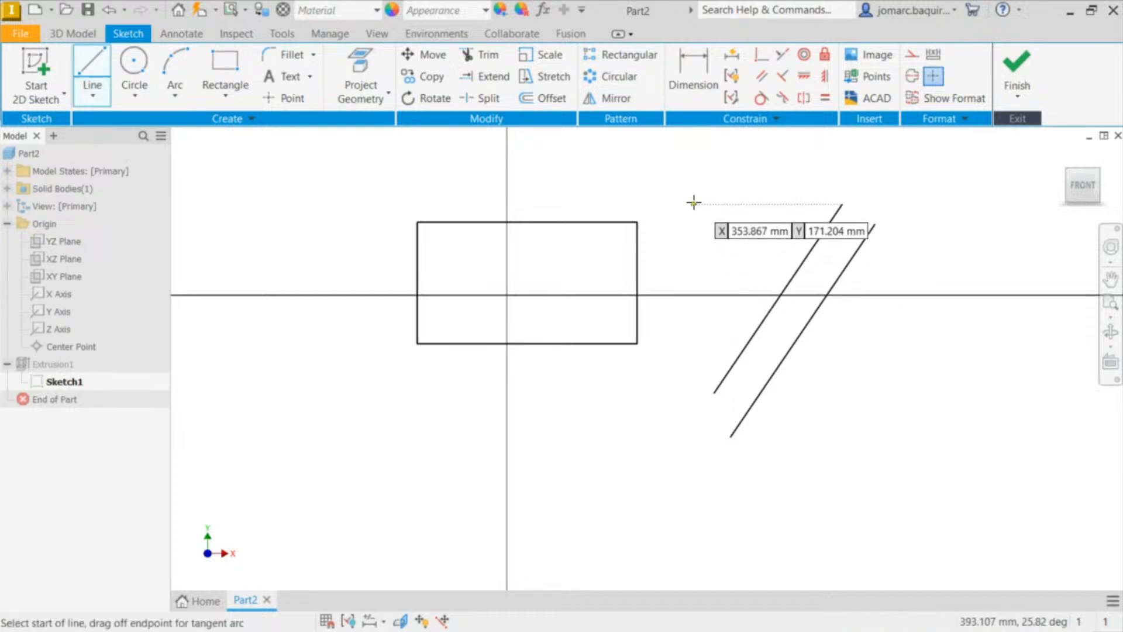
click(660, 150)
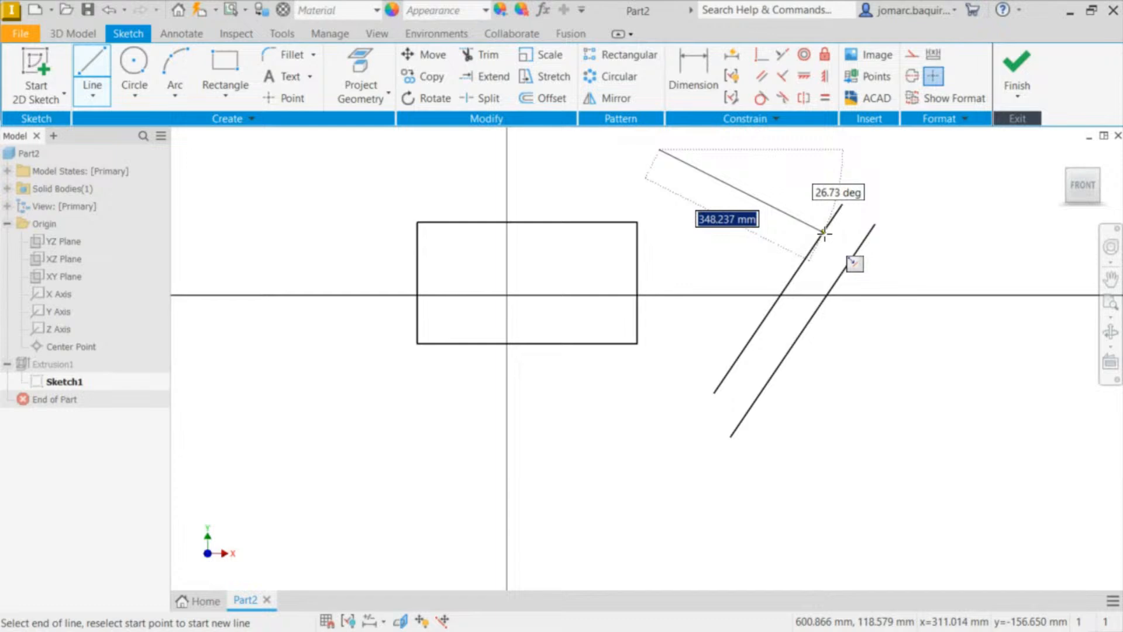
key(Escape)
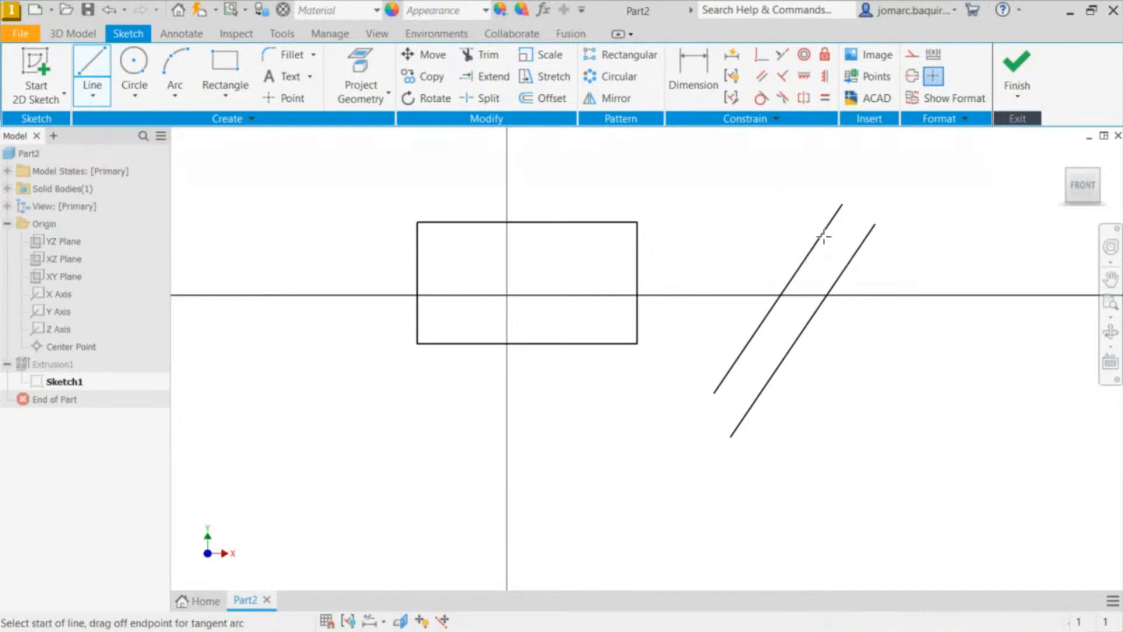
Step: Draw a line sloping down to the right that ends on the nearer slanted line, and make the two perpendicular with a perpendicular constraint
key(Escape)
mouse_move(822, 234)
mouse_down()
mouse_move(825, 225)
mouse_move(810, 250)
mouse_move(823, 254)
mouse_up()
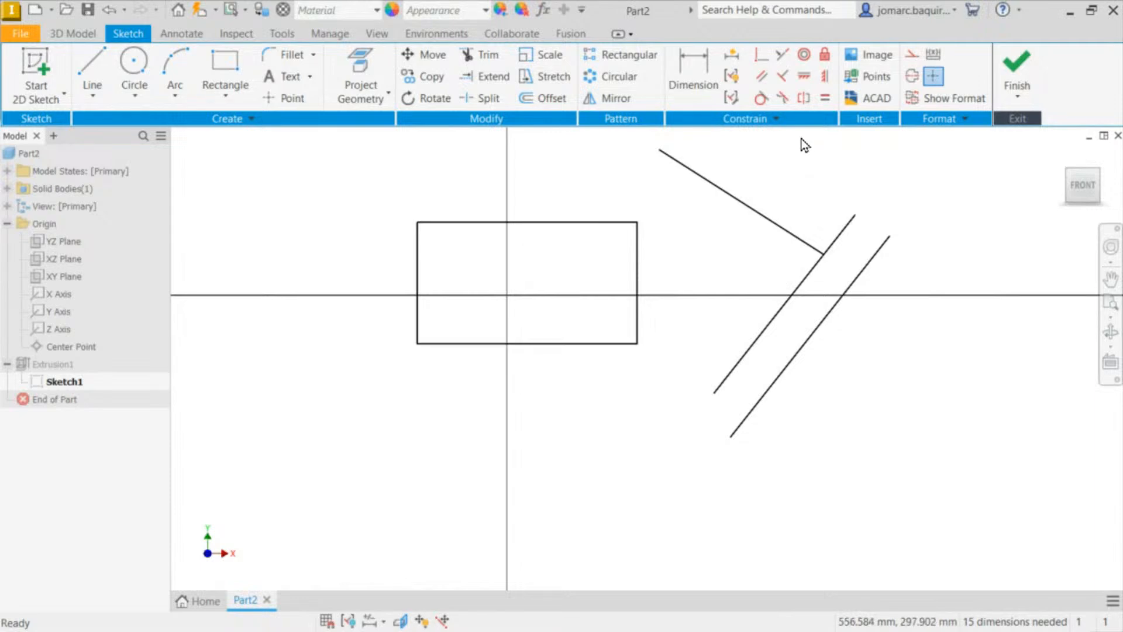
click(801, 240)
click(801, 286)
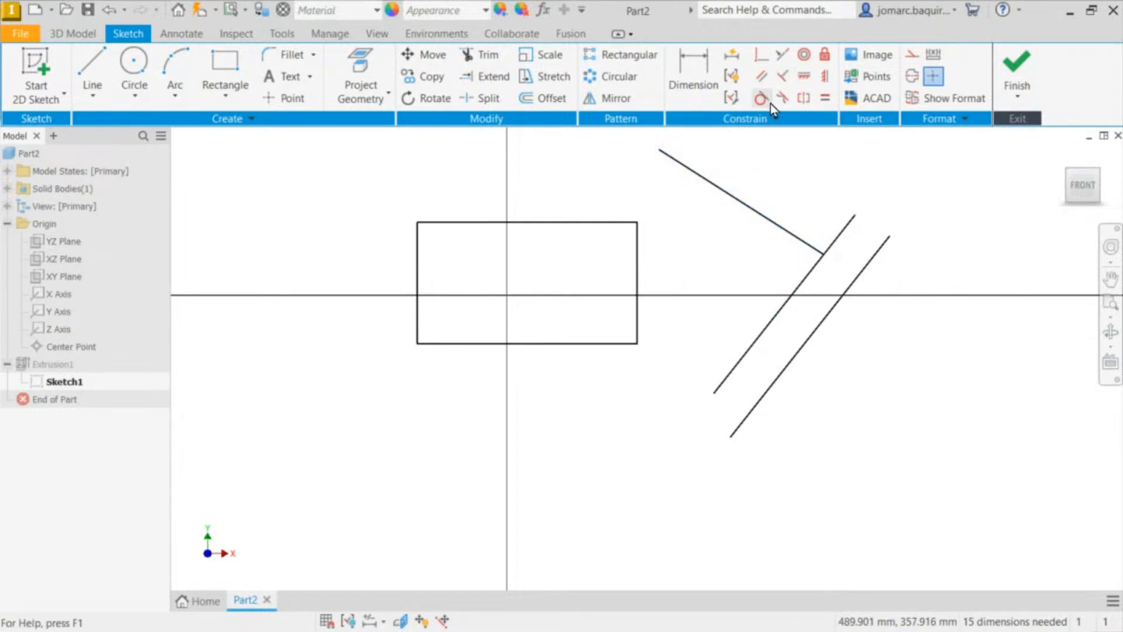
click(783, 75)
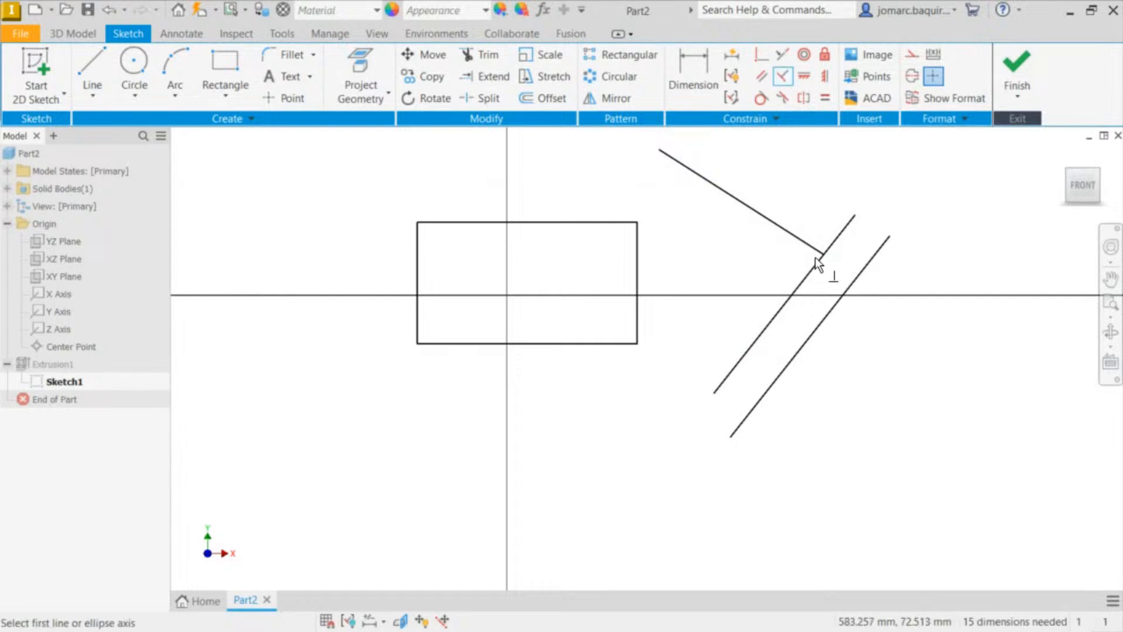
click(807, 244)
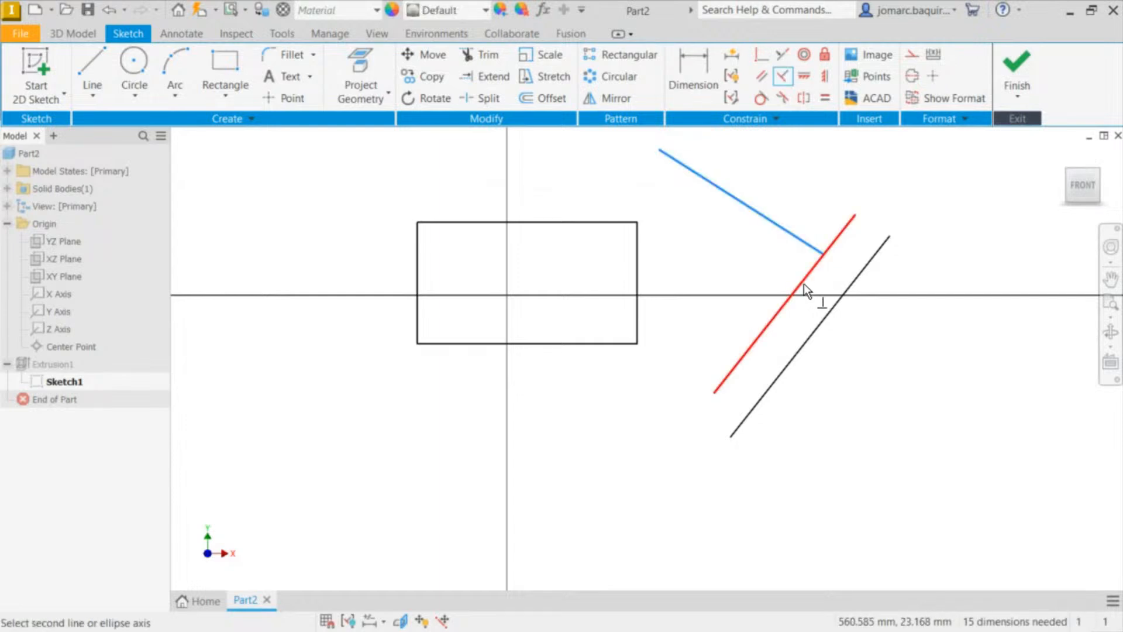
click(805, 276)
key(Escape)
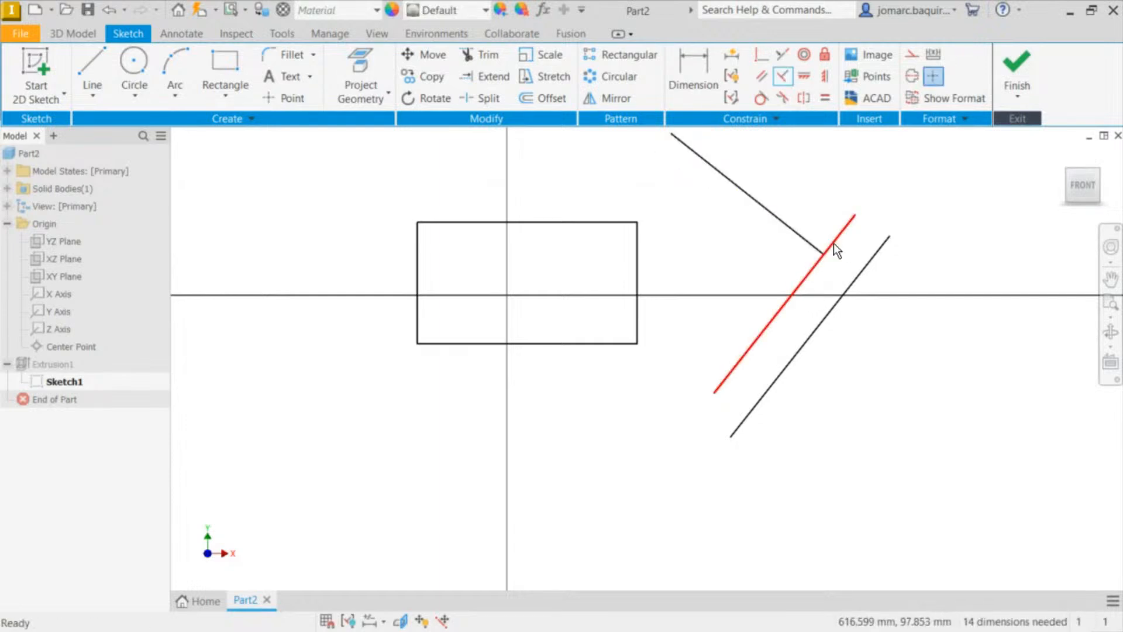
Step: Show all sketch constraints and examine the symbols on the rectangle, the parallel lines and the perpendicular line
key(F8)
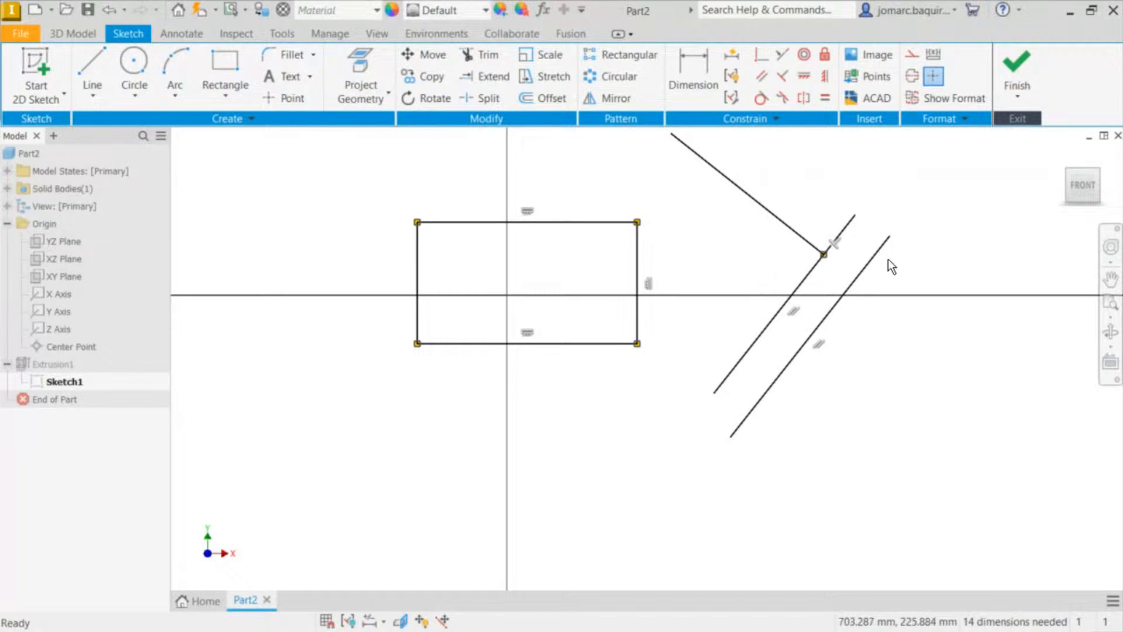
scroll(721, 296, down, 3)
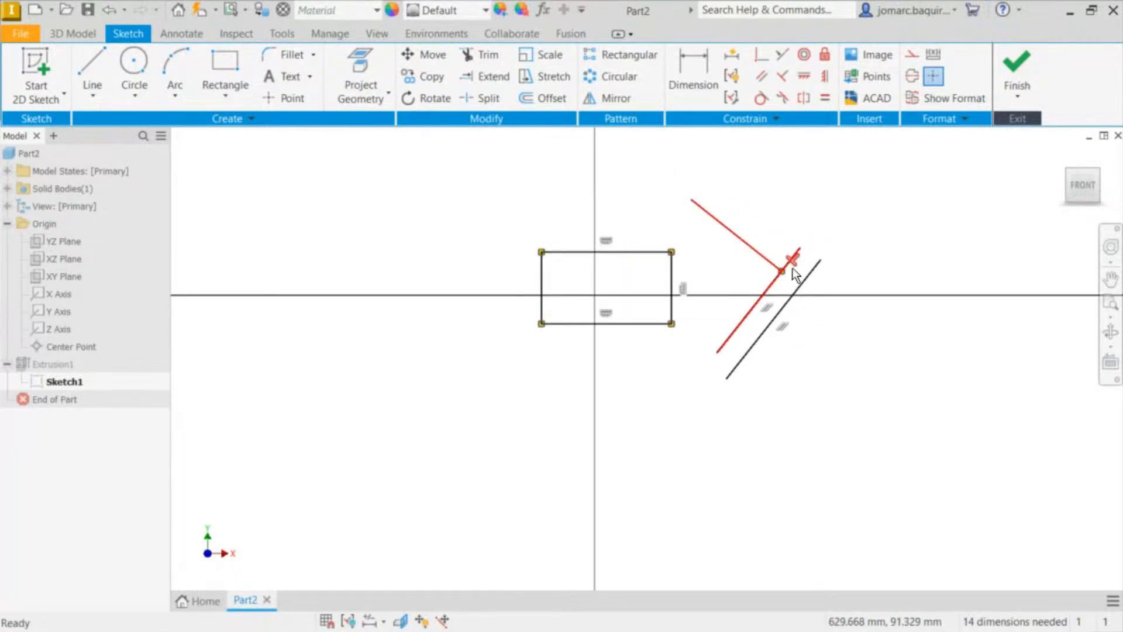
scroll(794, 275, down, 2)
scroll(792, 268, down, 2)
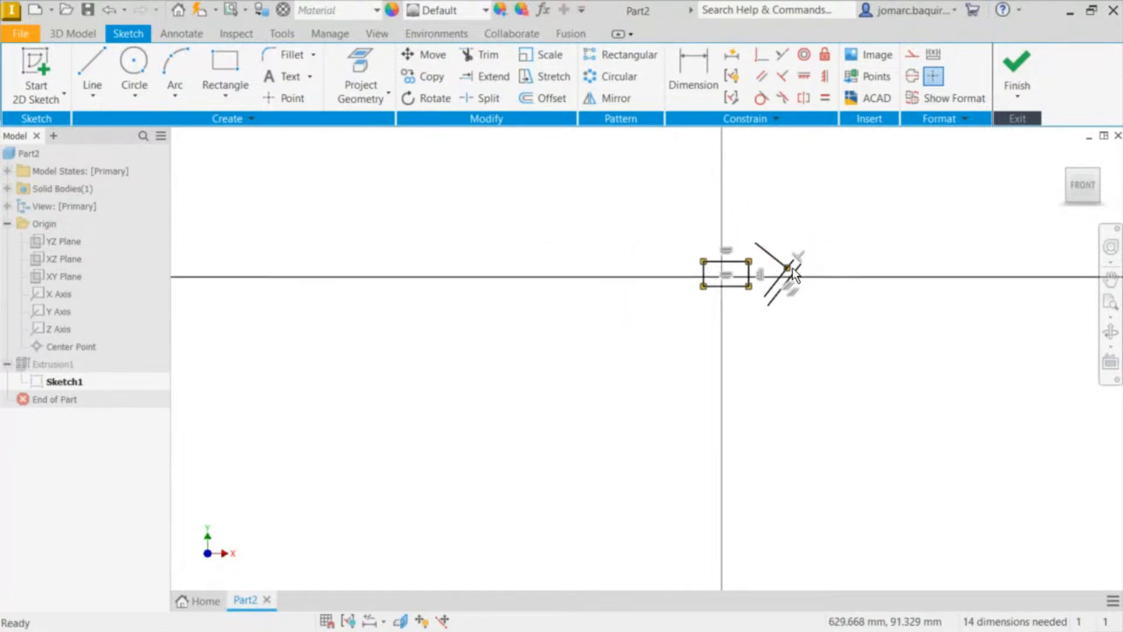
scroll(806, 252, down, 4)
scroll(803, 239, up, 10)
scroll(731, 296, down, 5)
middle_drag(731, 296, 867, 168)
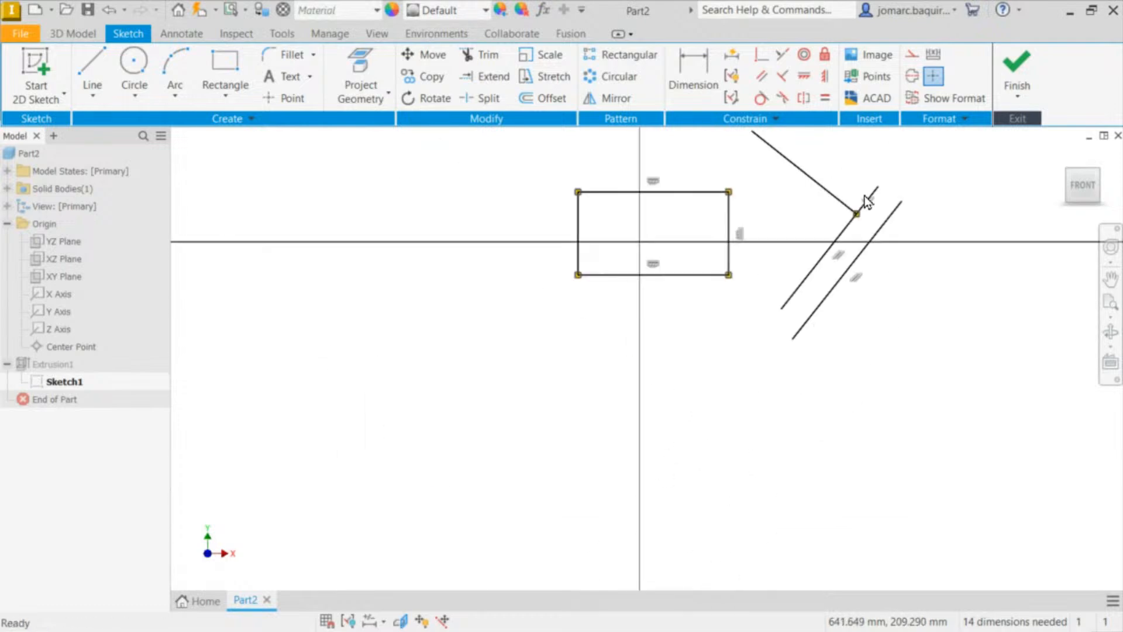
scroll(839, 264, up, 6)
middle_drag(841, 265, 771, 431)
scroll(721, 252, down, 5)
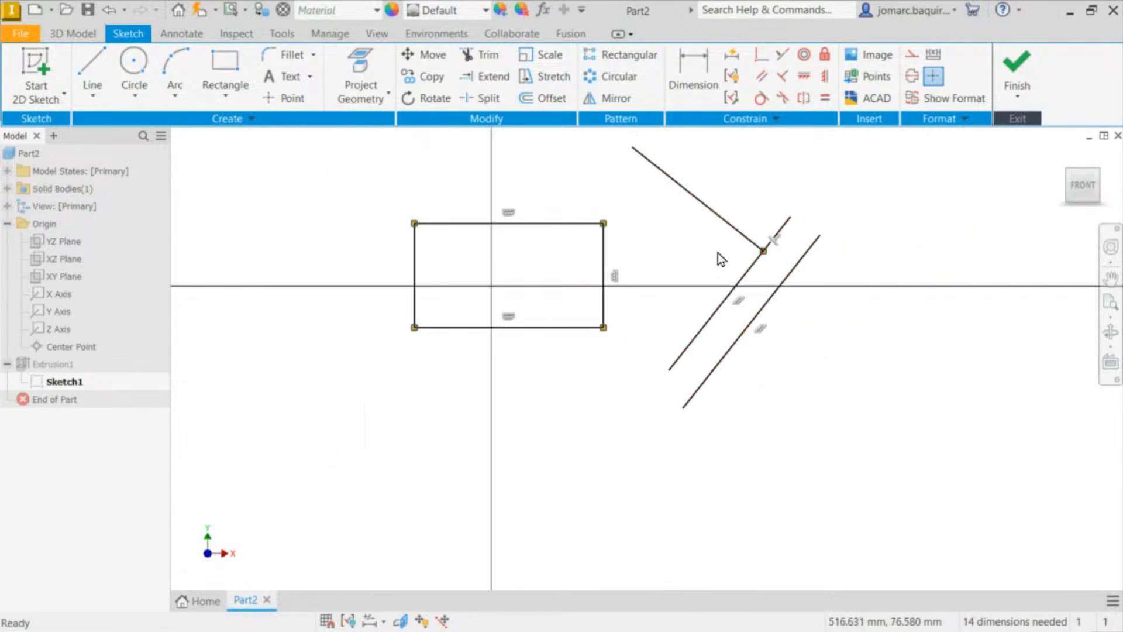
scroll(701, 268, up, 3)
middle_drag(698, 268, 689, 346)
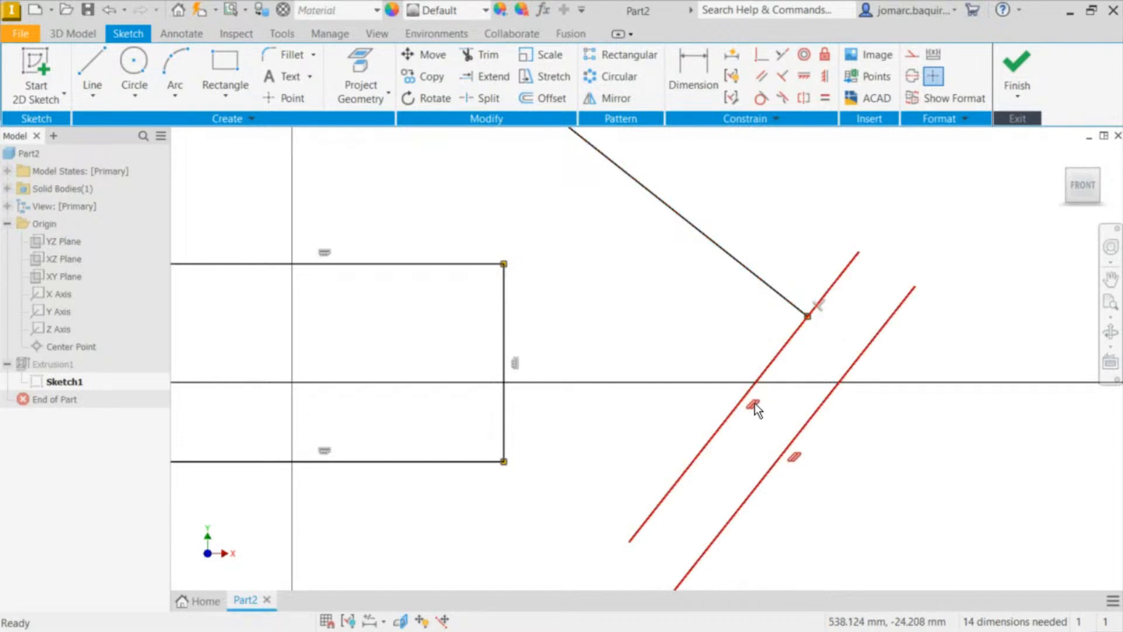
middle_drag(562, 252, 705, 227)
scroll(708, 227, down, 3)
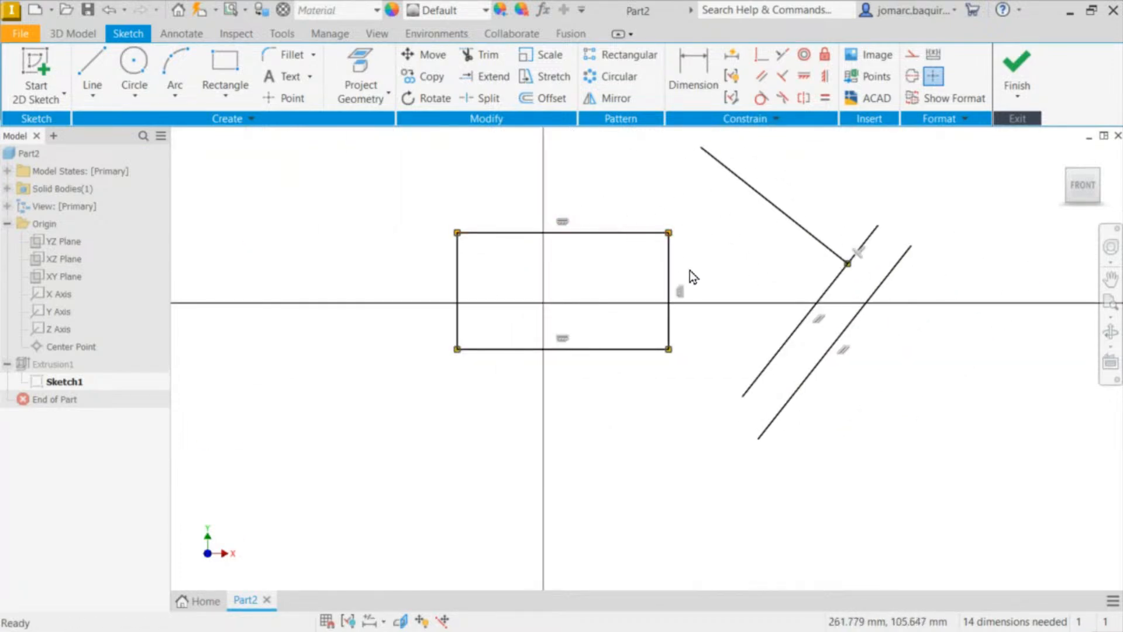
middle_drag(690, 289, 659, 311)
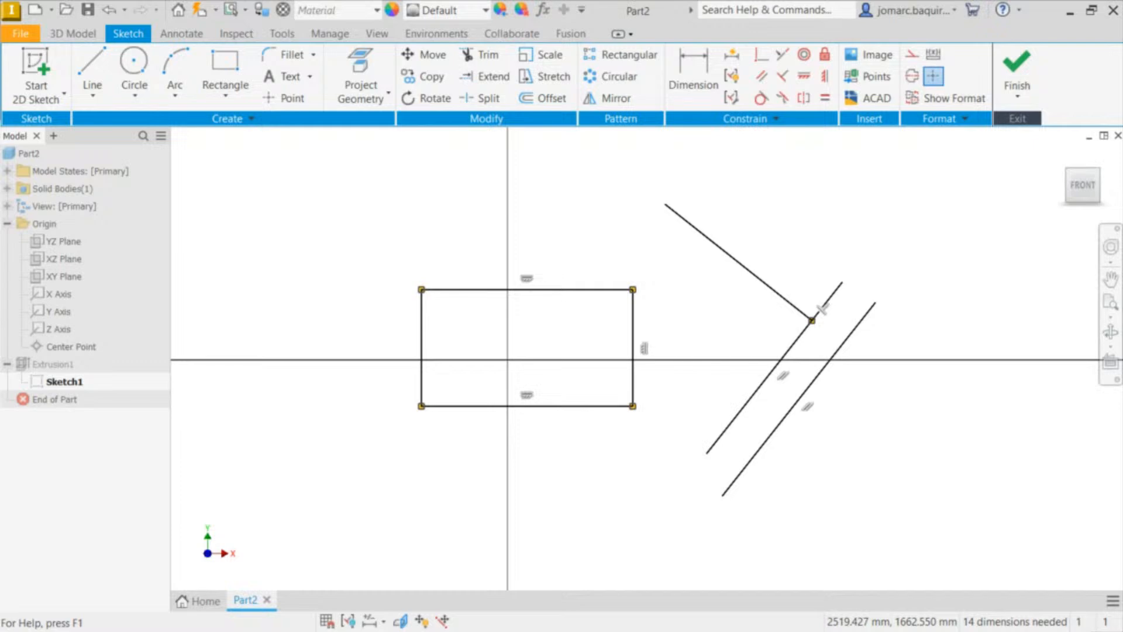
Step: Draw a slightly tilted line about 420 mm long to the left of the rectangle, near the height of its top edge
middle_drag(833, 202, 755, 230)
middle_drag(363, 253, 531, 237)
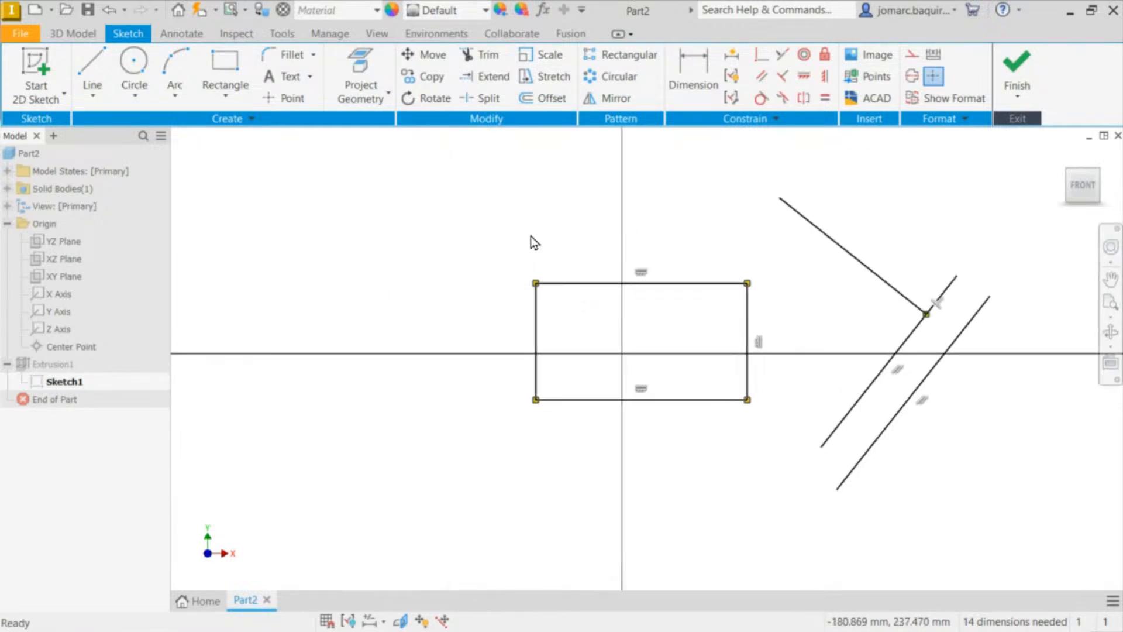
key(l)
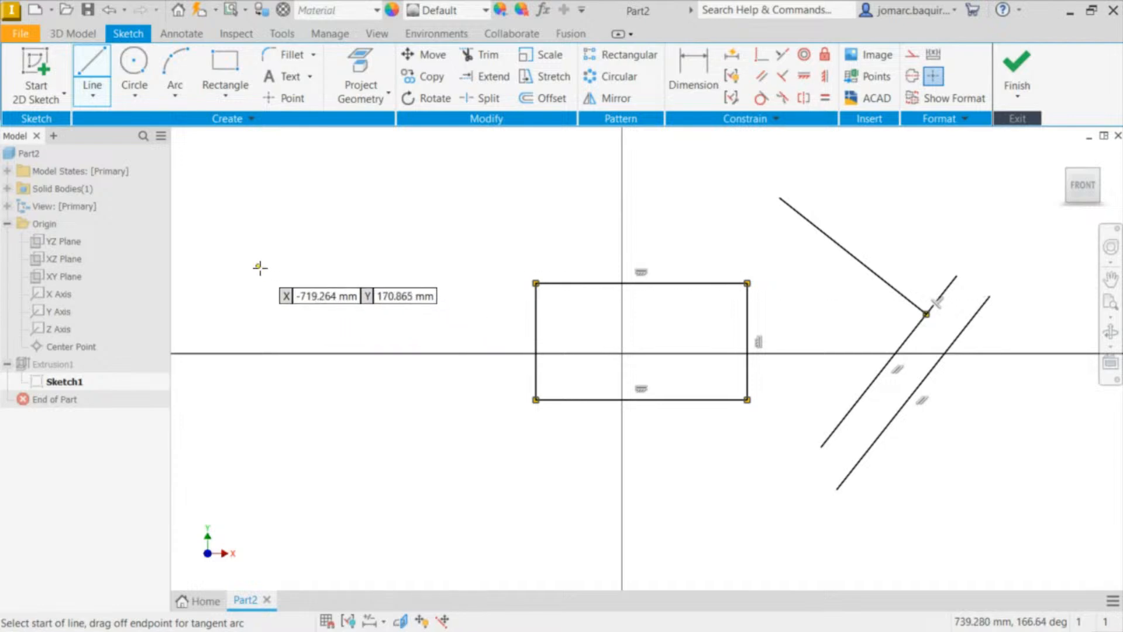
click(264, 272)
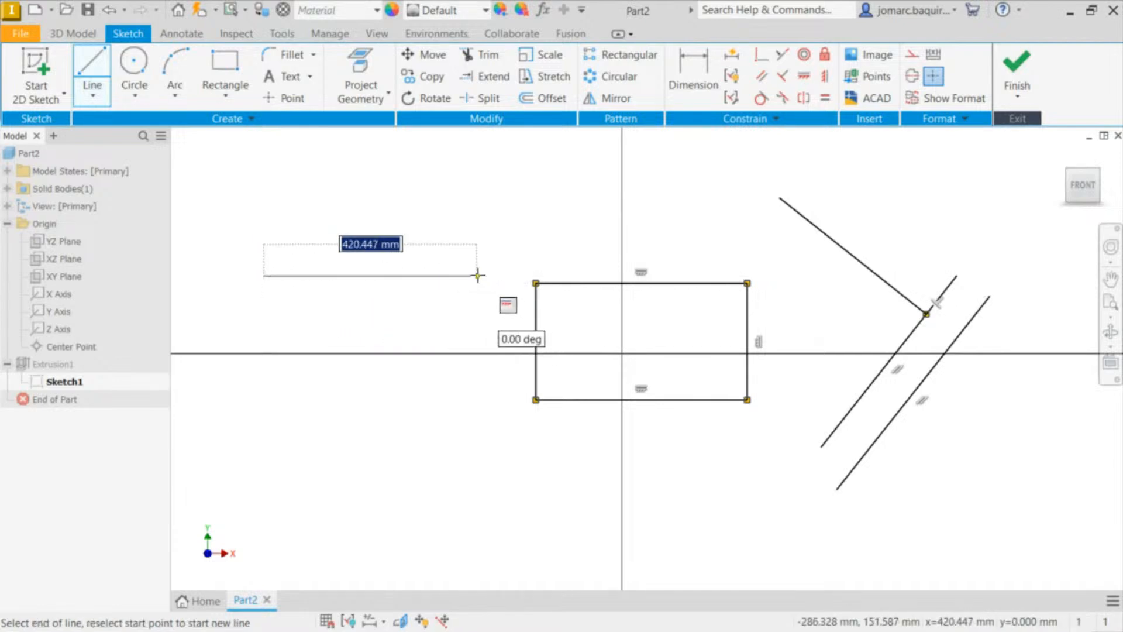
click(478, 255)
key(Escape)
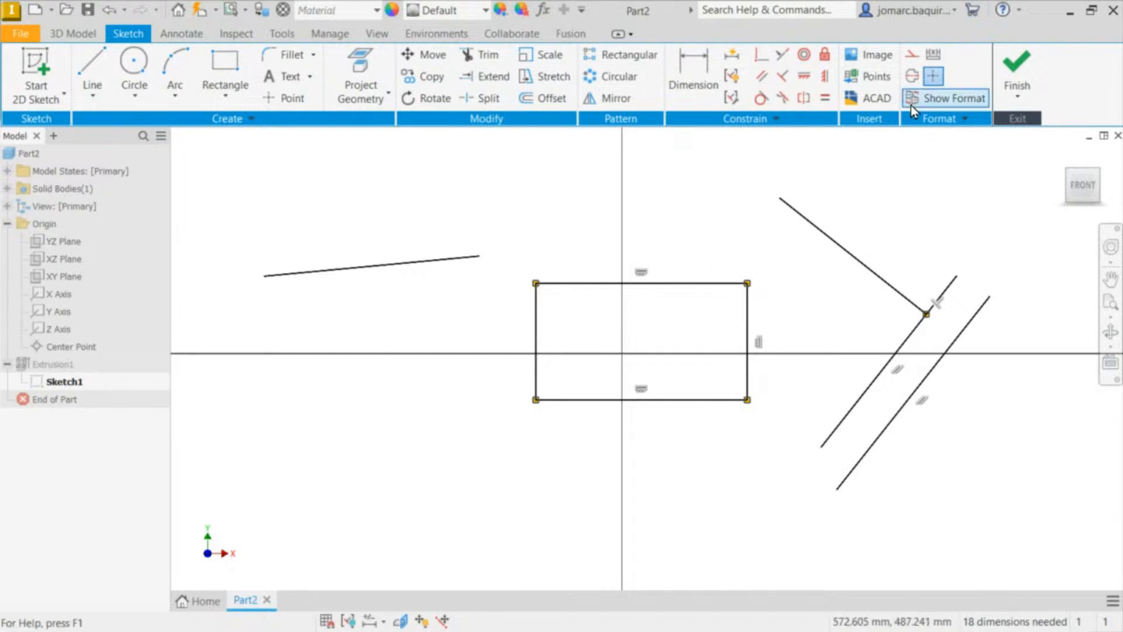
Step: Apply a collinear constraint between the tilted line and the rectangle's top edge
click(403, 268)
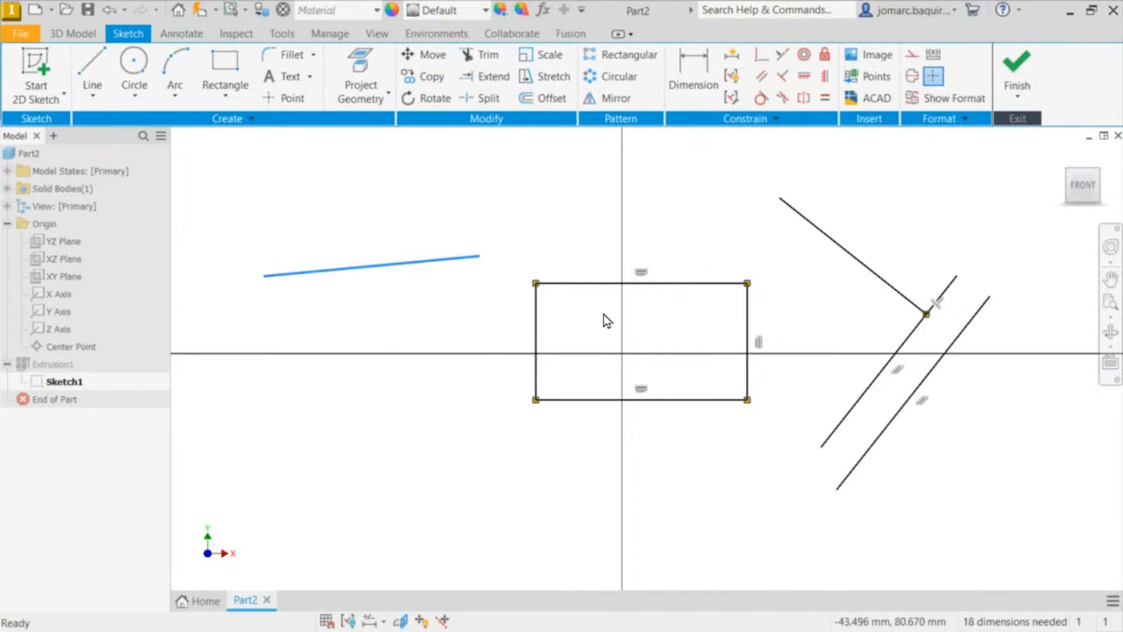
ctrl+click(612, 284)
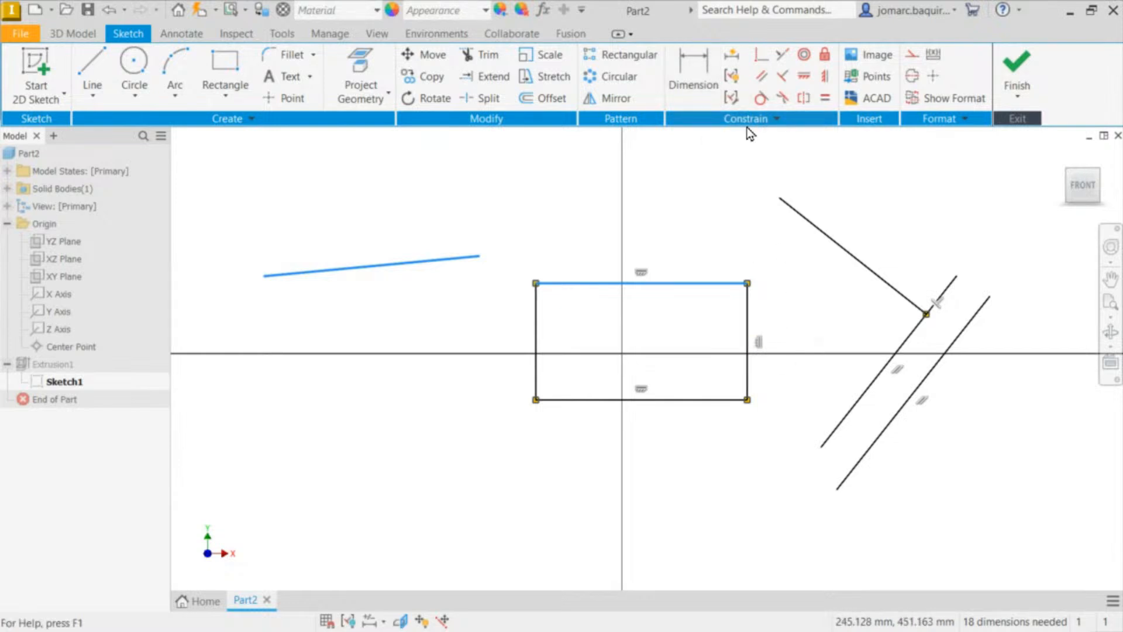
click(556, 206)
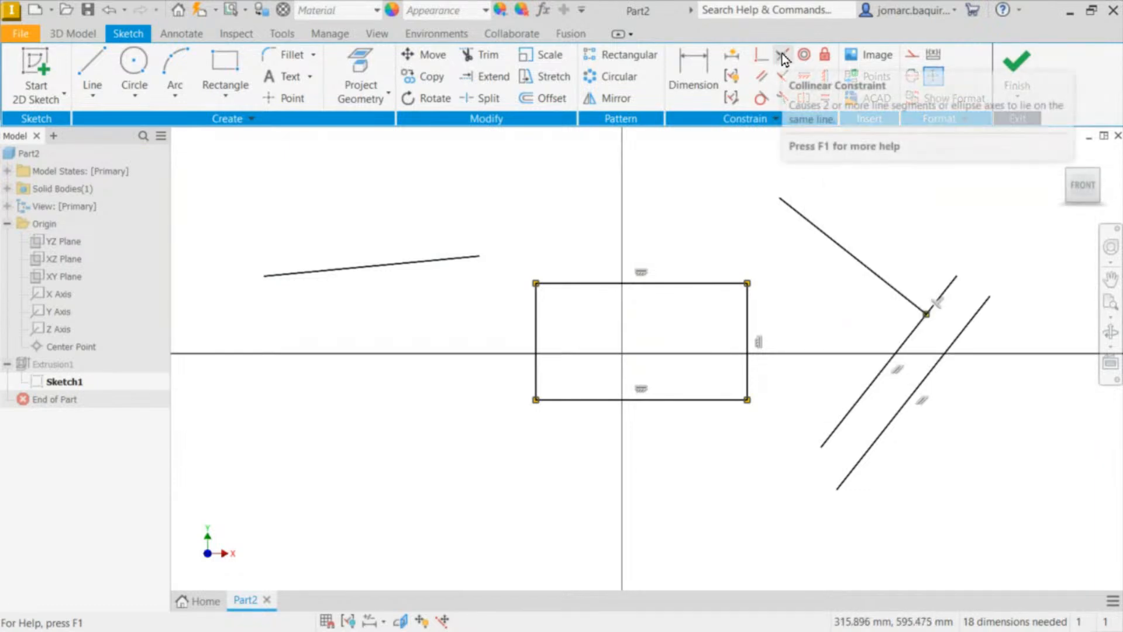
click(782, 53)
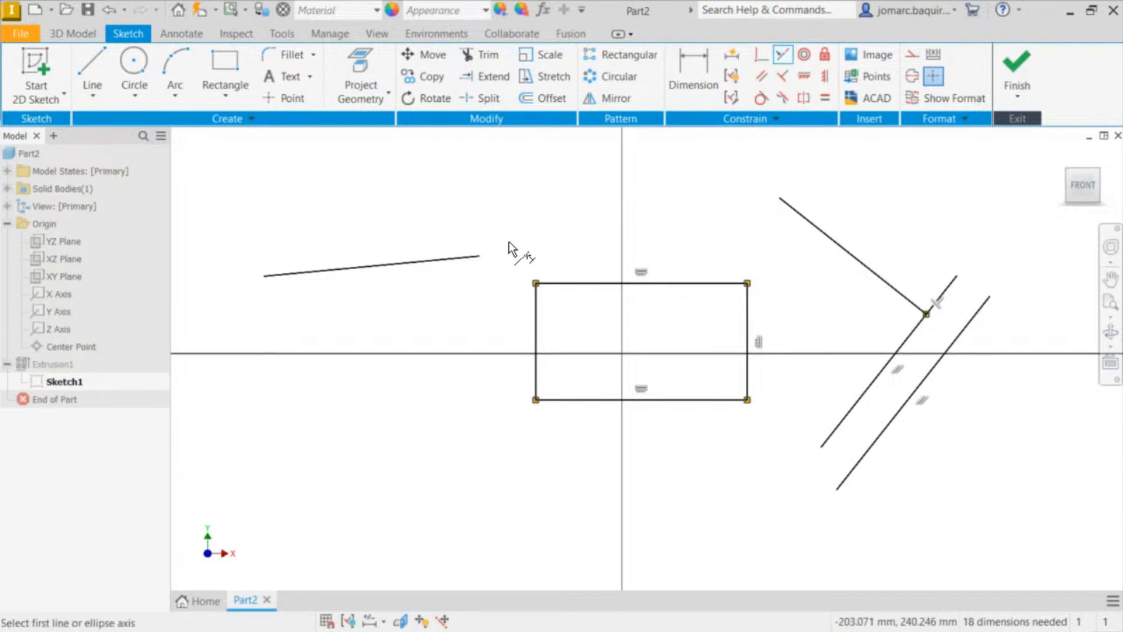
click(444, 260)
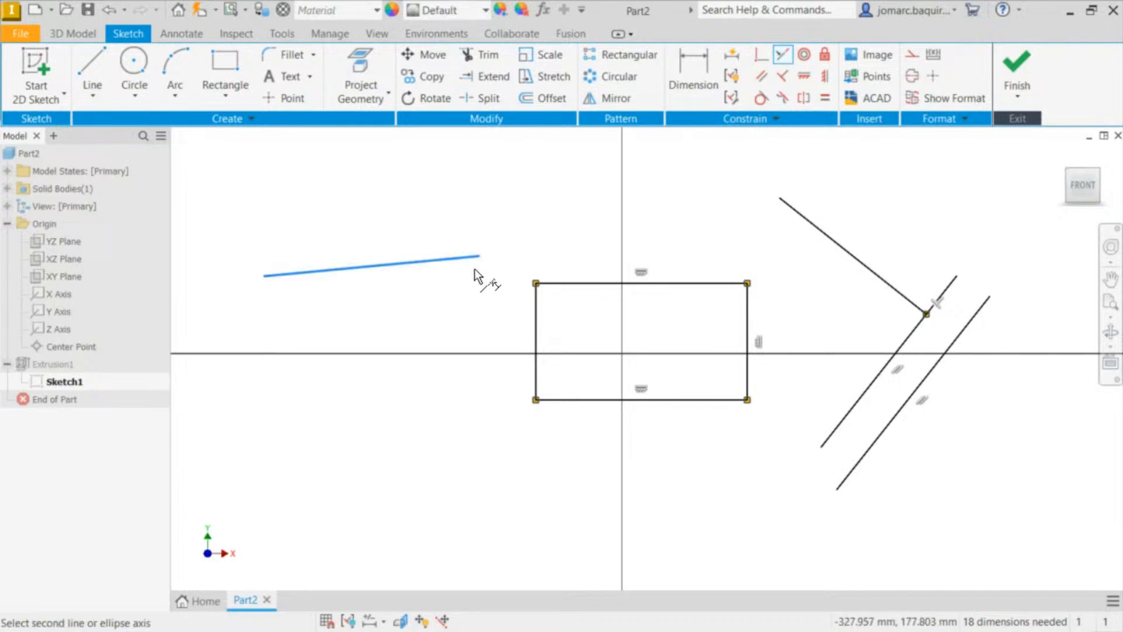
click(582, 285)
key(Escape)
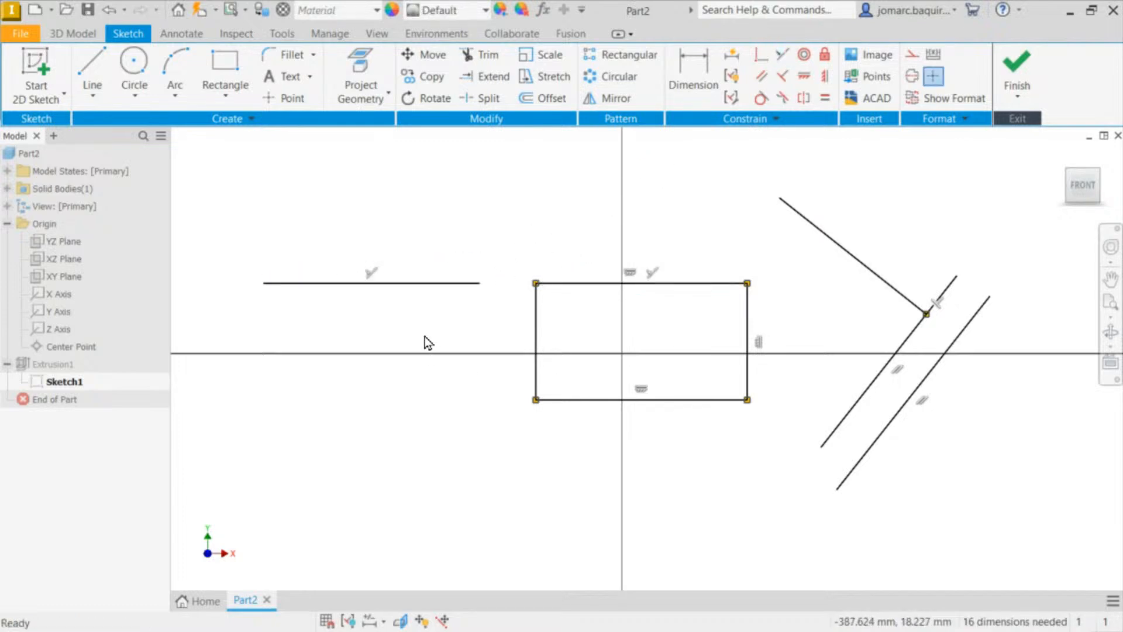
Step: Hide the constraint symbols and move the collinear line up and partway back down to test its link to the rectangle's top edge
mouse_move(439, 283)
mouse_down()
mouse_move(446, 188)
mouse_move(397, 314)
mouse_move(448, 223)
mouse_move(417, 276)
mouse_move(402, 267)
mouse_move(436, 212)
mouse_move(403, 222)
mouse_move(423, 300)
mouse_move(437, 216)
mouse_move(424, 294)
mouse_move(436, 241)
mouse_move(424, 231)
mouse_move(443, 208)
mouse_move(420, 179)
mouse_up()
key(Escape)
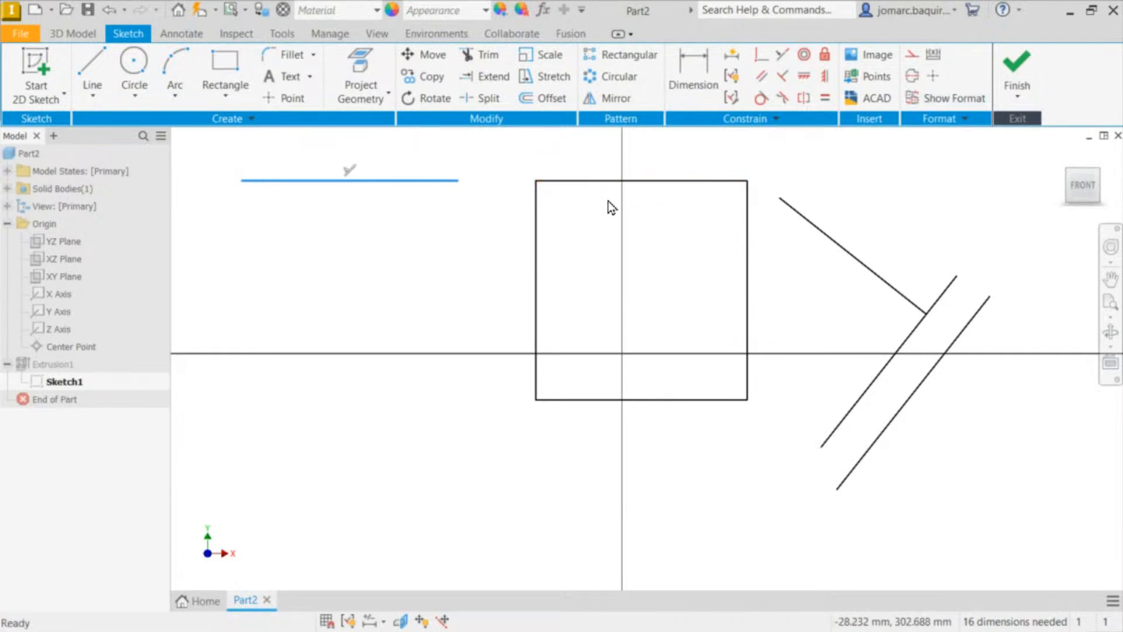
drag(409, 180, 455, 234)
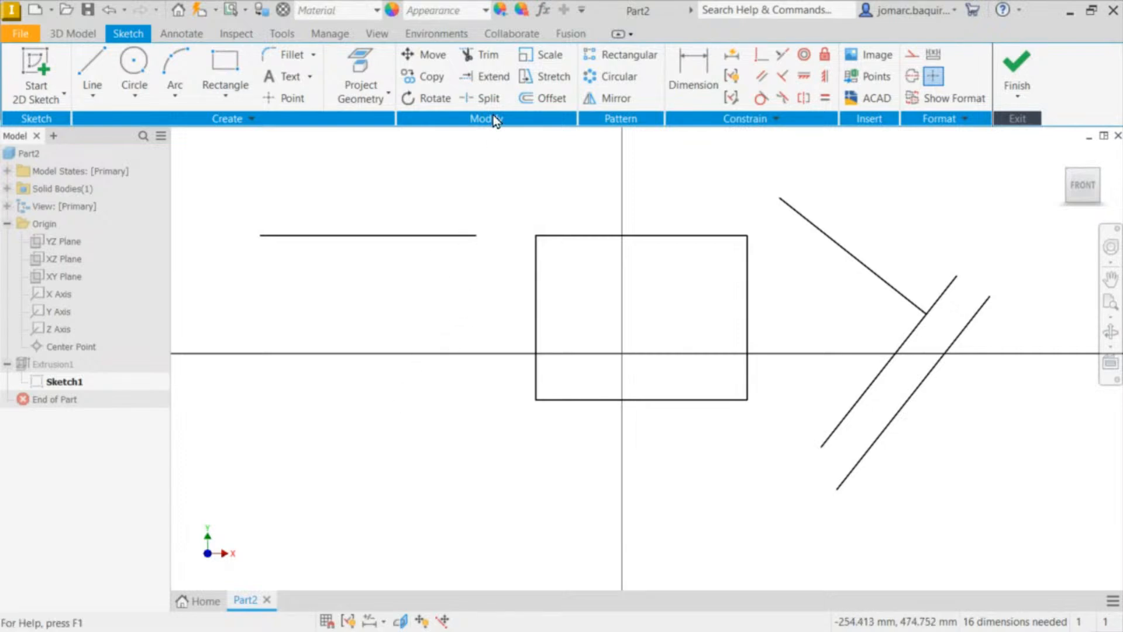
Step: Delete the collinear line and the three slanted lines, keeping only the rectangle
mouse_move(437, 288)
mouse_down()
mouse_move(304, 133)
mouse_move(310, 140)
mouse_up()
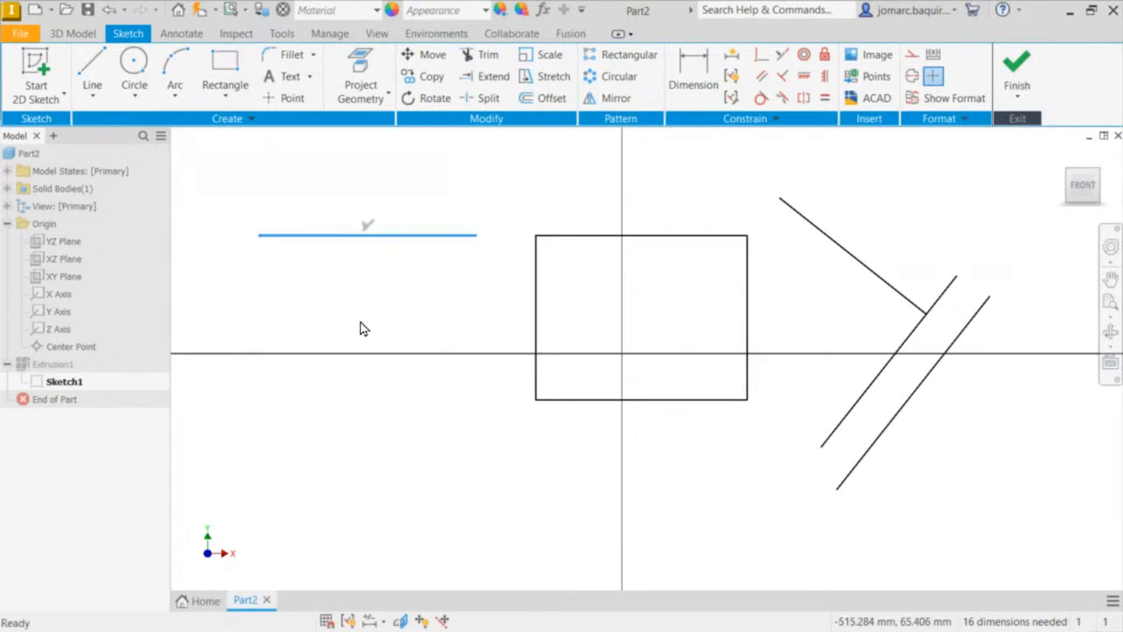
key(Delete)
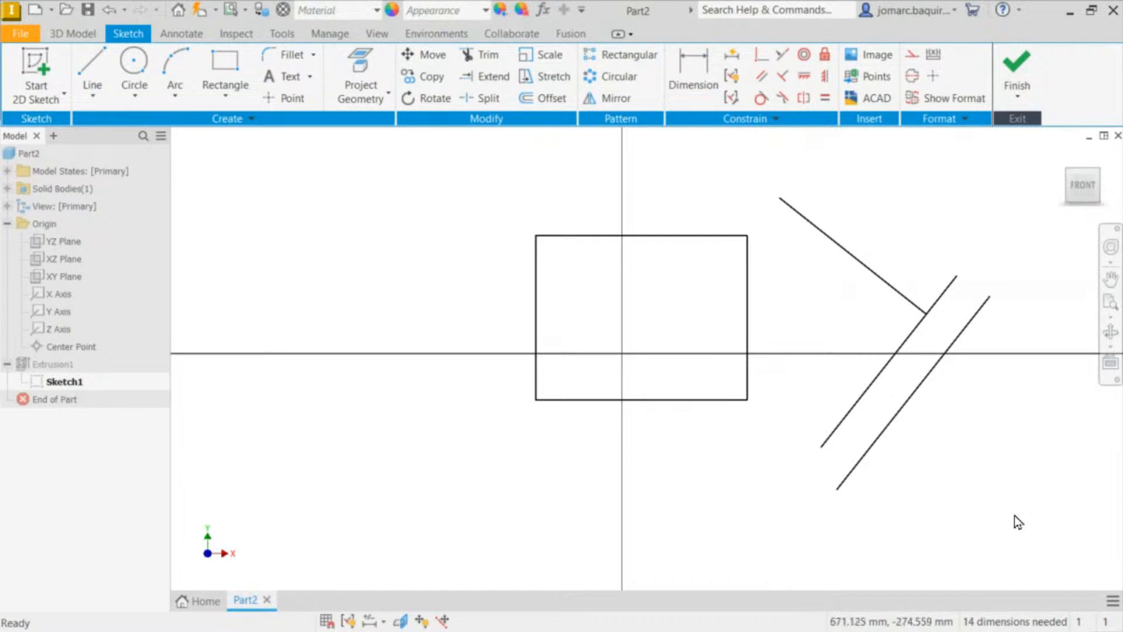
mouse_move(1028, 514)
mouse_down()
mouse_move(940, 302)
mouse_move(865, 210)
mouse_up()
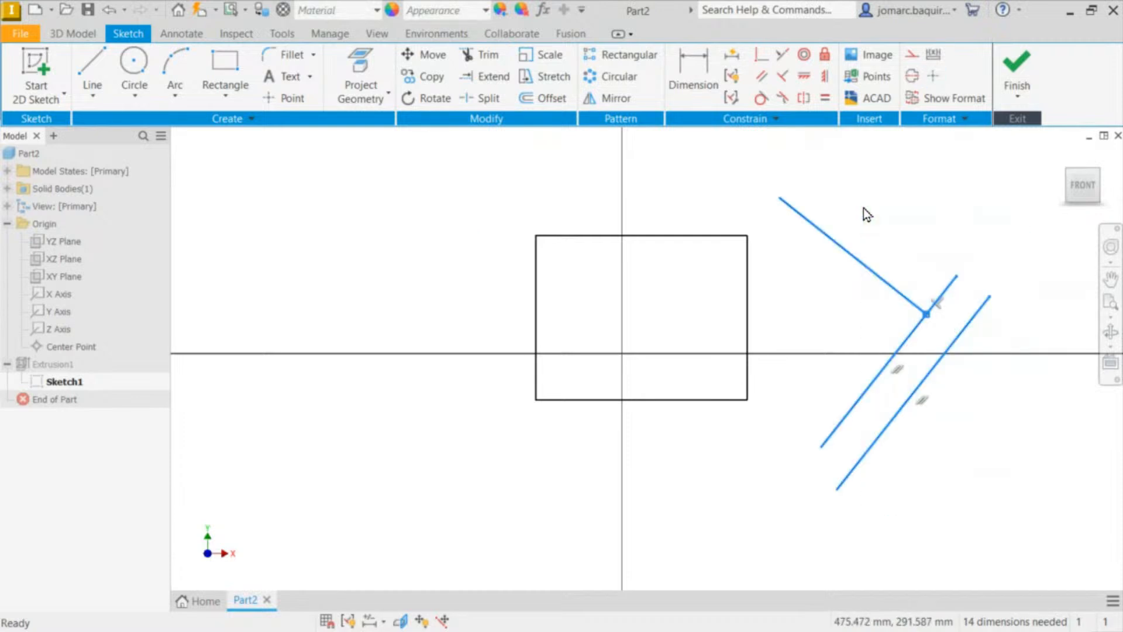
key(Delete)
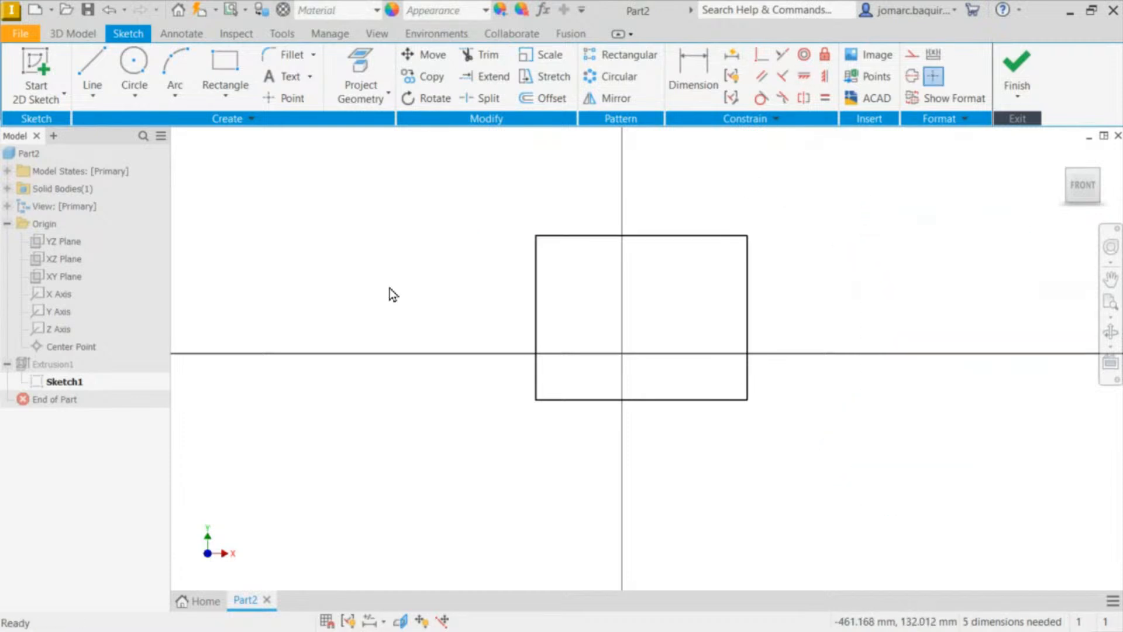
key(c)
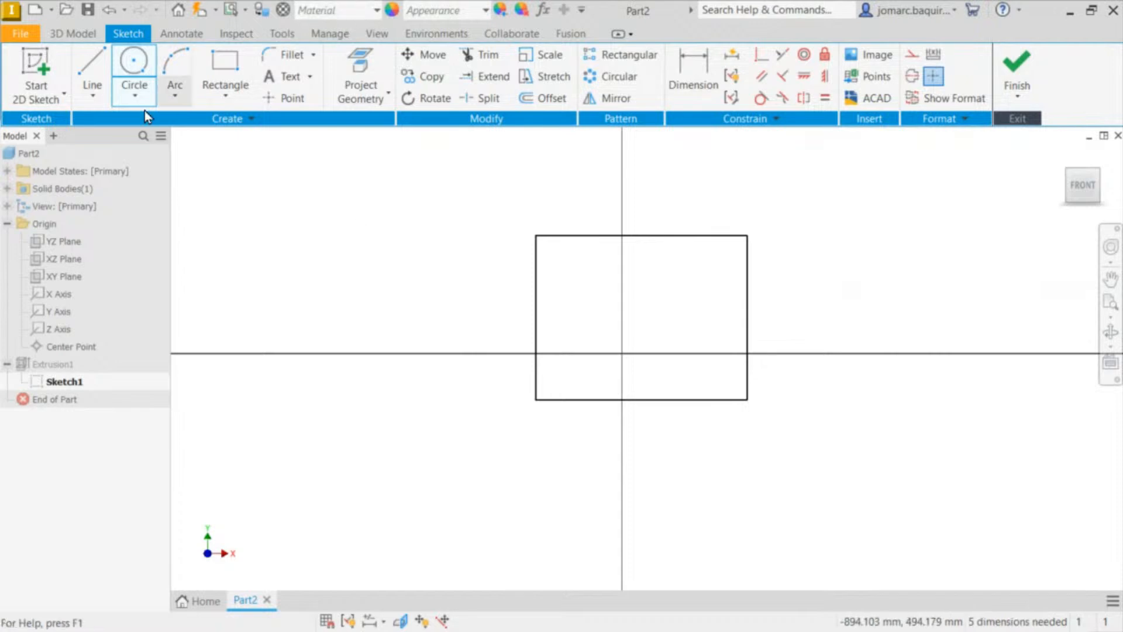
click(134, 95)
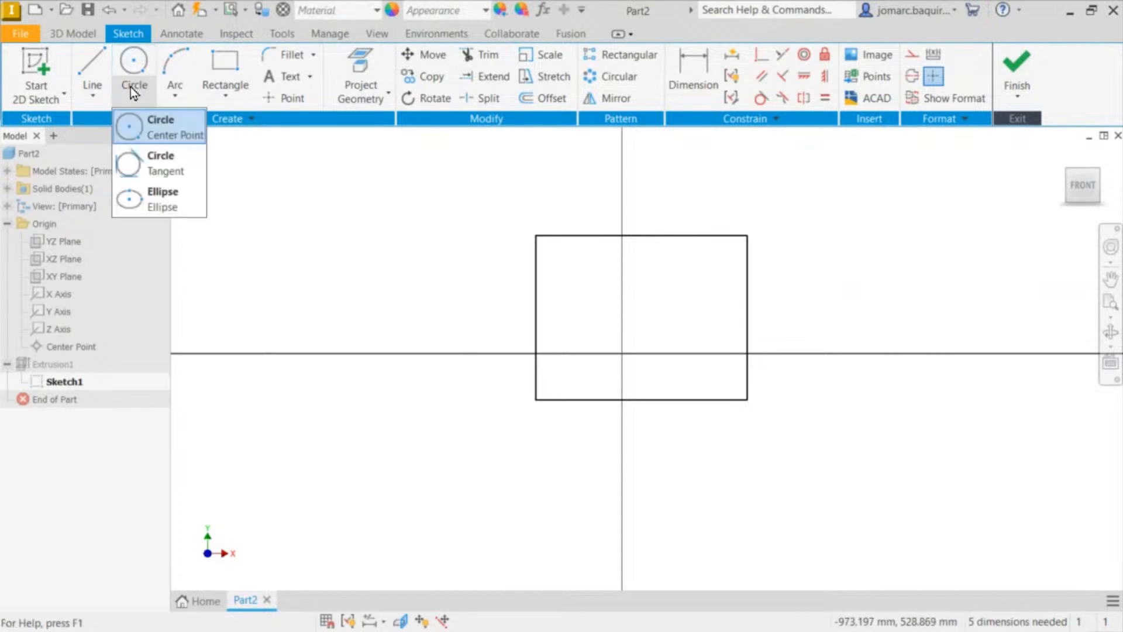
click(381, 259)
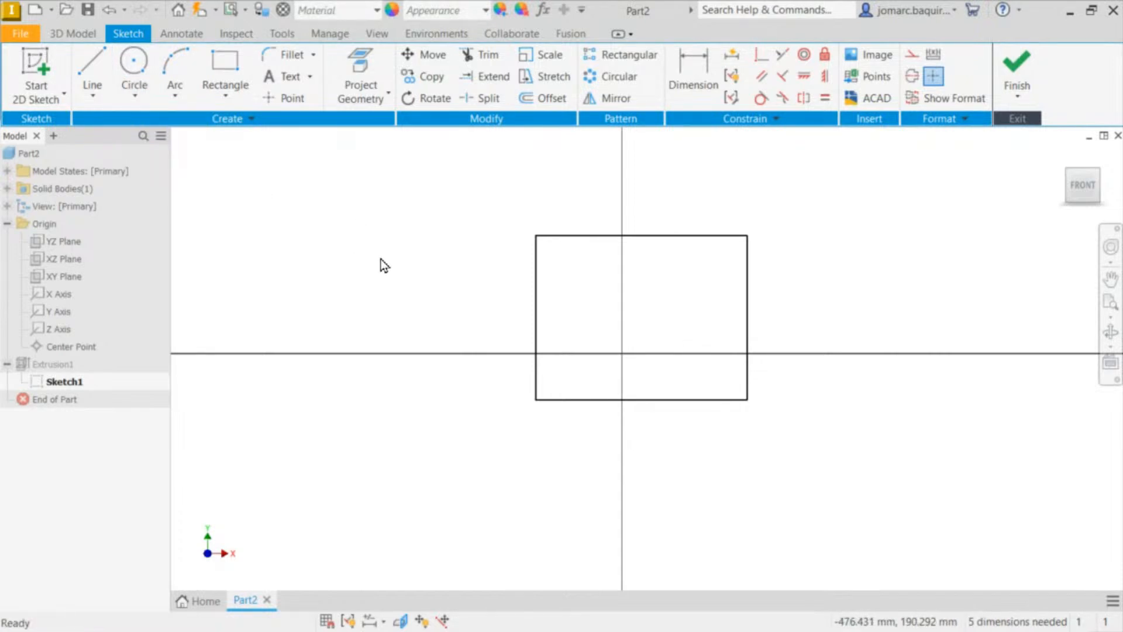
key(c)
key(Escape)
Step: Draw two circles, each about 360 mm in diameter, one on the left and one on the right side of the rectangle
key(c)
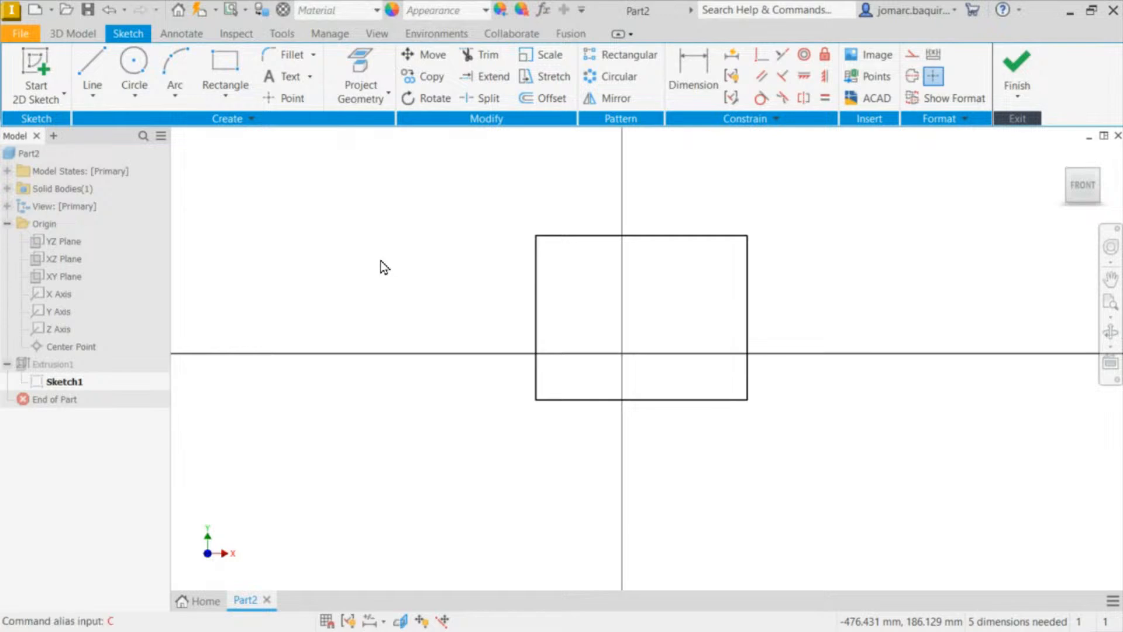
key(Return)
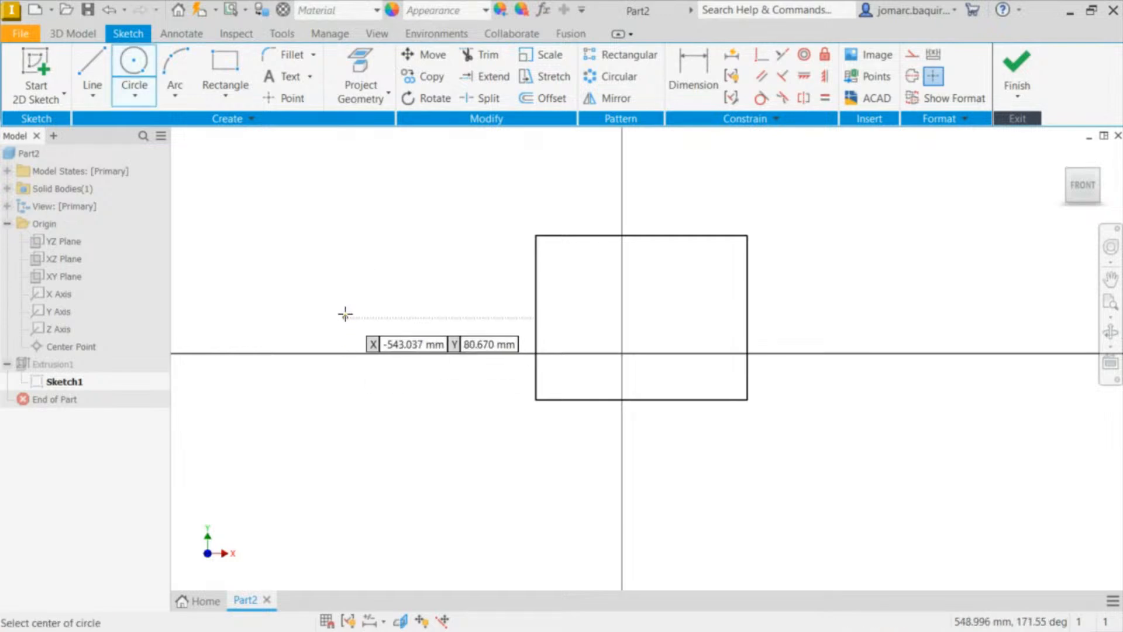
click(333, 296)
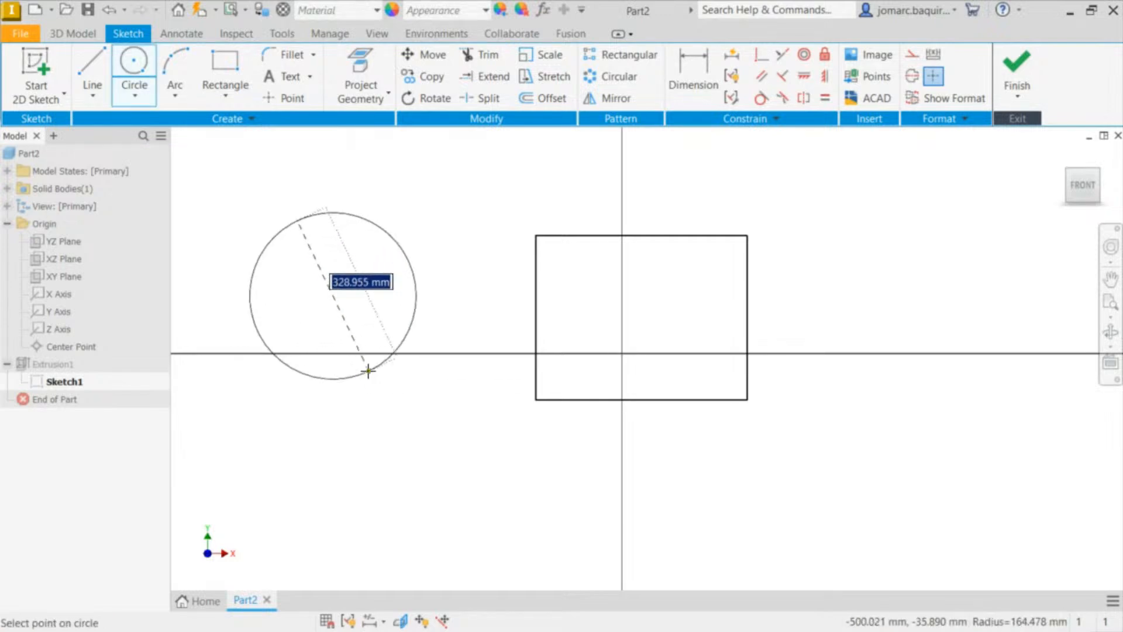
click(370, 380)
click(892, 275)
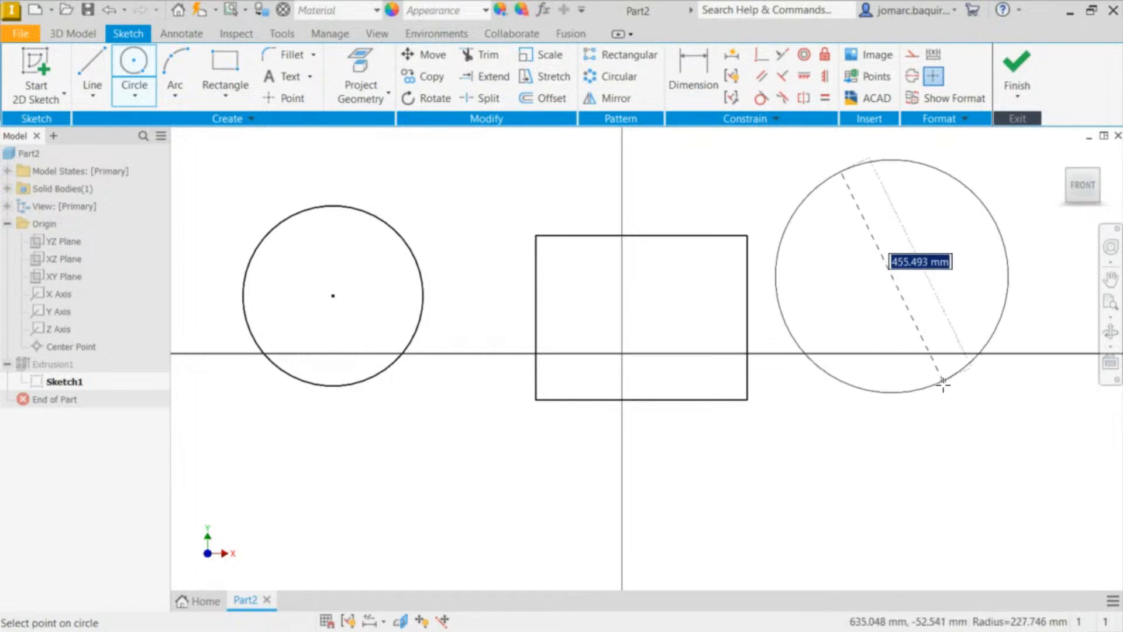
click(933, 362)
key(Escape)
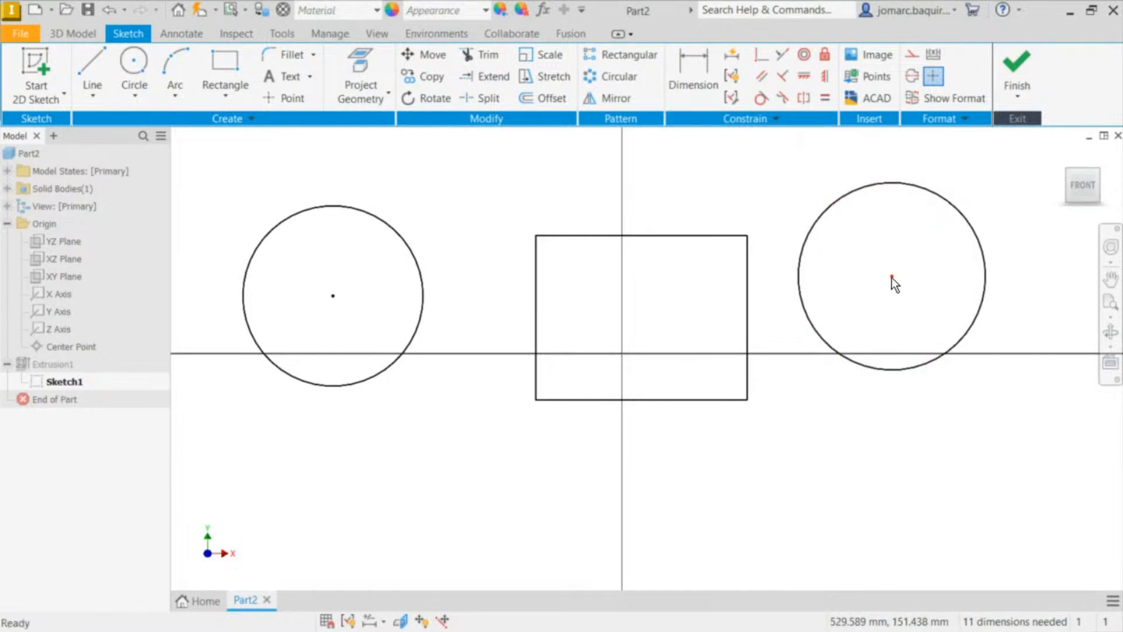
Step: Reposition both circles beside the rectangle by their centers and reduce each one's size slightly
drag(892, 277, 915, 318)
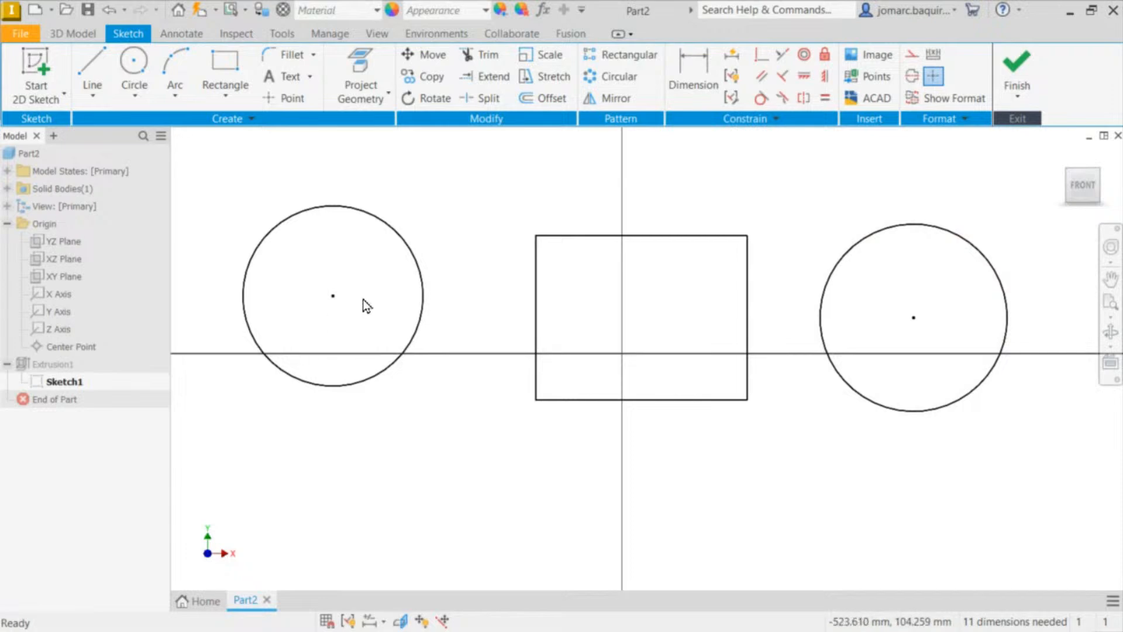
drag(333, 295, 361, 310)
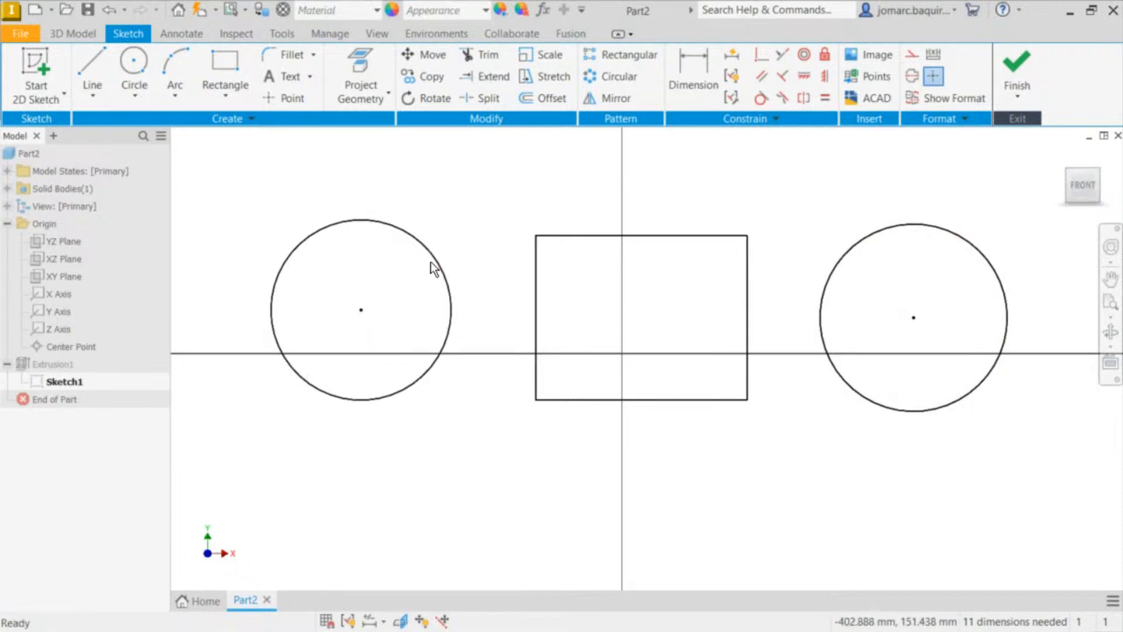
mouse_move(433, 261)
mouse_down()
mouse_move(509, 193)
mouse_move(394, 256)
mouse_move(459, 233)
mouse_move(423, 250)
mouse_up()
mouse_move(965, 246)
mouse_down()
mouse_move(1004, 230)
mouse_move(965, 253)
mouse_up()
drag(916, 316, 878, 317)
drag(362, 311, 403, 306)
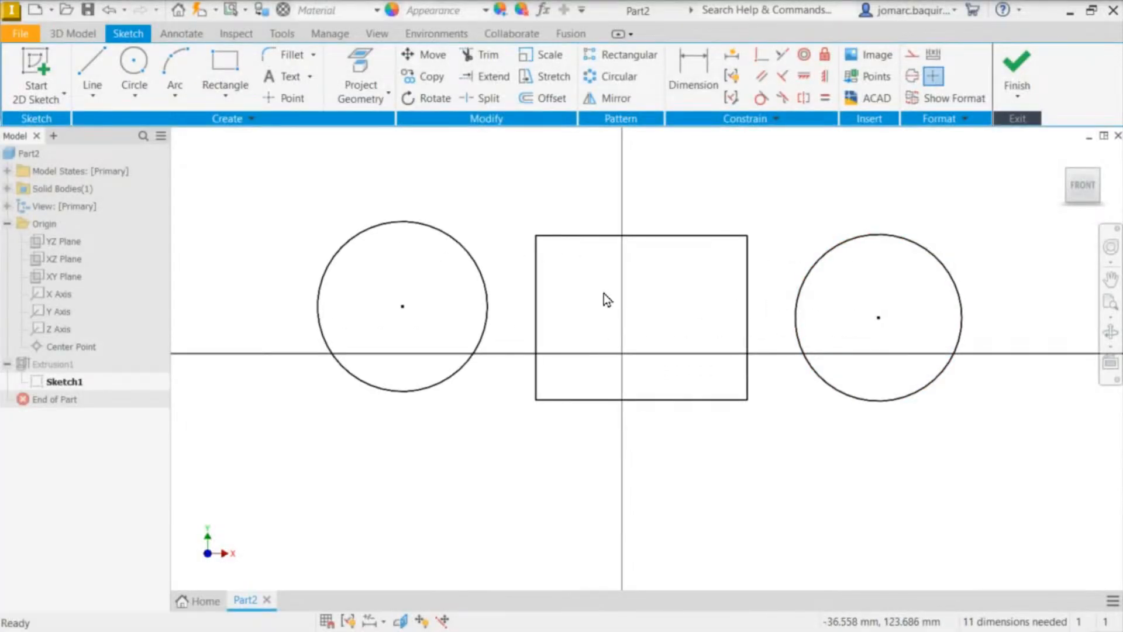
Step: Apply an equal constraint between the left circle and the right circle
click(828, 99)
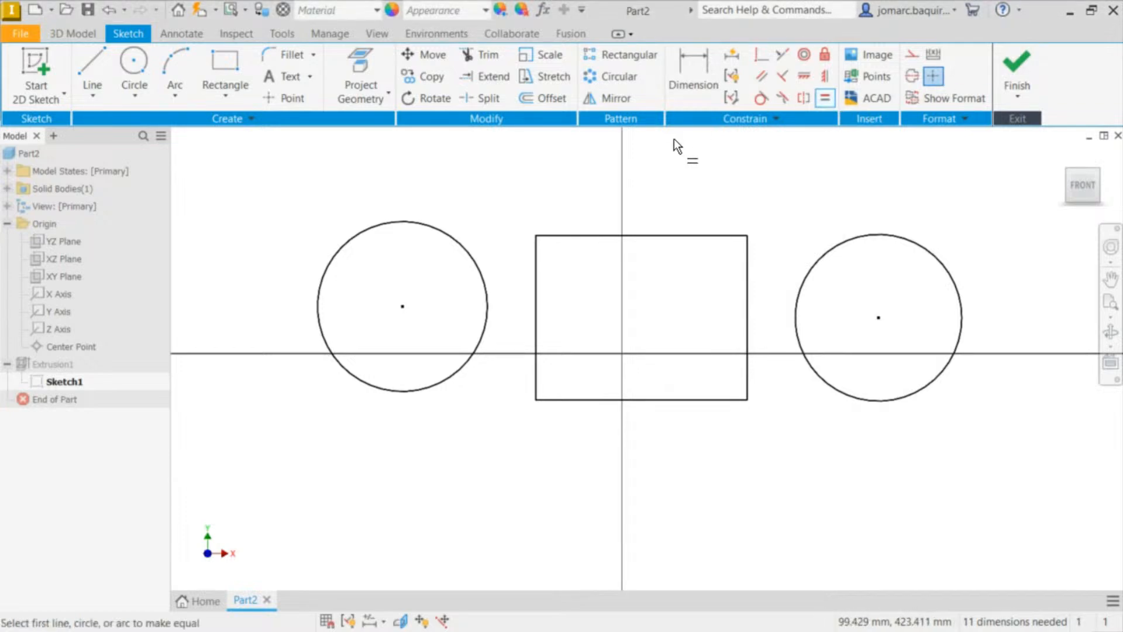
click(437, 232)
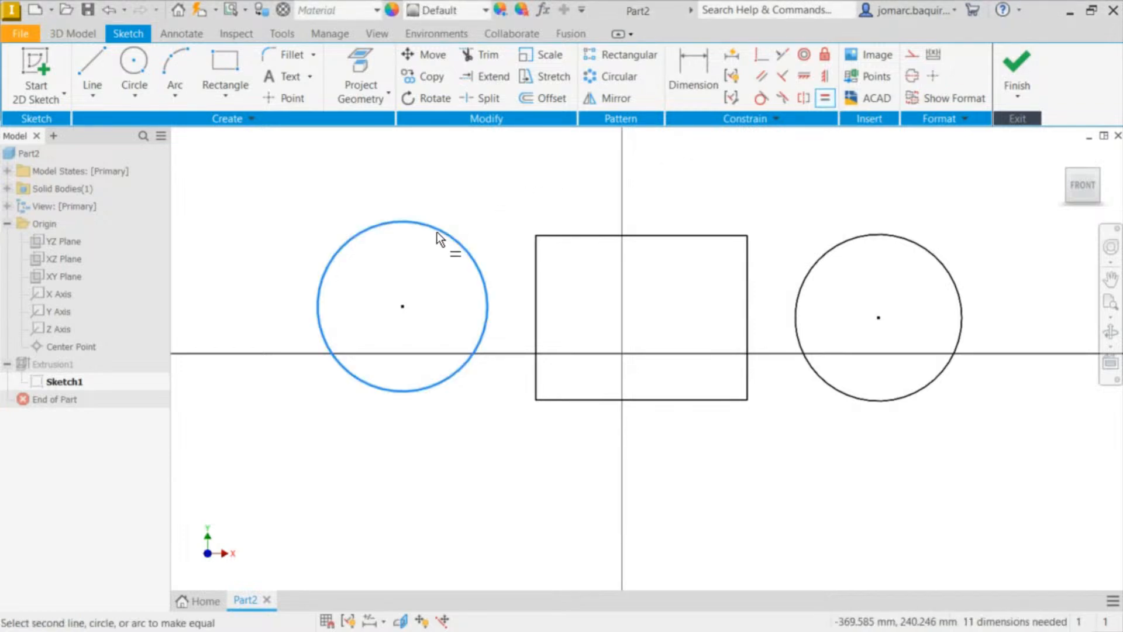
click(911, 241)
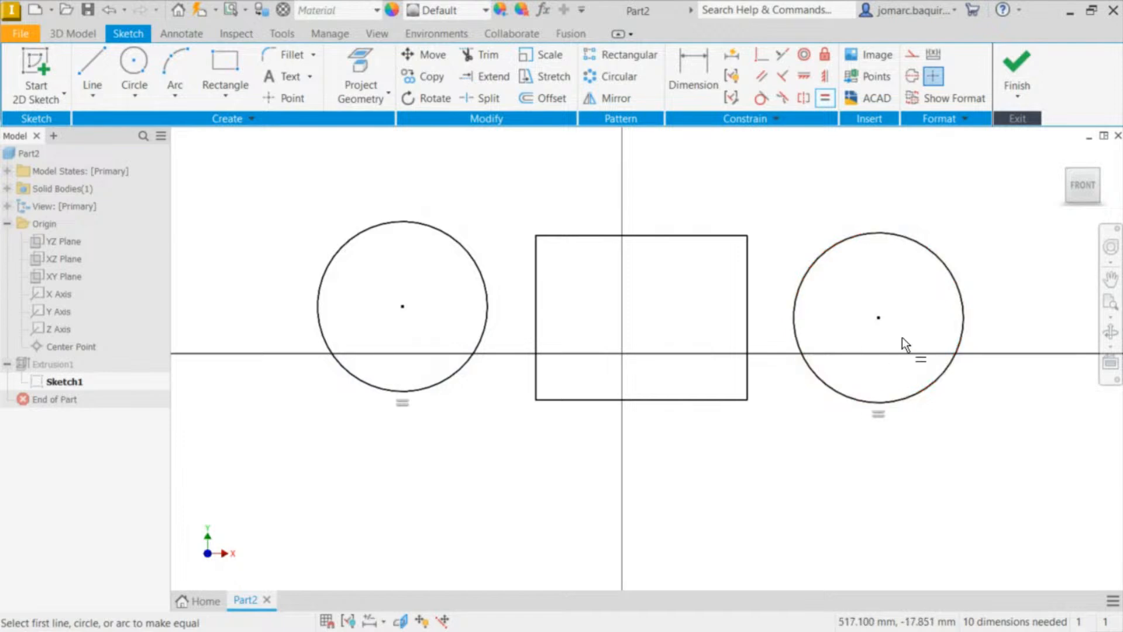
key(Escape)
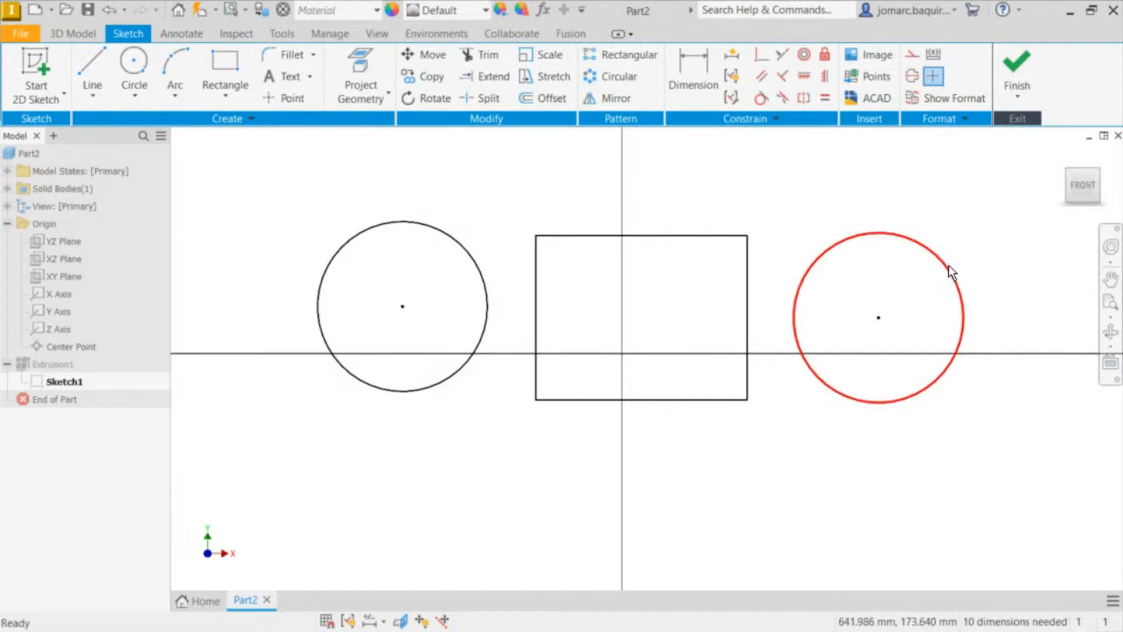
Step: Resize the right circle and then the left circle by their edges to test the equal constraint
drag(951, 273, 963, 325)
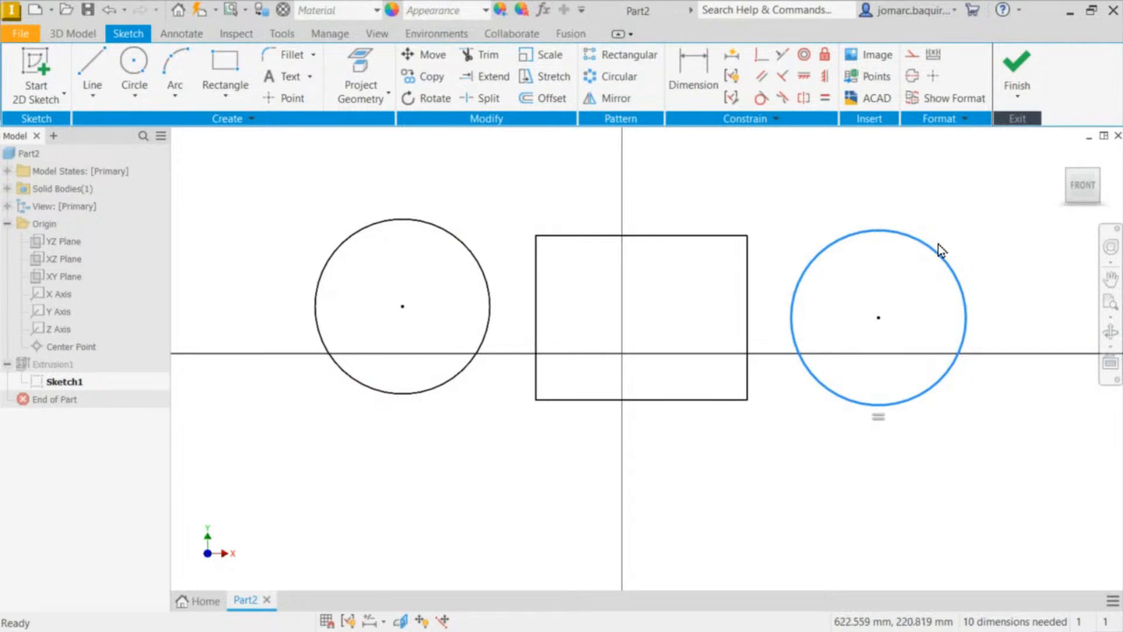
mouse_move(437, 224)
mouse_down()
mouse_move(480, 198)
mouse_move(445, 240)
mouse_up()
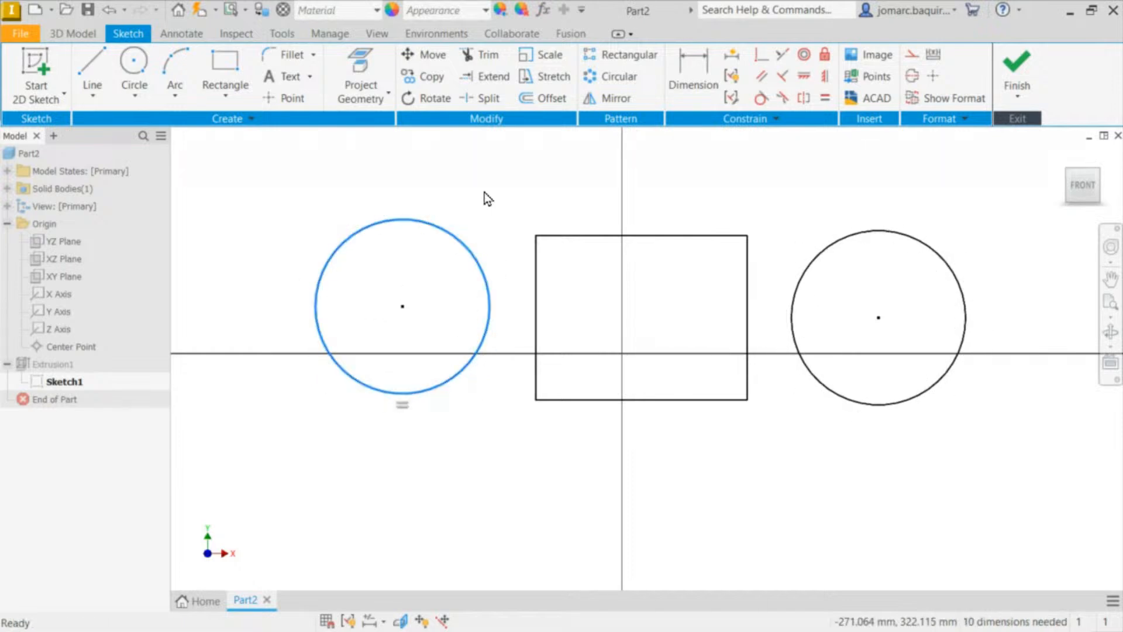
click(473, 266)
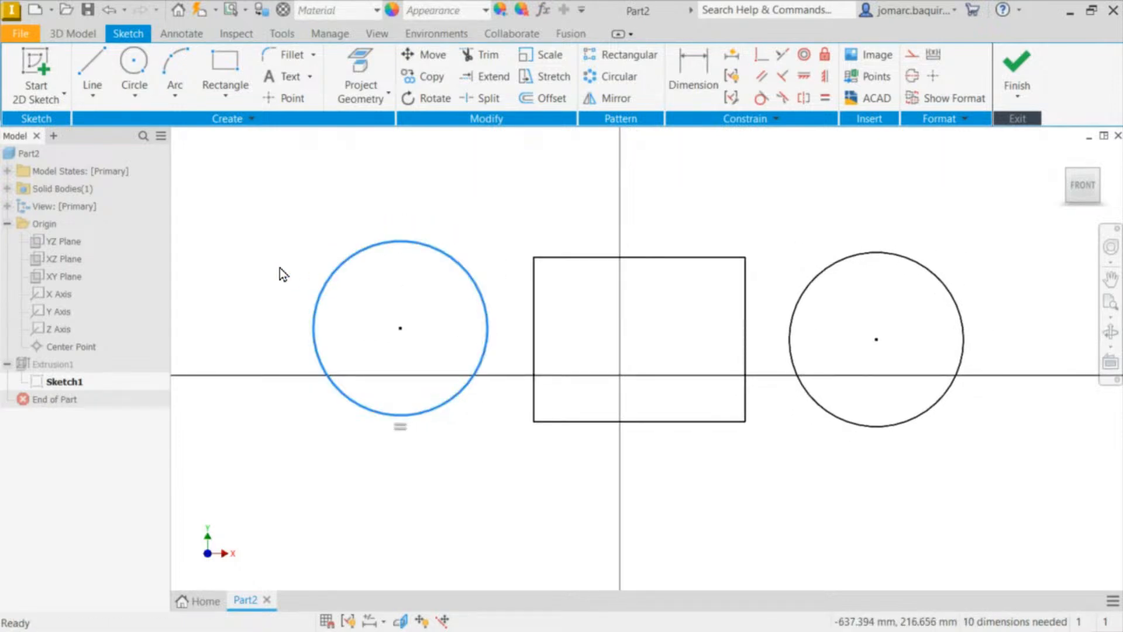
Step: Draw two slanted lines above the left circle, making the lower line longer than the upper one
key(l)
click(228, 213)
double_click(342, 164)
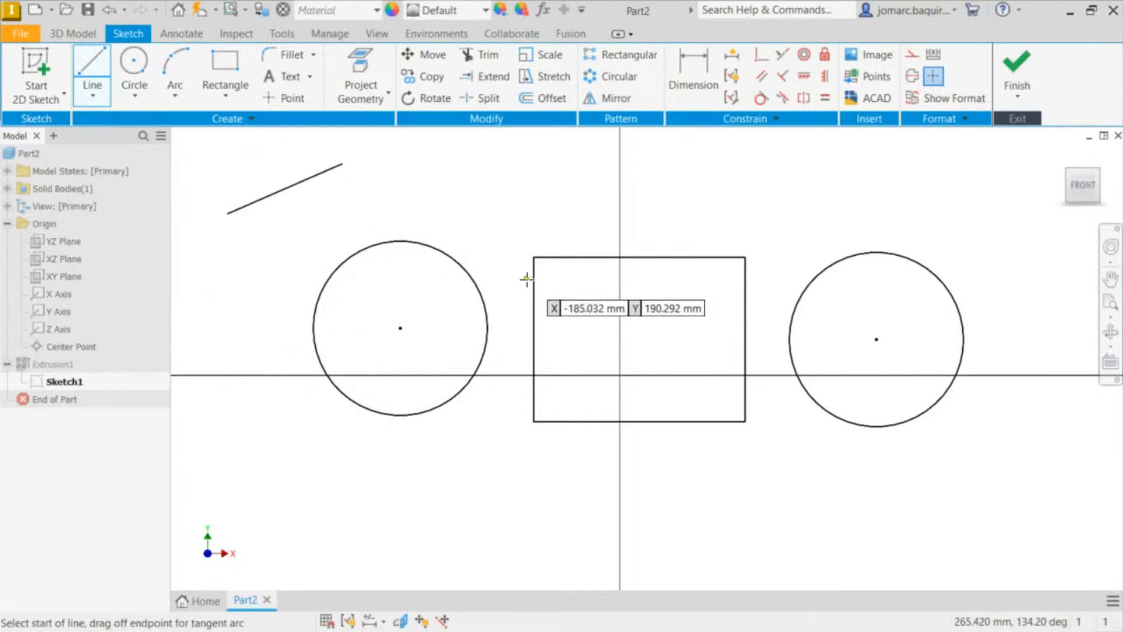
click(241, 268)
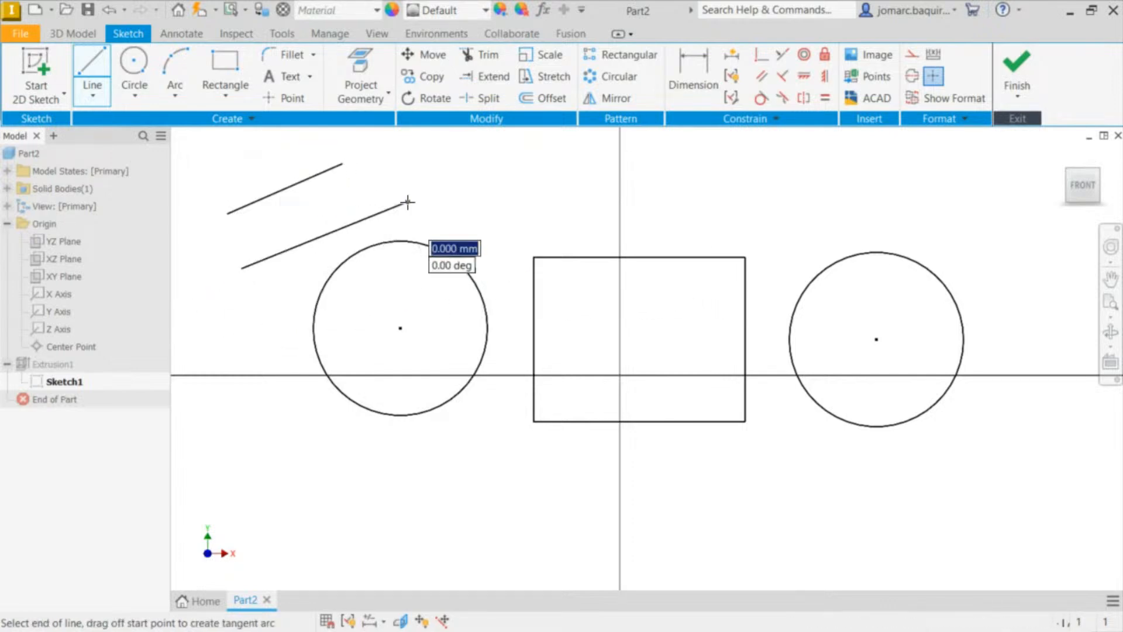
click(408, 203)
key(Escape)
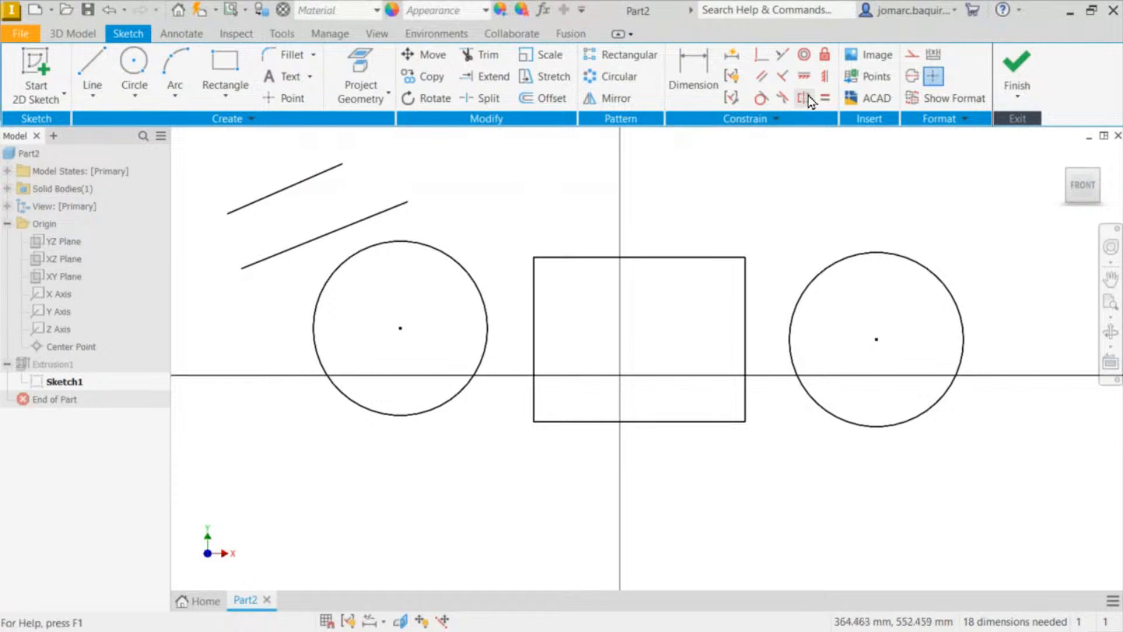
Step: Apply an equal constraint between the upper and lower slanted lines
click(826, 98)
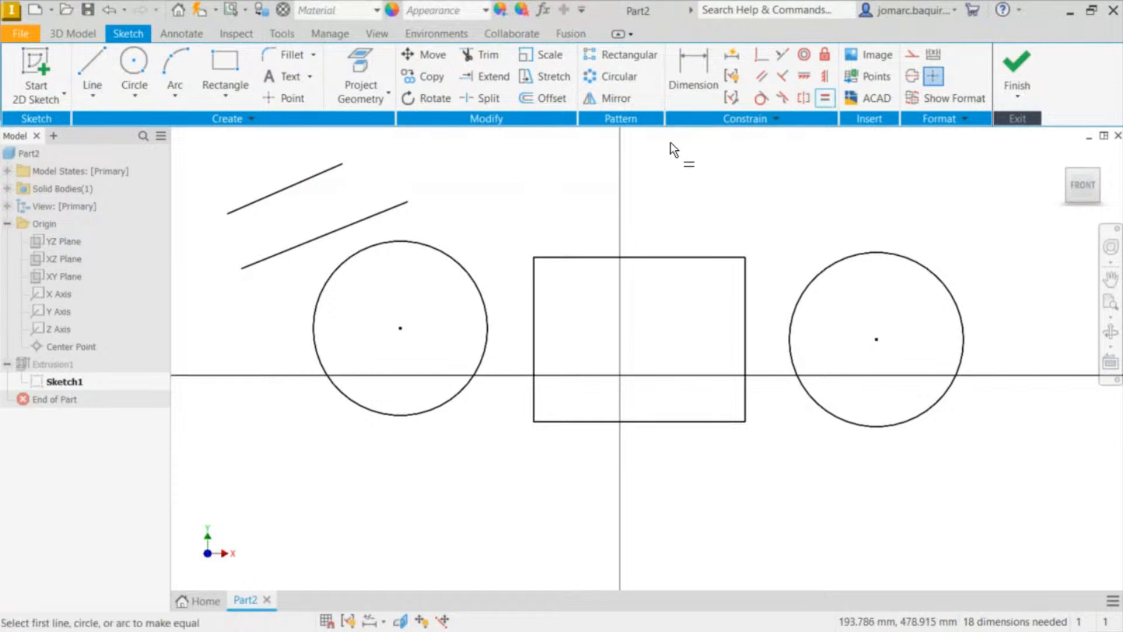
click(820, 104)
click(286, 189)
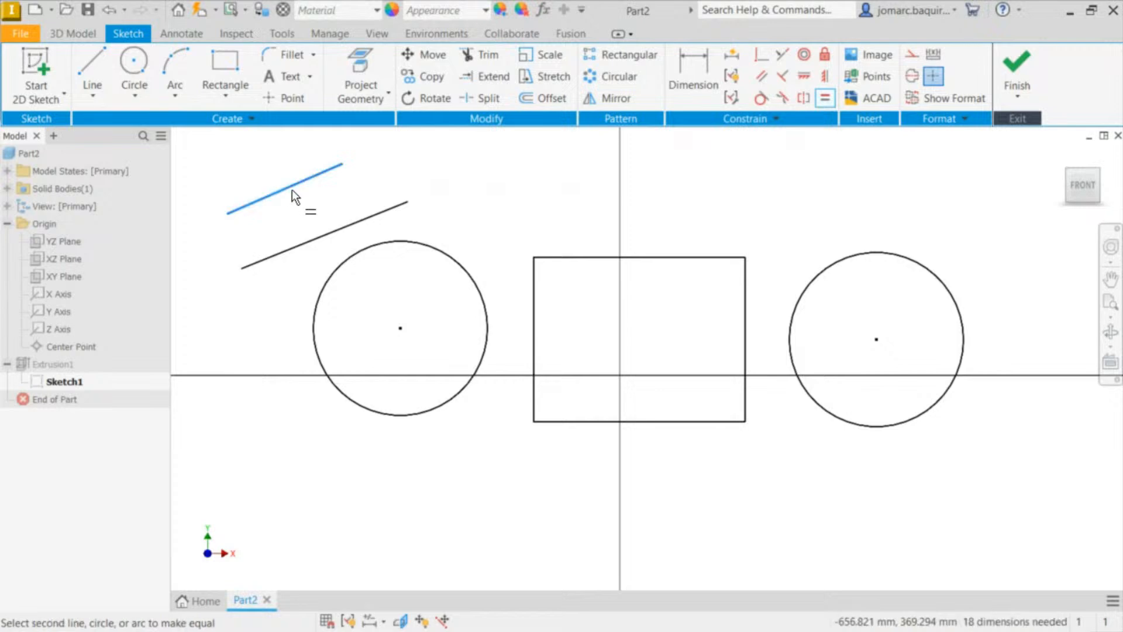
click(313, 239)
key(Escape)
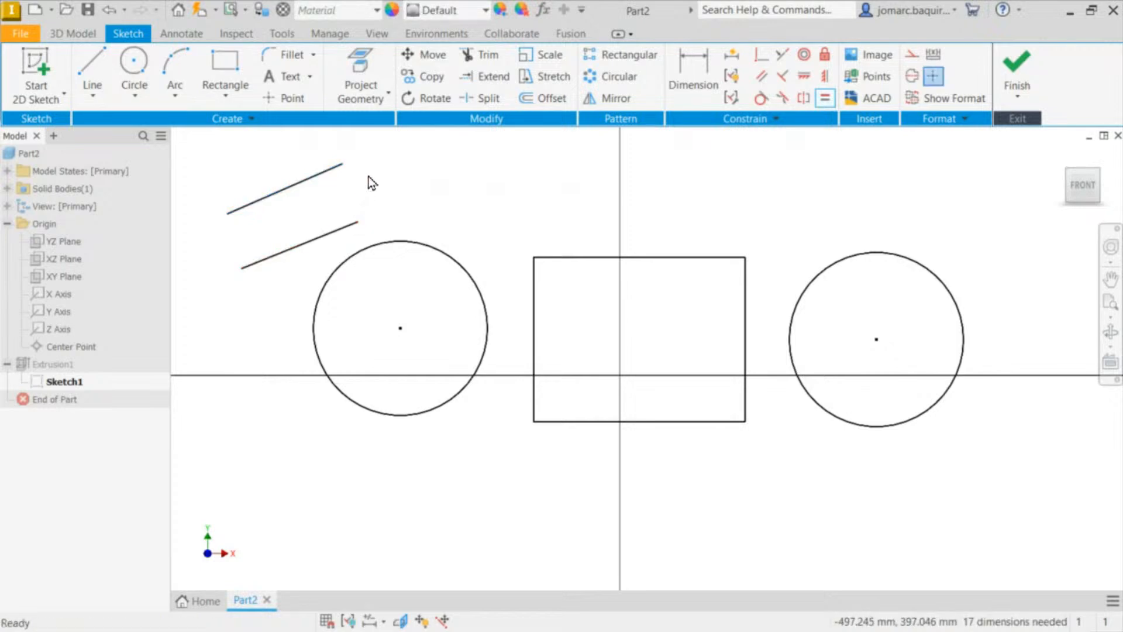
Step: Move the endpoints of both slanted lines to test their equal-length relationship
drag(345, 164, 320, 160)
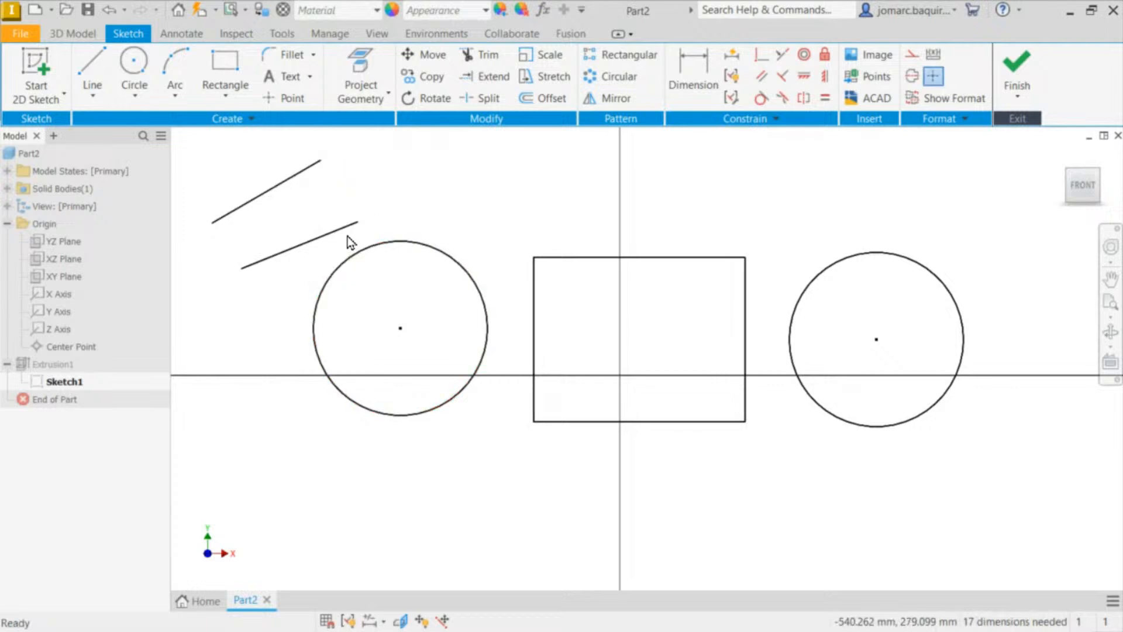
drag(358, 222, 349, 191)
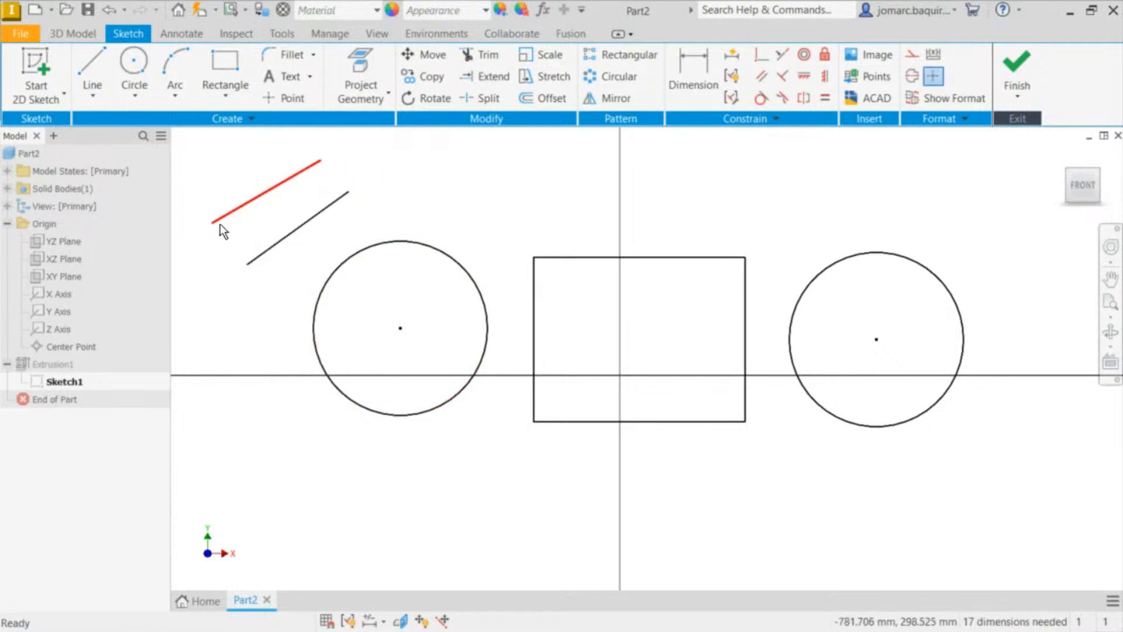
mouse_move(213, 224)
mouse_down()
mouse_move(239, 224)
mouse_move(222, 230)
mouse_up()
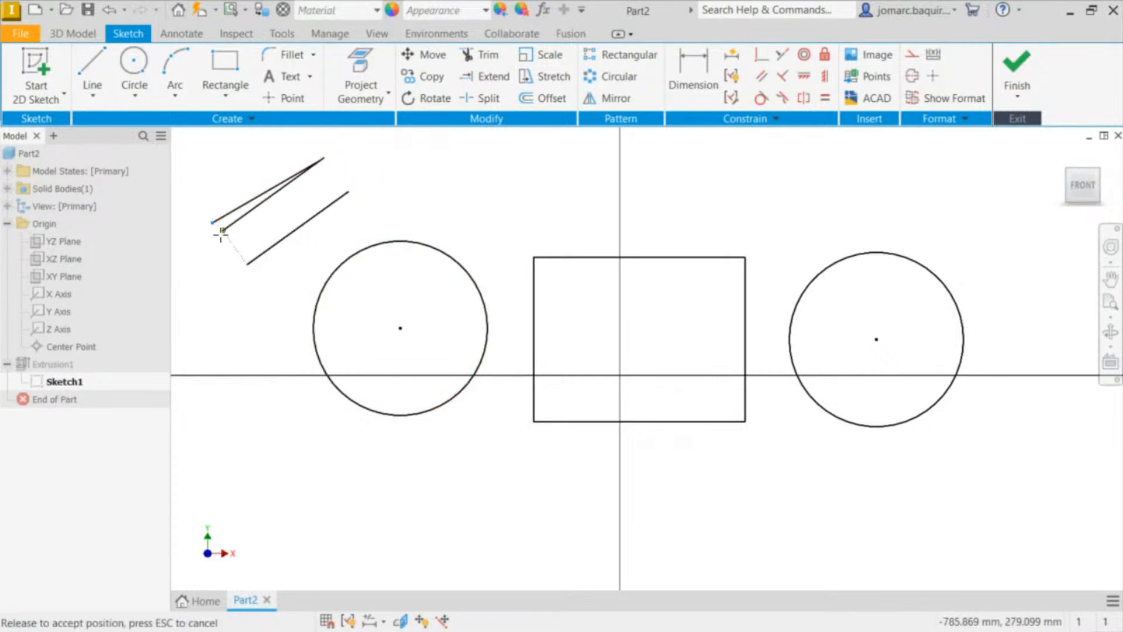
click(343, 196)
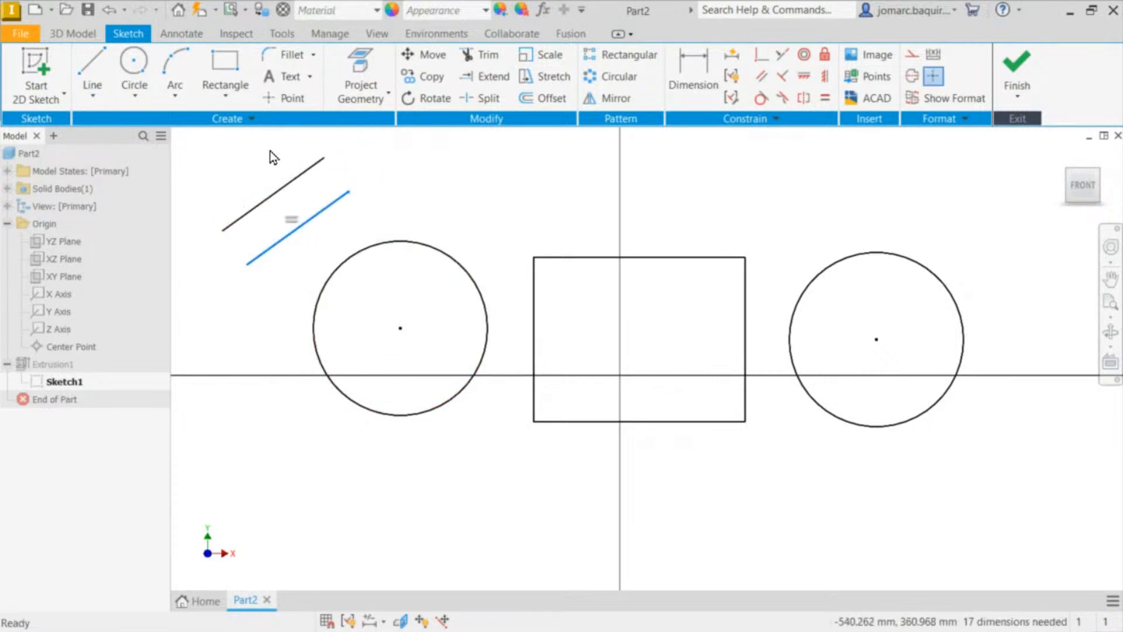
Step: Delete both slanted lines, keeping the rectangle and the two circles
click(216, 170)
drag(198, 144, 369, 301)
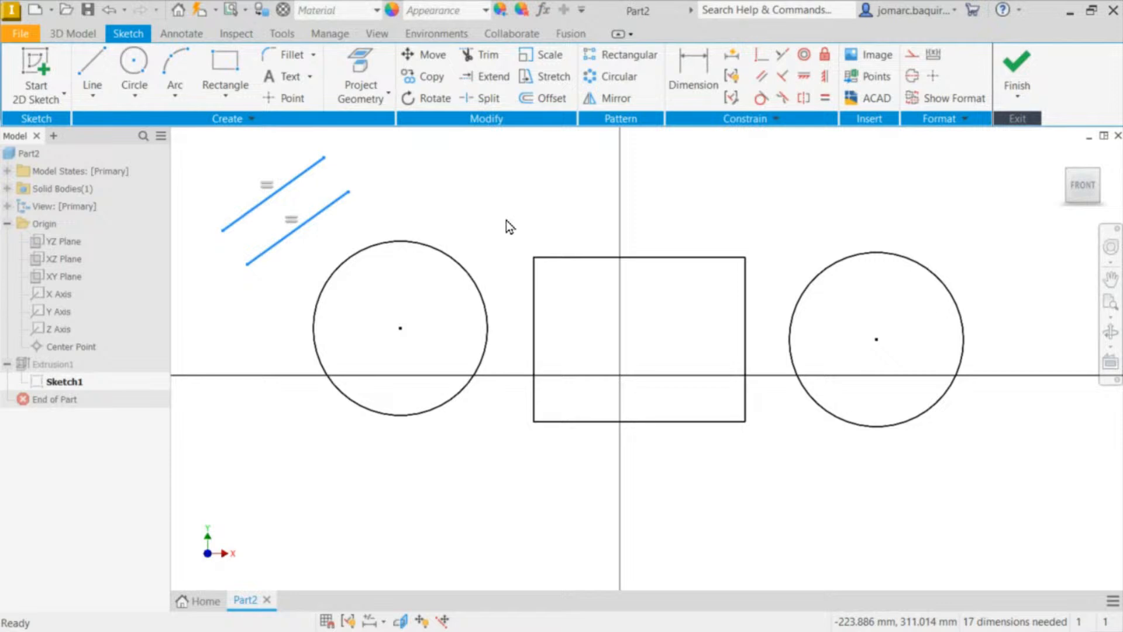
key(Delete)
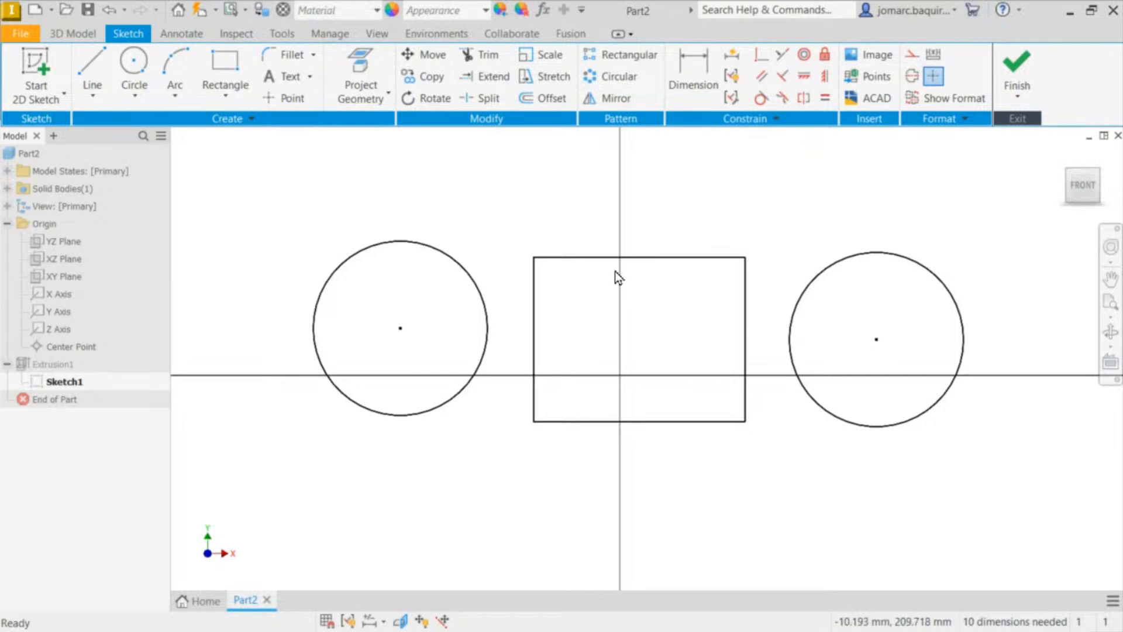
Step: Draw two small circles at the outer sides of the large circles, making the right one about 190 mm in diameter
scroll(615, 271, down, 4)
scroll(725, 223, up, 2)
middle_drag(640, 265, 709, 238)
scroll(710, 240, up, 4)
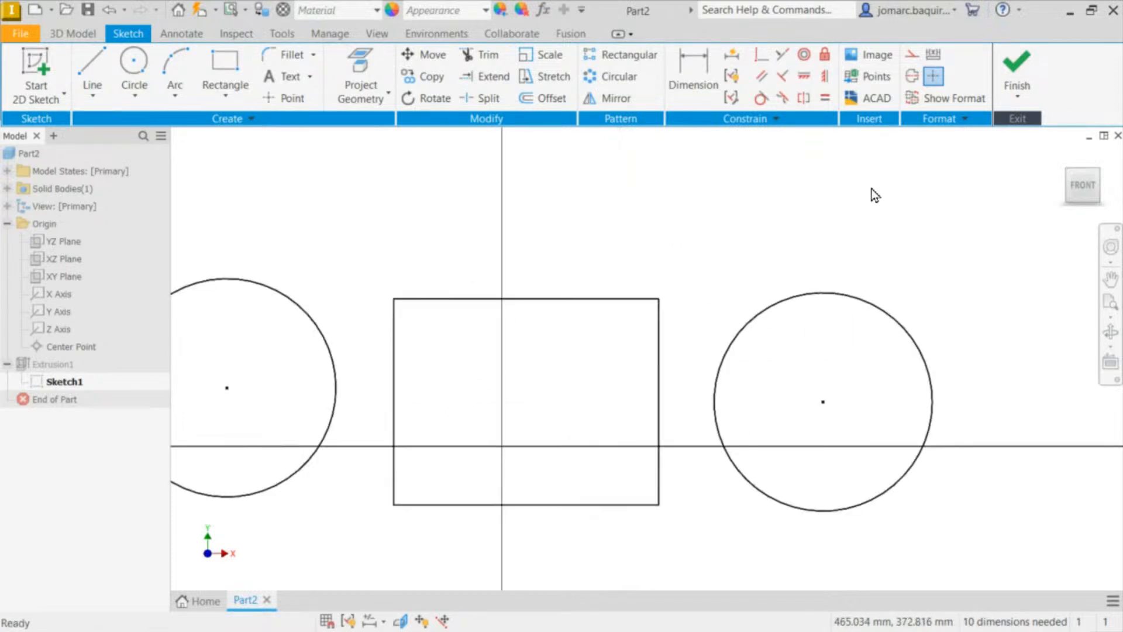
scroll(825, 198, down, 3)
middle_drag(764, 209, 736, 226)
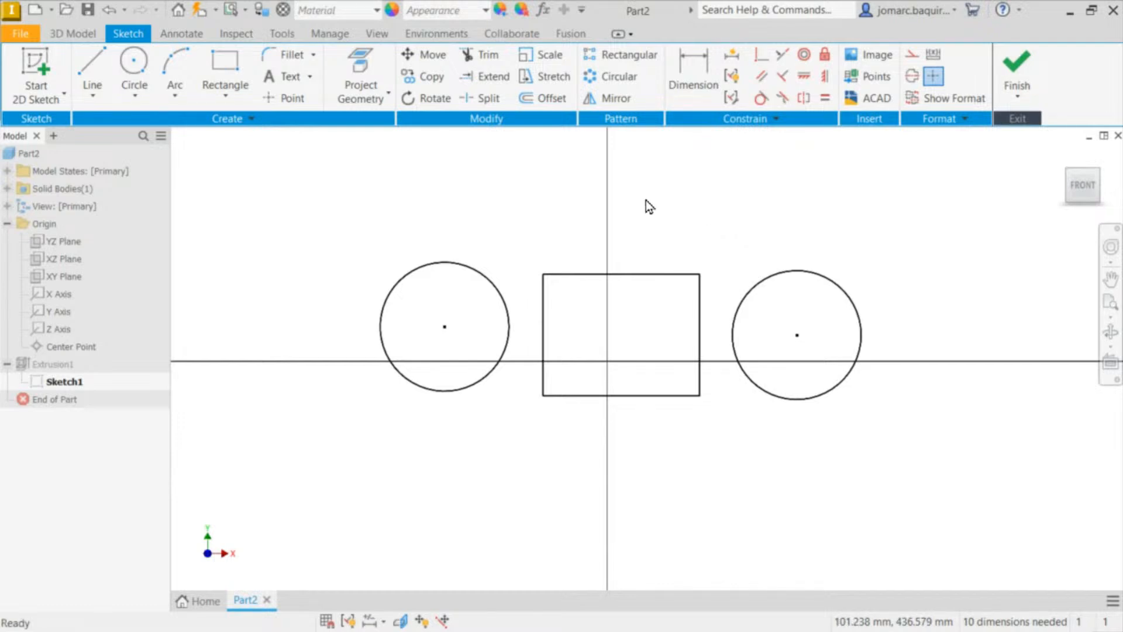
key(c)
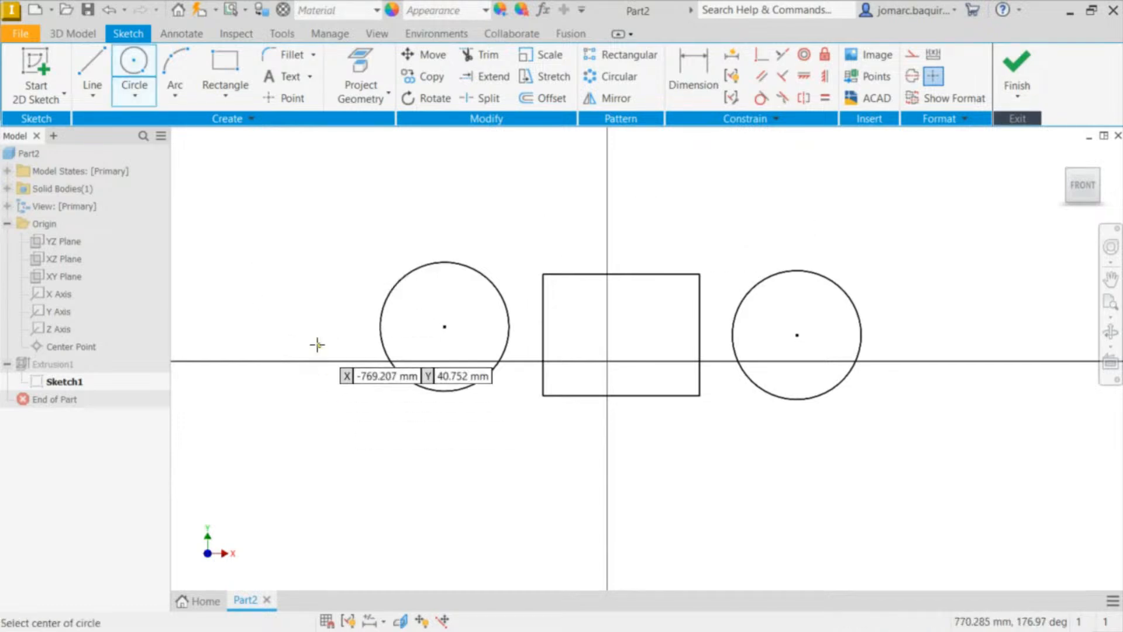
click(275, 335)
click(294, 360)
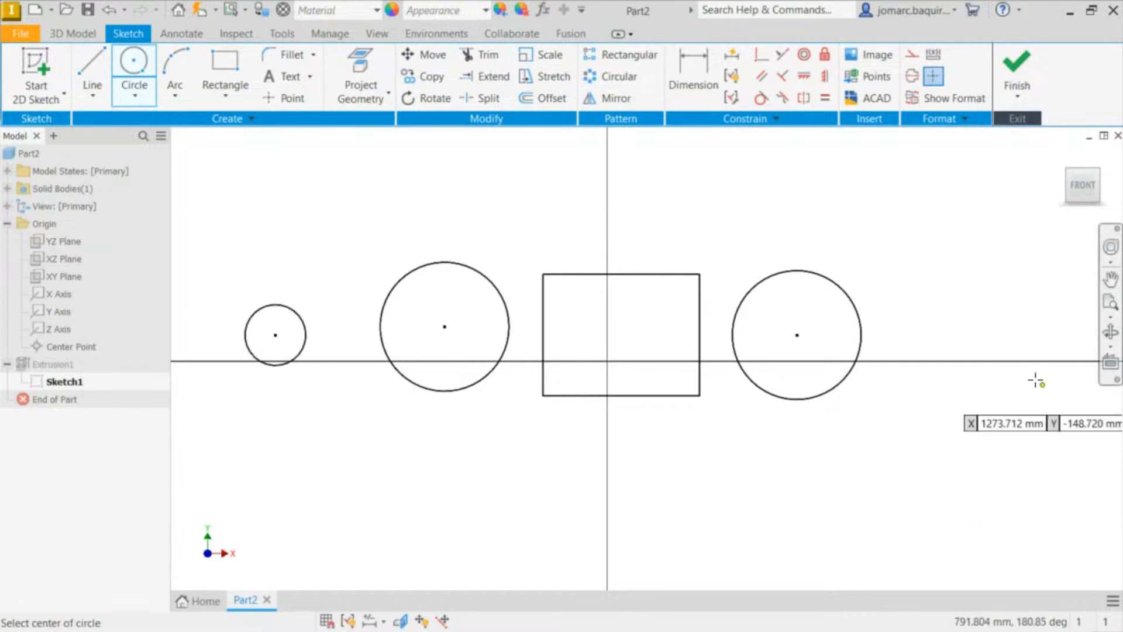
click(934, 327)
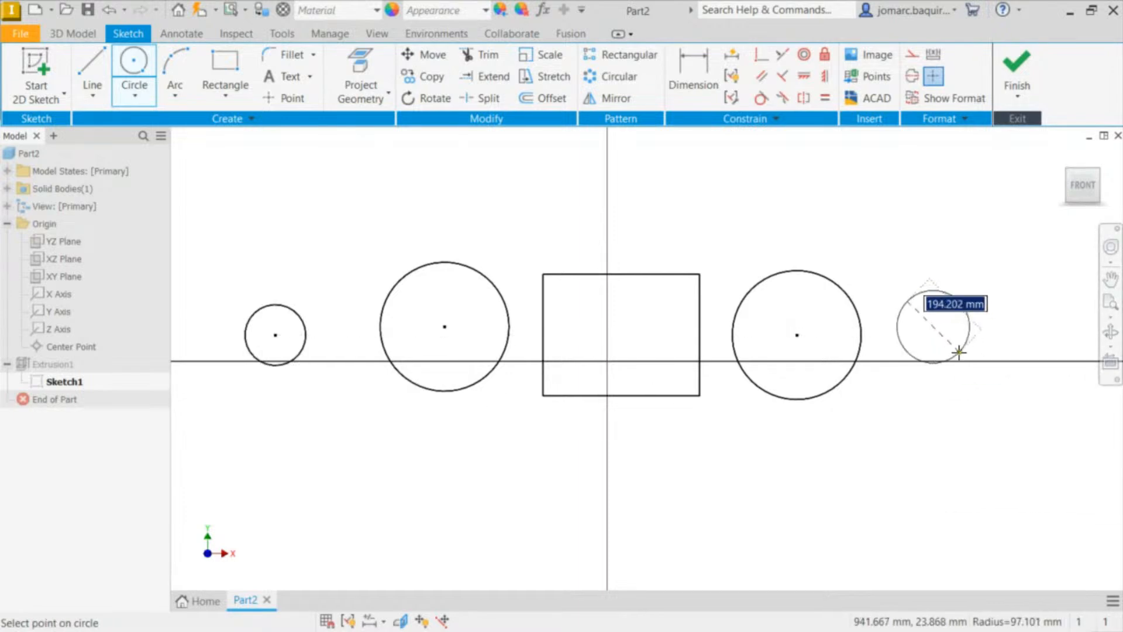
click(963, 344)
middle_drag(742, 223, 689, 233)
key(Escape)
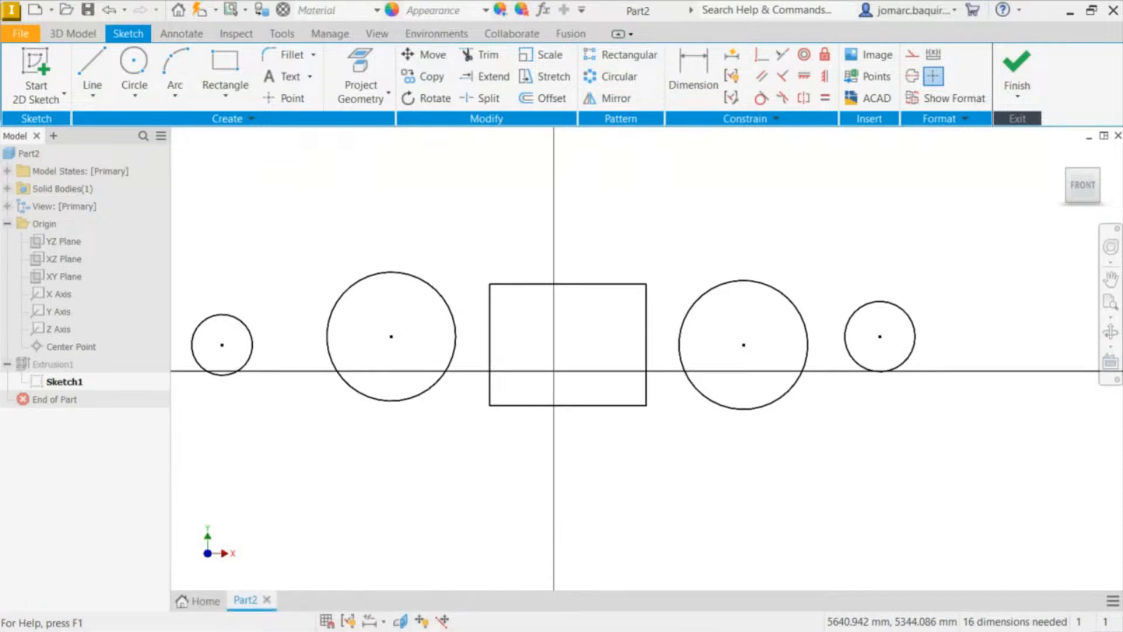
middle_drag(529, 247, 595, 213)
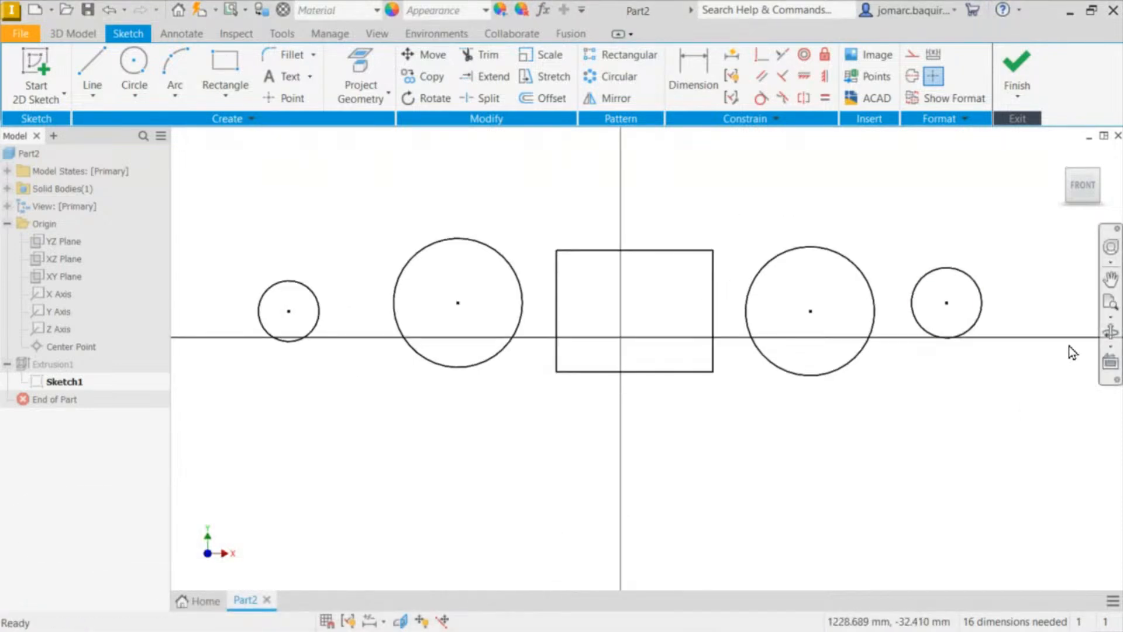
Step: Shrink the far-right small circle and slightly reduce the far-left small circle, leaving them at different sizes
drag(978, 284, 962, 283)
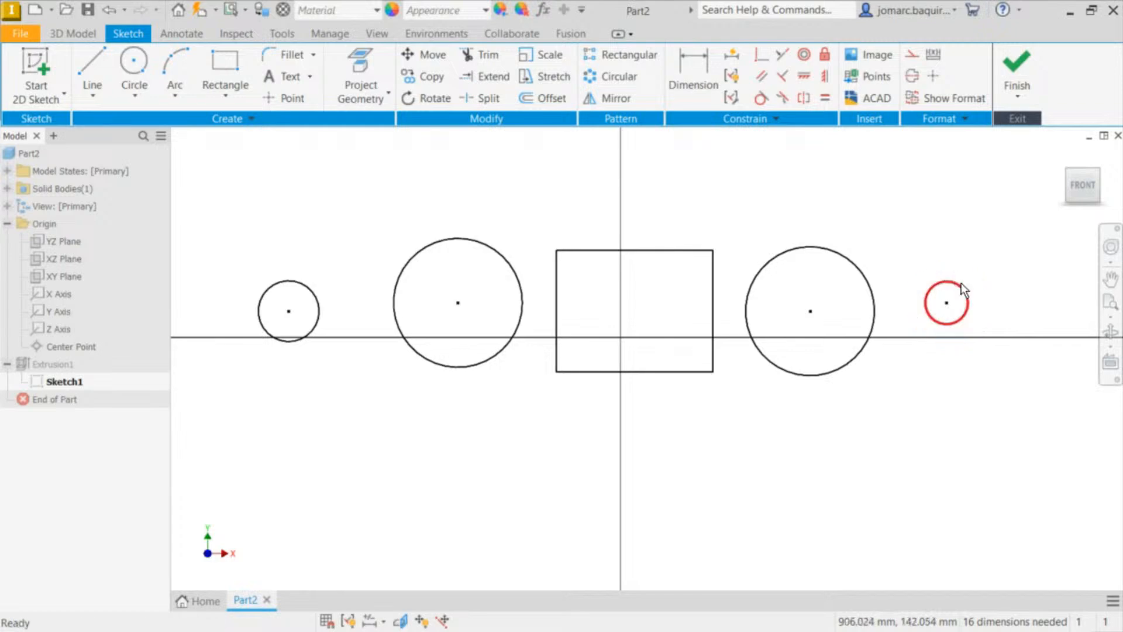
middle_drag(941, 242, 932, 250)
click(882, 238)
click(284, 287)
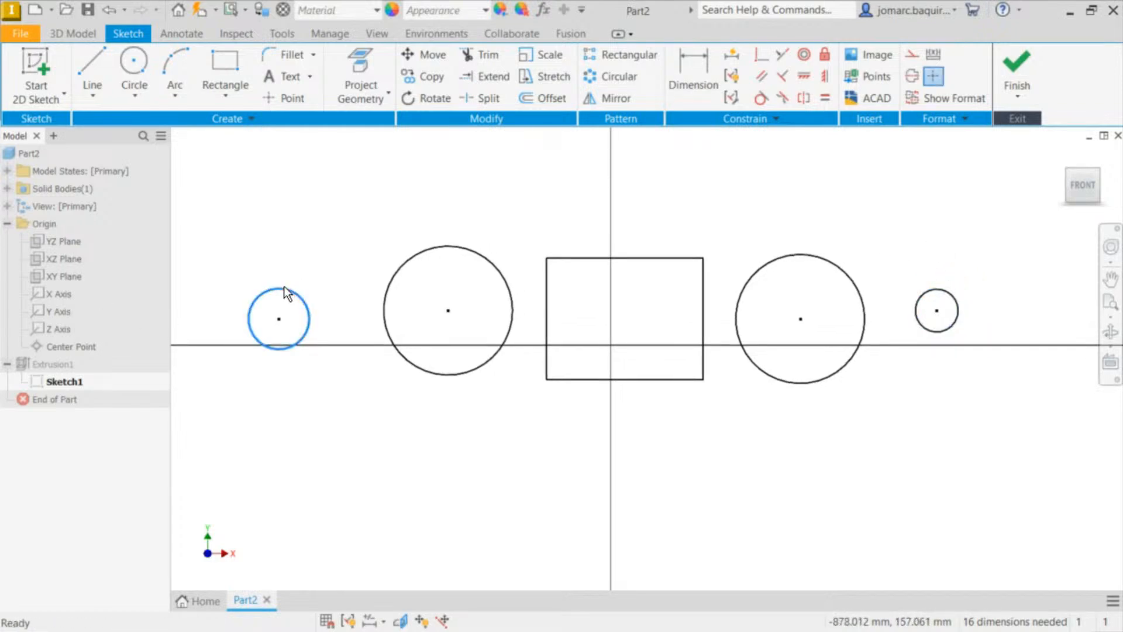
mouse_move(284, 286)
mouse_down()
mouse_move(287, 312)
mouse_move(294, 294)
mouse_up()
click(330, 218)
middle_drag(316, 242, 311, 274)
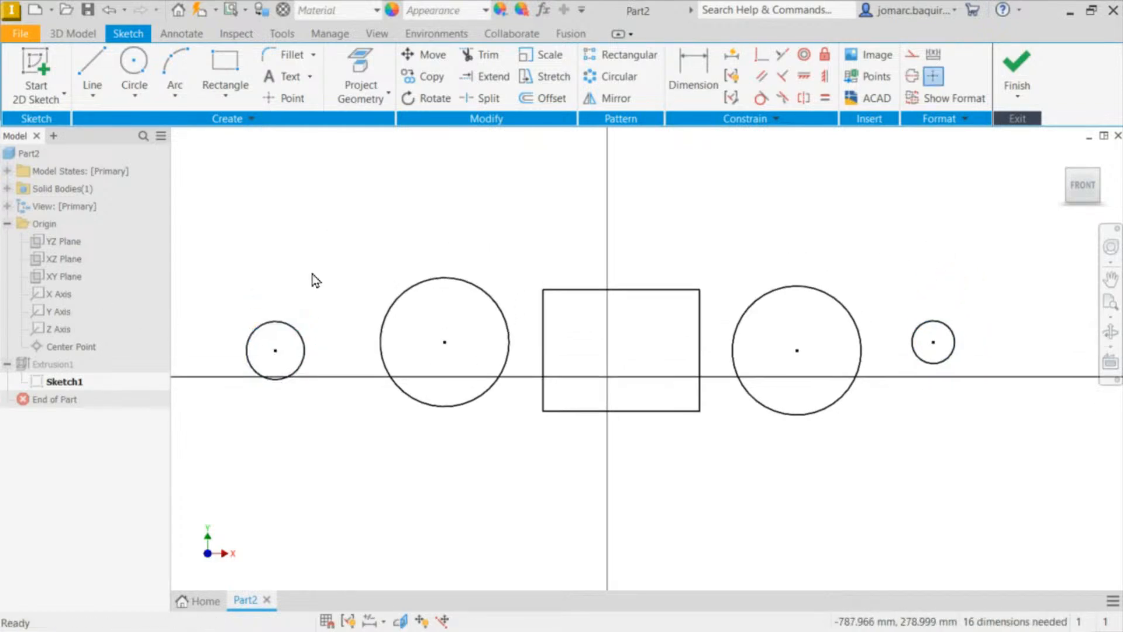
Step: Apply an Equal constraint between the far-left and far-right small circles
click(826, 98)
click(303, 345)
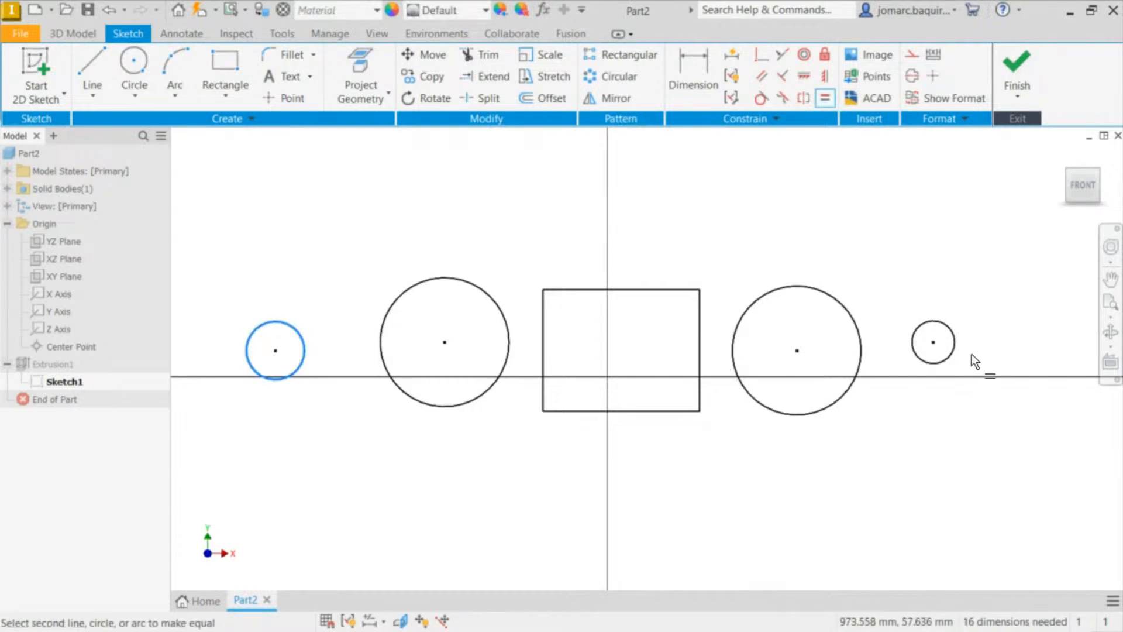
click(951, 344)
key(Escape)
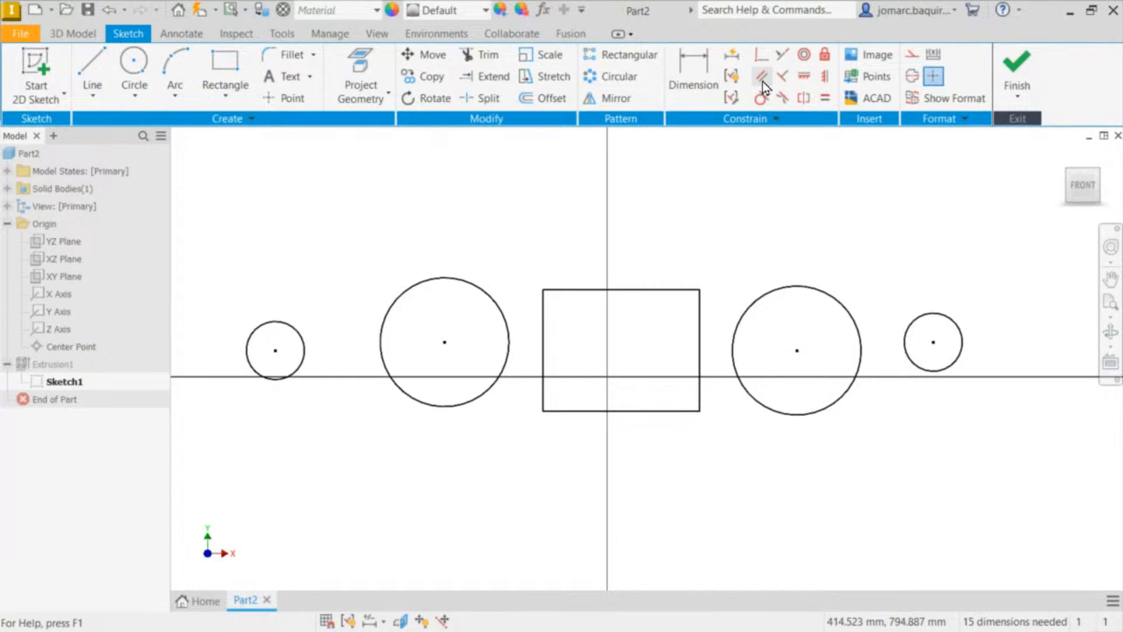
Step: Make the left large circle concentric with the far-left small circle
click(804, 54)
click(488, 297)
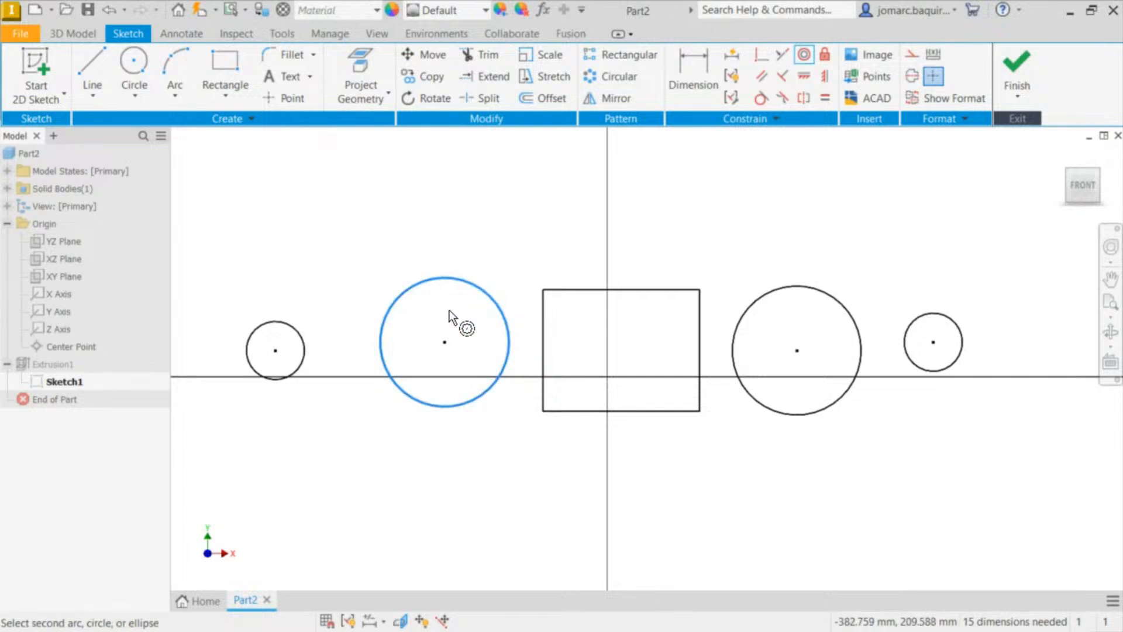
click(304, 360)
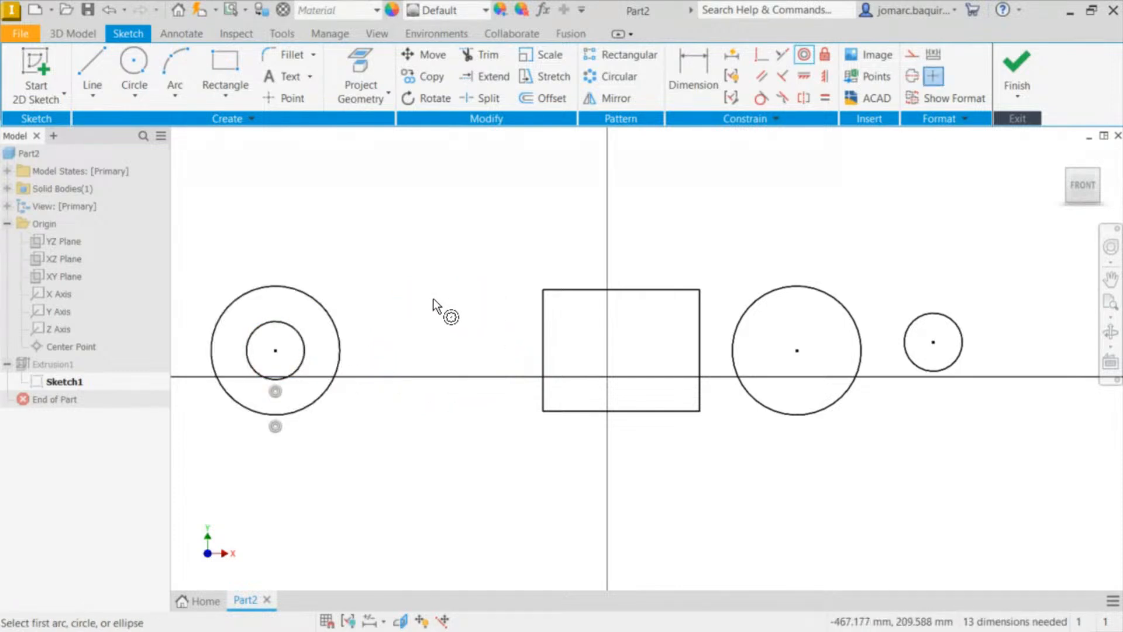
key(Escape)
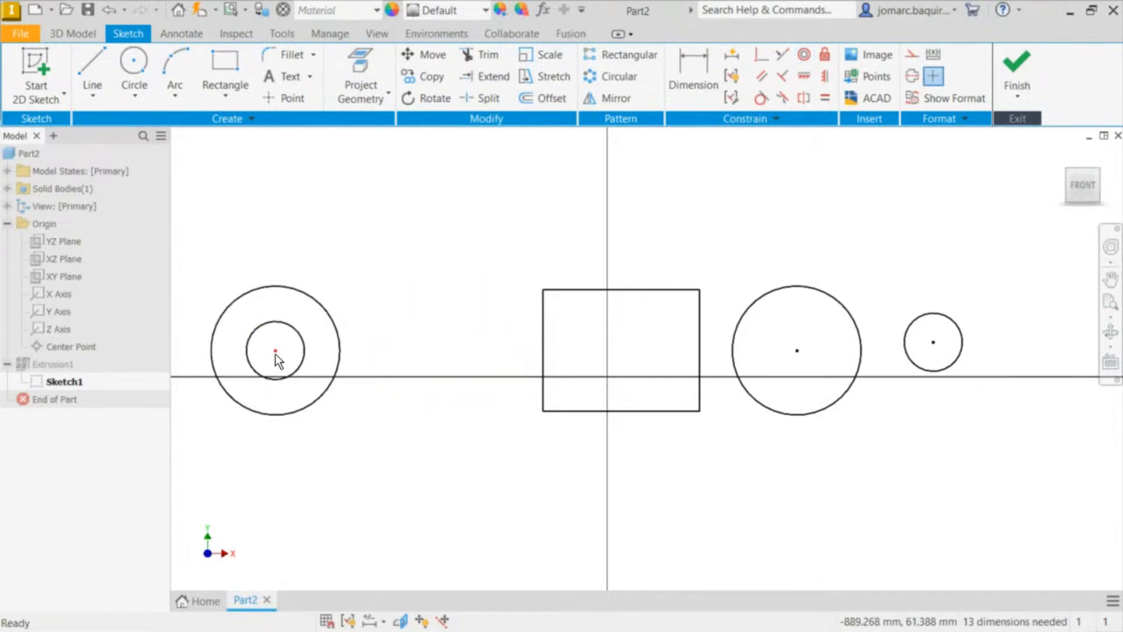
Step: Move the left concentric circle pair closer to the rectangle and enlarge both its outer and inner circles
drag(276, 352, 392, 352)
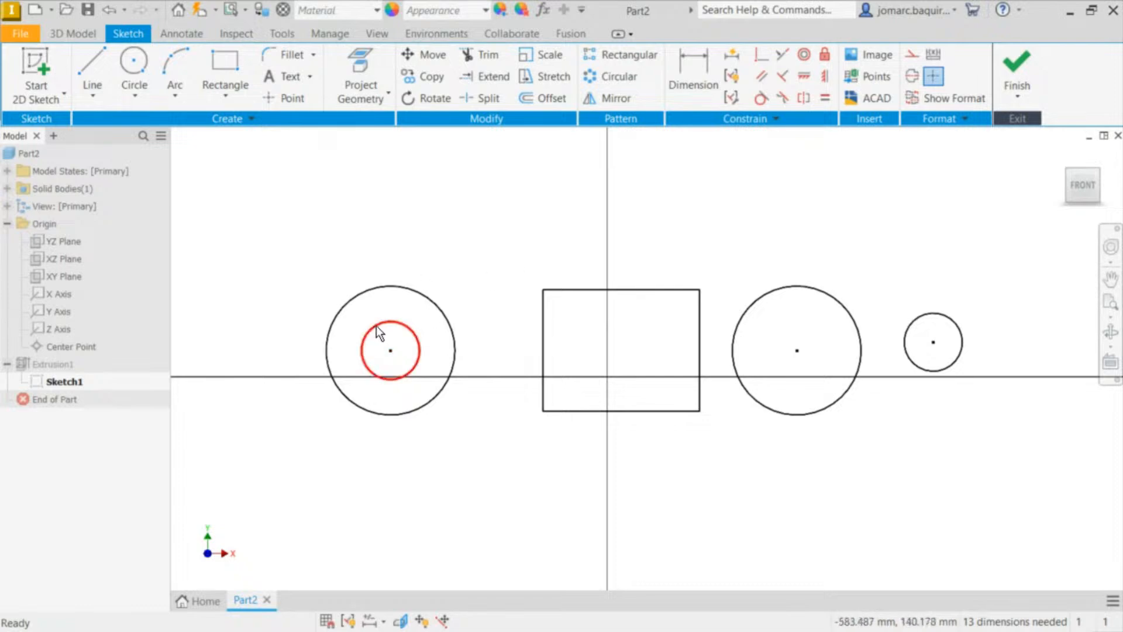
mouse_move(438, 301)
mouse_down()
mouse_move(440, 311)
mouse_move(449, 298)
mouse_up()
drag(415, 345, 426, 337)
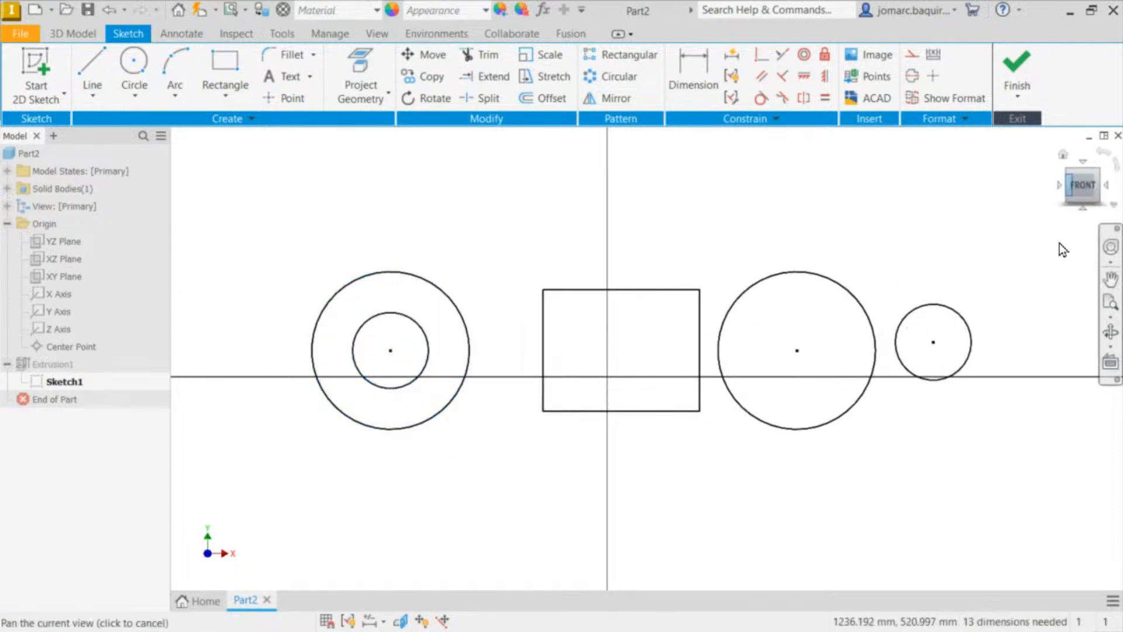
click(933, 77)
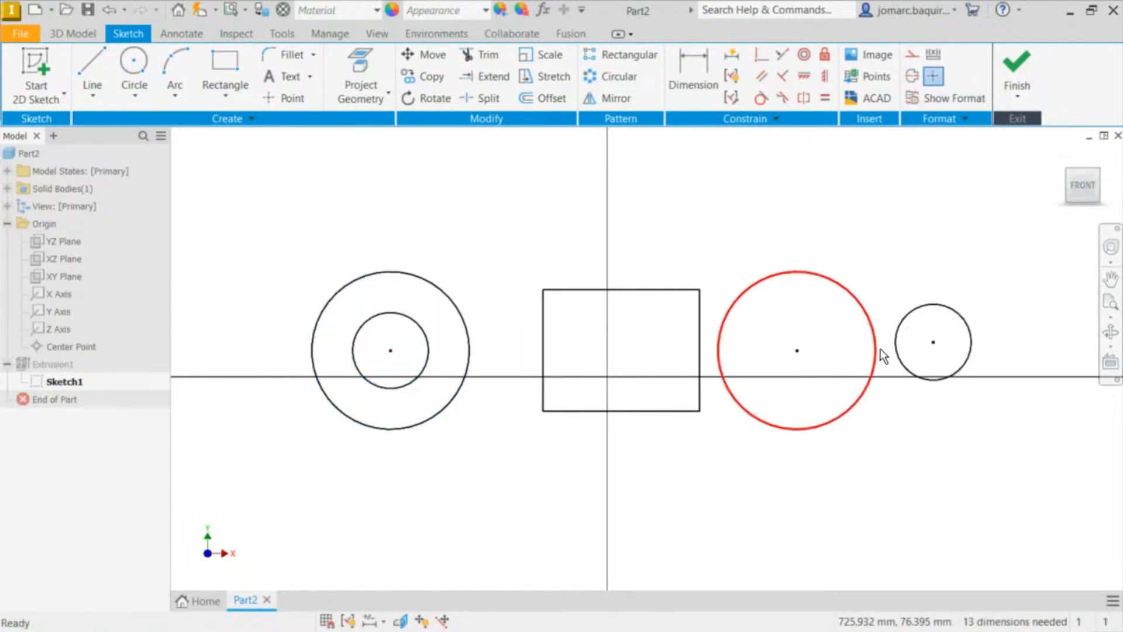
Step: Make the far-right small circle concentric with the right large circle
click(810, 58)
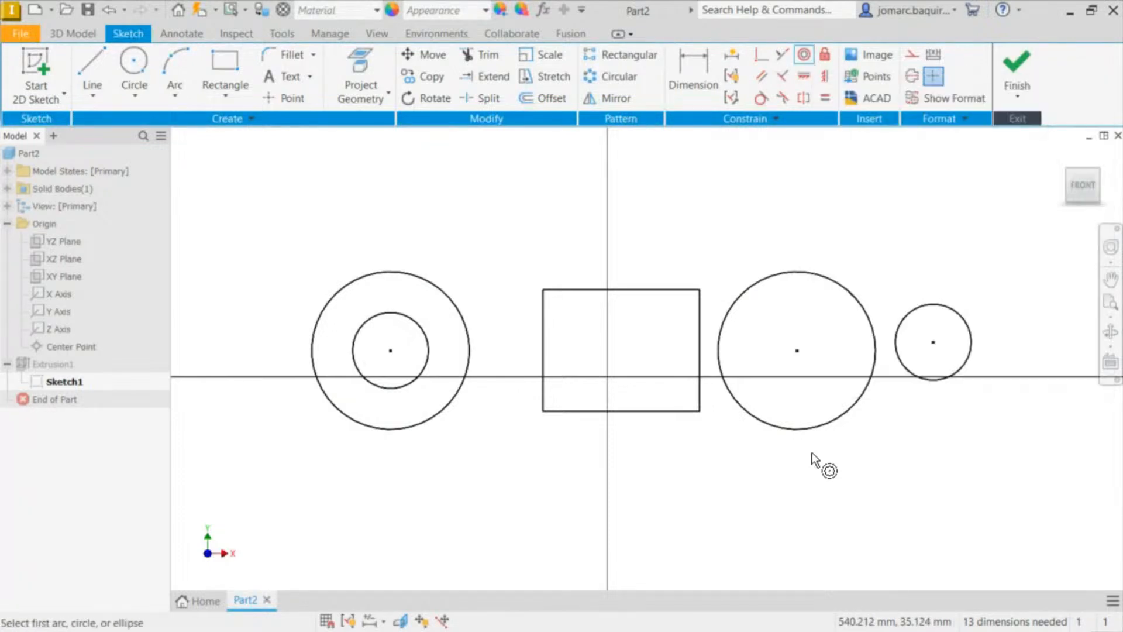
click(969, 347)
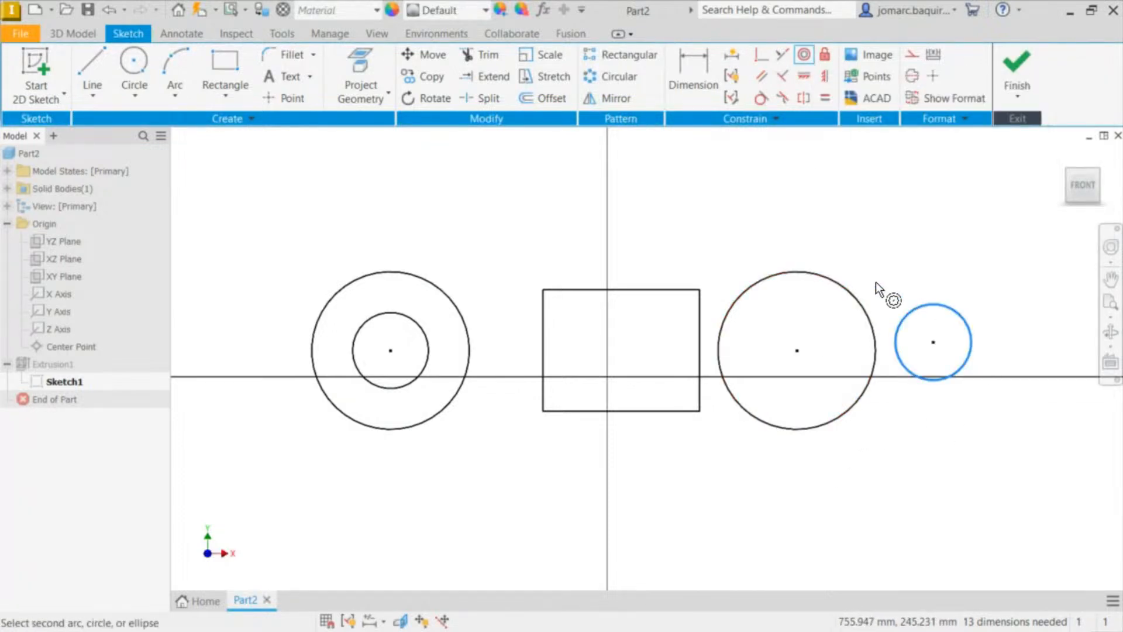
click(863, 311)
key(Escape)
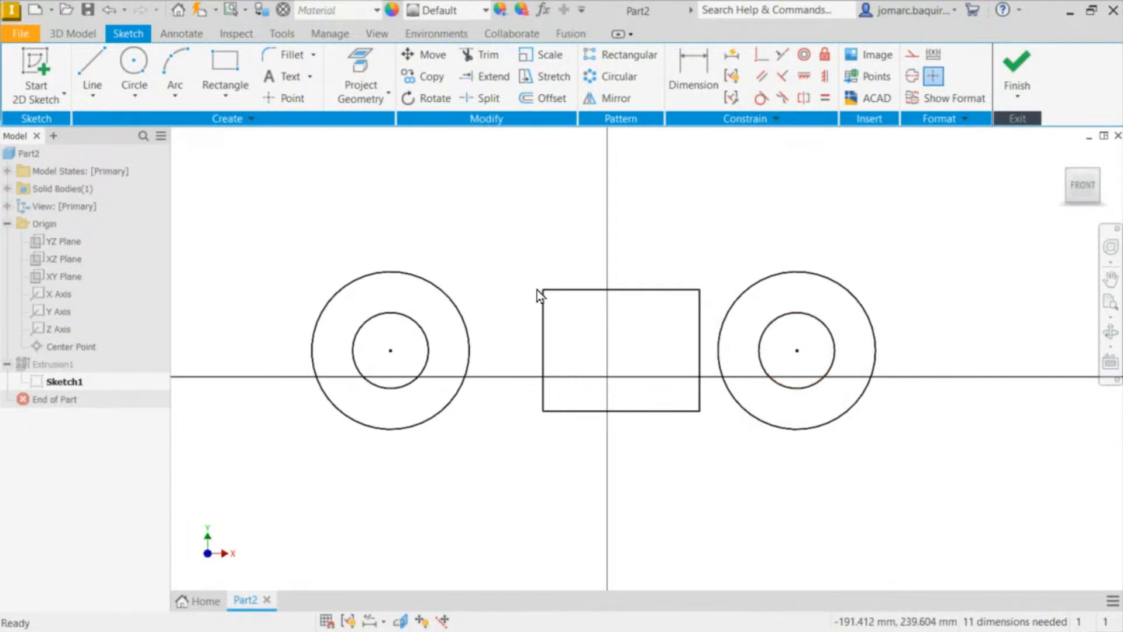
Step: Pull the rectangle's two left corners outward and apply a Vertical constraint to its left edge
drag(542, 289, 476, 267)
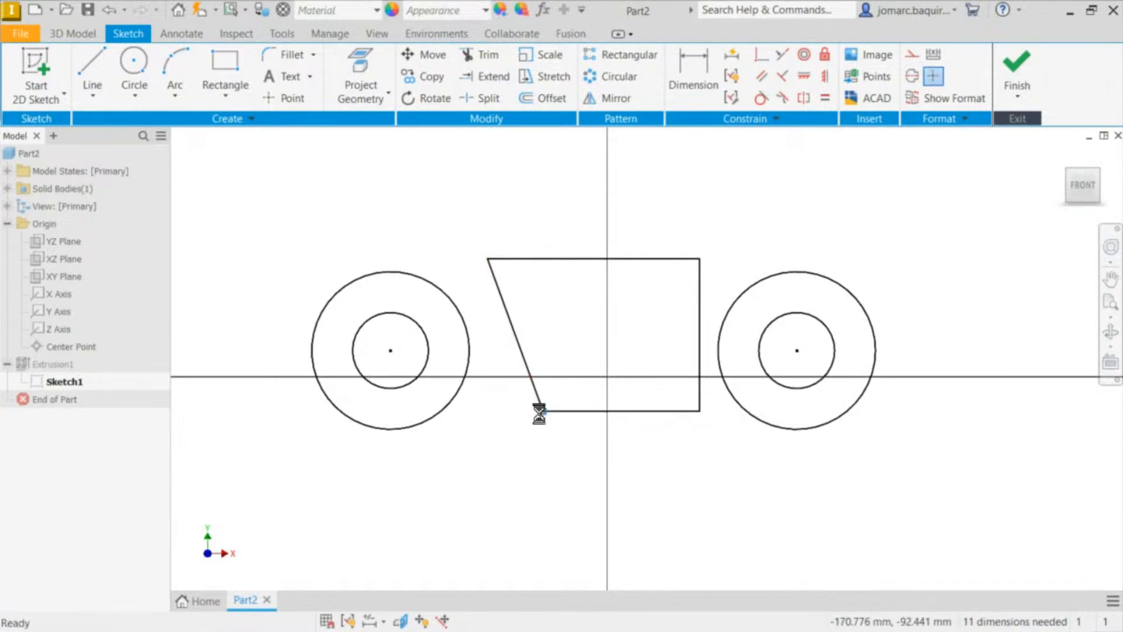
mouse_move(543, 411)
mouse_down()
mouse_move(473, 430)
mouse_move(495, 429)
mouse_up()
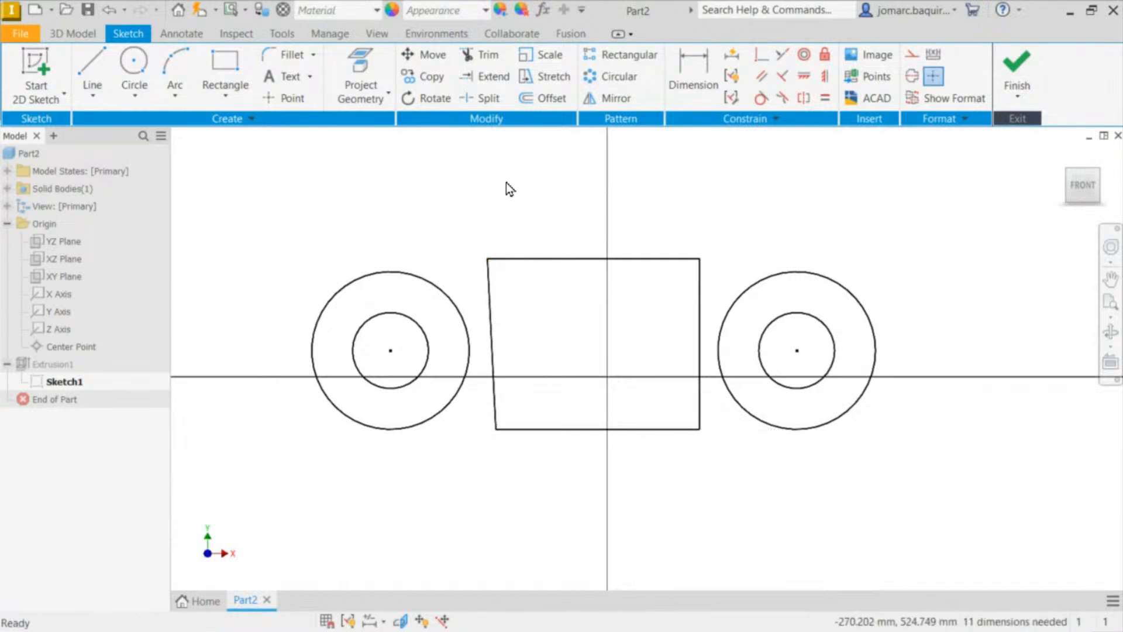
click(827, 76)
click(493, 310)
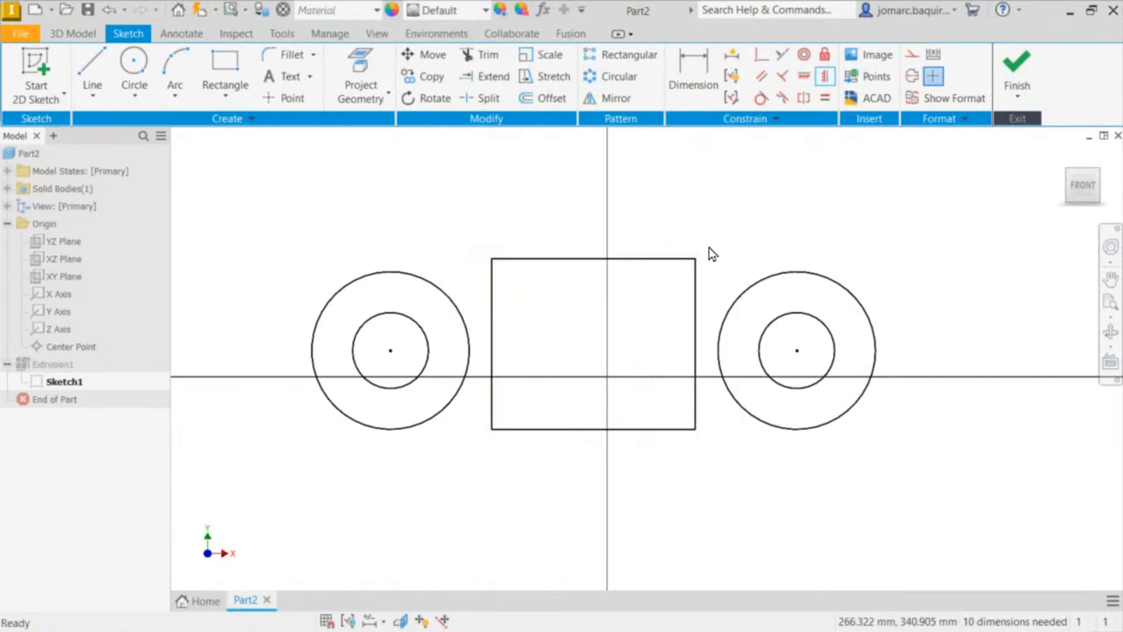
key(Escape)
Step: Stretch the rectangle from its upper-right corner, move the left circle pair up, and move the right pair clear of the rectangle
drag(697, 259, 718, 244)
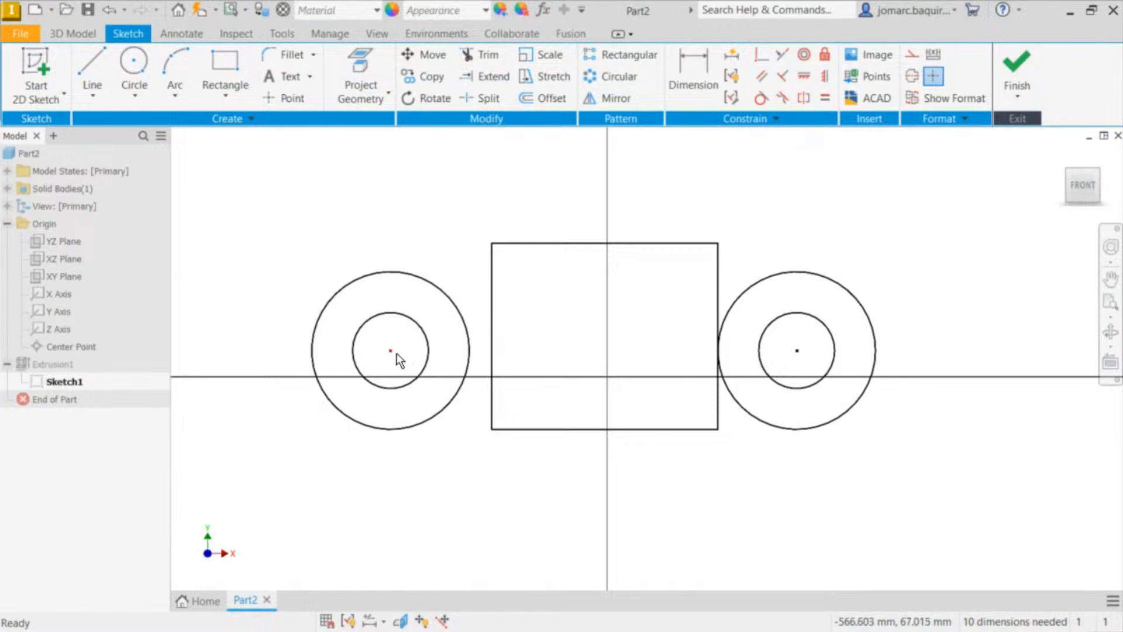
drag(395, 353, 392, 330)
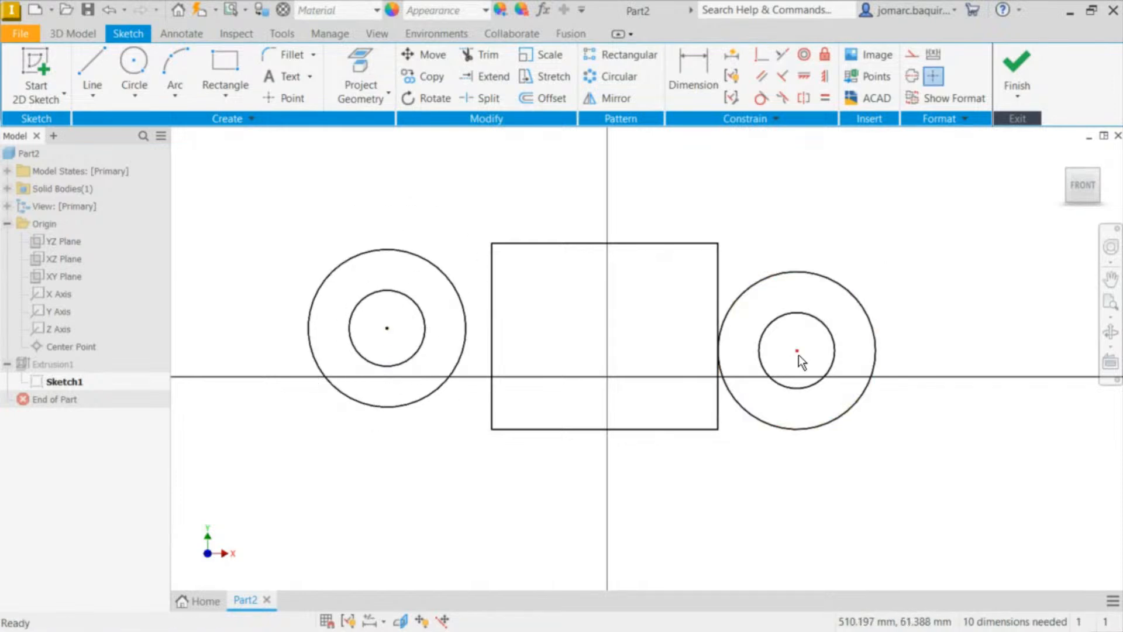
drag(799, 355, 837, 340)
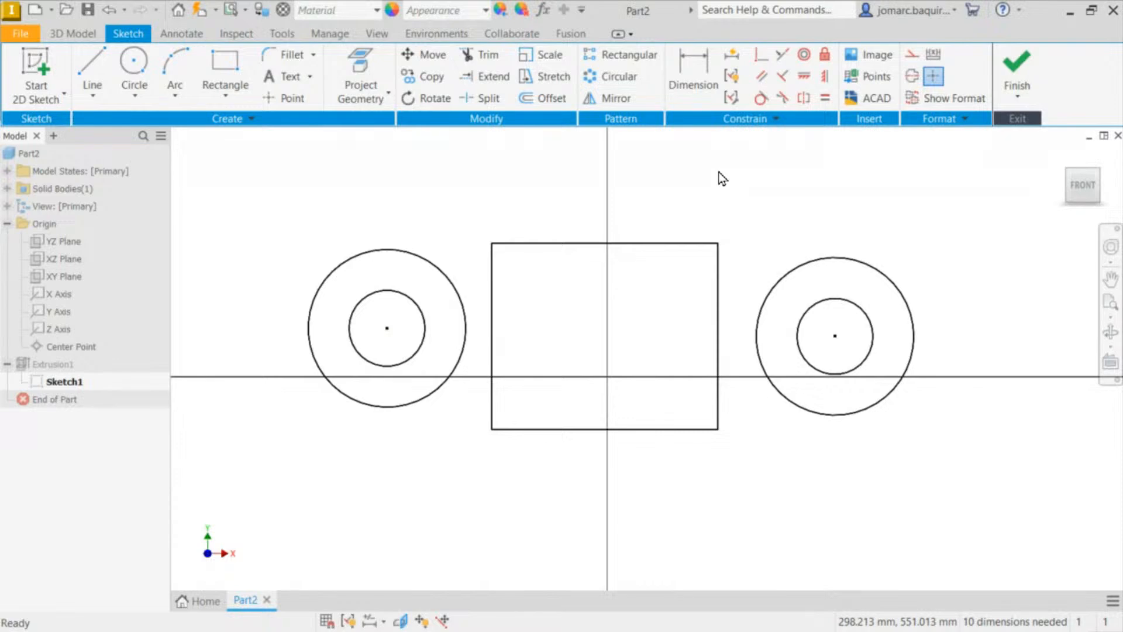
Step: Apply a Tangent constraint between the rectangle's top edge and the left outer circle
click(766, 103)
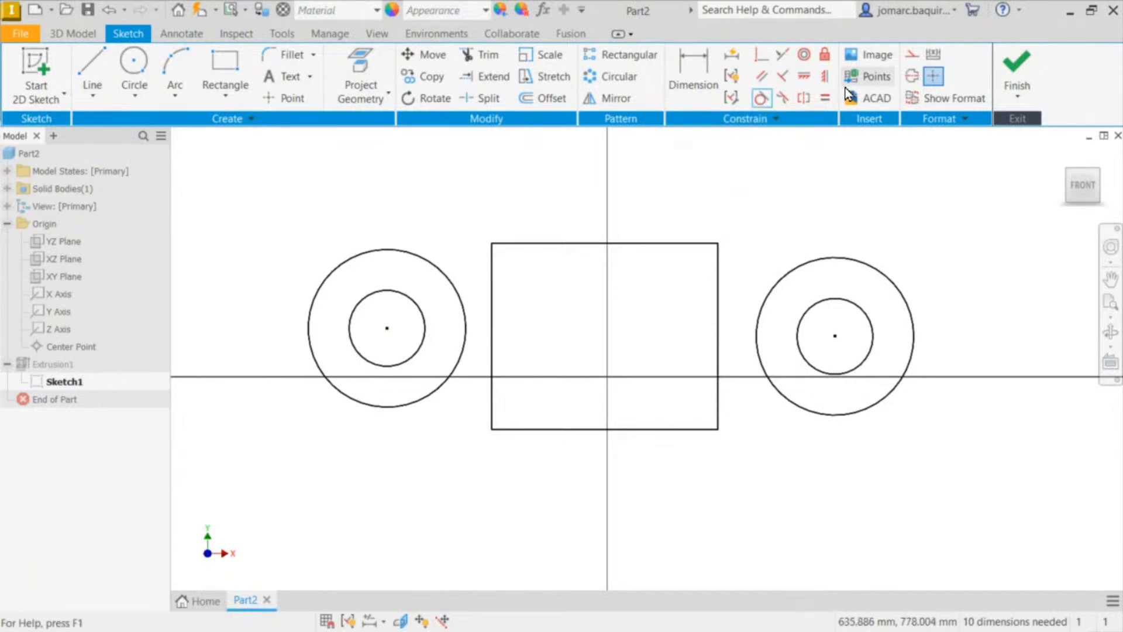
click(556, 244)
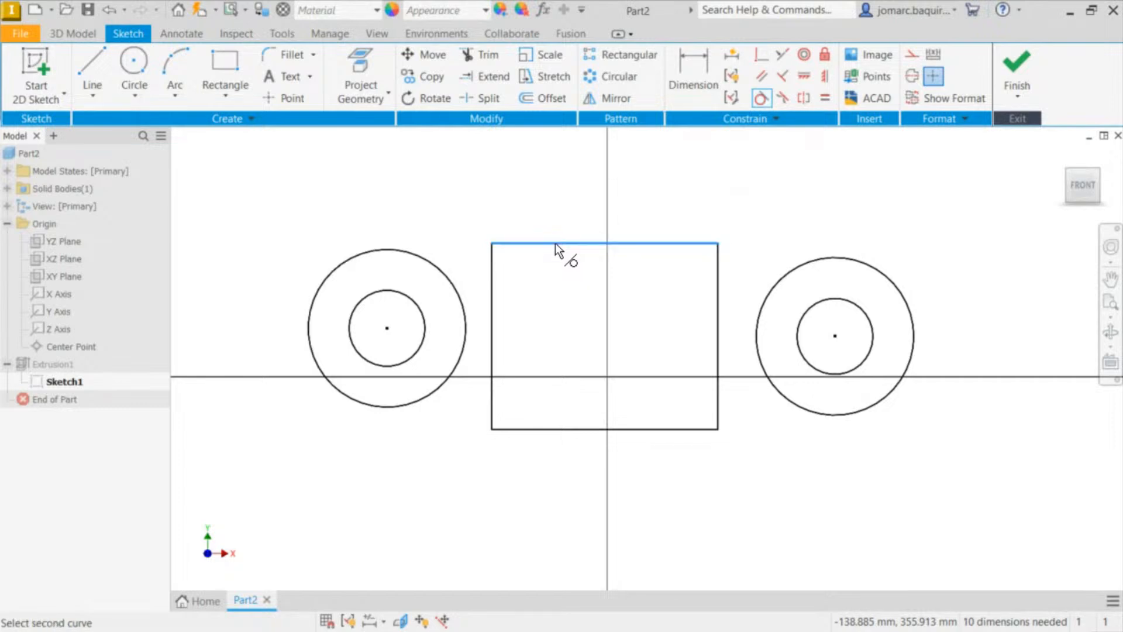
click(410, 259)
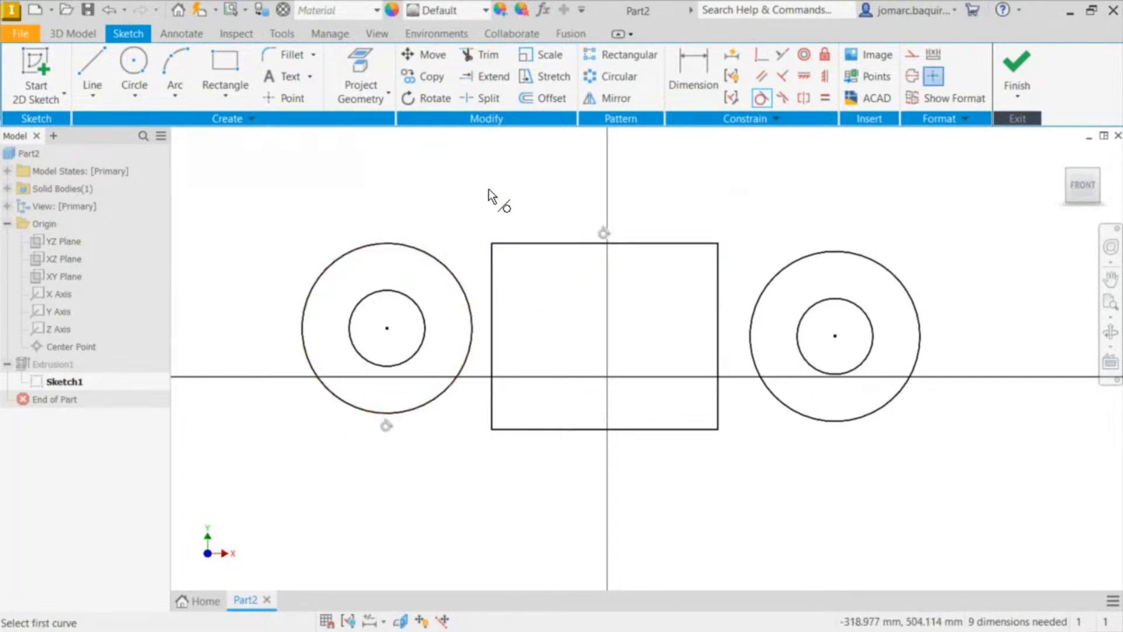
key(Escape)
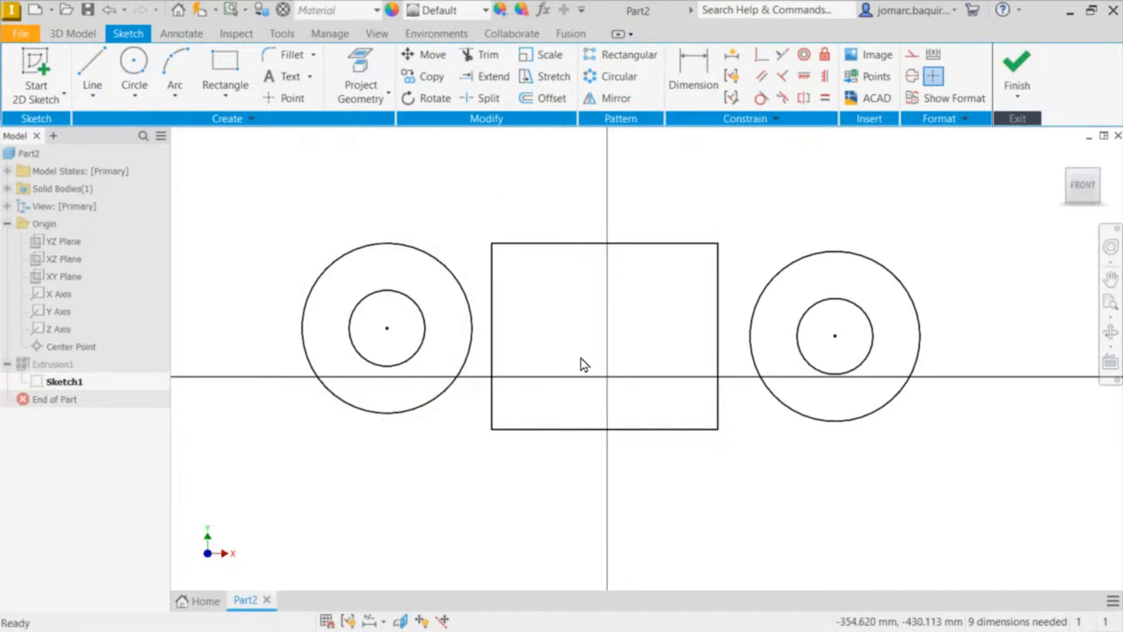
Step: Show and hide all constraint symbols, and test the tangency by raising the rectangle's top edge and enlarging the left outer circle
key(F8)
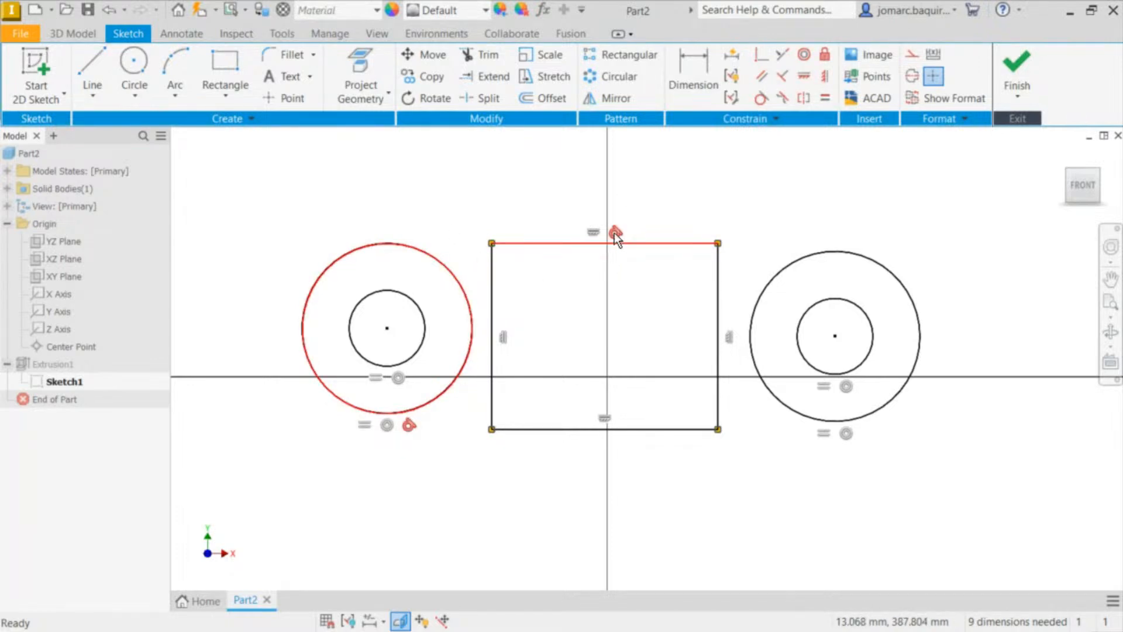
key(F9)
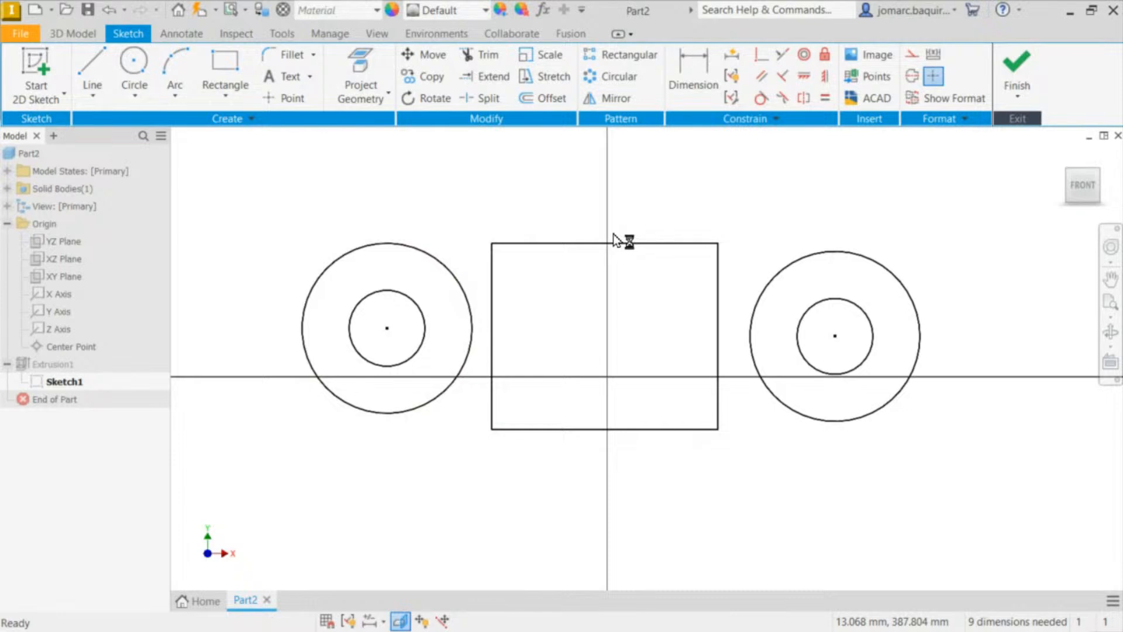
drag(552, 244, 641, 233)
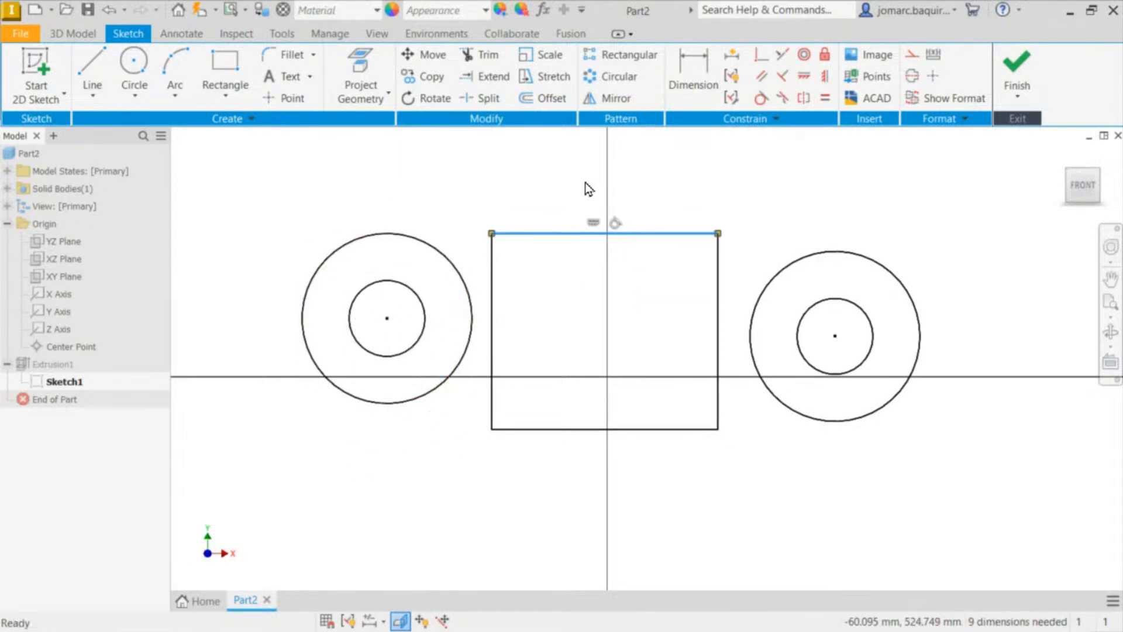
mouse_move(411, 404)
mouse_down()
mouse_move(395, 457)
mouse_move(400, 421)
mouse_up()
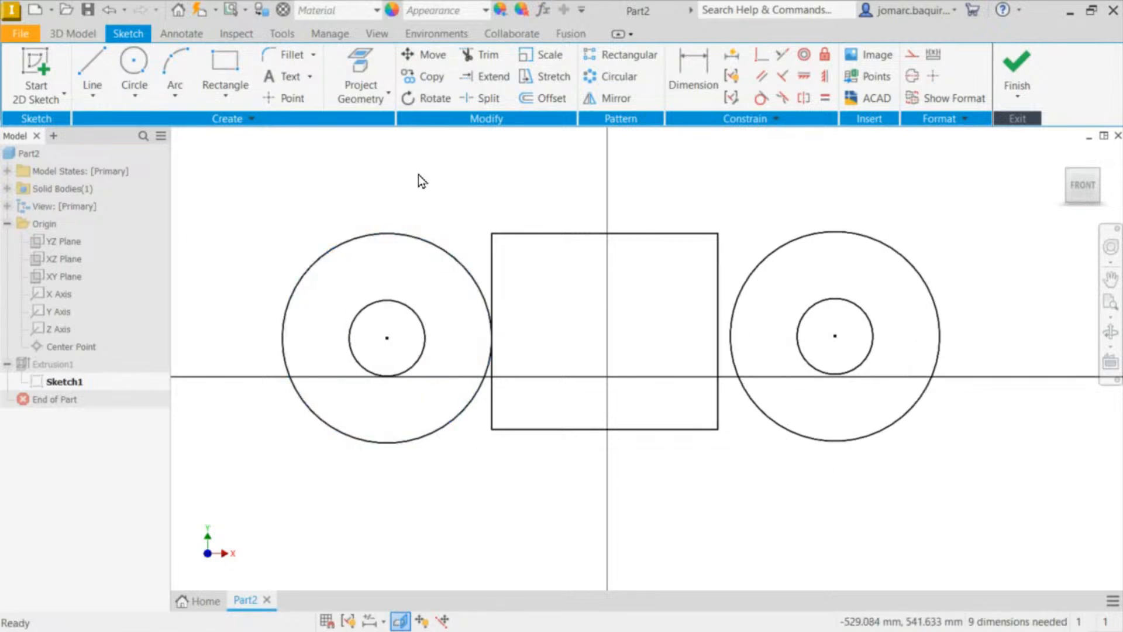
Step: Make the left outer circle tangent to the rectangle's bottom edge, and shrink and slightly shift the circle to test it
click(760, 99)
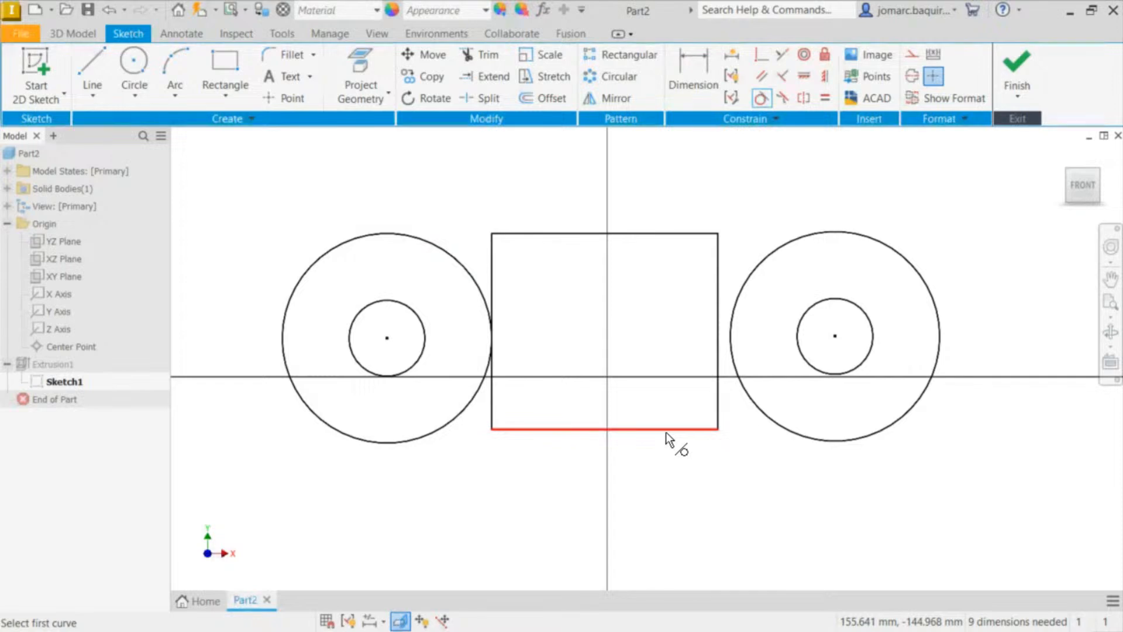
click(666, 432)
click(394, 440)
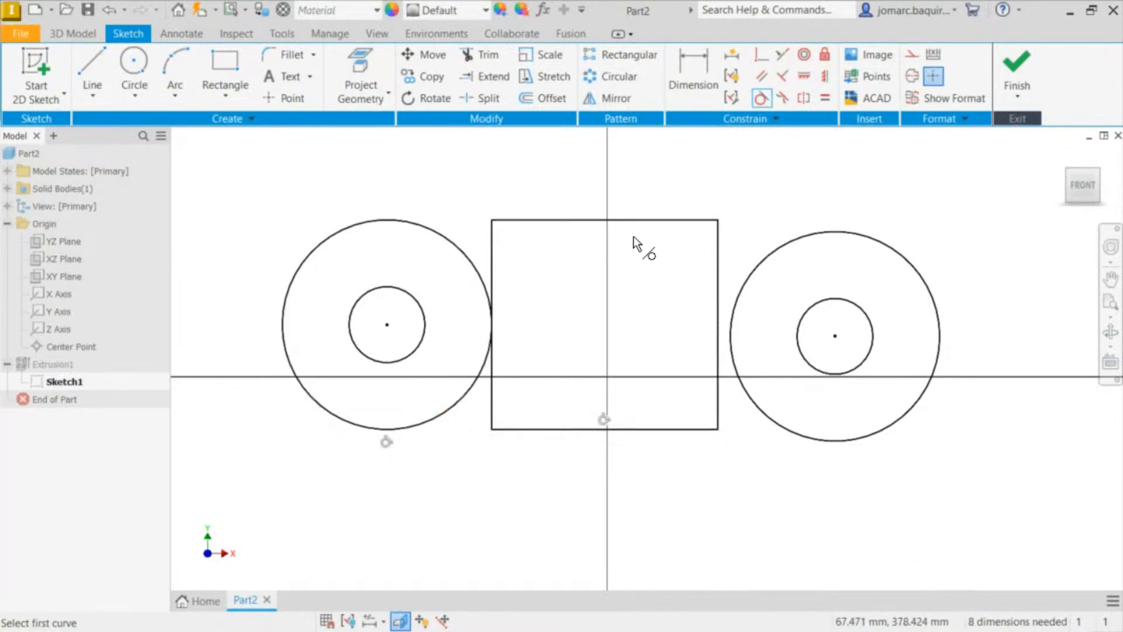
key(Escape)
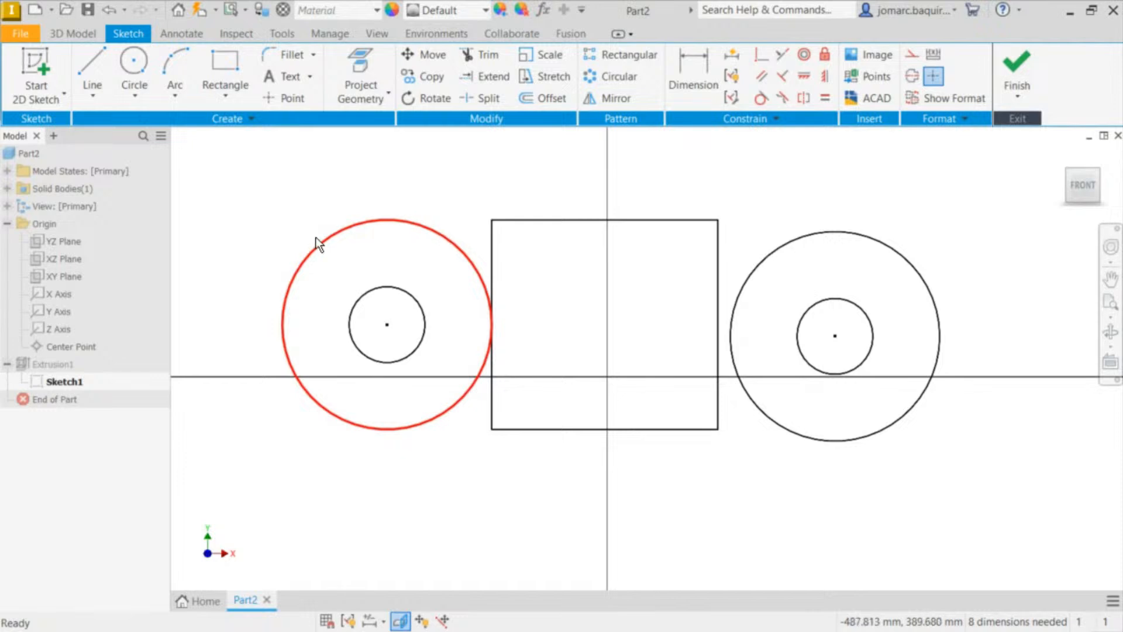
mouse_move(310, 261)
mouse_down()
mouse_move(300, 223)
mouse_move(290, 292)
mouse_move(357, 200)
mouse_move(349, 272)
mouse_move(371, 268)
mouse_move(388, 234)
mouse_move(380, 254)
mouse_move(341, 267)
mouse_move(342, 248)
mouse_move(353, 423)
mouse_move(308, 433)
mouse_move(398, 234)
mouse_move(395, 255)
mouse_up()
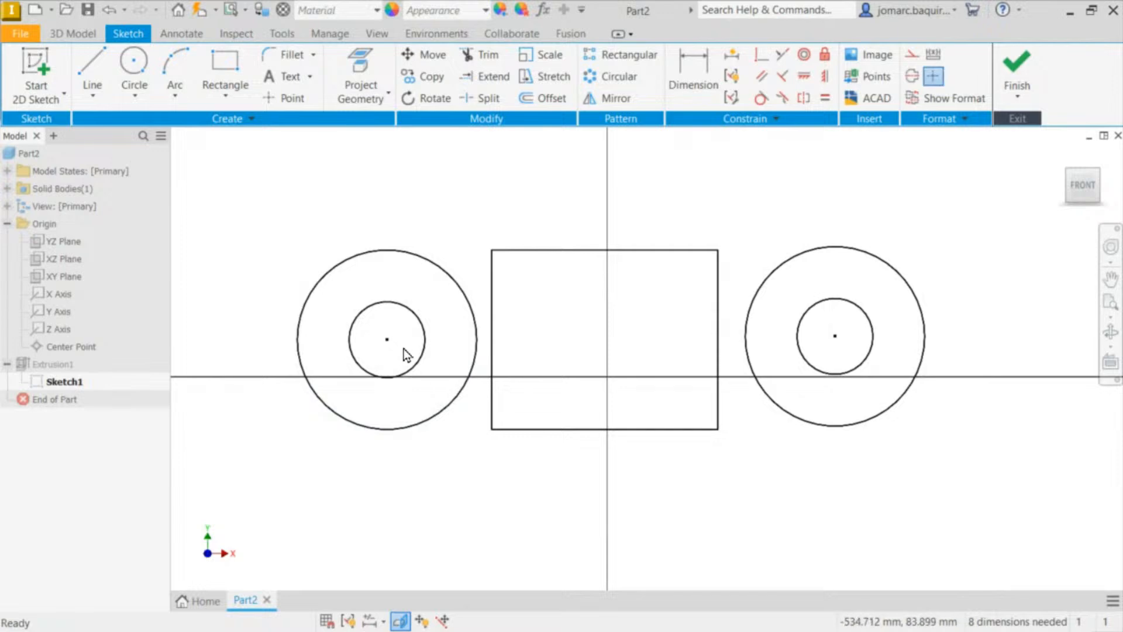
mouse_move(388, 341)
mouse_down()
mouse_move(386, 286)
mouse_move(310, 348)
mouse_move(416, 289)
mouse_move(318, 322)
mouse_move(401, 389)
mouse_move(417, 304)
mouse_move(408, 384)
mouse_move(371, 367)
mouse_move(382, 343)
mouse_up()
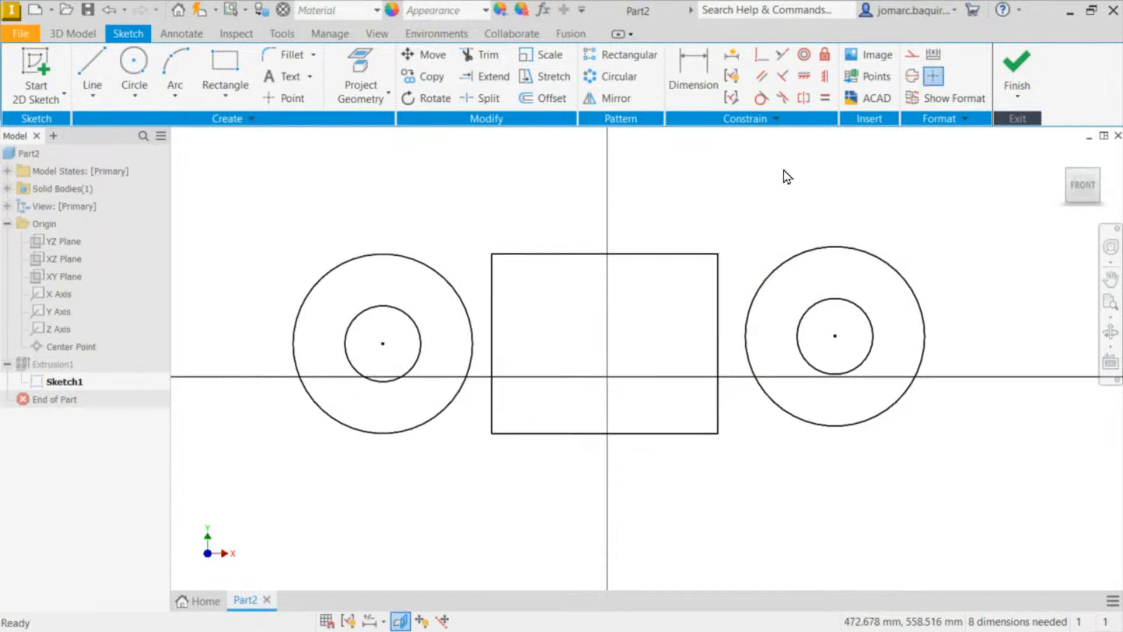
Step: Apply a Tangent constraint between the rectangle's top edge and the right outer circle
click(763, 102)
click(659, 258)
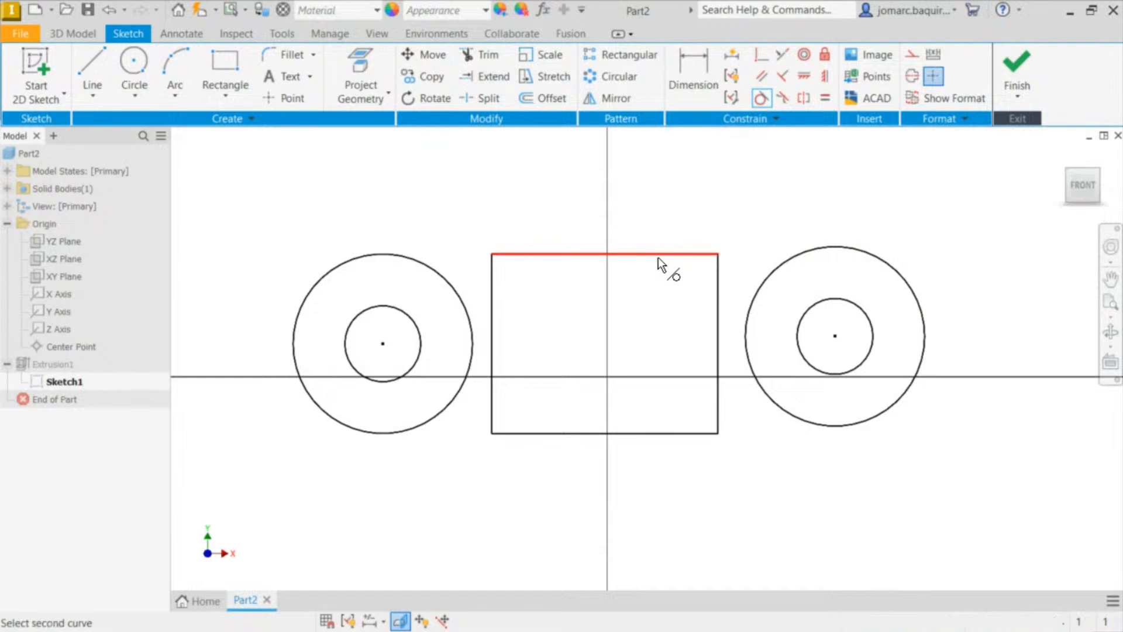
click(830, 249)
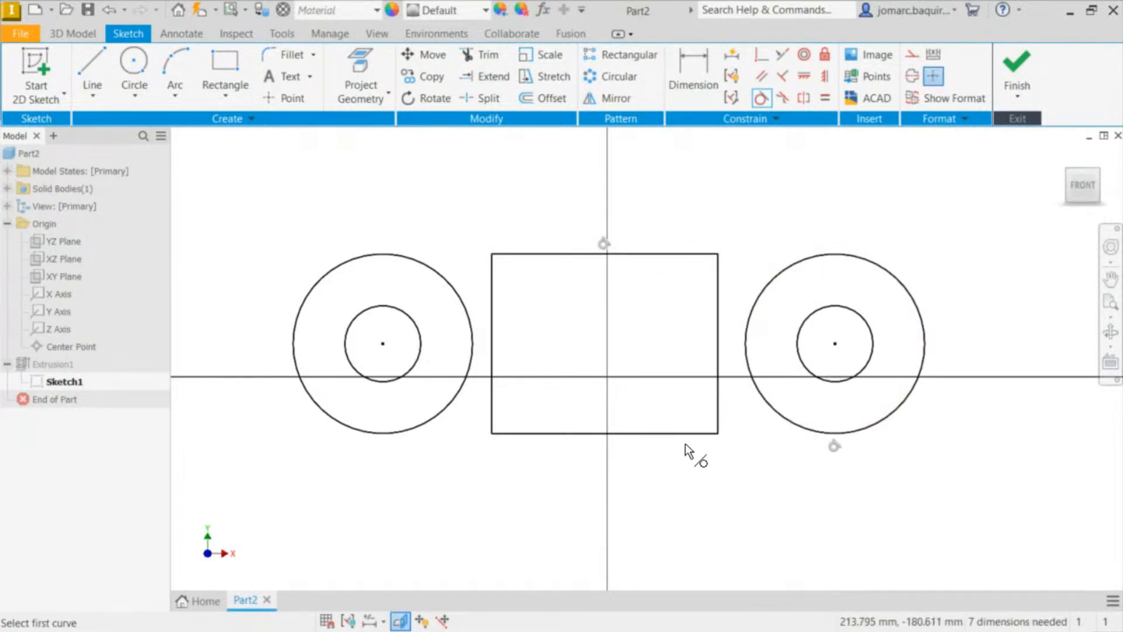
Step: Try to apply a Tangent constraint between the rectangle's bottom edge and the right outer circle
click(673, 435)
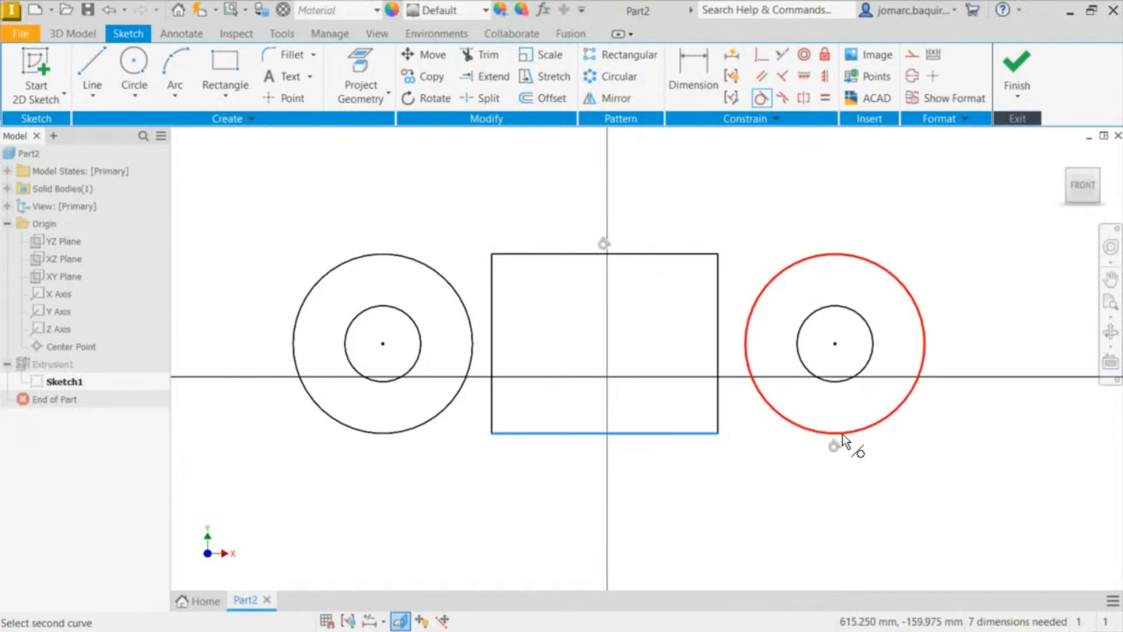
click(827, 426)
click(356, 152)
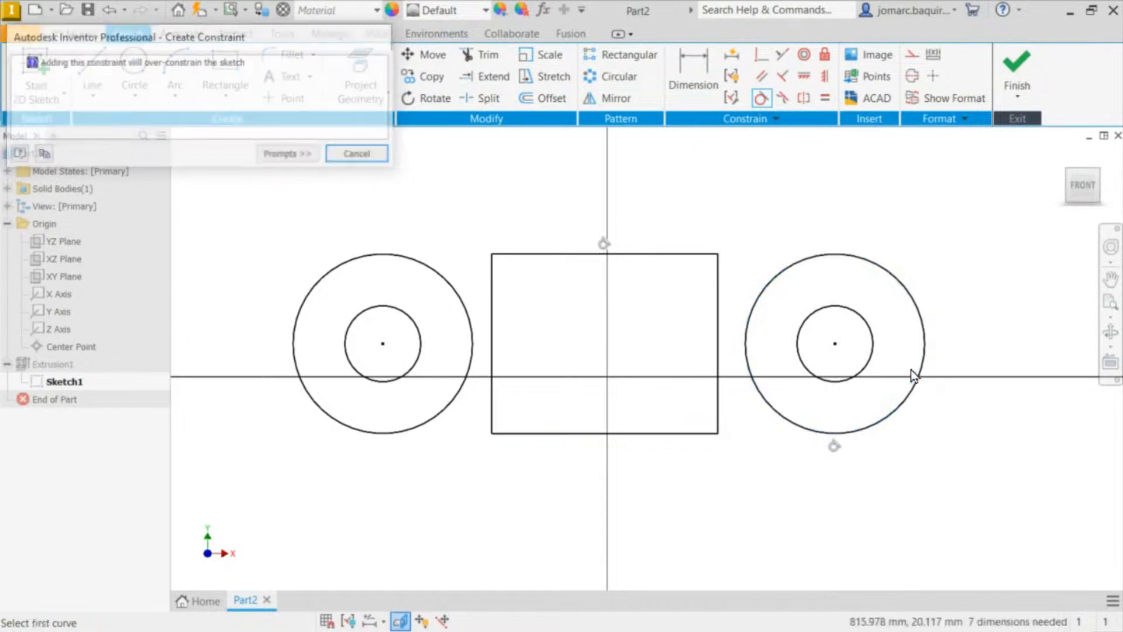
key(Escape)
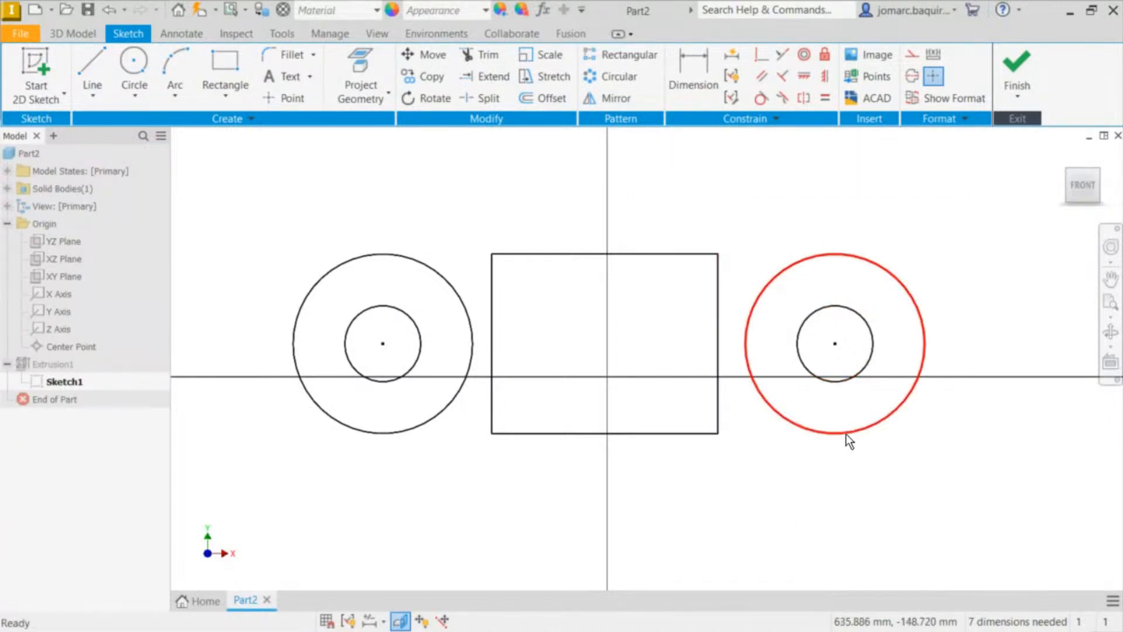
Step: Test the tangencies by resizing the right outer circle and moving its centre down to the horizontal axis
mouse_move(846, 433)
mouse_down()
mouse_move(846, 450)
mouse_move(866, 251)
mouse_move(862, 279)
mouse_up()
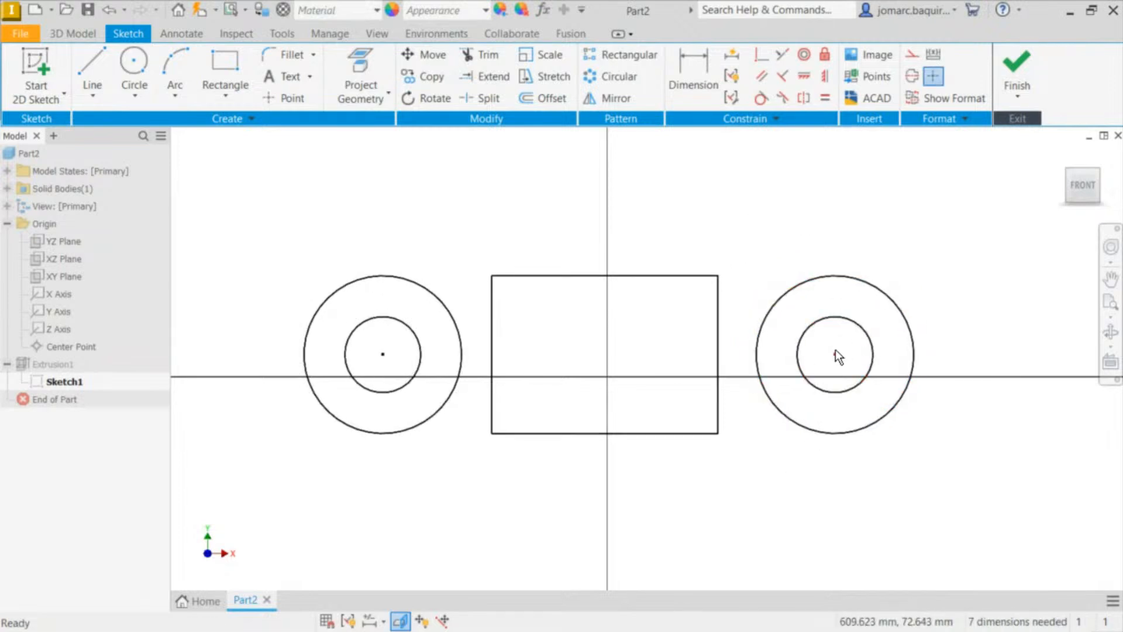
mouse_move(835, 354)
mouse_down()
mouse_move(895, 291)
mouse_move(820, 338)
mouse_move(821, 376)
mouse_up()
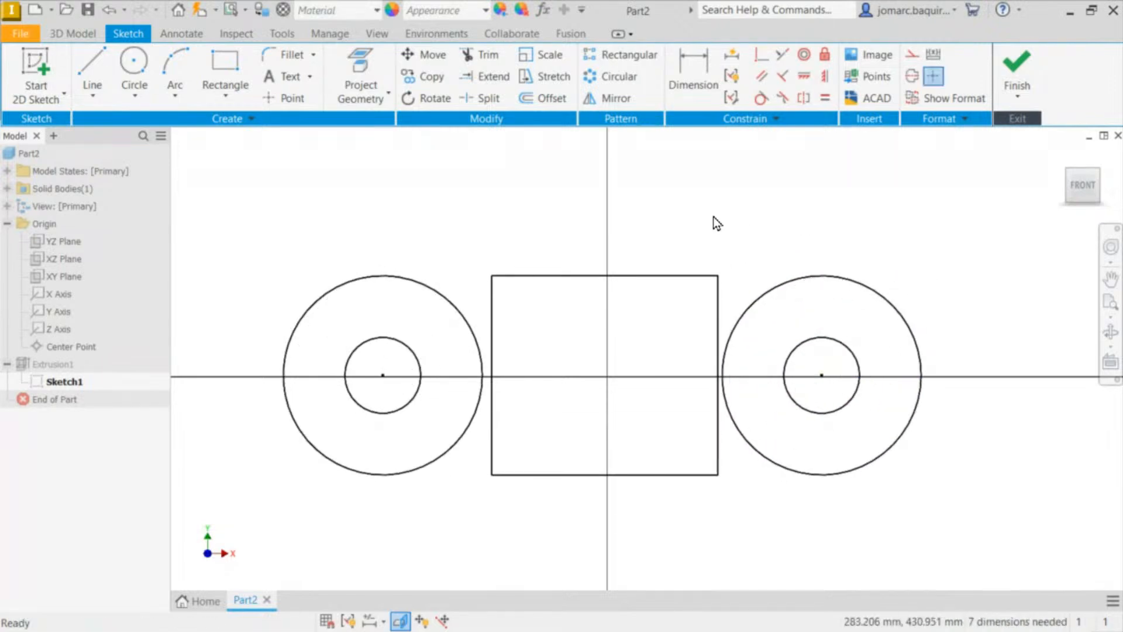
scroll(702, 209, down, 2)
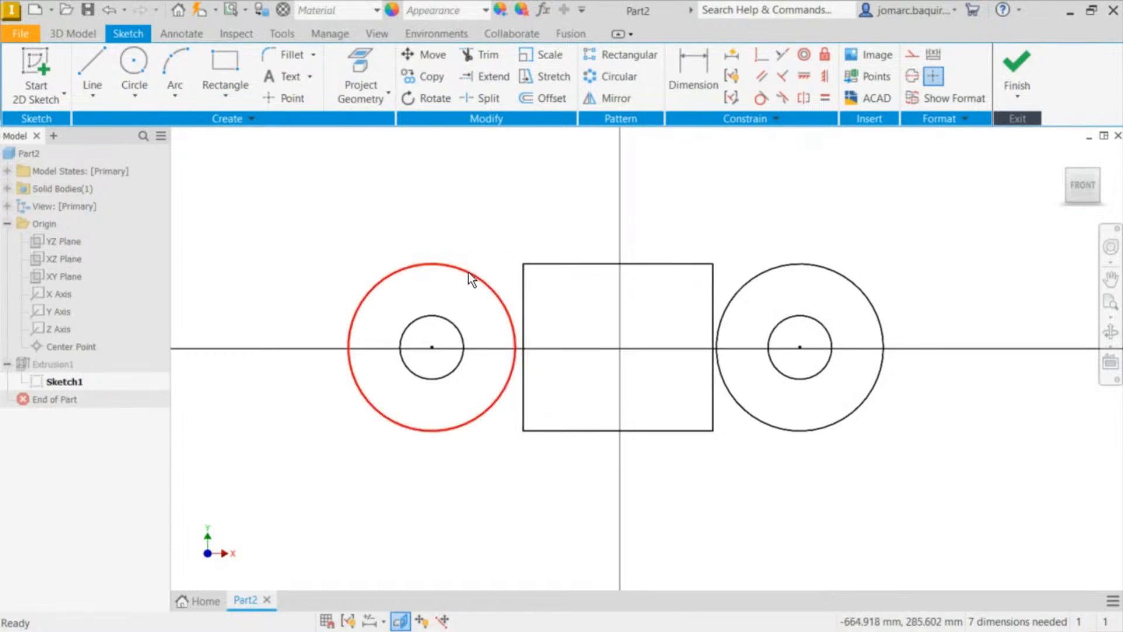
Step: Widen the rectangle by moving its top-left corner outward, and move the left pair of circles clear of it
drag(523, 264, 429, 252)
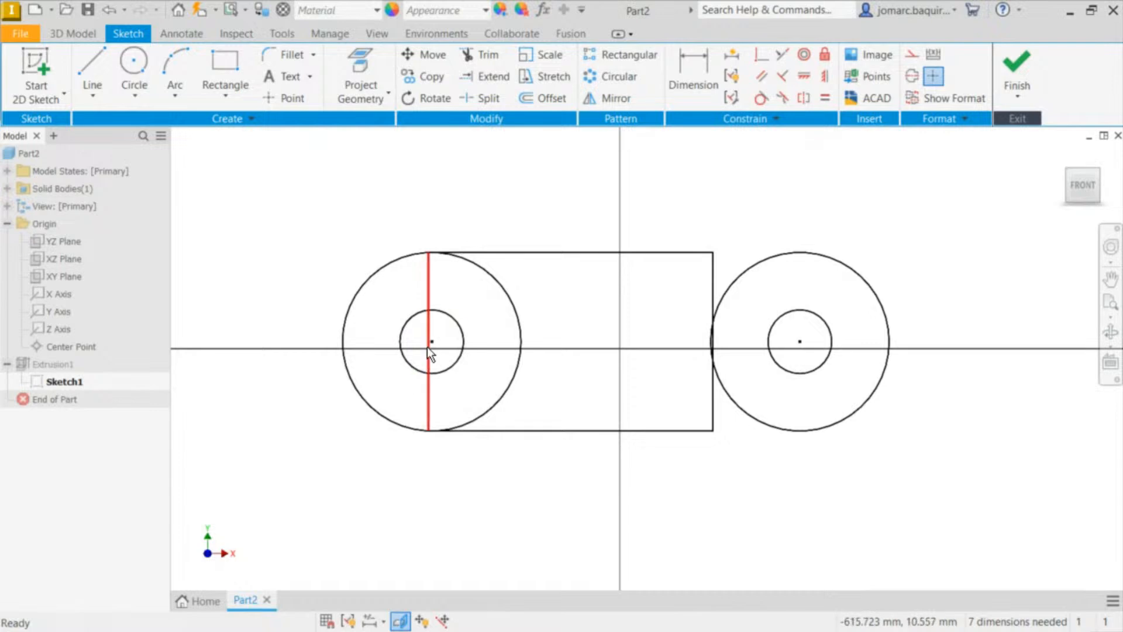
drag(432, 344, 296, 341)
middle_drag(752, 264, 867, 264)
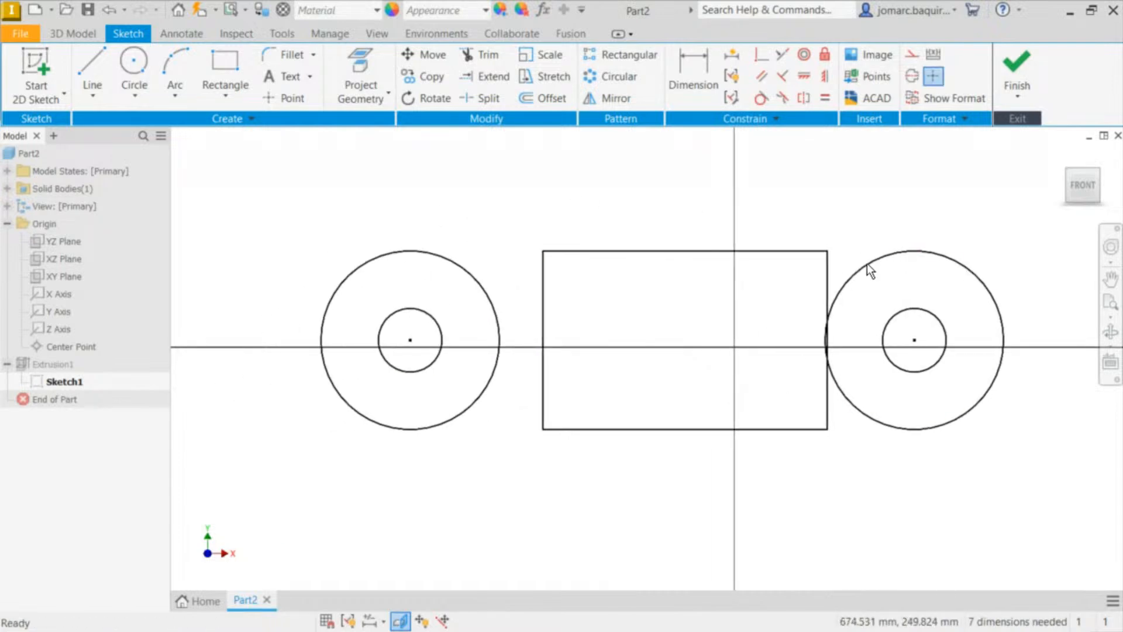
middle_drag(741, 235, 721, 234)
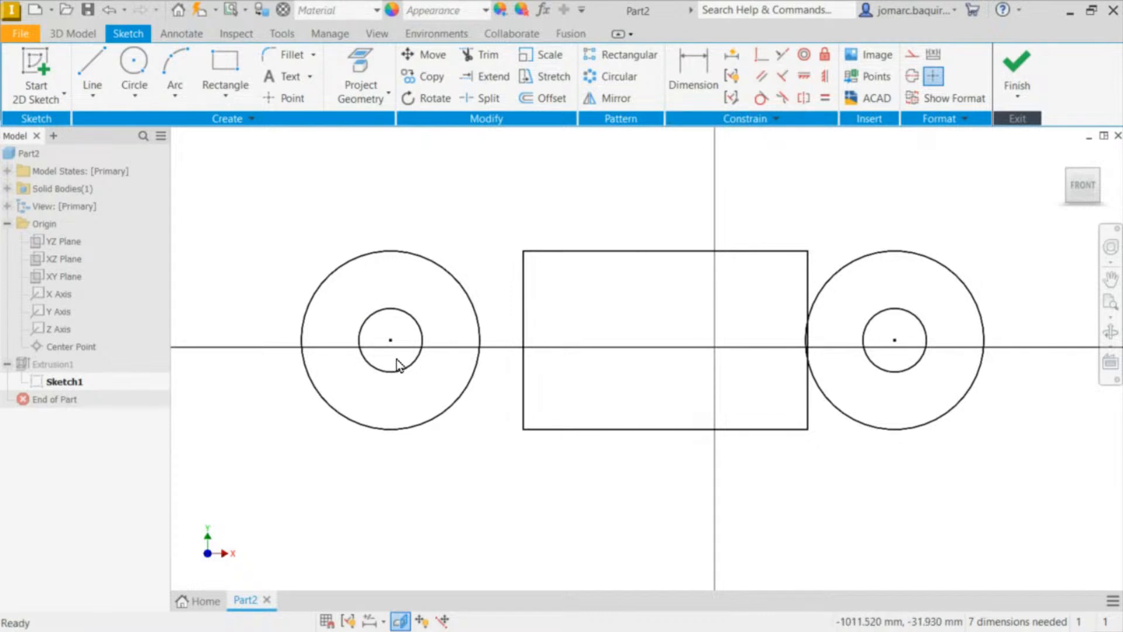
click(522, 338)
click(485, 249)
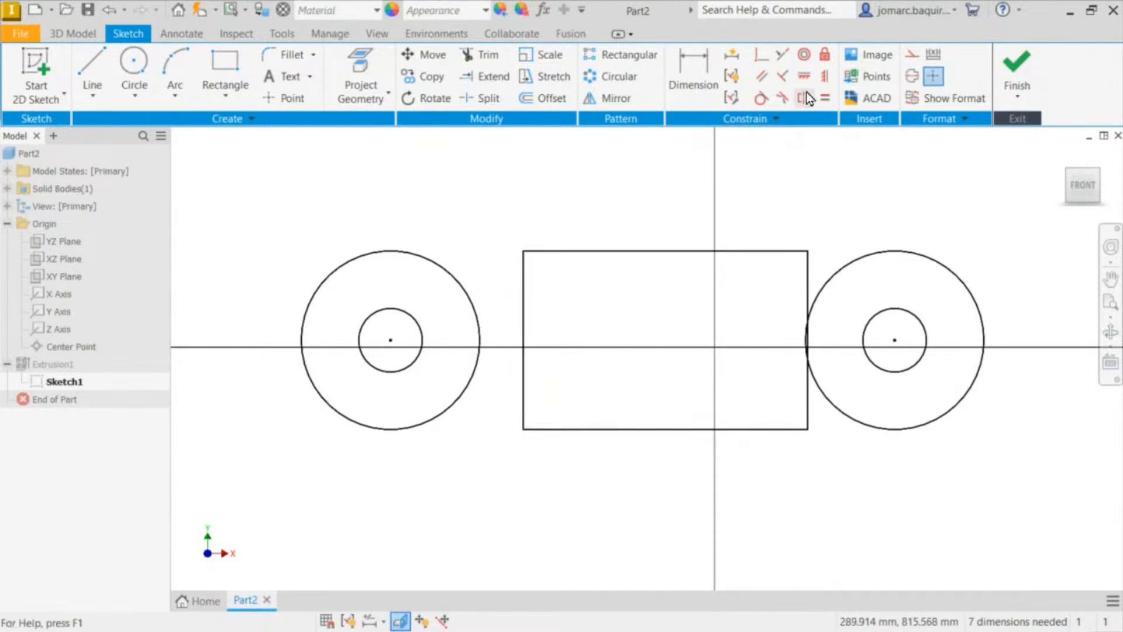
Step: Apply a Coincident constraint between the left circles' centre point and the rectangle's left edge
click(765, 123)
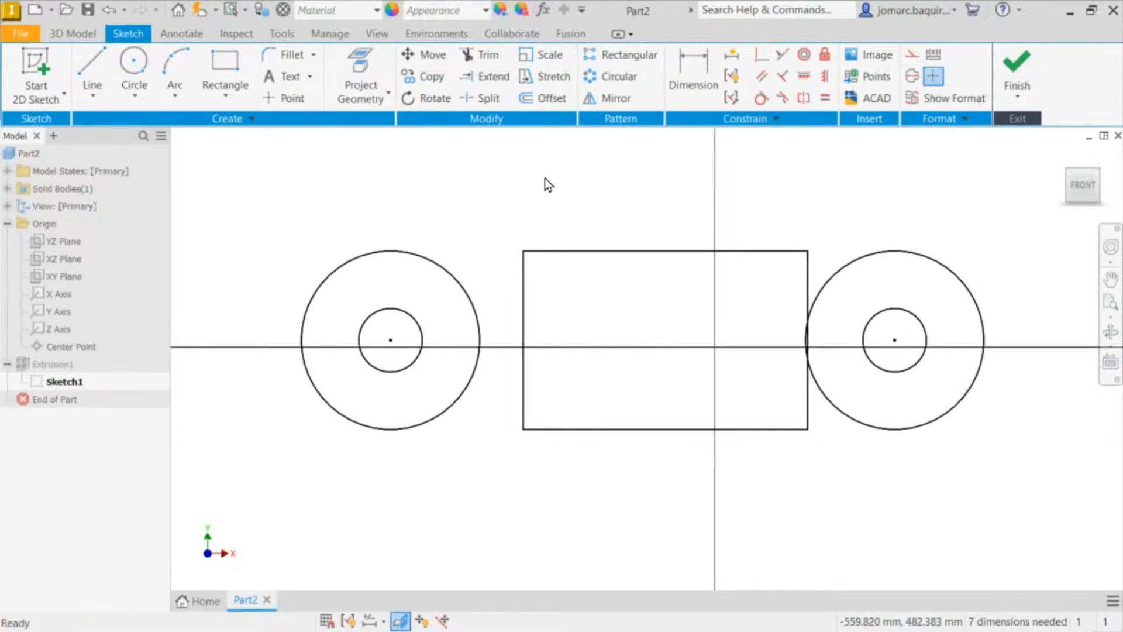
click(761, 55)
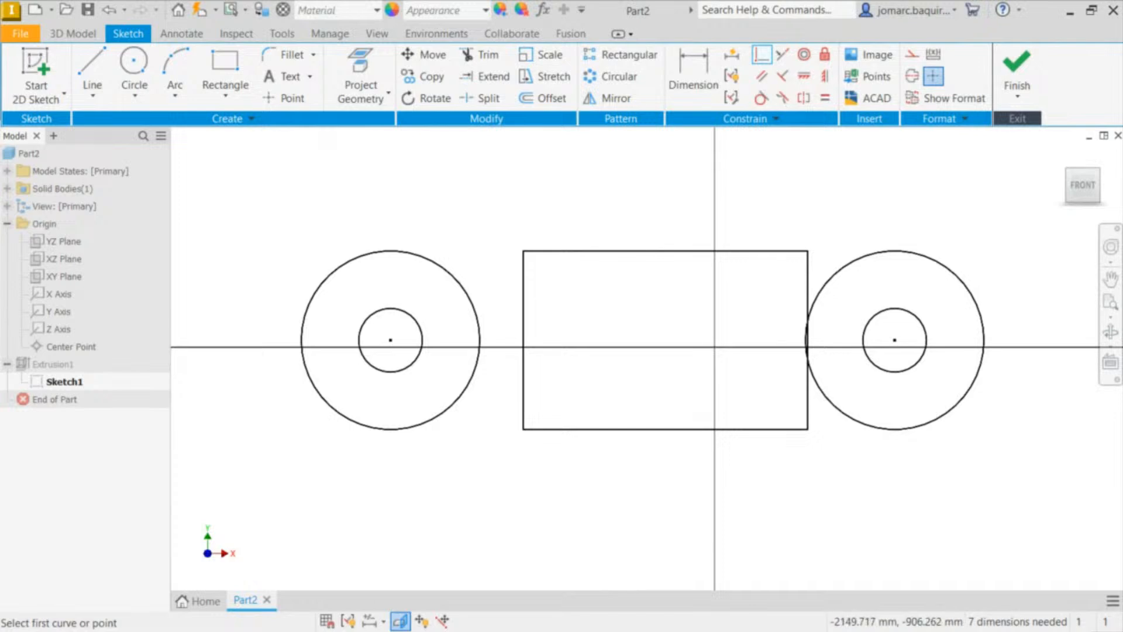
click(386, 343)
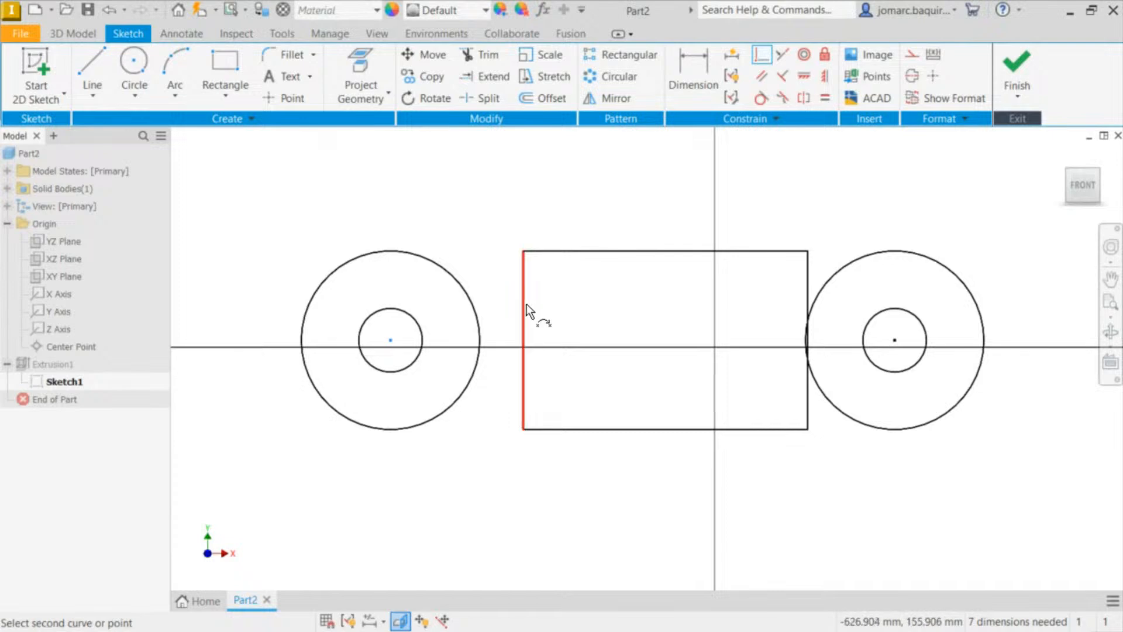
click(525, 341)
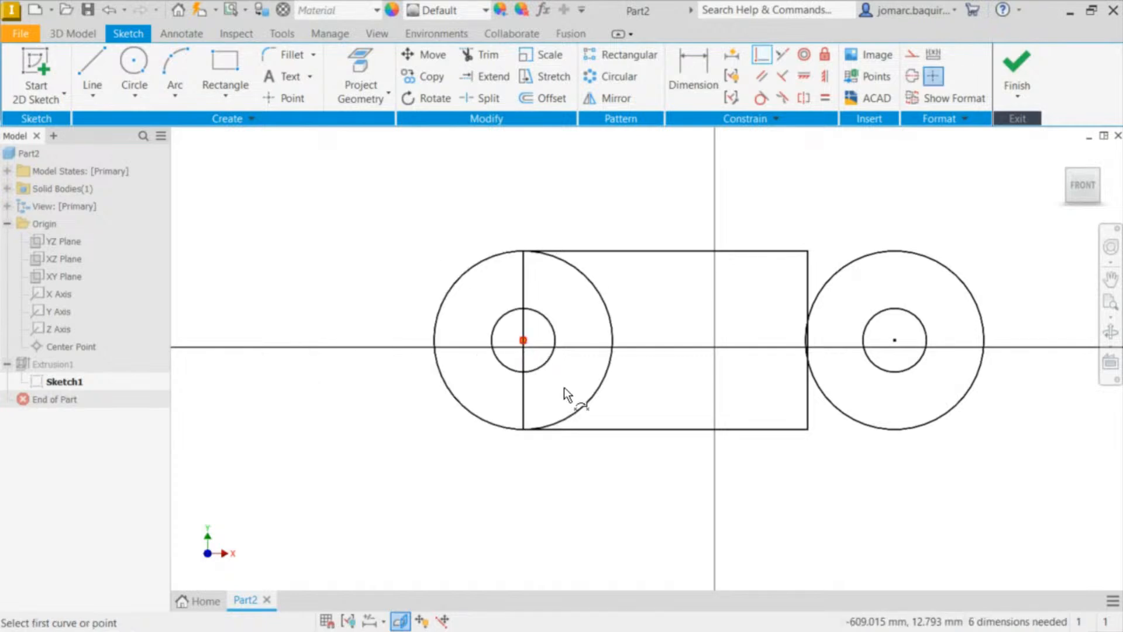
Step: Make the right circles' centre point coincident with the rectangle's right edge, and leave the Coincident command
click(895, 341)
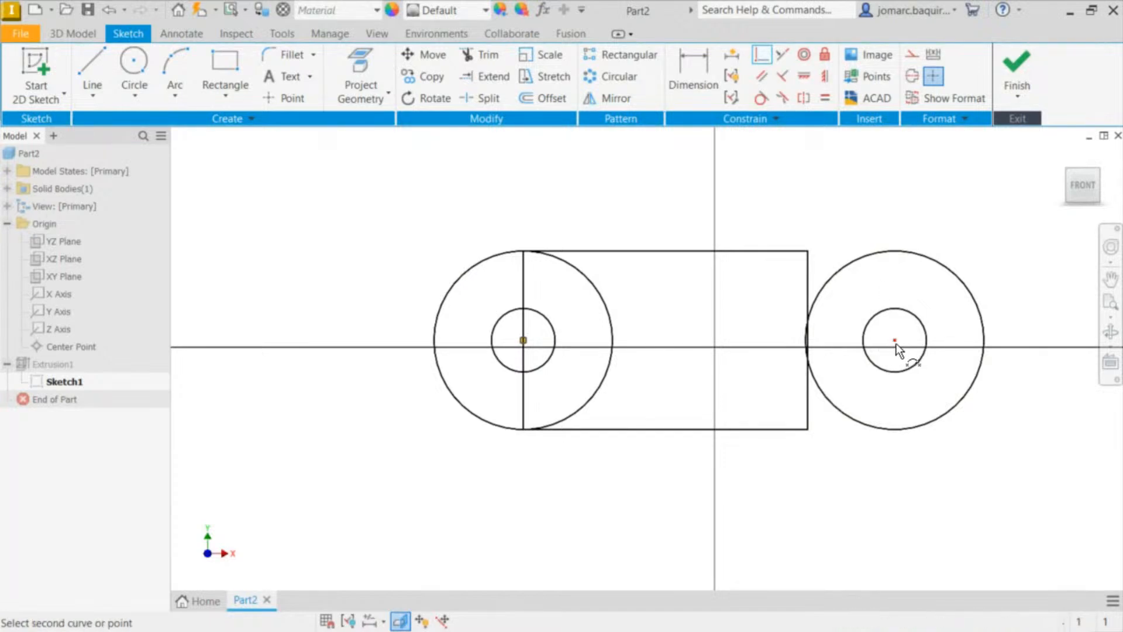
click(807, 341)
key(Escape)
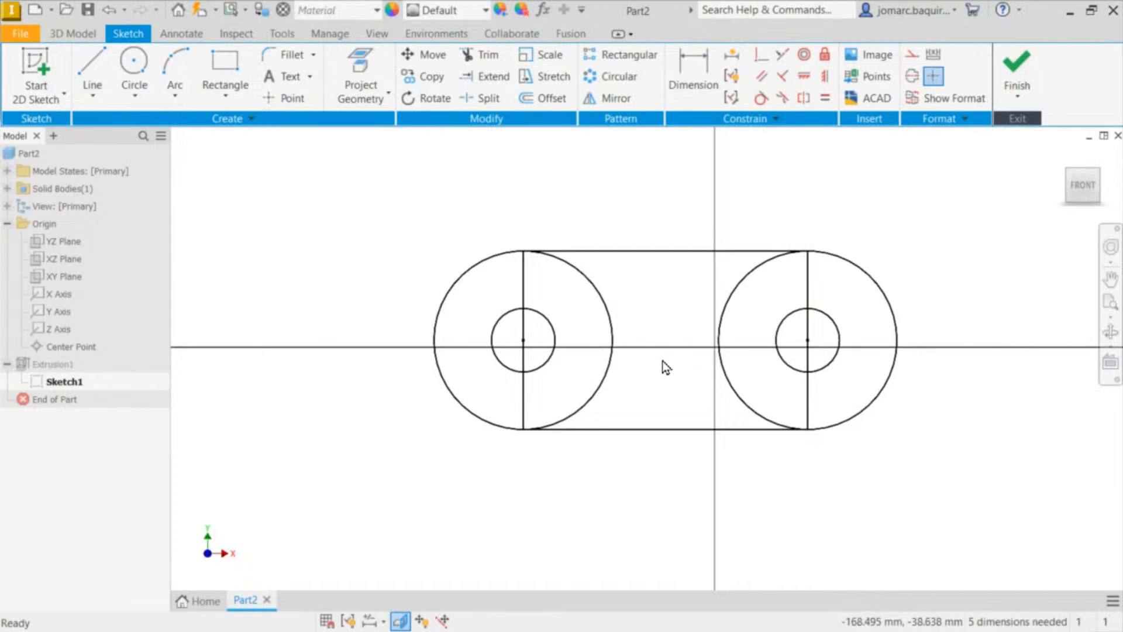
Step: Test the linked shape by moving the left centre and the rectangle's bottom-right corner, and enlarge the inner circles
drag(523, 341, 385, 327)
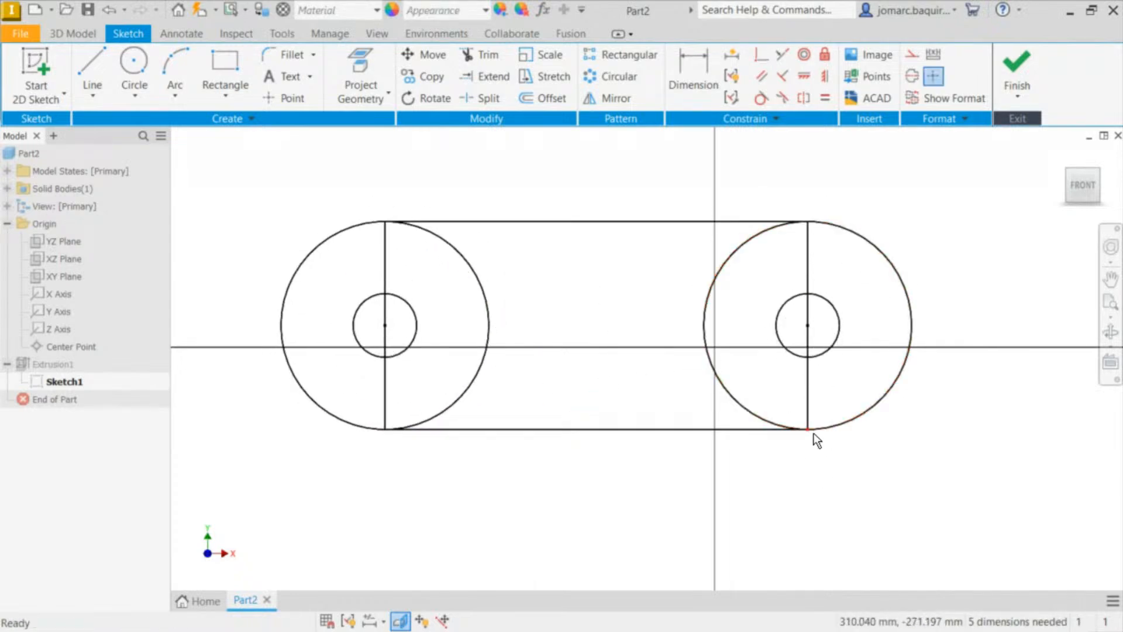
drag(813, 436, 673, 412)
drag(489, 315, 511, 296)
middle_drag(613, 262, 561, 302)
key(Escape)
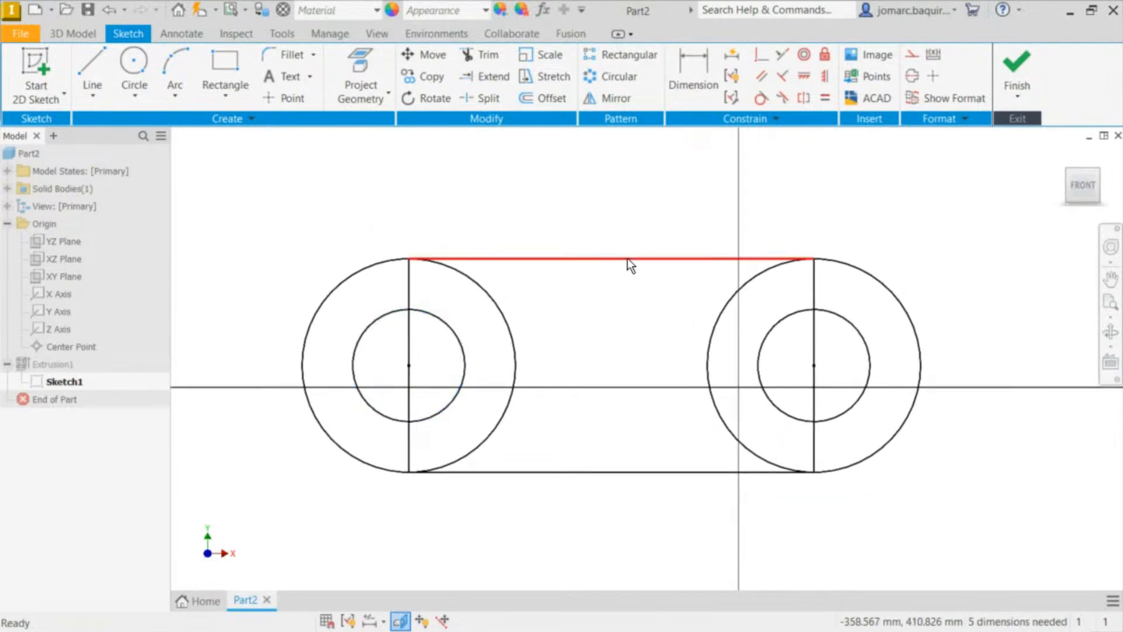
Step: Select the whole sketch to show its constraint symbols, shift it right to straddle the vertical axis, and clear the selection
drag(198, 152, 1046, 542)
scroll(849, 259, down, 4)
scroll(644, 339, up, 6)
scroll(756, 354, down, 5)
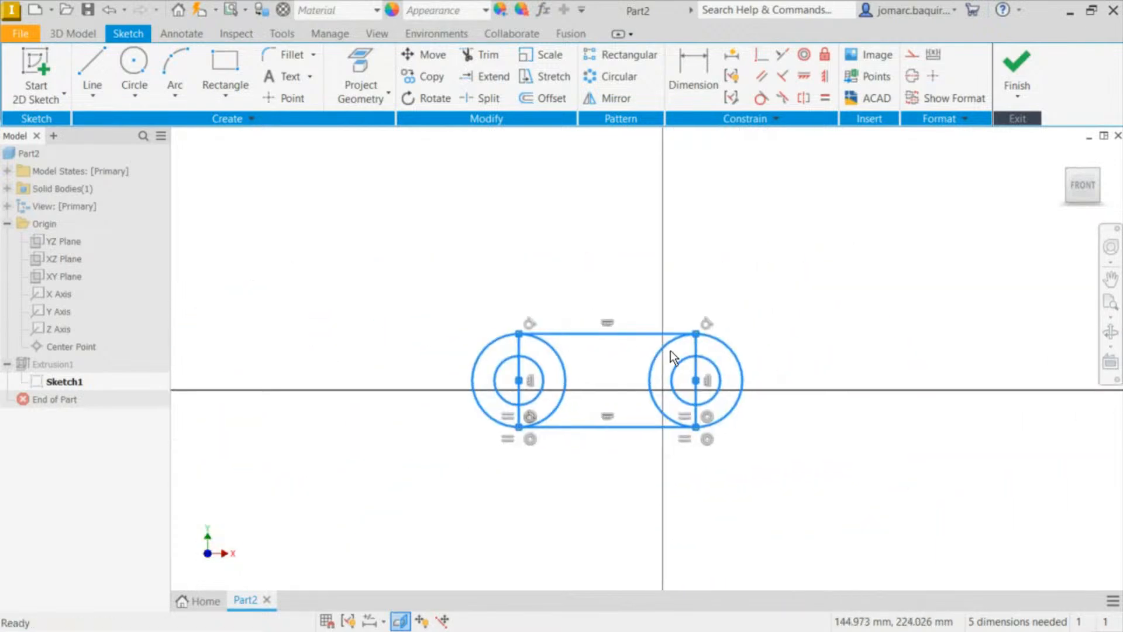
drag(699, 356, 755, 346)
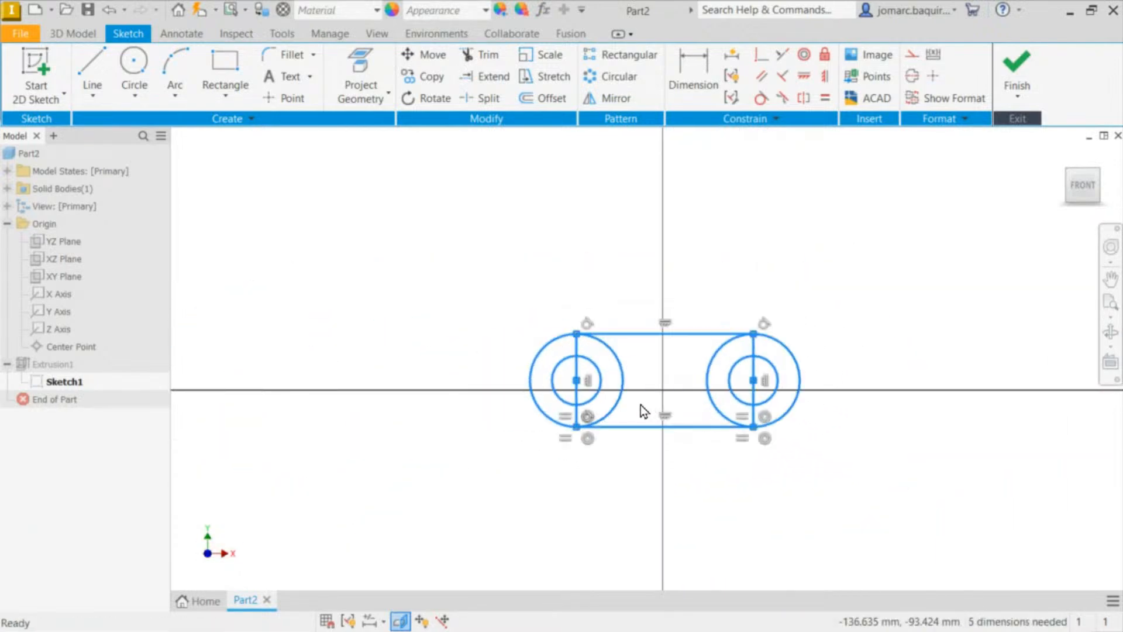
click(845, 340)
middle_drag(807, 489, 809, 444)
Step: Select the whole sketch again and examine the concentric and equal constraint symbols beside the right circle pair
drag(450, 193, 841, 423)
drag(756, 390, 755, 395)
drag(760, 389, 756, 379)
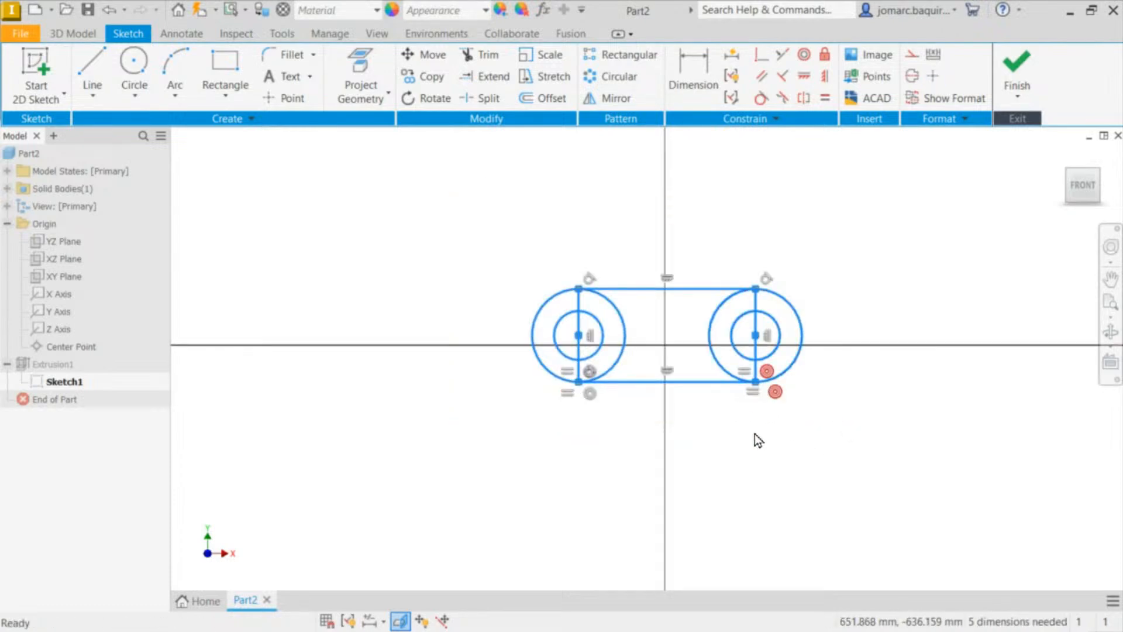
click(750, 400)
Step: Enlarge the shape from its bottom corners and shift the rectangle's right edge outward, rechecking the sketch's constraint symbols in between
mouse_move(752, 414)
mouse_down()
mouse_move(748, 375)
mouse_move(745, 391)
mouse_up()
drag(408, 176, 830, 423)
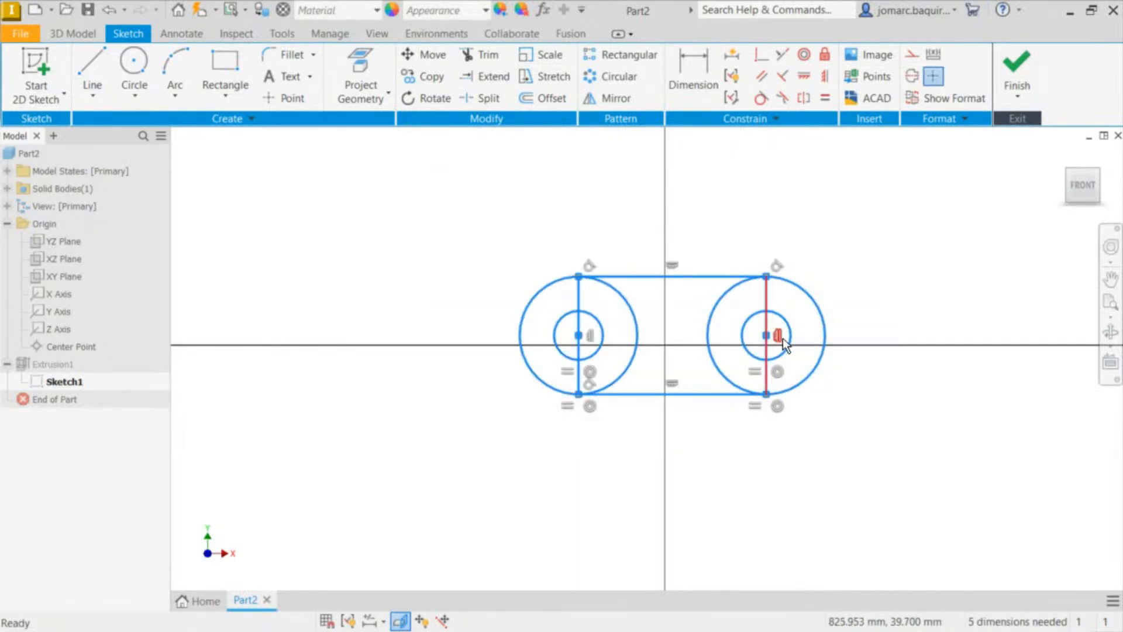
mouse_move(773, 338)
mouse_down()
mouse_move(772, 394)
mouse_move(765, 289)
mouse_move(757, 373)
mouse_move(768, 375)
mouse_up()
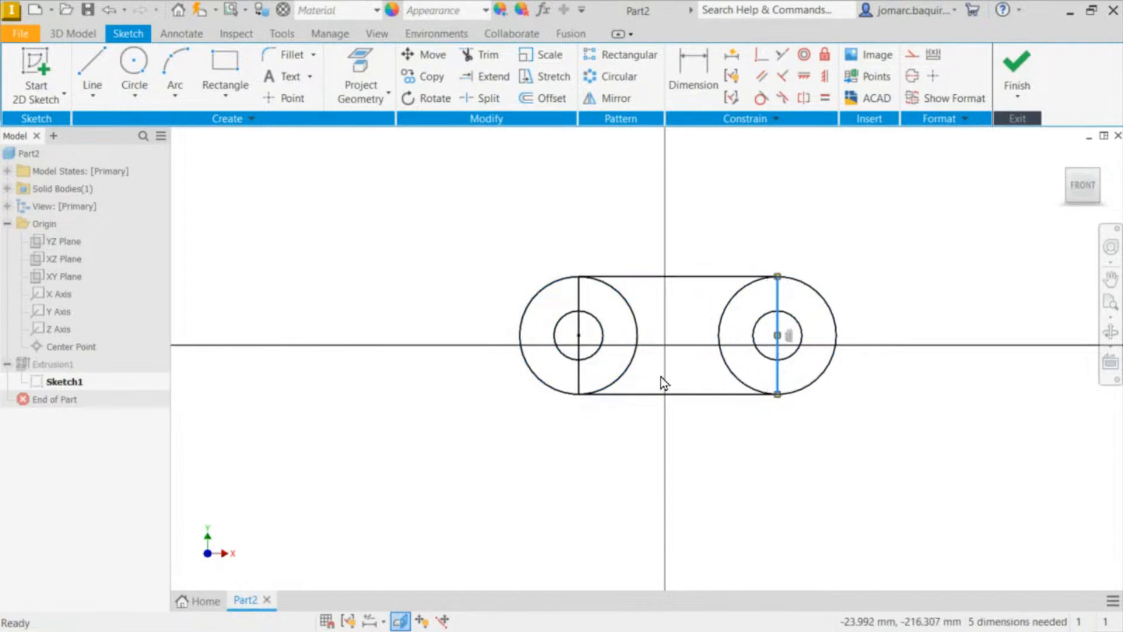
drag(578, 395, 567, 418)
middle_drag(598, 254, 552, 268)
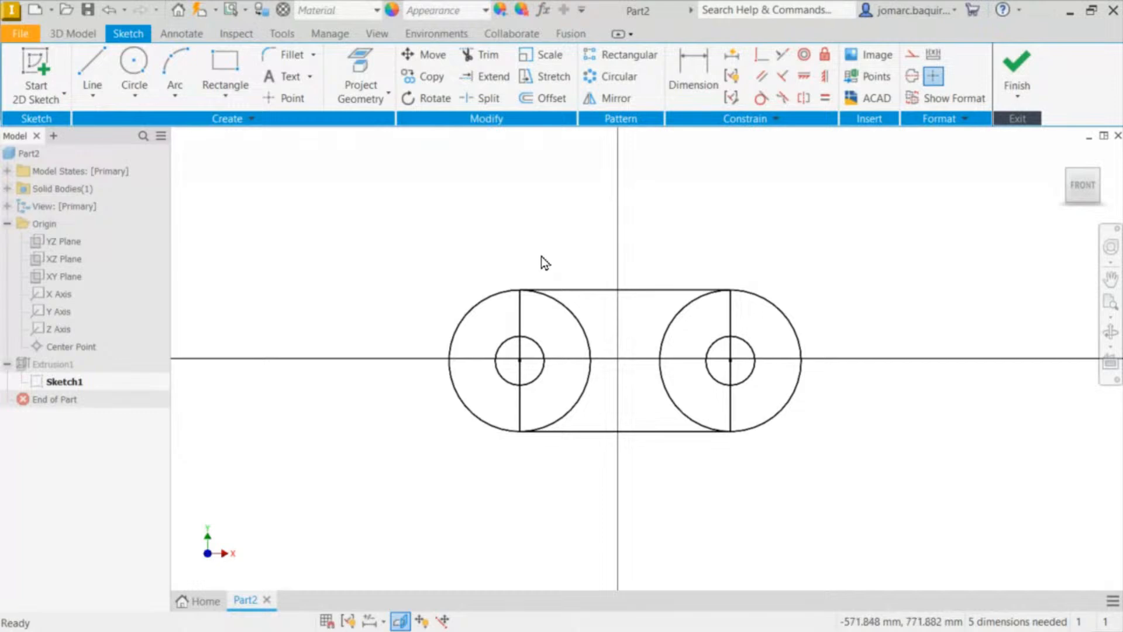
scroll(549, 266, up, 3)
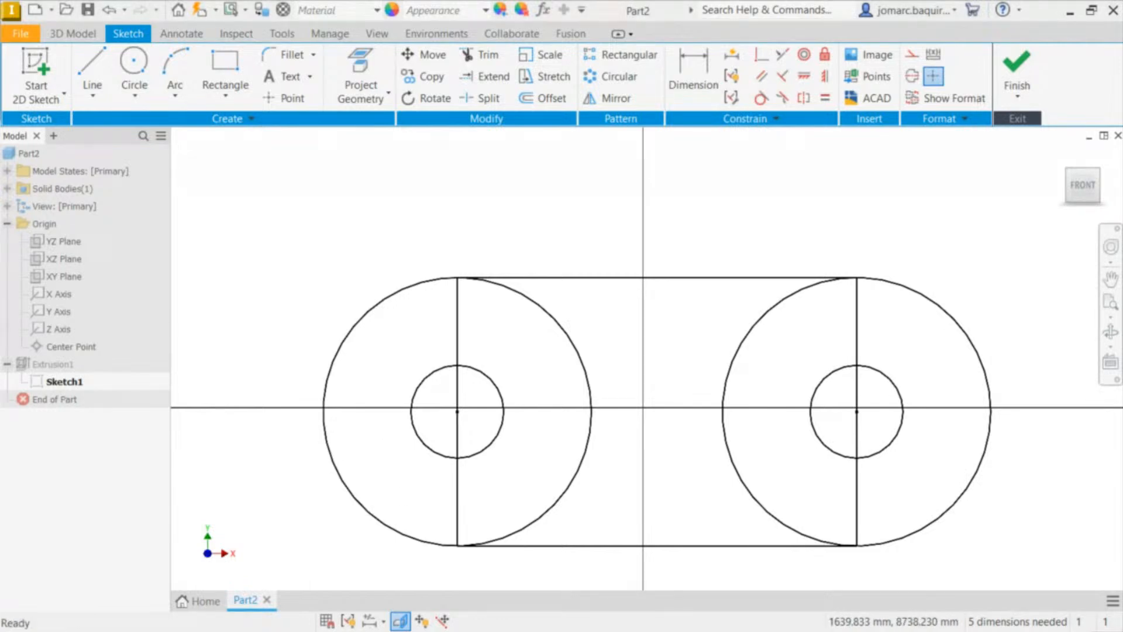
Step: Switch to Notepad, write @0,0 as a note, and close it without keeping the text
drag(751, 0, 653, 0)
drag(653, 0, 645, 133)
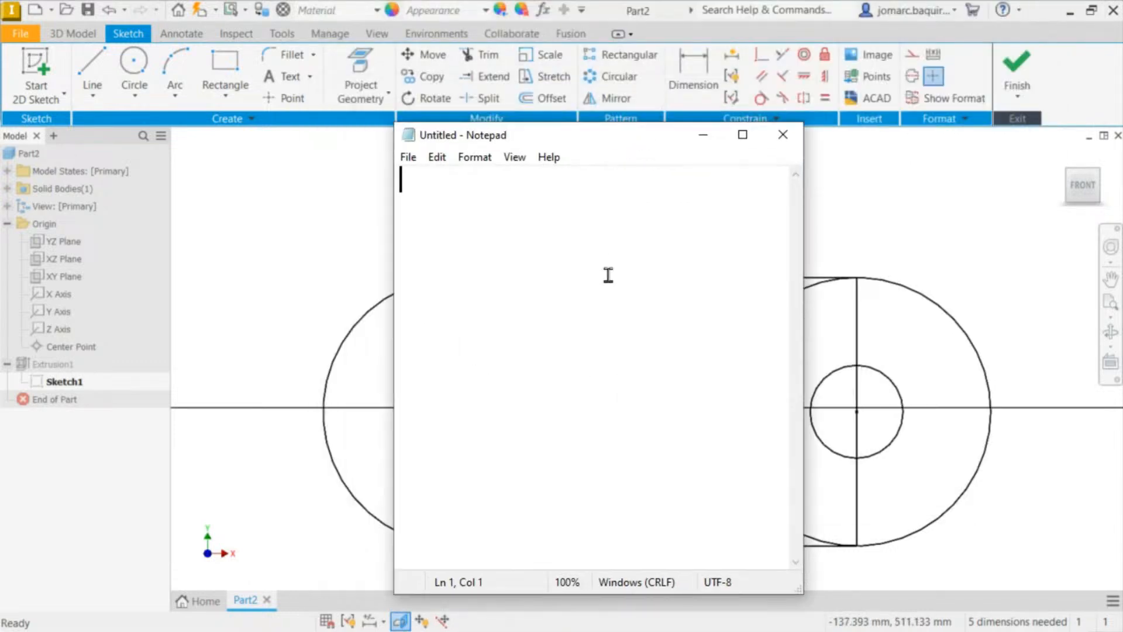
text(@)
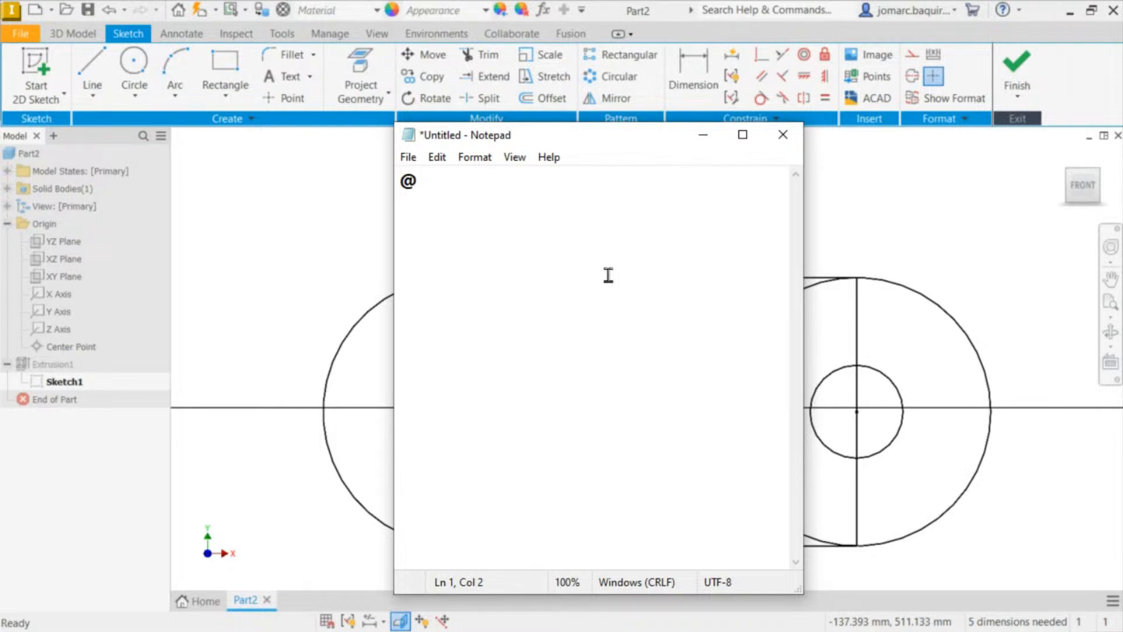
text(0,0)
key(alt+F4)
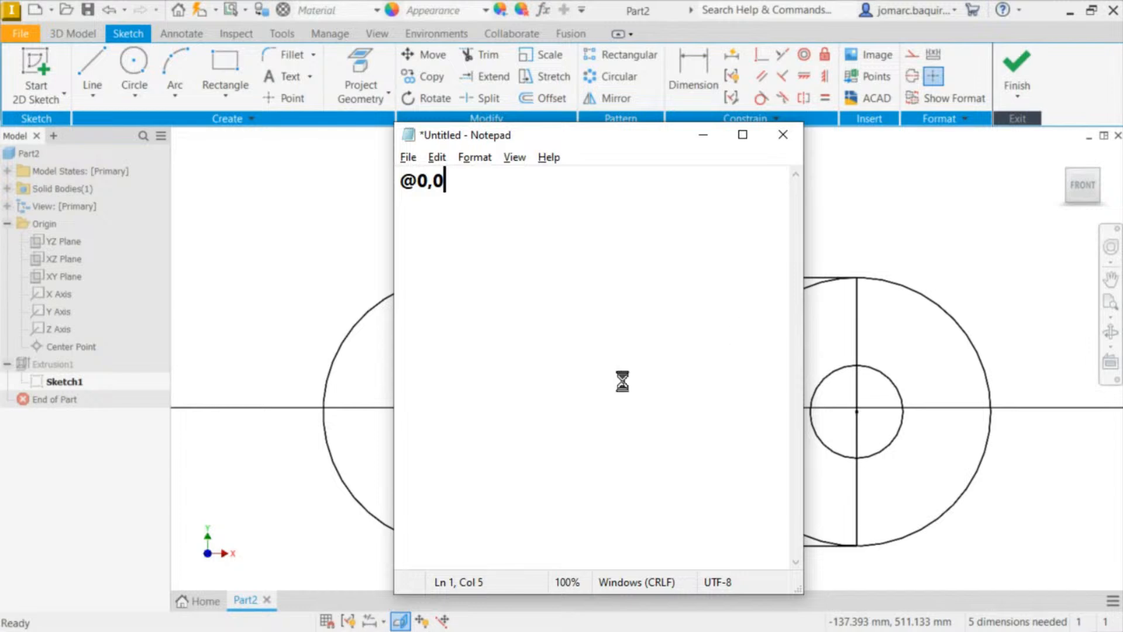
click(600, 328)
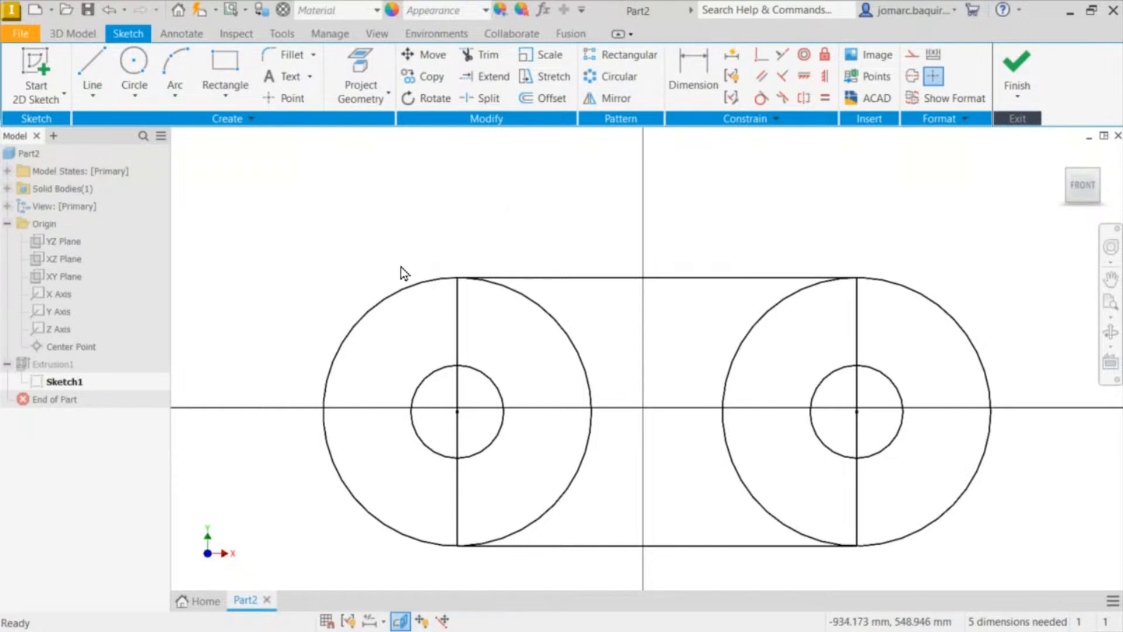
Step: Highlight the origin's Center Point to locate it in the sketch, and clear the selection
click(82, 351)
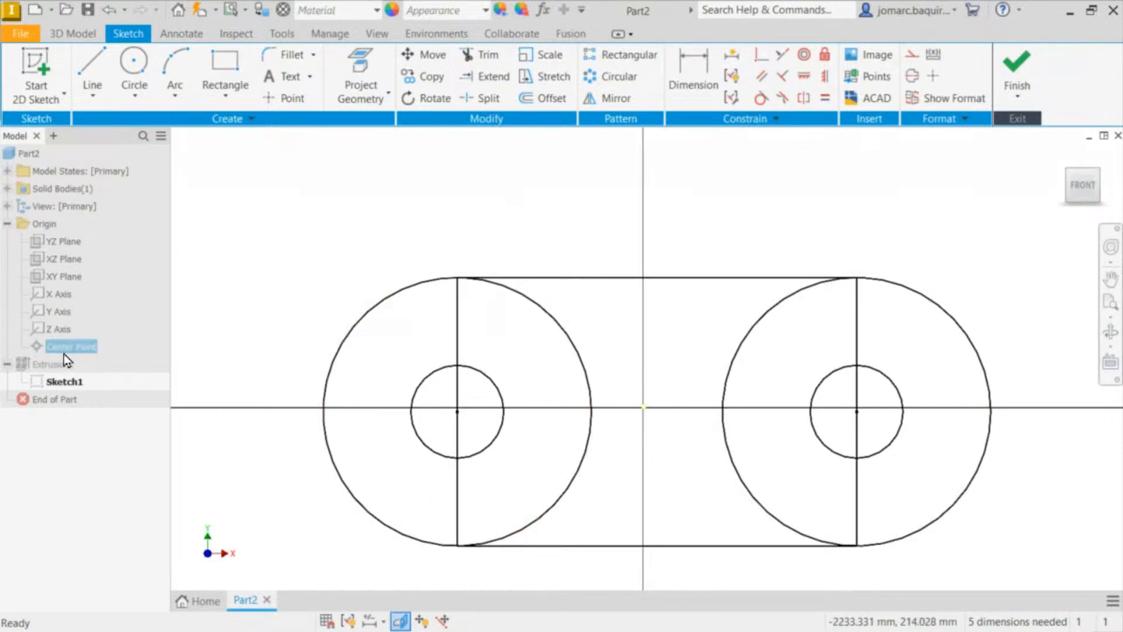
click(343, 302)
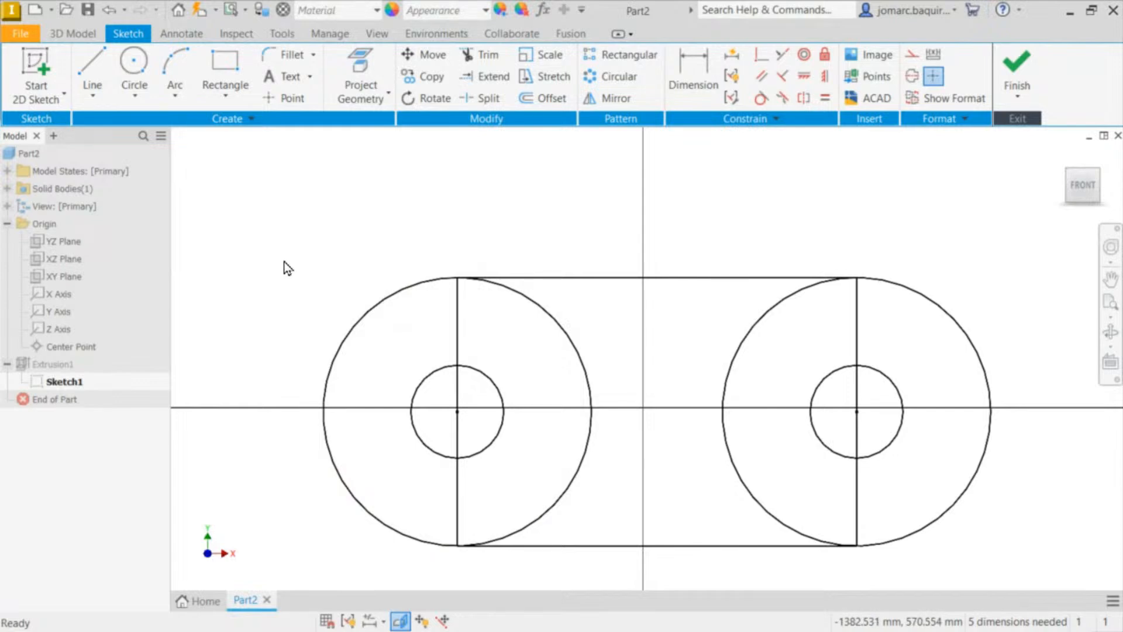
middle_drag(424, 218, 363, 191)
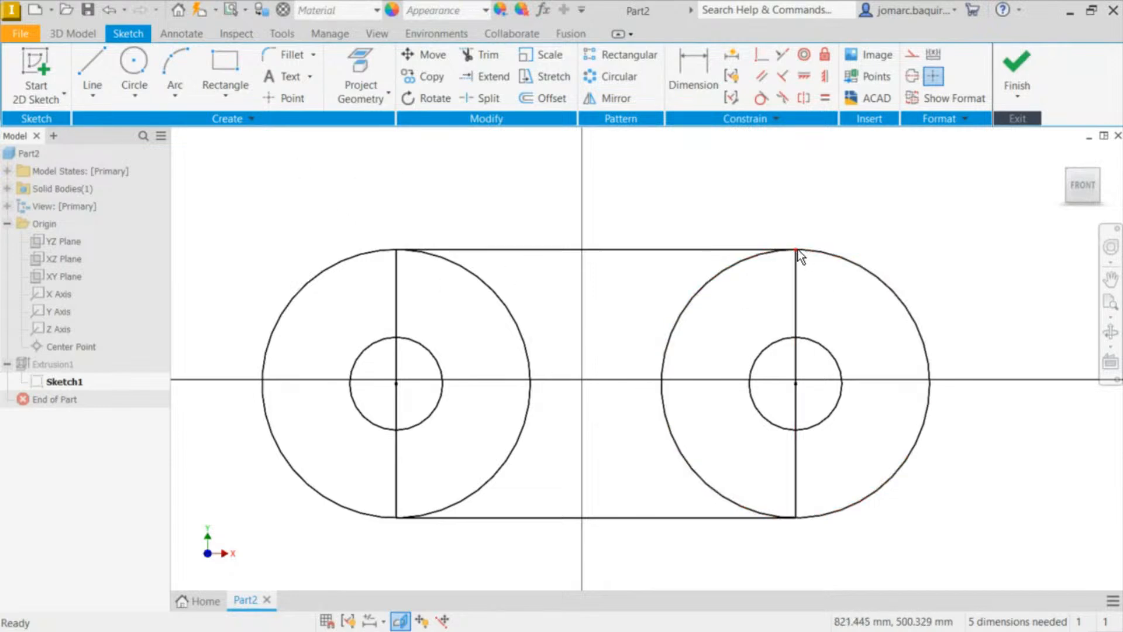
Step: Reshape the sketch from the rectangle's top-right corner, and check it against the highlighted origin Center Point
drag(798, 249, 720, 200)
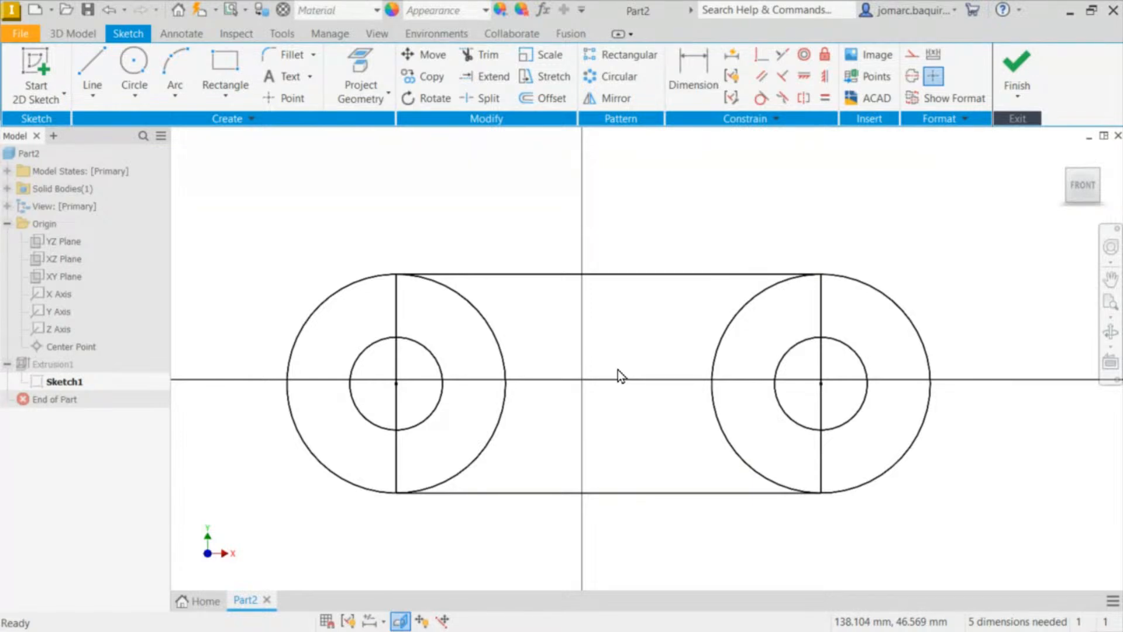
click(81, 348)
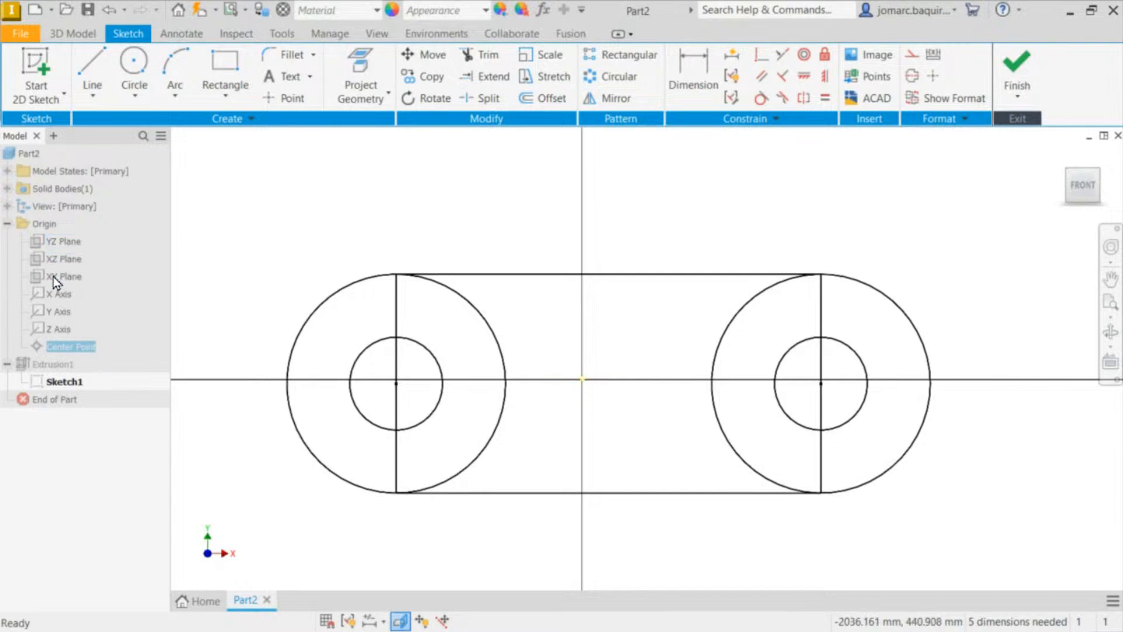
click(718, 223)
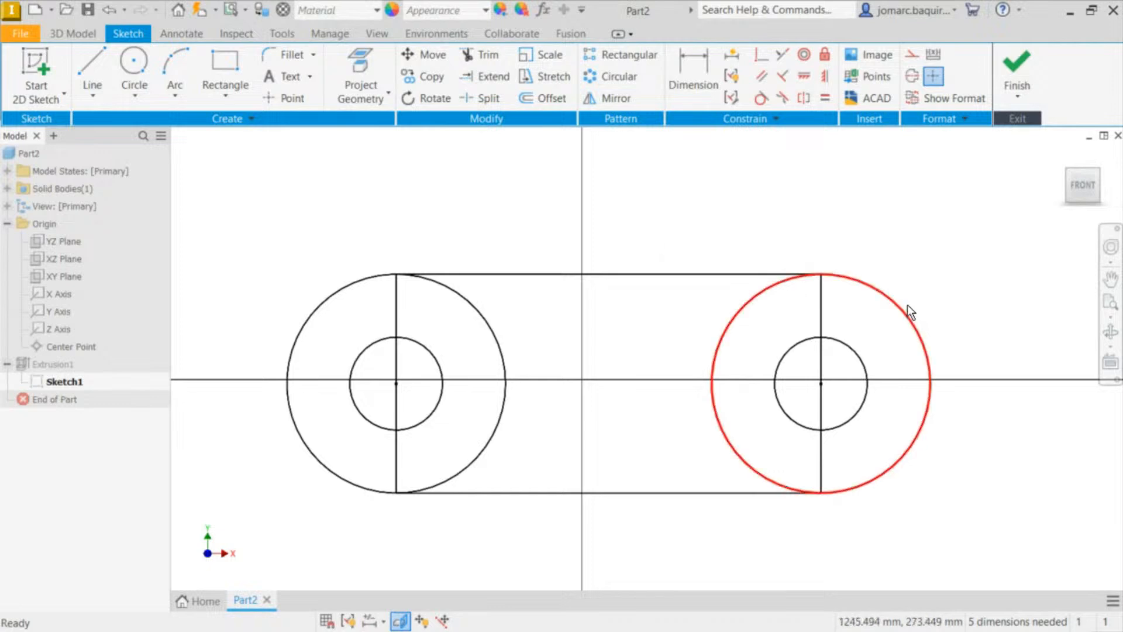
Step: Draw a diagonal line from the rectangle's lower-left corner to its upper-right corner, reshaping the link slightly from the upper-right corner
mouse_move(822, 274)
mouse_down()
mouse_move(836, 262)
mouse_move(817, 258)
mouse_move(807, 285)
mouse_up()
key(Escape)
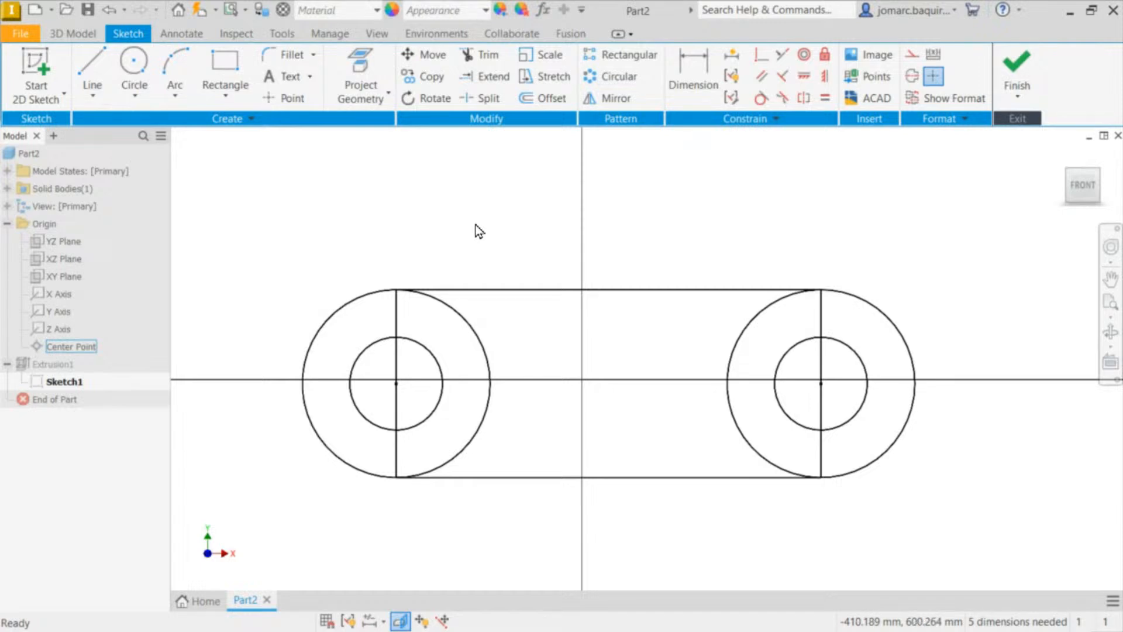
key(l)
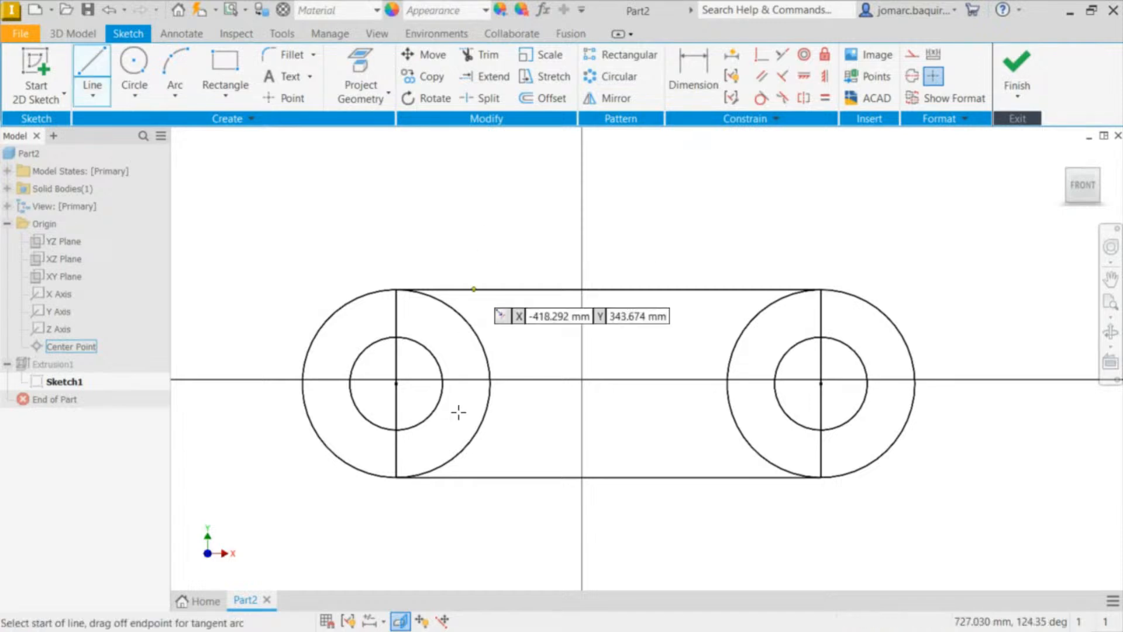
click(396, 477)
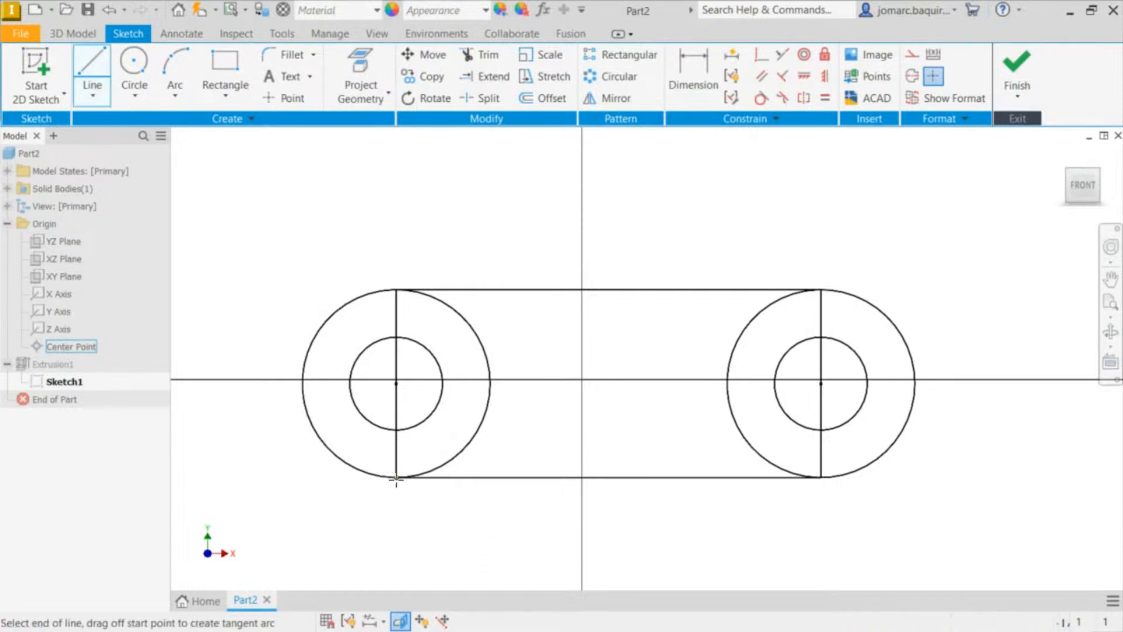
click(821, 289)
key(Escape)
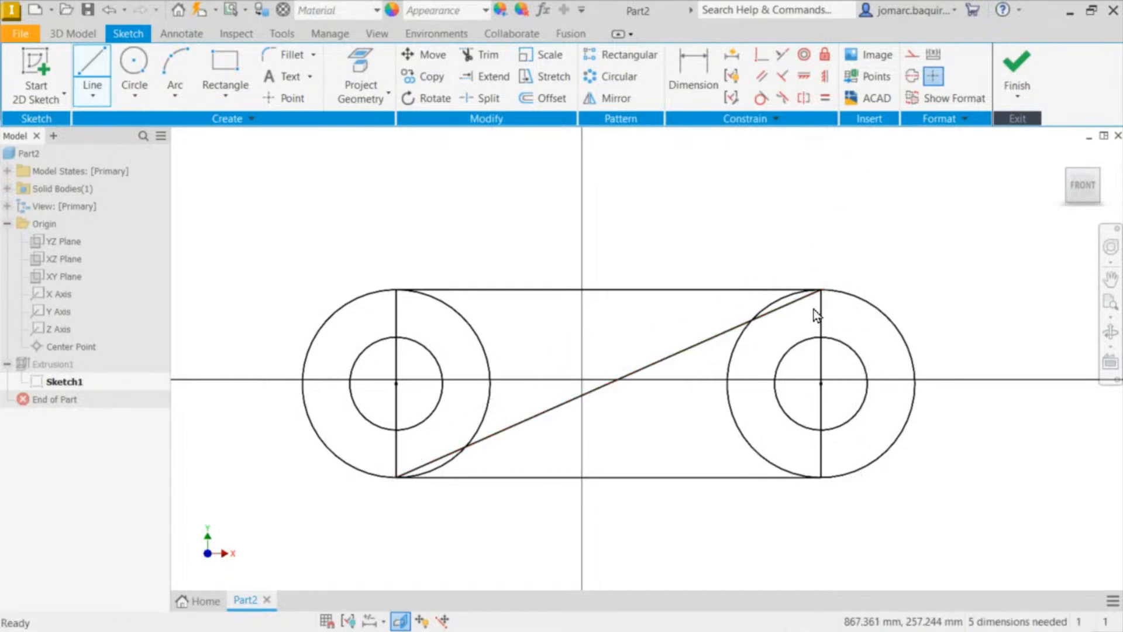
drag(822, 290, 803, 290)
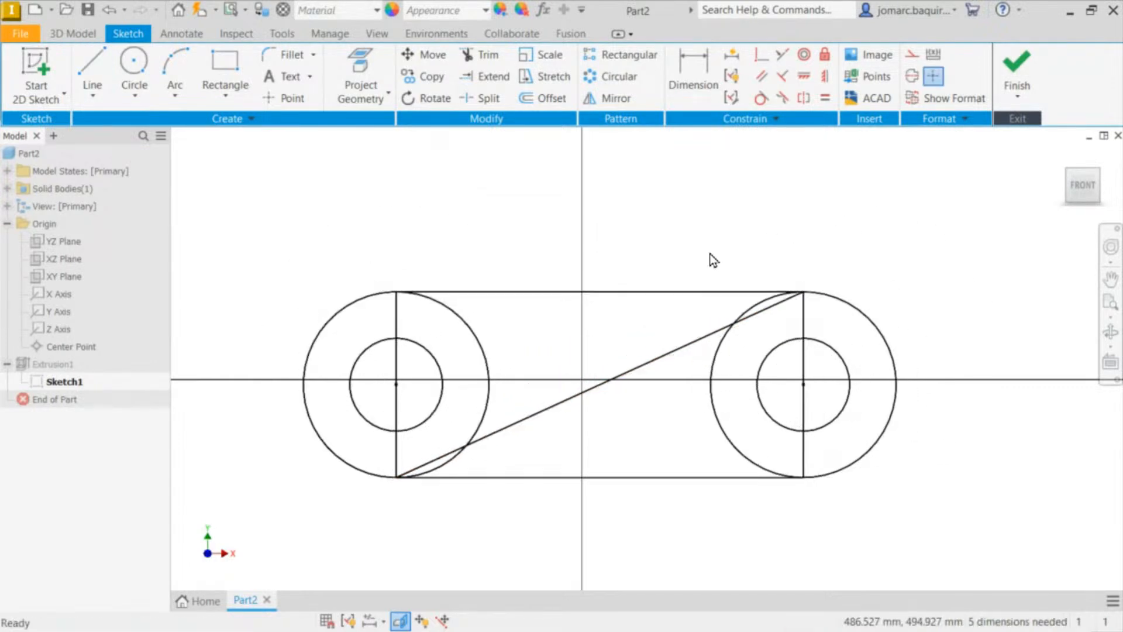
Step: Make the diagonal line's midpoint coincident with the origin's Center Point
click(634, 370)
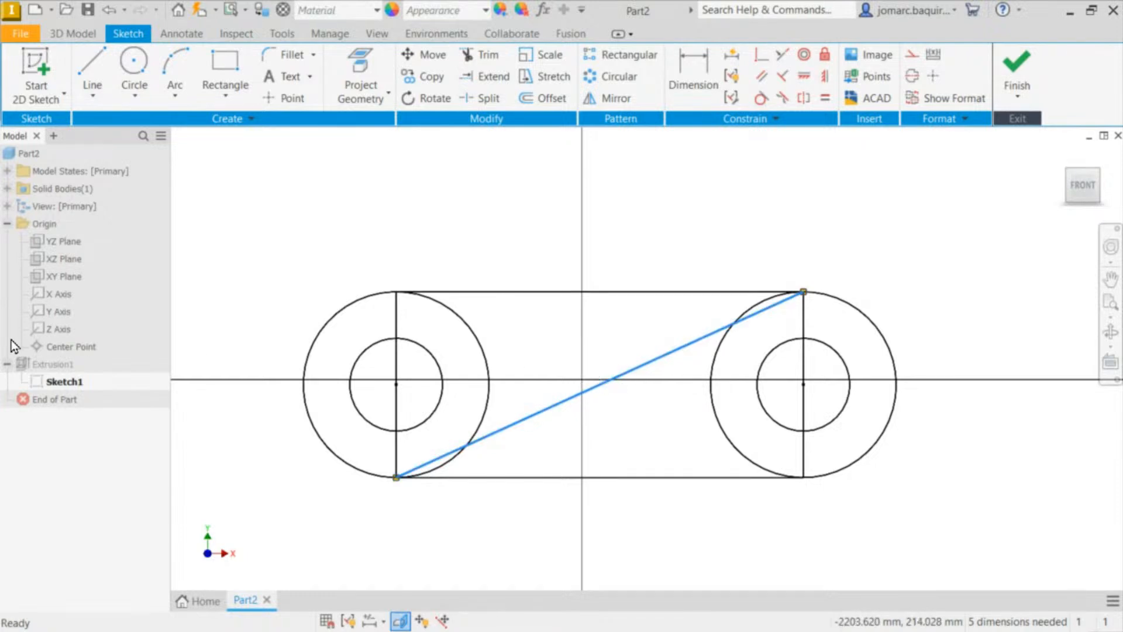
click(76, 349)
click(747, 198)
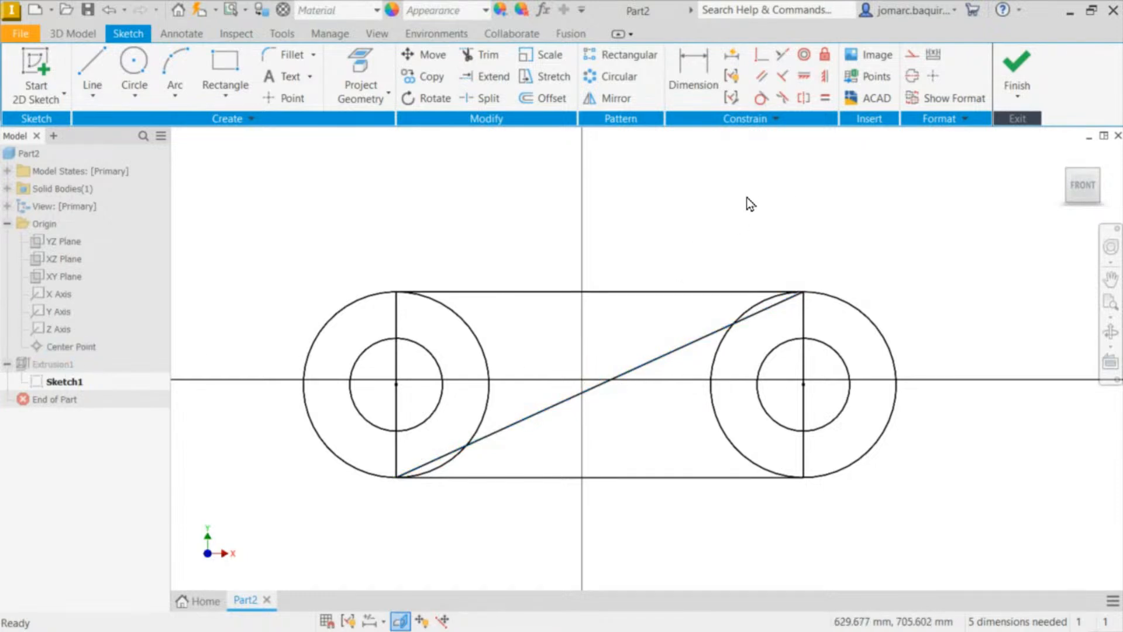
click(763, 57)
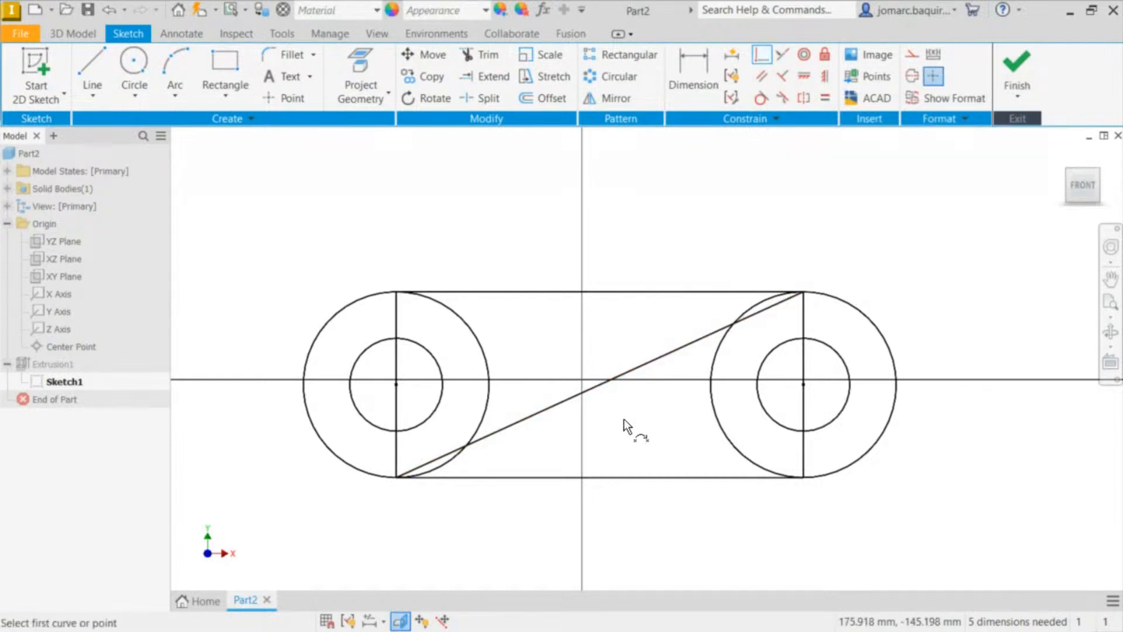
click(601, 385)
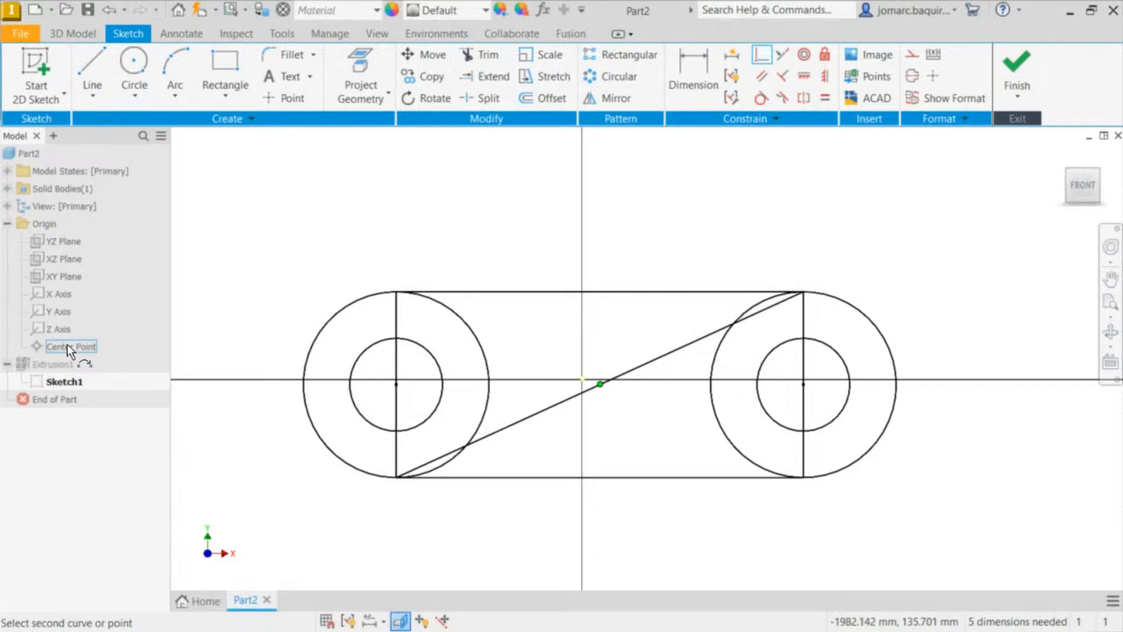
click(45, 350)
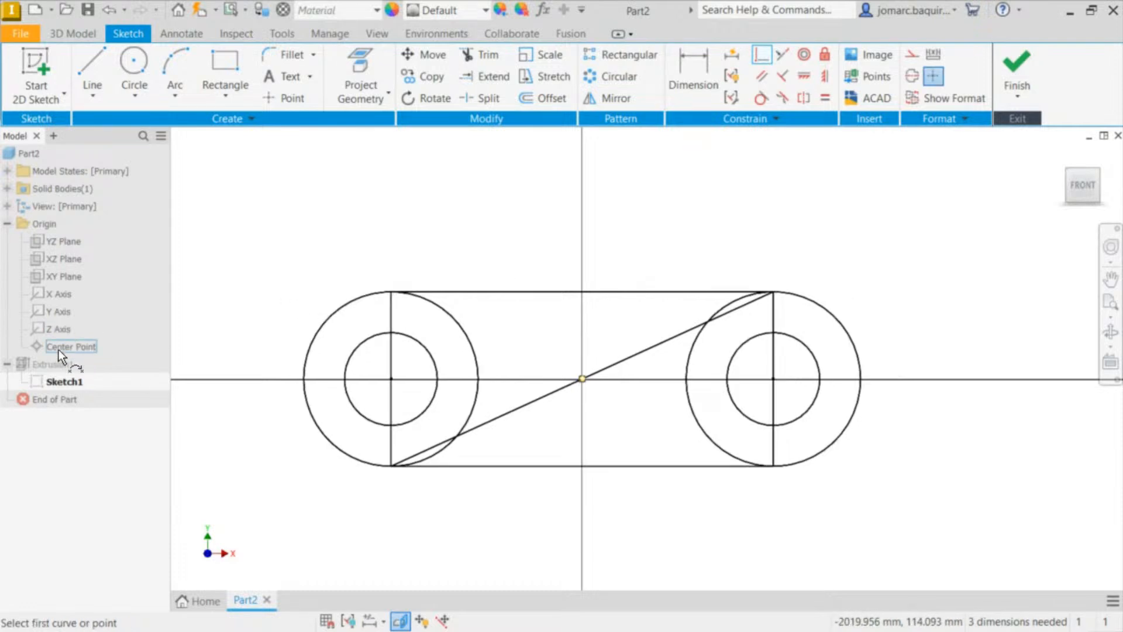
key(Escape)
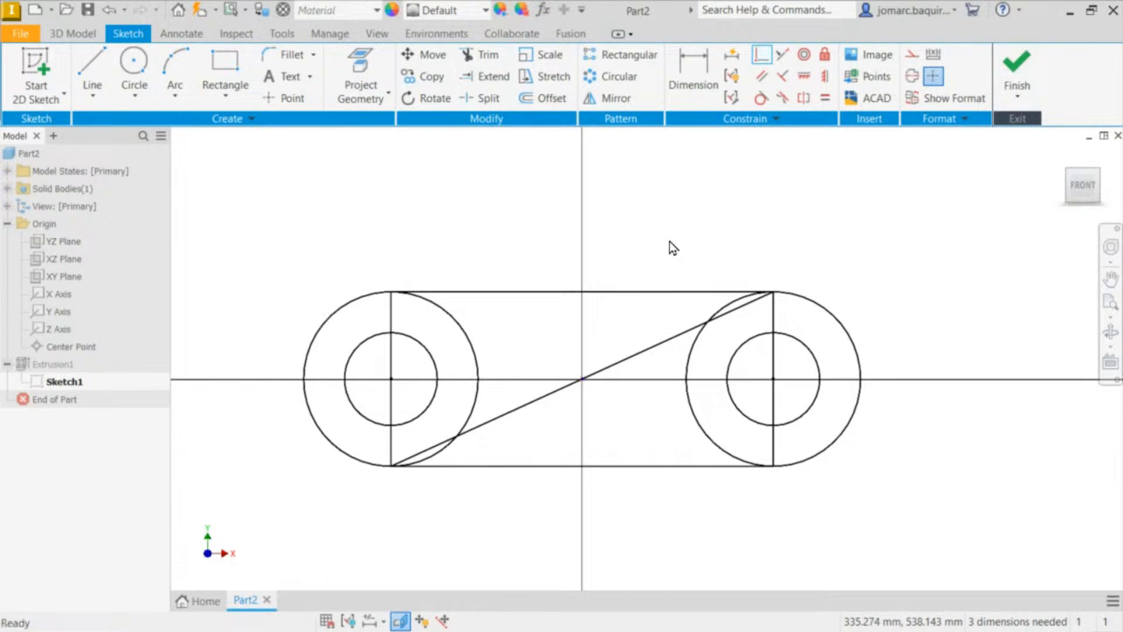
Step: Reshape the link from the rectangle's upper-right corner to test its centring about the origin
mouse_move(774, 293)
mouse_down()
mouse_move(890, 214)
mouse_move(742, 287)
mouse_move(785, 258)
mouse_move(767, 283)
mouse_move(777, 286)
mouse_move(720, 268)
mouse_up()
mouse_move(746, 312)
mouse_down()
mouse_move(766, 270)
mouse_move(747, 302)
mouse_up()
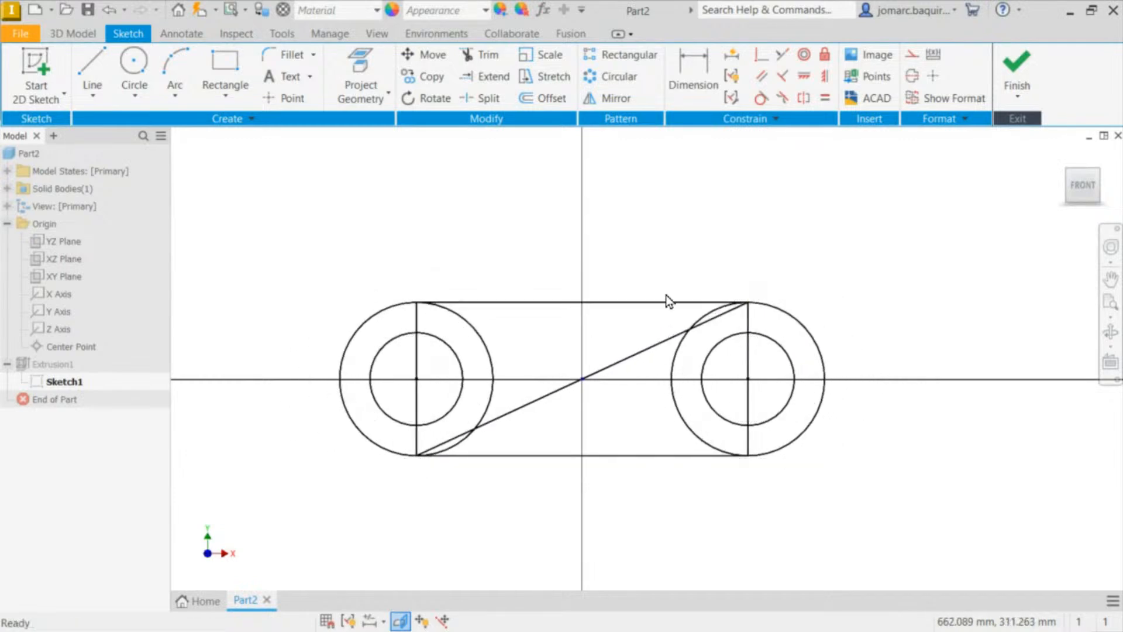
middle_drag(770, 376, 848, 319)
middle_drag(694, 169, 641, 195)
scroll(640, 195, down, 3)
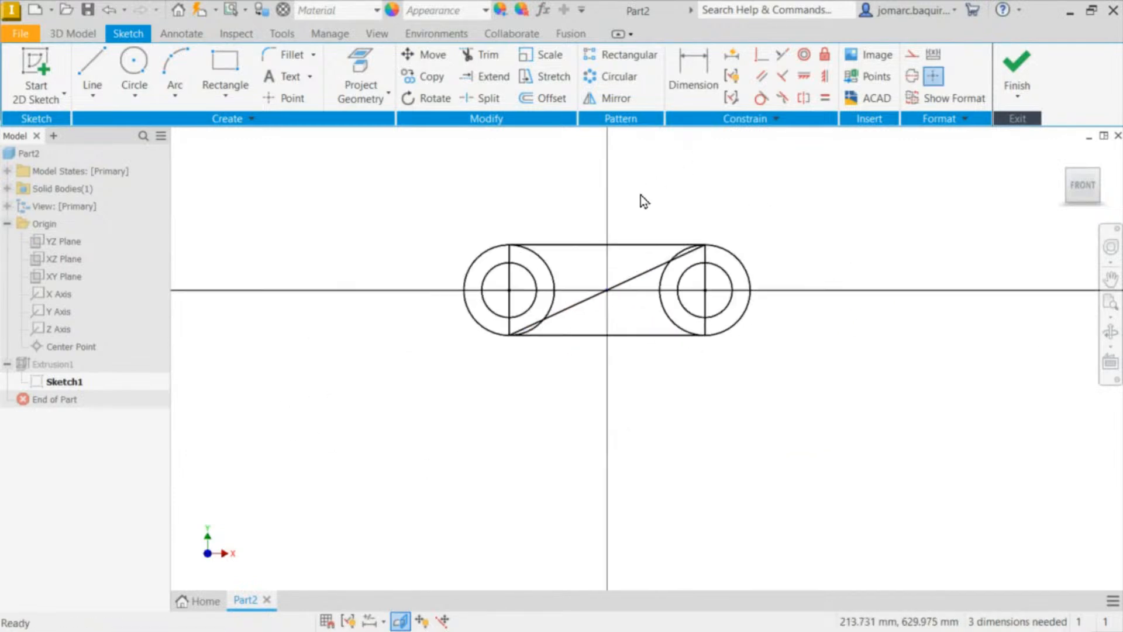
scroll(641, 195, up, 3)
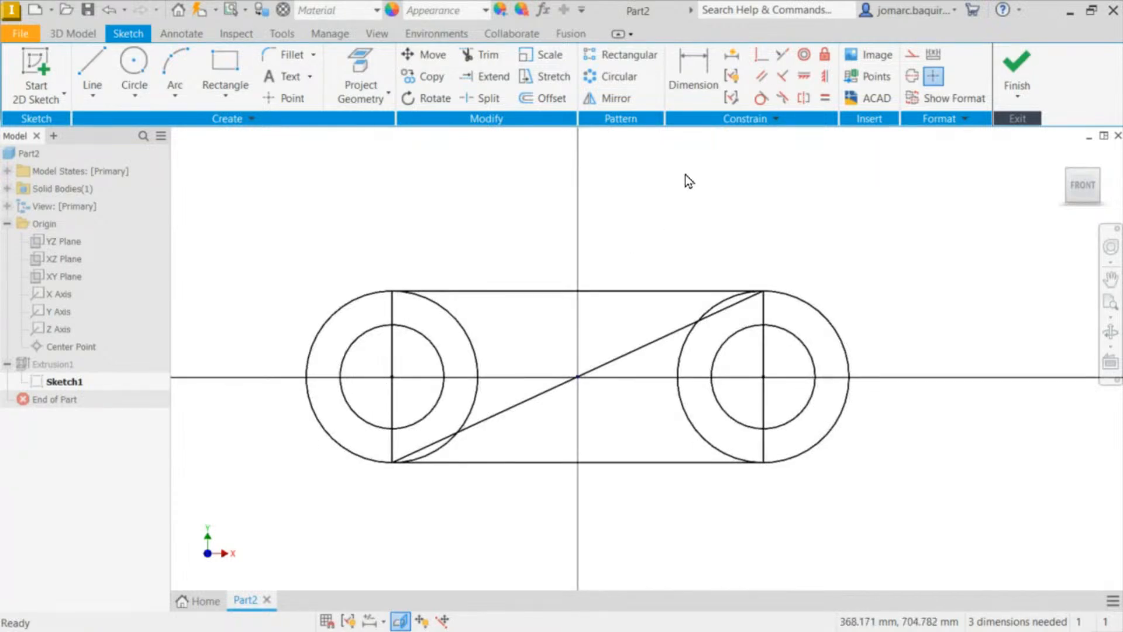
Step: Delete the diagonal line and check the constraints on the rectangle's top edge
click(645, 349)
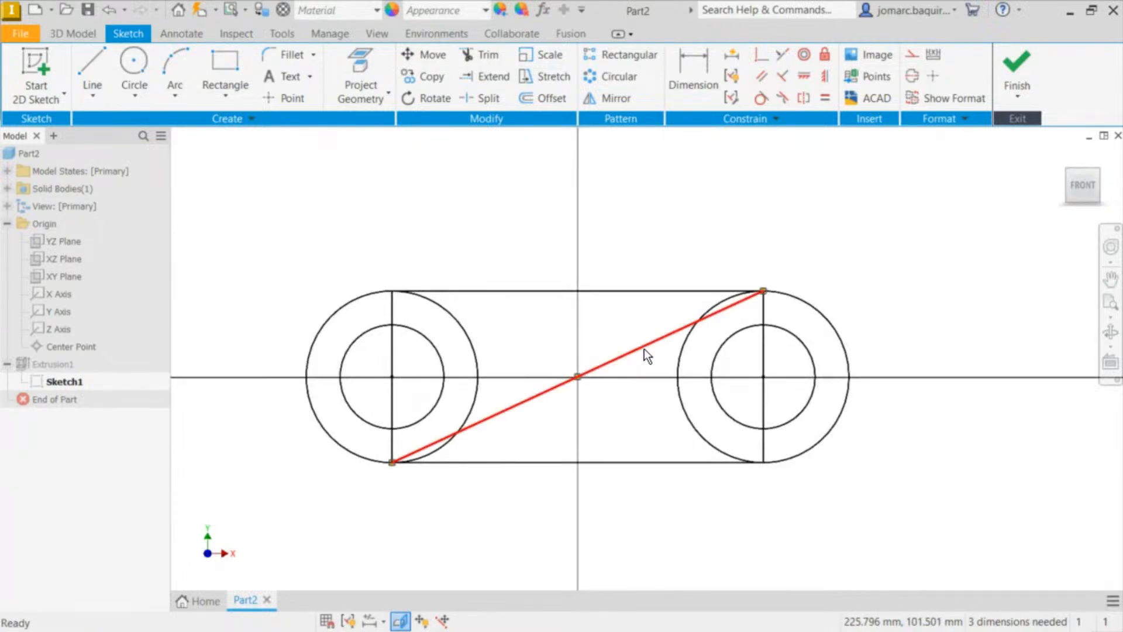
key(Delete)
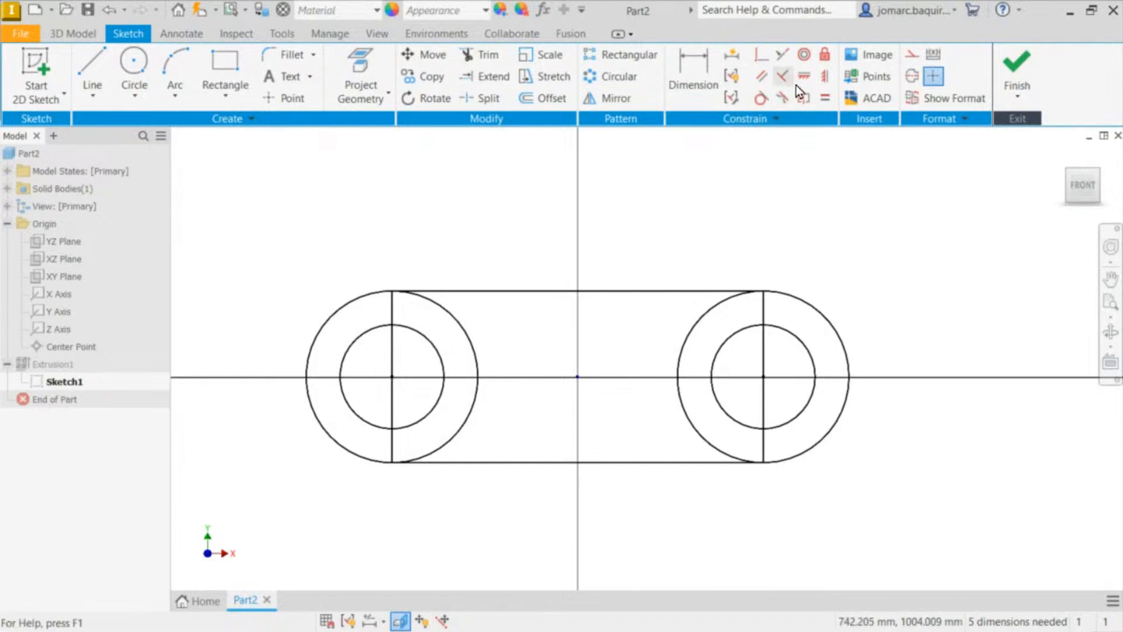
click(680, 290)
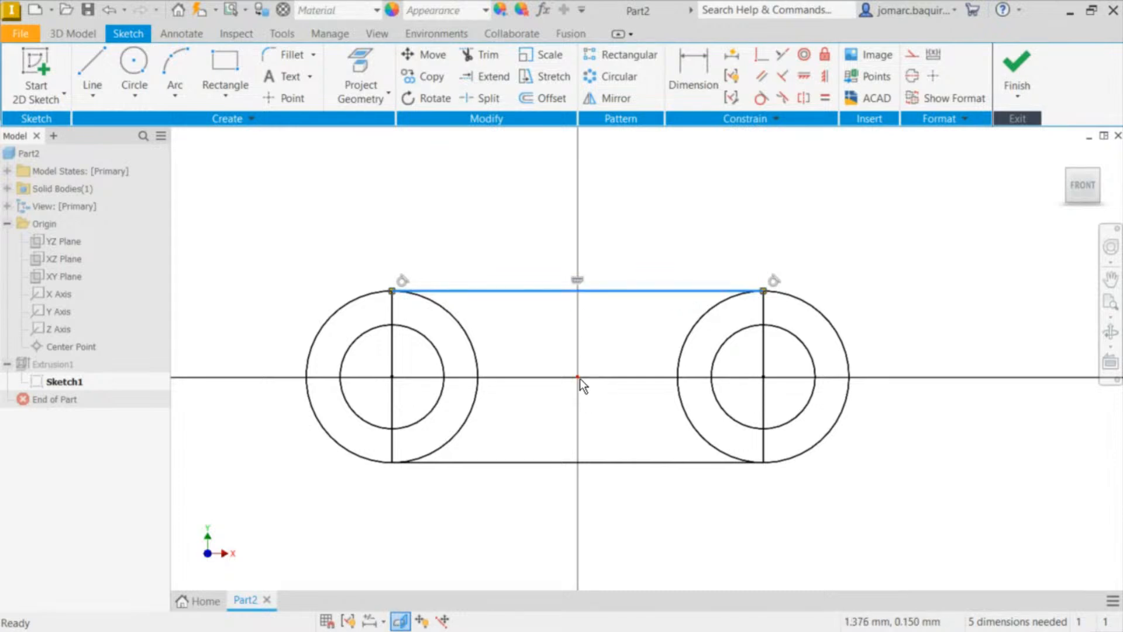
click(731, 222)
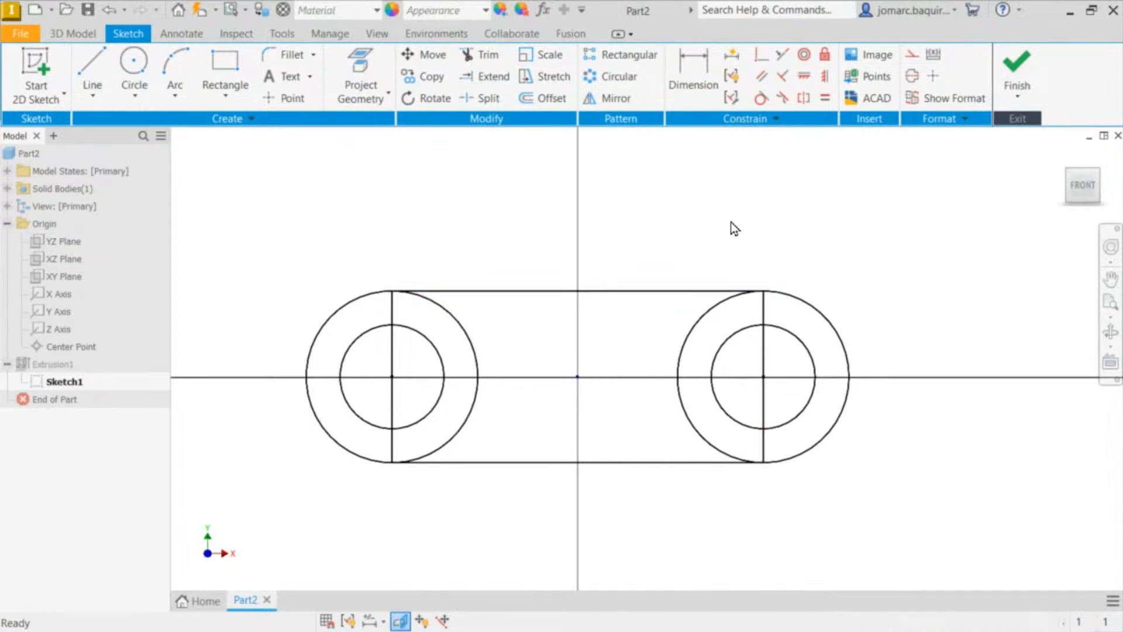
Step: Align the top edge's midpoint with the origin's Center Point using a vertical constraint, and enlarge the link from its upper-right corner
click(827, 80)
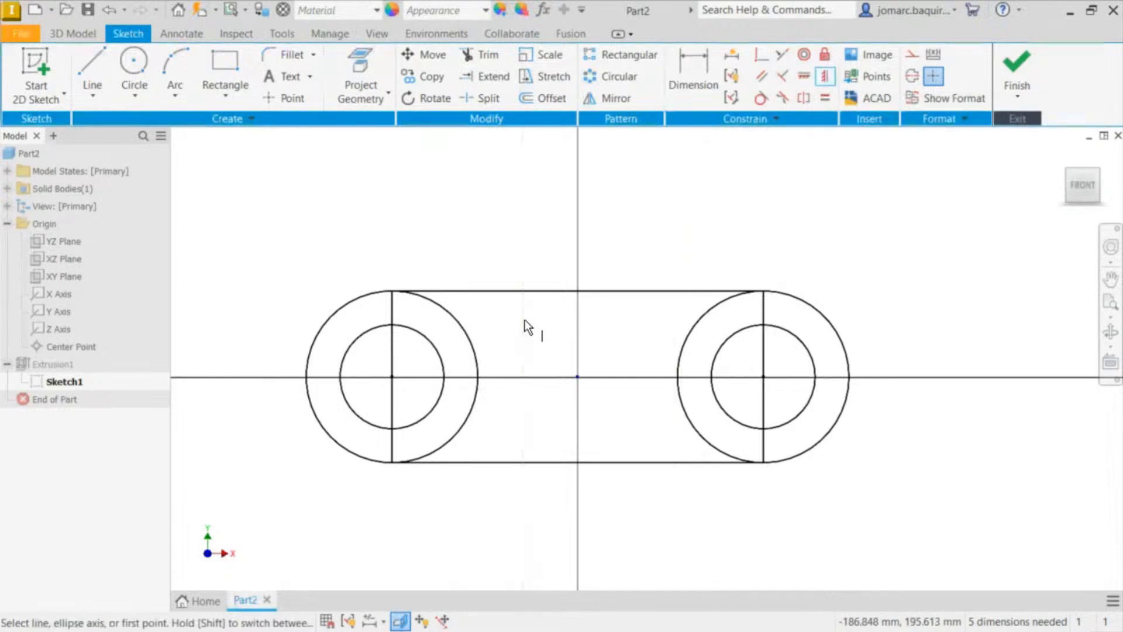
click(578, 291)
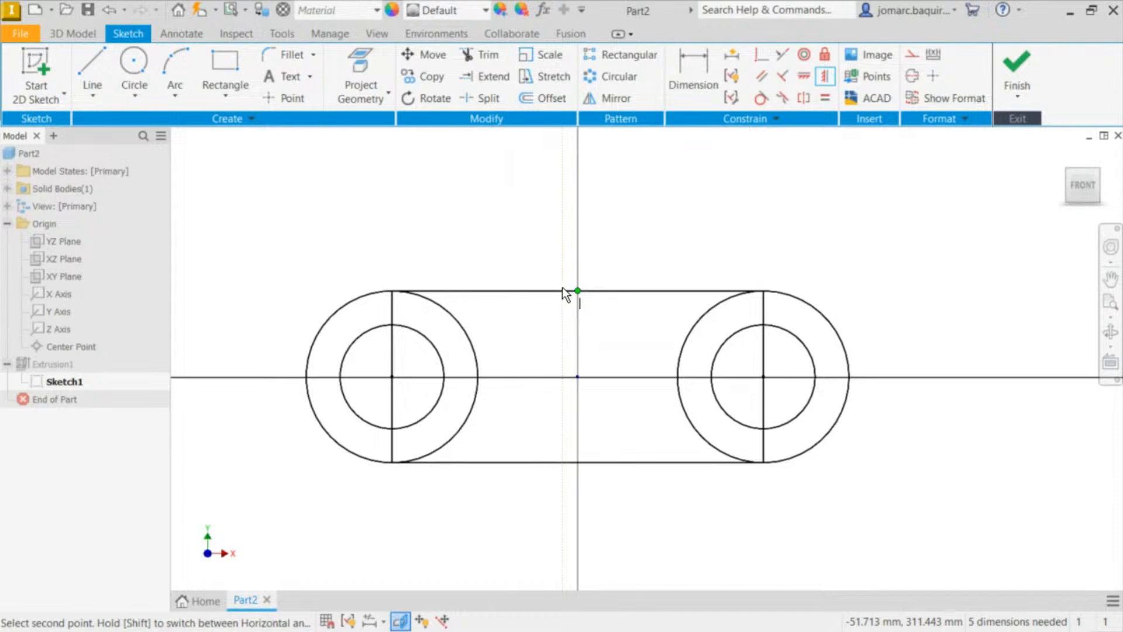
click(67, 346)
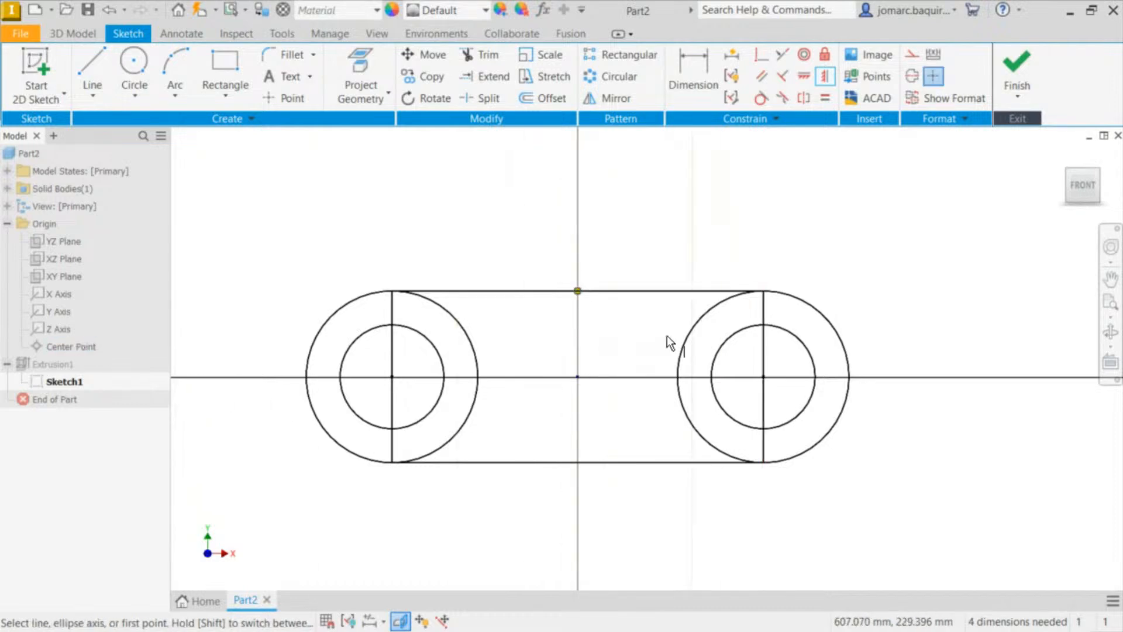
key(Escape)
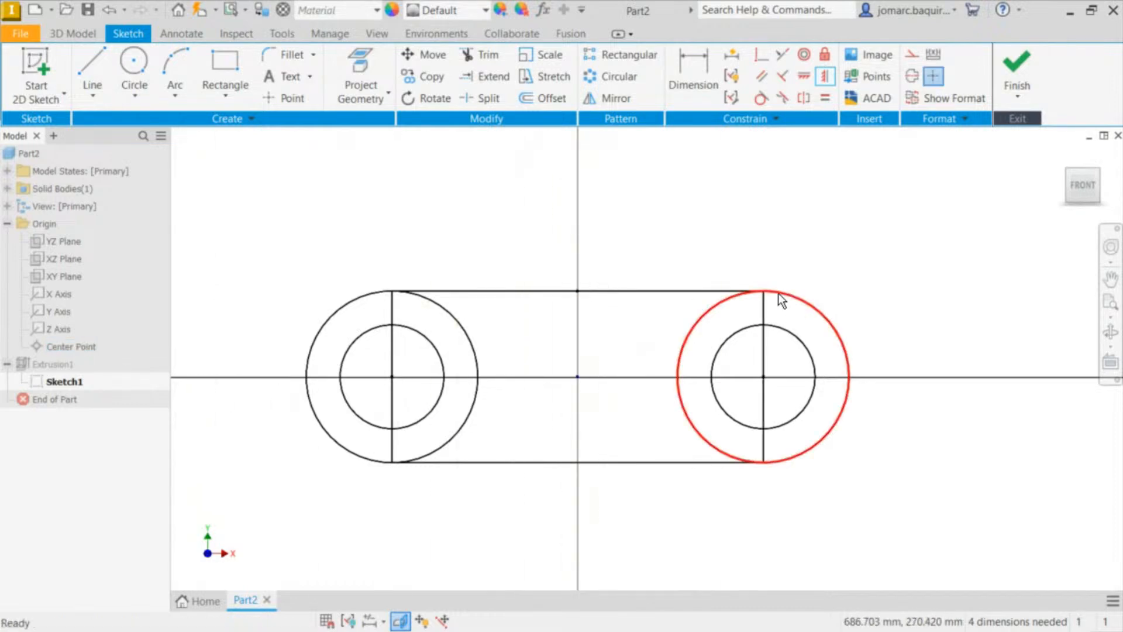
mouse_move(765, 291)
mouse_down()
mouse_move(852, 246)
mouse_move(705, 290)
mouse_move(770, 257)
mouse_move(797, 218)
mouse_move(799, 279)
mouse_up()
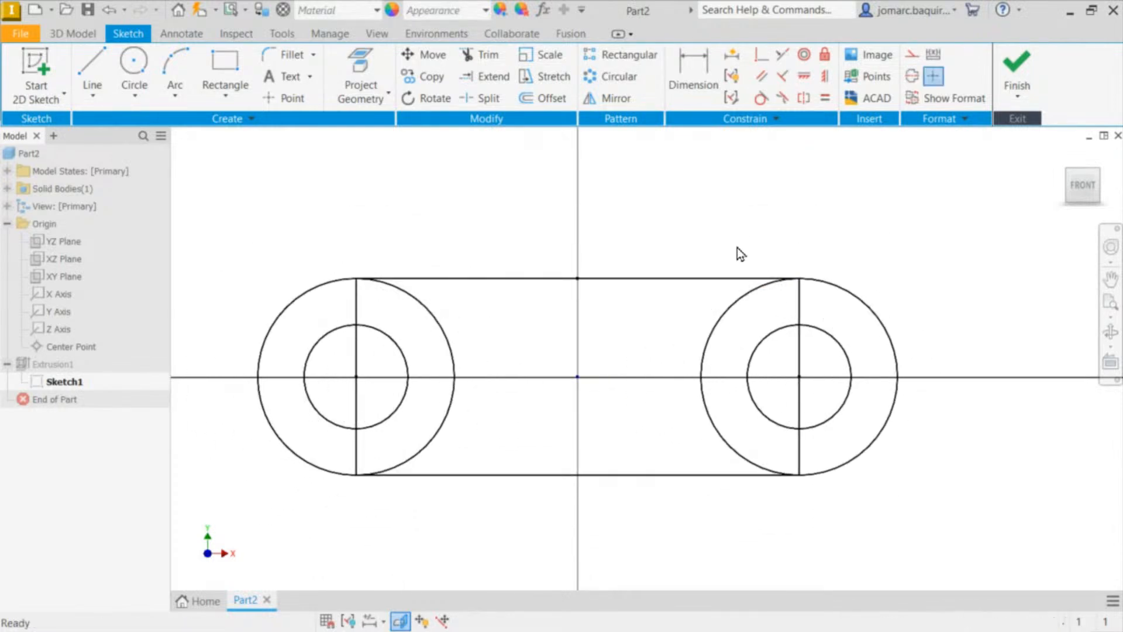
Step: Align the right circles' center with the origin's Center Point using a horizontal constraint
click(804, 76)
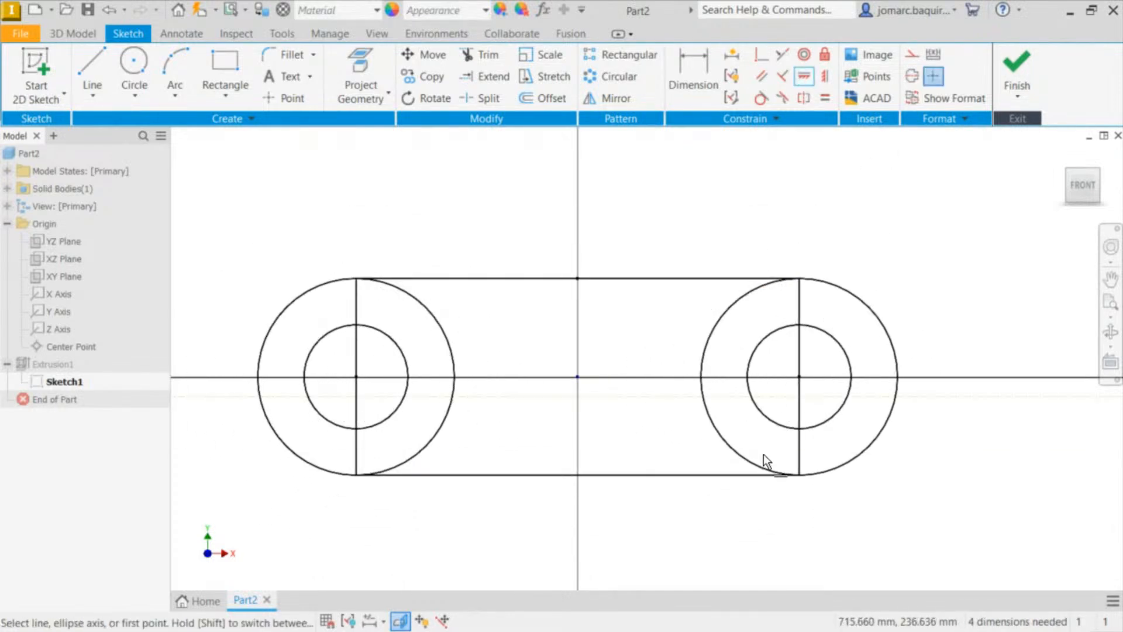
click(799, 377)
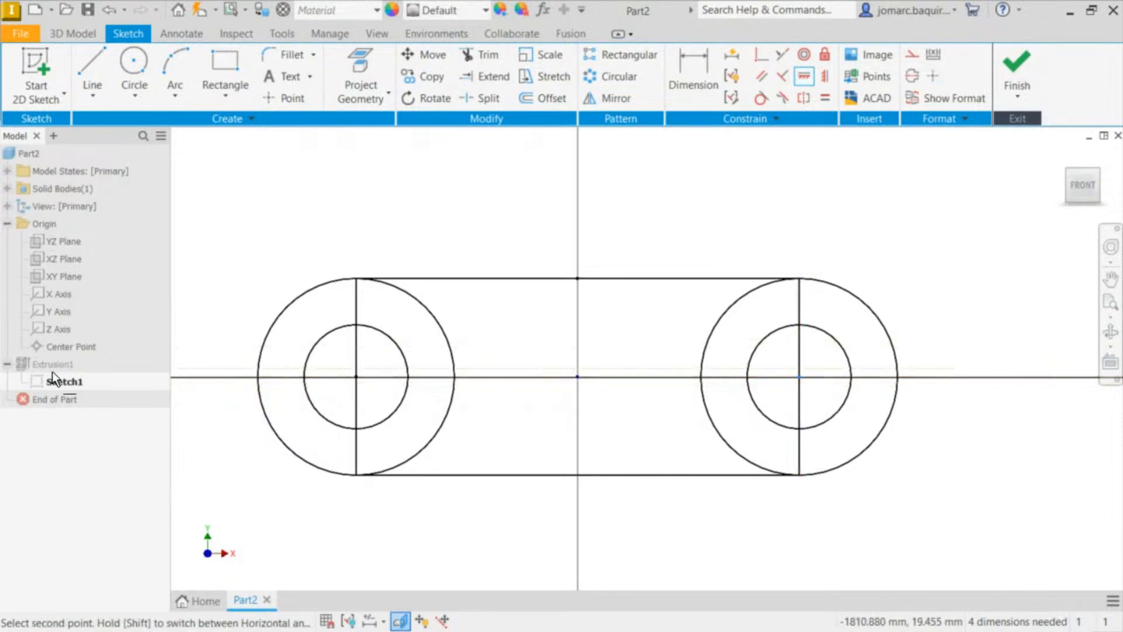
click(71, 347)
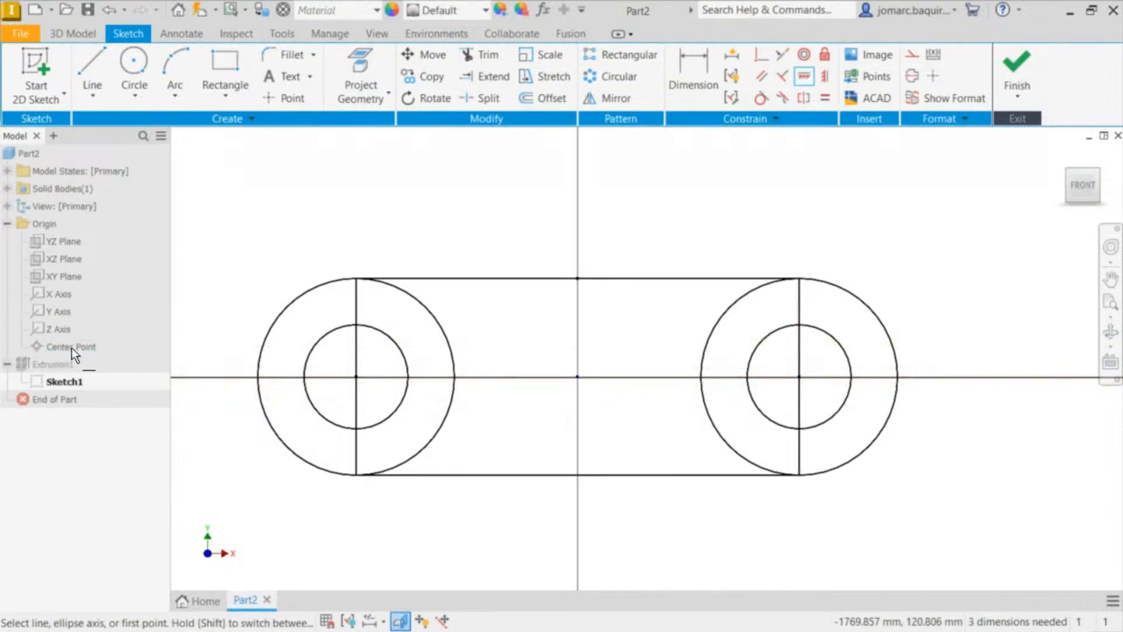
click(799, 376)
click(578, 376)
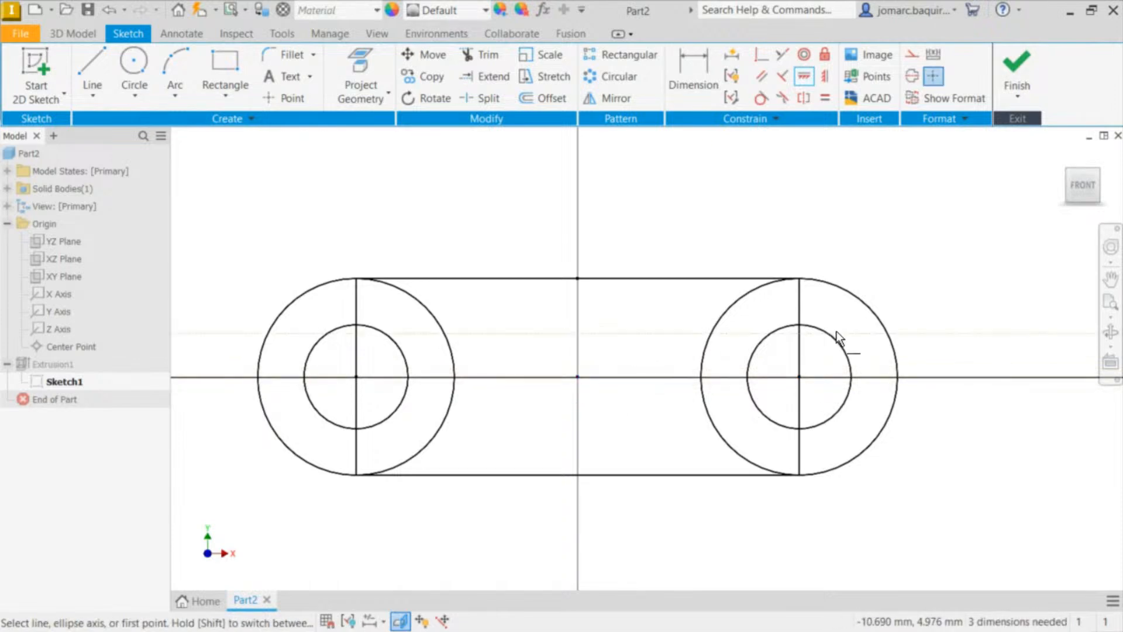
key(Escape)
Step: Stretch and shrink the link from the rectangle's right-hand corners to test its symmetry about the origin
mouse_move(802, 476)
mouse_down()
mouse_move(925, 364)
mouse_move(852, 371)
mouse_move(752, 549)
mouse_up()
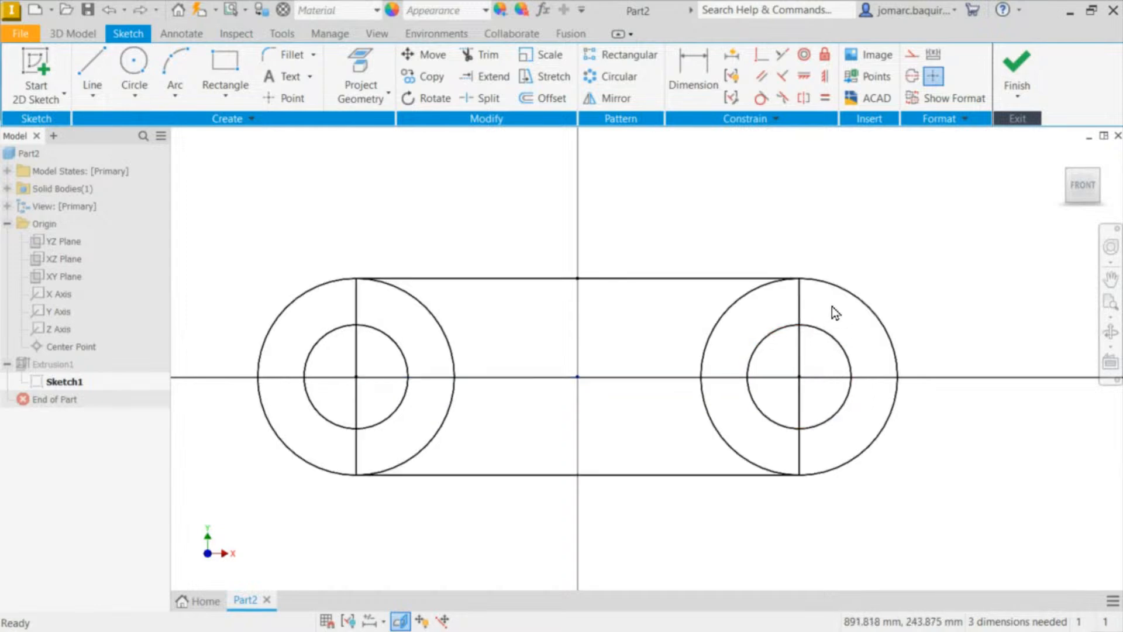
mouse_move(832, 306)
mouse_down()
mouse_move(797, 277)
mouse_move(870, 206)
mouse_move(770, 265)
mouse_move(896, 221)
mouse_move(682, 319)
mouse_move(848, 214)
mouse_move(755, 271)
mouse_move(828, 223)
mouse_move(813, 266)
mouse_move(789, 256)
mouse_move(887, 225)
mouse_move(875, 279)
mouse_move(875, 264)
mouse_move(843, 268)
mouse_move(835, 294)
mouse_move(859, 278)
mouse_up()
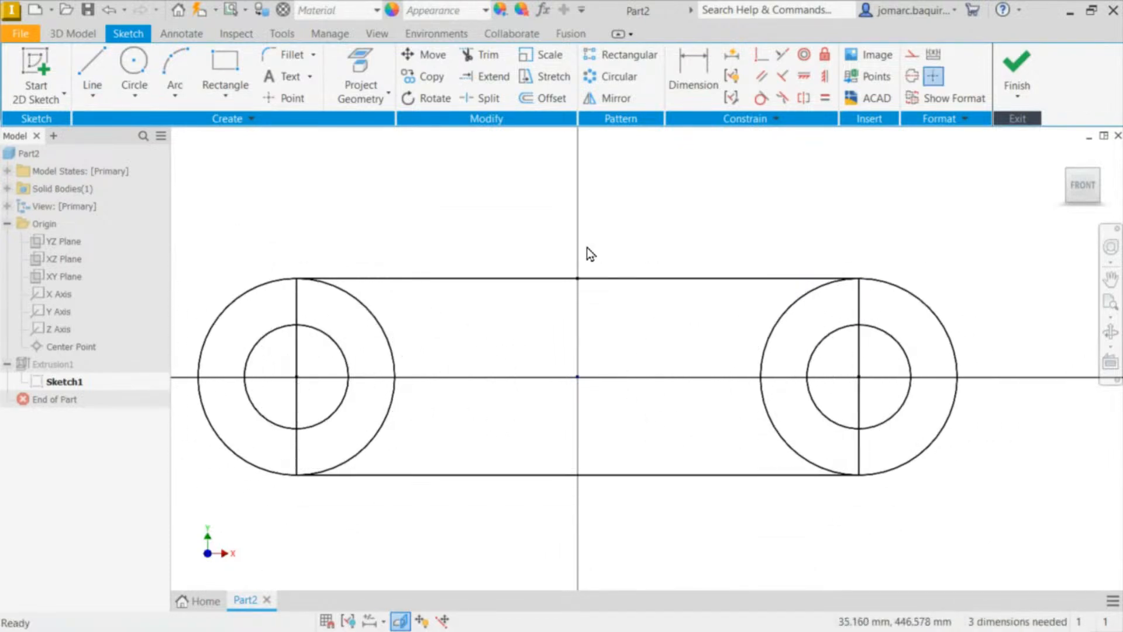
middle_drag(939, 274, 987, 242)
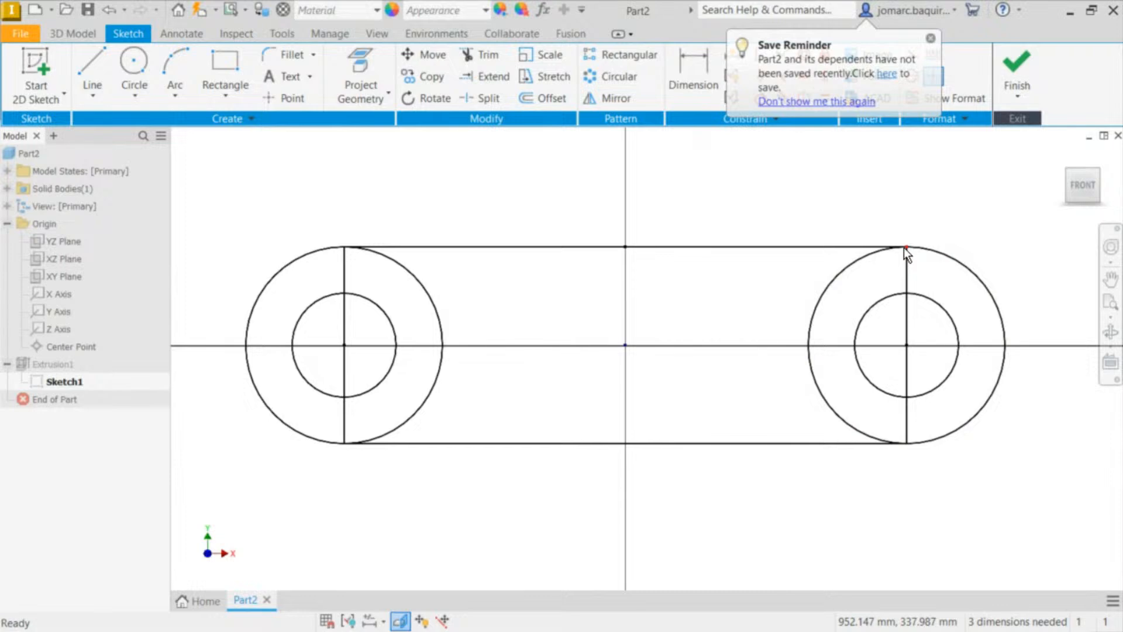
mouse_move(909, 248)
mouse_down()
mouse_move(883, 143)
mouse_move(874, 212)
mouse_move(931, 189)
mouse_move(875, 234)
mouse_move(938, 206)
mouse_move(896, 220)
mouse_move(890, 233)
mouse_move(915, 211)
mouse_move(924, 226)
mouse_move(893, 242)
mouse_up()
middle_drag(817, 202, 779, 222)
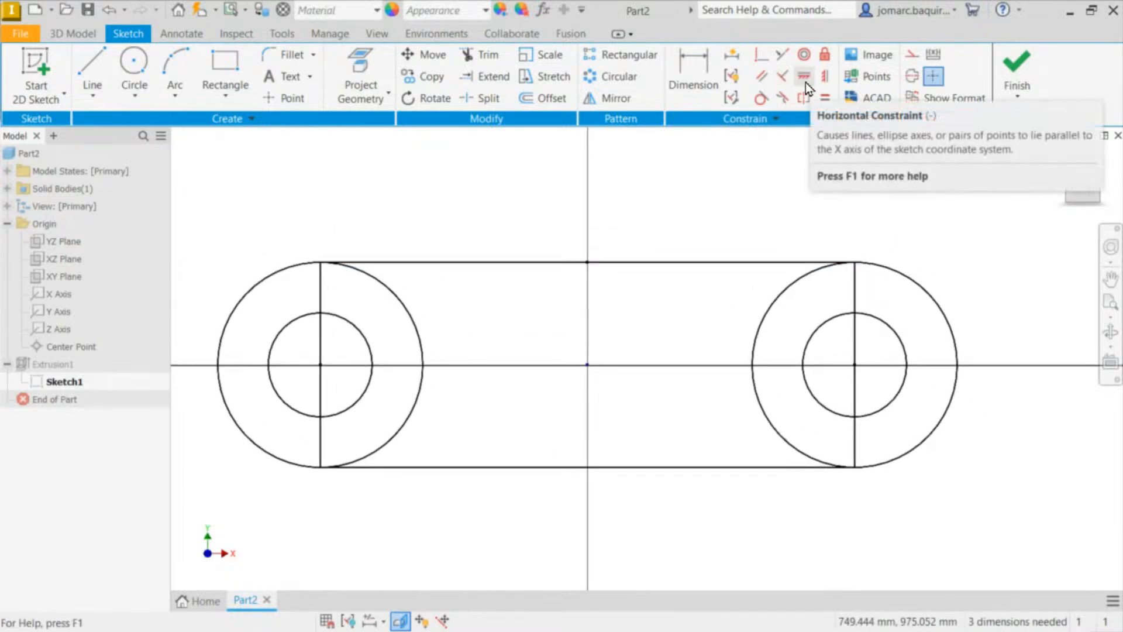
drag(854, 262, 737, 227)
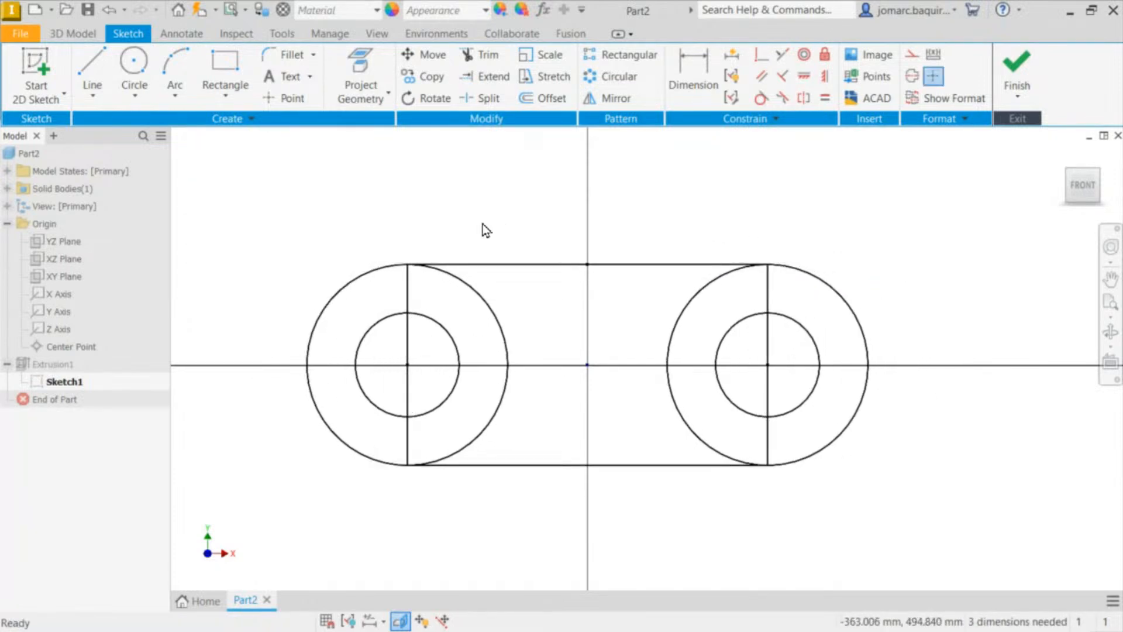
Step: Examine the whole sketch and the constraints on the rectangle's top edge, and clear the selection
drag(216, 234, 688, 400)
drag(266, 168, 921, 525)
key(Escape)
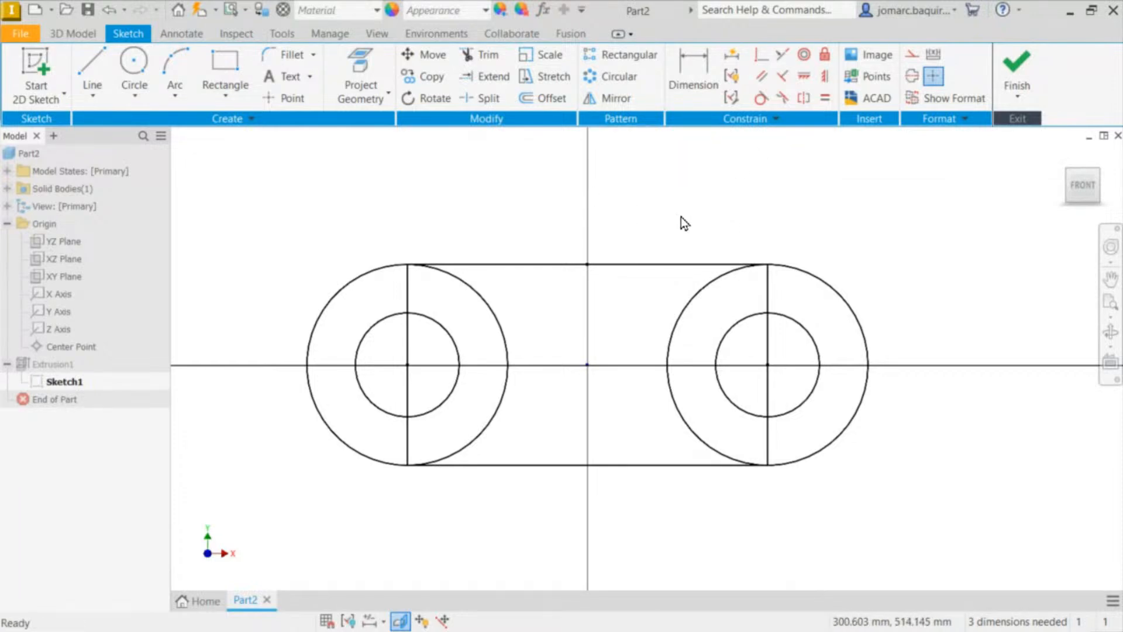
click(652, 265)
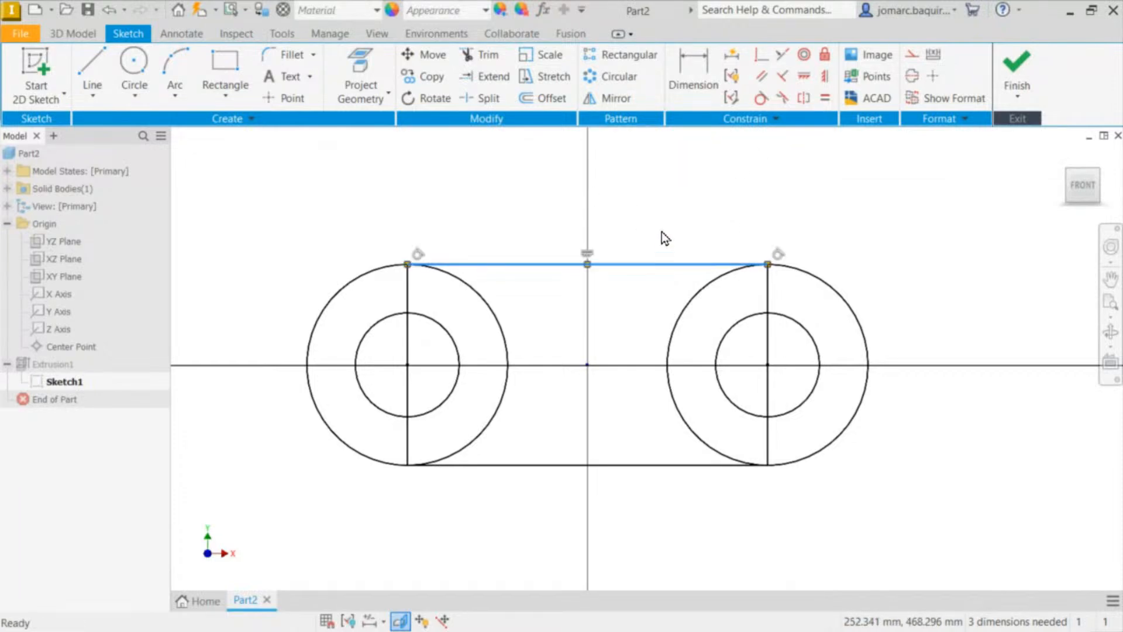
key(Escape)
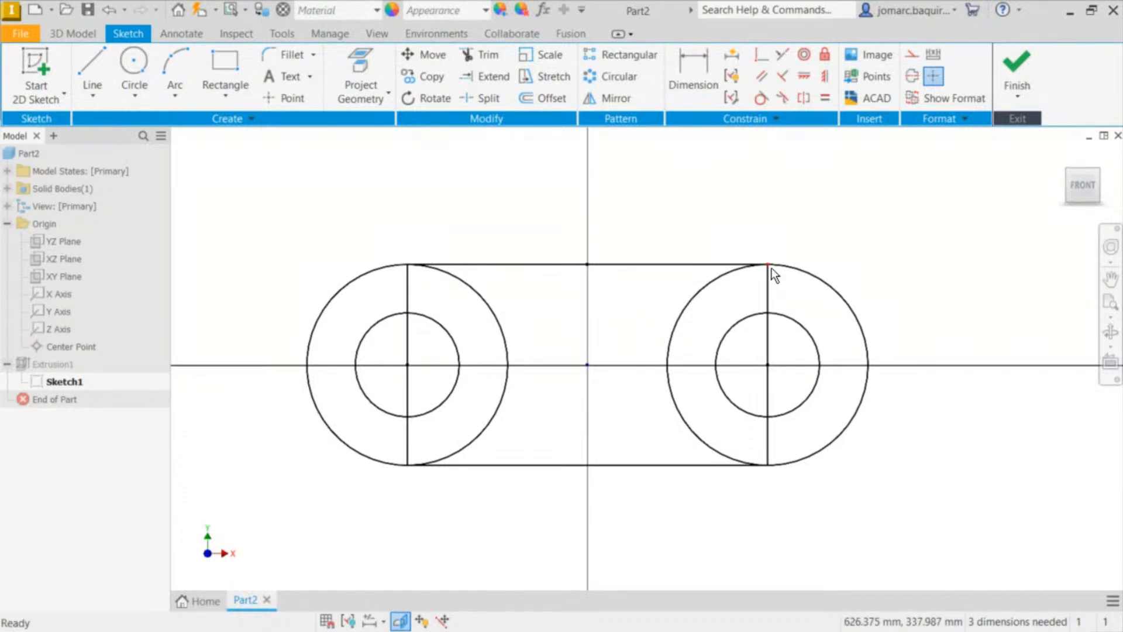
Step: Enlarge the link from its upper-right corner and dimension the distance between the rectangle's vertical sides as 100 mm
mouse_move(768, 266)
mouse_down()
mouse_move(863, 231)
mouse_move(723, 282)
mouse_move(855, 243)
mouse_move(790, 264)
mouse_move(755, 298)
mouse_move(838, 241)
mouse_move(755, 258)
mouse_move(795, 230)
mouse_move(762, 251)
mouse_move(807, 252)
mouse_up()
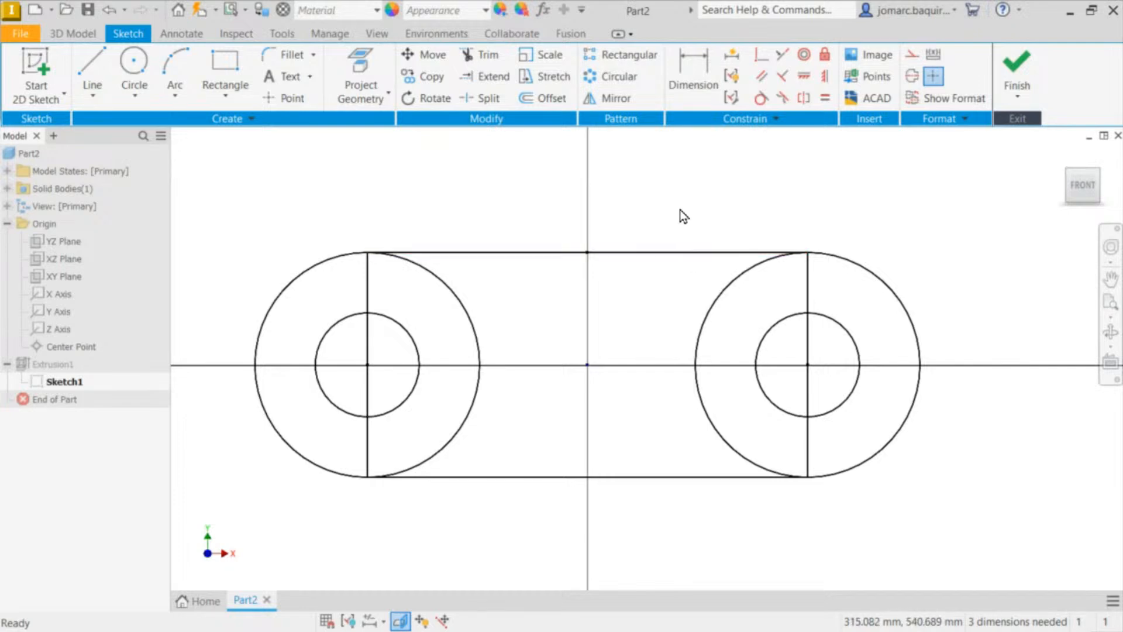
key(d)
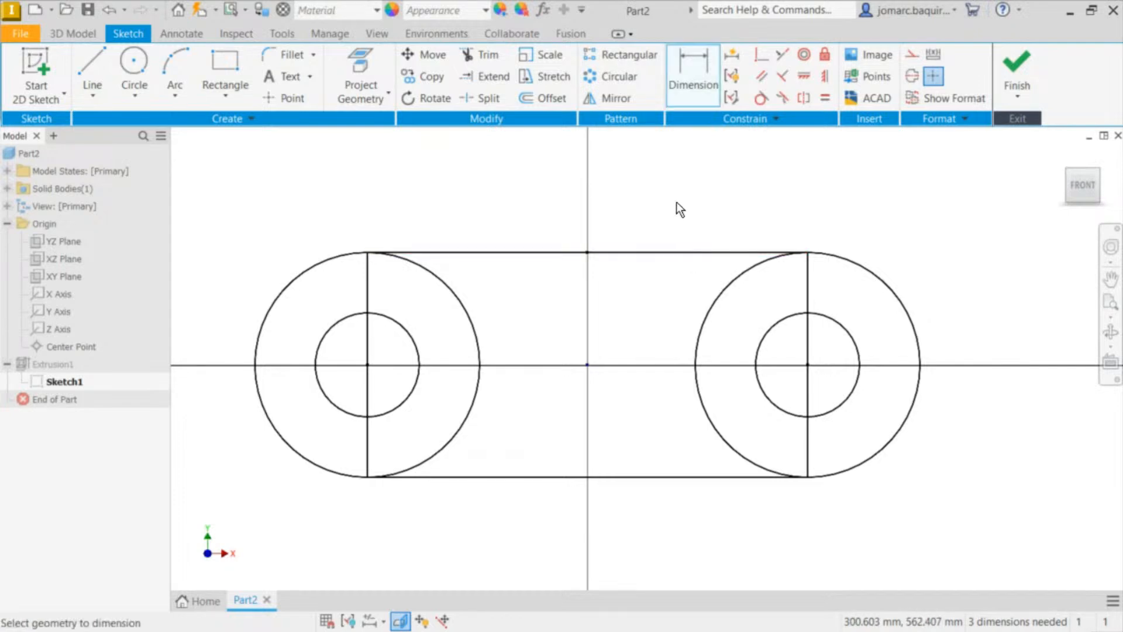
key(Escape)
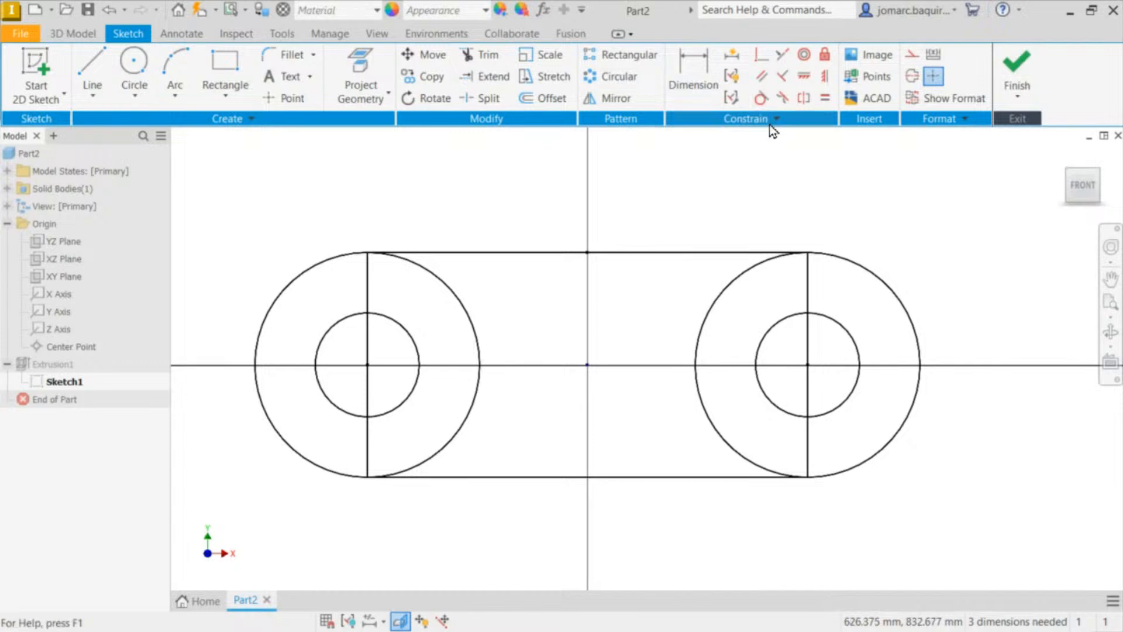
click(689, 91)
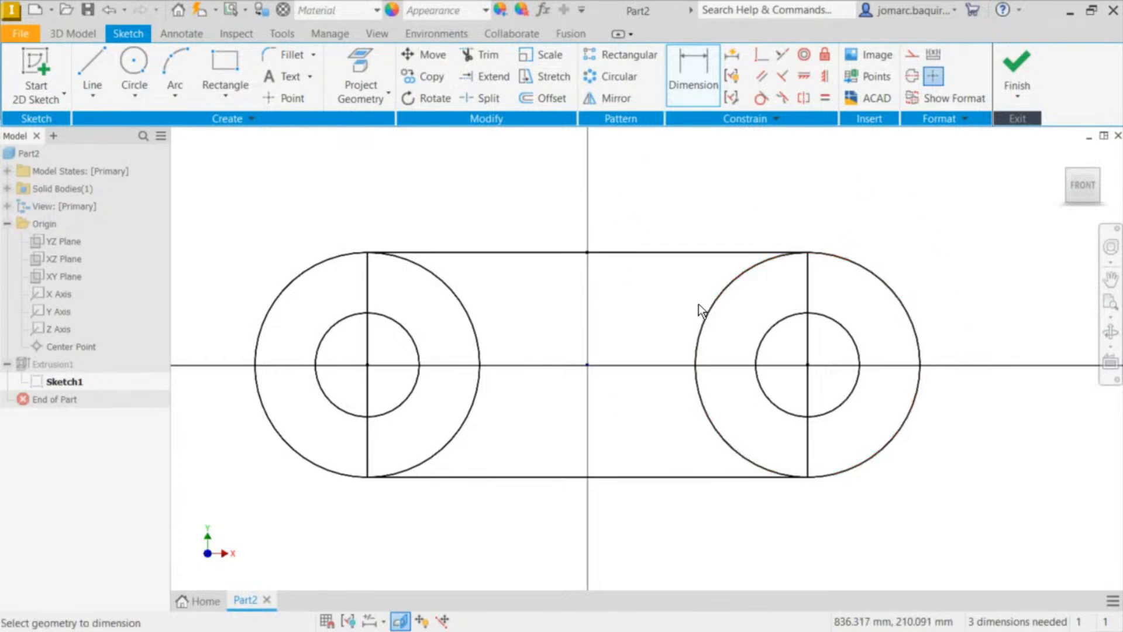
click(370, 287)
click(810, 289)
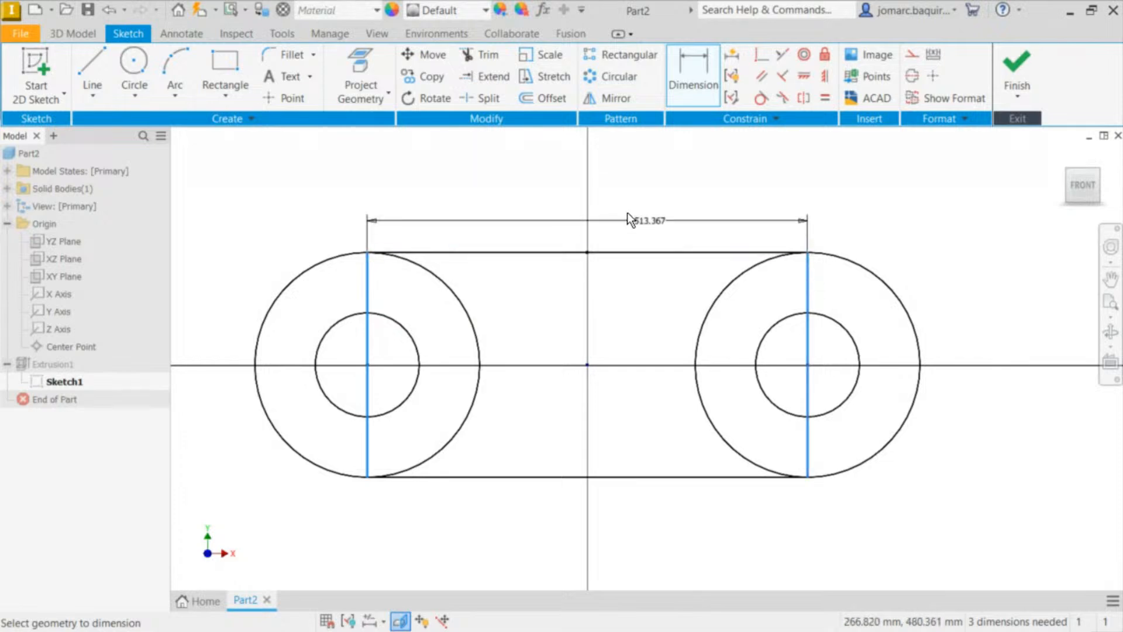
click(592, 184)
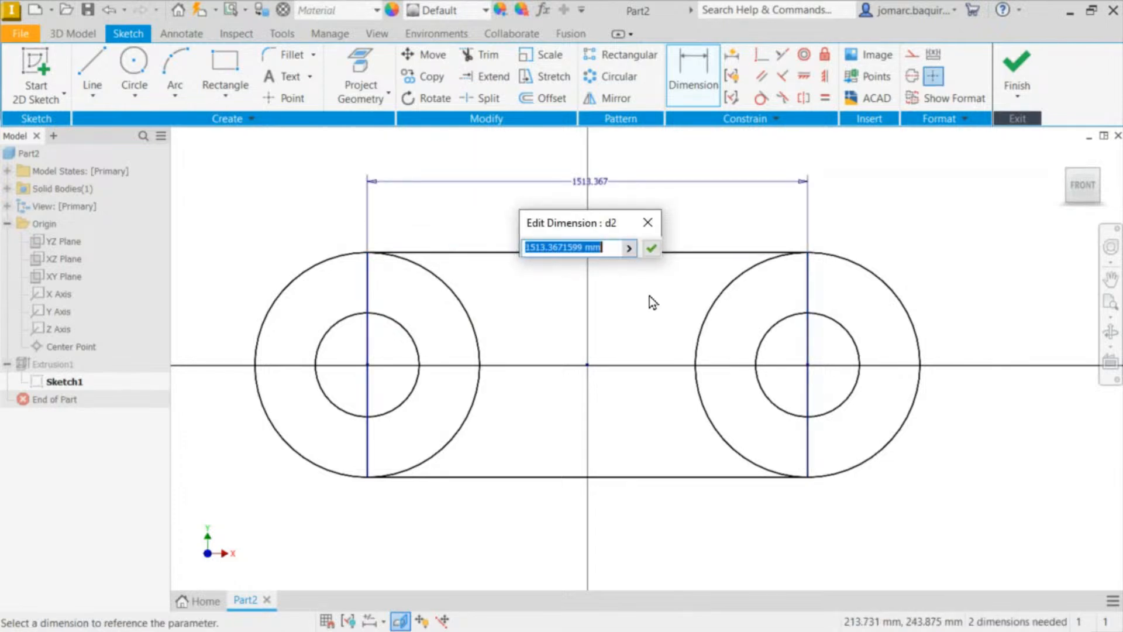
text(100)
key(Return)
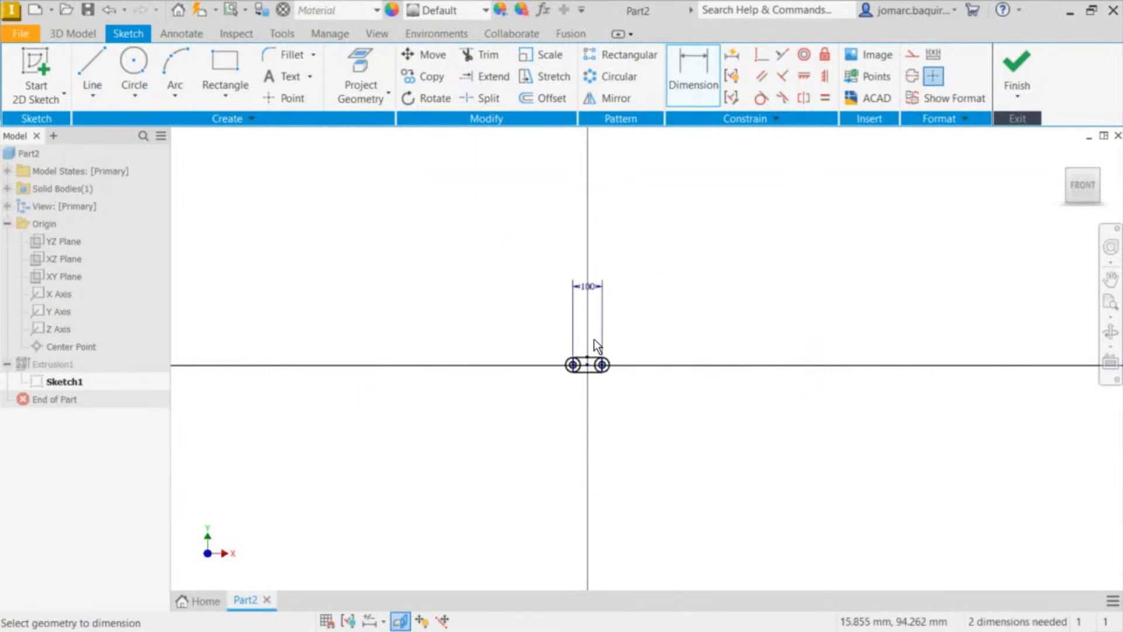
Step: Move the 100 mm dimension down close above the link's top edge
scroll(595, 336, up, 8)
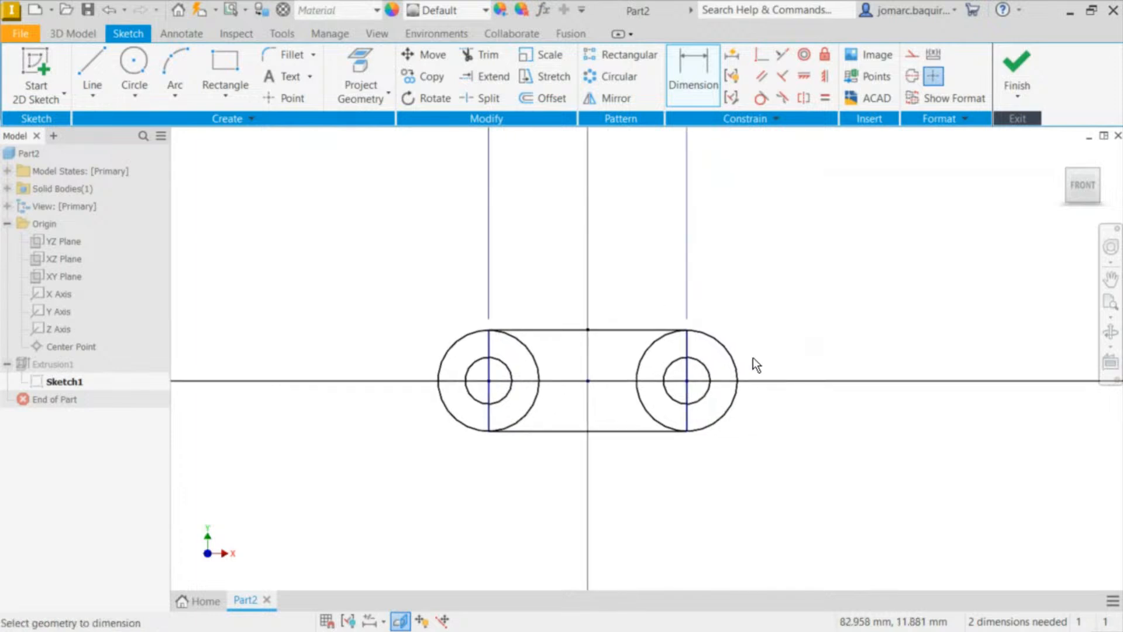
scroll(690, 315, down, 8)
scroll(527, 288, up, 7)
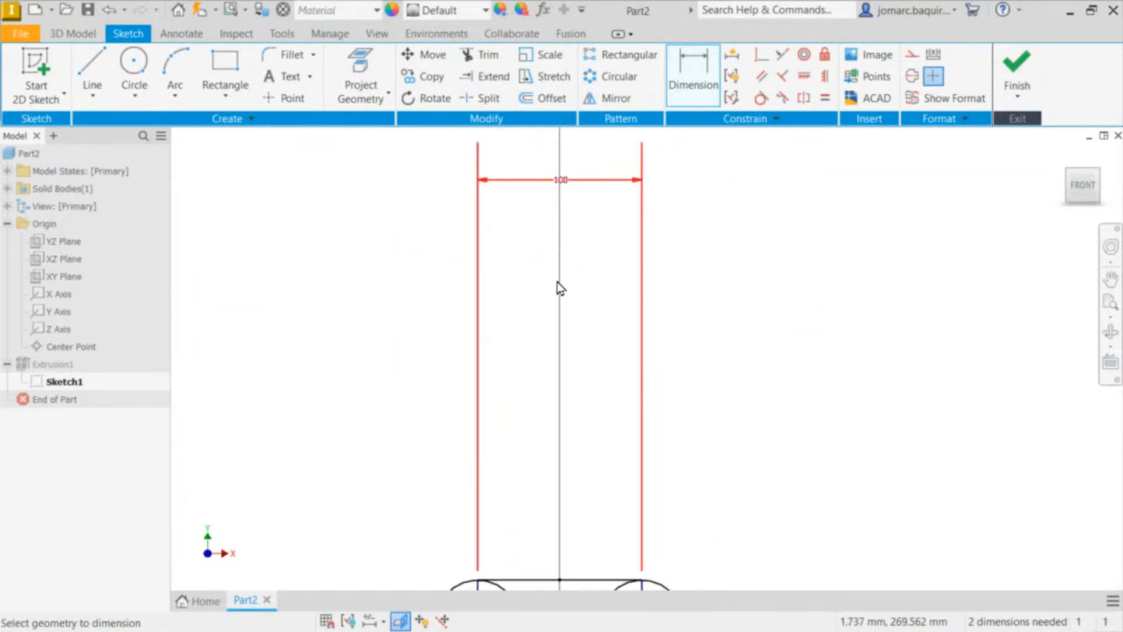
double_click(581, 179)
key(Escape)
drag(568, 183, 573, 532)
middle_drag(565, 477, 602, 171)
scroll(715, 316, up, 3)
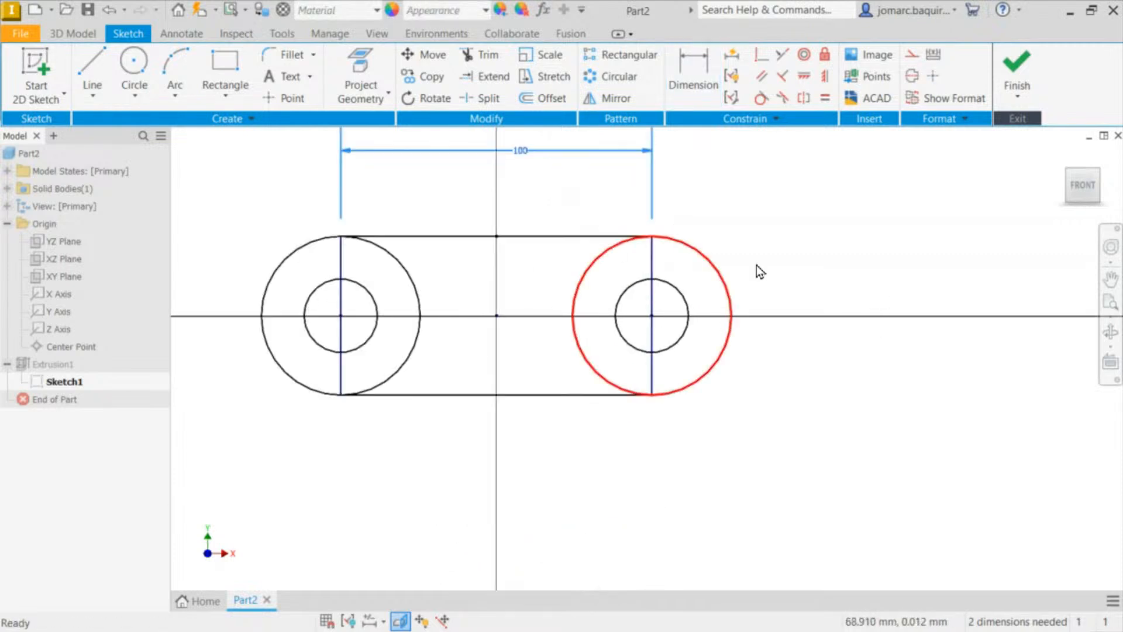
Step: Dimension the right outer circle's diameter as 50 mm
middle_drag(802, 234, 762, 281)
key(d)
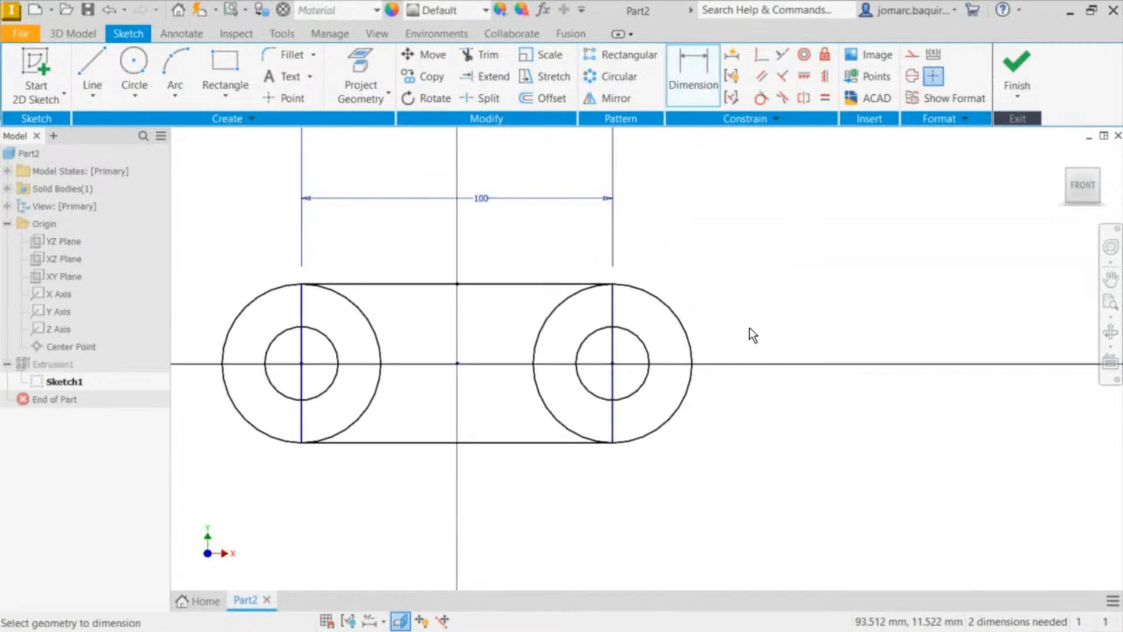
click(689, 348)
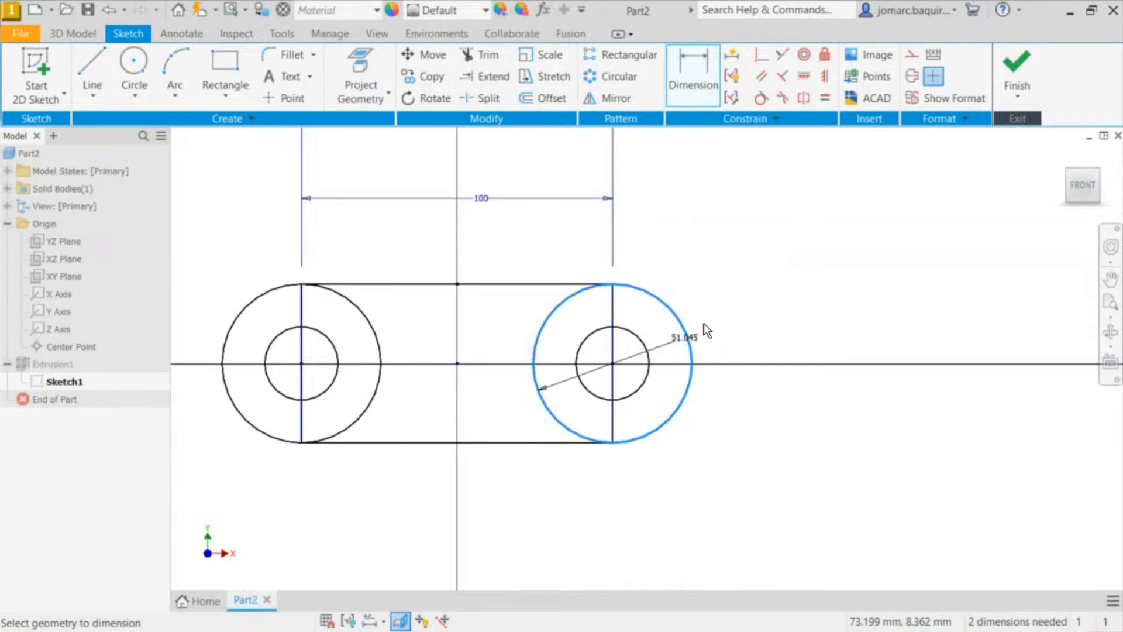
click(729, 279)
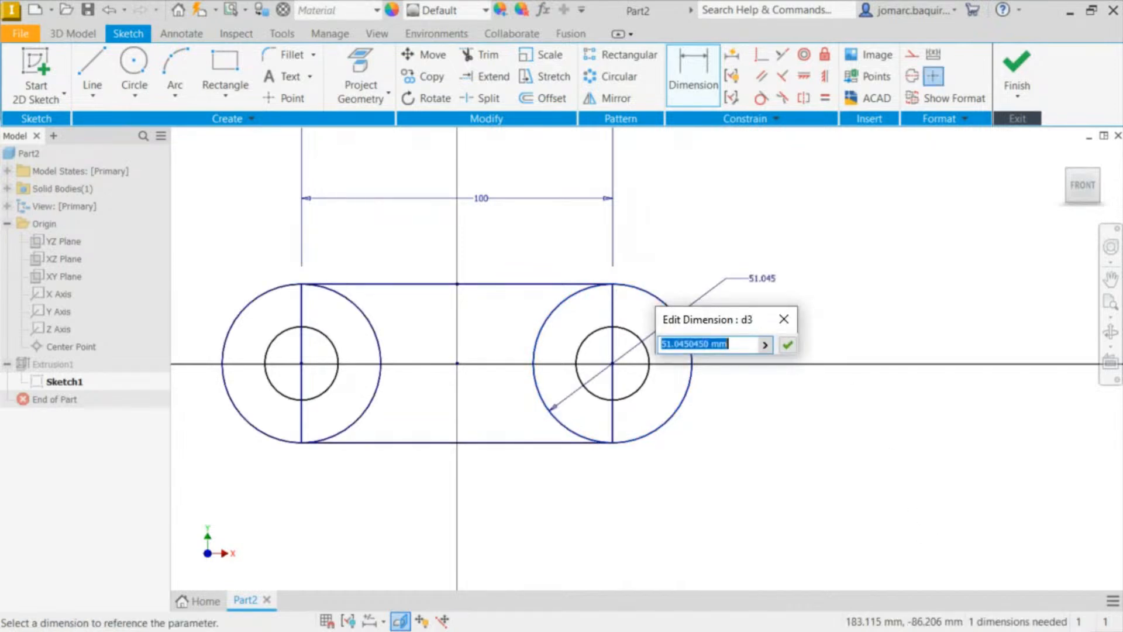
text(50)
key(Return)
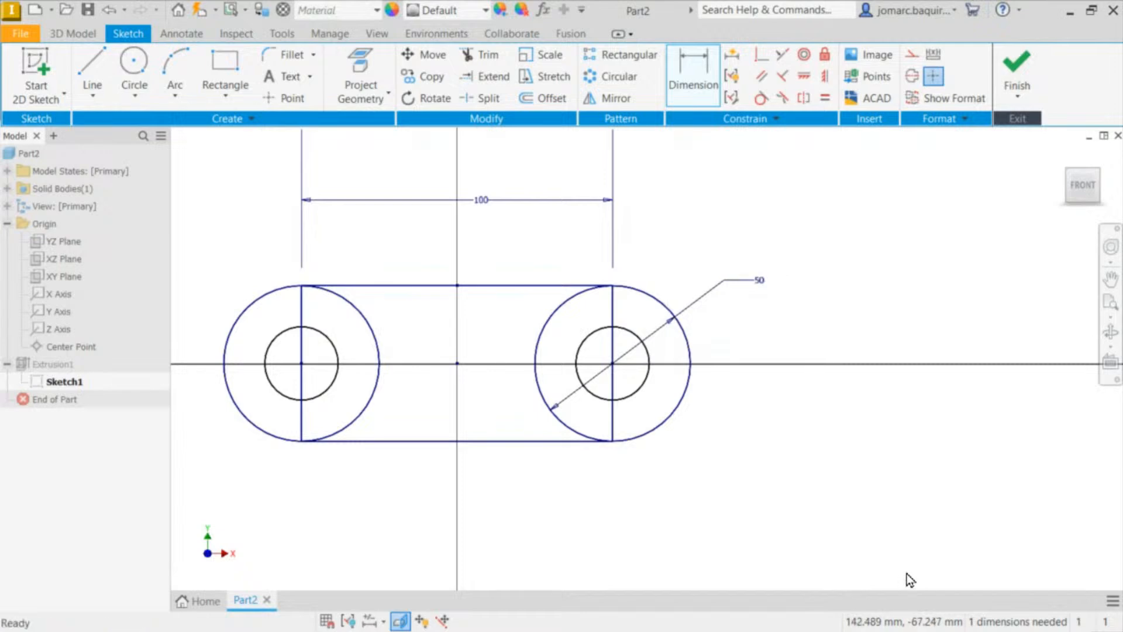
Step: Enlarge the right inner circle slightly and dimension its diameter as 25 mm
middle_drag(594, 278, 689, 244)
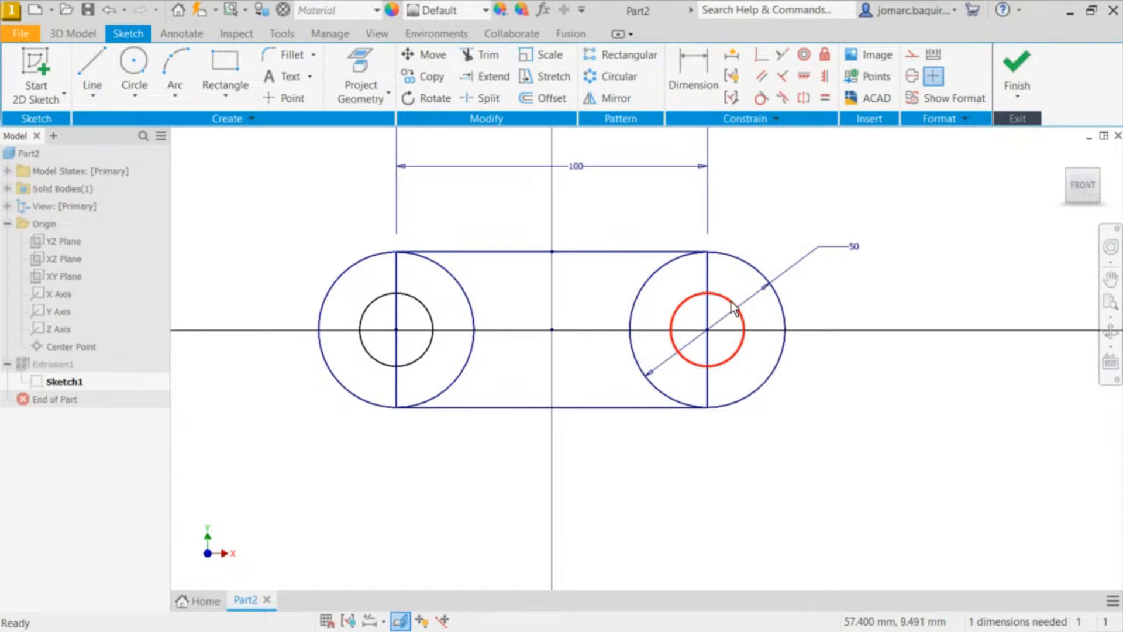
mouse_move(742, 316)
mouse_down()
mouse_move(733, 303)
mouse_move(747, 303)
mouse_move(735, 304)
mouse_move(742, 295)
mouse_move(743, 310)
mouse_up()
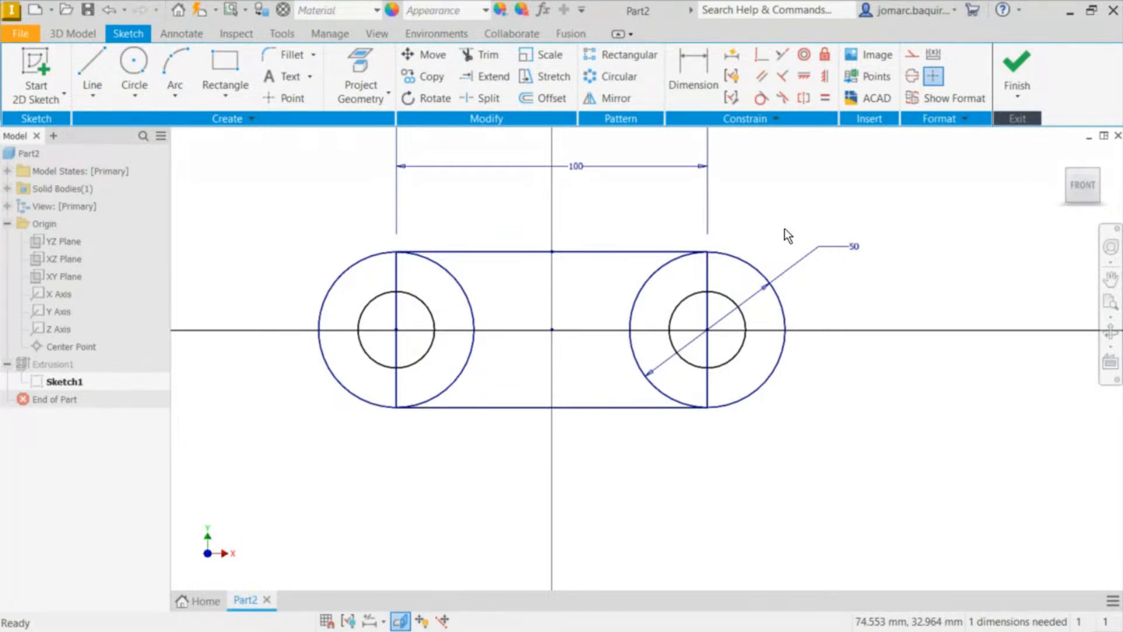
key(d)
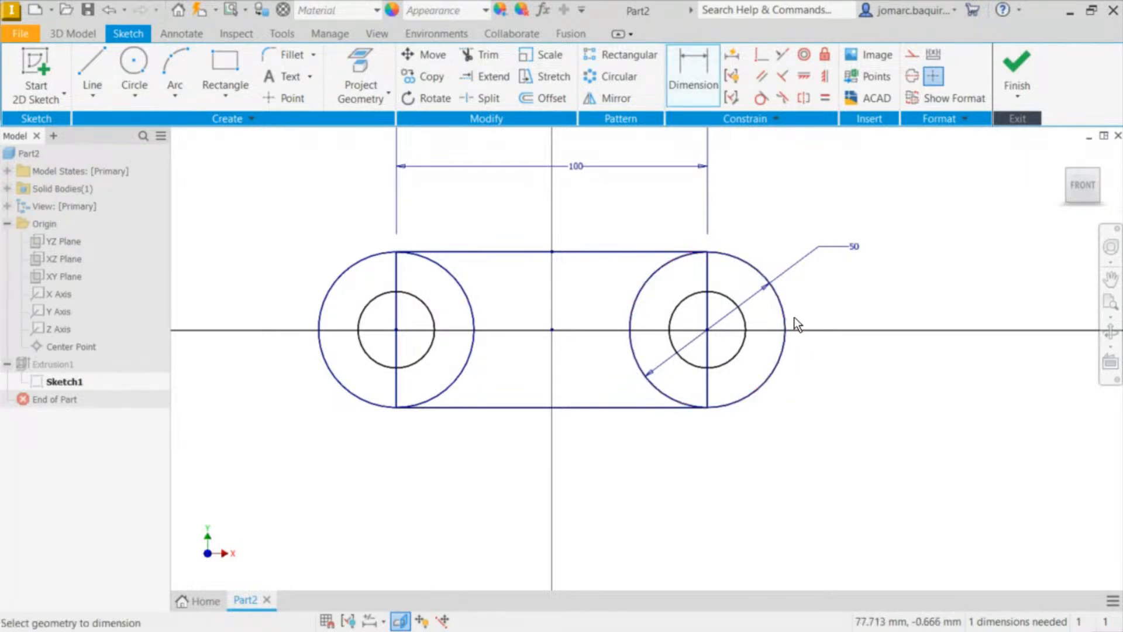
click(745, 332)
click(831, 318)
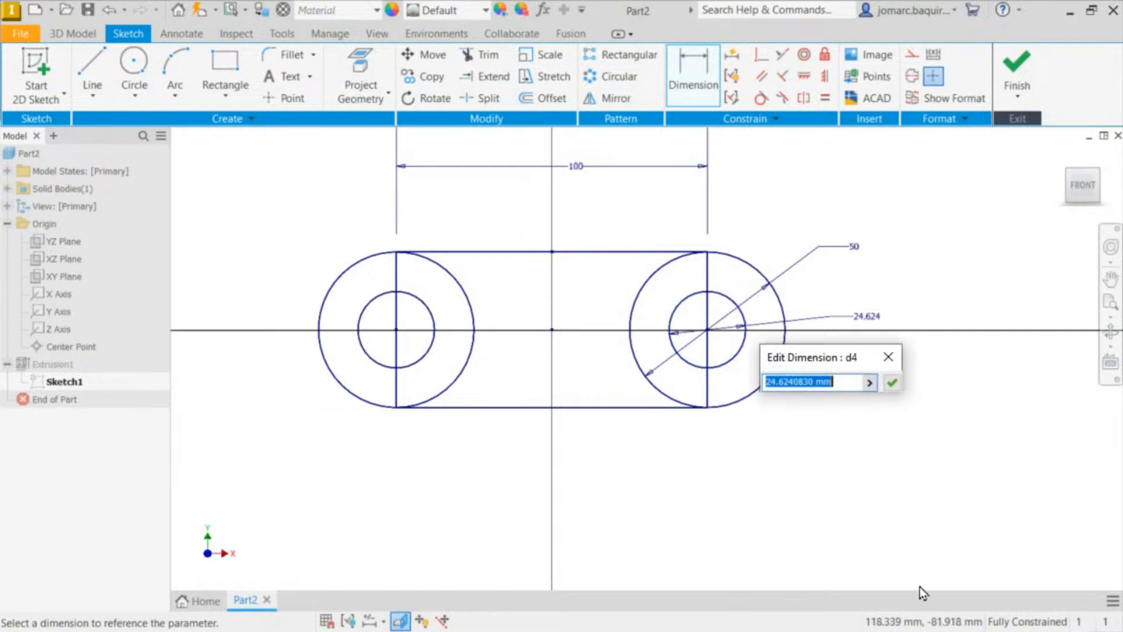
text(25)
key(Return)
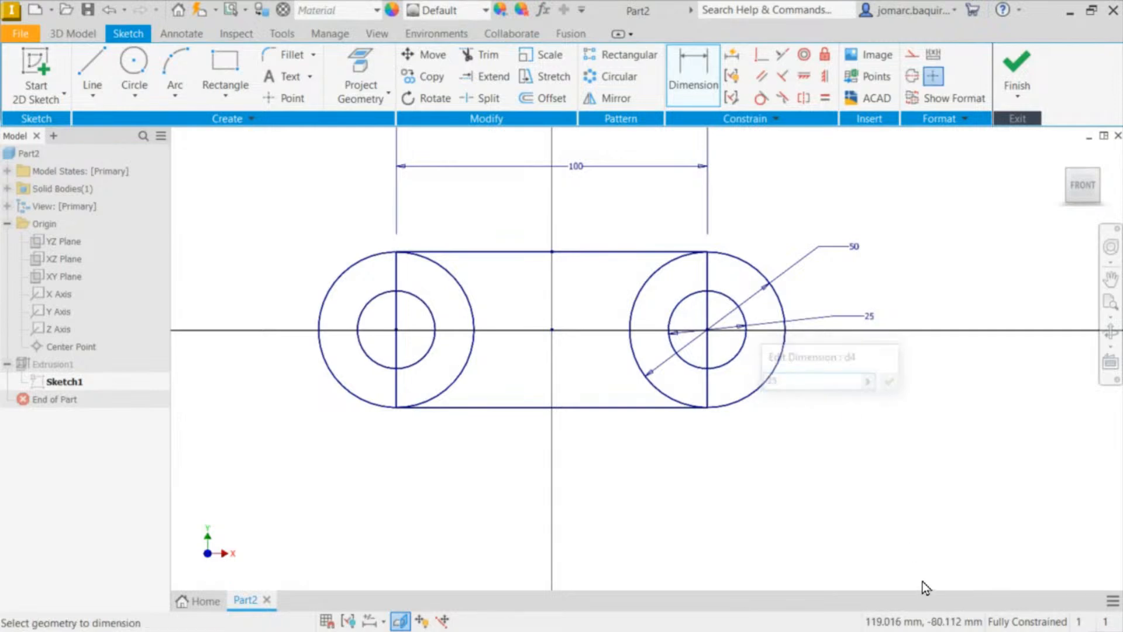
key(Escape)
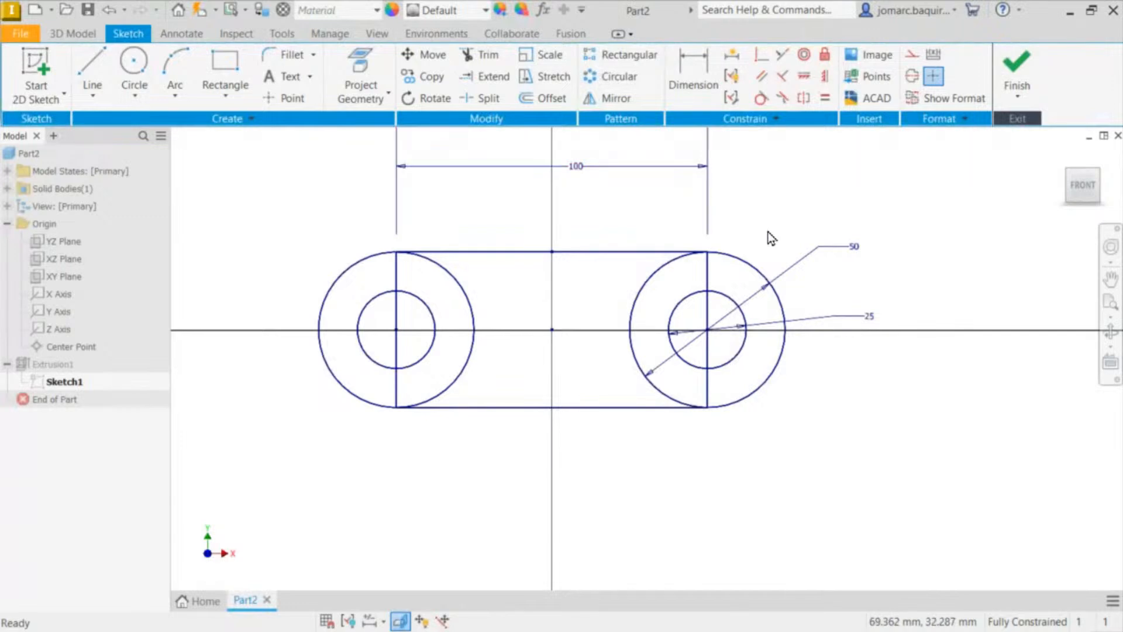
Step: Inspect the dimensioned sketch in isometric and oblique views, and return to the front view
key(F6)
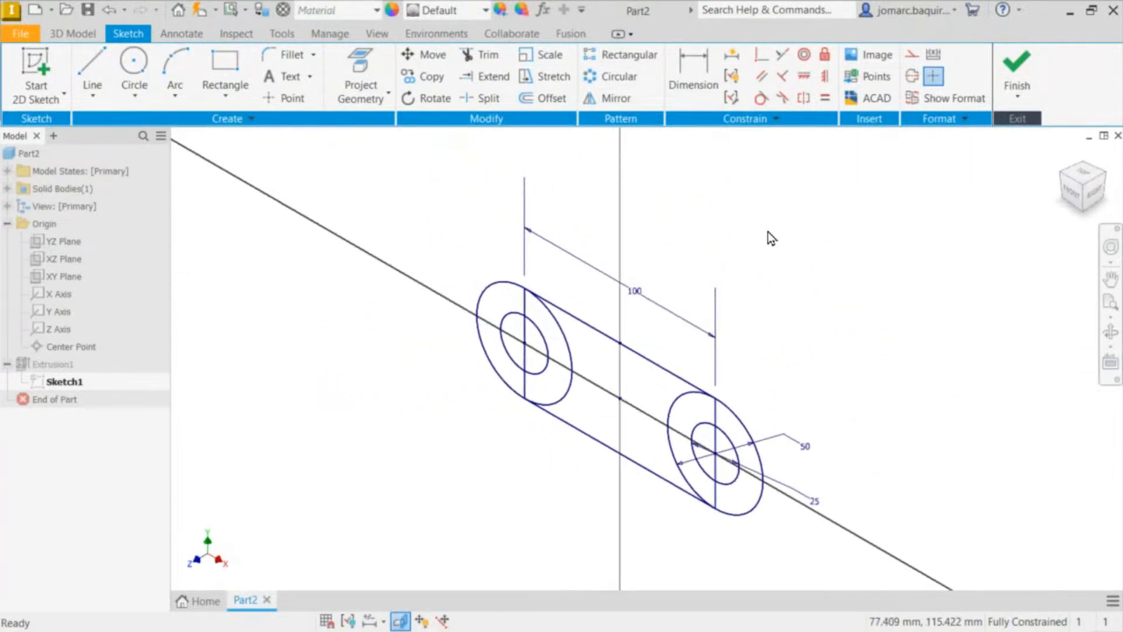
mouse_move(581, 281)
shift+middle_down()
mouse_move(777, 135)
mouse_move(640, 284)
mouse_move(571, 241)
shift+middle_up()
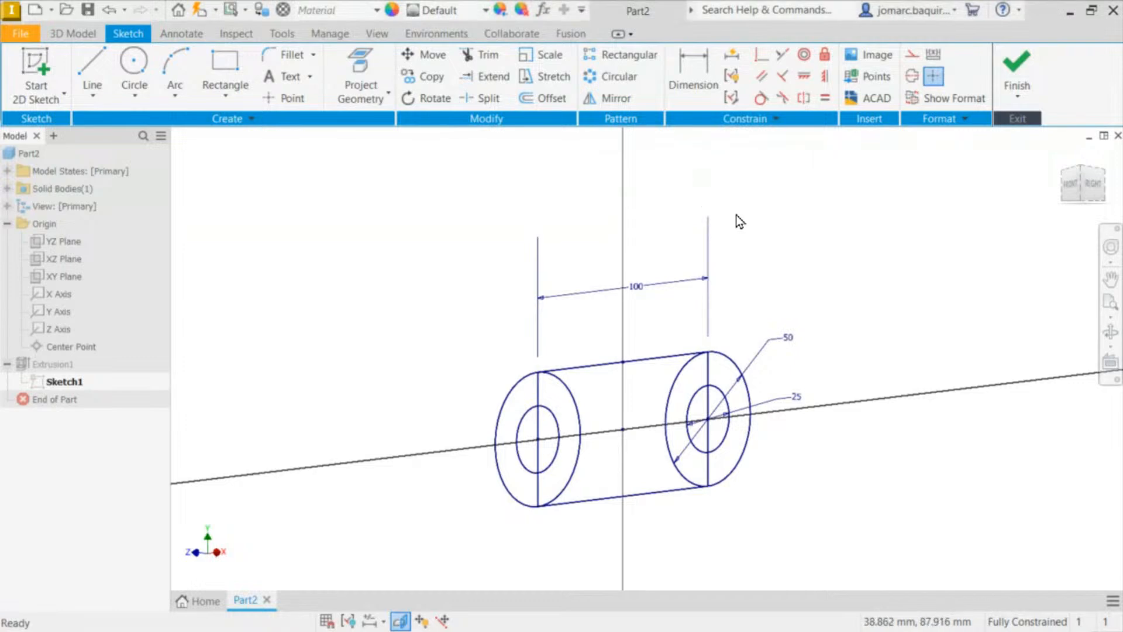
shift+middle_drag(736, 215, 854, 322)
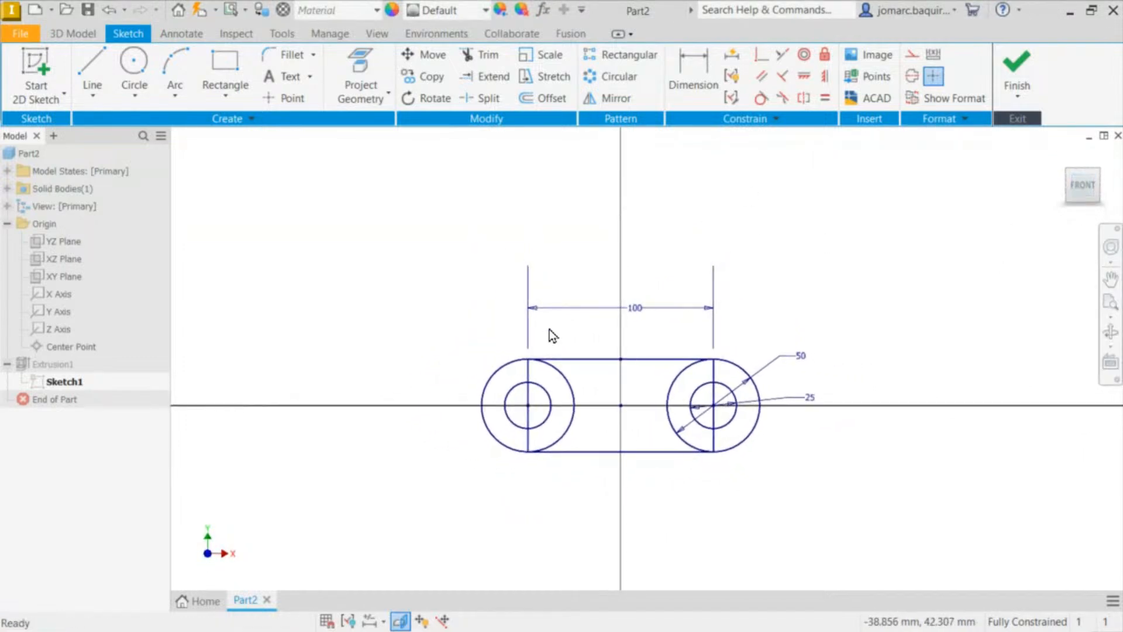
scroll(562, 404, down, 3)
middle_drag(564, 407, 543, 282)
middle_drag(710, 140, 579, 239)
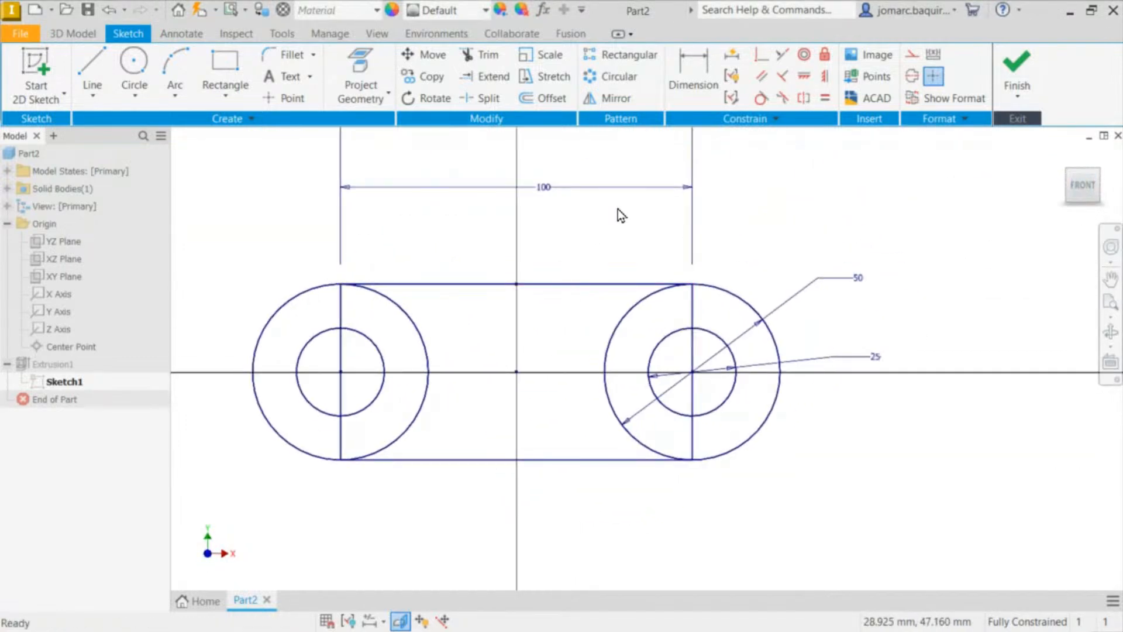
Step: Finish the sketch, expand the Part2 update error details, and accept the errors
click(1015, 64)
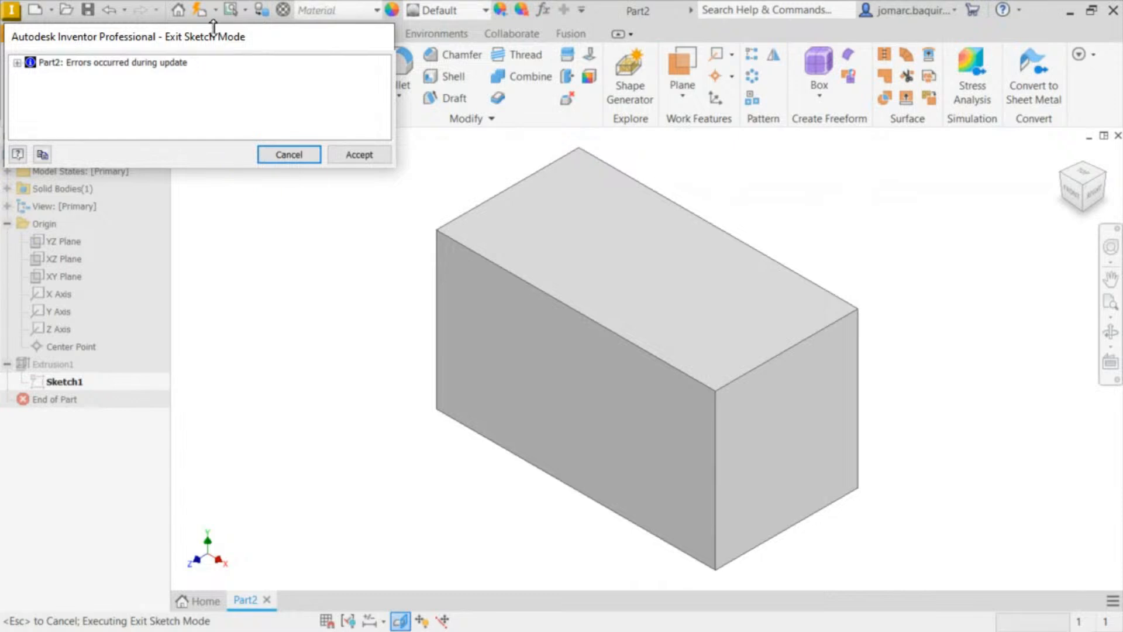
click(18, 63)
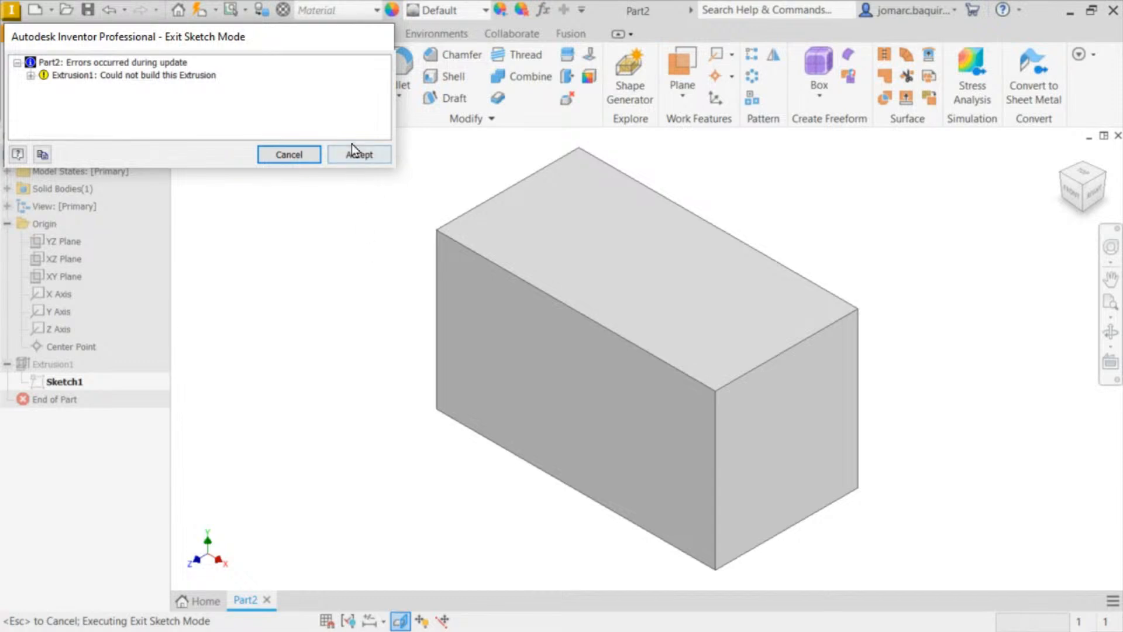
click(357, 162)
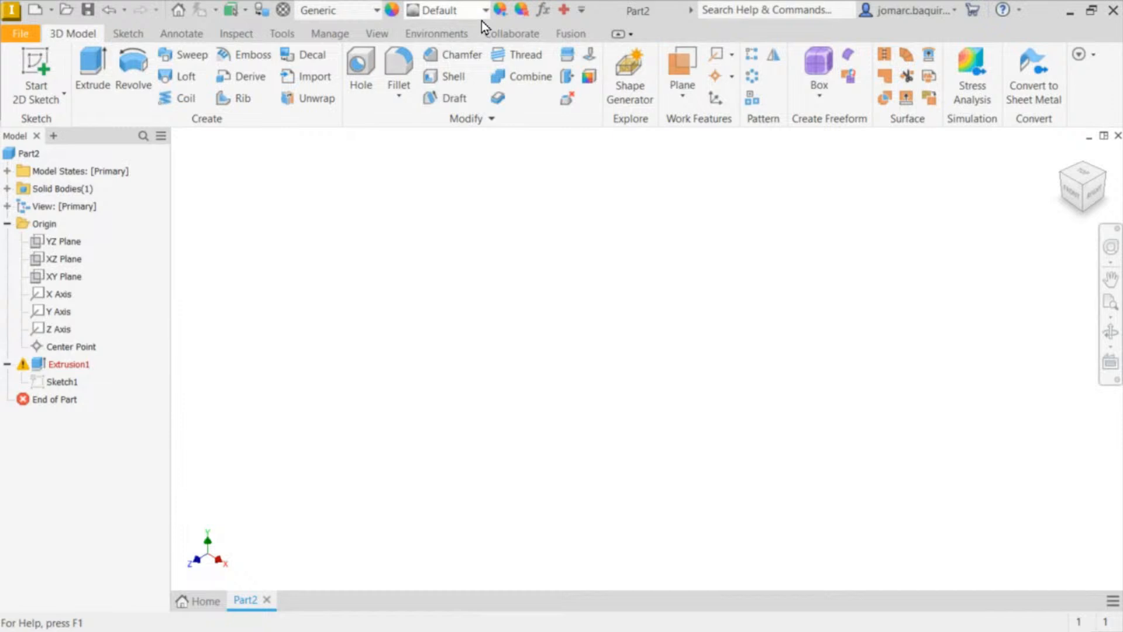
right_click(57, 370)
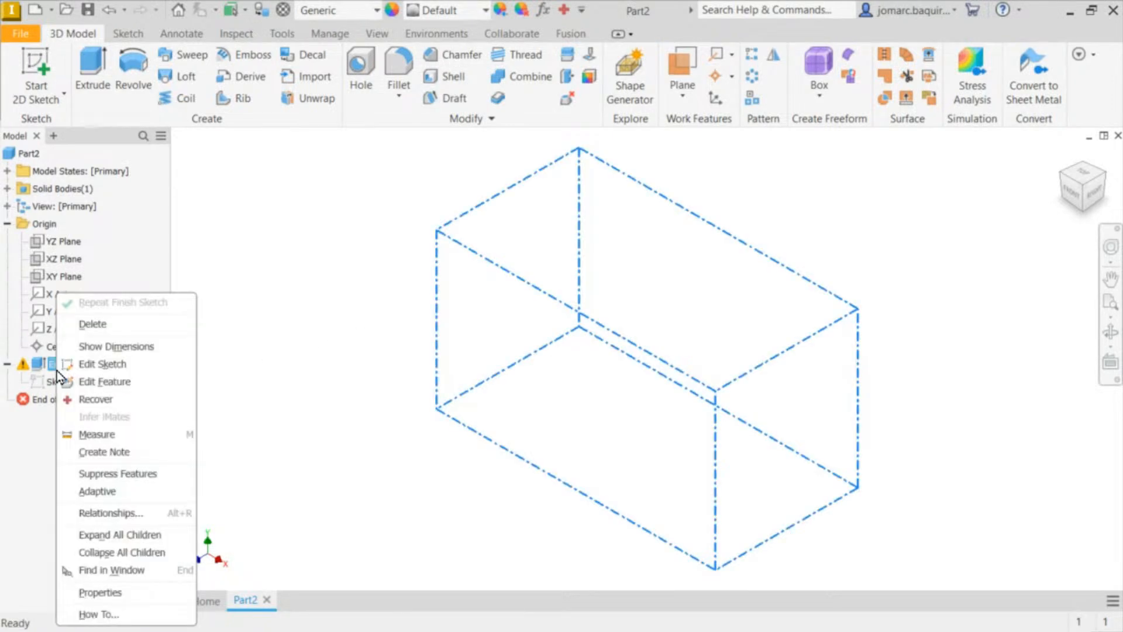
click(117, 382)
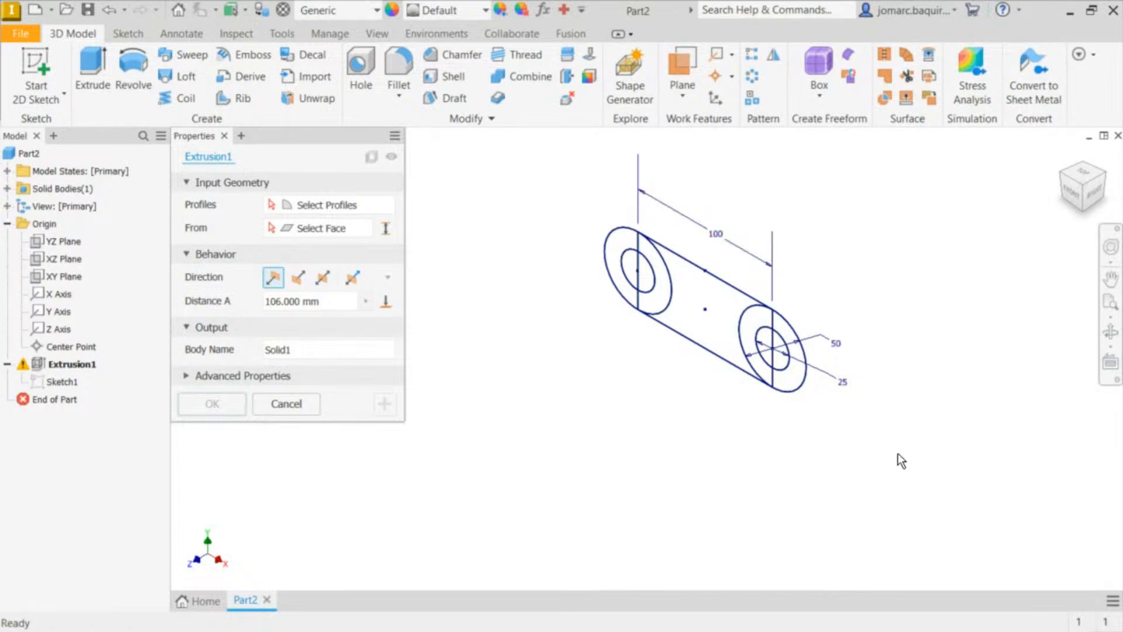
click(331, 206)
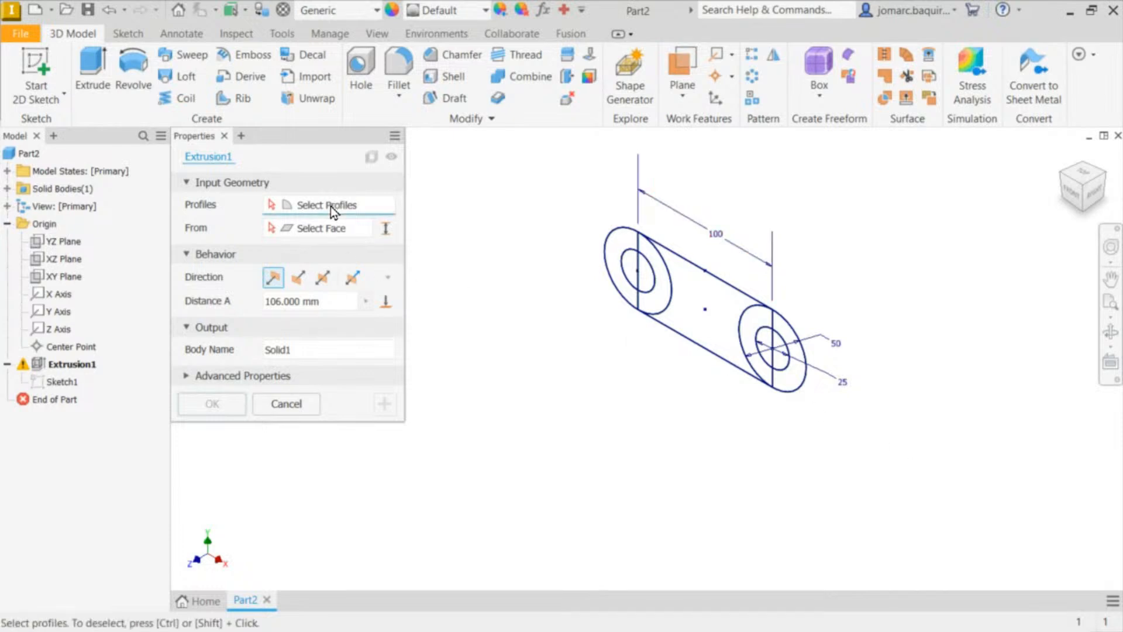
click(297, 412)
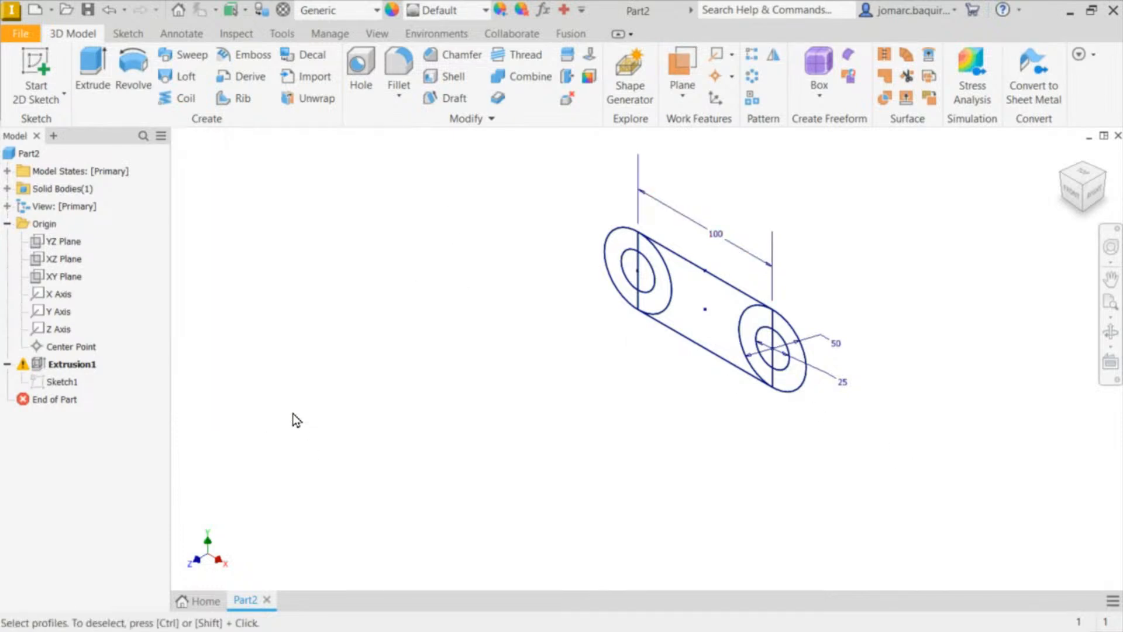
Step: Edit the Extrusion1 feature and reselect all nine regions of the link sketch as its profiles
right_click(71, 363)
click(120, 383)
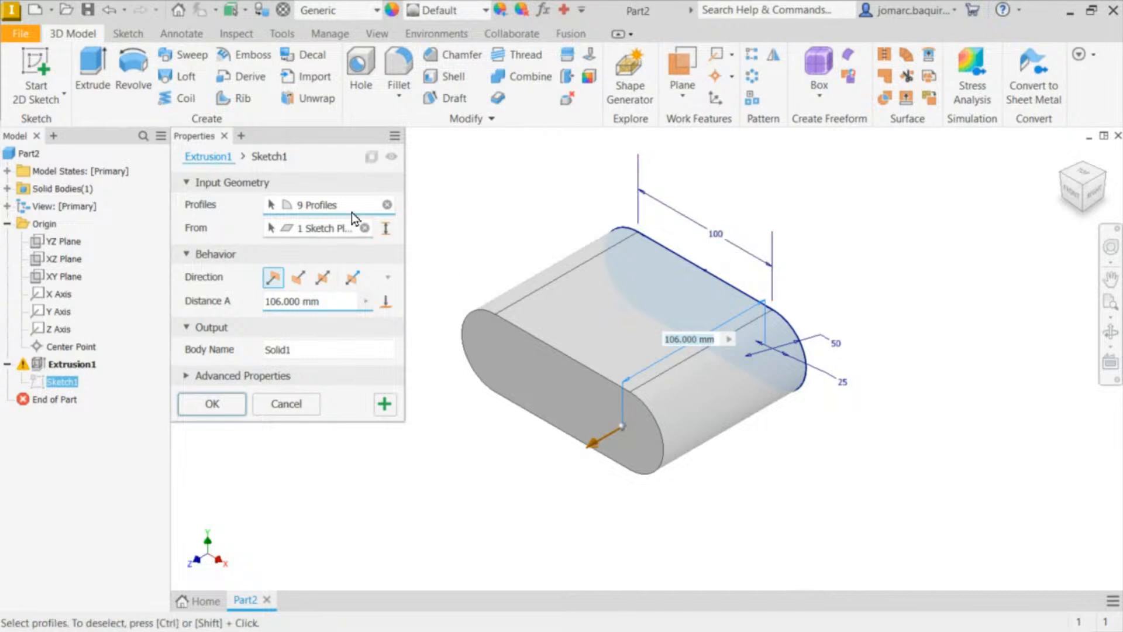
click(387, 204)
drag(482, 151, 874, 458)
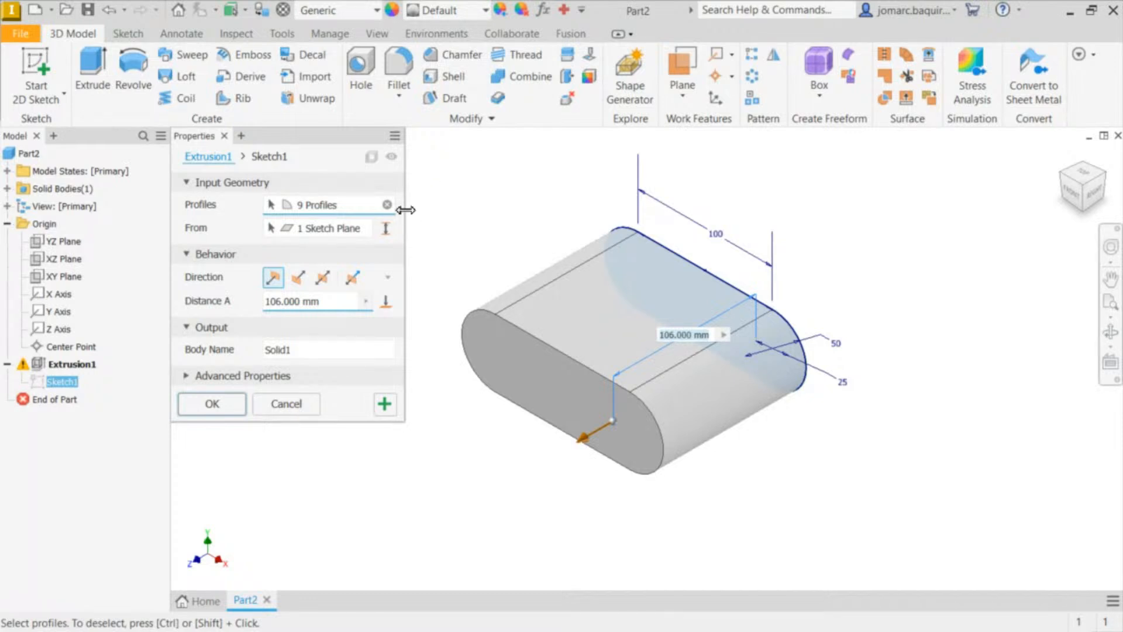
Step: Make Extrusion1 symmetric about the sketch plane, set its distance to 10 mm, and apply the feature edit
click(327, 281)
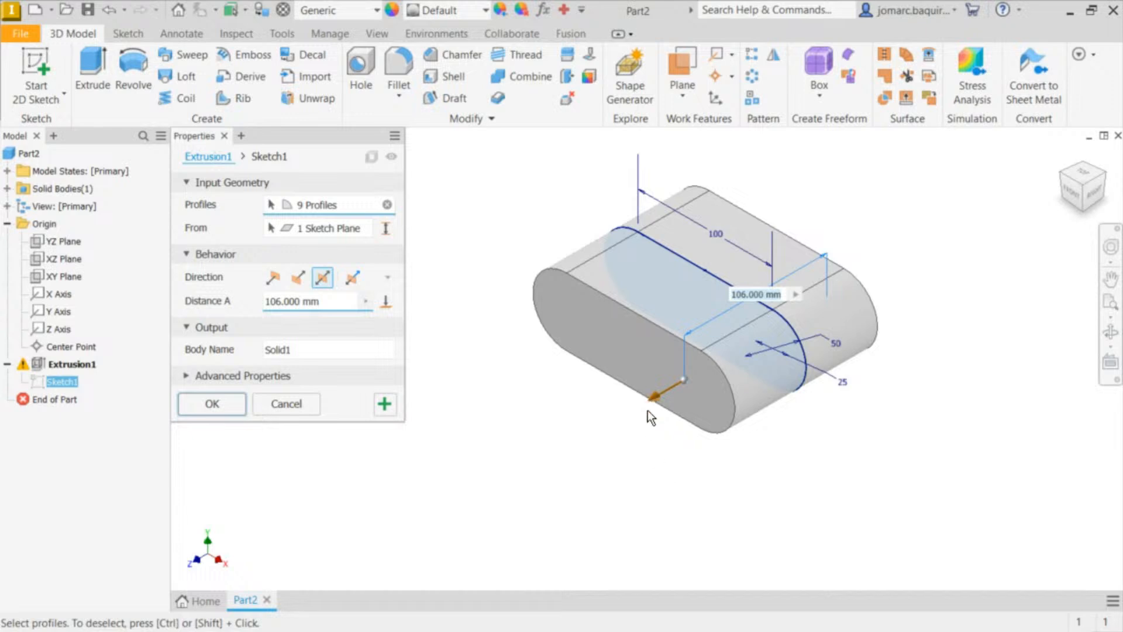
drag(654, 400, 711, 370)
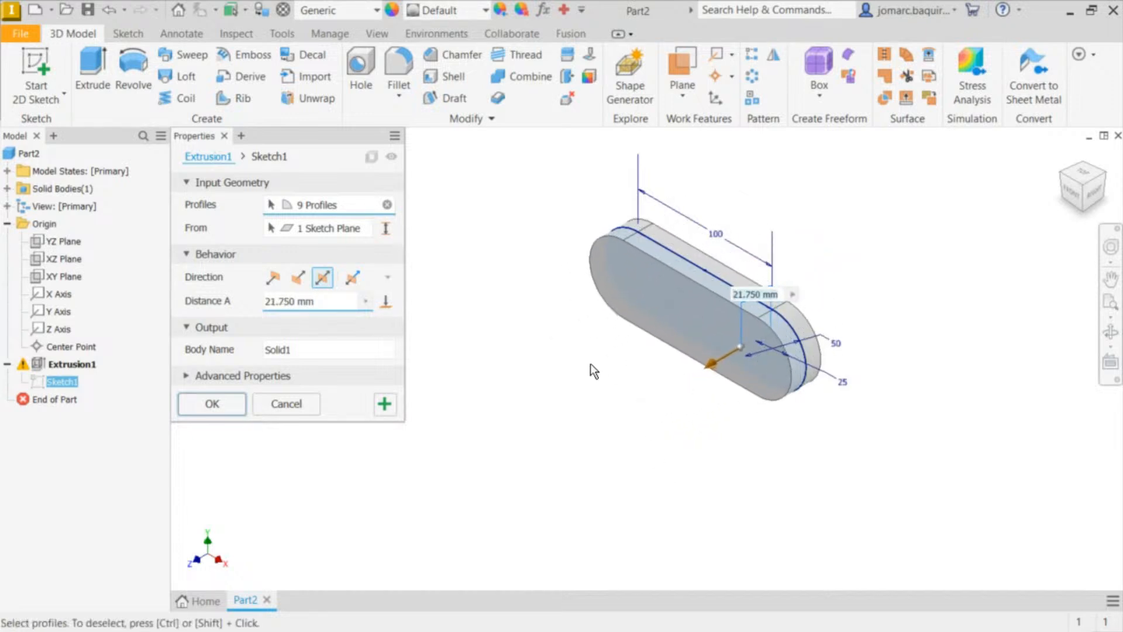
click(334, 298)
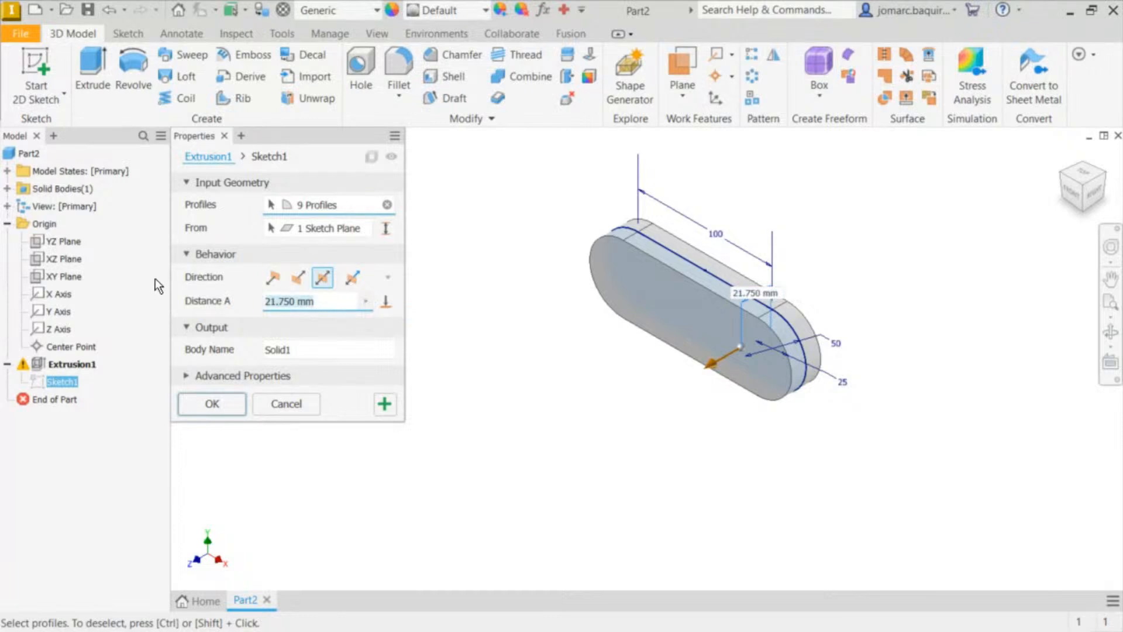
text(10)
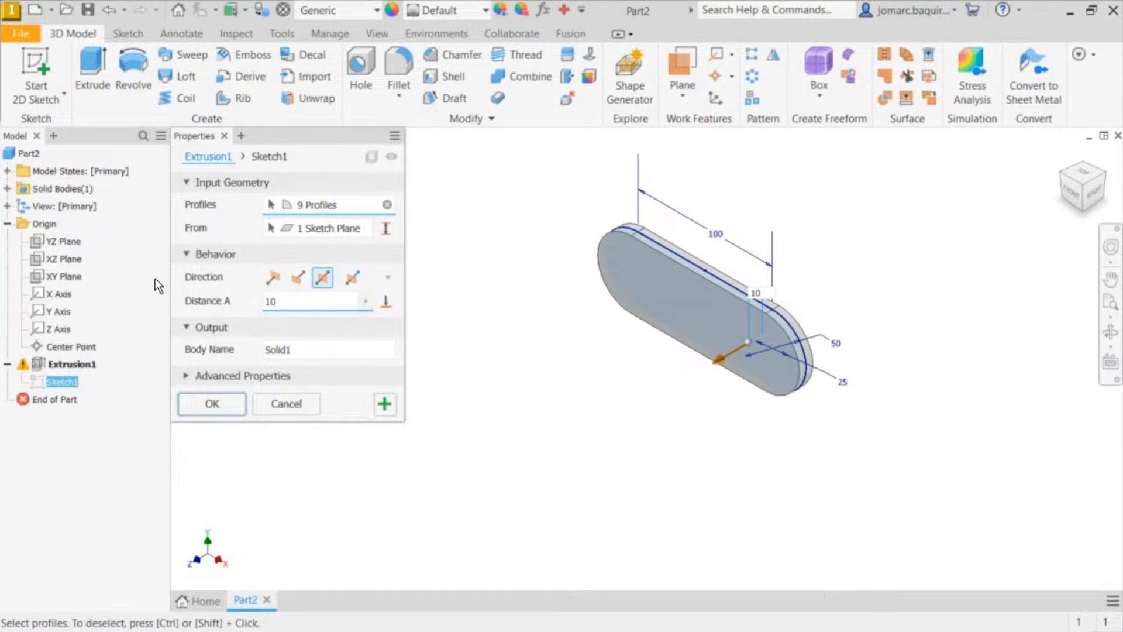
key(Return)
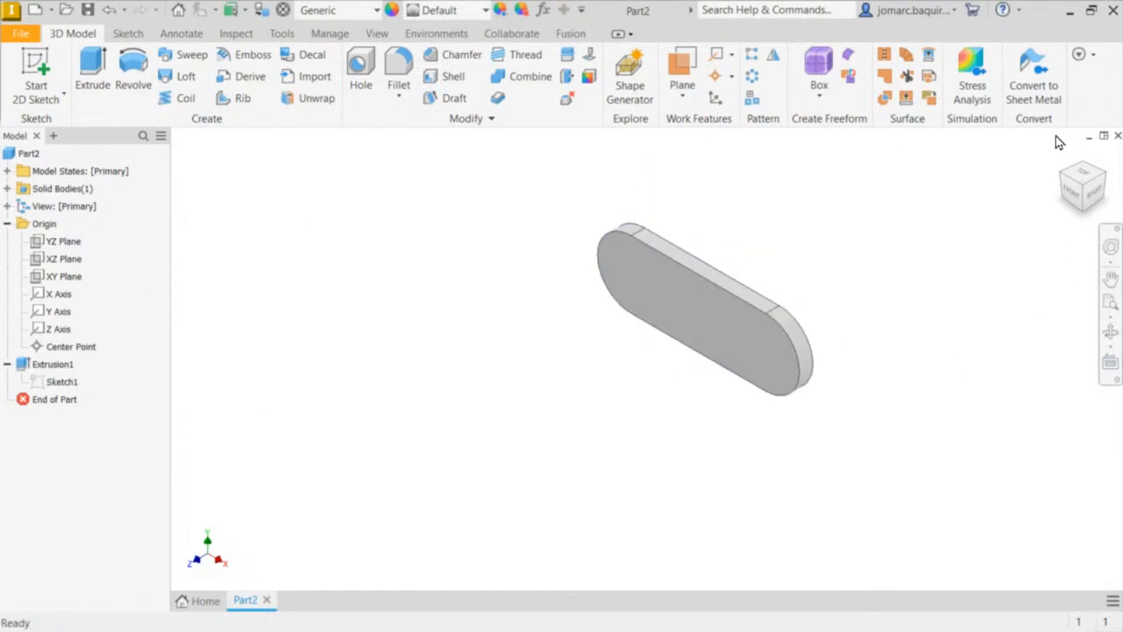
scroll(761, 263, down, 4)
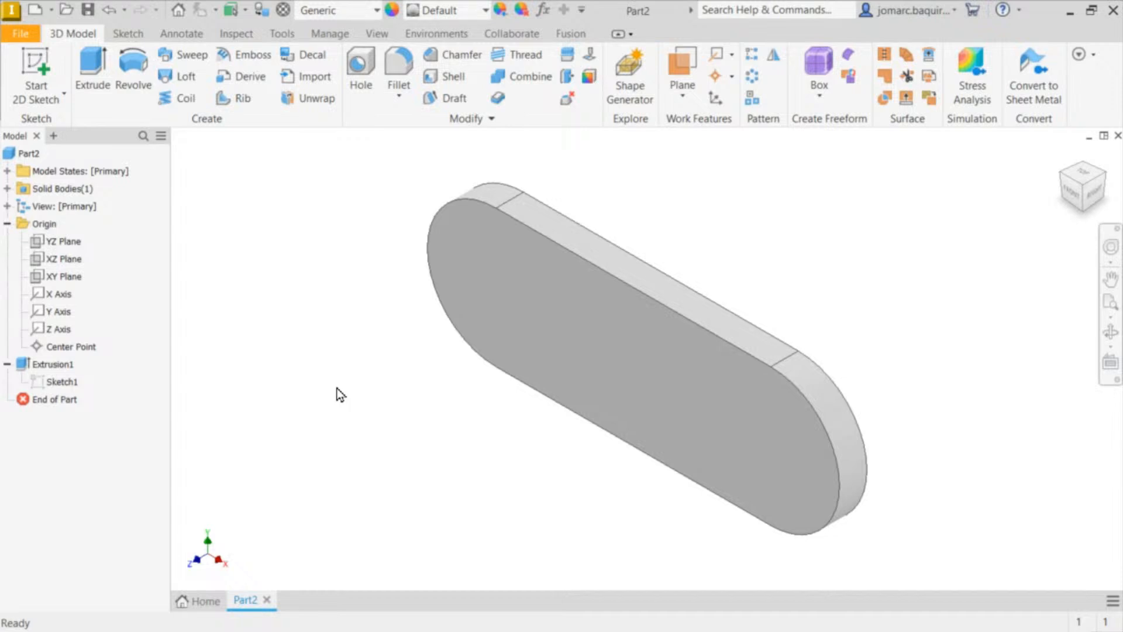
key(u)
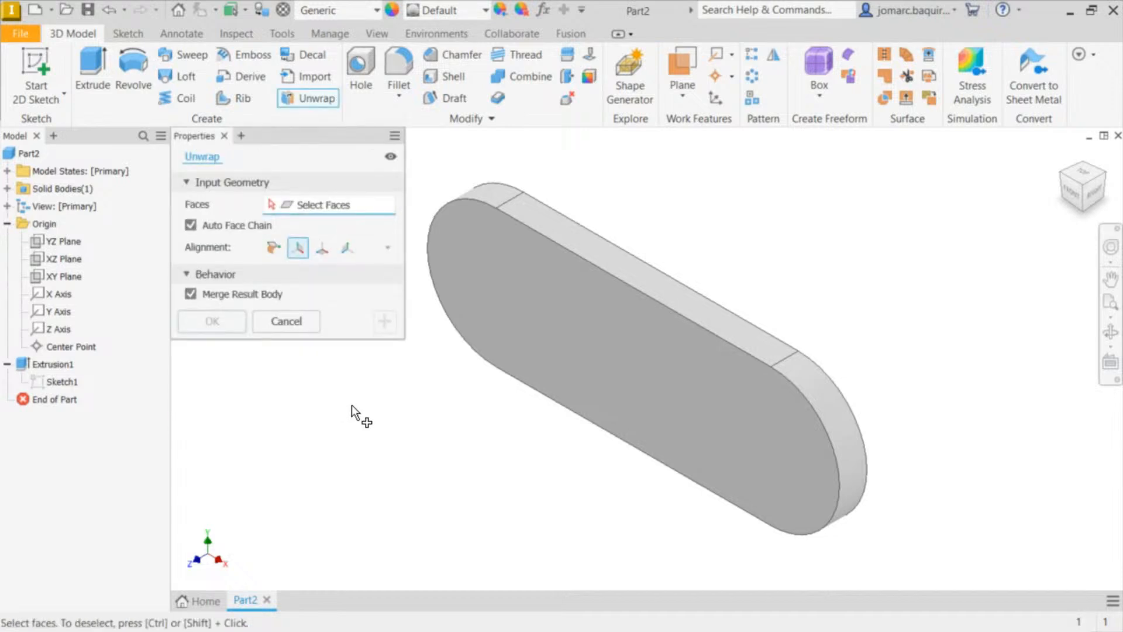
key(Escape)
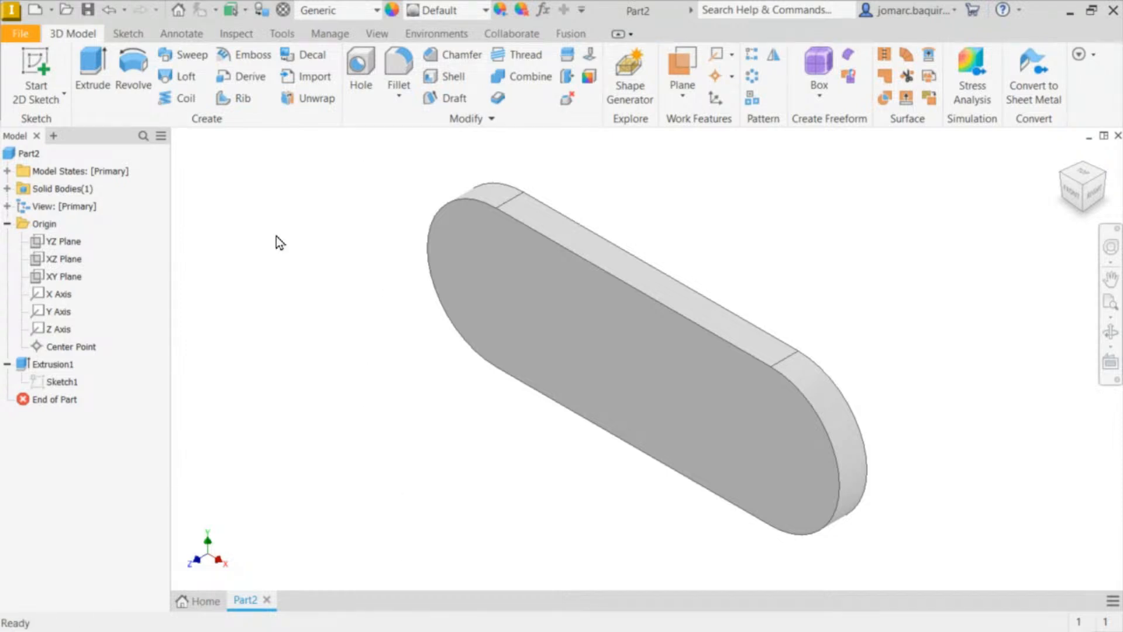
Step: Edit Sketch1, set the horizontal distance between the end circles' centers to 110 mm, and finish the sketch
right_click(73, 384)
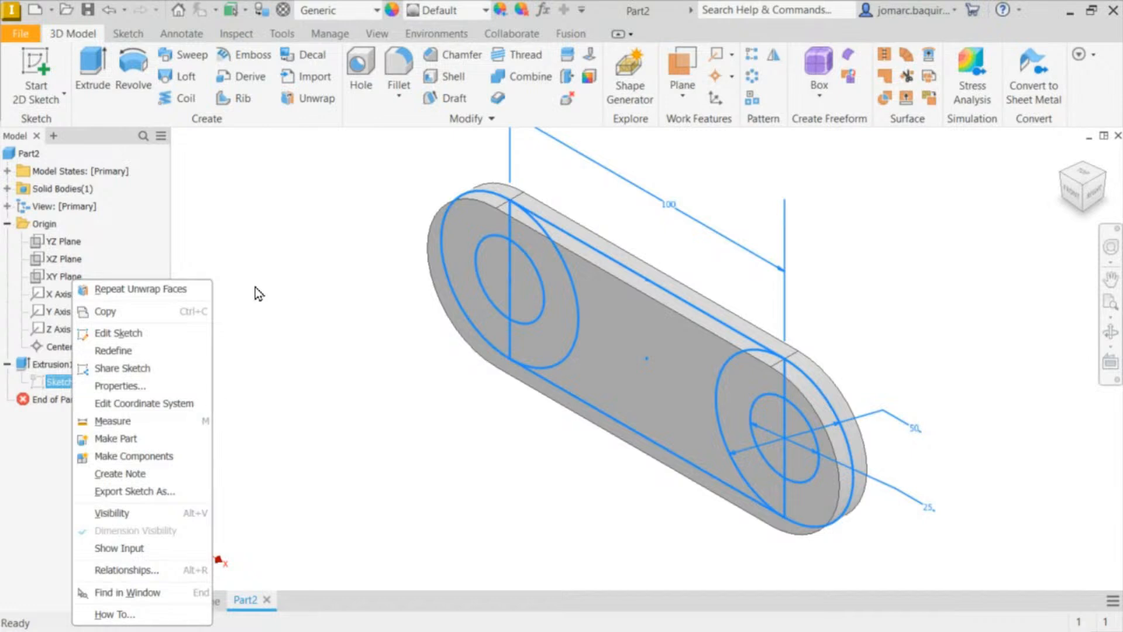
click(118, 337)
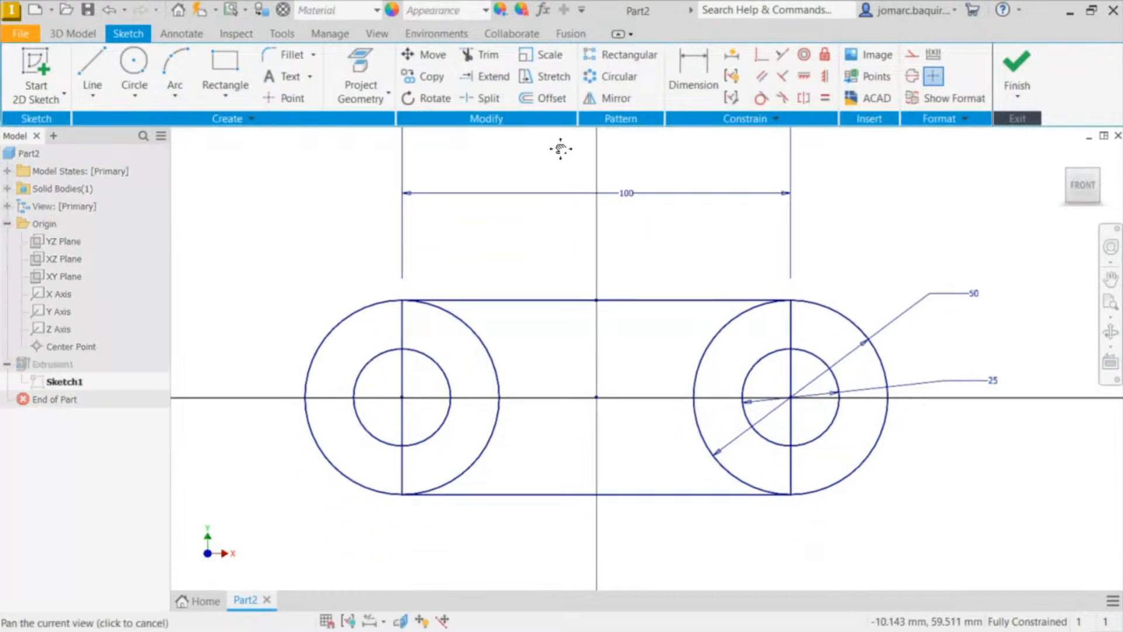
middle_drag(561, 148, 569, 120)
scroll(718, 231, down, 3)
middle_drag(718, 230, 680, 250)
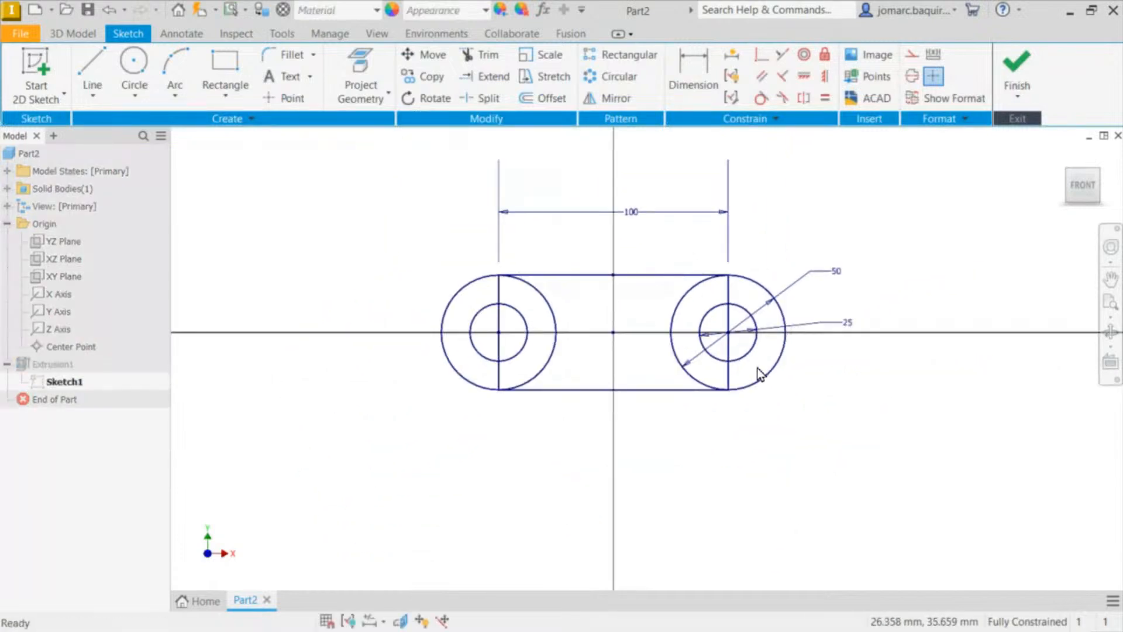
double_click(630, 214)
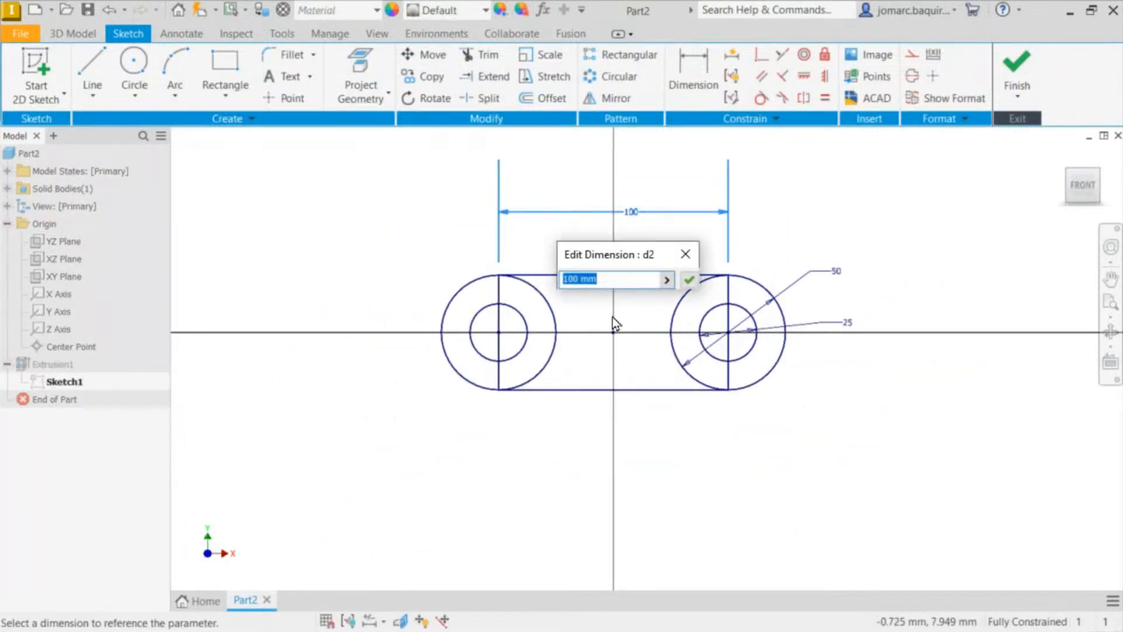
click(665, 224)
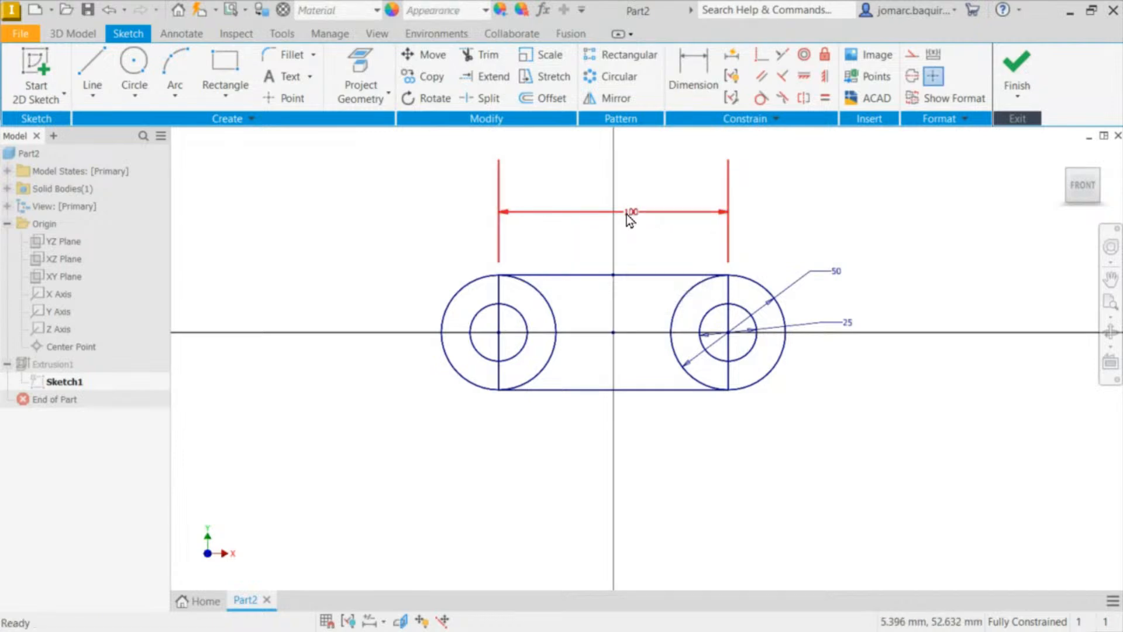
double_click(627, 214)
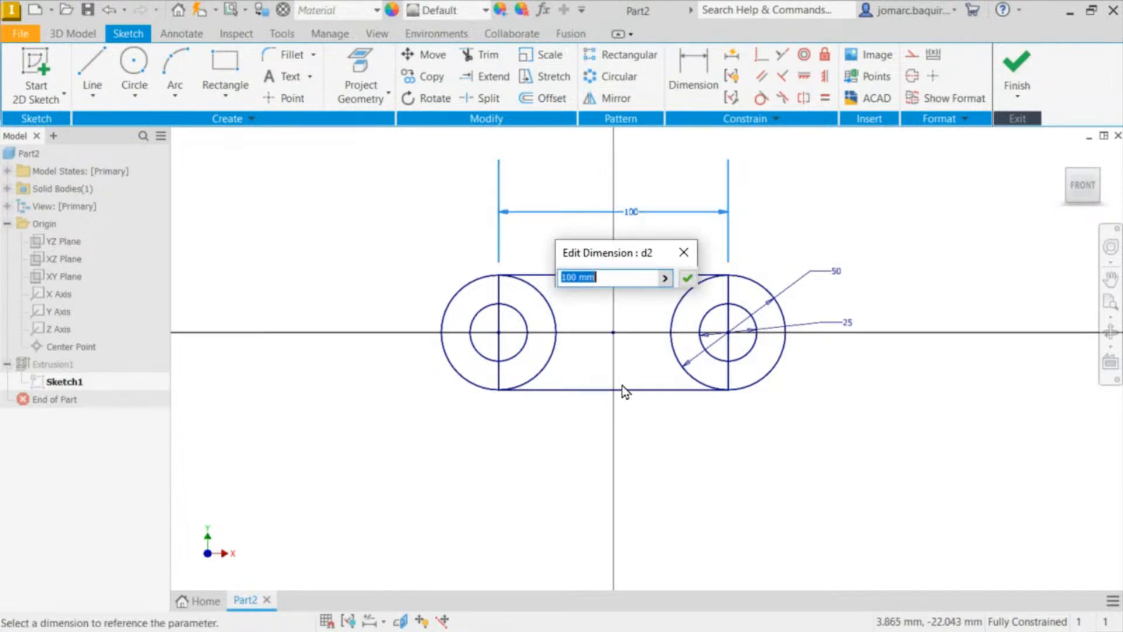
text(110)
key(Return)
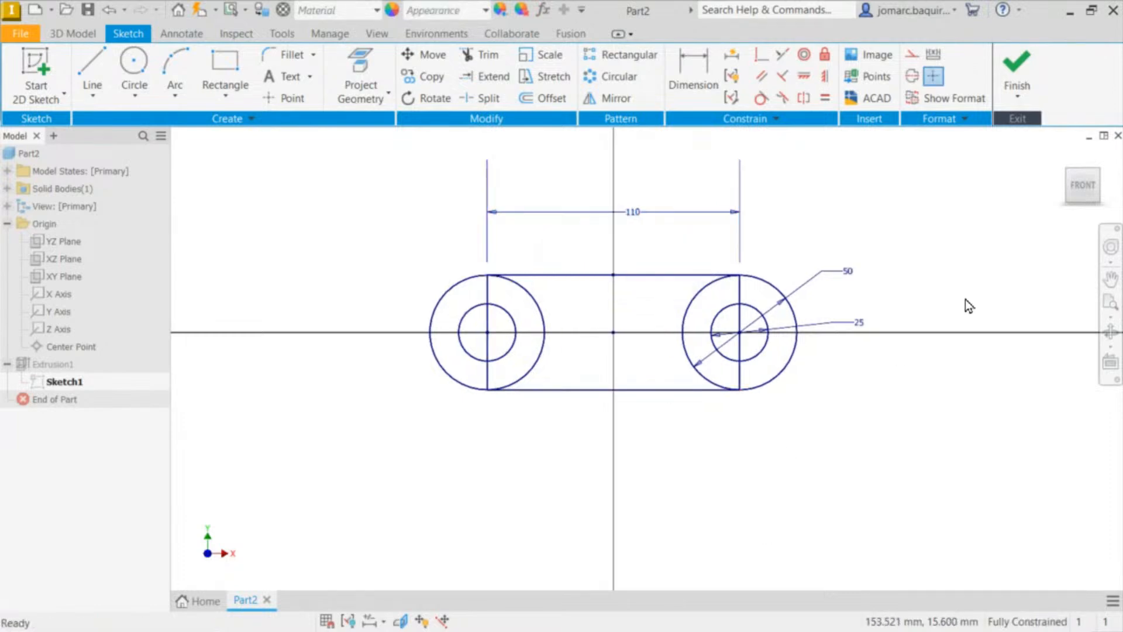
click(1017, 71)
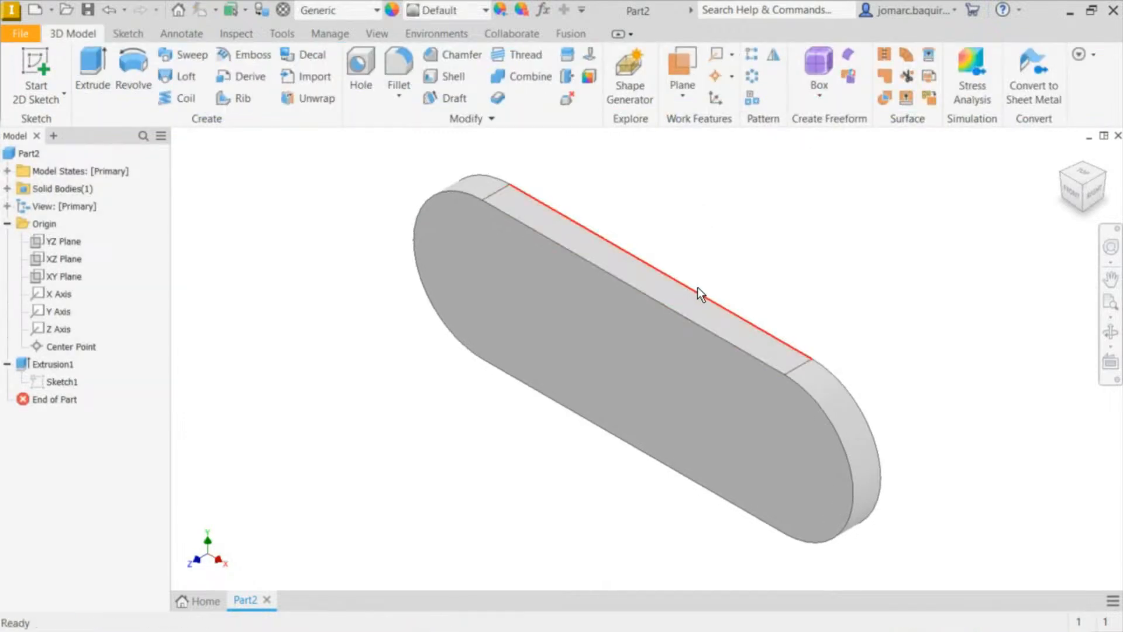
Step: Measure the length of the straight upper edge on the link's front face
click(665, 310)
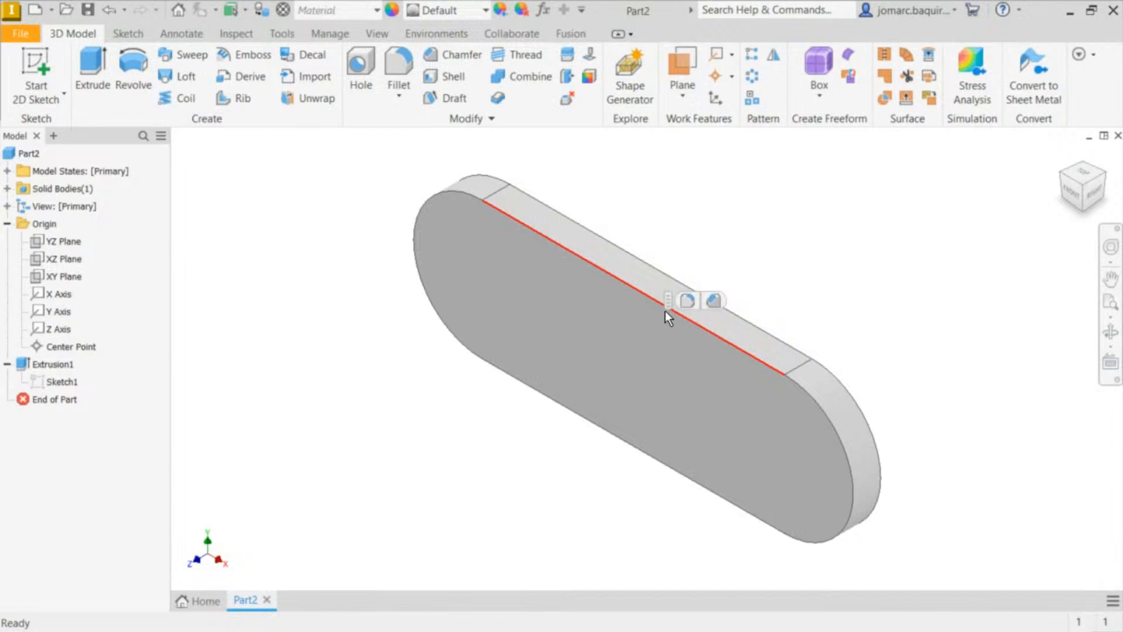
mouse_move(612, 274)
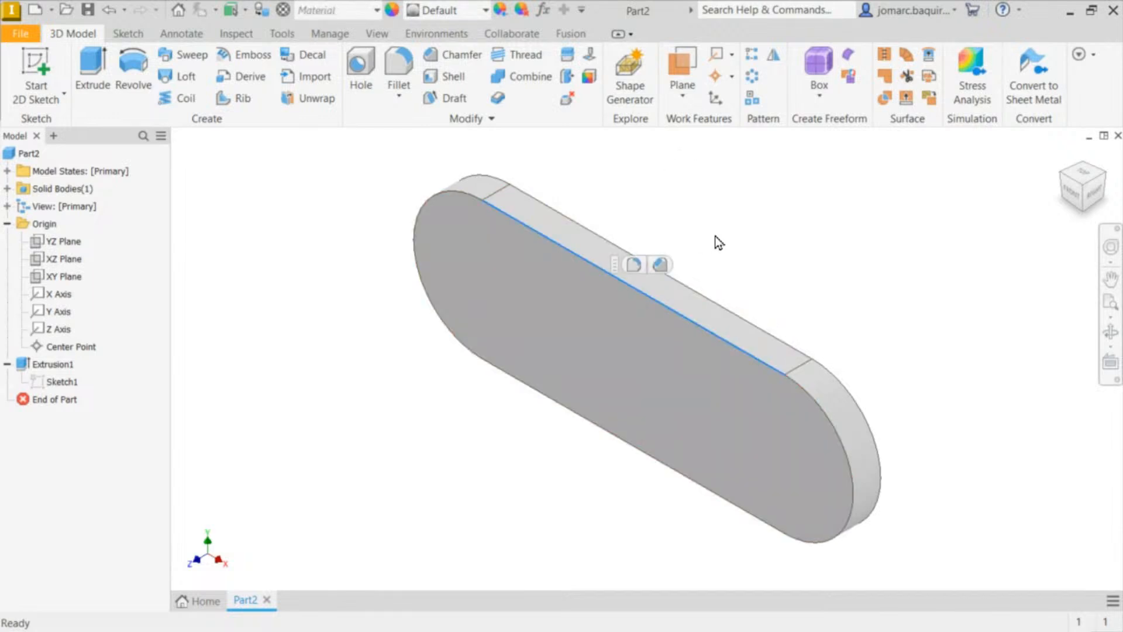
text(f)
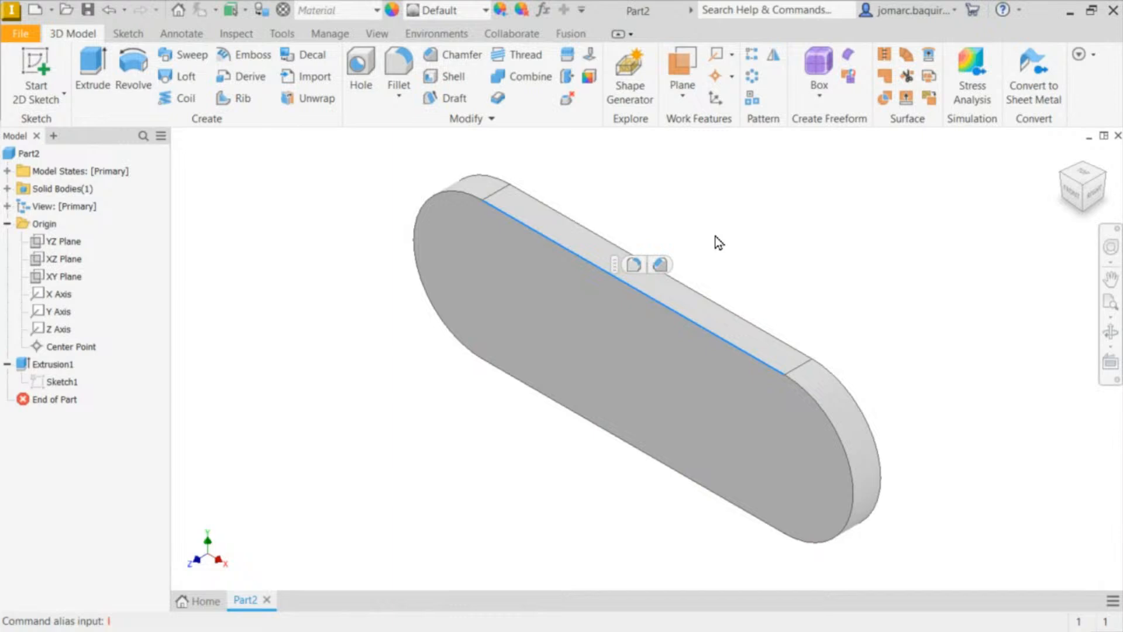
text(m)
key(Escape)
click(236, 34)
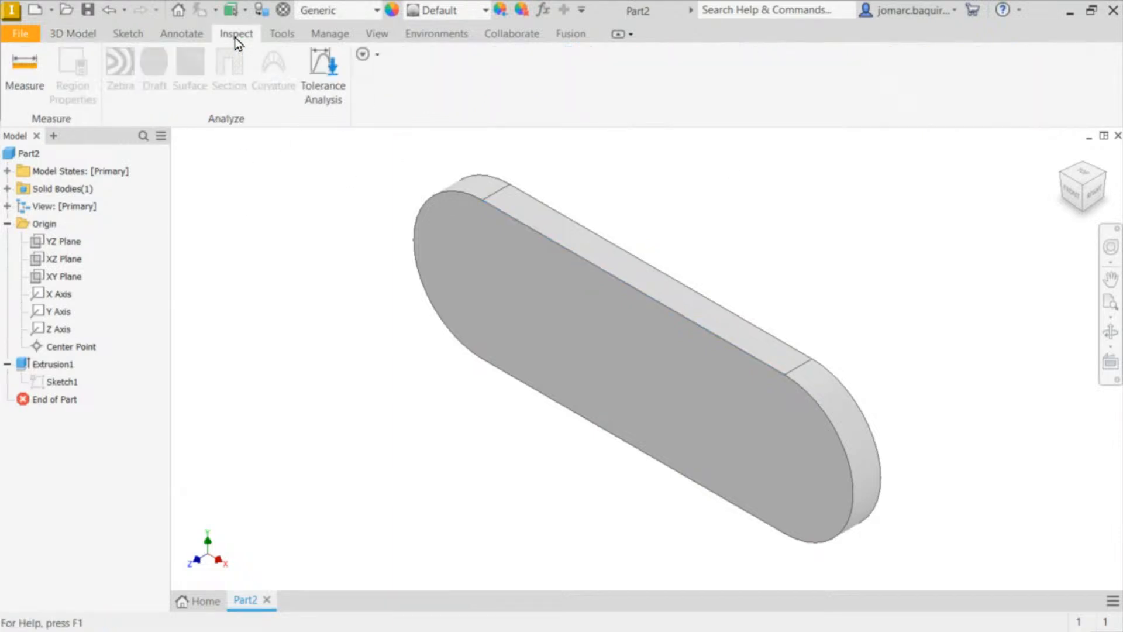
click(23, 71)
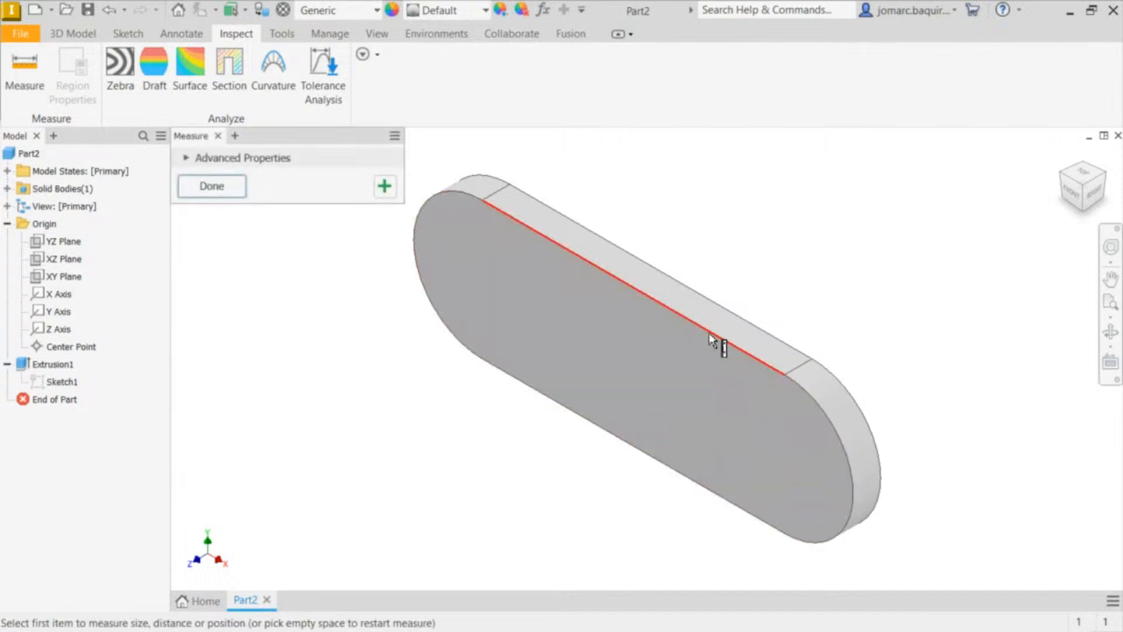
click(709, 332)
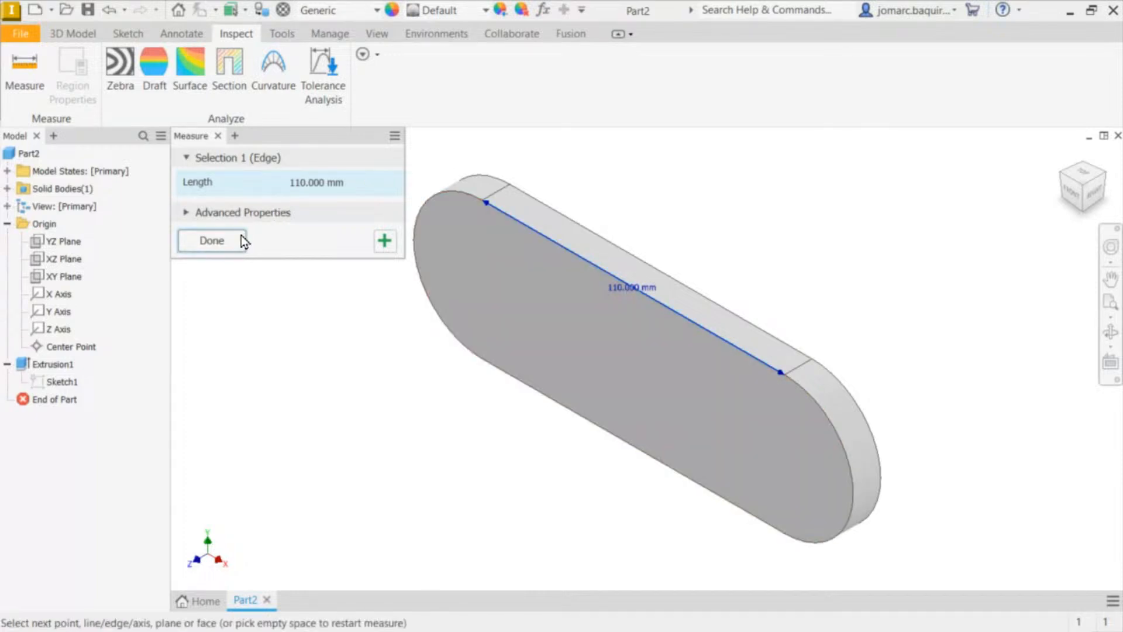
click(239, 240)
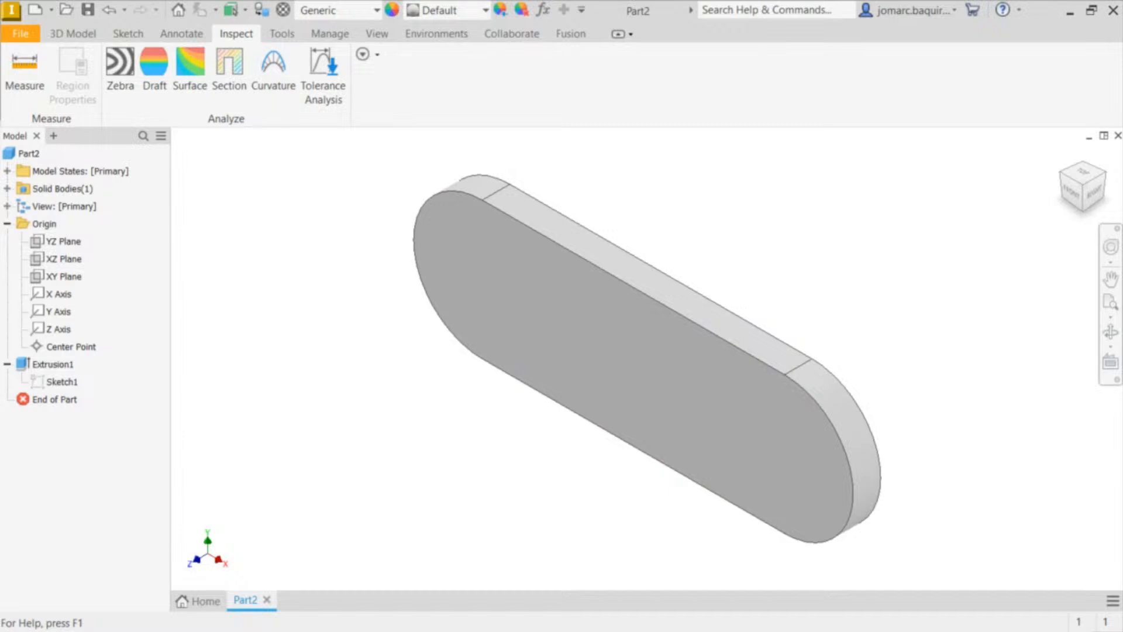
click(85, 32)
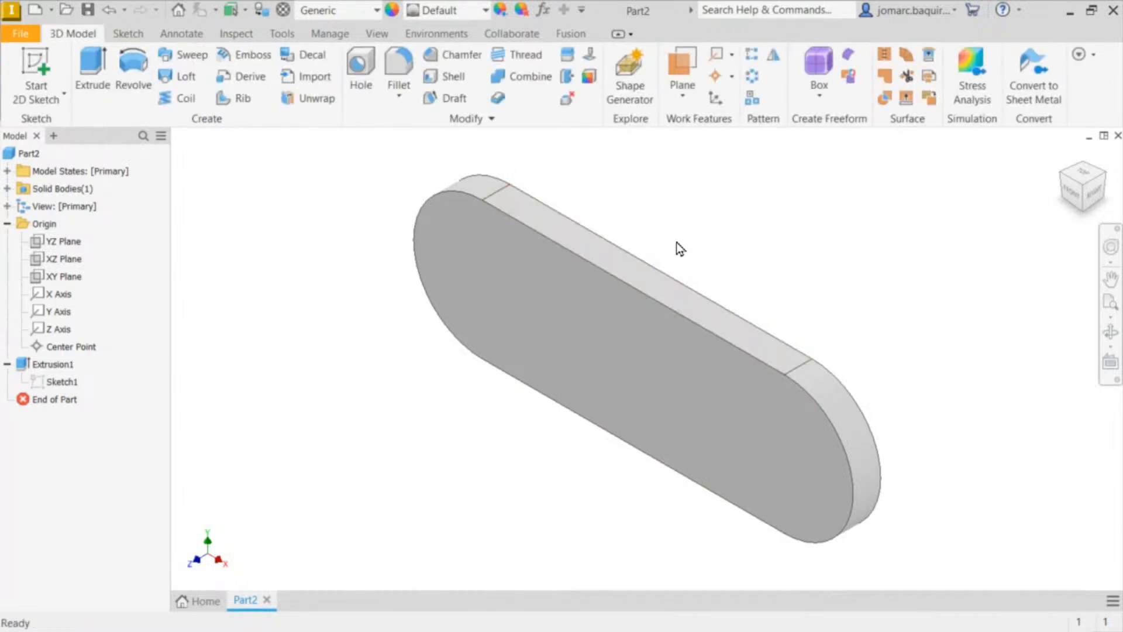
Step: Highlight Sketch1 on the link body and review Extrusion1's profile and distance settings
click(62, 382)
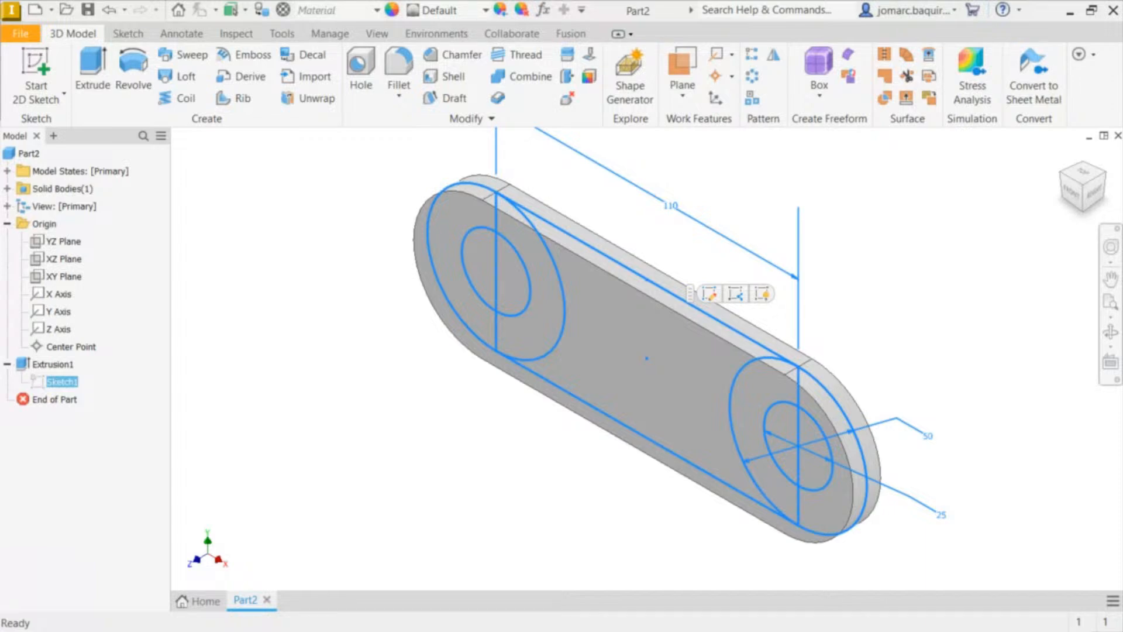
click(248, 258)
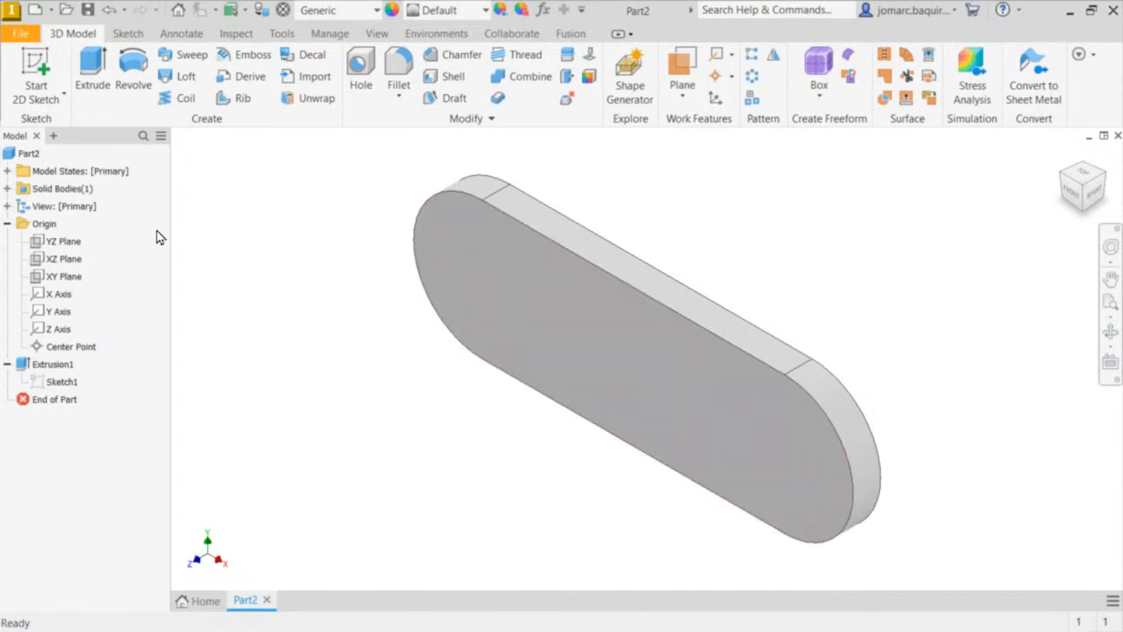
right_click(47, 372)
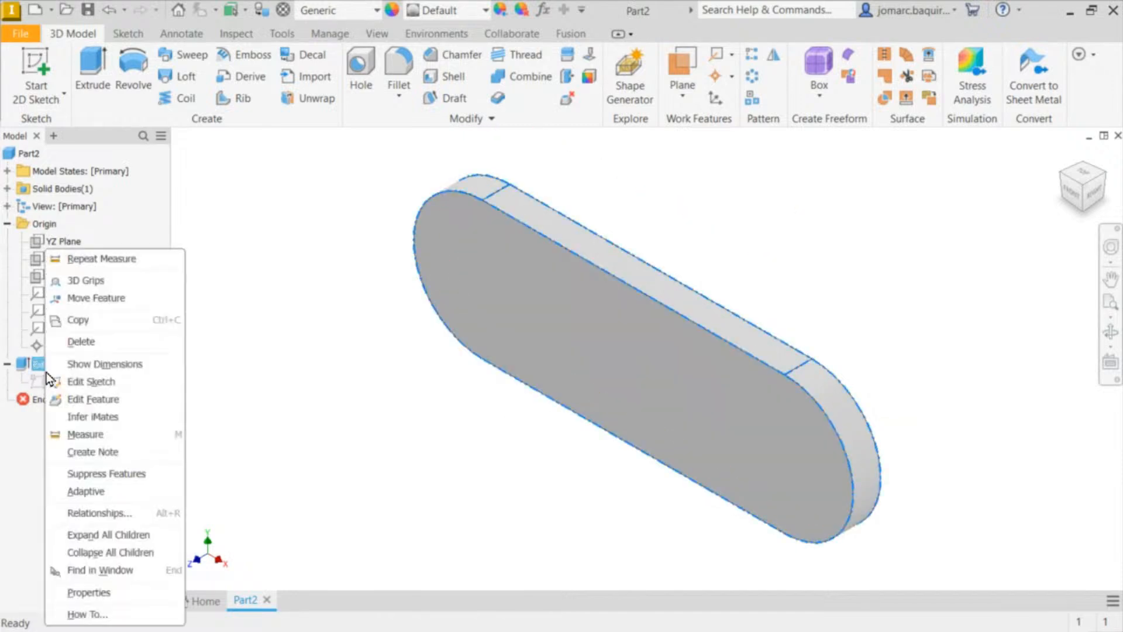
click(98, 402)
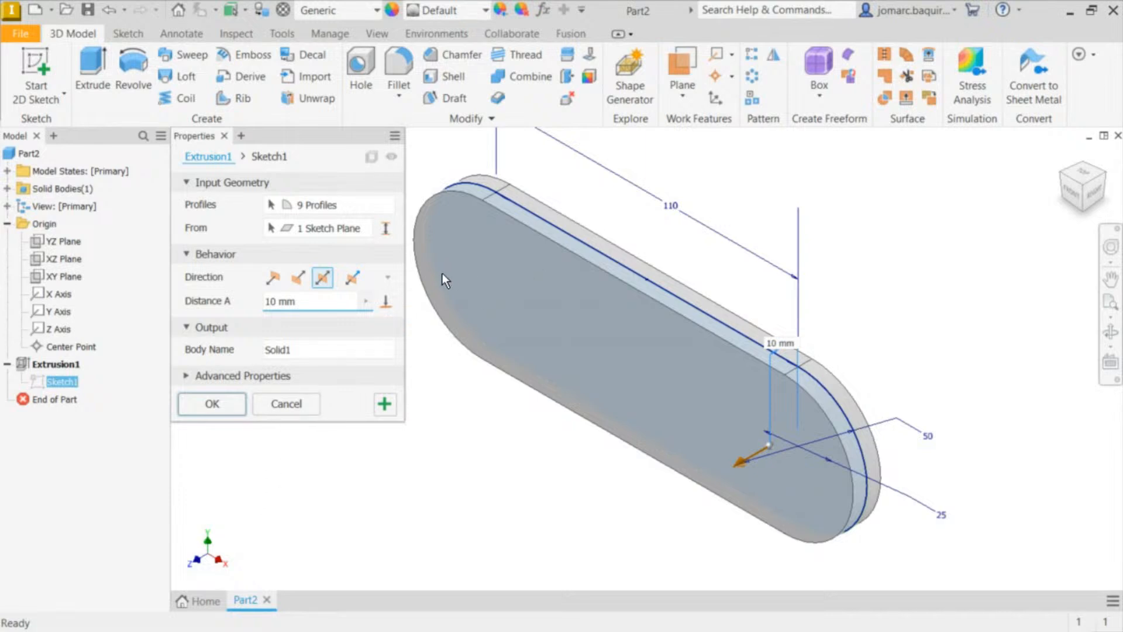
click(211, 404)
Step: Edit Extrusion1 to exclude the circular regions at both ends from its profiles, opening two through holes, and apply the change
right_click(57, 366)
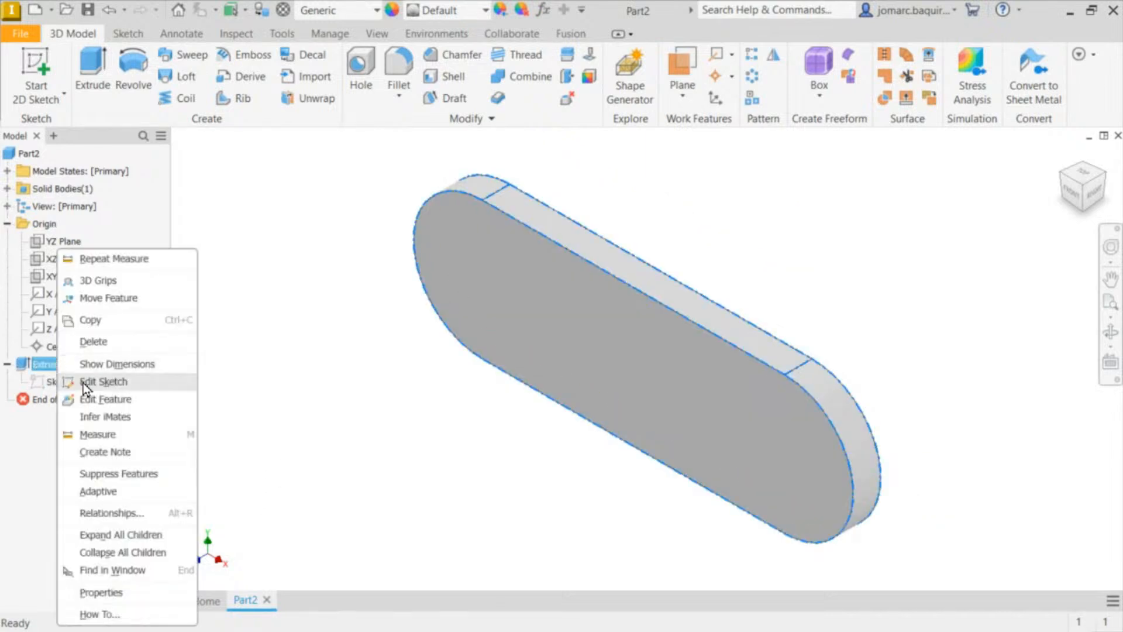
click(102, 401)
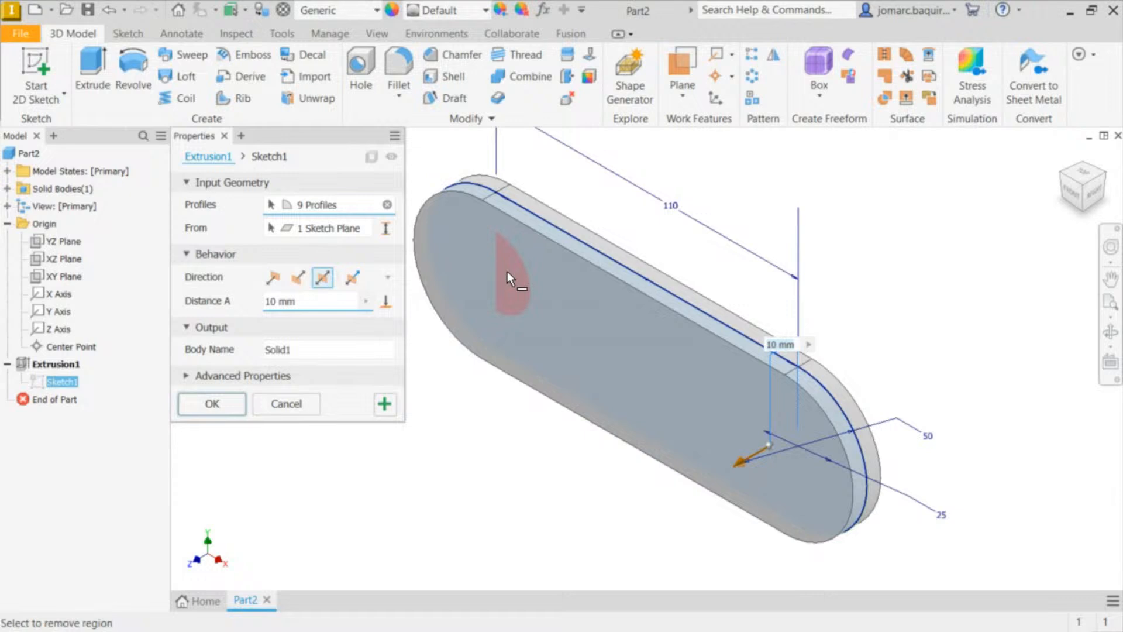
click(507, 273)
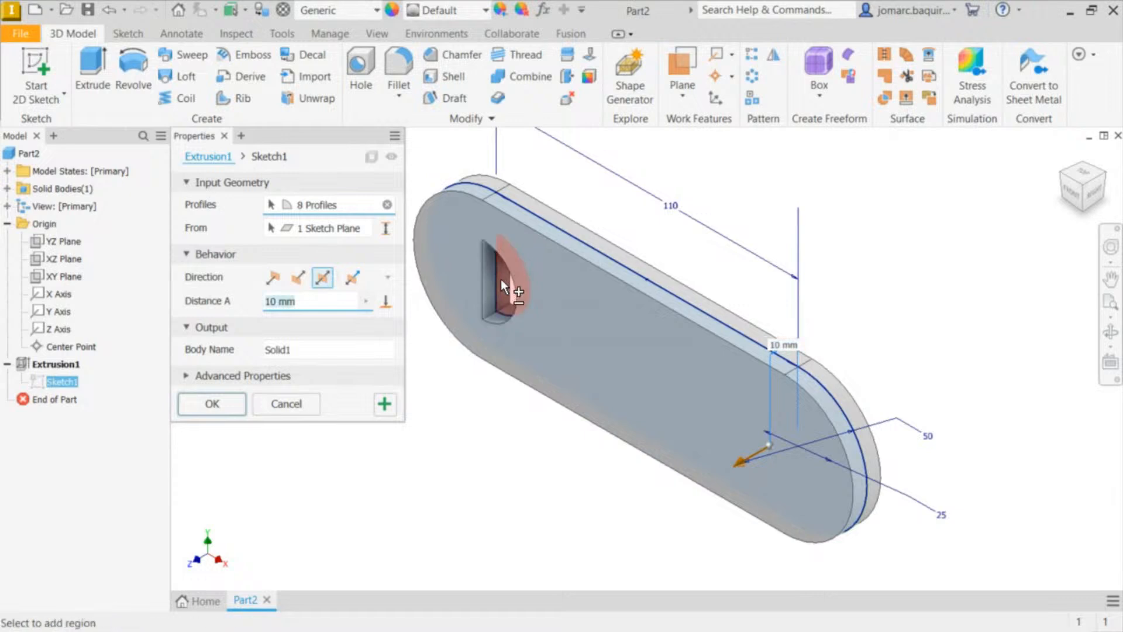
click(471, 265)
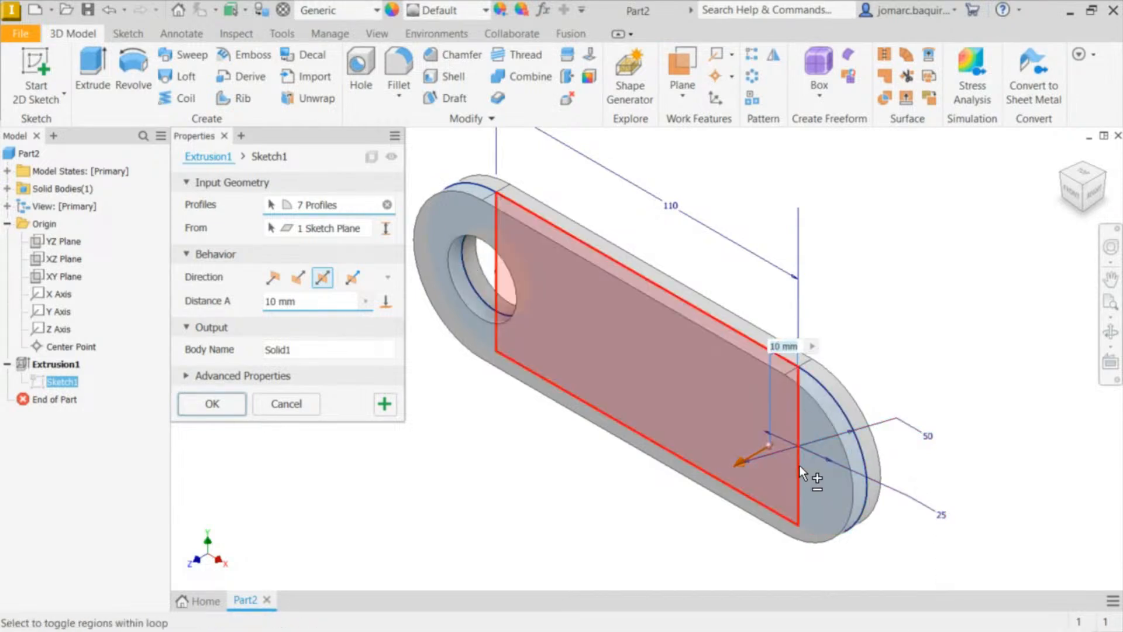
click(816, 472)
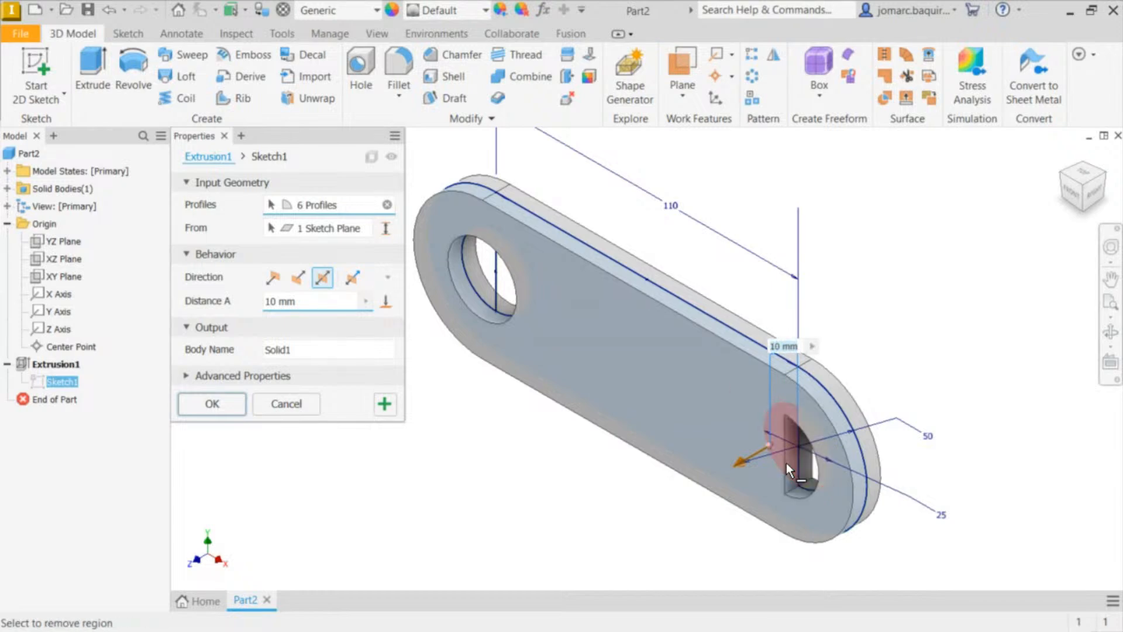
click(784, 464)
shift+middle_drag(660, 282, 691, 243)
scroll(691, 243, up, 3)
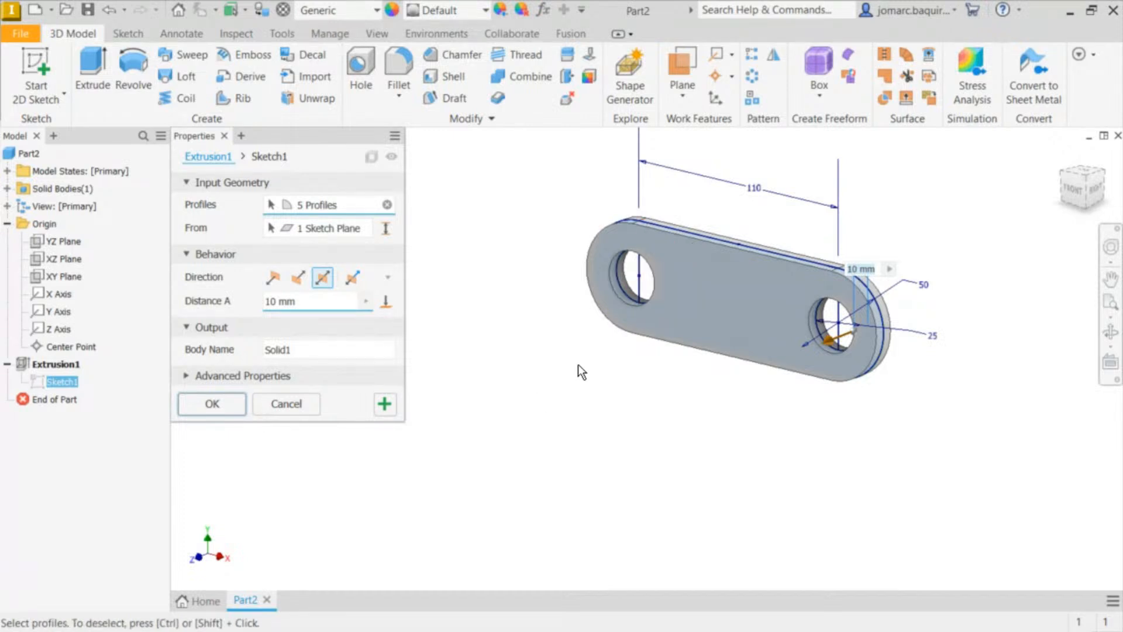
middle_drag(578, 364, 481, 384)
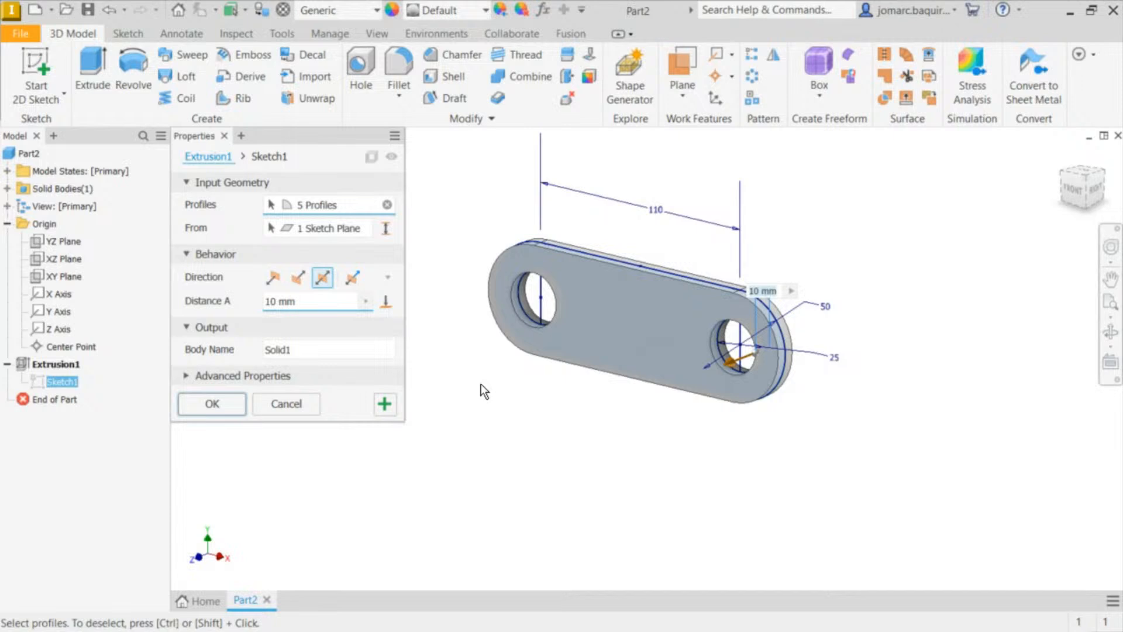
click(215, 411)
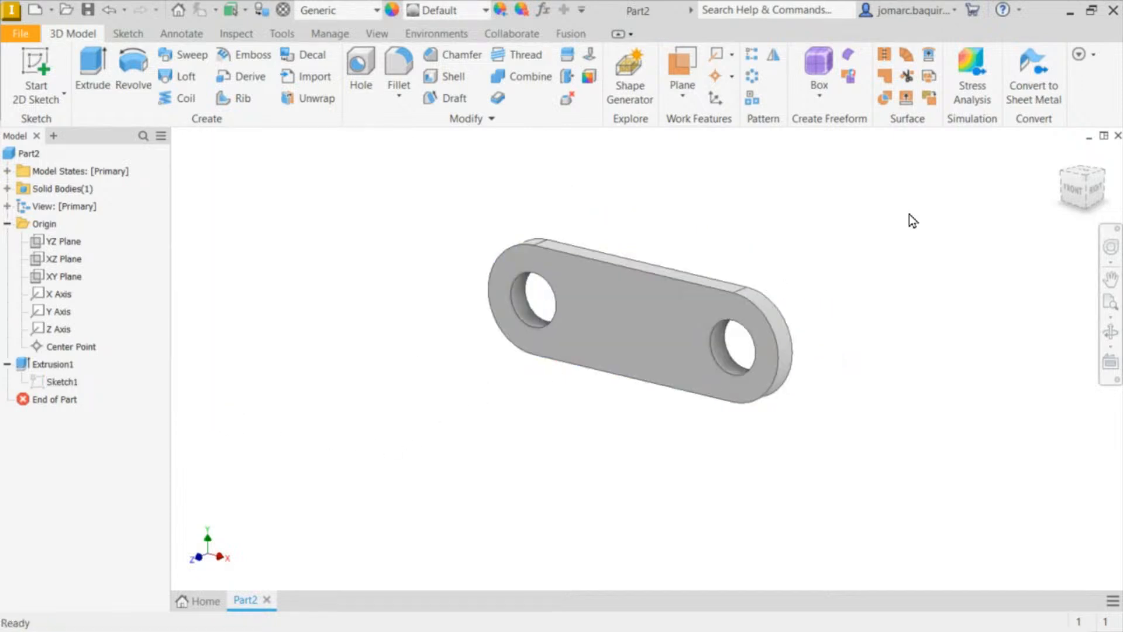
click(1063, 161)
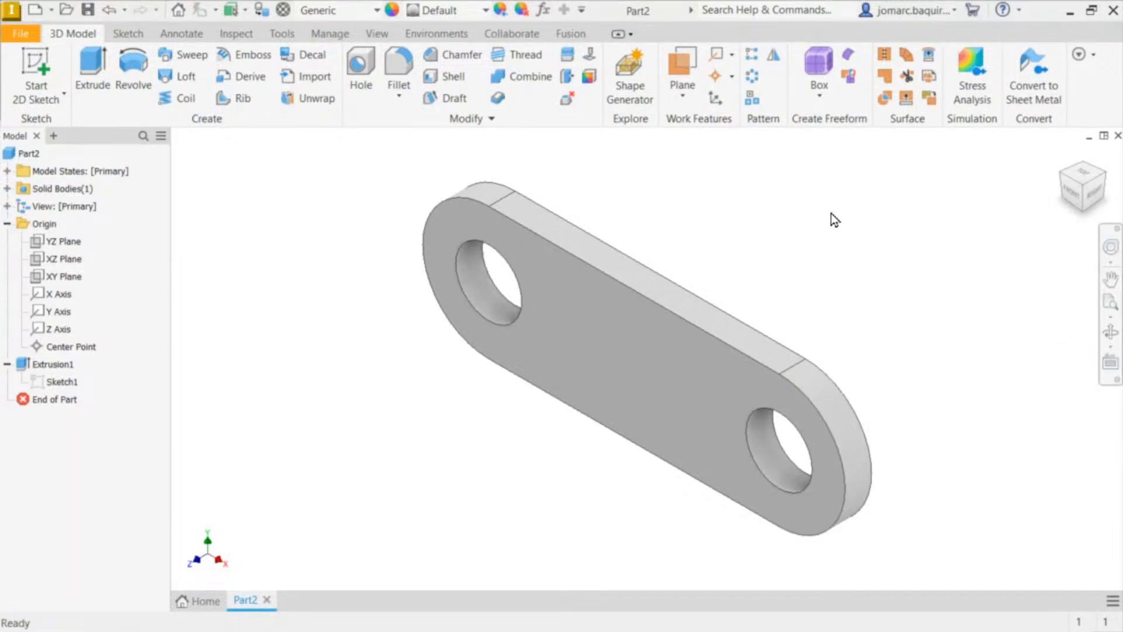
middle_drag(680, 202, 576, 229)
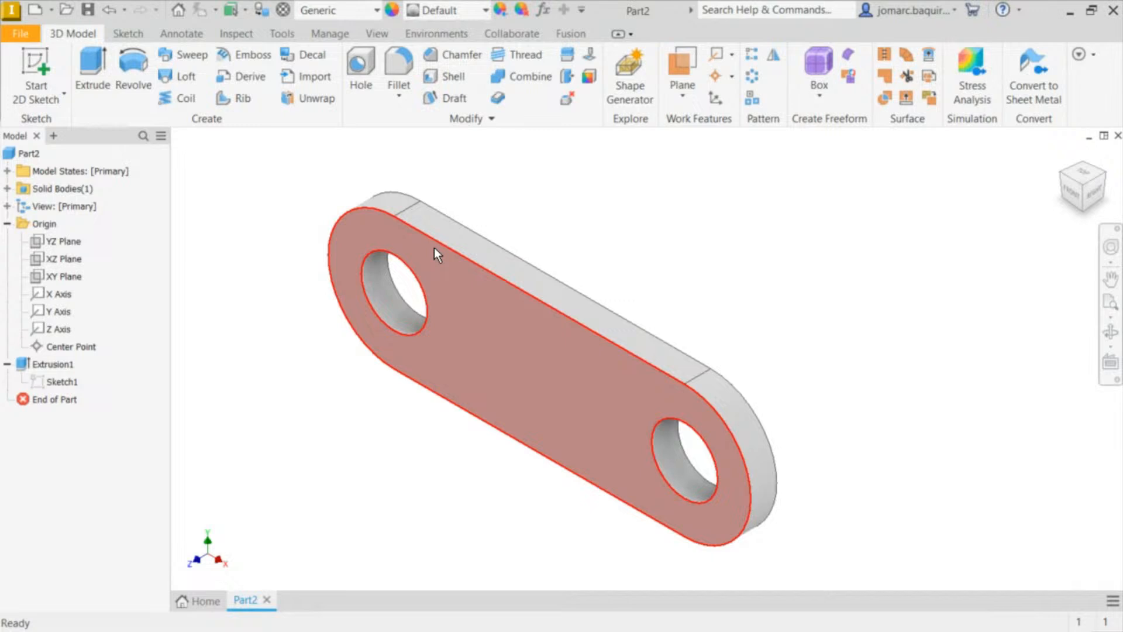
middle_drag(619, 252, 543, 306)
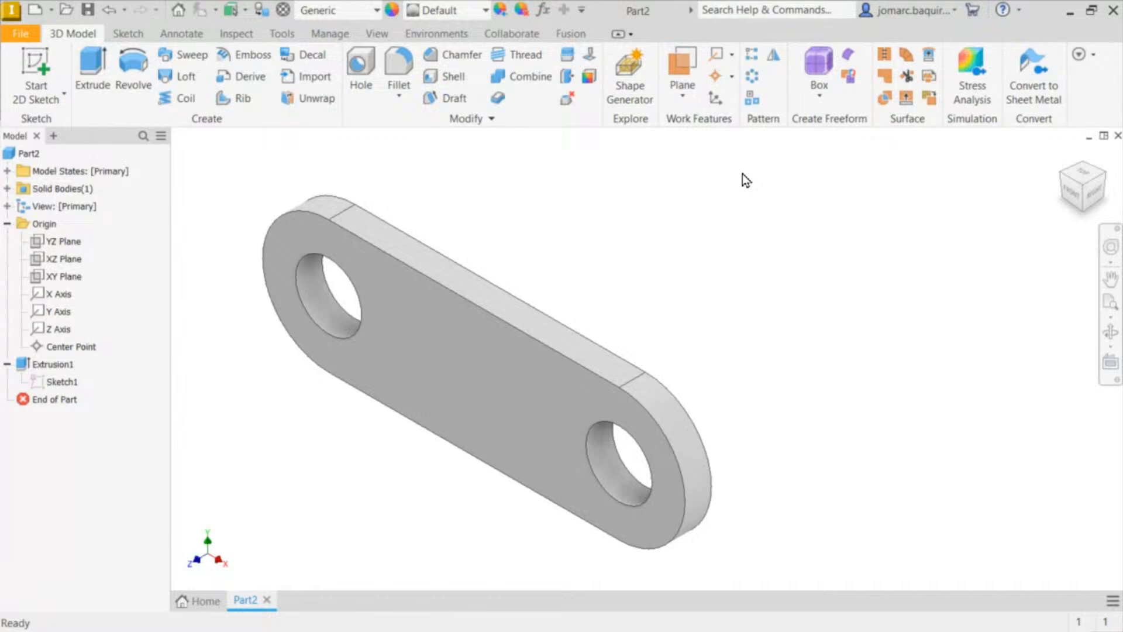
middle_drag(632, 289, 673, 282)
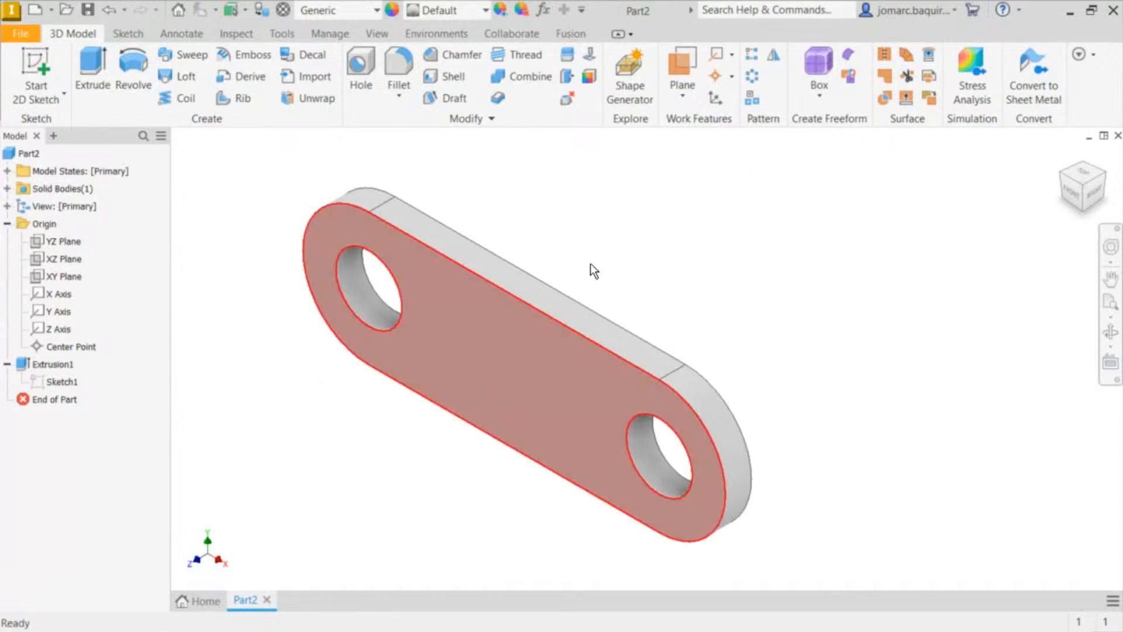
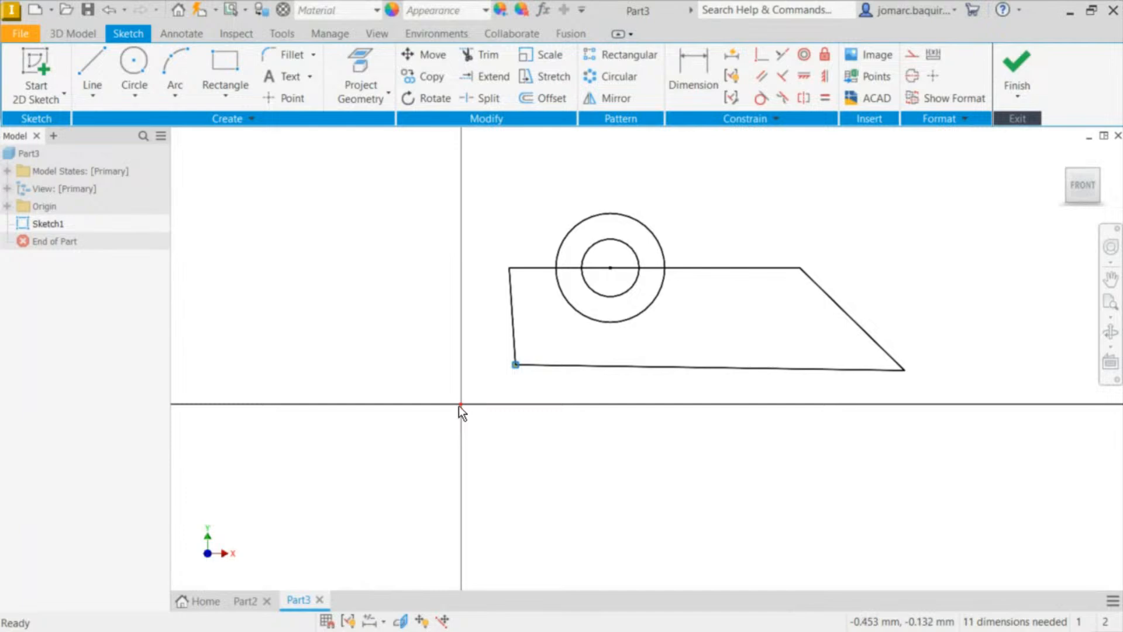
Step: In Part3's Sketch1, make the trapezoid's lower-left corner coincident with the sketch origin
click(8, 206)
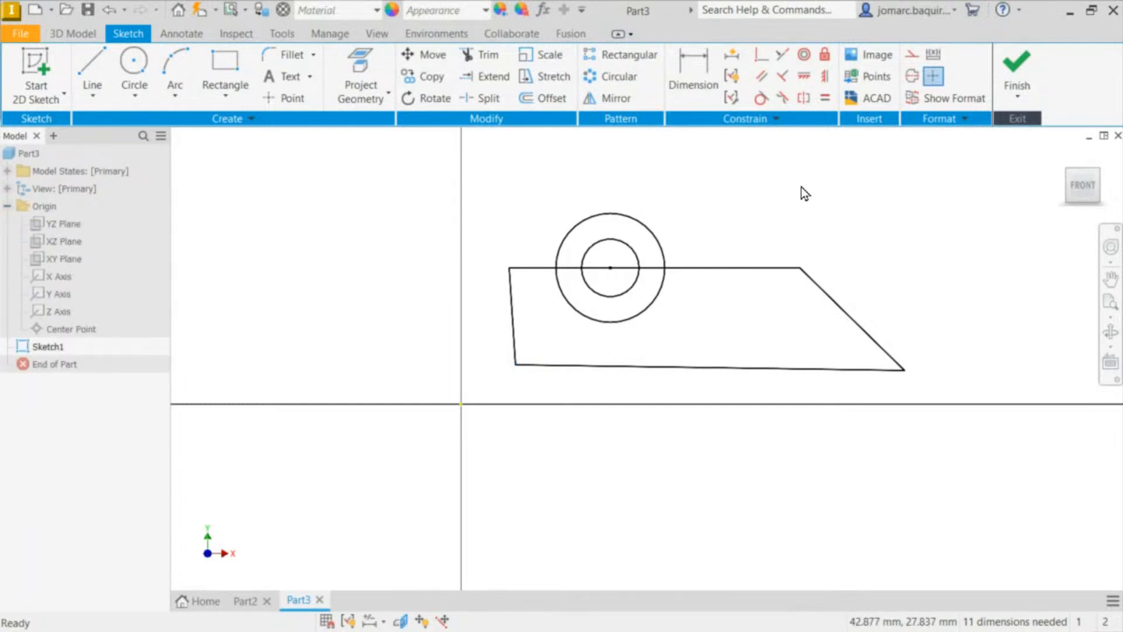
click(761, 54)
click(515, 365)
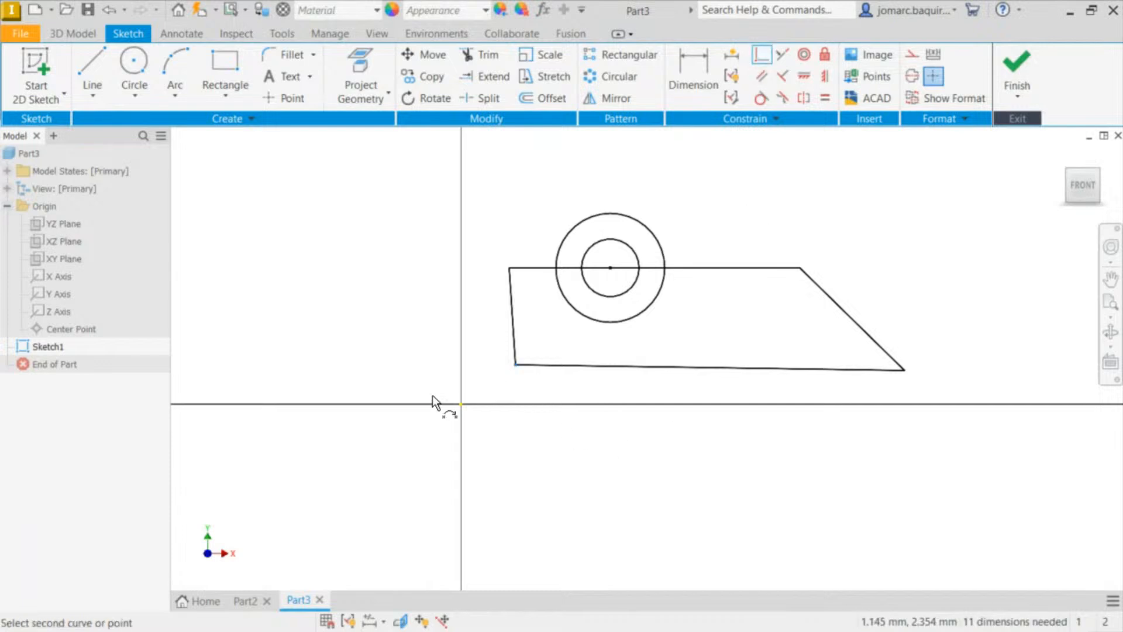
click(461, 405)
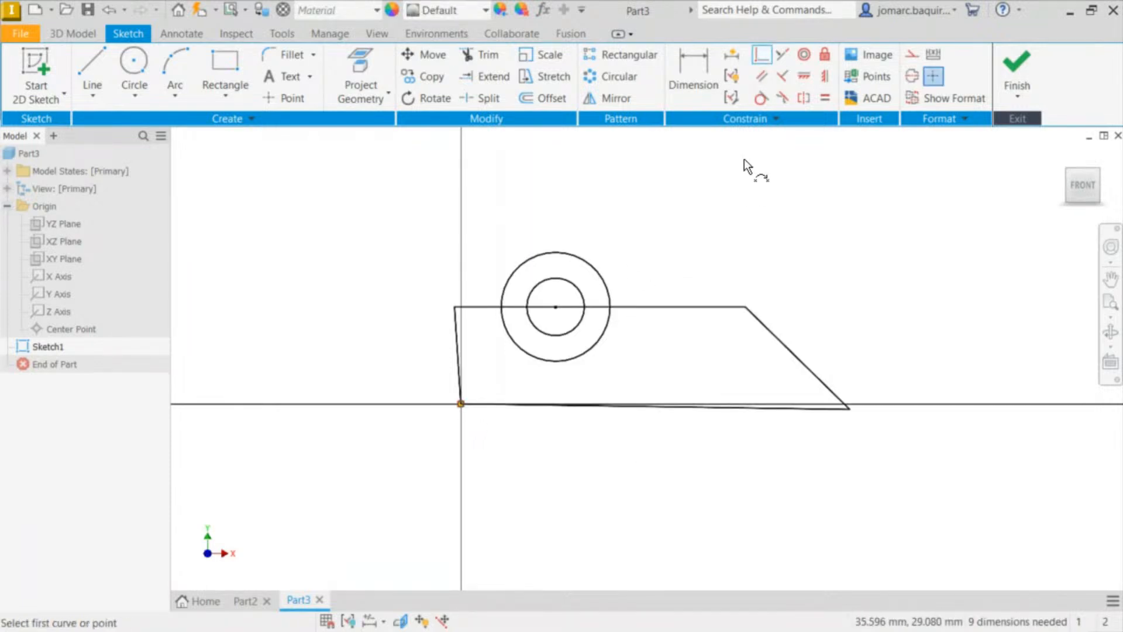
key(Escape)
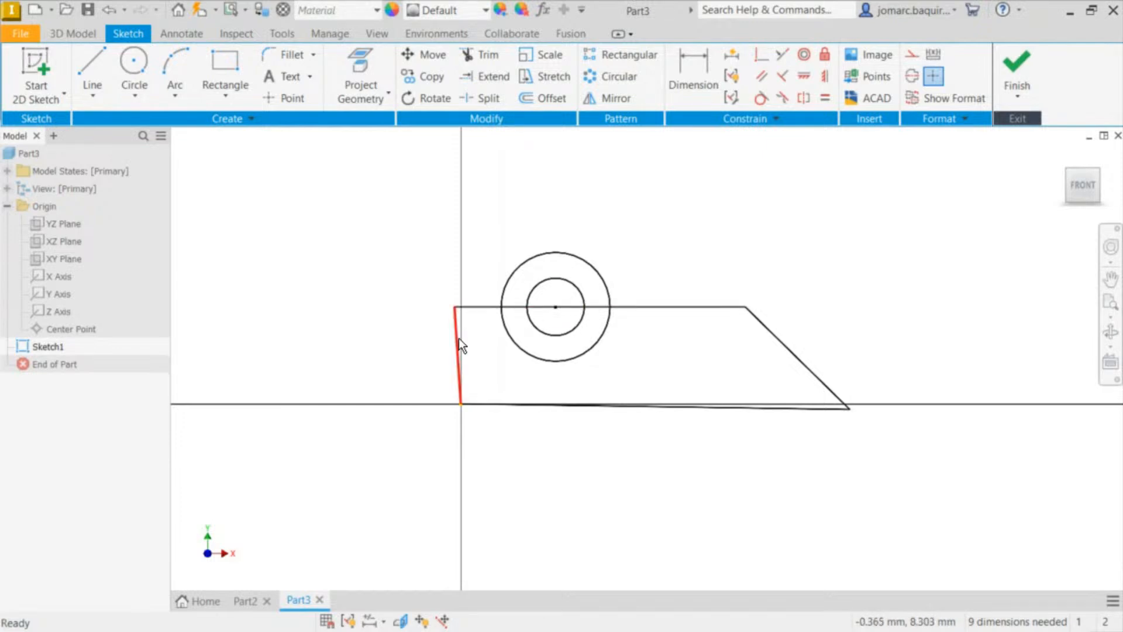
Step: Constrain the trapezoid's left side vertical and its lower and upper lines horizontal
click(824, 75)
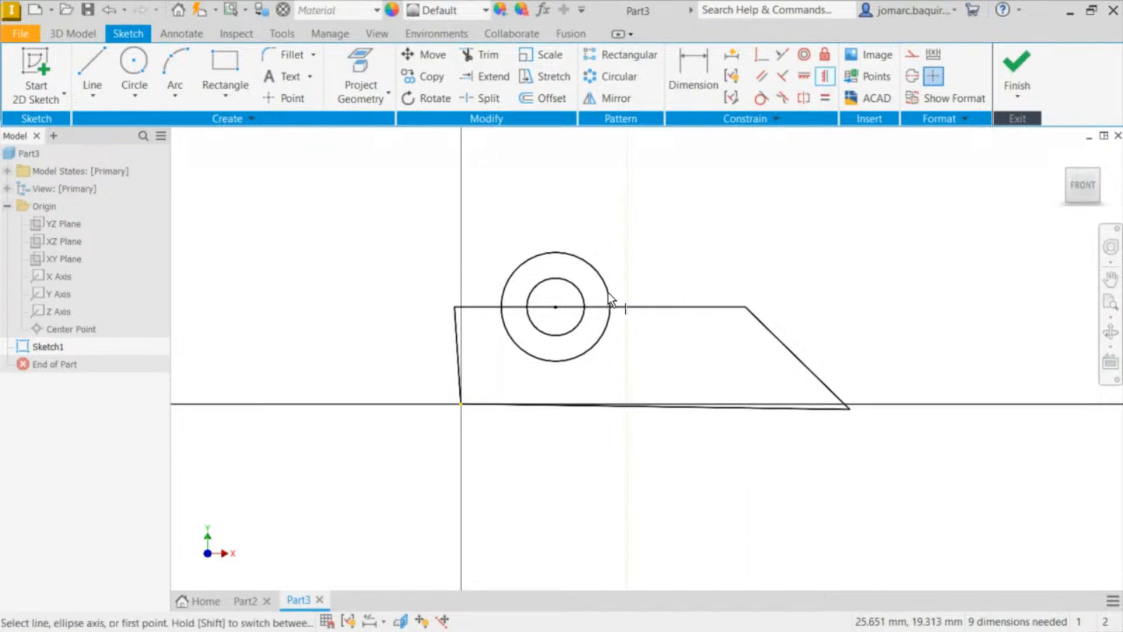
click(462, 340)
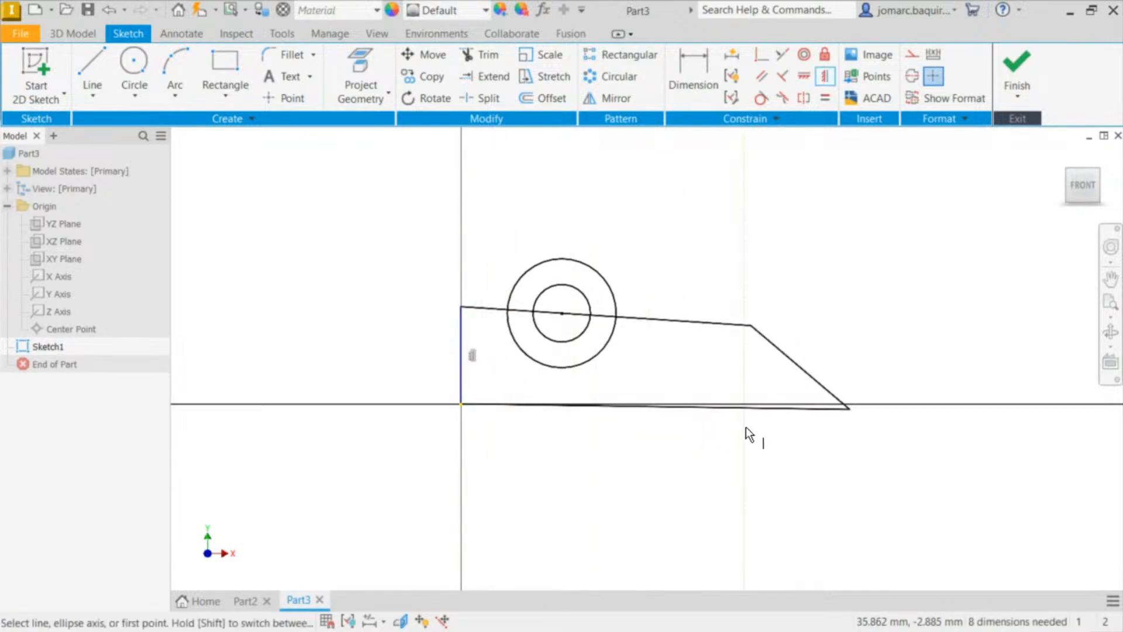
key(shift)
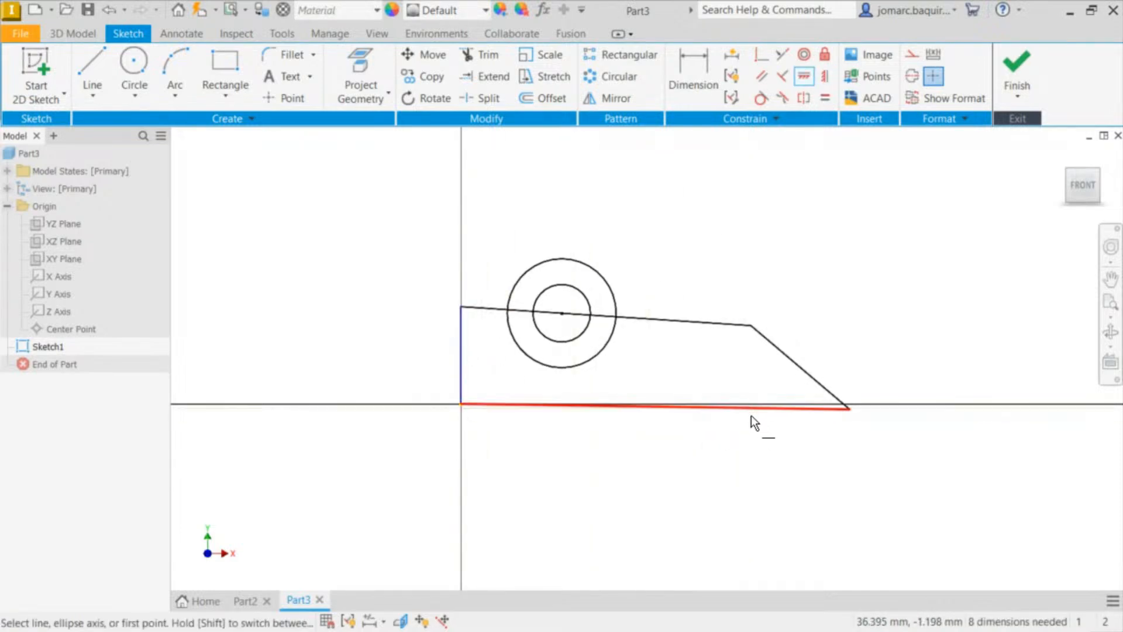
click(769, 410)
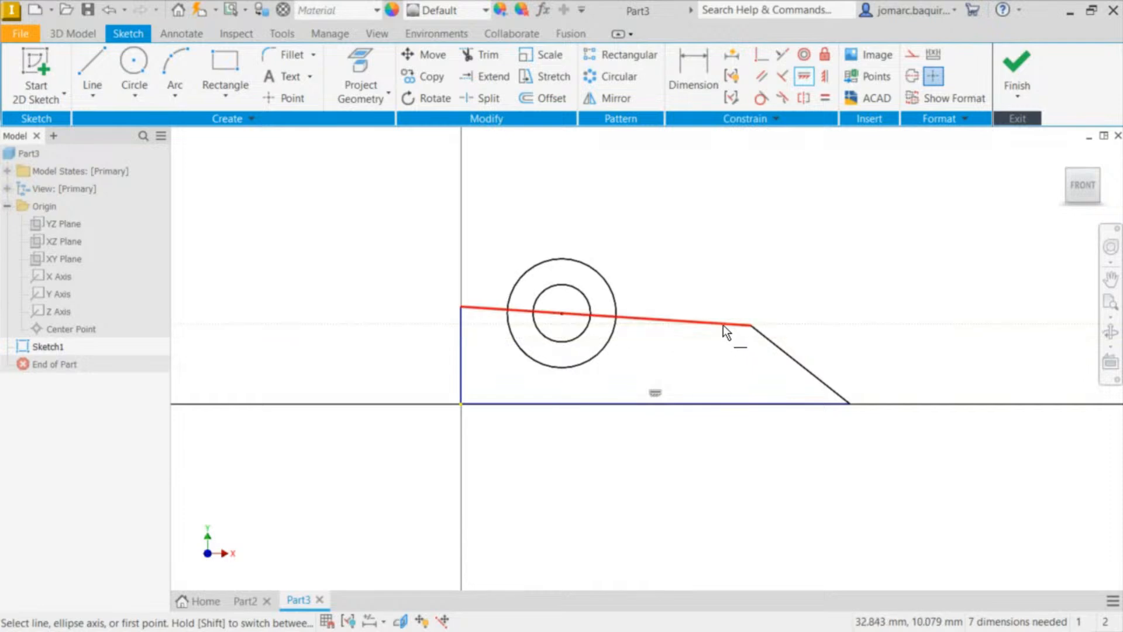
click(724, 324)
key(Escape)
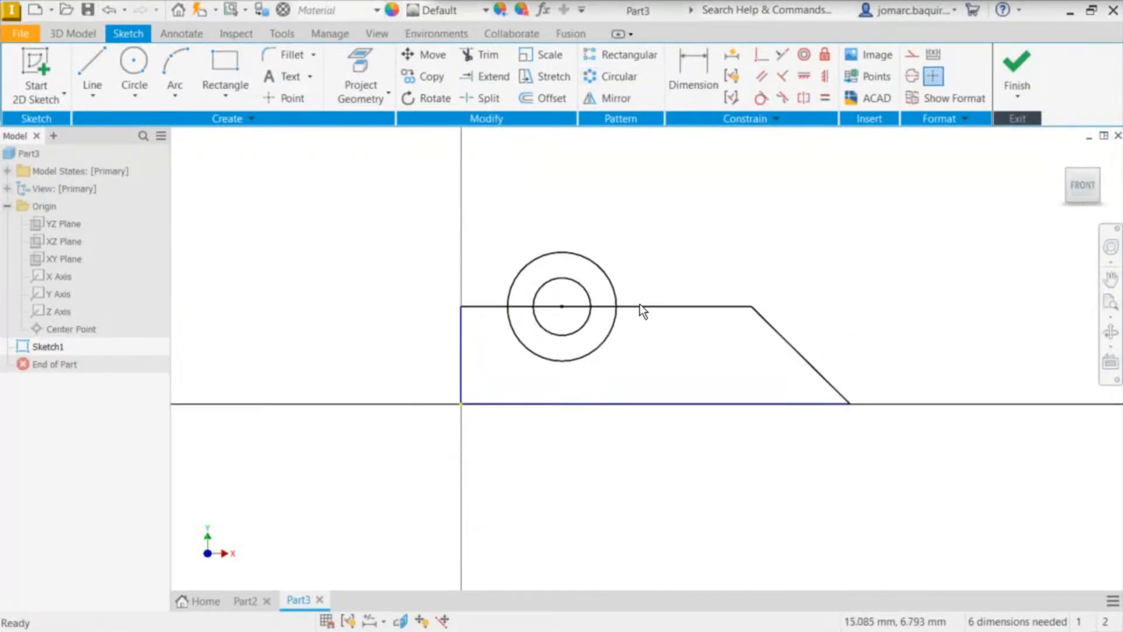
Step: Dimension the trapezoid's lower line to a length of 120 mm
key(d)
click(725, 404)
click(711, 491)
text(120)
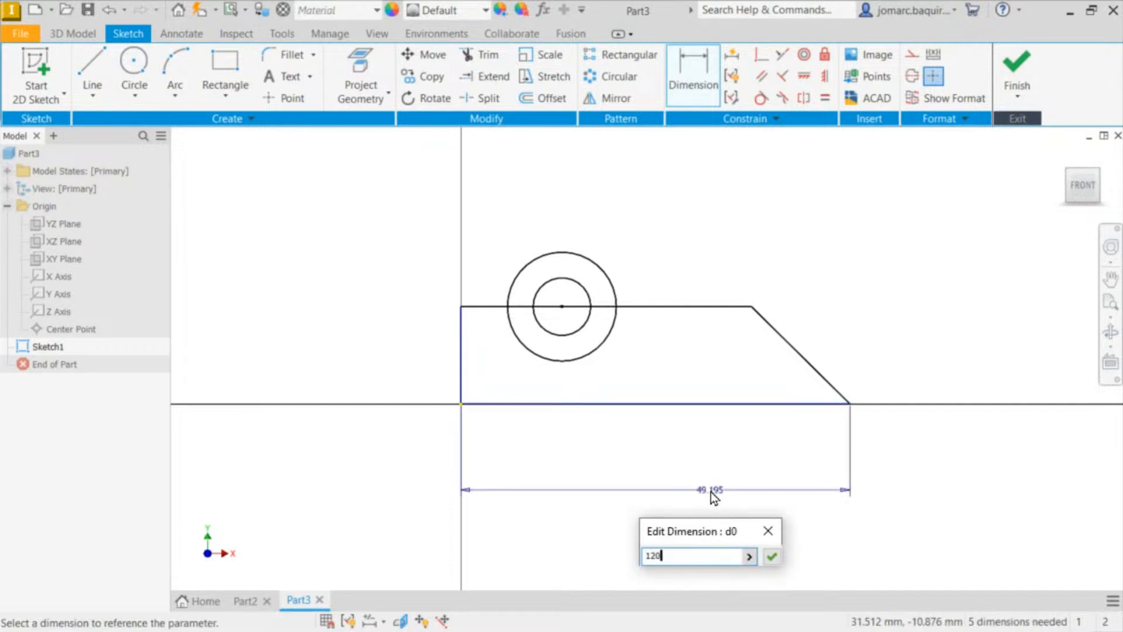
key(Return)
scroll(479, 201, down, 5)
scroll(516, 210, up, 4)
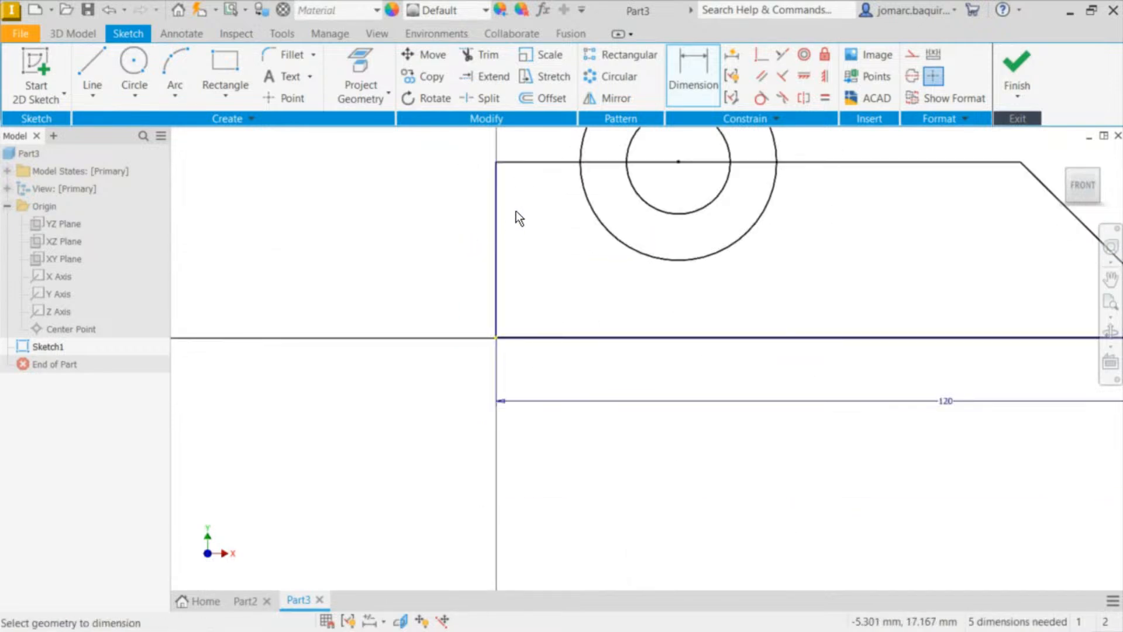
Step: Dimension the vertical distance between the trapezoid's upper and lower lines as 25 mm
click(560, 162)
click(551, 339)
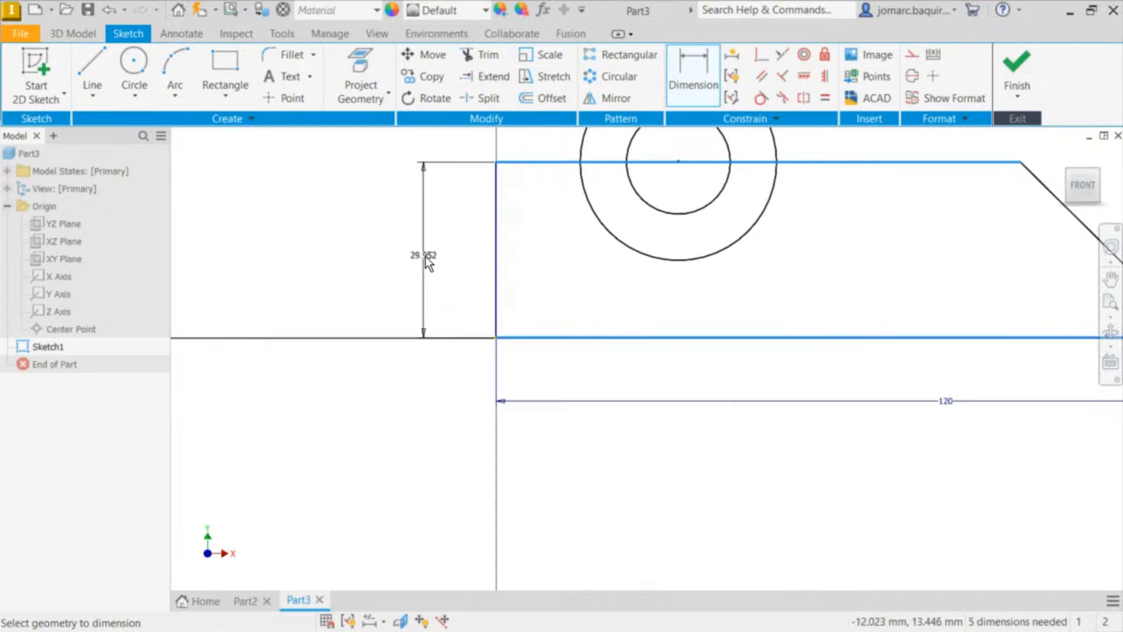
click(416, 250)
text(25)
key(Return)
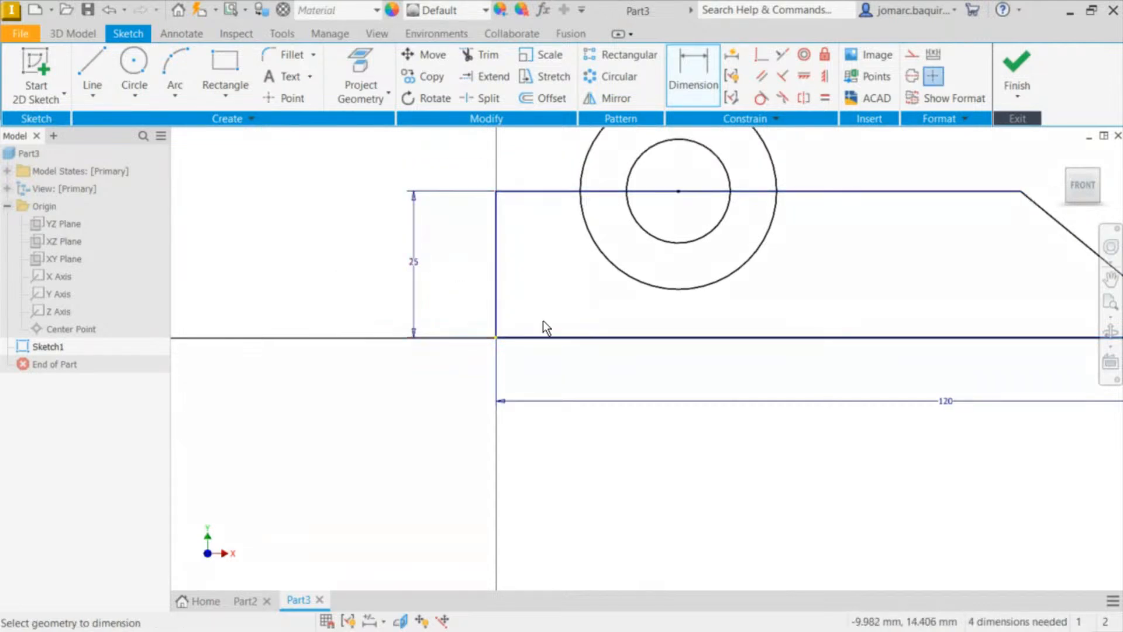
Step: Undo the 25 mm height value and delete the vertical dimension between the upper and lower lines
middle_drag(573, 330, 525, 360)
key(ctrl+z)
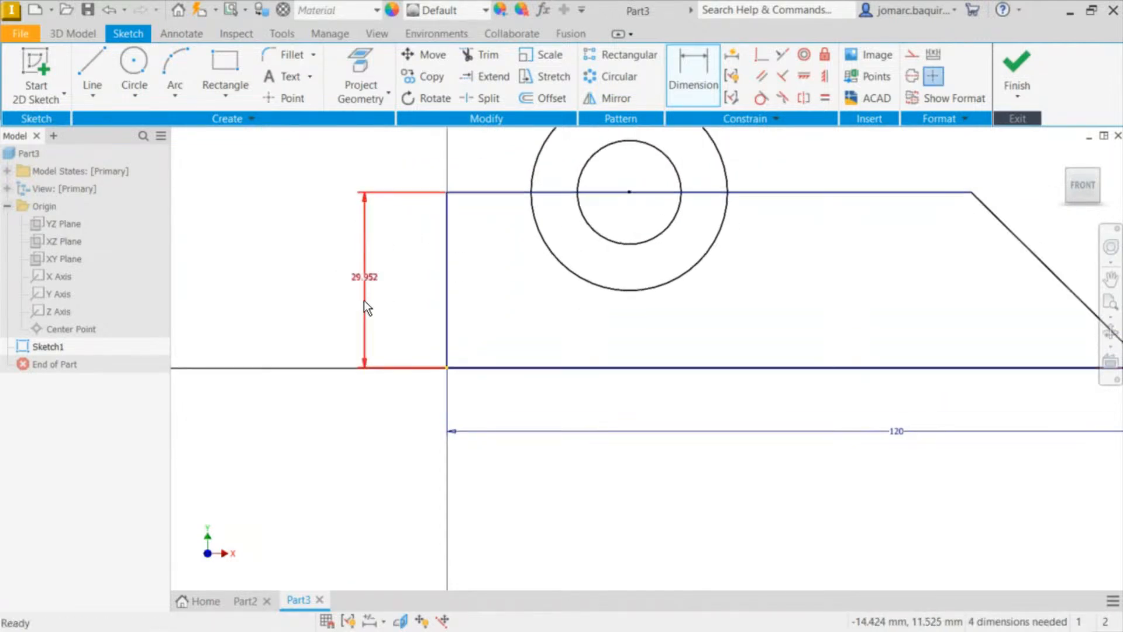
click(371, 280)
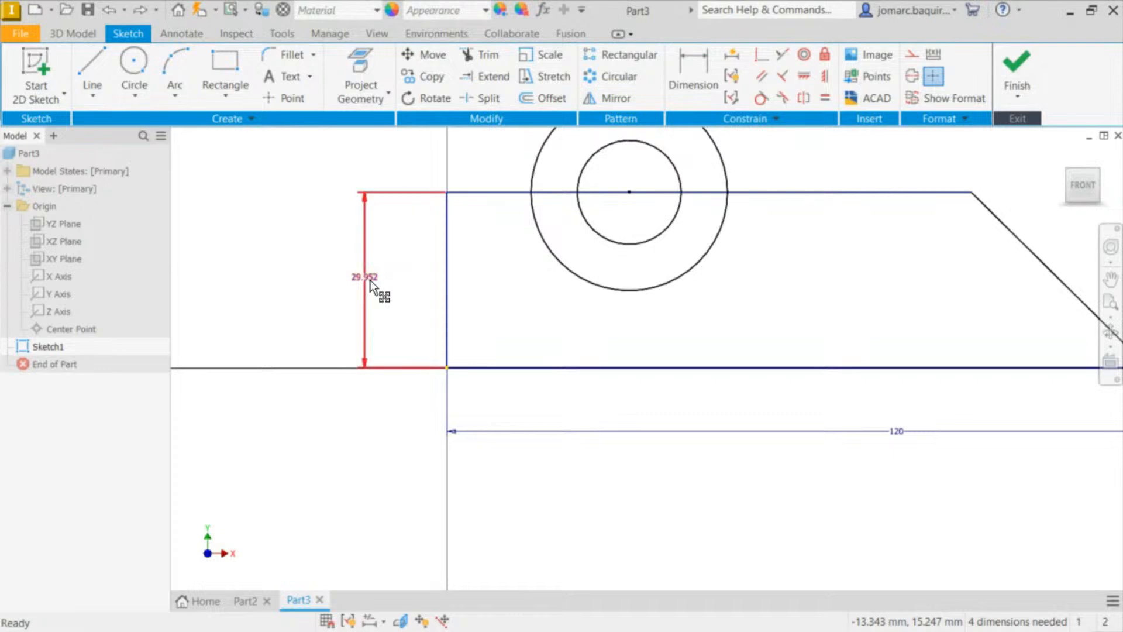
key(Delete)
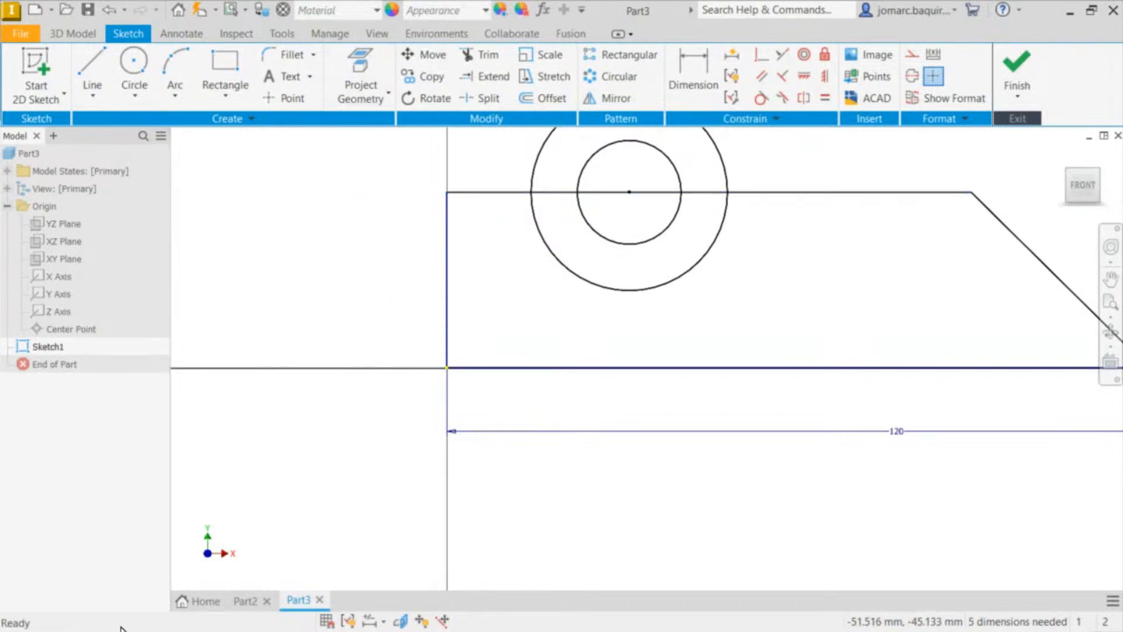
Step: Add a vertical dimension of 25 mm between the trapezoid's upper and lower lines, placed outside its left side
middle_drag(328, 213, 320, 227)
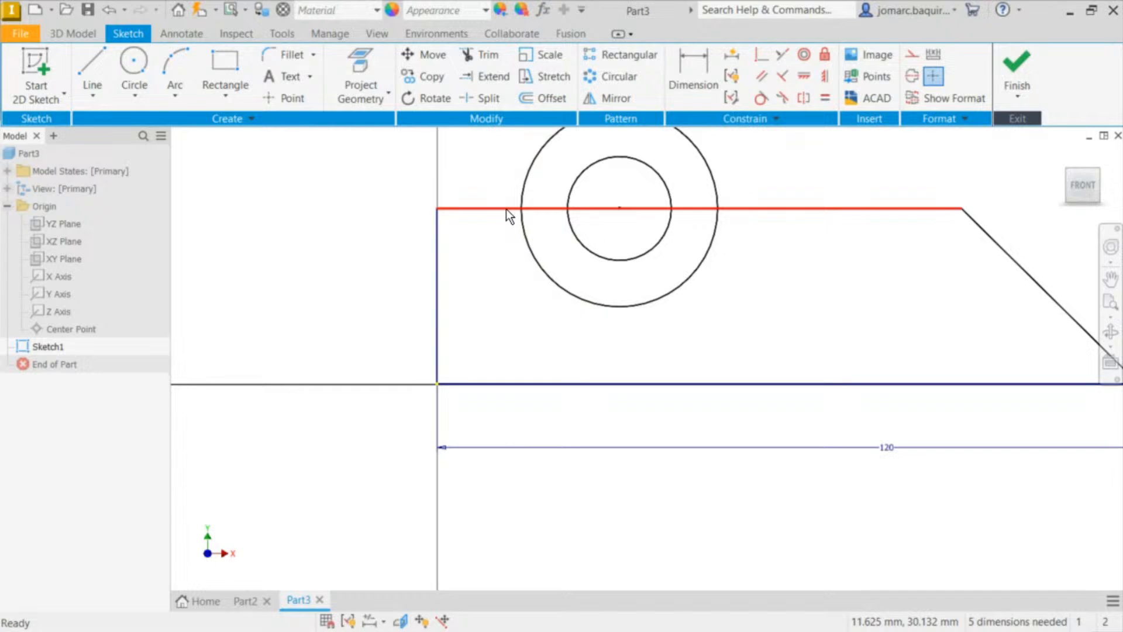
key(d)
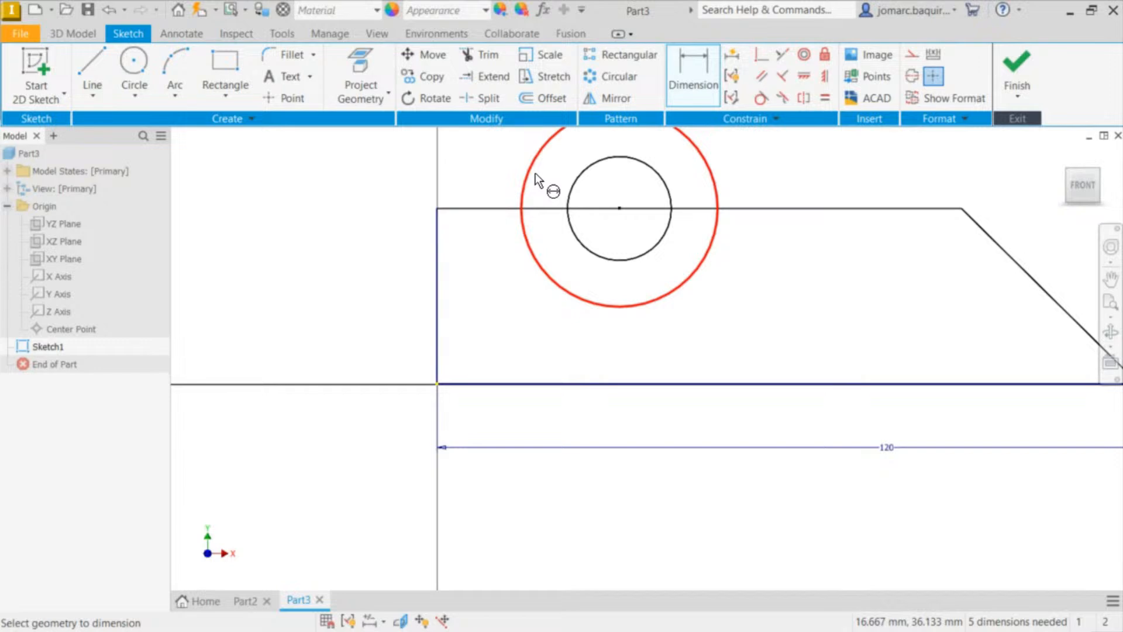
click(514, 209)
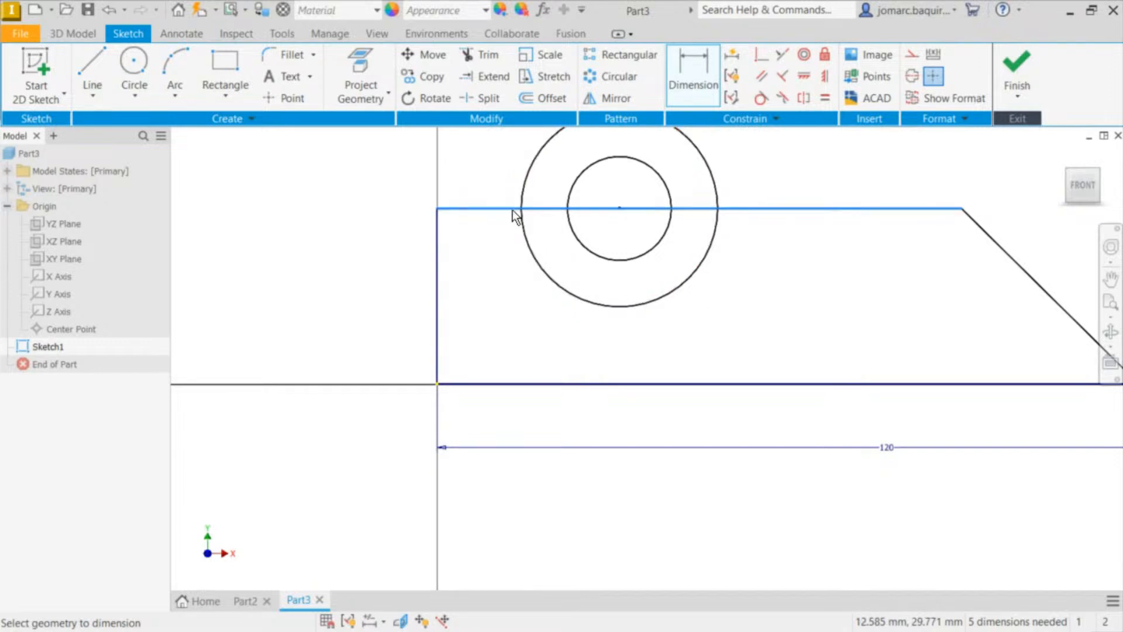
click(558, 386)
click(377, 328)
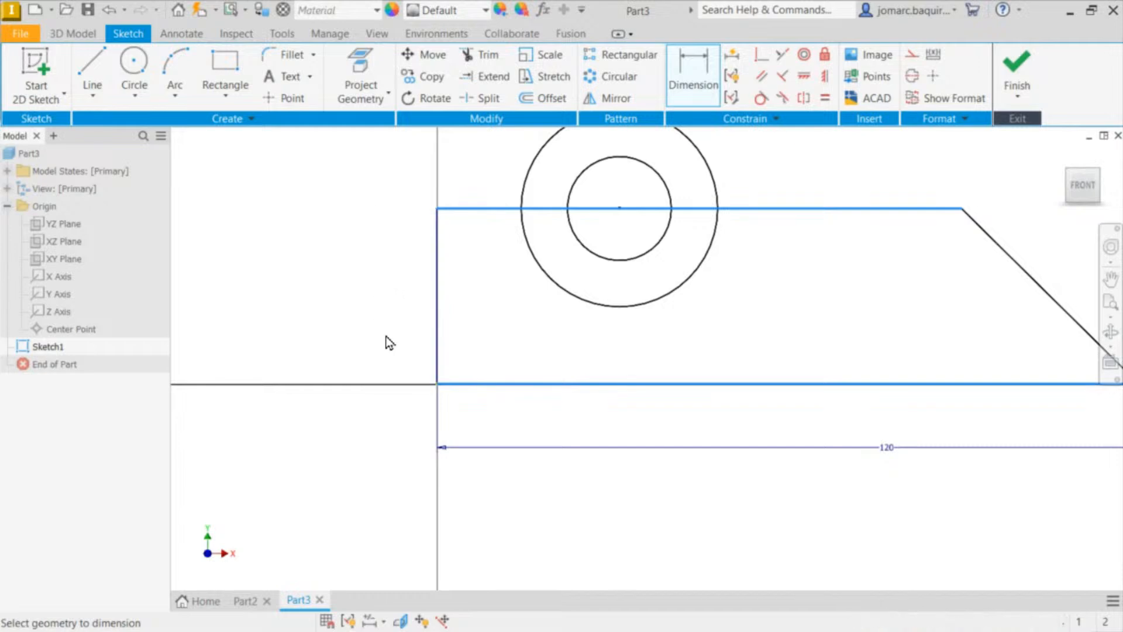
text(25)
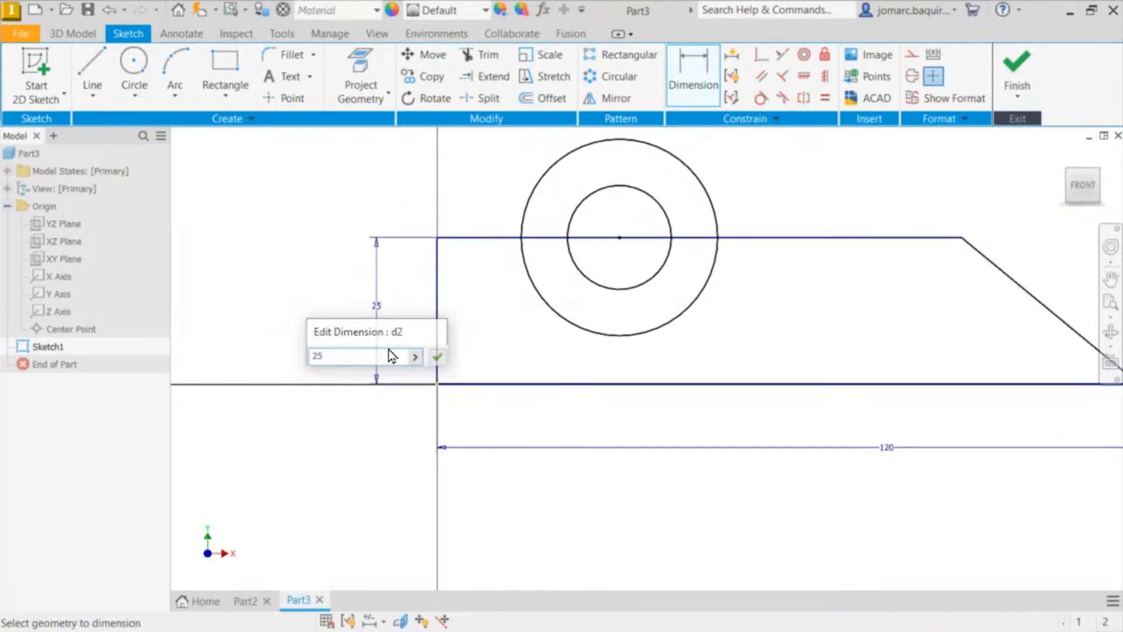
key(Return)
middle_drag(517, 204, 444, 243)
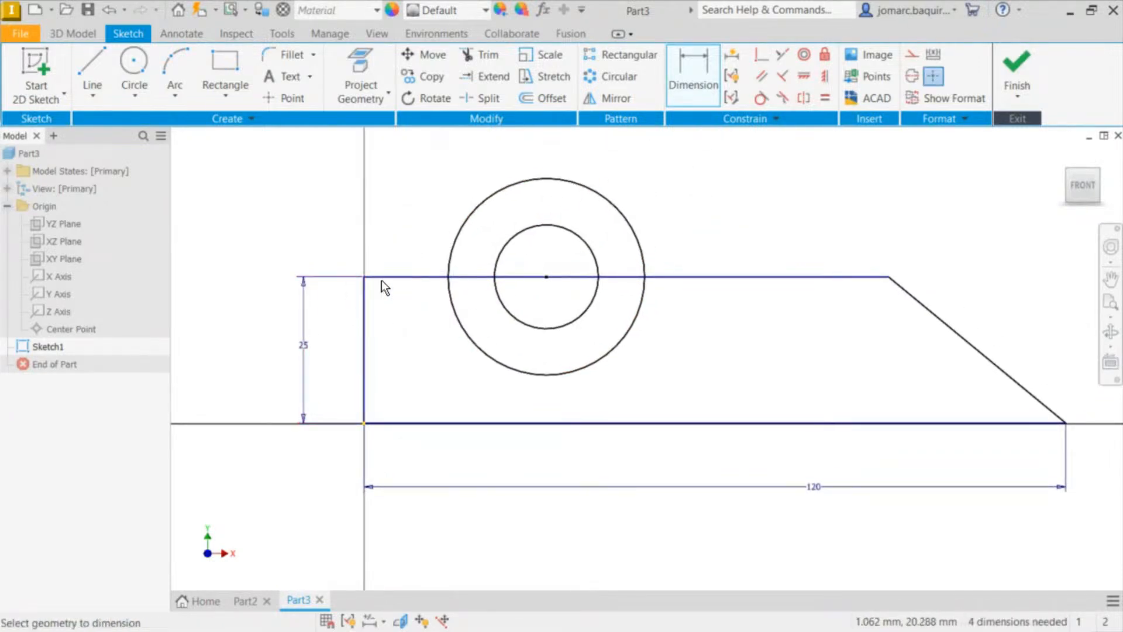
Step: Dimension the horizontal distance from the profile's vertical side to the circles' common center as 30 mm
click(365, 331)
click(546, 277)
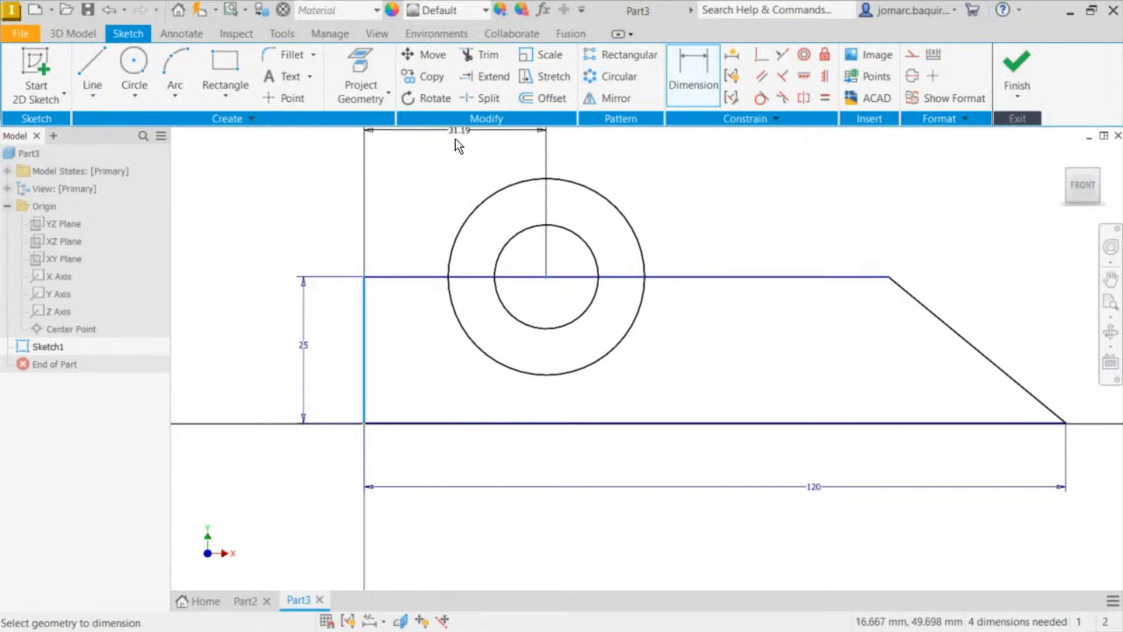
click(448, 152)
text(30)
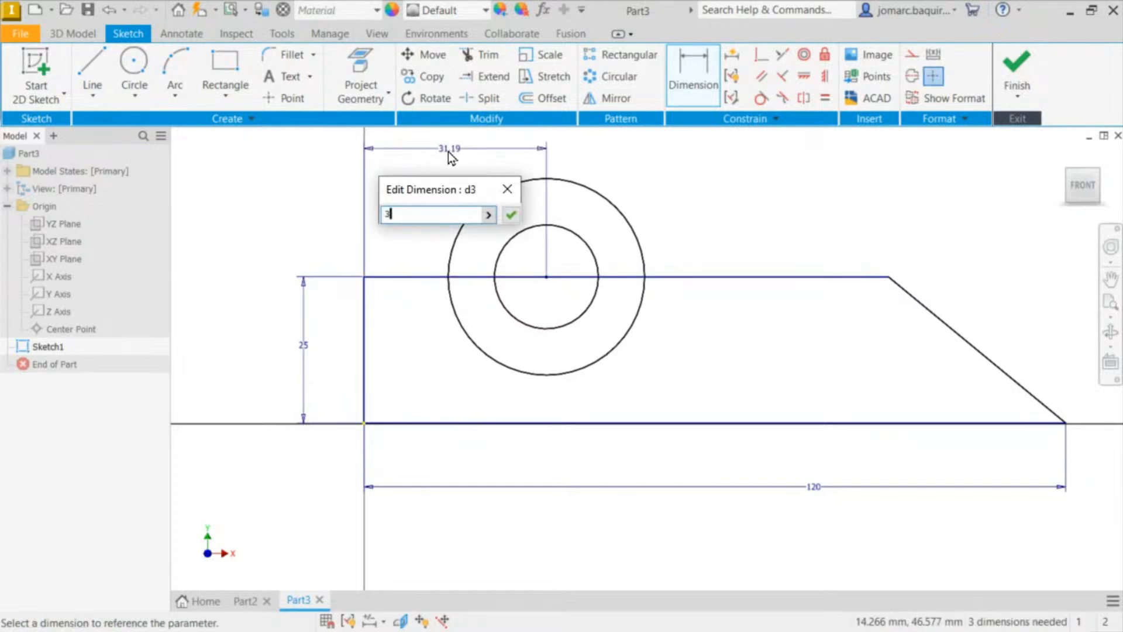
key(Return)
Step: Add a 45° angle dimension between the sloped side and the base line
middle_drag(779, 202, 722, 234)
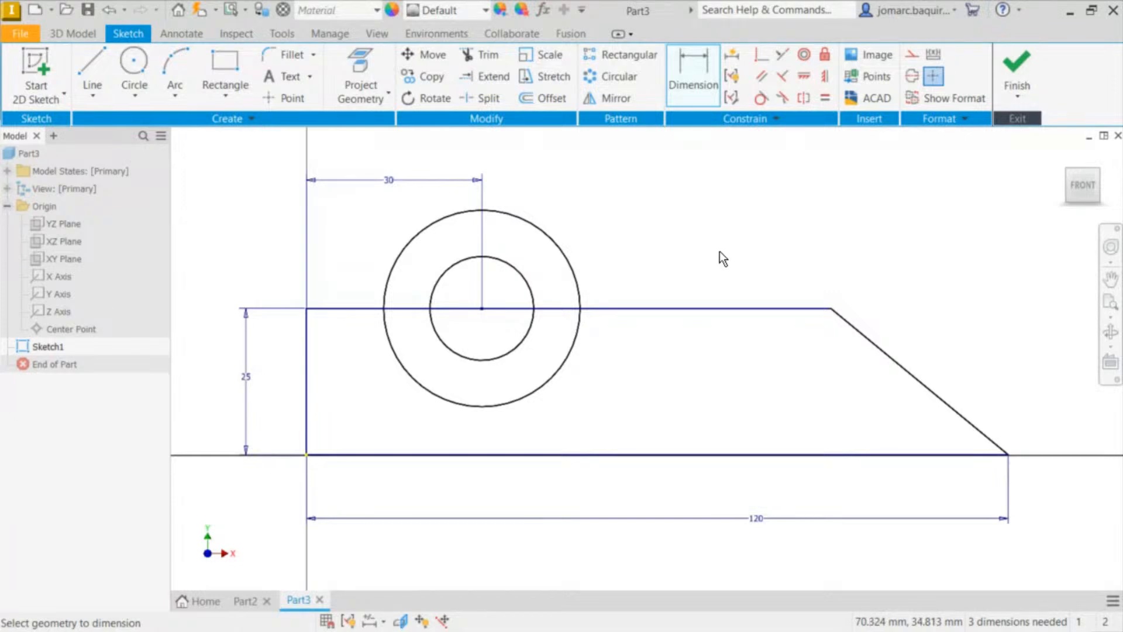
click(927, 388)
click(925, 455)
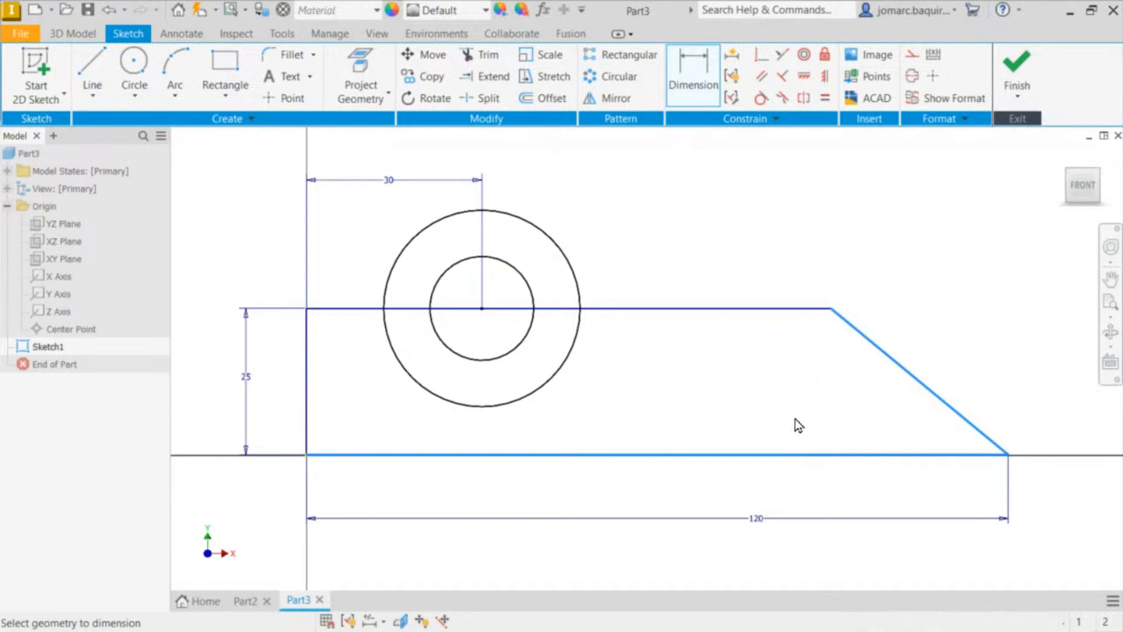
click(796, 417)
text(45)
key(Return)
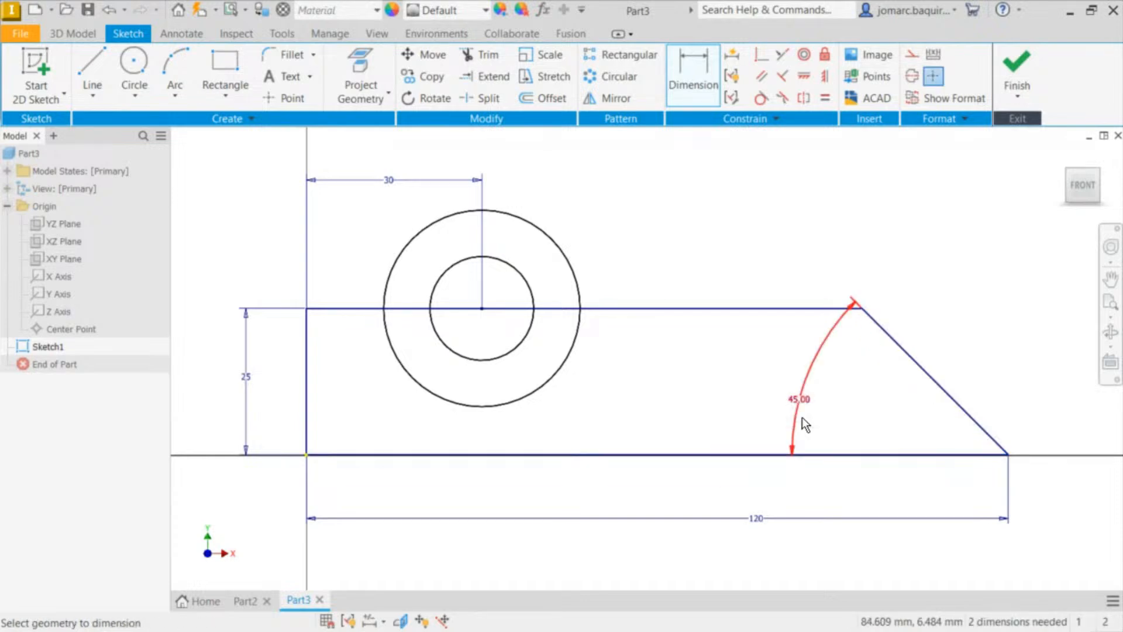
key(Escape)
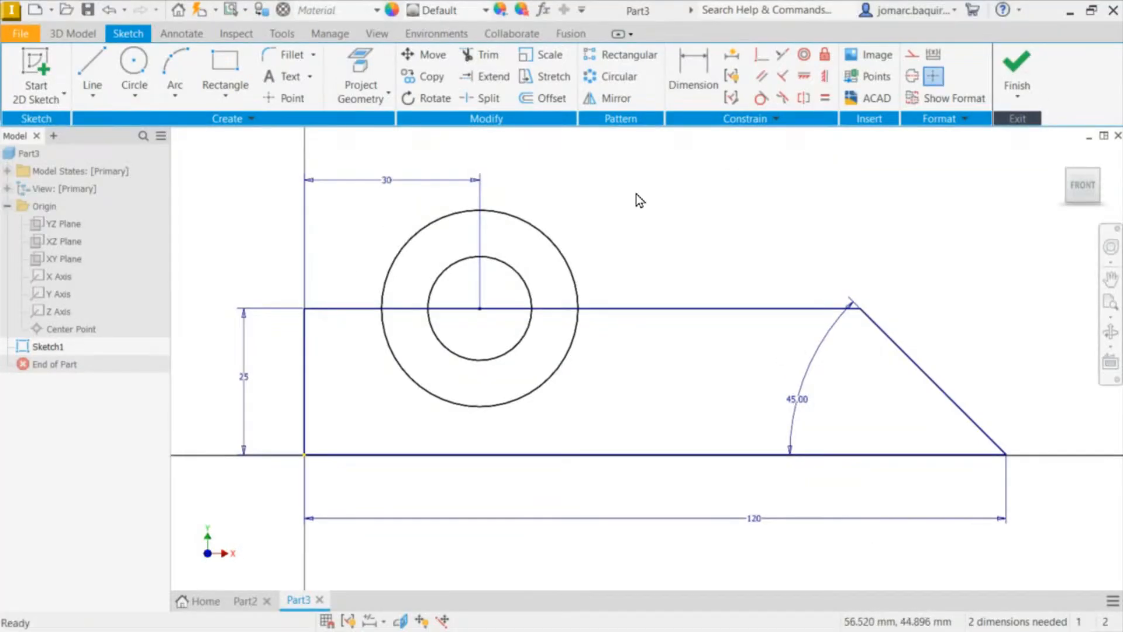
Step: Dimension the inner circle's diameter as 20 mm
key(d)
click(530, 292)
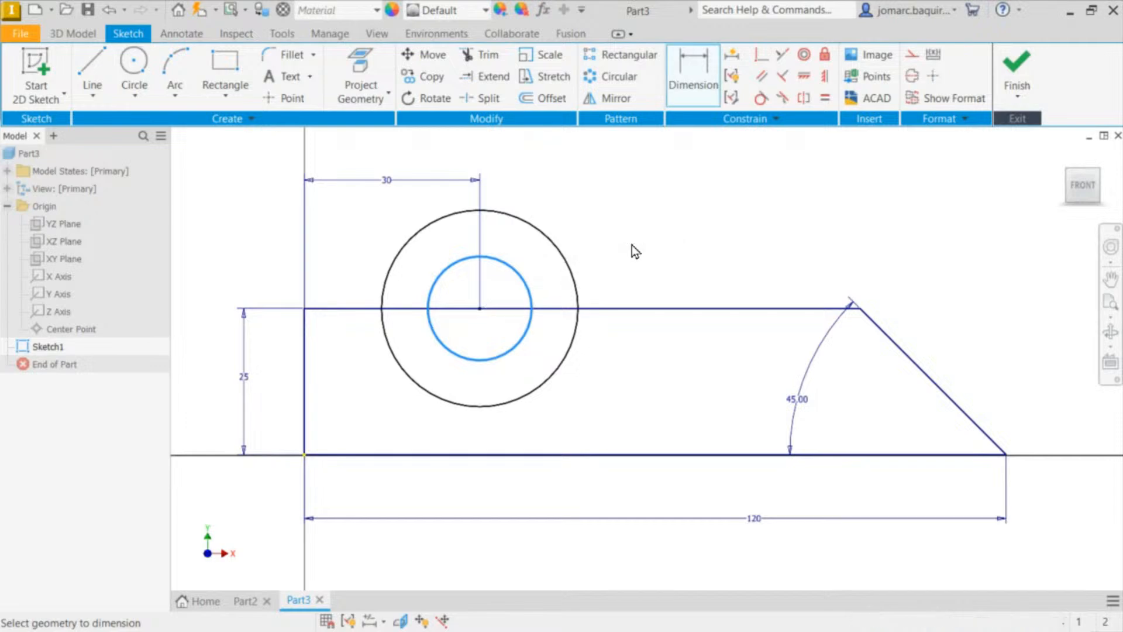
click(632, 244)
text(20)
key(Return)
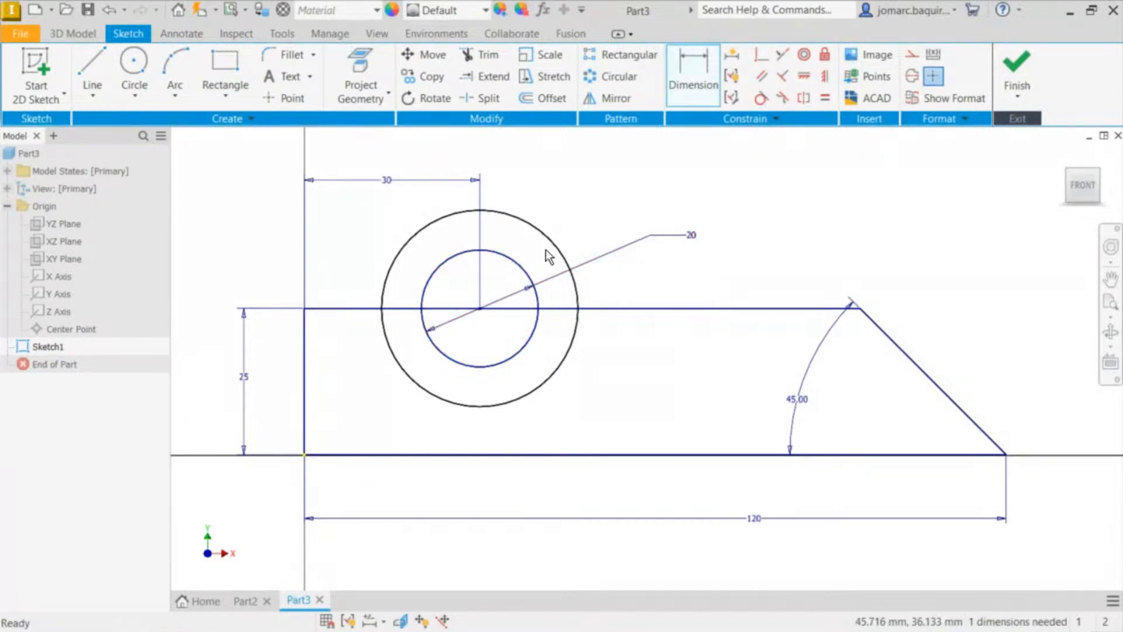
key(Escape)
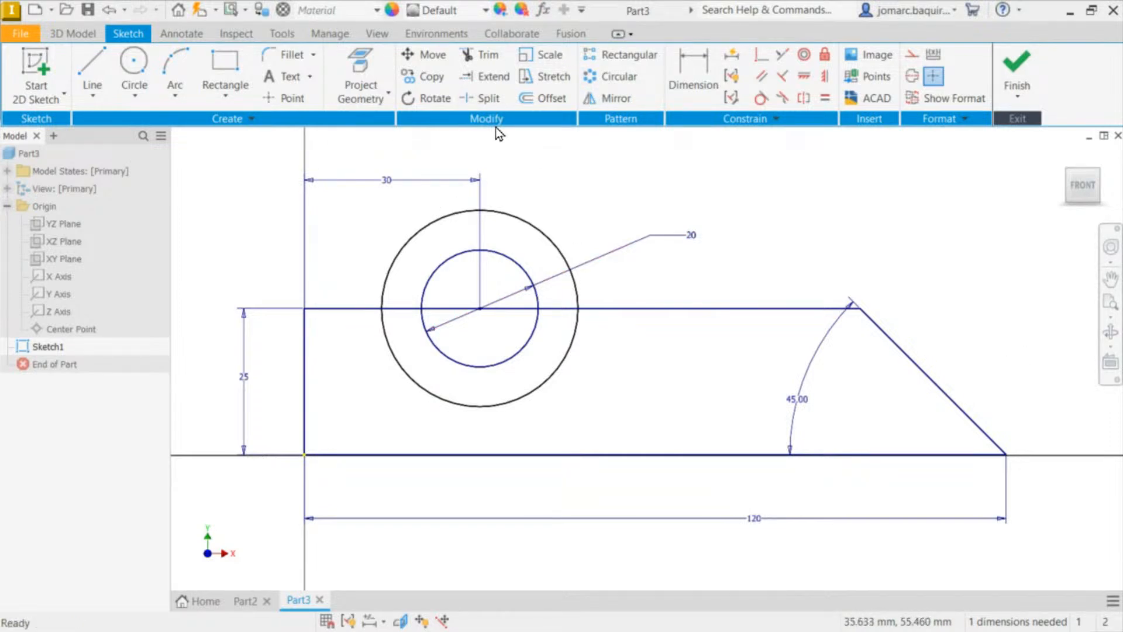
Step: Trim the upper line inside both circles and the outer circle's lower half, leaving an arch around the hole
click(496, 59)
click(409, 311)
click(433, 393)
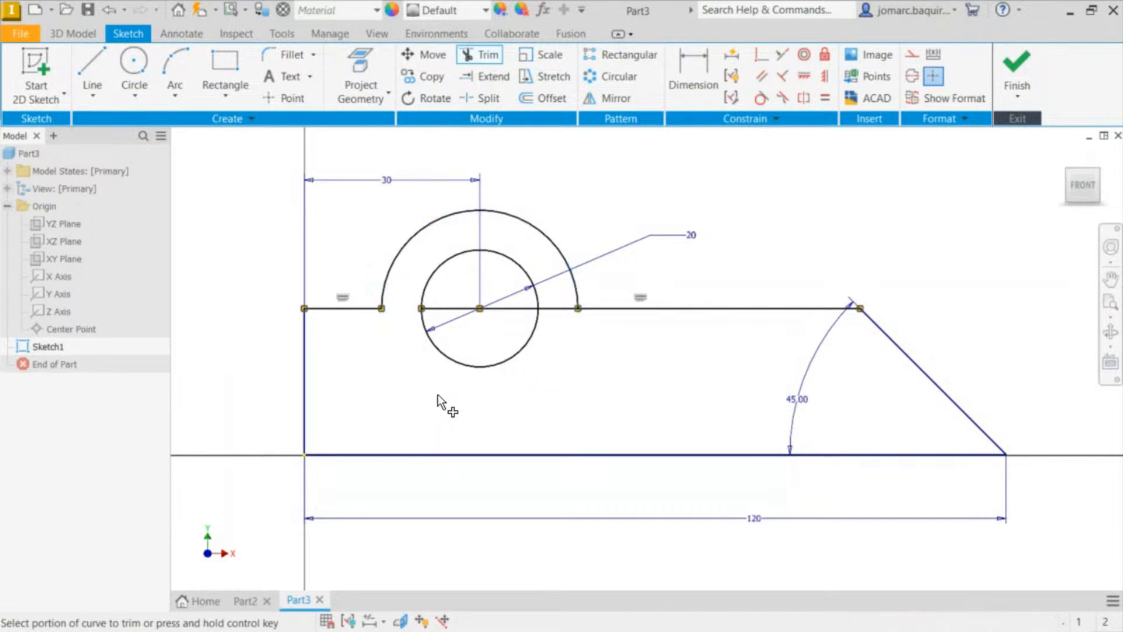
click(561, 308)
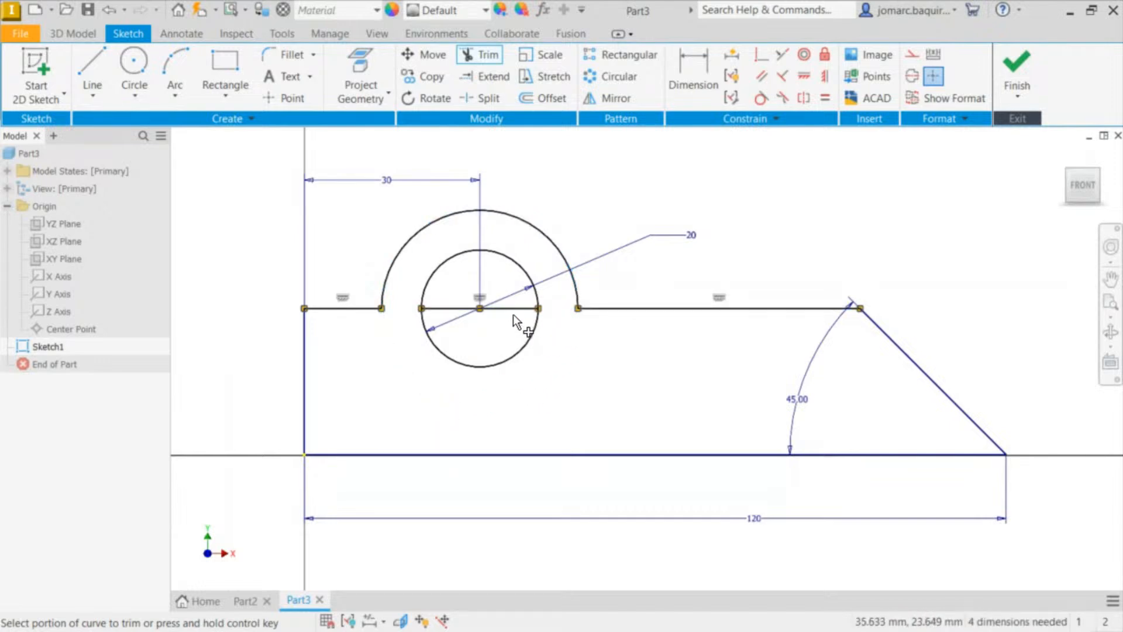
click(514, 314)
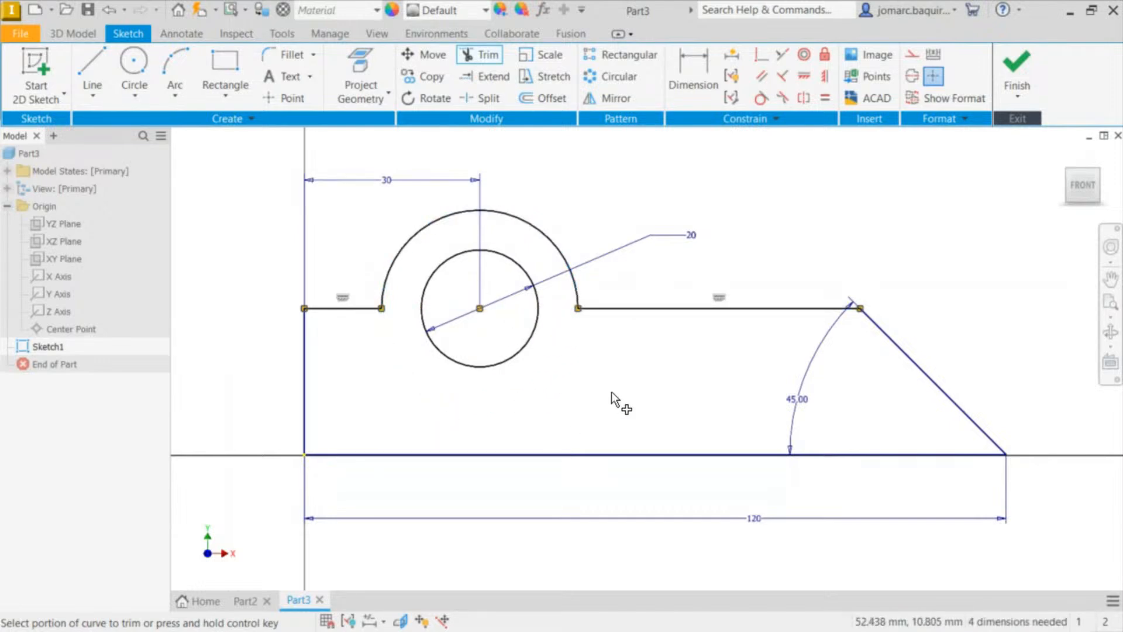
key(Escape)
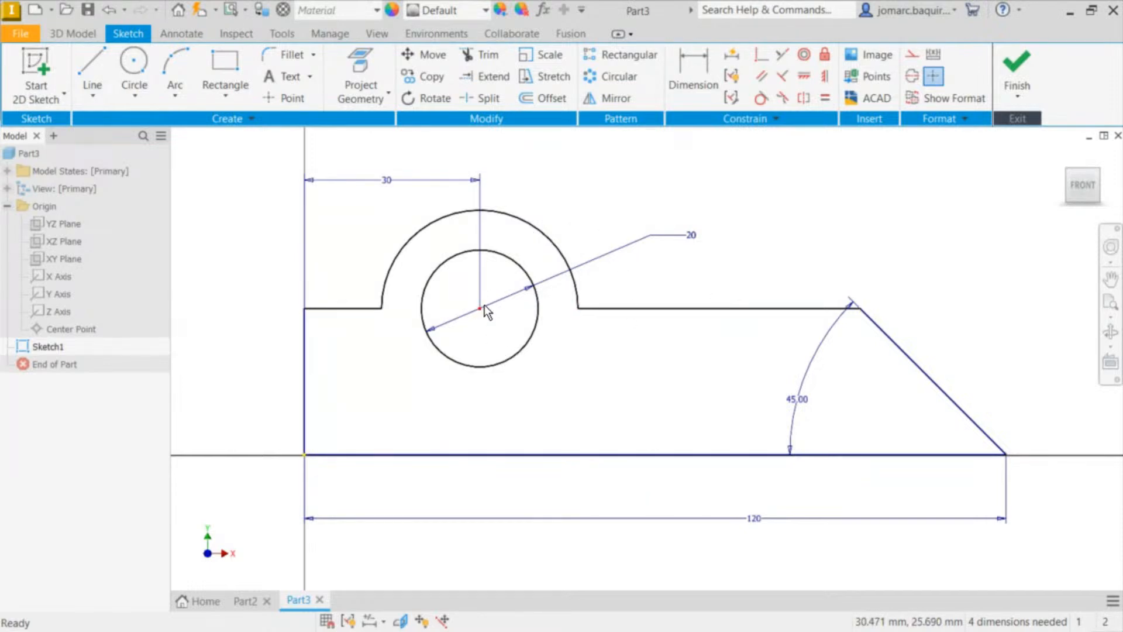
Step: Move the circle center up and down to test how the trimmed sketch is still free to move
drag(481, 307, 559, 328)
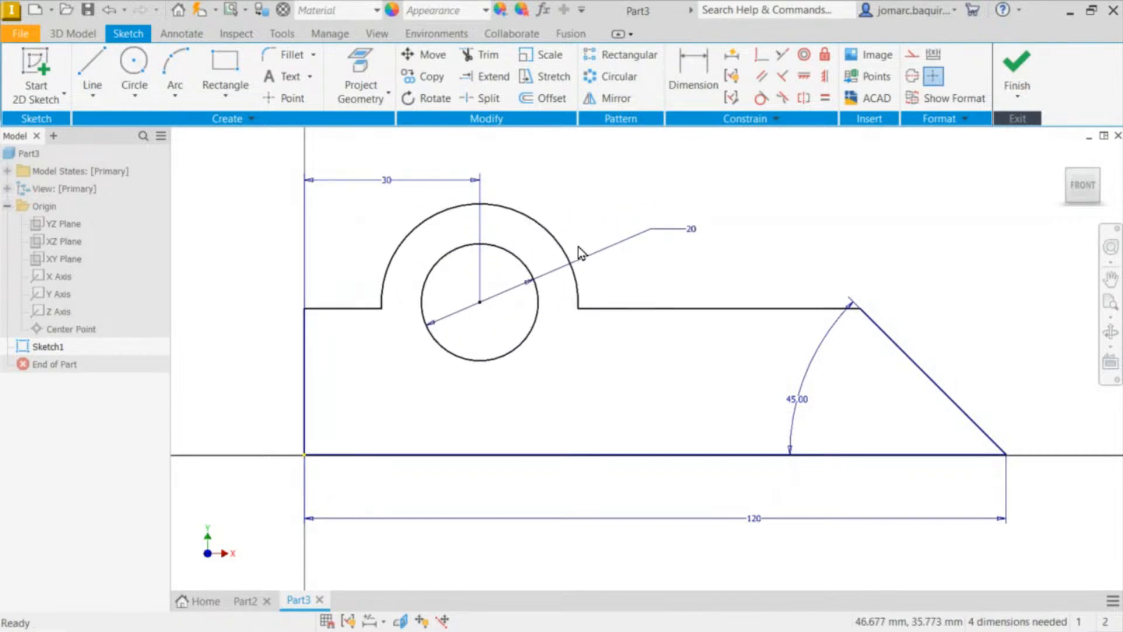
mouse_move(480, 303)
mouse_down()
mouse_move(477, 257)
mouse_move(479, 316)
mouse_up()
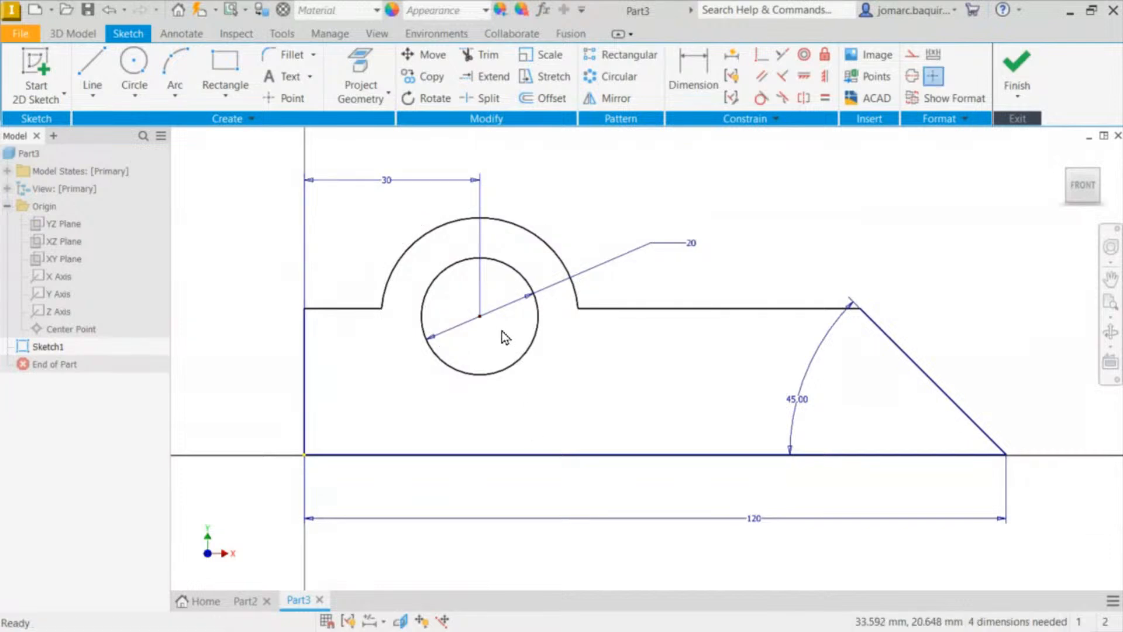
click(480, 316)
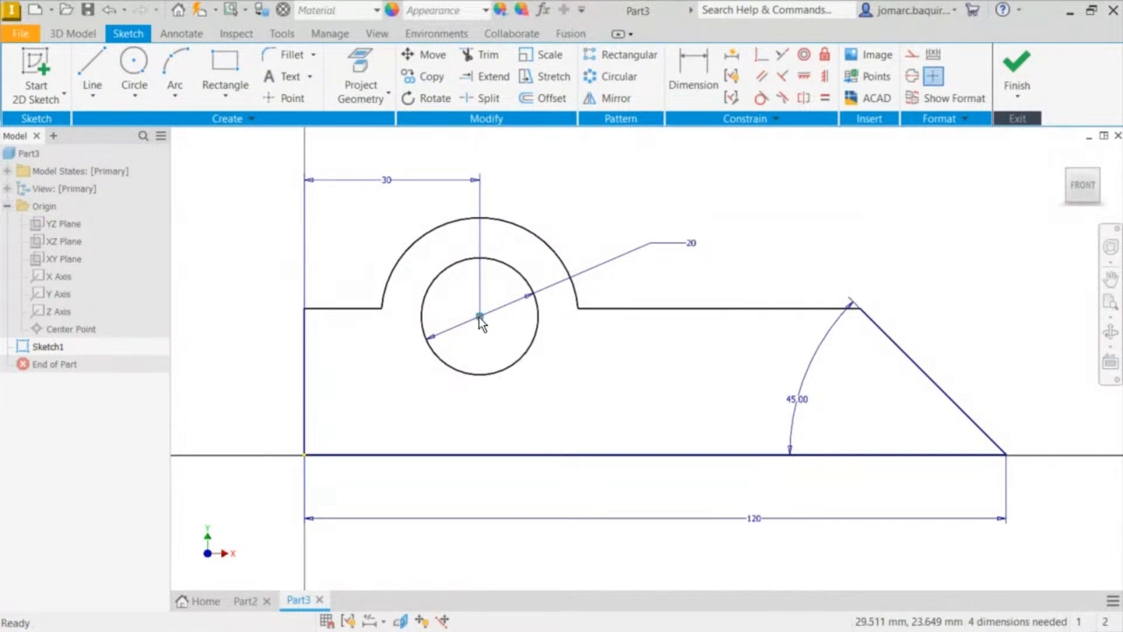
click(384, 308)
click(334, 230)
Step: Apply a horizontal constraint between the circle center and the arc's left endpoint, and test it by moving the center vertically
click(796, 83)
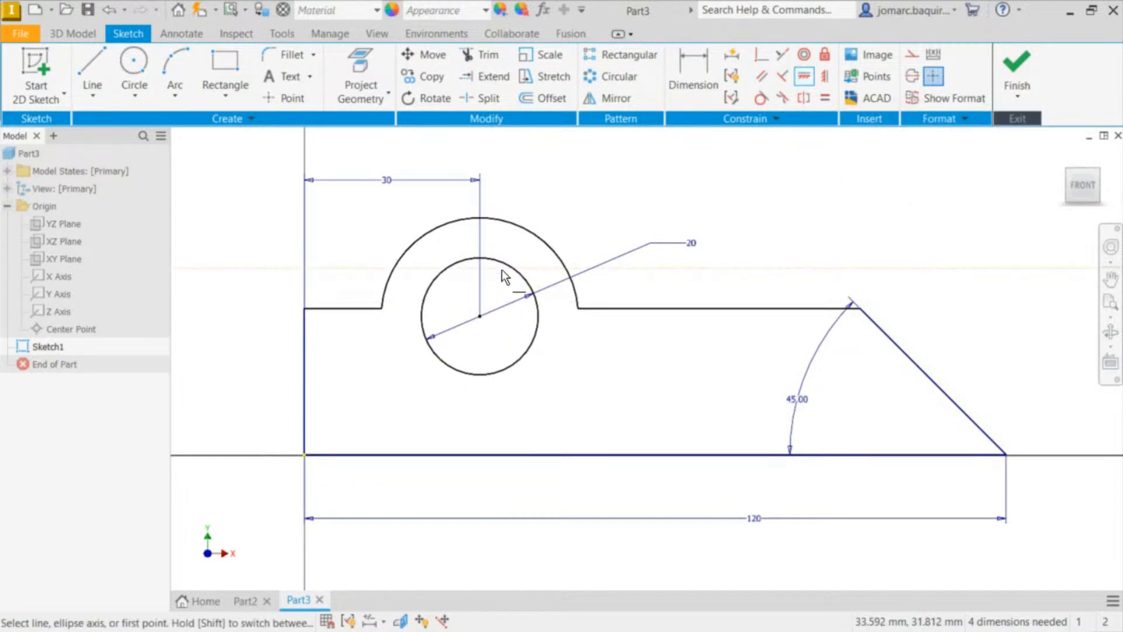
click(479, 318)
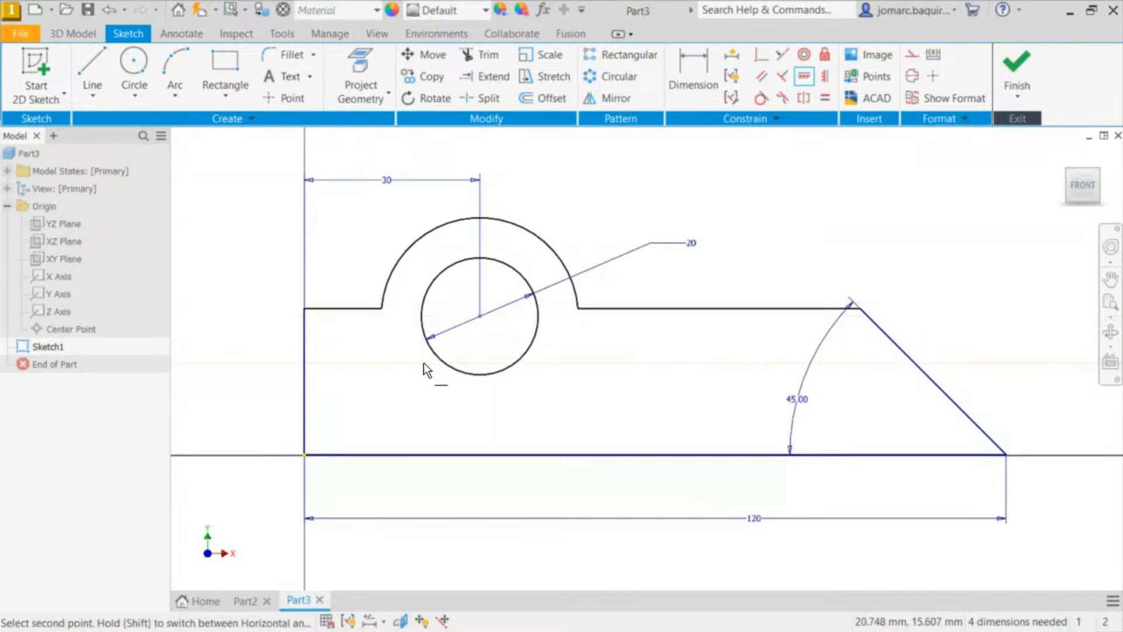
click(381, 309)
click(481, 319)
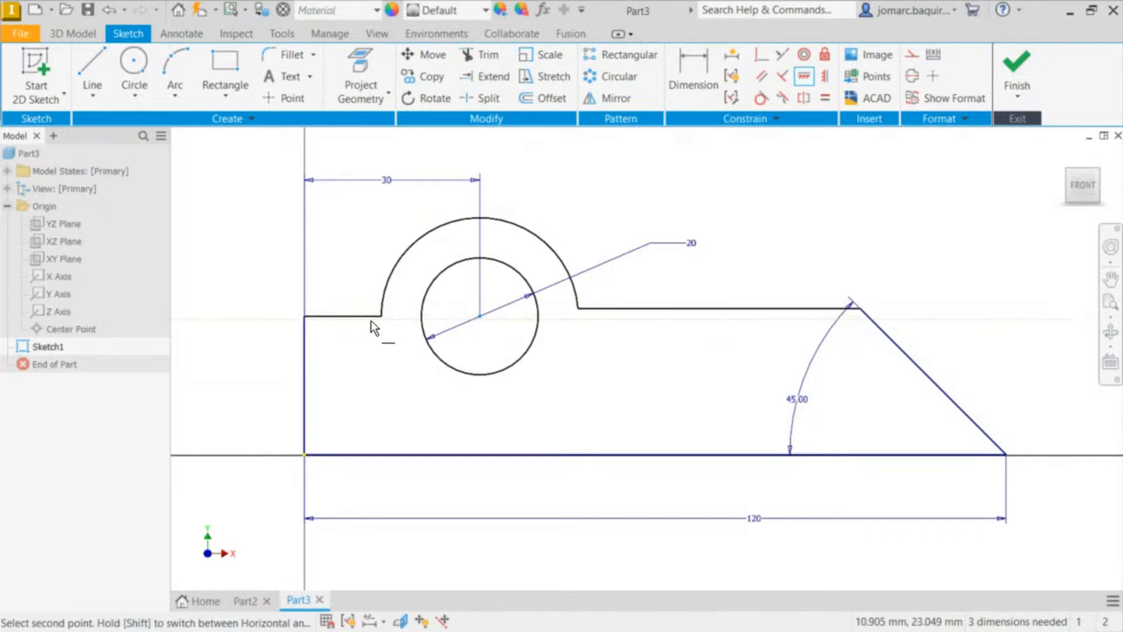
key(Escape)
drag(479, 316, 502, 265)
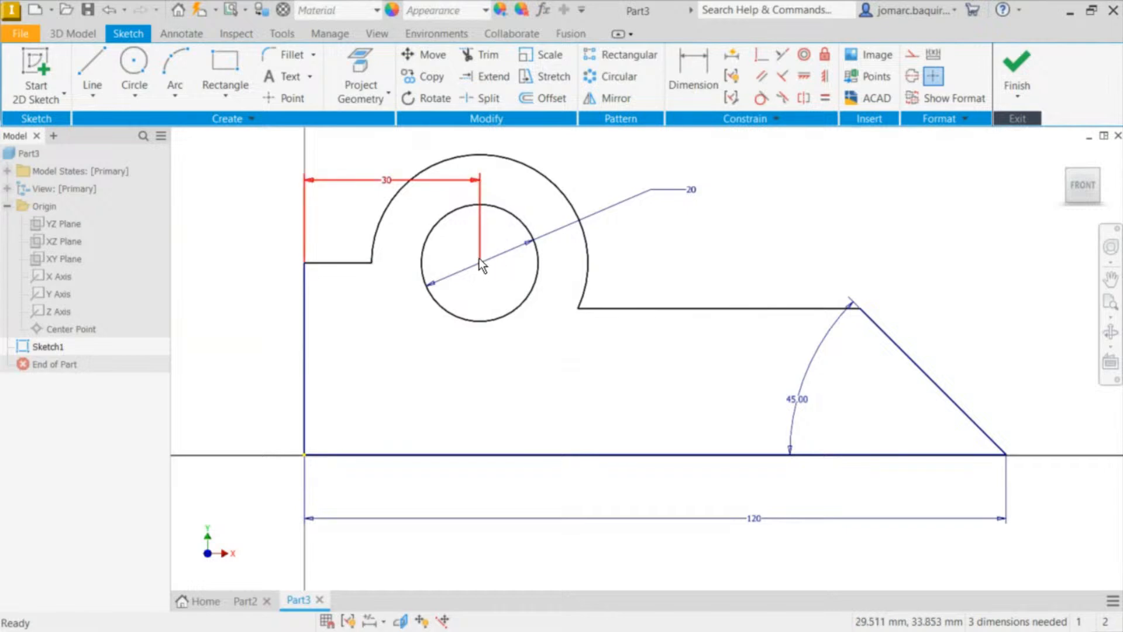
drag(480, 263, 478, 306)
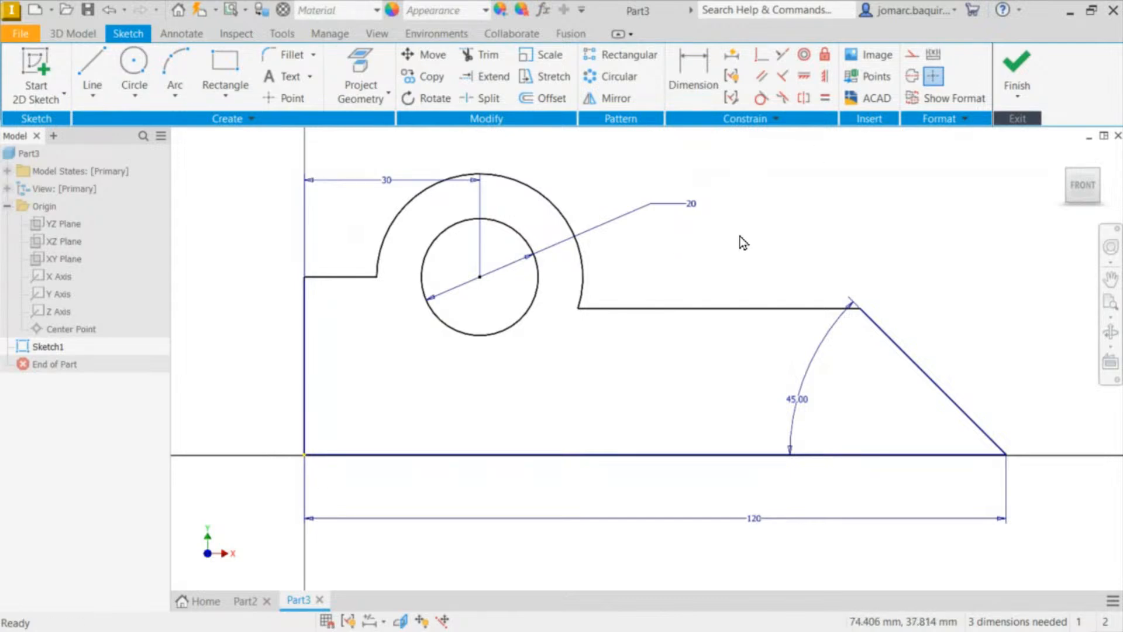
Step: Make the two upper line segments on either side of the arc collinear
click(778, 58)
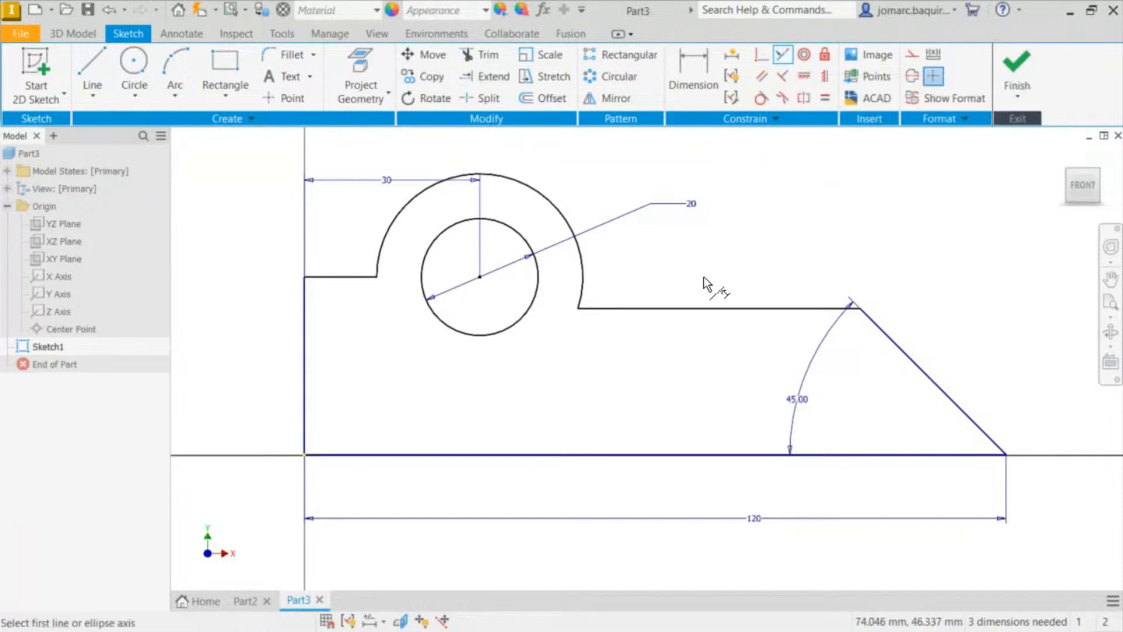
click(694, 308)
click(327, 277)
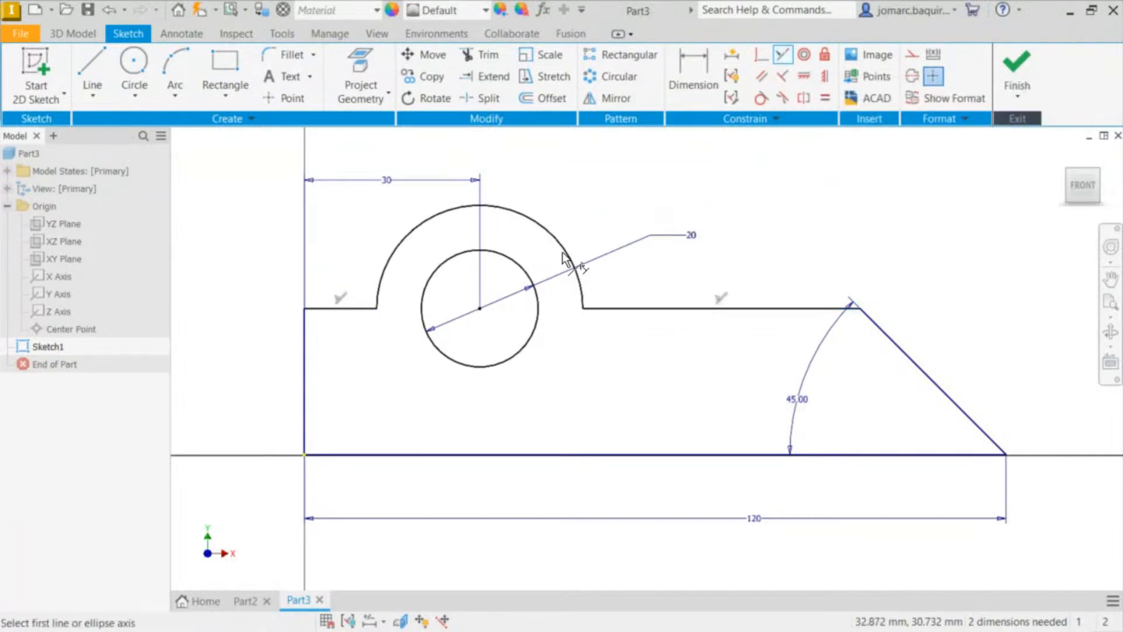
key(Escape)
Step: Test the collinear upper segments' remaining freedom by pulling them up and down
mouse_move(853, 309)
mouse_down()
mouse_move(946, 251)
mouse_move(761, 209)
mouse_move(743, 359)
mouse_move(754, 351)
mouse_up()
middle_drag(368, 246, 430, 262)
mouse_move(383, 263)
middle_down()
mouse_move(413, 273)
mouse_move(546, 265)
middle_up()
middle_drag(603, 234, 417, 278)
scroll(417, 277, down, 1)
drag(644, 303, 639, 299)
click(654, 247)
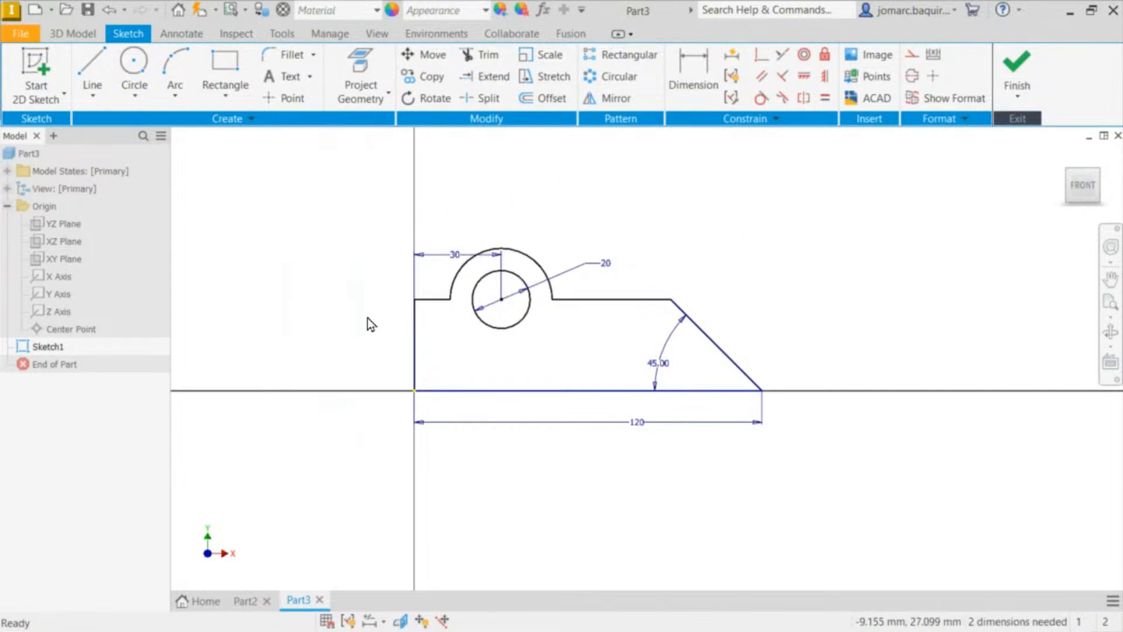
mouse_move(431, 300)
mouse_down()
mouse_move(426, 324)
mouse_move(427, 309)
mouse_up()
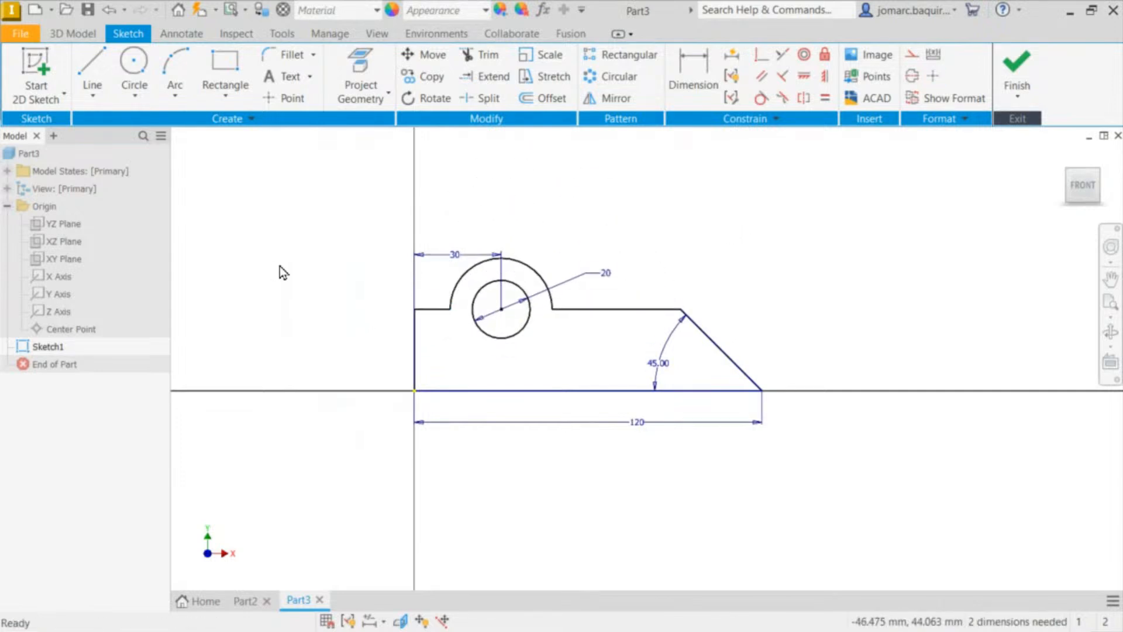
Step: Add a 25 mm vertical dimension between the short upper segment and the base line, placed outside the left side
key(d)
click(443, 316)
click(485, 391)
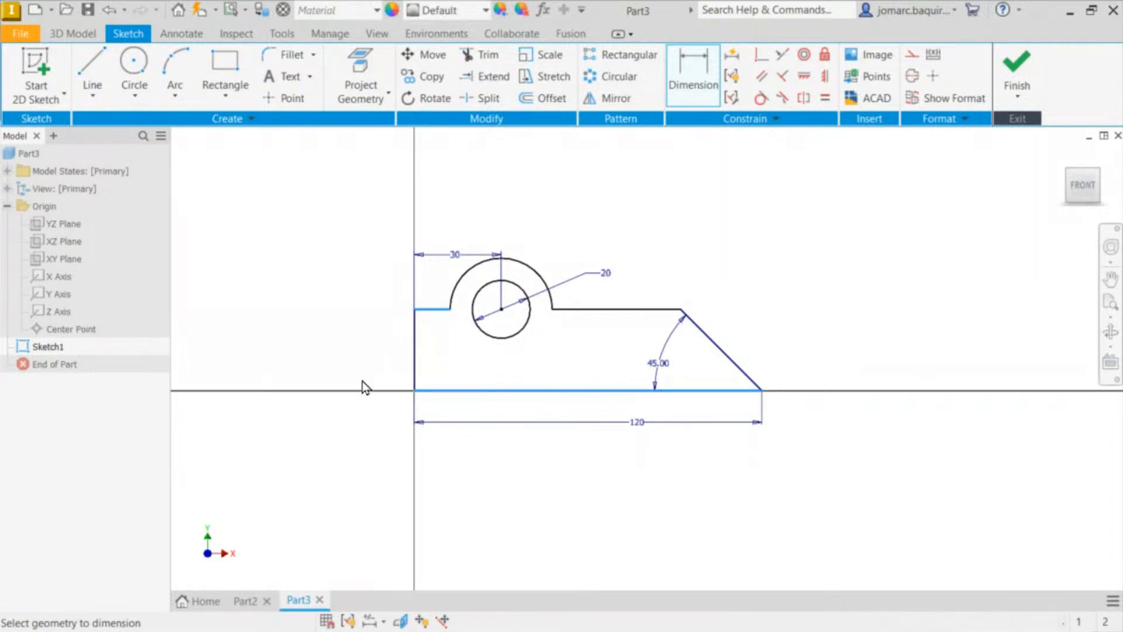
click(362, 404)
text(25)
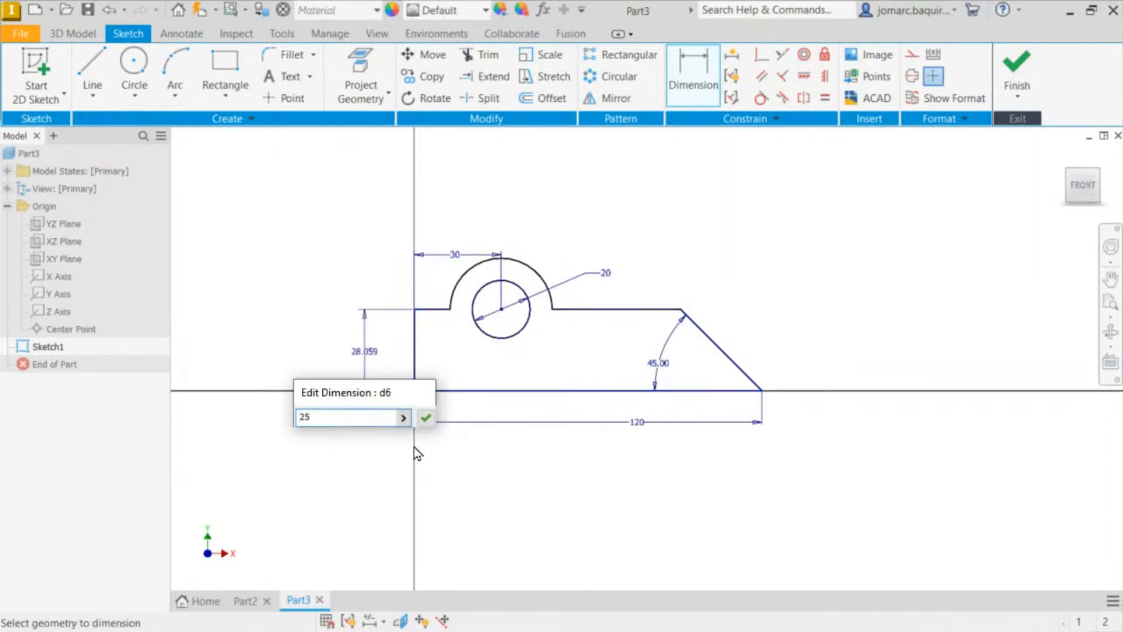
key(Return)
Step: Enlarge the outer arc freehand and reposition the 30 mm dimension above it
mouse_move(540, 283)
mouse_down()
mouse_move(579, 283)
mouse_move(559, 287)
mouse_up()
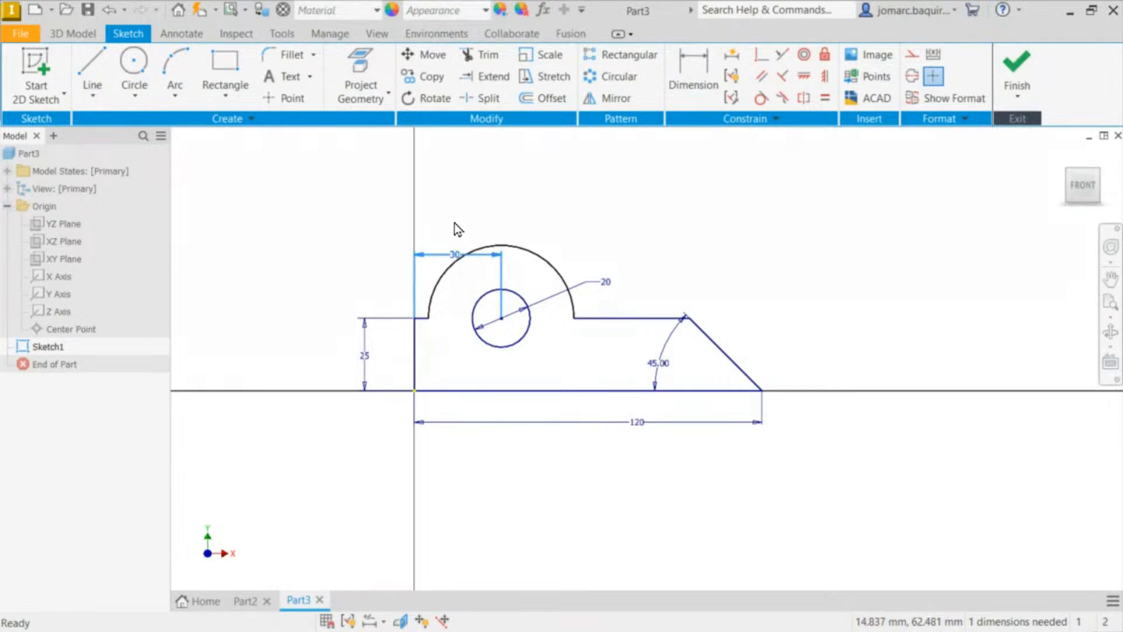
drag(451, 254, 452, 190)
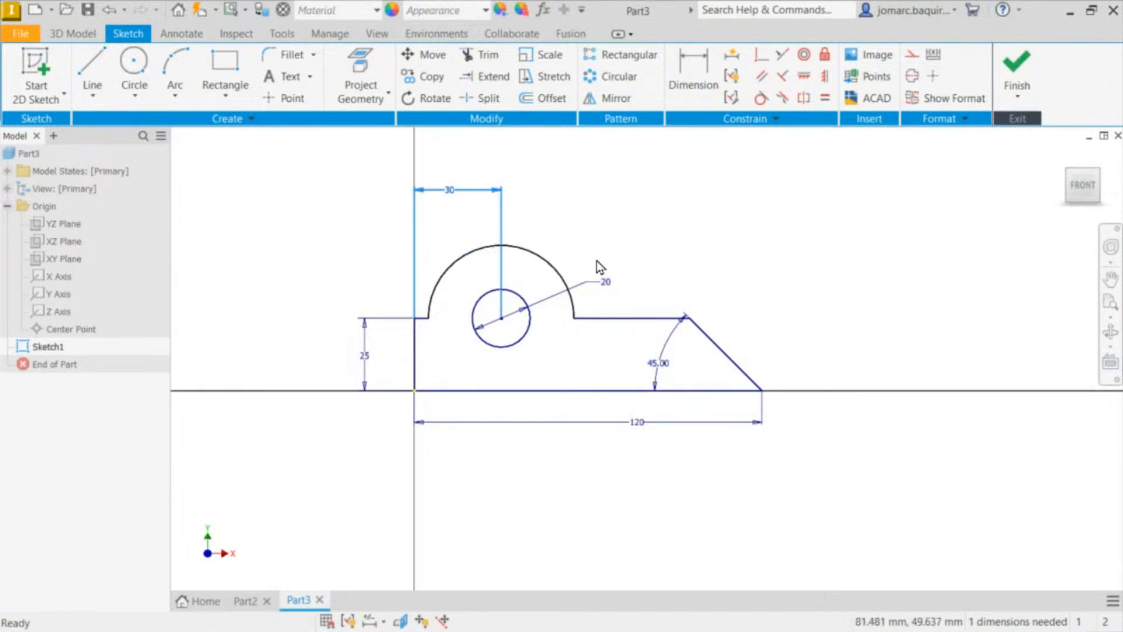
Step: Shrink and re-enlarge the outer arc to test its unconstrained radius
drag(456, 266, 489, 279)
scroll(585, 212, up, 5)
middle_drag(424, 315, 665, 157)
scroll(662, 157, down, 3)
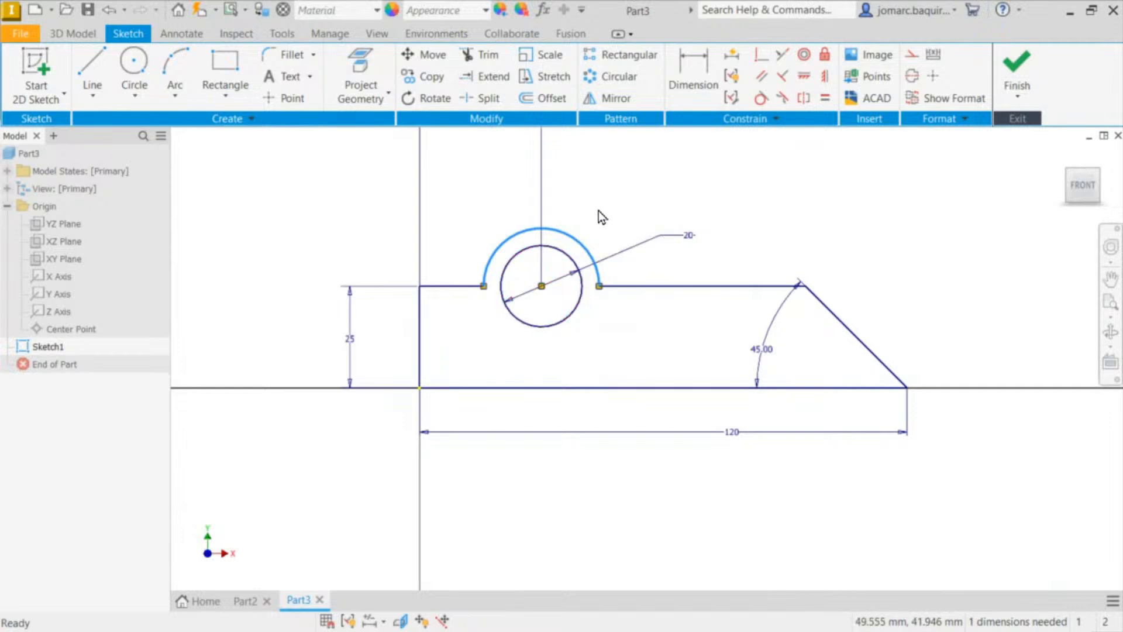
drag(576, 237, 601, 184)
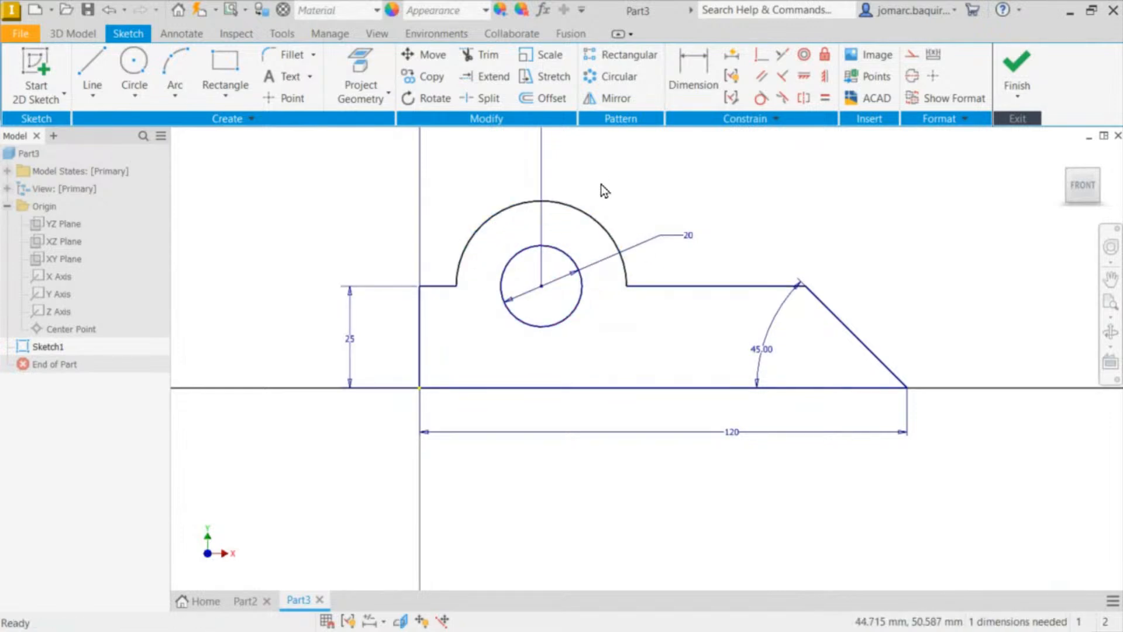
Step: Dimension the outer arc's radius as 20 mm
click(614, 237)
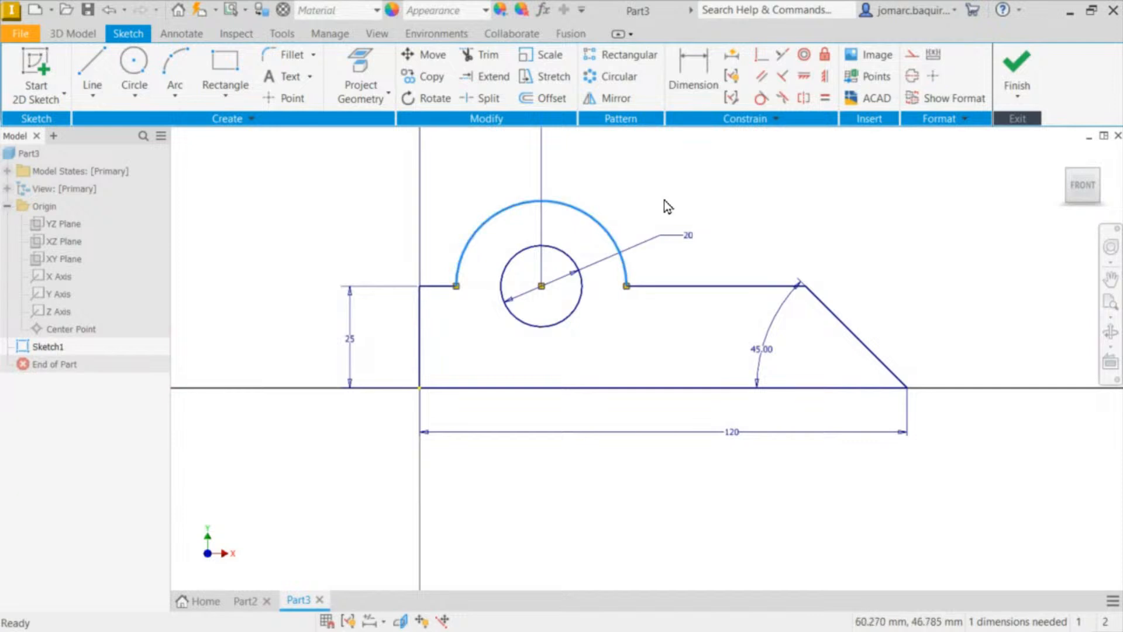
key(d)
click(610, 234)
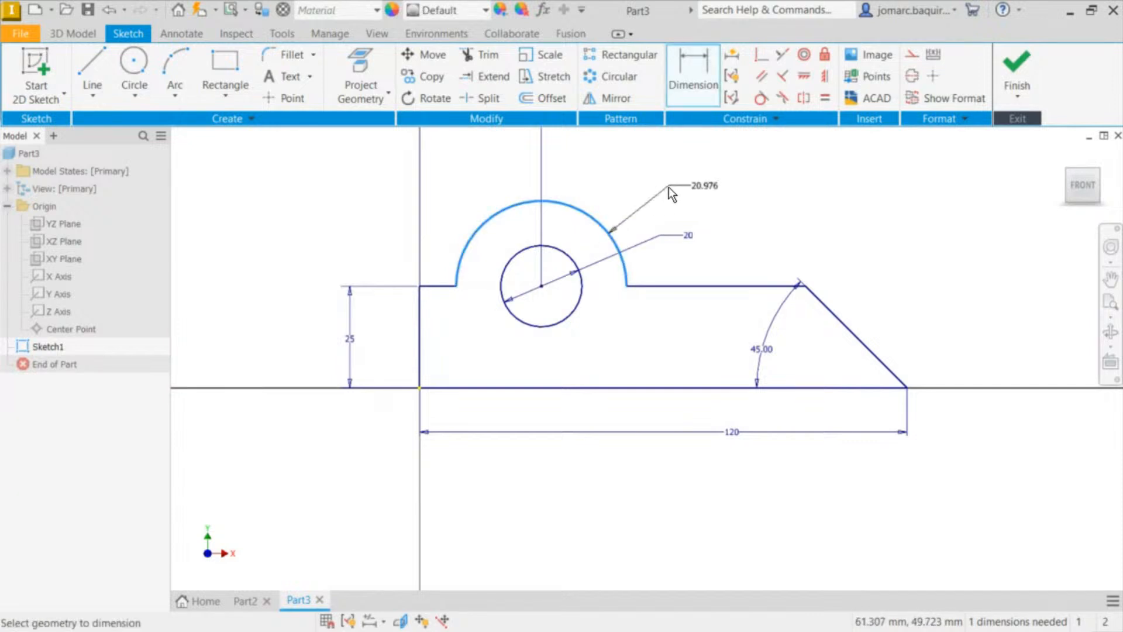
click(650, 179)
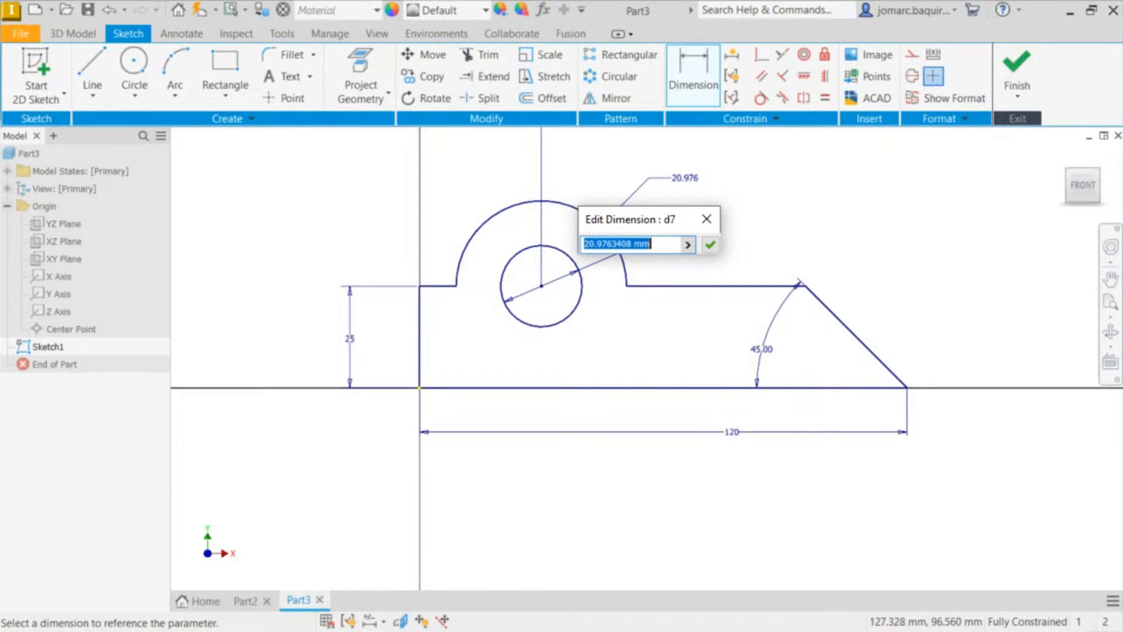
click(658, 241)
key(ctrl+a)
text(20)
key(Return)
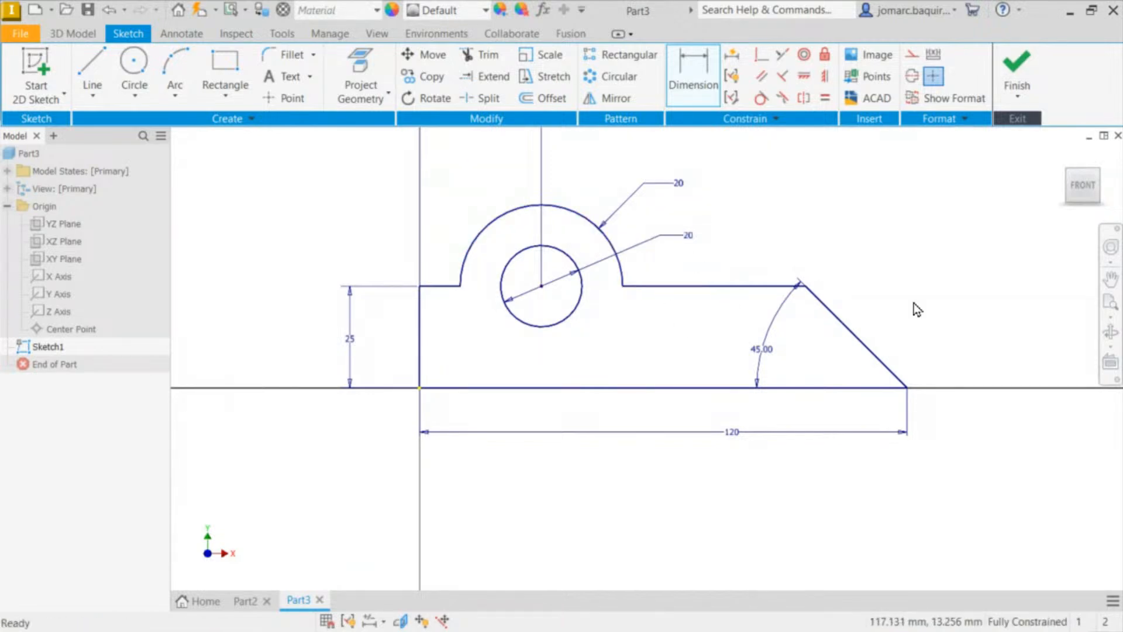
Step: Try to move the profile's upper edges and base line to check that the sketch is fully constrained
key(Escape)
middle_drag(921, 216, 844, 223)
middle_drag(684, 177, 732, 160)
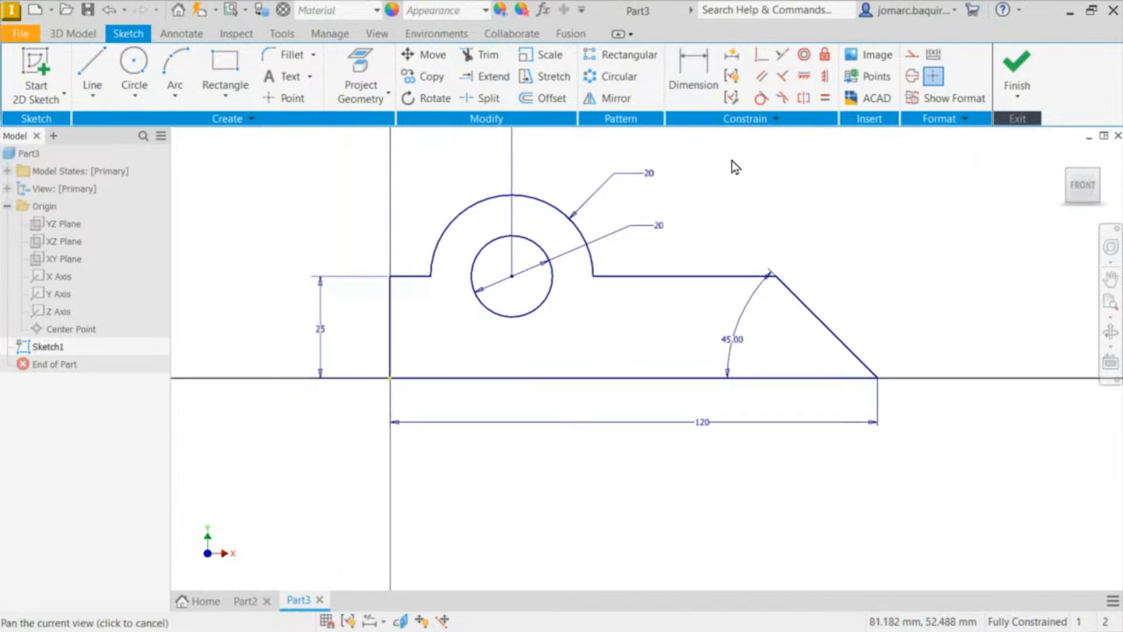
middle_drag(690, 198, 662, 211)
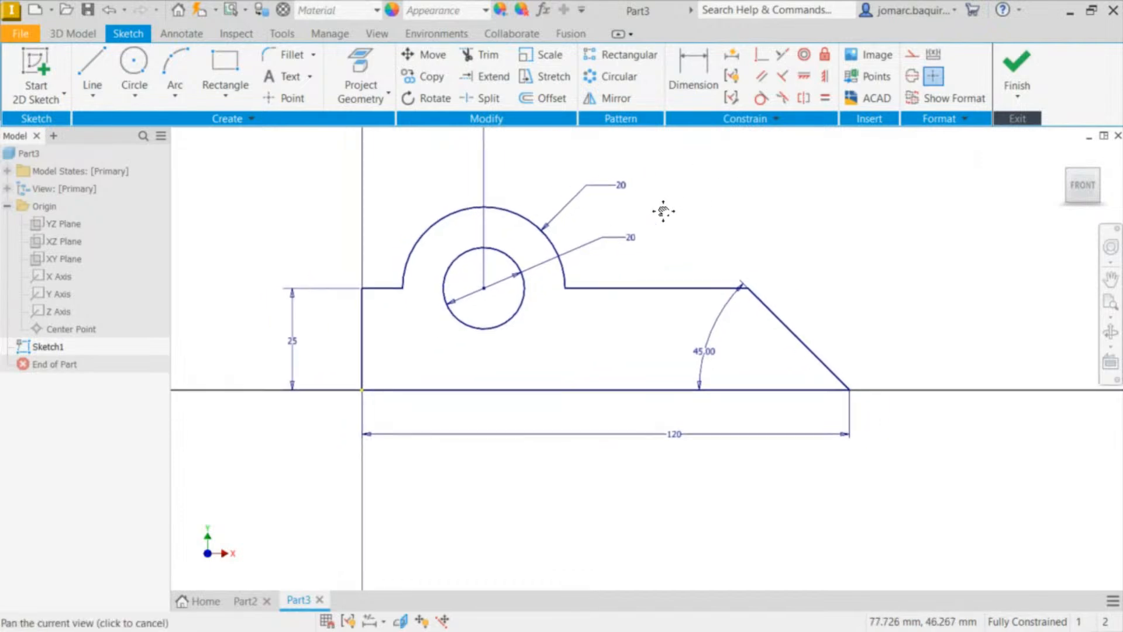
drag(667, 287, 384, 285)
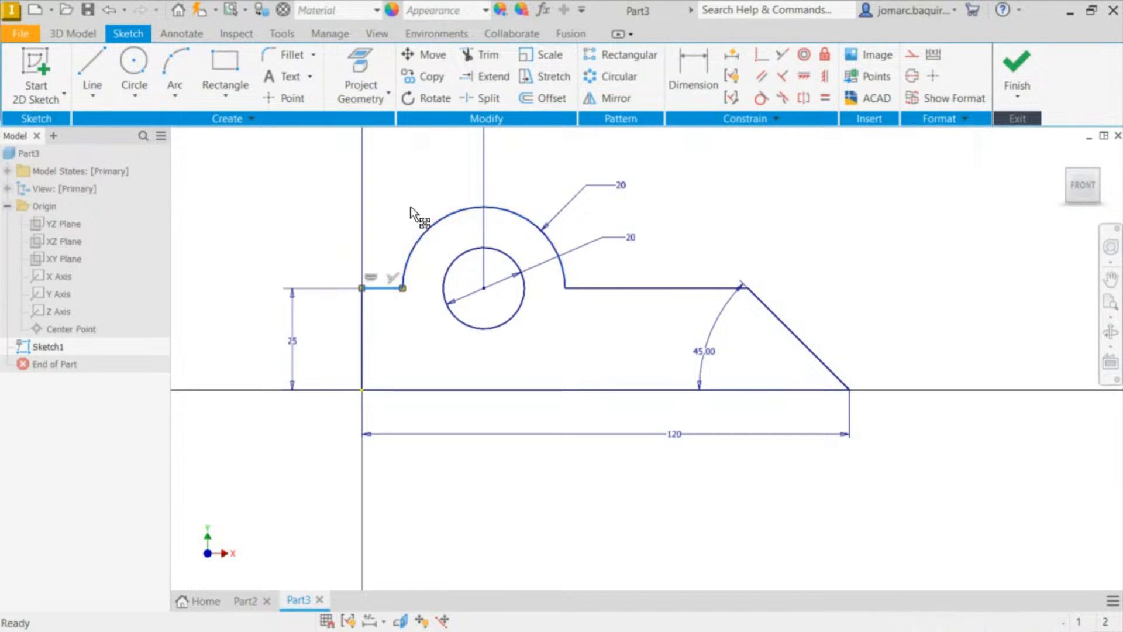
drag(488, 393, 334, 331)
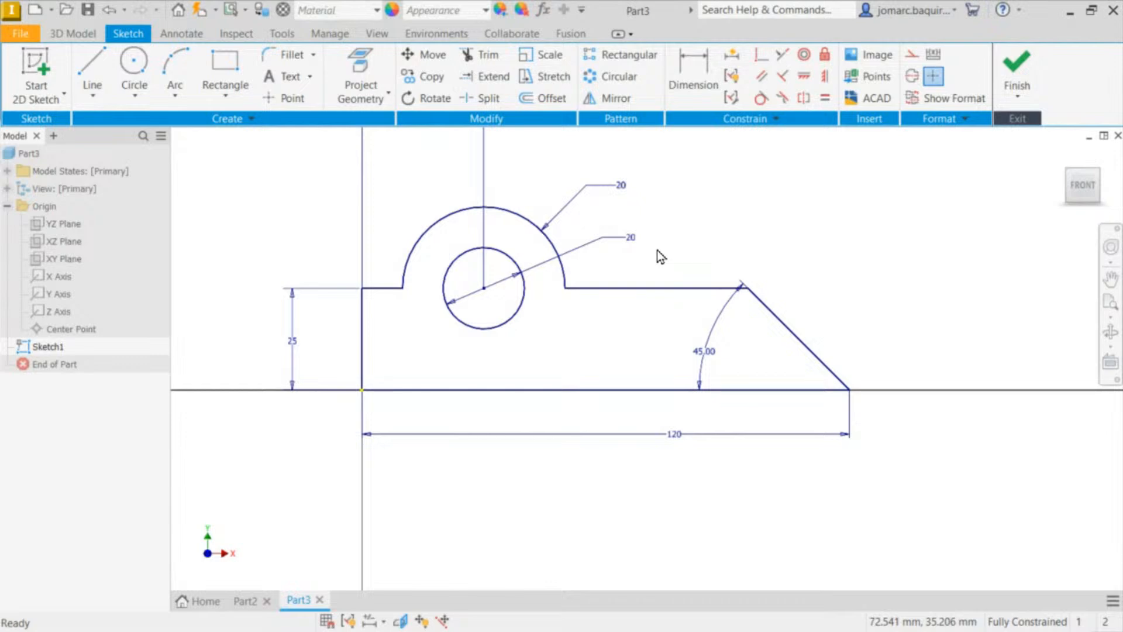
middle_drag(669, 244, 730, 236)
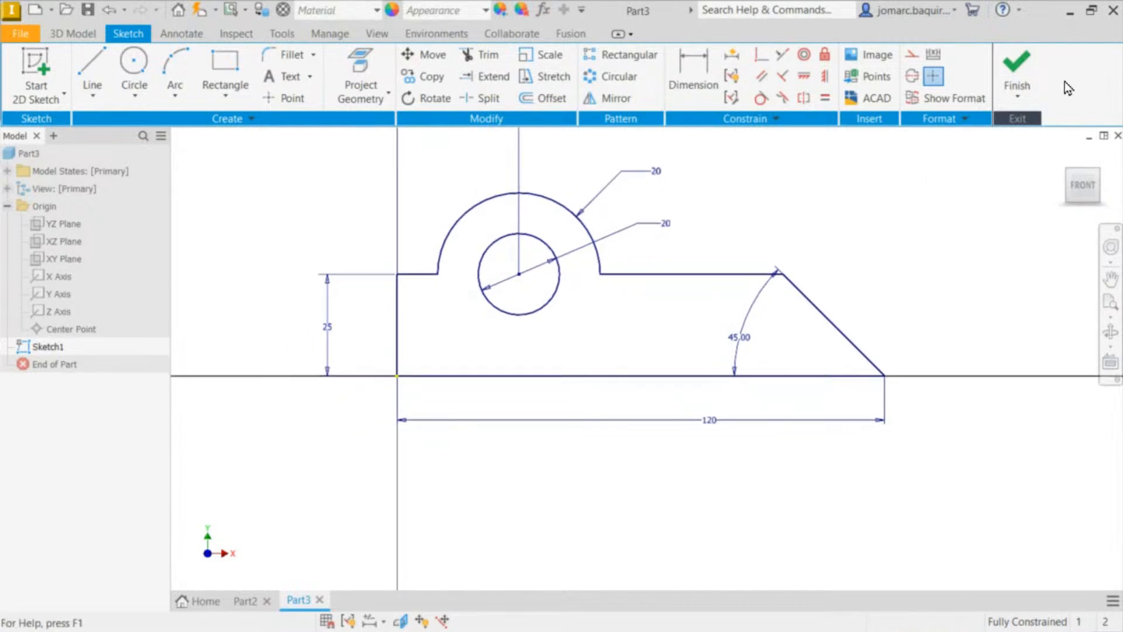
Step: Finish the sketch and extrude the profile around the hole 10 mm, symmetric about the sketch plane
click(1015, 74)
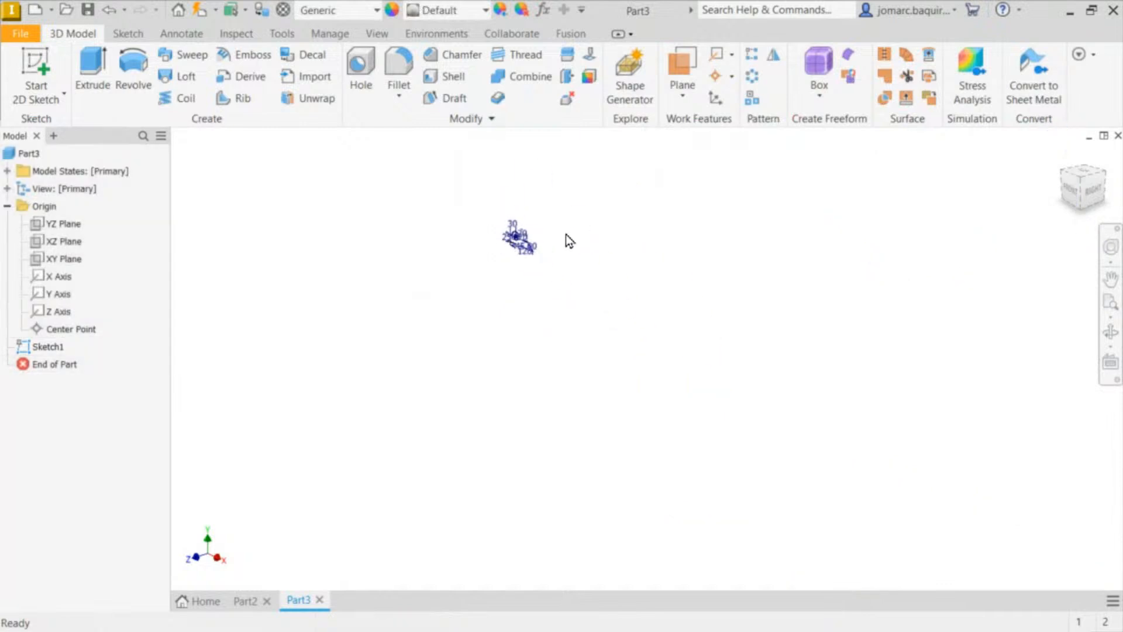
scroll(723, 310, up, 5)
middle_drag(740, 245, 513, 322)
middle_drag(284, 281, 207, 339)
click(90, 61)
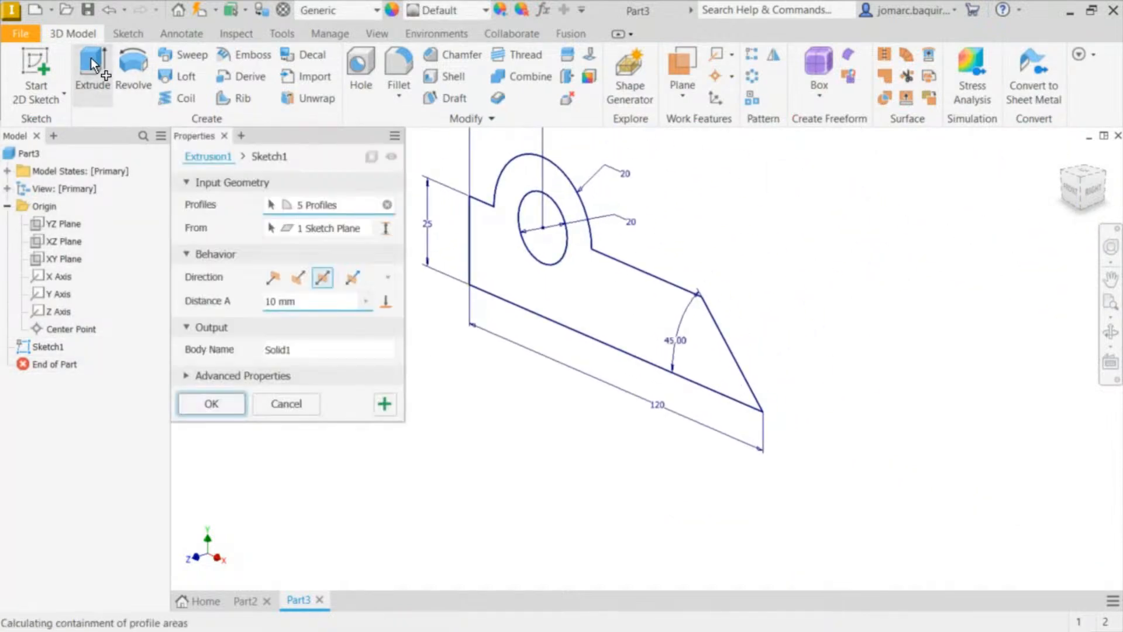
click(622, 283)
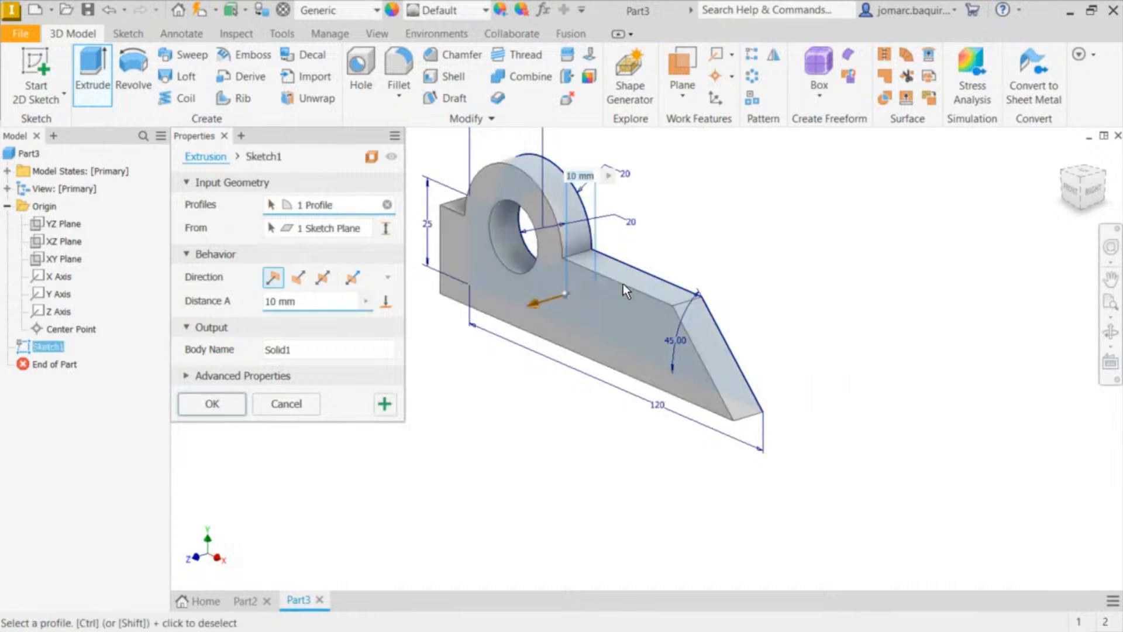
click(323, 279)
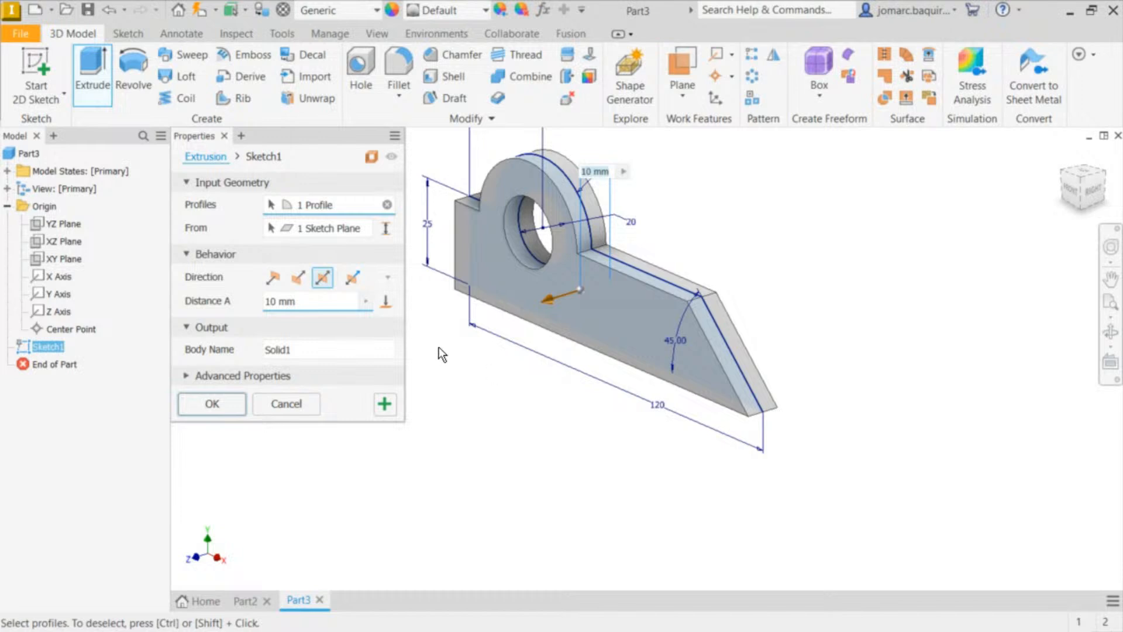
click(211, 404)
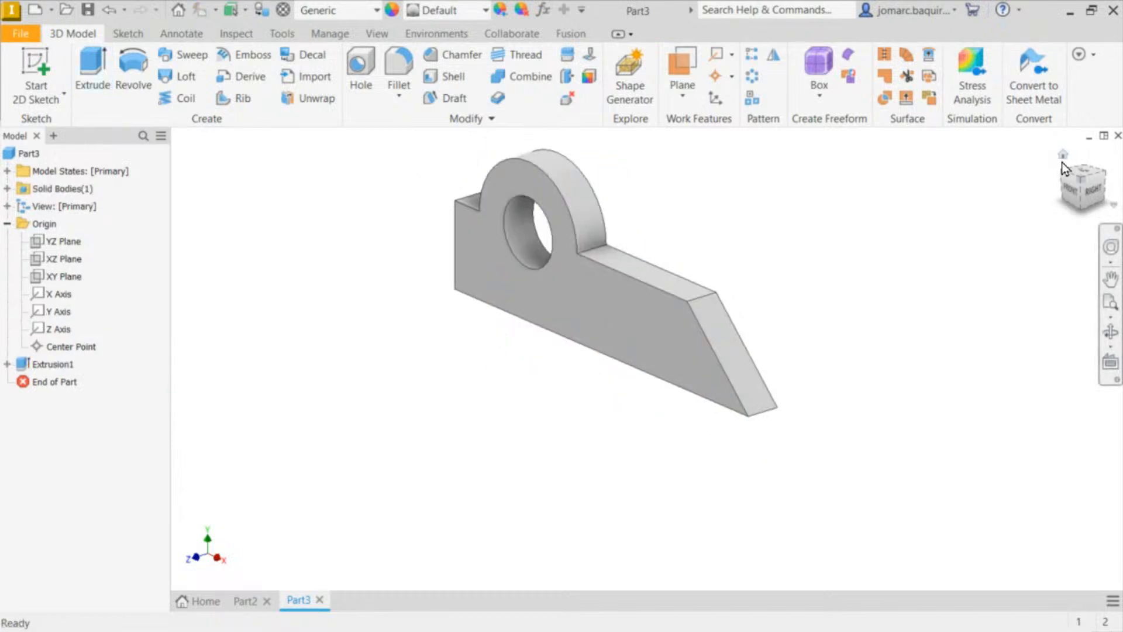
Step: Inspect the extruded solid from the isometric home view
click(1063, 154)
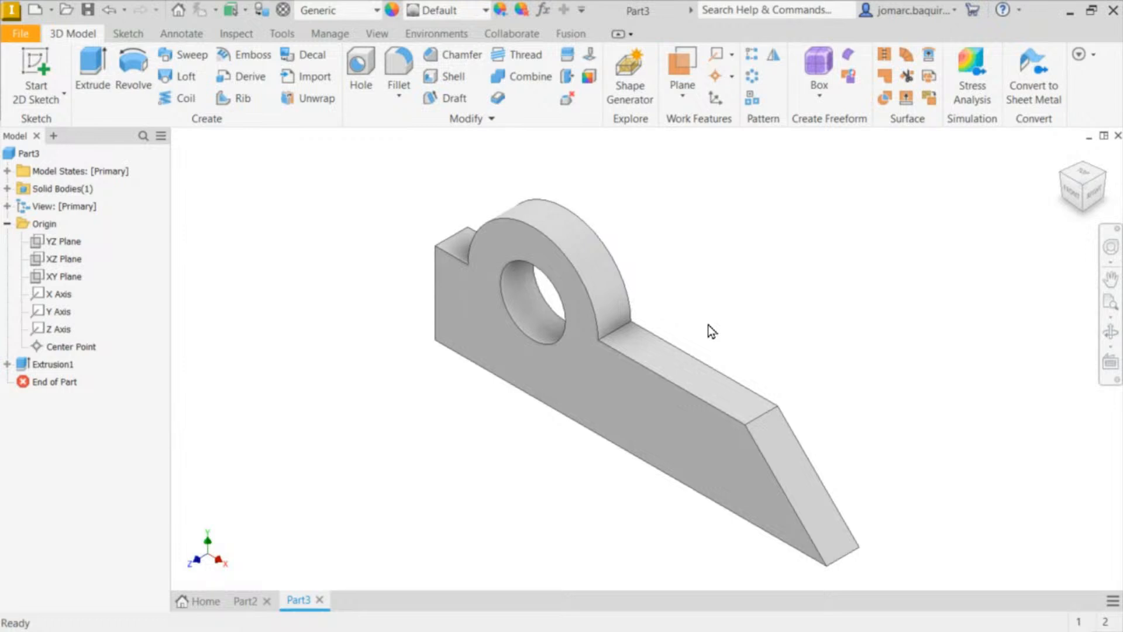
shift+middle_drag(525, 387, 461, 333)
key(F6)
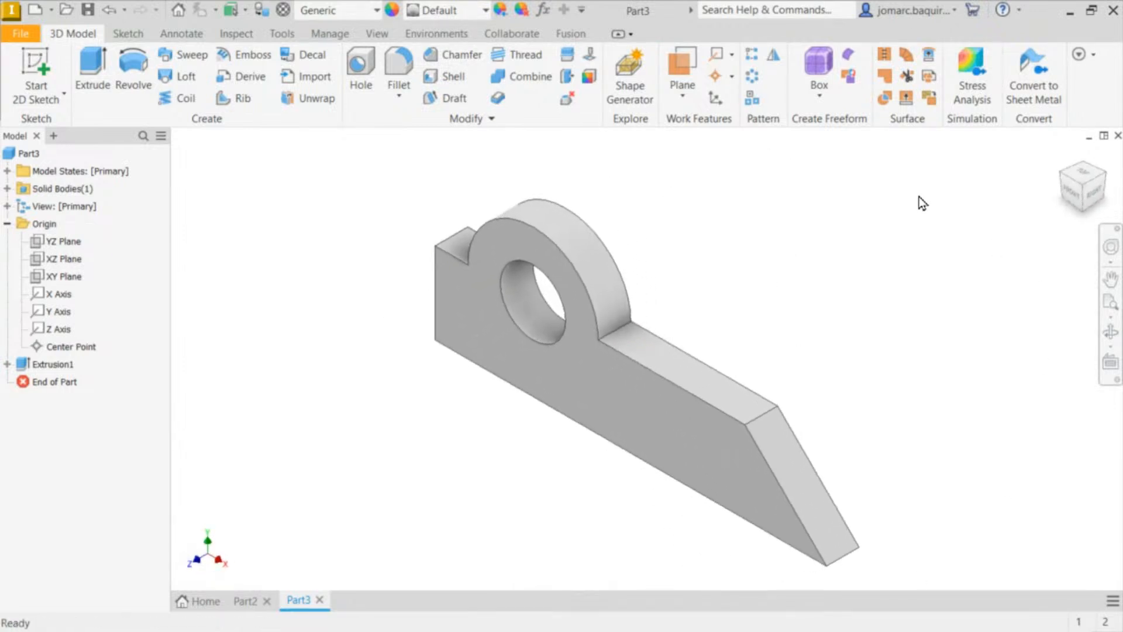
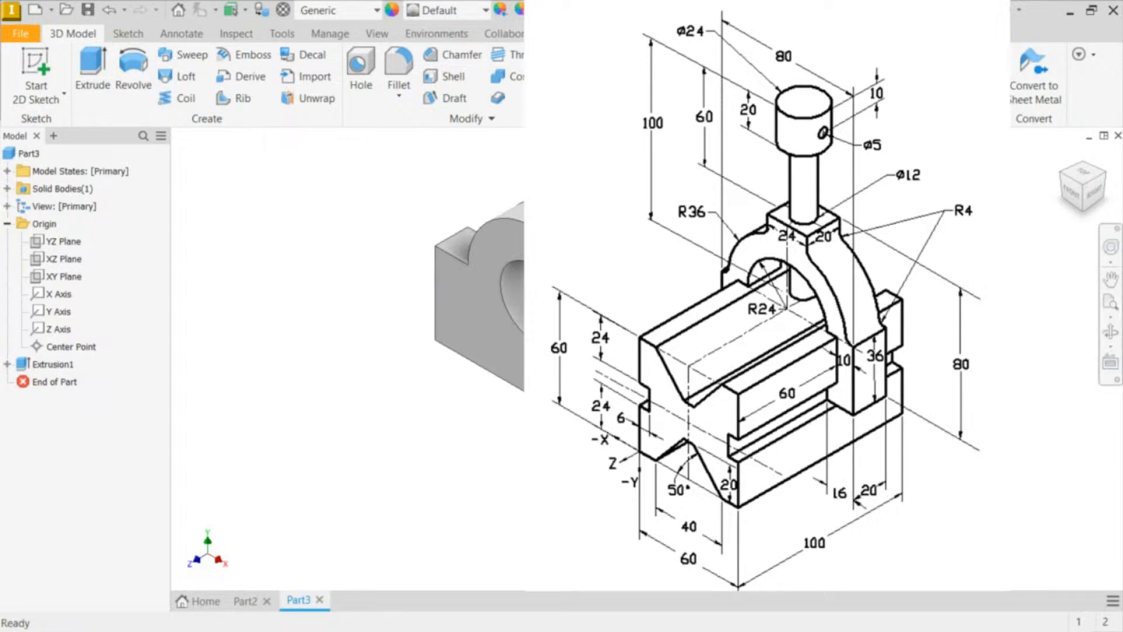
Step: Create a new metric part from the Standard (mm).ipt template and start a 2D sketch on the front plane
key(ctrl+n)
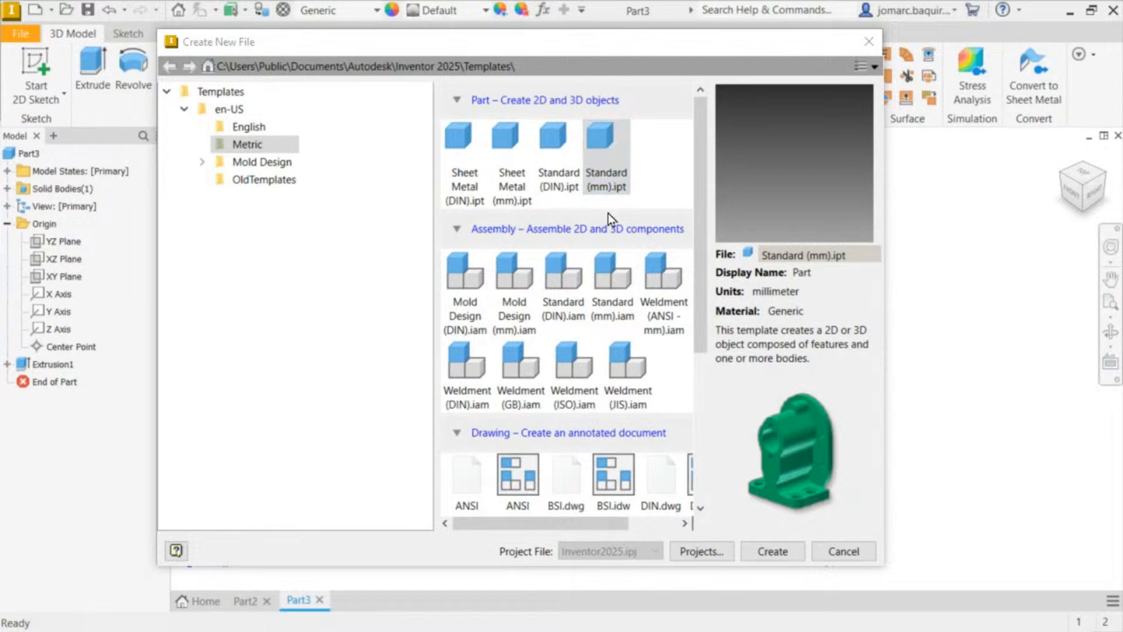
double_click(604, 170)
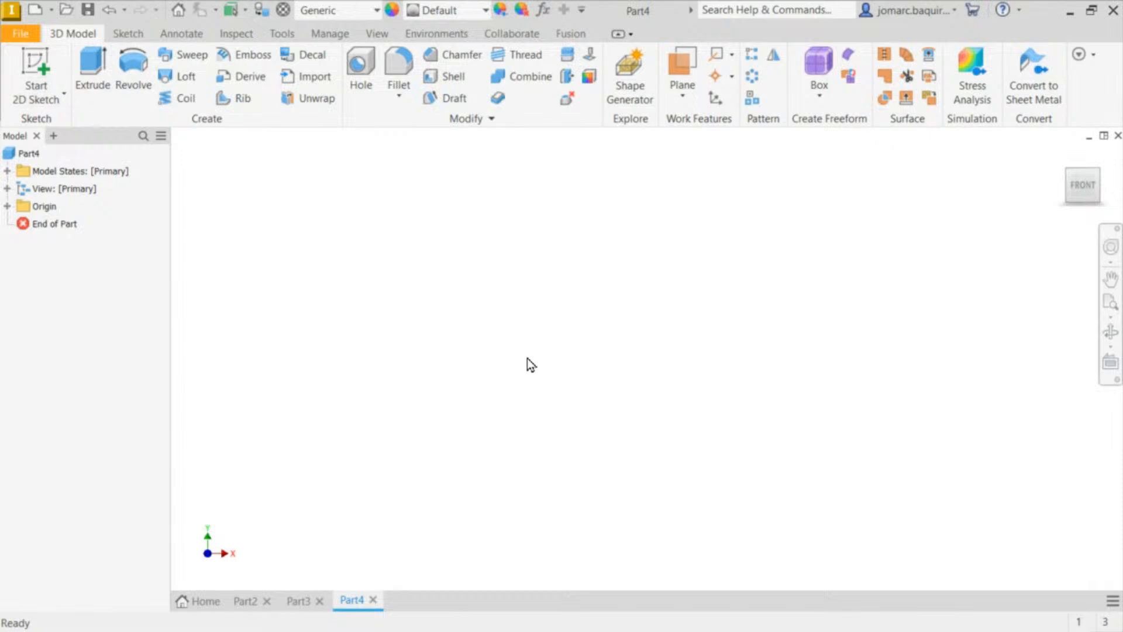
key(s)
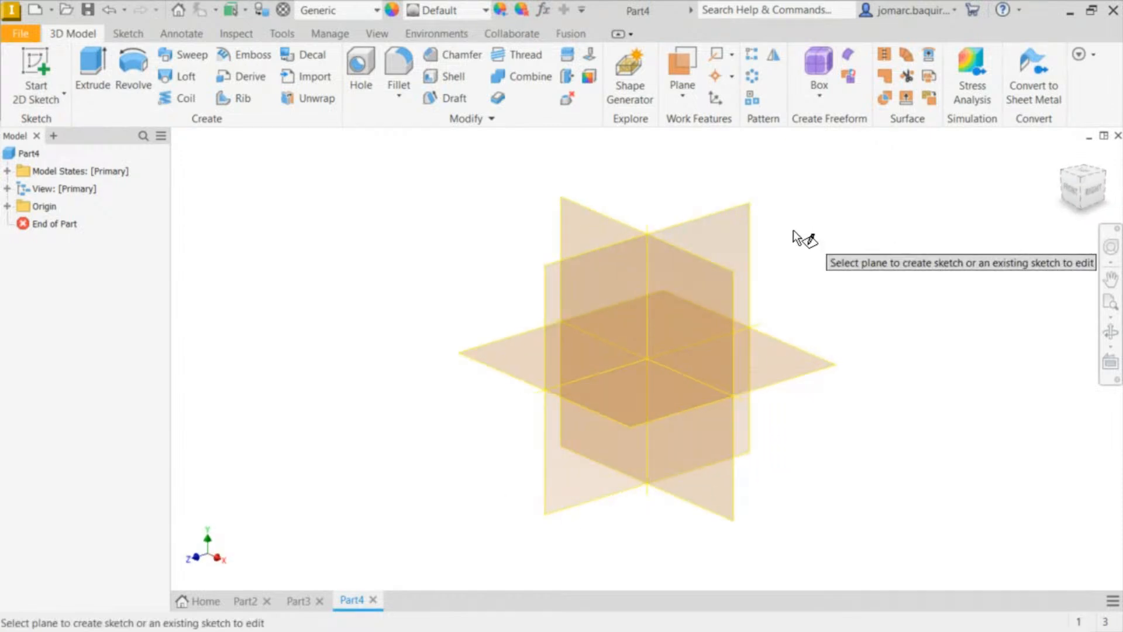
click(713, 270)
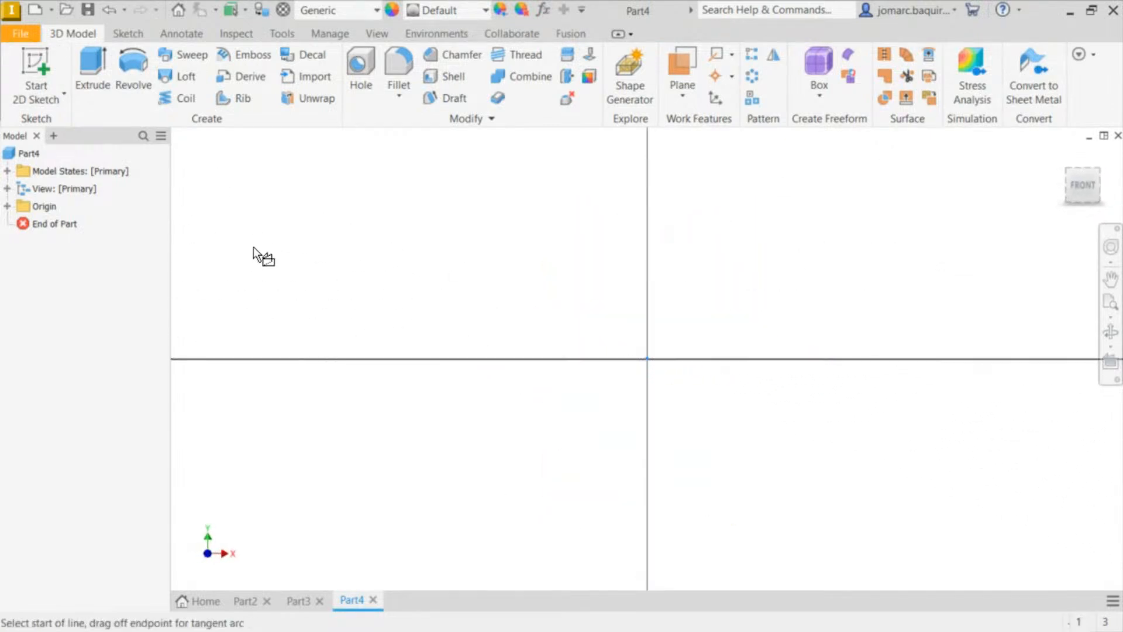
Step: Sketch a center-based square about 17 mm wide, centered on the origin
click(226, 97)
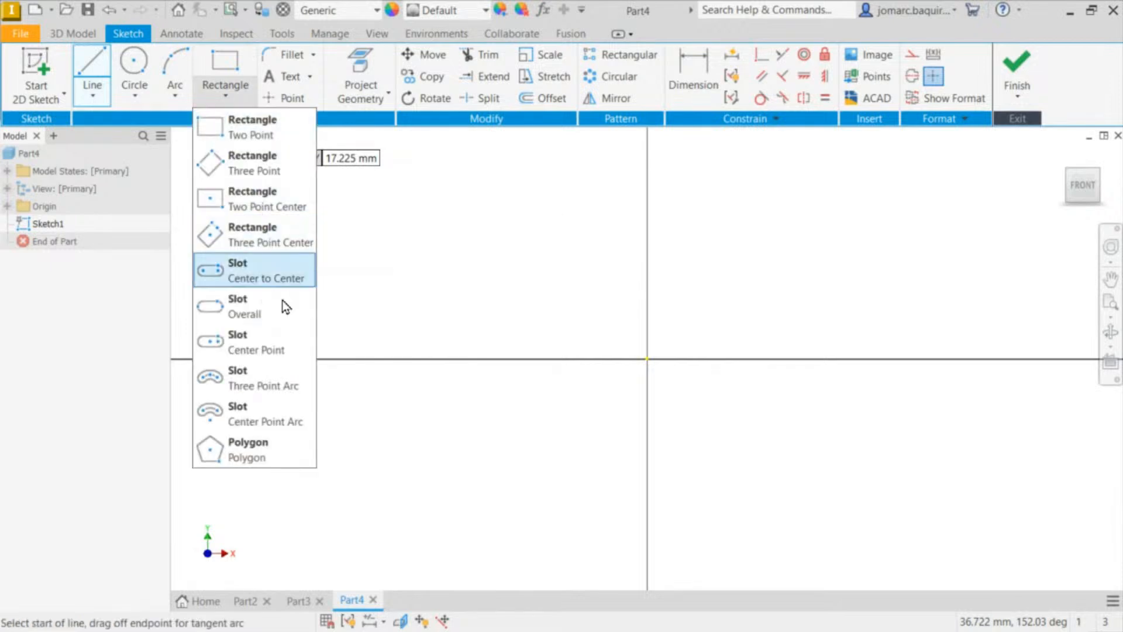
click(279, 194)
click(647, 359)
click(759, 246)
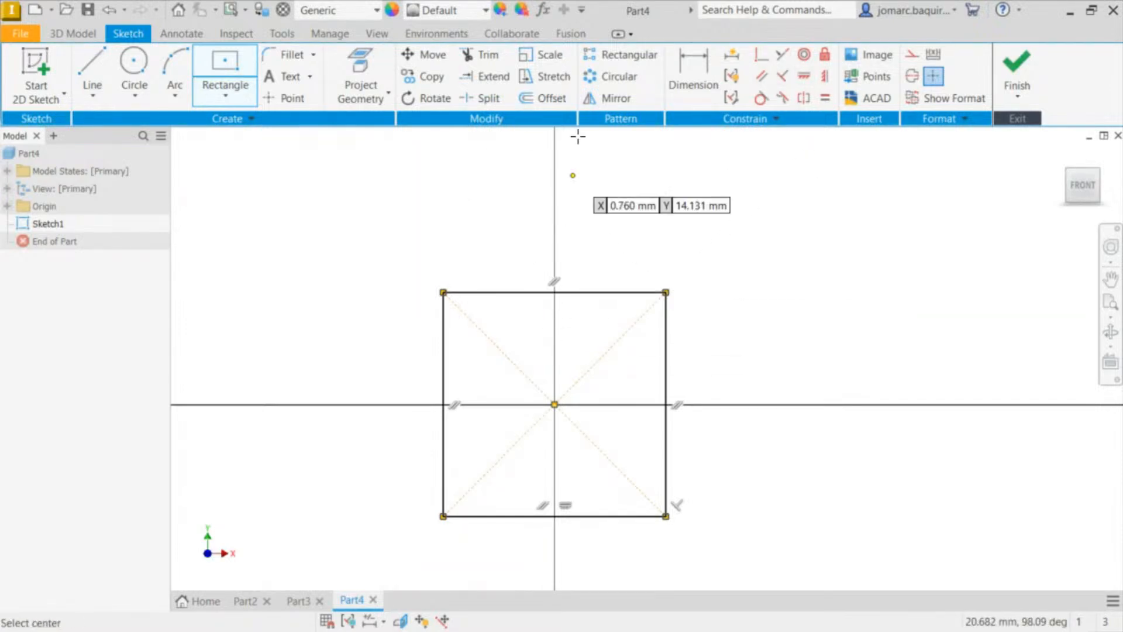
scroll(557, 261, up, 3)
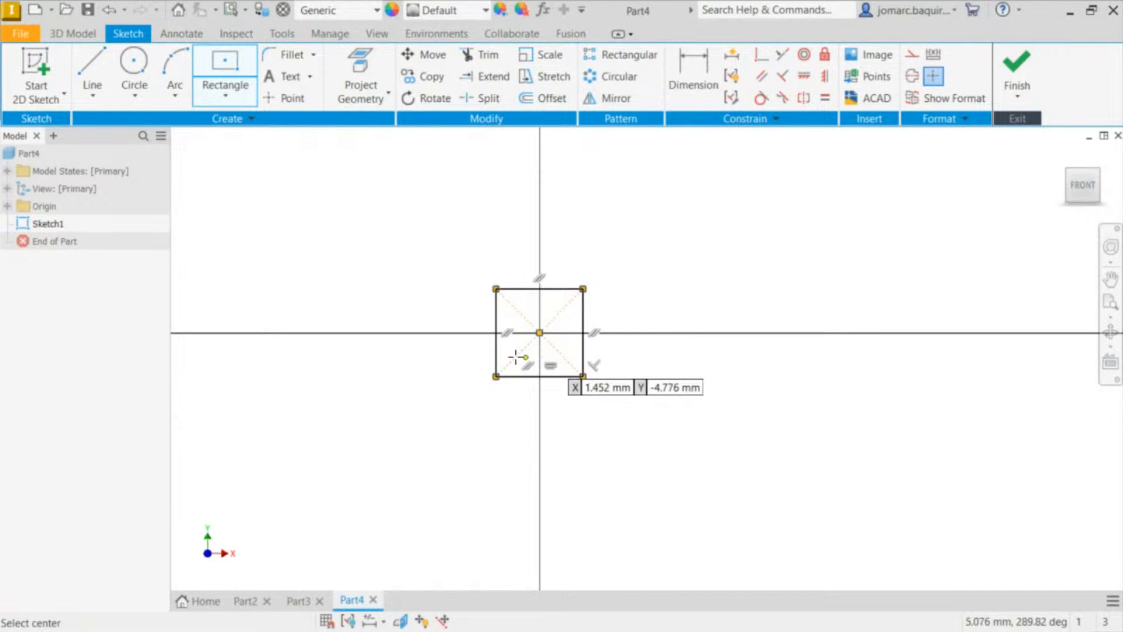
scroll(617, 332, up, 2)
scroll(562, 239, down, 6)
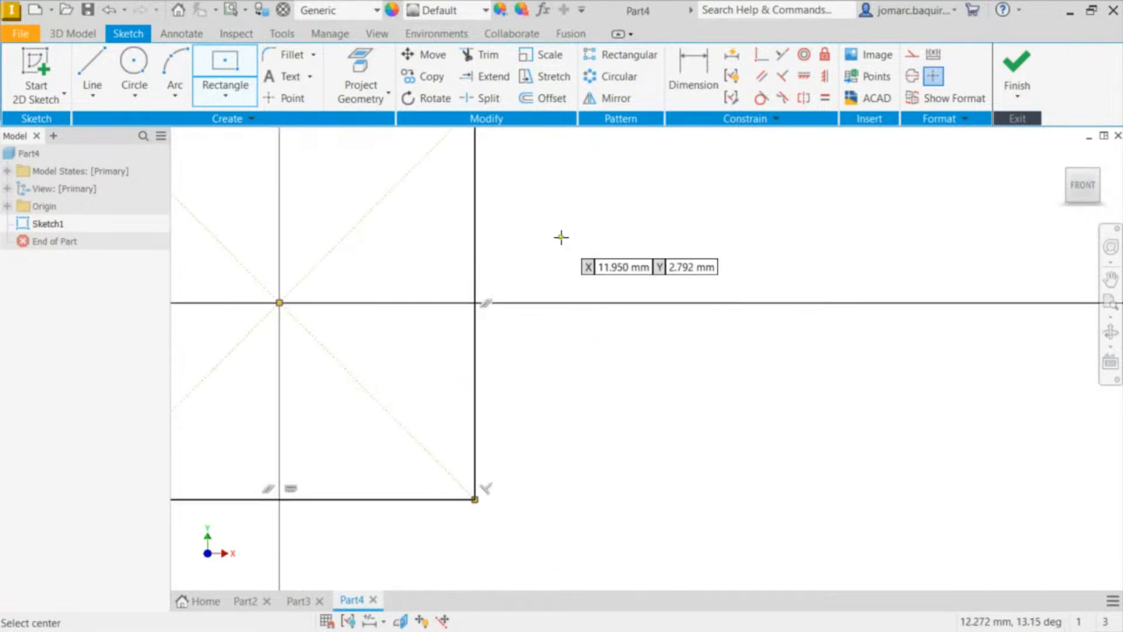
click(769, 226)
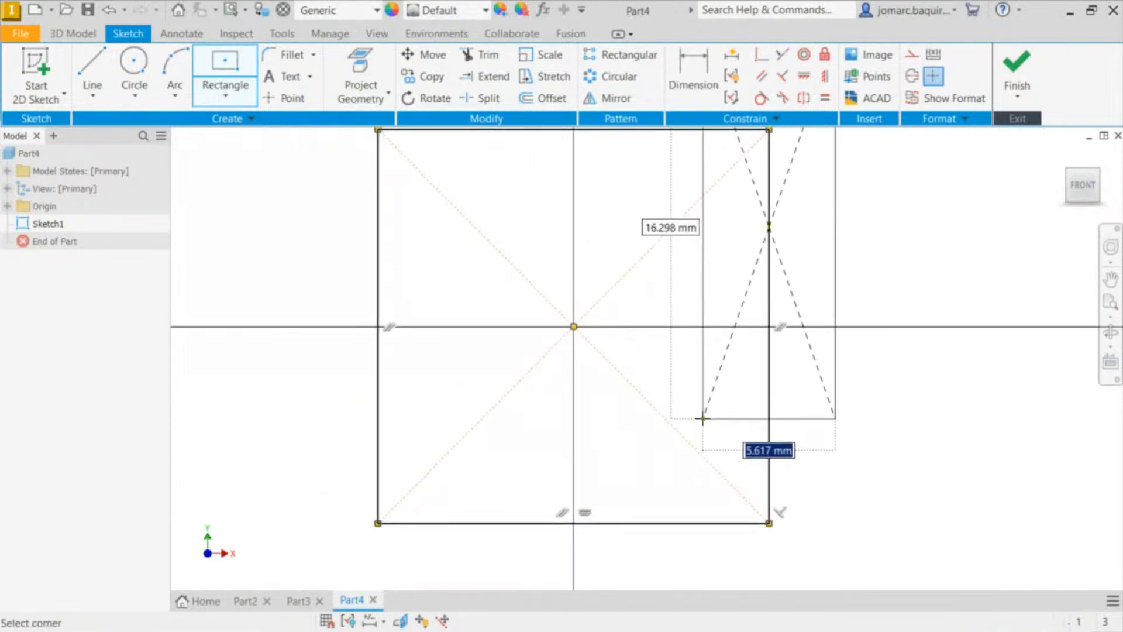
key(Escape)
click(225, 94)
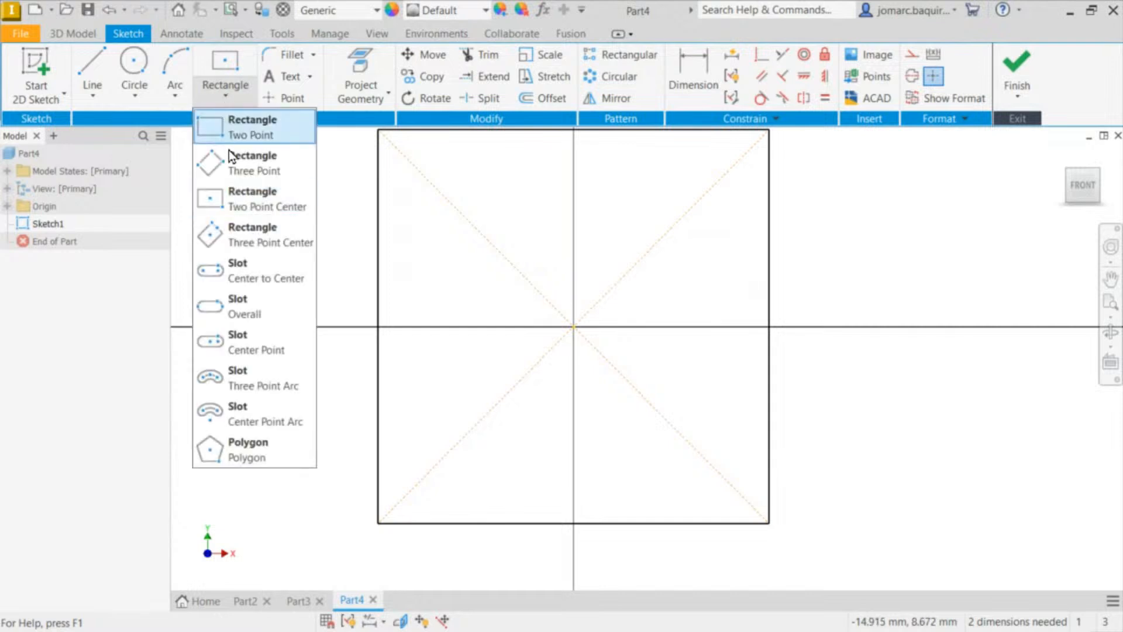
click(256, 162)
click(743, 327)
key(Escape)
click(233, 81)
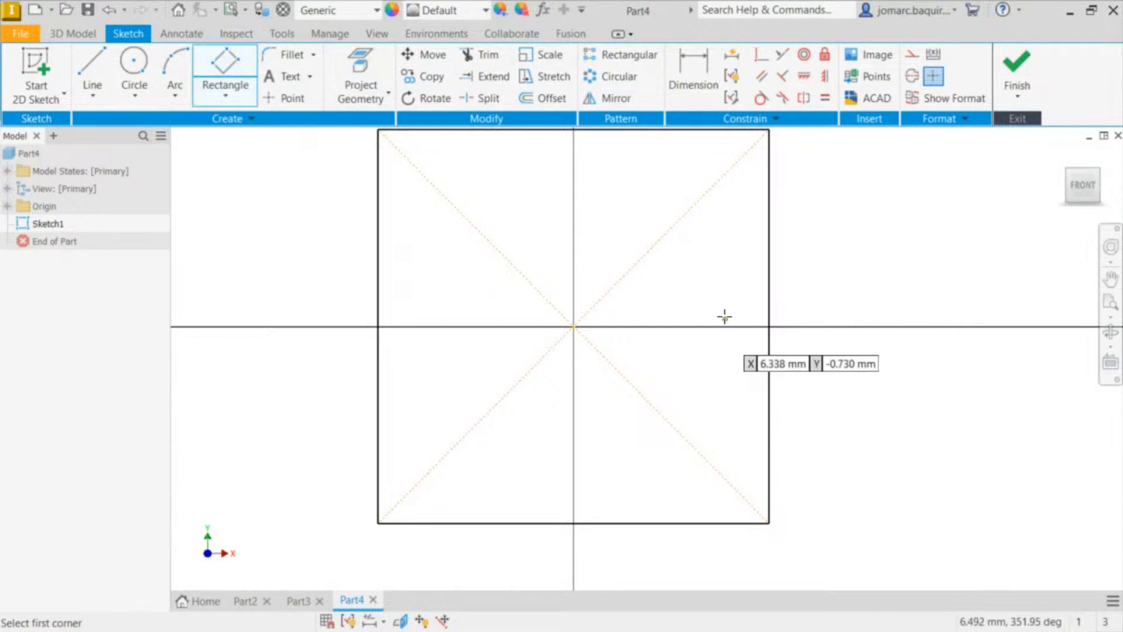
click(765, 402)
key(Escape)
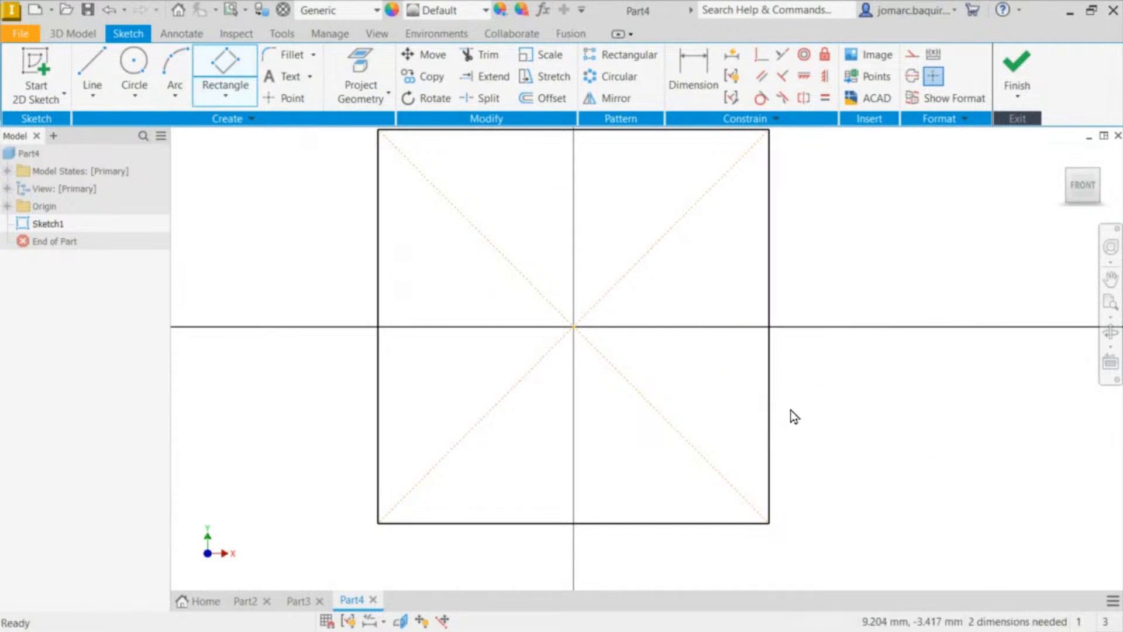
Step: Draw a three-point rectangle inside each vertical edge of the square as side notches, the right one about 2.6 mm deep
click(240, 61)
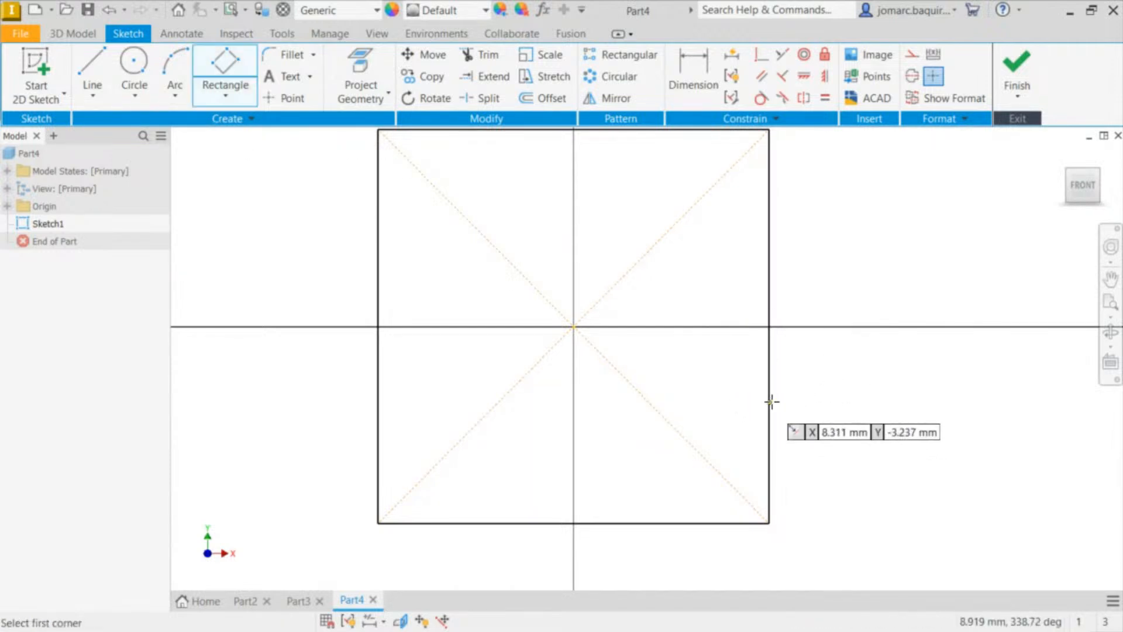
click(769, 399)
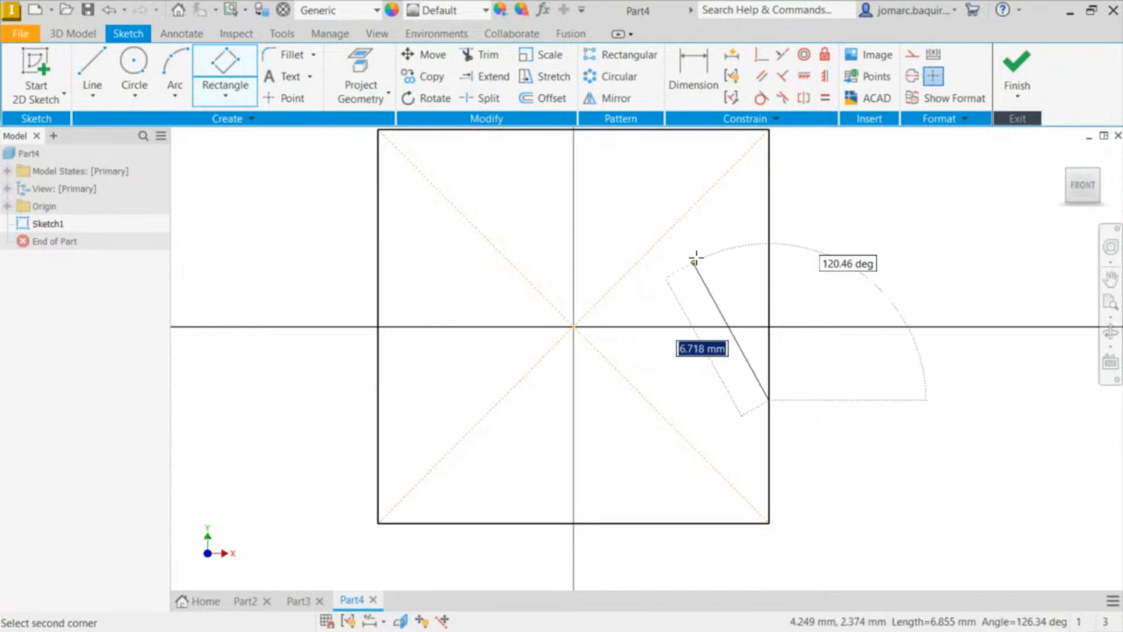
click(769, 247)
click(709, 273)
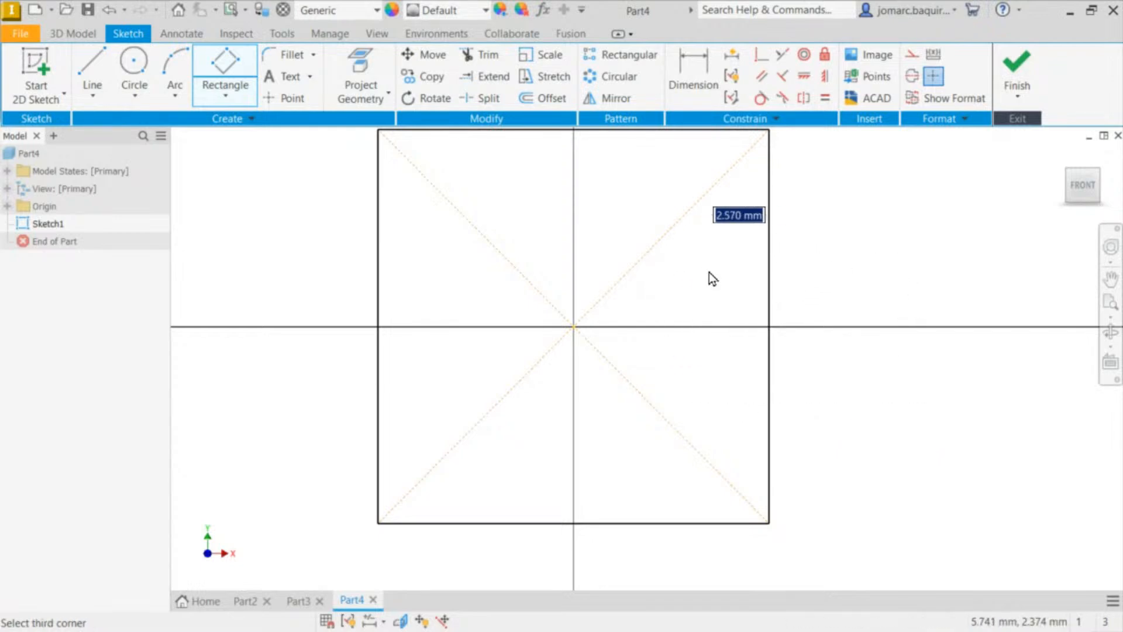
click(378, 240)
click(379, 401)
click(421, 400)
key(Escape)
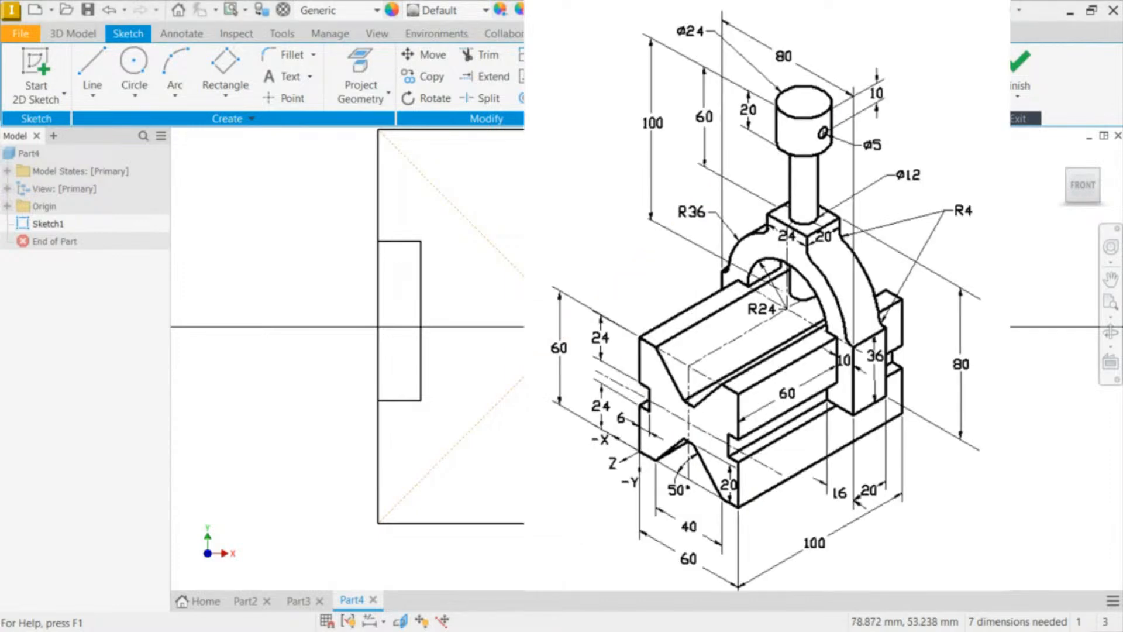
Step: Draw a three-line tapered groove with a flat horizontal bottom, hanging down from the square's upper edge
middle_drag(308, 187, 297, 308)
key(l)
click(462, 252)
click(516, 343)
click(642, 344)
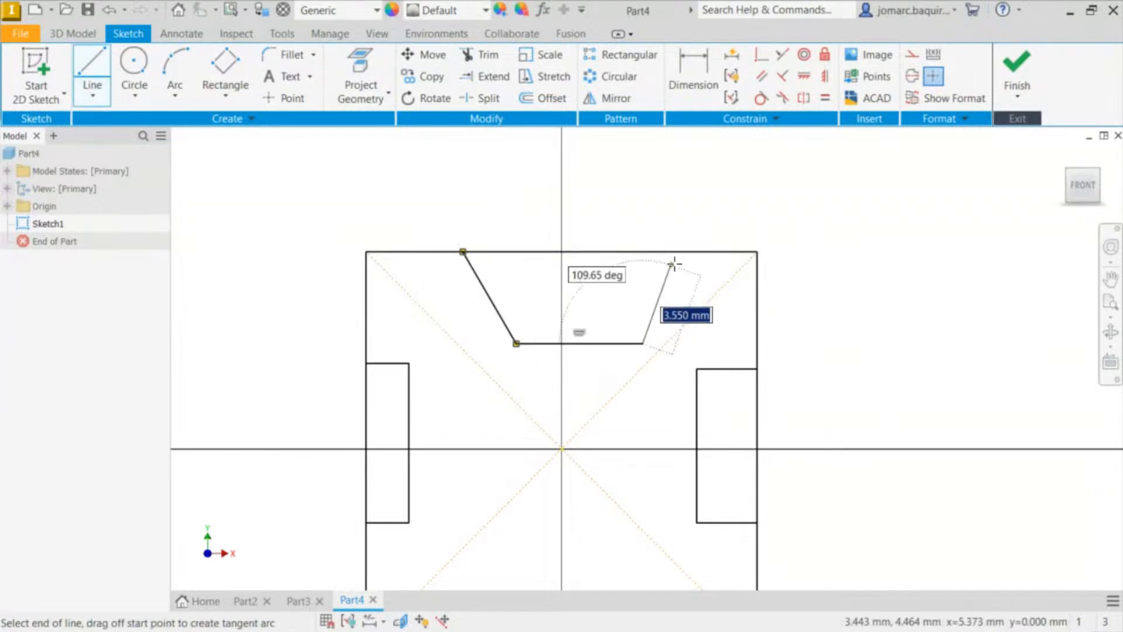
double_click(697, 251)
key(Escape)
Step: Draw a wide horizontal three-point rectangle above the square as the screw head
scroll(541, 209, up, 3)
scroll(559, 206, down, 10)
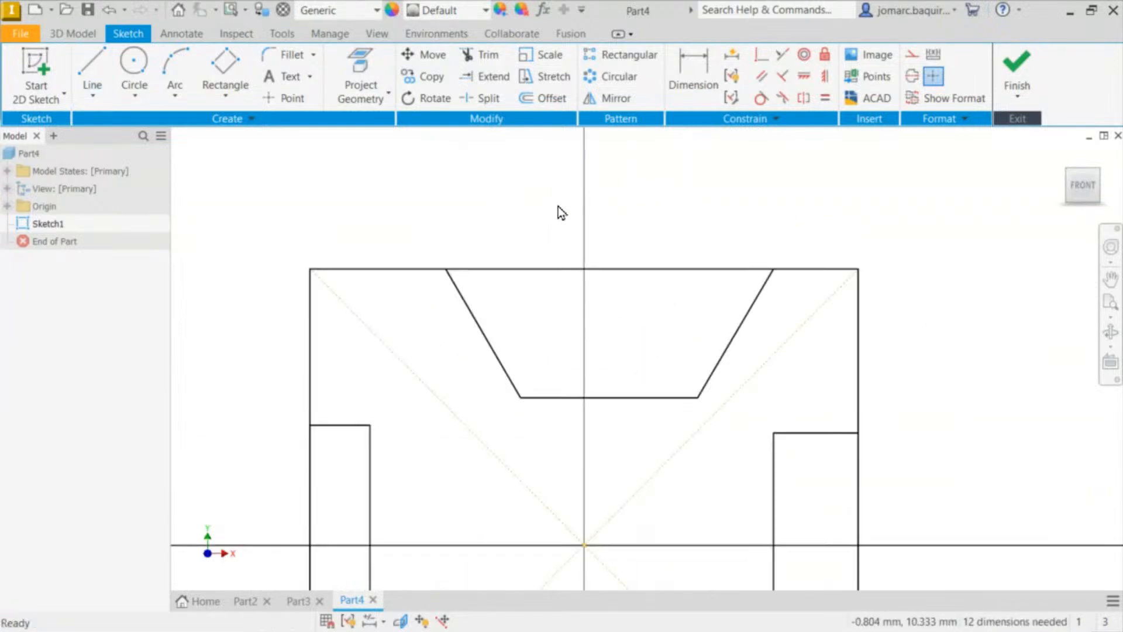
middle_drag(625, 218, 579, 304)
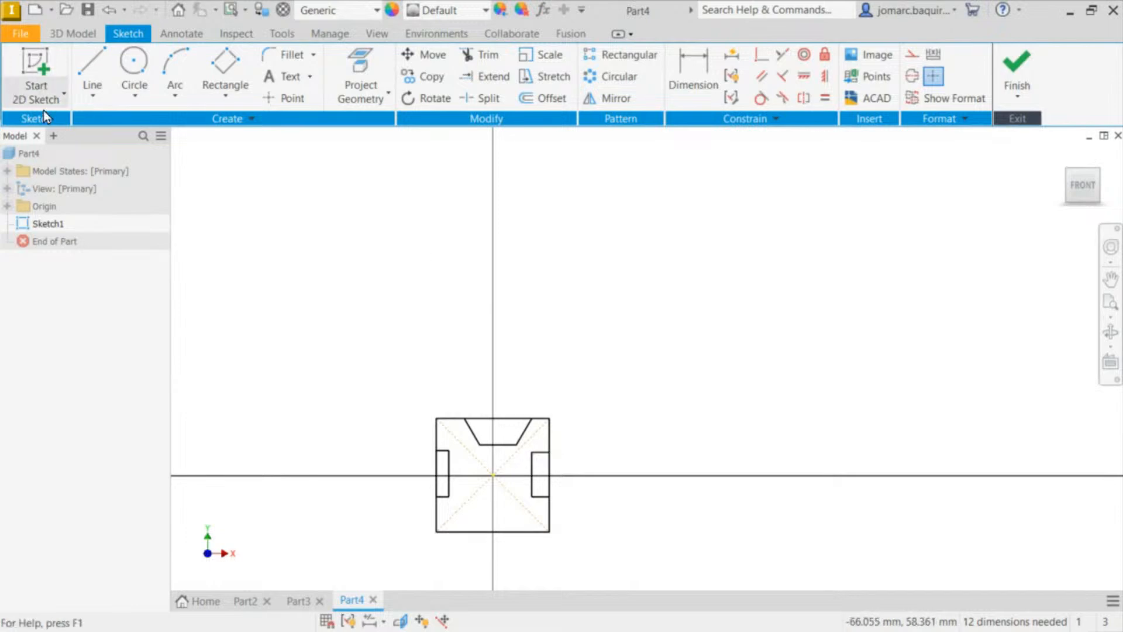
click(237, 82)
click(465, 256)
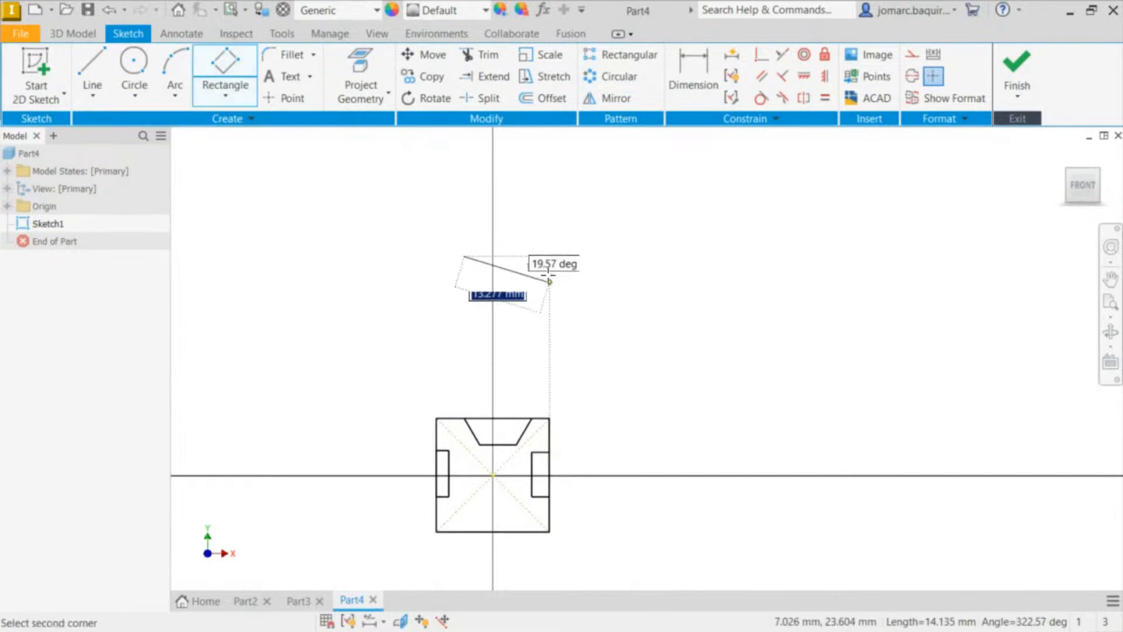
click(549, 257)
click(539, 286)
Step: Draw a narrow vertical rectangle from the head's lower edge down to just above the square as the screw shaft
click(497, 287)
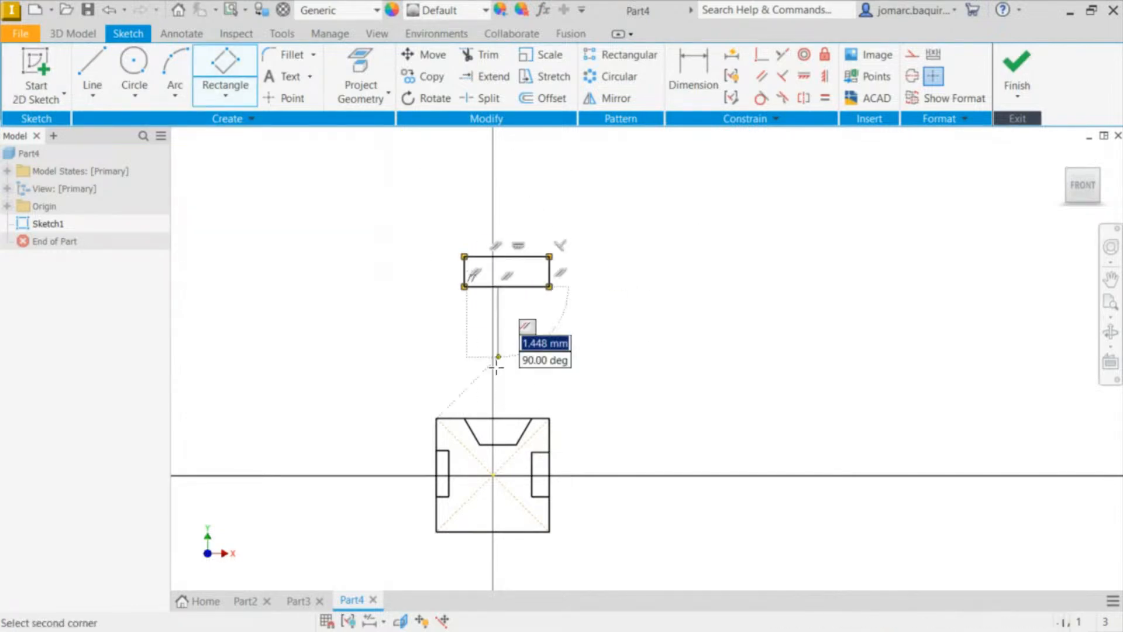
click(498, 398)
click(517, 394)
Step: Select the T-shaped head and shaft rectangles and show all constraints in the sketch
drag(423, 198, 542, 396)
mouse_move(530, 289)
mouse_down()
mouse_move(504, 258)
mouse_move(529, 305)
mouse_up()
key(F8)
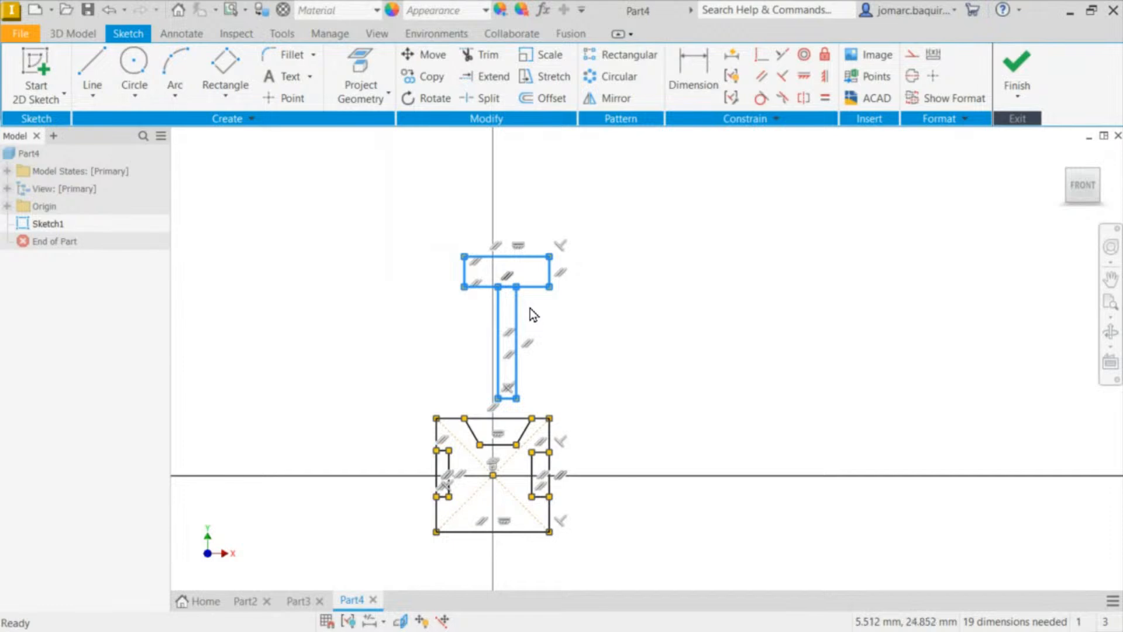
Step: Hide all sketch constraints and move the T-shaped screw head and shaft up, farther away from the square block
key(F9)
drag(431, 214, 586, 400)
mouse_move(537, 287)
mouse_down()
mouse_move(501, 262)
mouse_move(542, 265)
mouse_move(527, 245)
mouse_up()
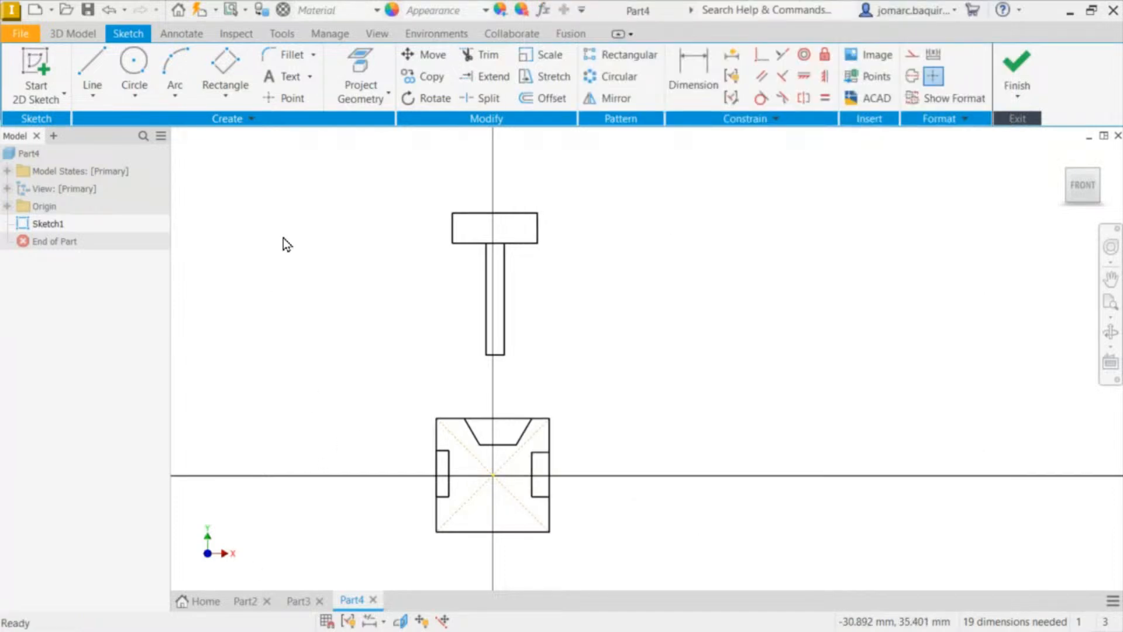
Step: Draw a three-point arc bulging upward between the screw shaft and the square block, spanning roughly the block's width
click(175, 68)
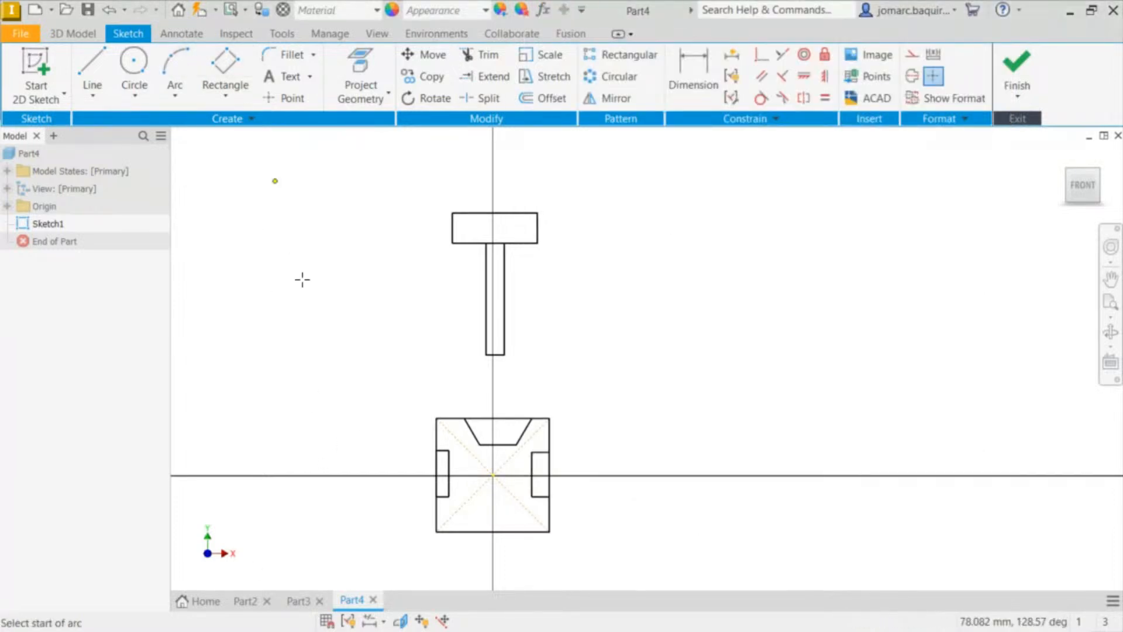
click(439, 403)
click(560, 406)
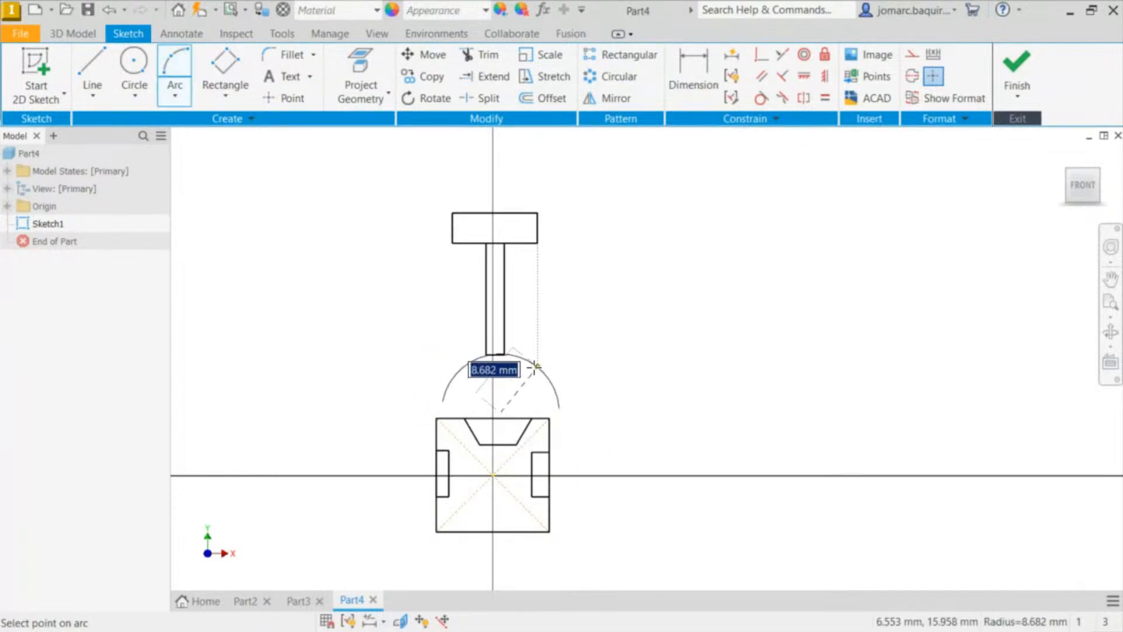
click(533, 370)
middle_drag(751, 252, 836, 219)
key(Escape)
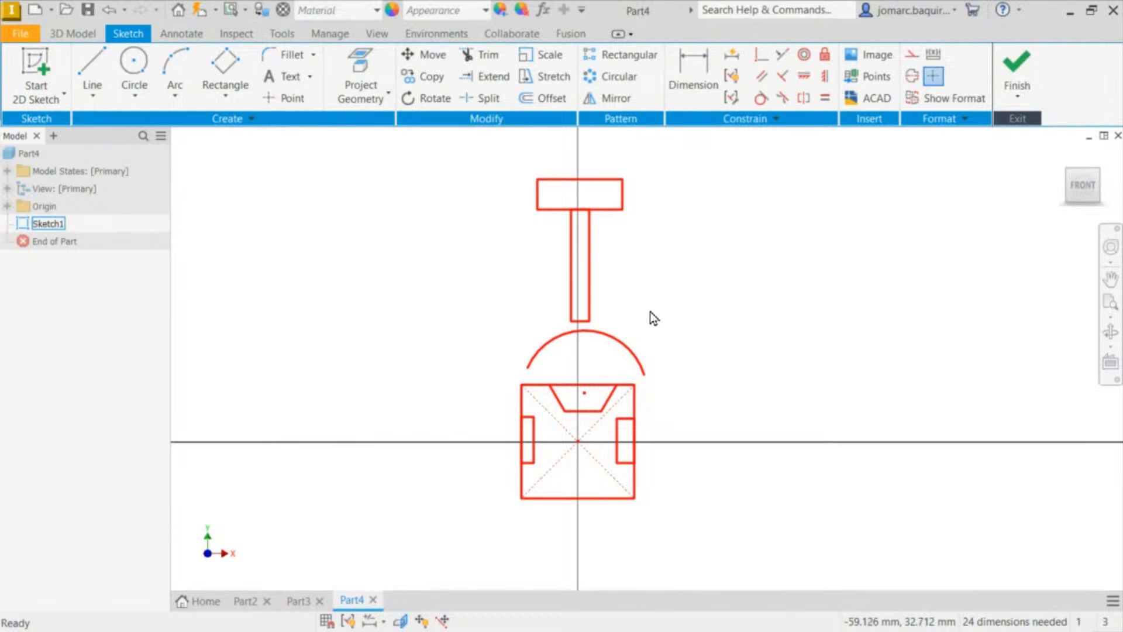
Step: Select the screw outline, the arc and the square block in turn to examine the separate parts of the sketch
drag(498, 137, 660, 330)
click(660, 330)
click(632, 351)
drag(470, 378, 683, 542)
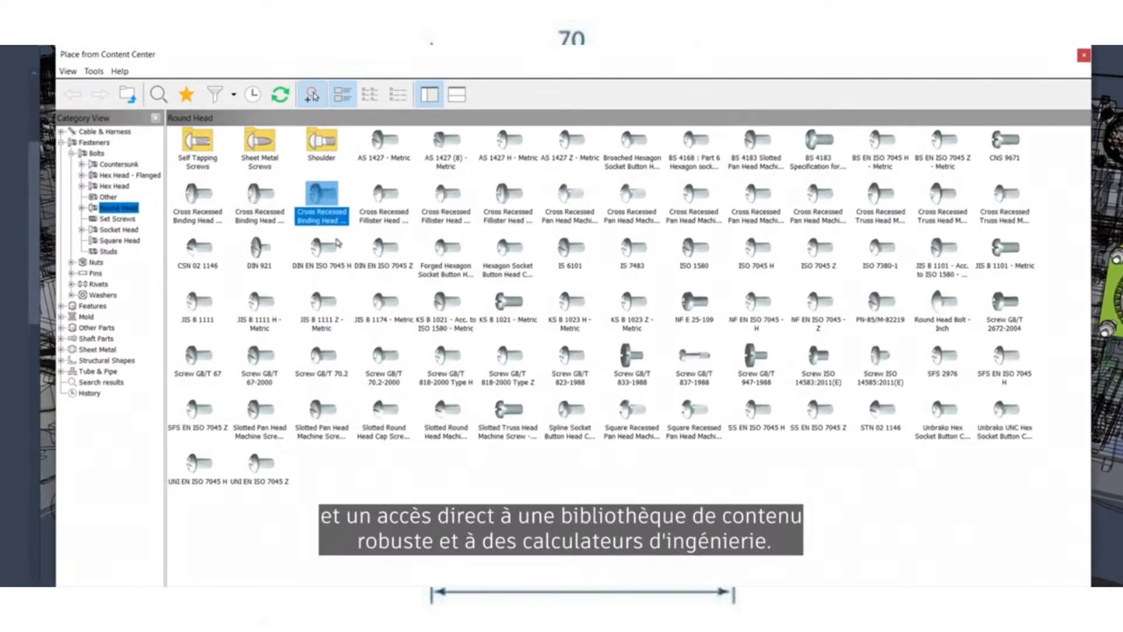
Step: Select the DIN EN ISO 7045 H screw among the round head bolts in the Content Center
click(338, 243)
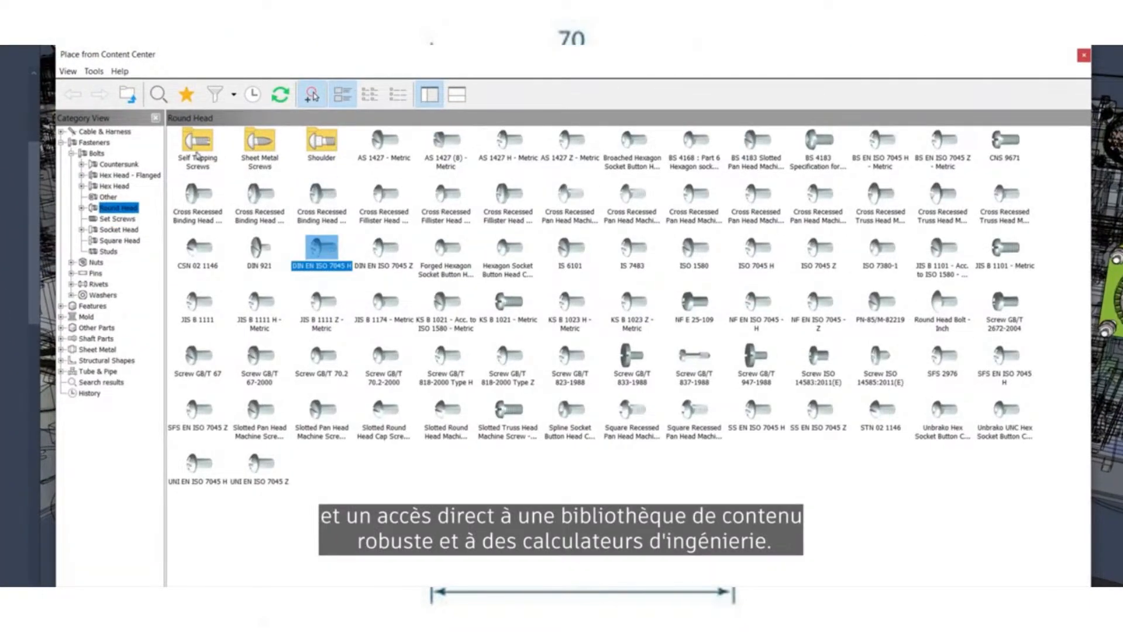